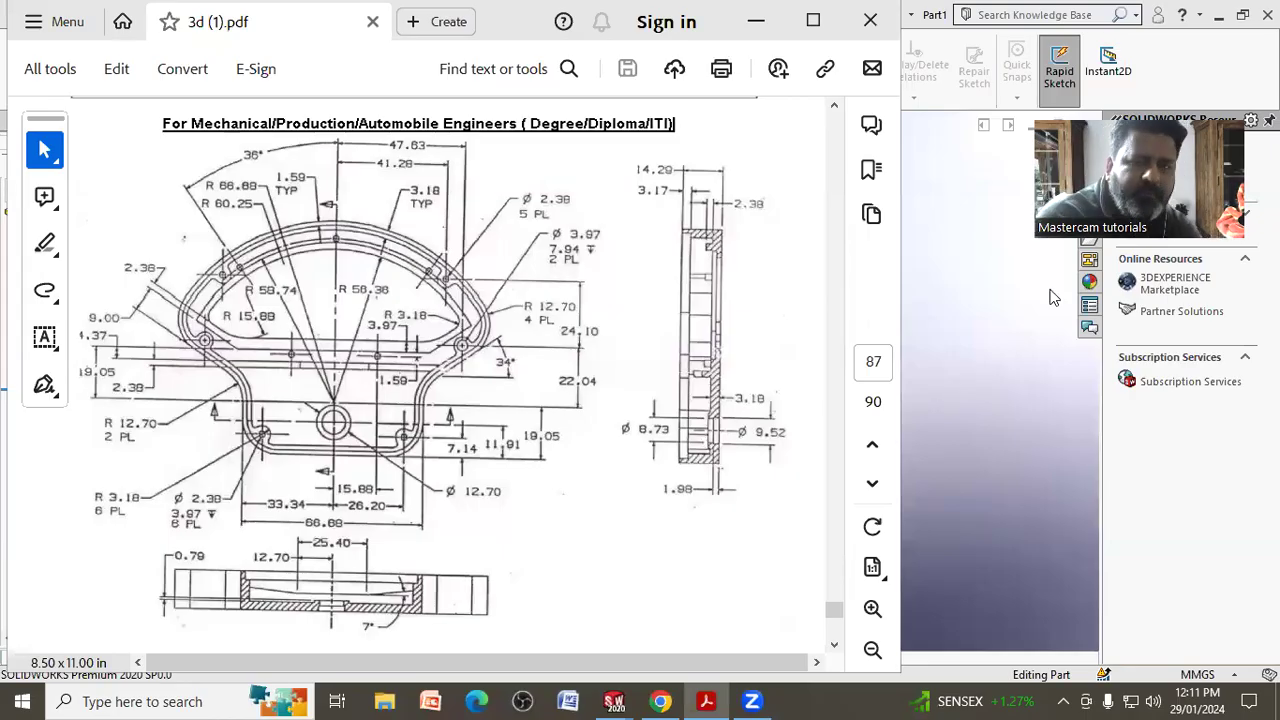
# Look over the scanned cover drawing in Acrobat and scroll down to the isometric view below the dimensioned views.
pyautogui.click(732, 472)
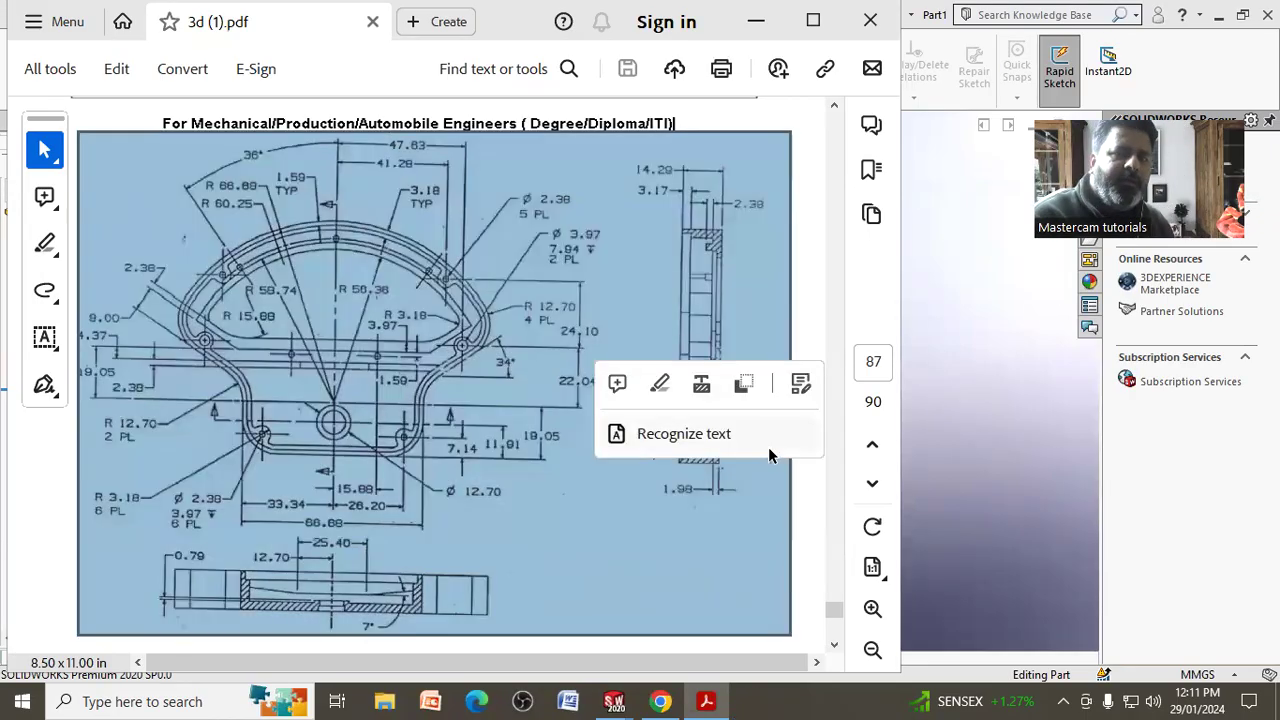
pyautogui.click(580, 477)
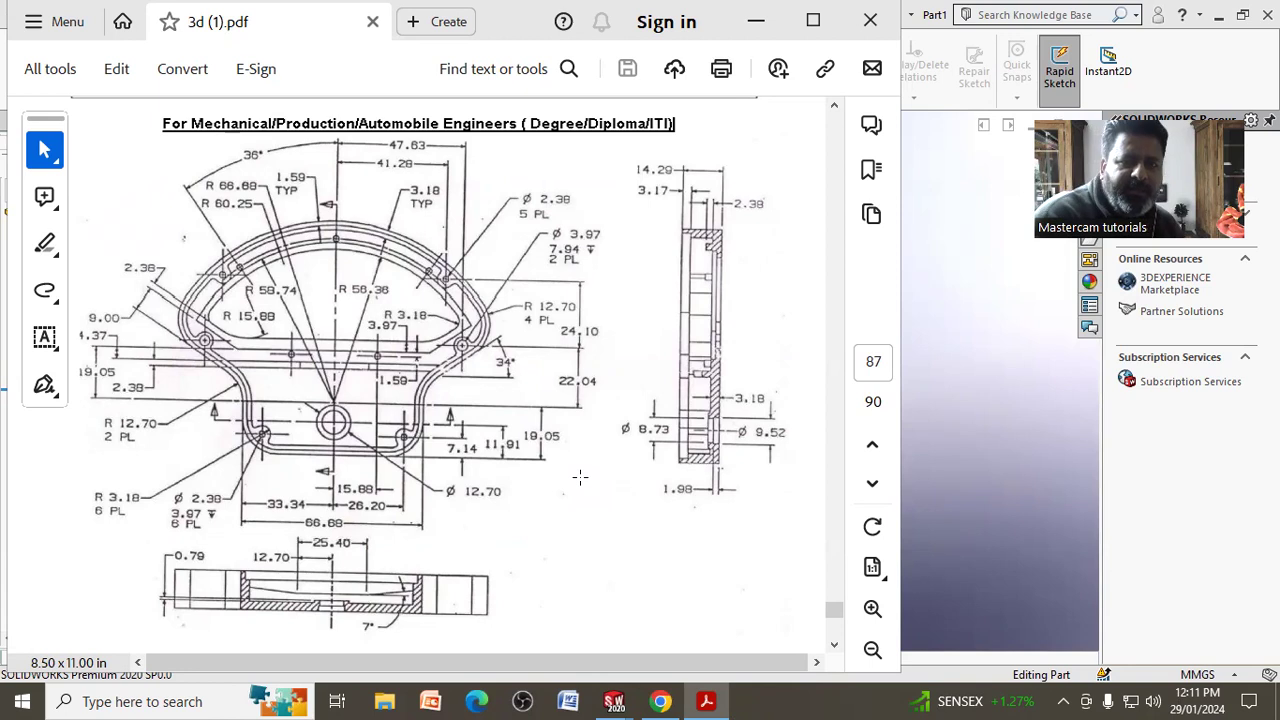
pyautogui.scroll(-5, 645, 398)
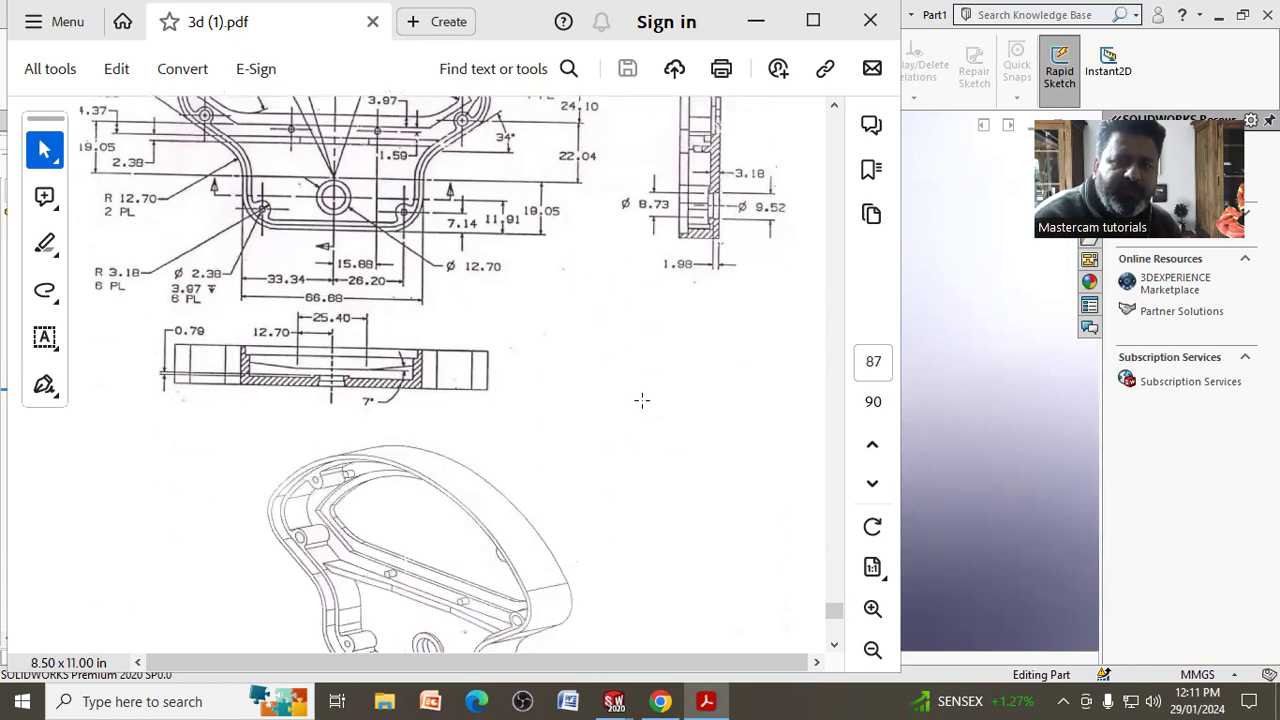
pyautogui.scroll(-1, 480, 503)
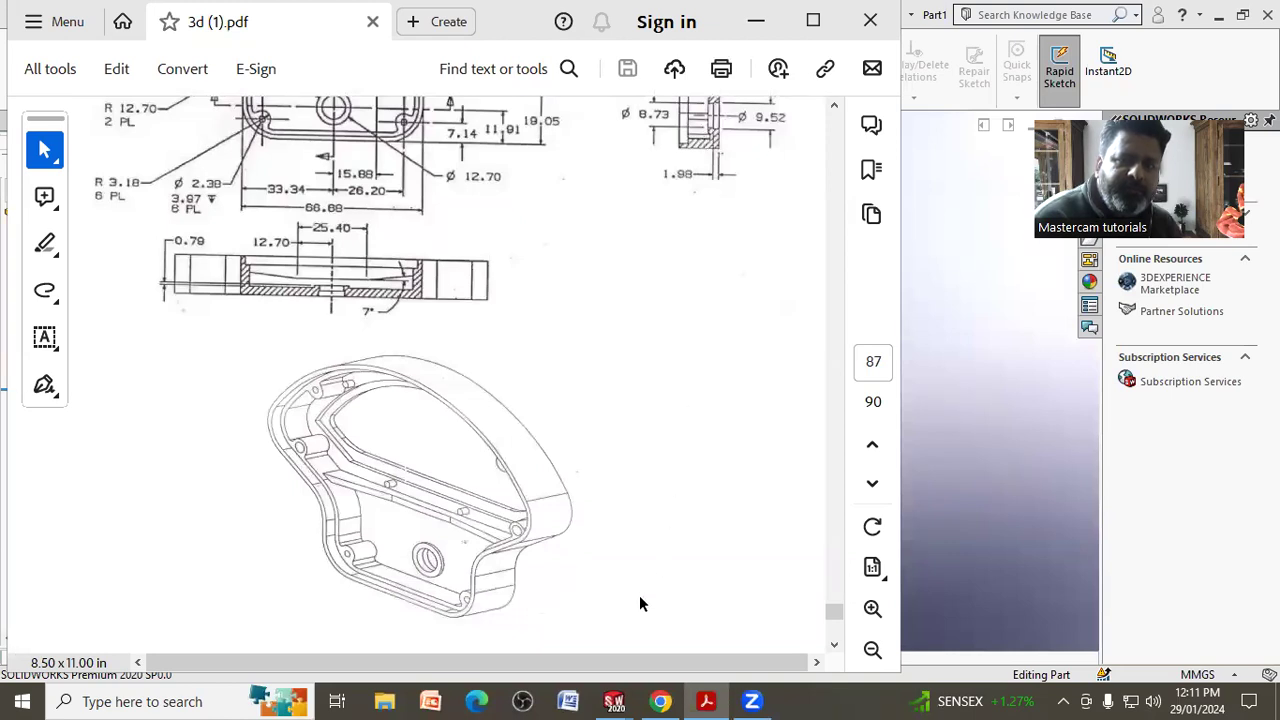
pyautogui.scroll(2, 660, 365)
pyautogui.scroll(-2, 660, 362)
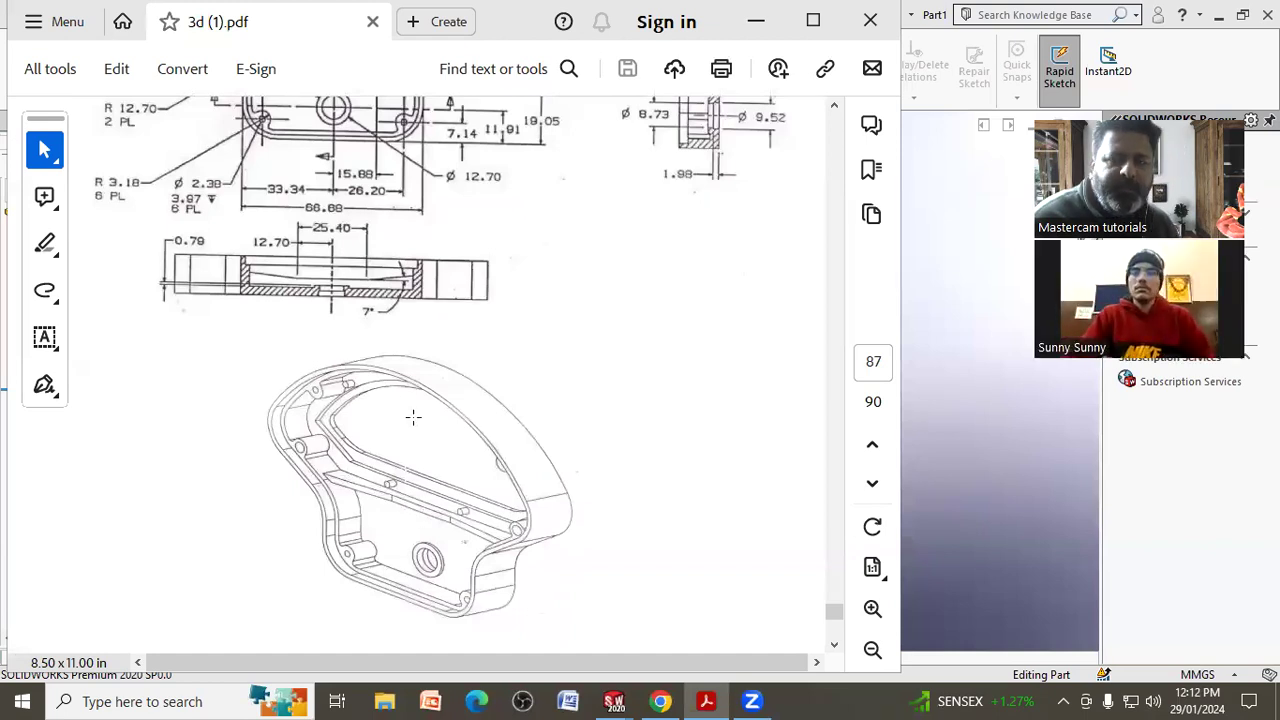
pyautogui.scroll(2, 421, 413)
# Scroll back to the top view and highlight the R 12.70 radius callout and its 4 PL note.
pyautogui.scroll(3, 421, 413)
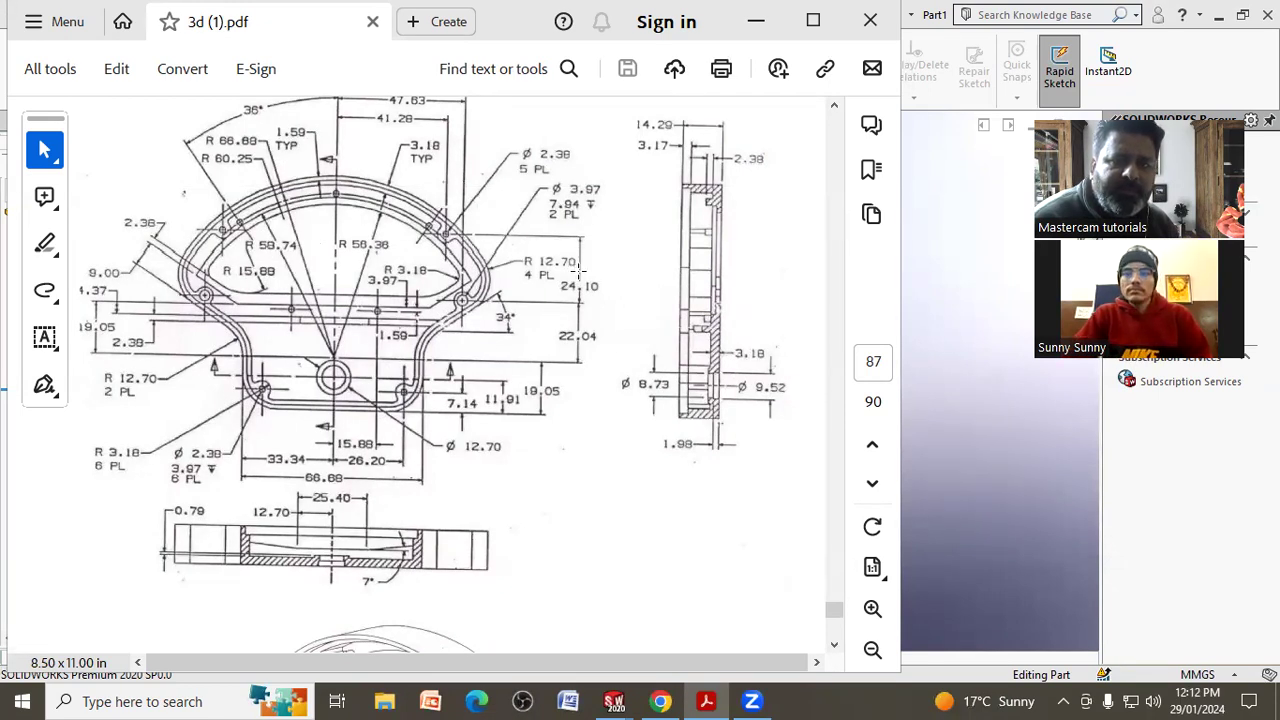
pyautogui.moveTo(520, 247); pyautogui.dragTo(580, 271)
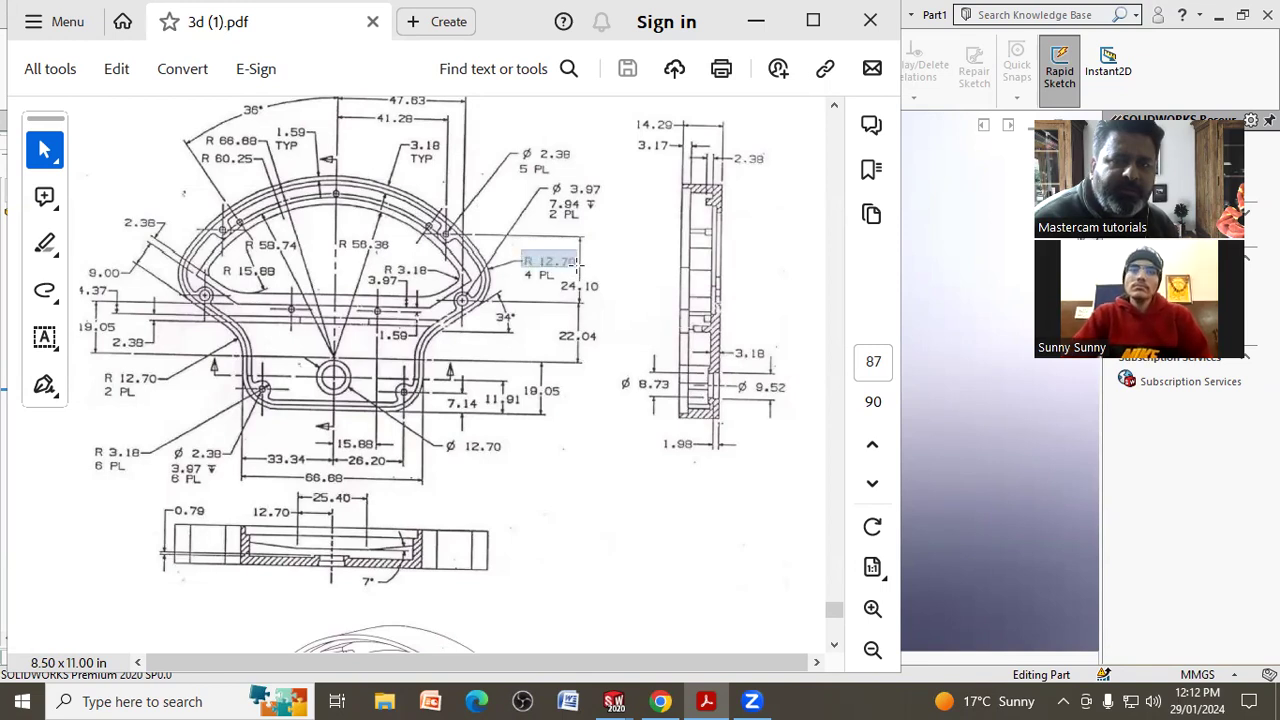
pyautogui.click(532, 297)
pyautogui.click(535, 292)
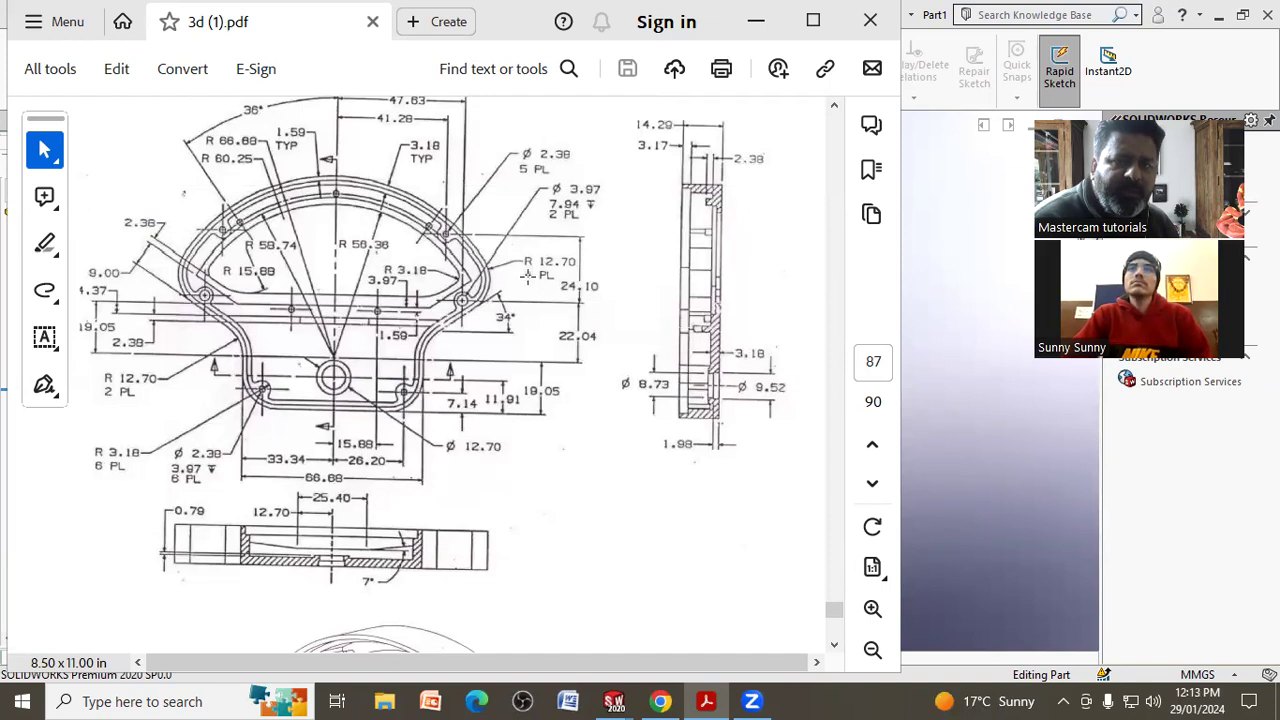
pyautogui.moveTo(520, 268); pyautogui.dragTo(538, 285)
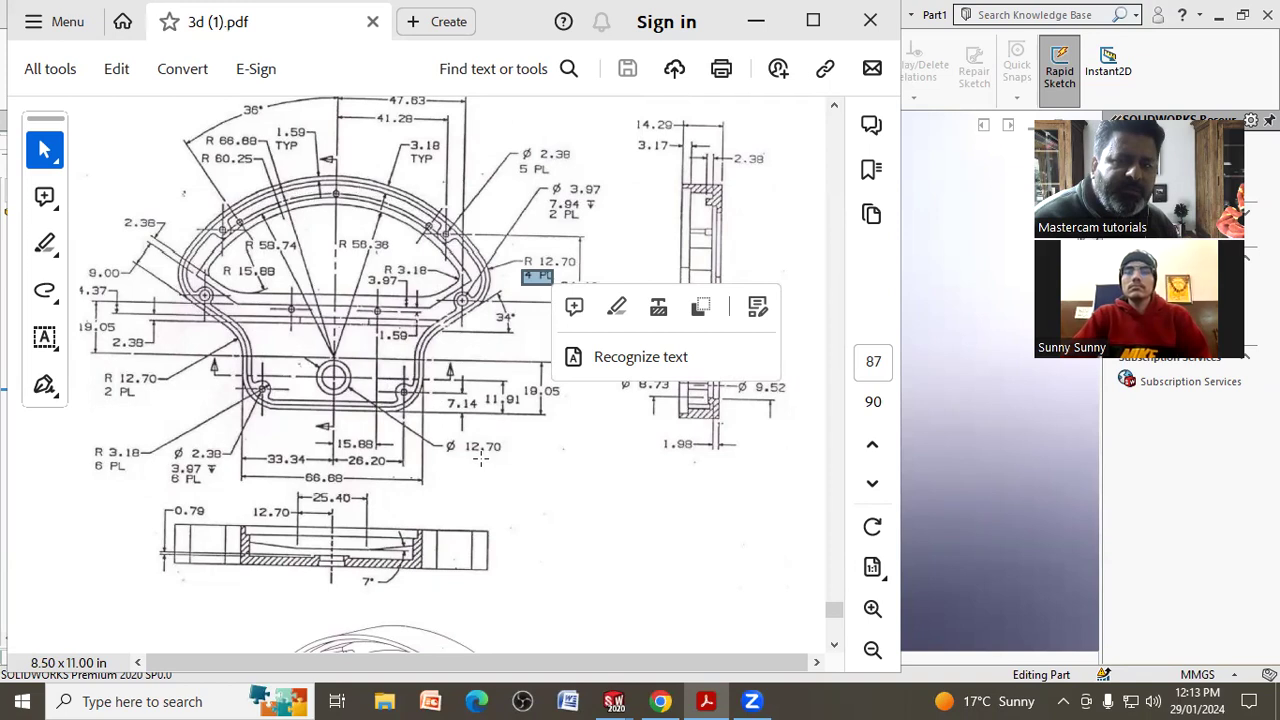
# Start a sketch on the Right Plane and hide the Right, Top and Front planes.
pyautogui.click(954, 407)
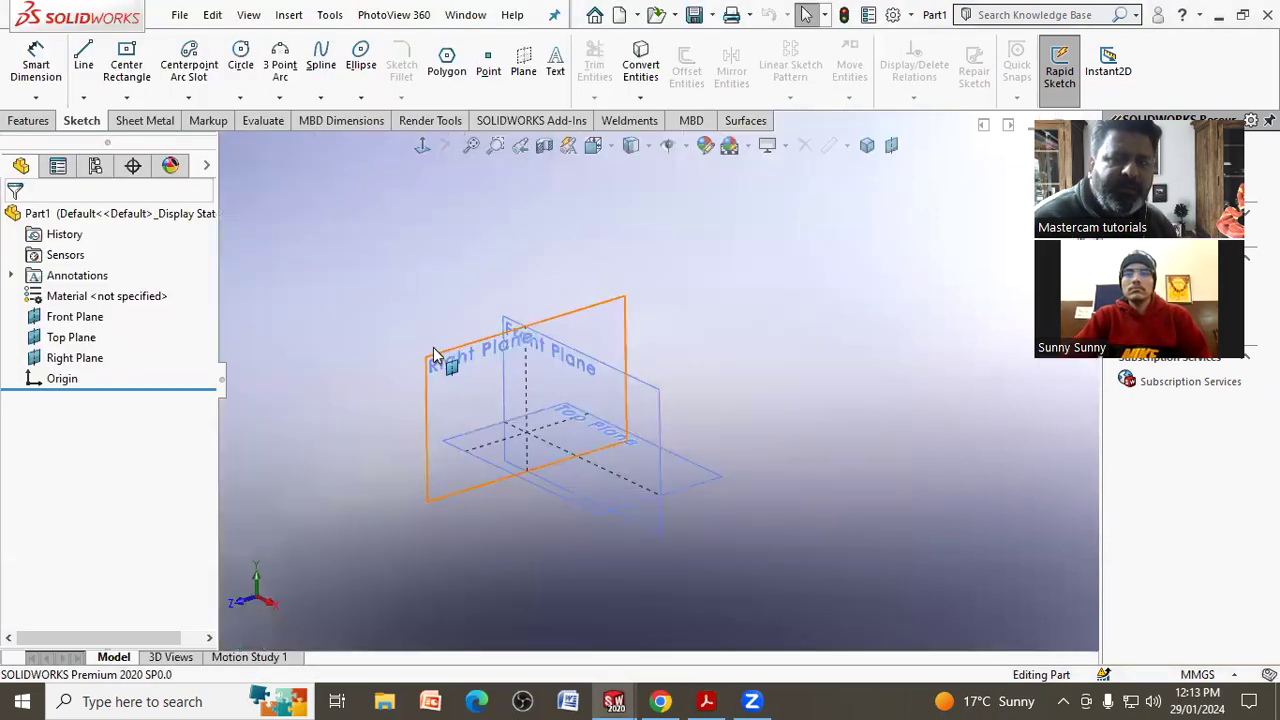
pyautogui.click(455, 370)
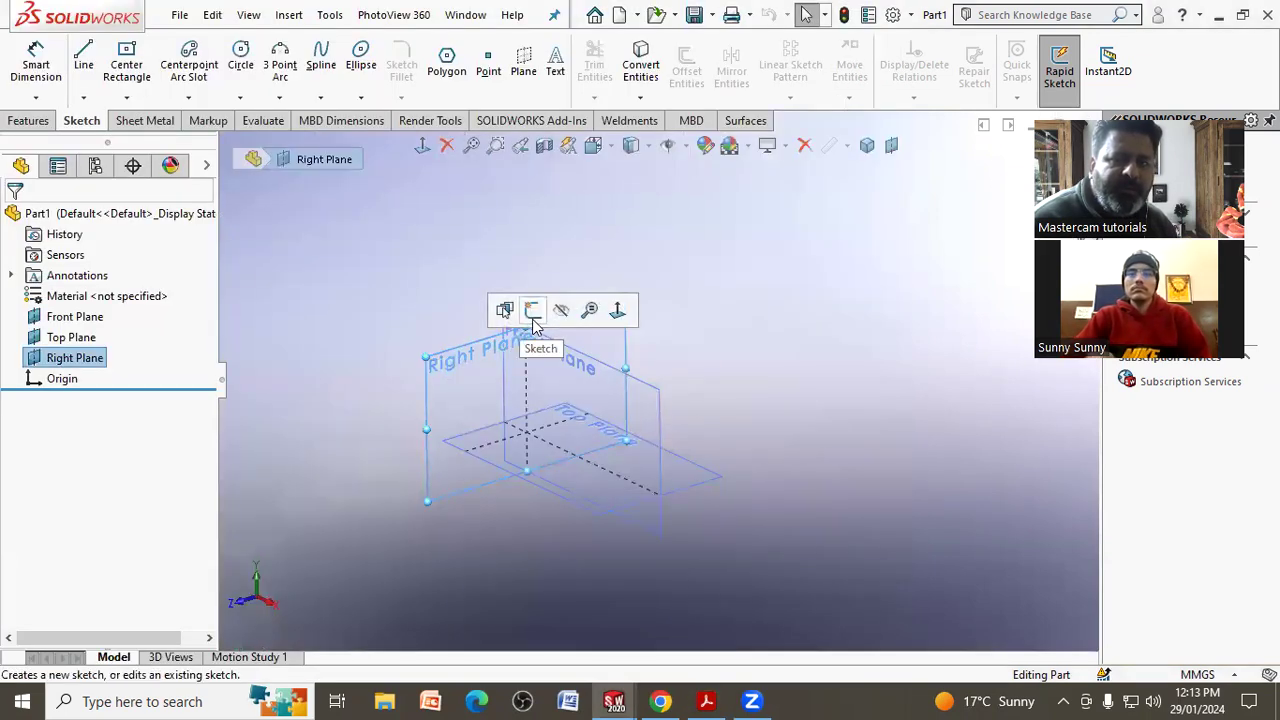
pyautogui.click(532, 311)
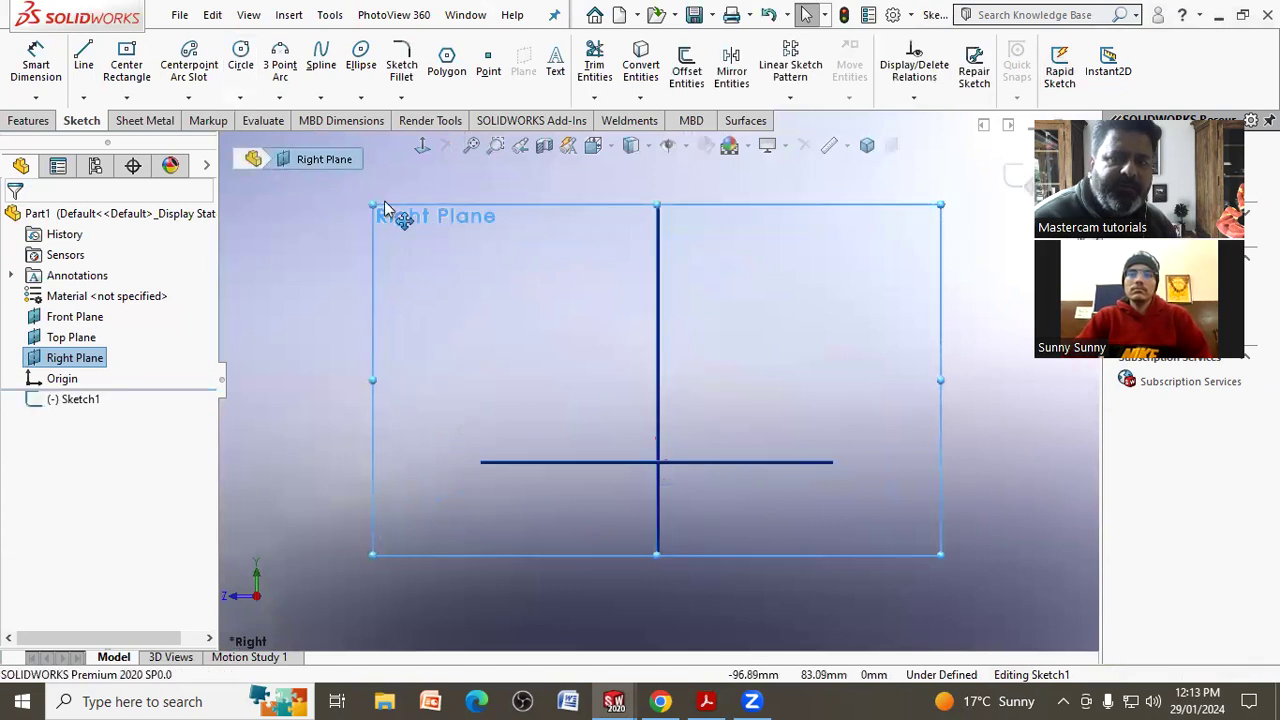
pyautogui.click(100, 358)
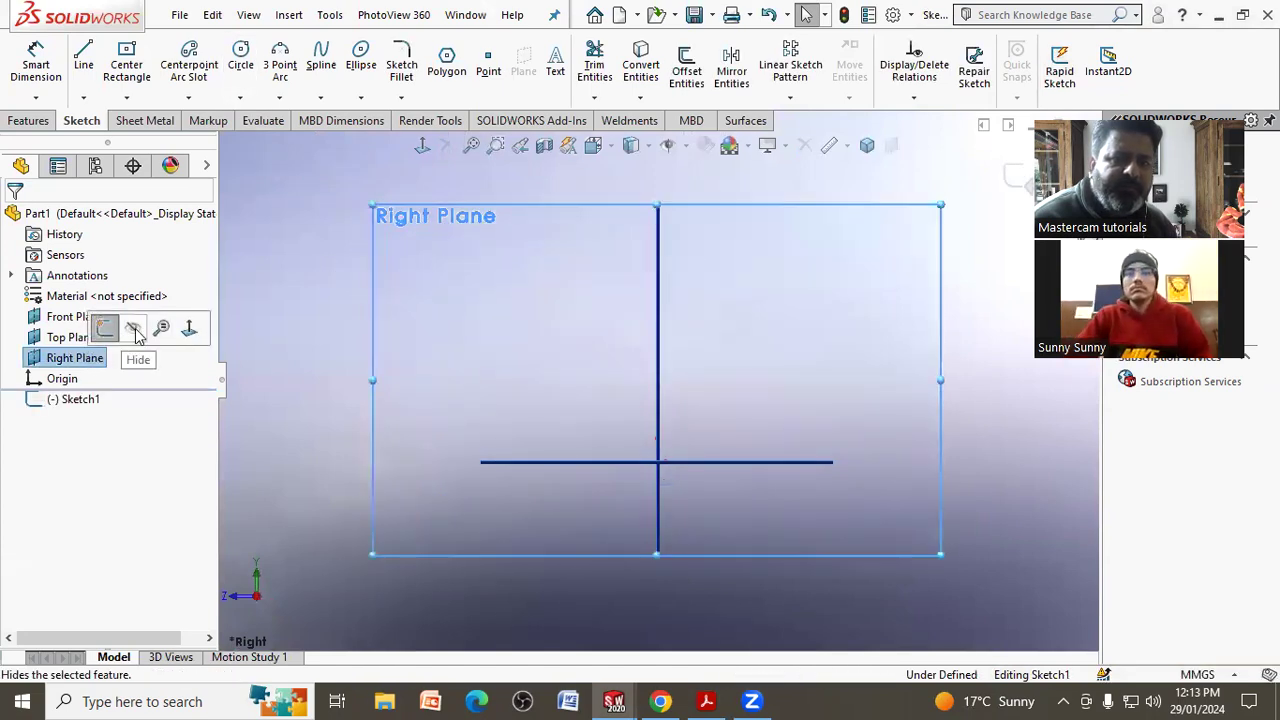
pyautogui.click(134, 328)
pyautogui.click(88, 342)
pyautogui.click(134, 307)
pyautogui.click(75, 316)
pyautogui.click(134, 286)
# Draw a circle at the origin and dimension its diameter to 12.70.
pyautogui.click(240, 60)
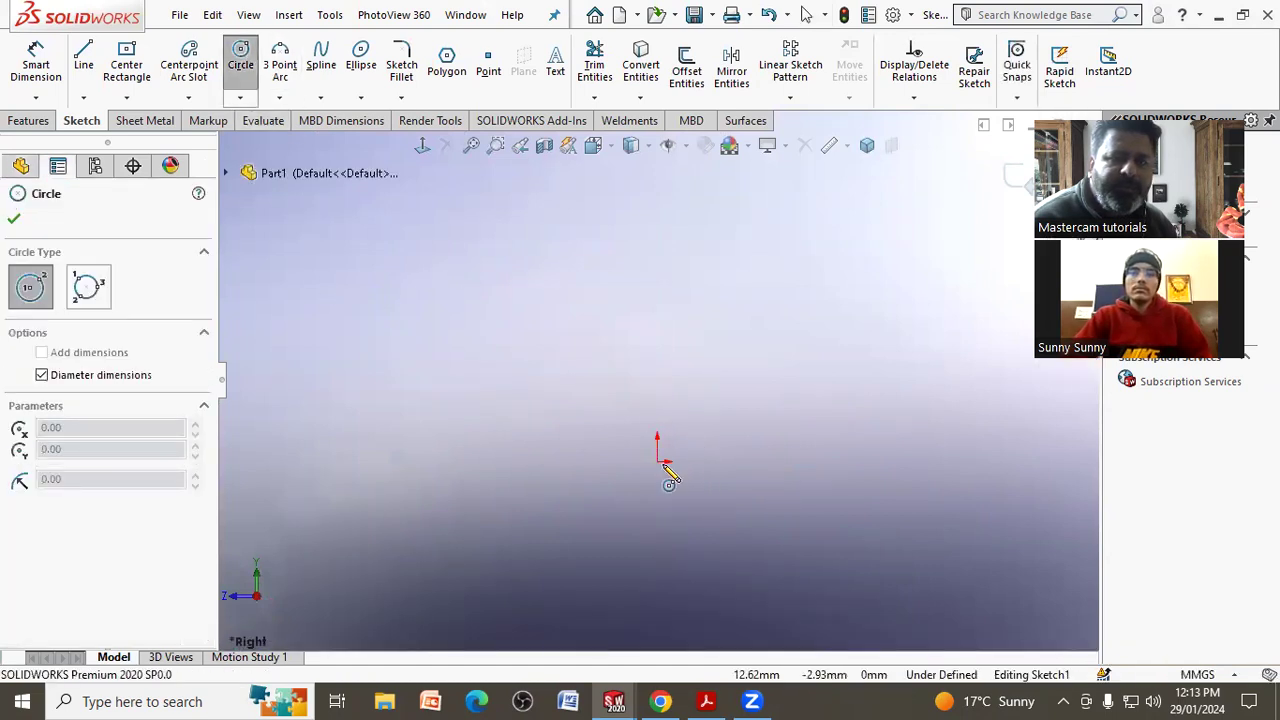
pyautogui.moveTo(657, 461); pyautogui.dragTo(684, 450)
pyautogui.rightClick(720, 395)
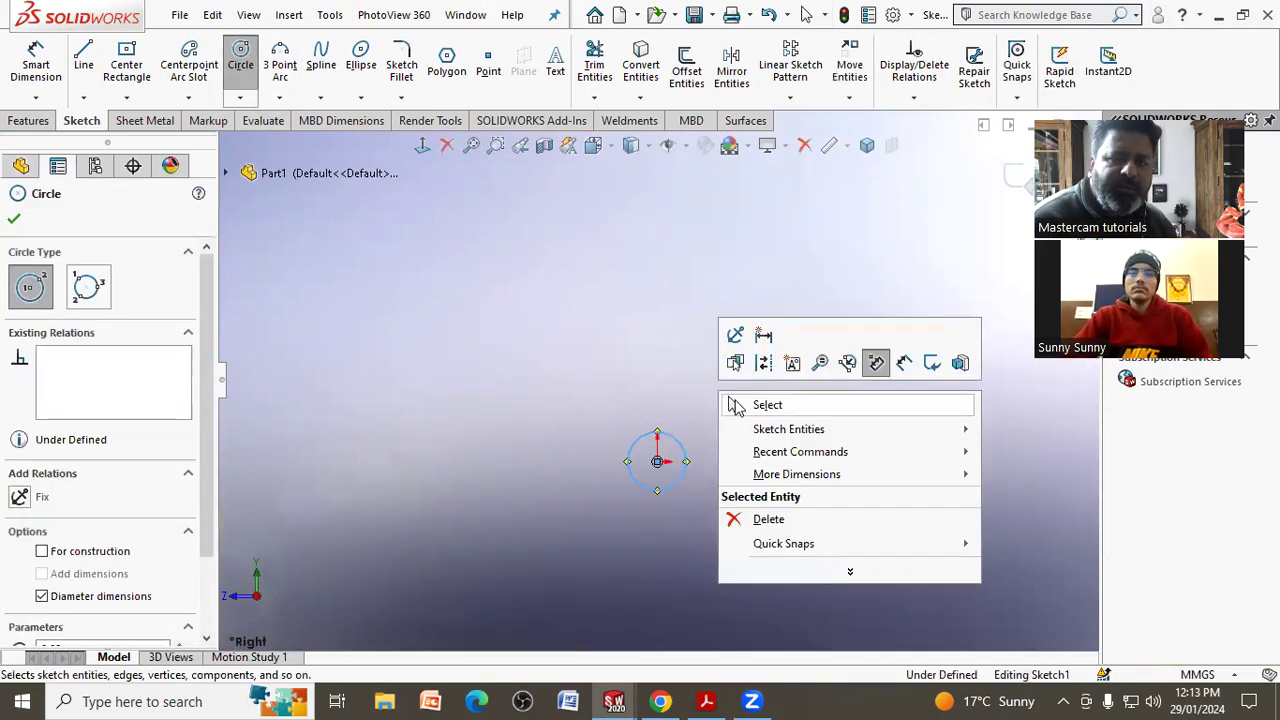
pyautogui.click(750, 403)
pyautogui.click(36, 62)
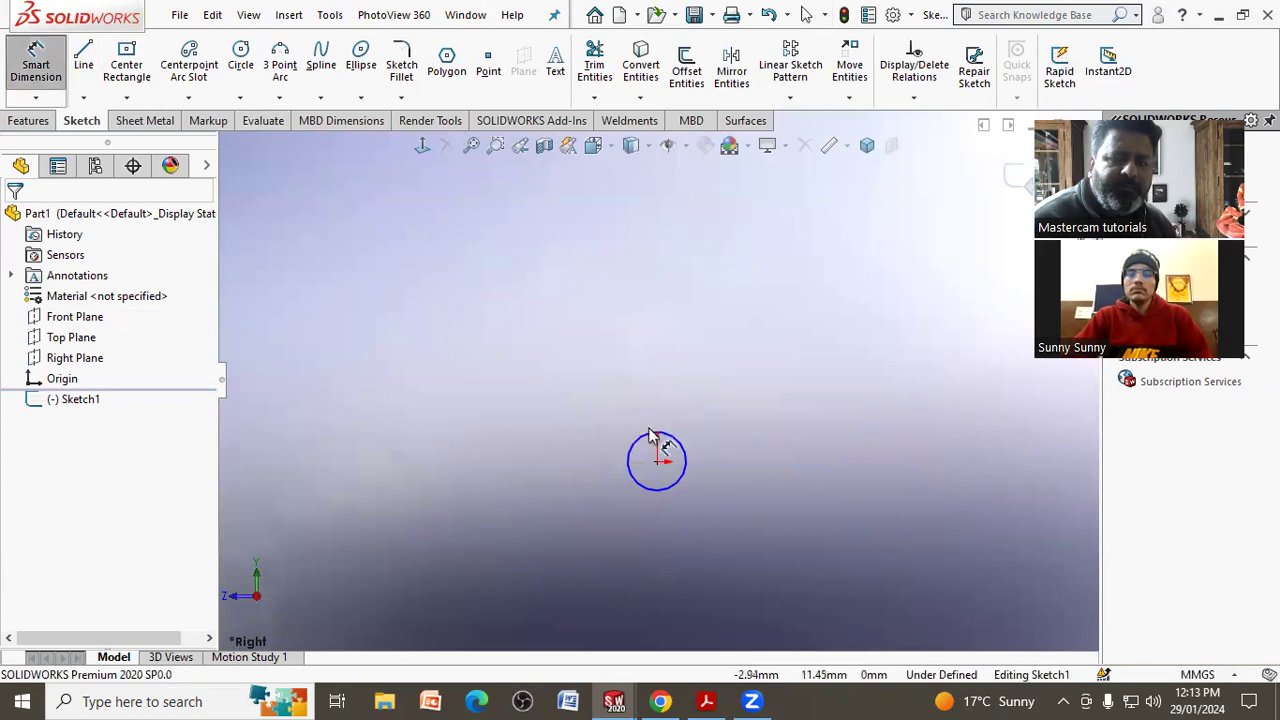
pyautogui.click(737, 416)
pyautogui.click(755, 414)
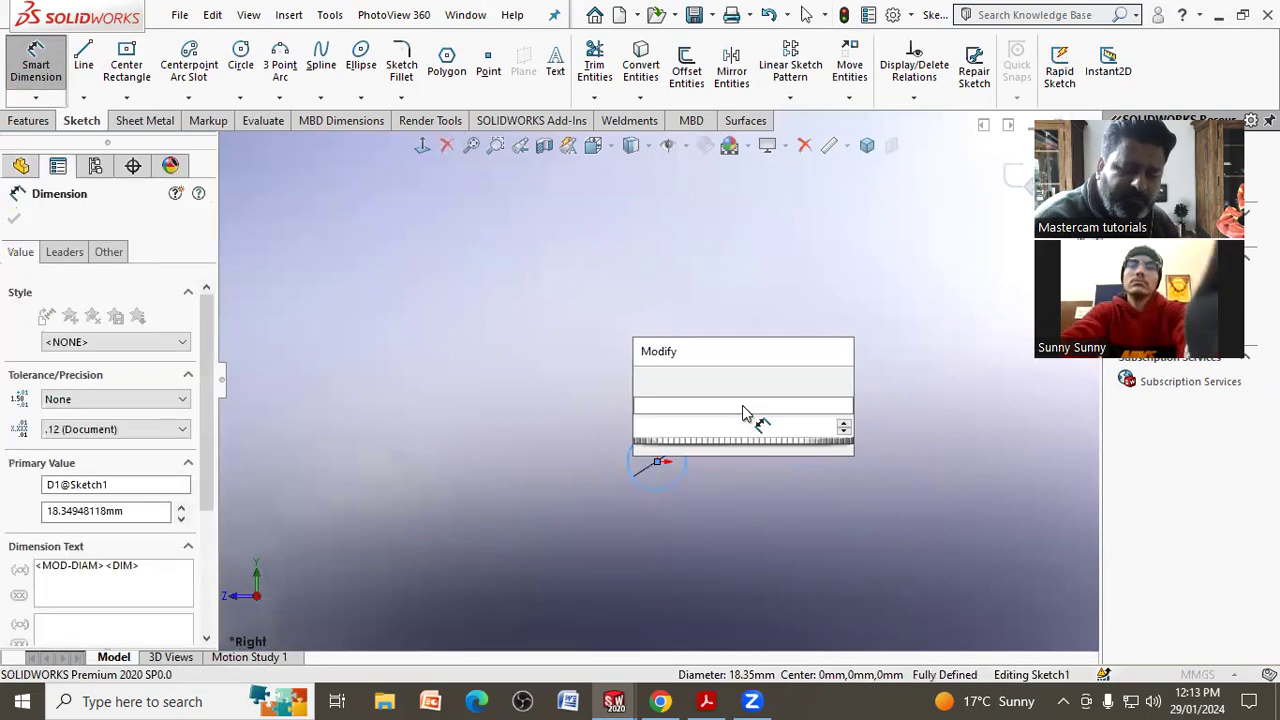
pyautogui.write('12.7')
pyautogui.press('Return')
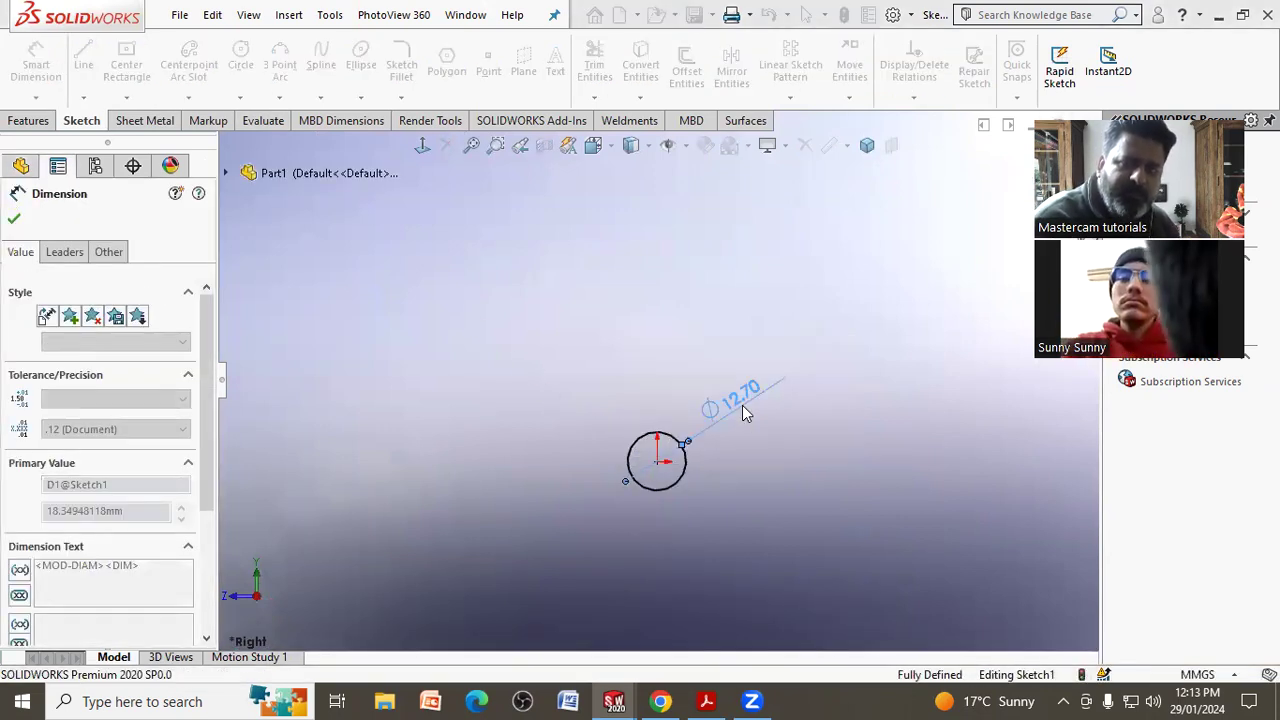
pyautogui.click(778, 471)
pyautogui.rightClick(778, 471)
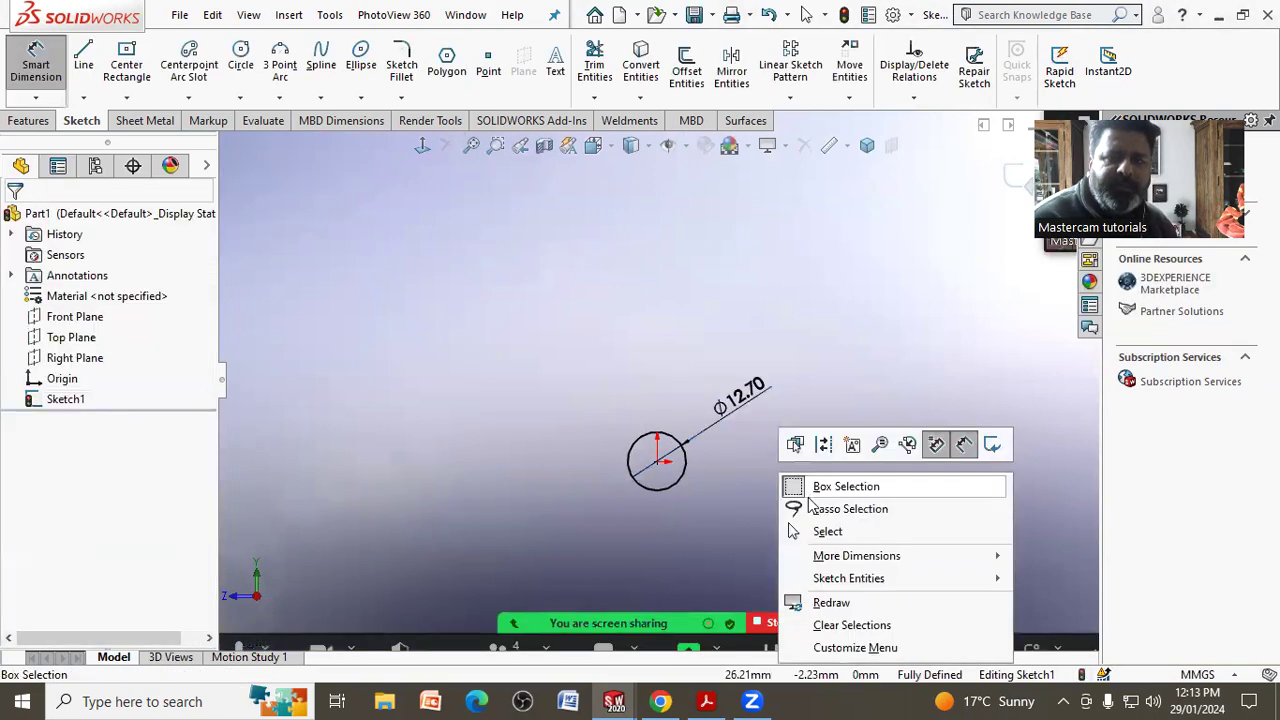
pyautogui.click(706, 701)
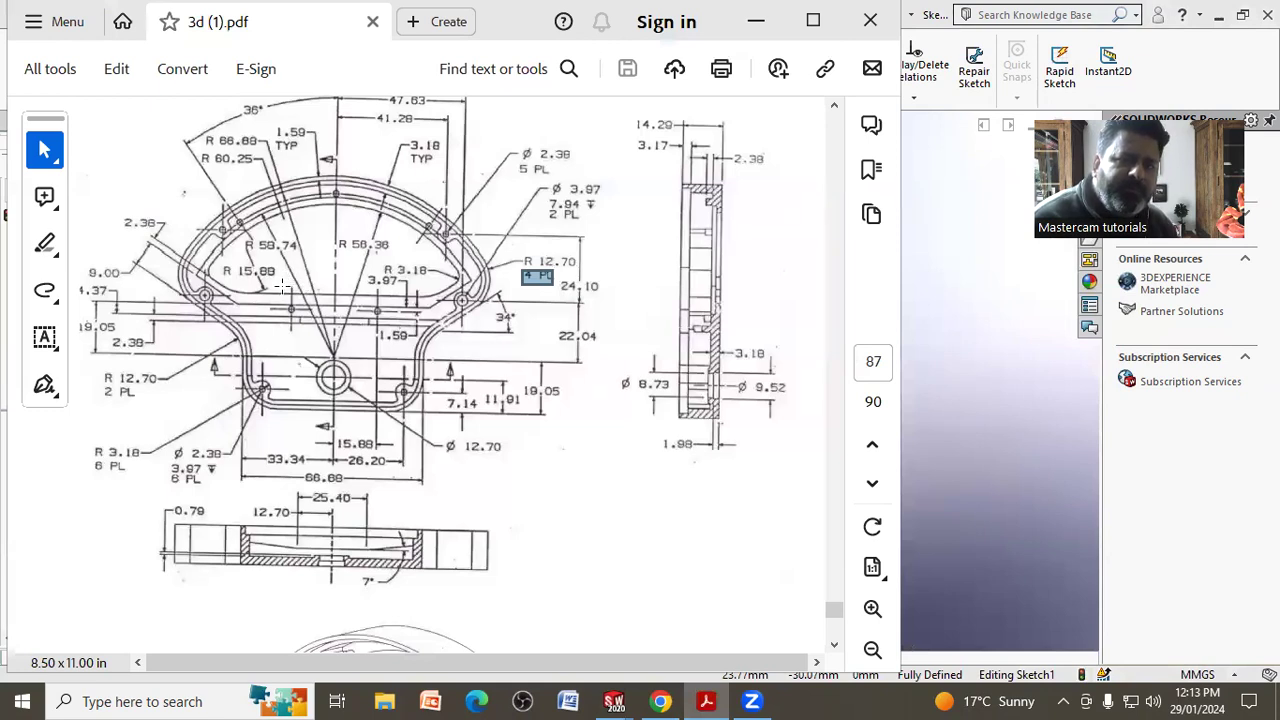
pyautogui.scroll(-1, 323, 359)
pyautogui.scroll(1, 400, 410)
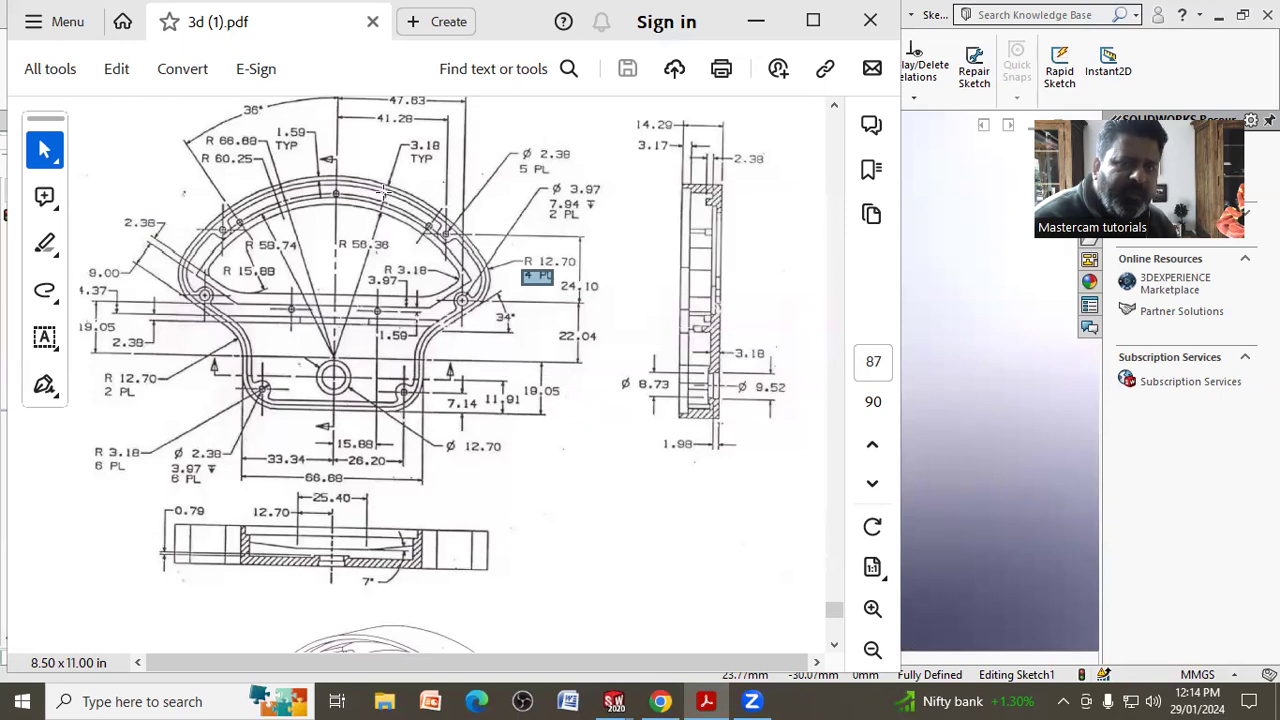
# Draw a horizontal midpoint line below the Ø12.70 circle.
pyautogui.click(907, 422)
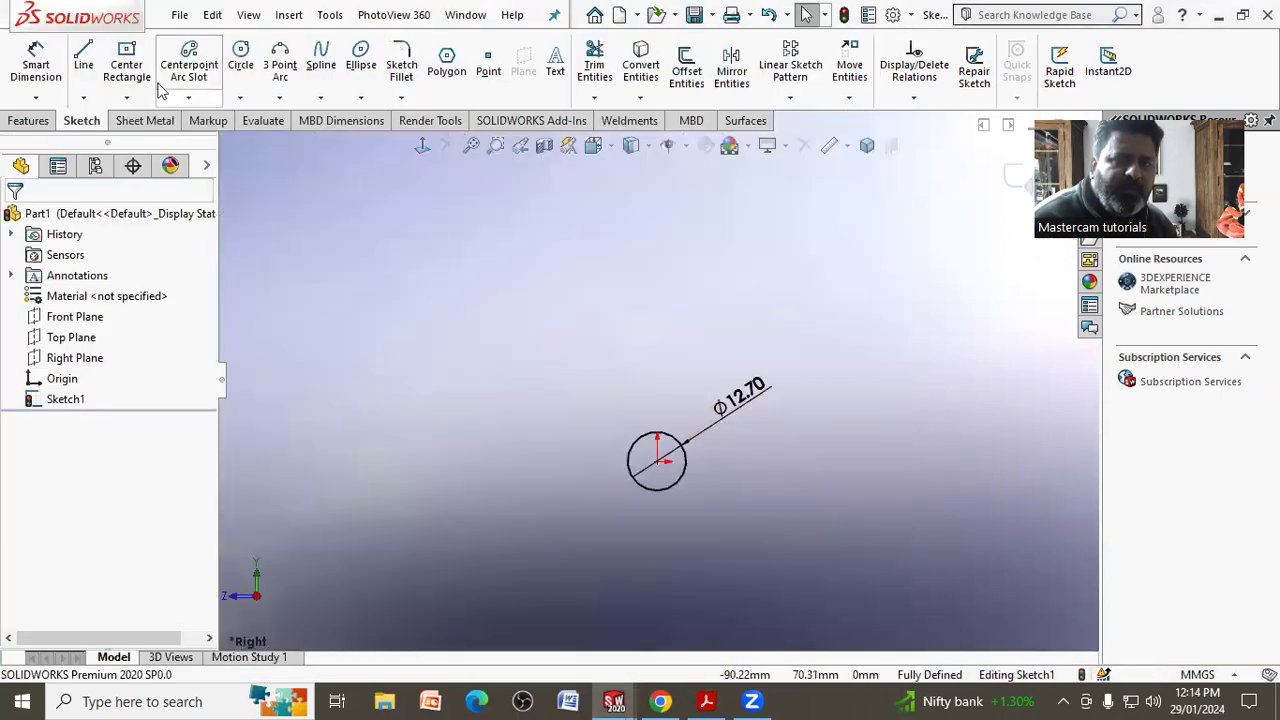
pyautogui.click(83, 58)
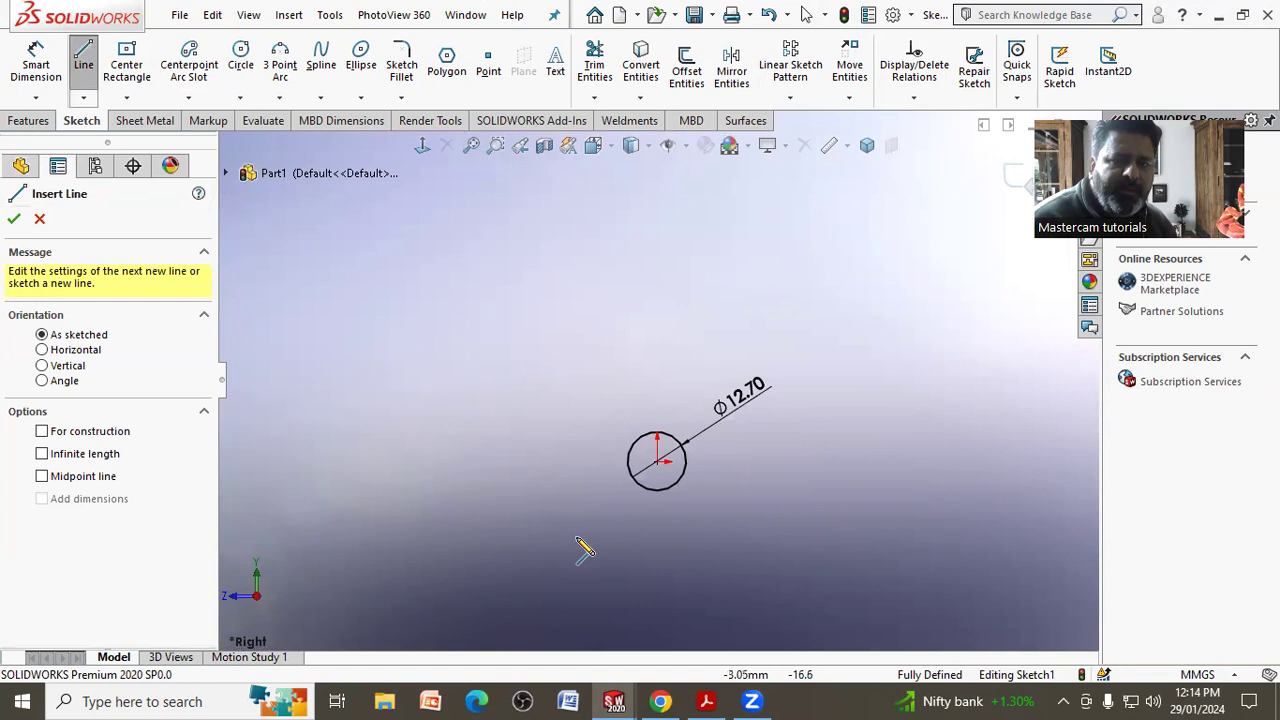
pyautogui.click(83, 97)
pyautogui.click(112, 163)
pyautogui.click(657, 560)
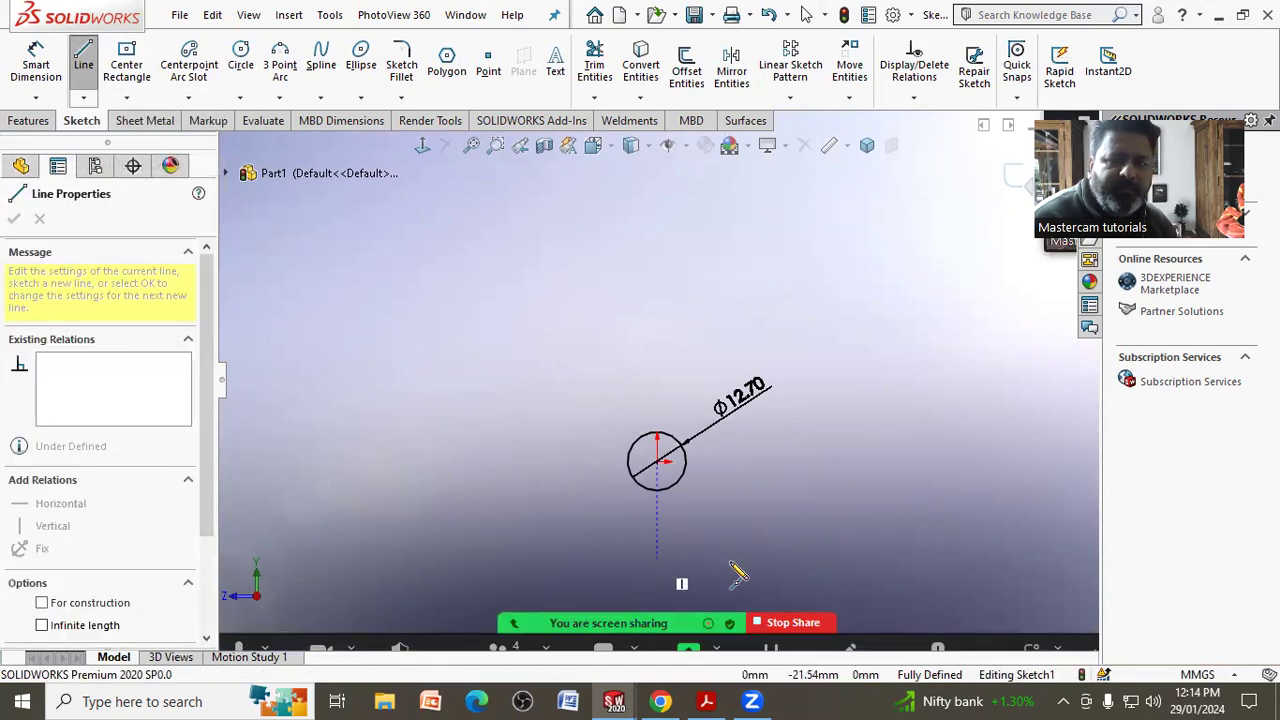
pyautogui.click(746, 560)
pyautogui.rightClick(760, 392)
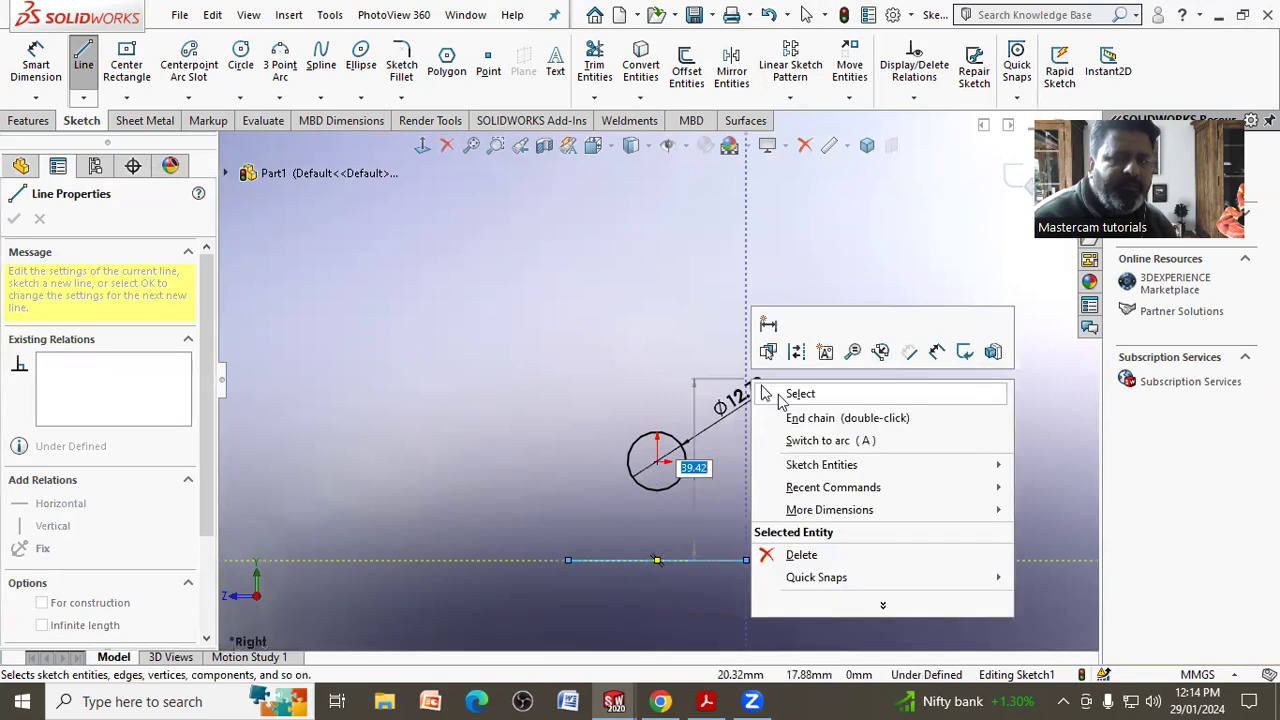
pyautogui.click(778, 392)
pyautogui.scroll(3, 767, 420)
pyautogui.scroll(-2, 688, 450)
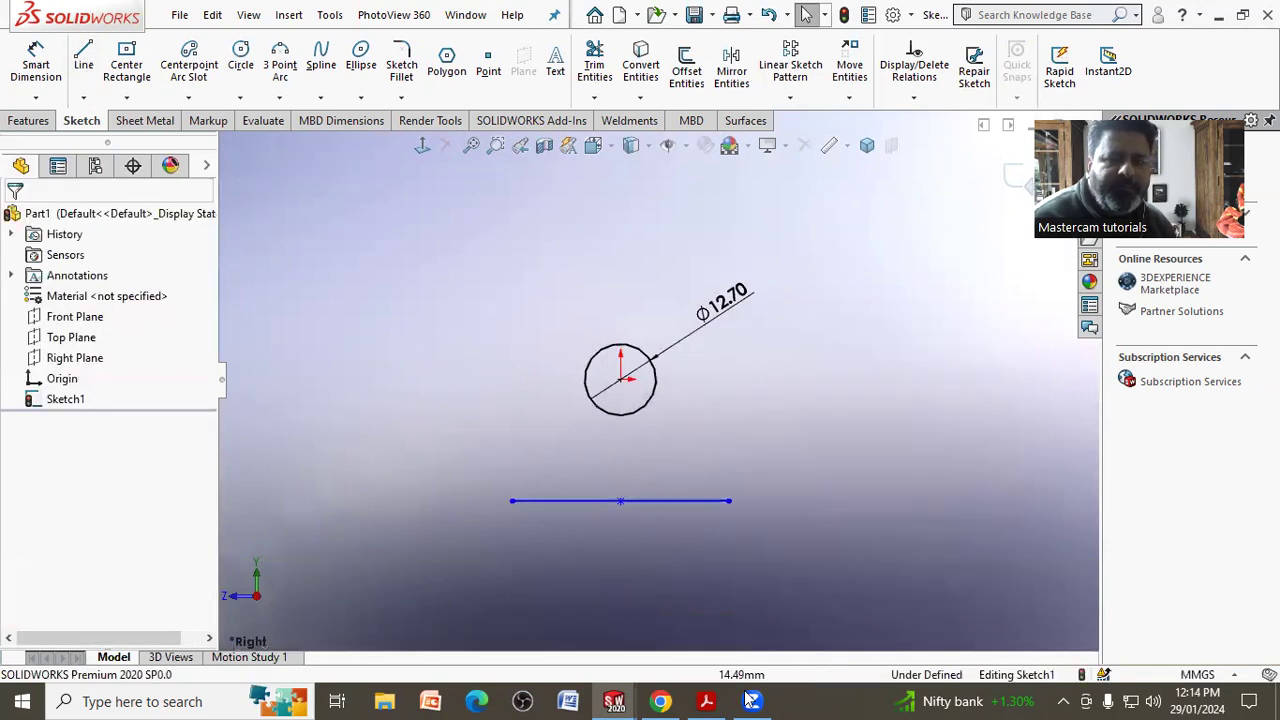
# Dimension the circle centre 11.91 mm above the line, undoing the changed value.
pyautogui.click(708, 700)
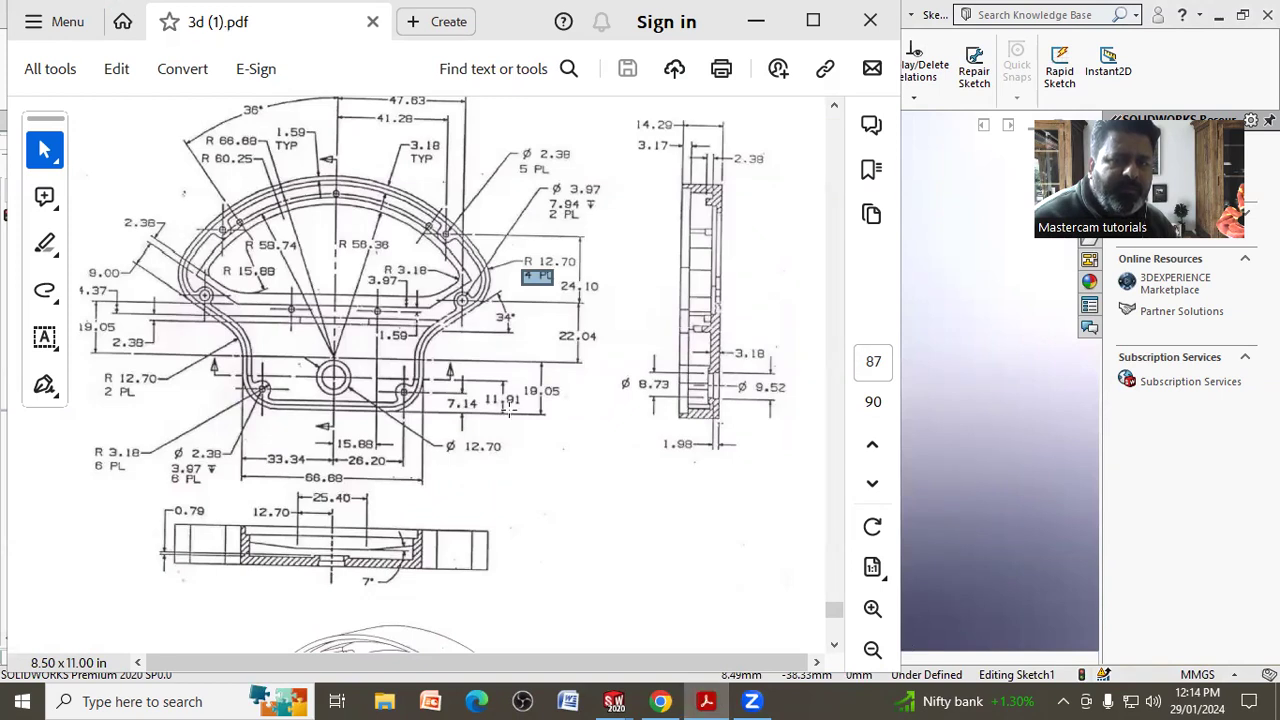
pyautogui.click(945, 422)
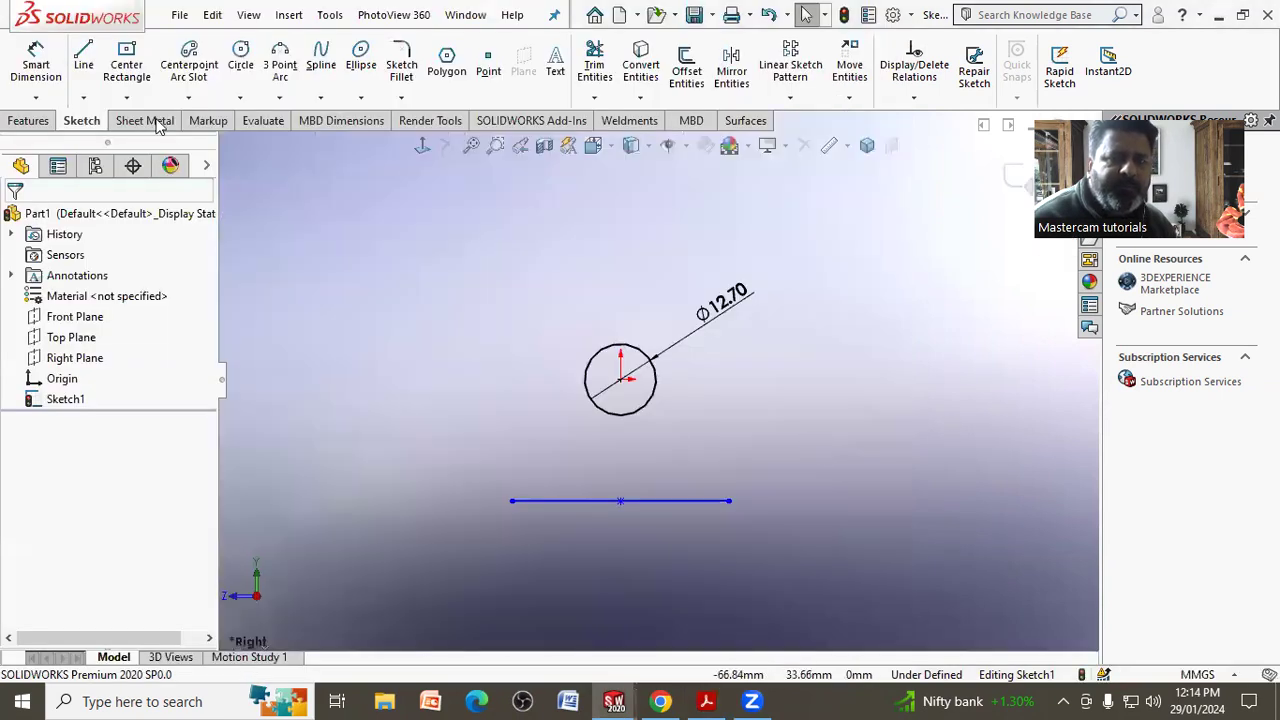
pyautogui.click(36, 62)
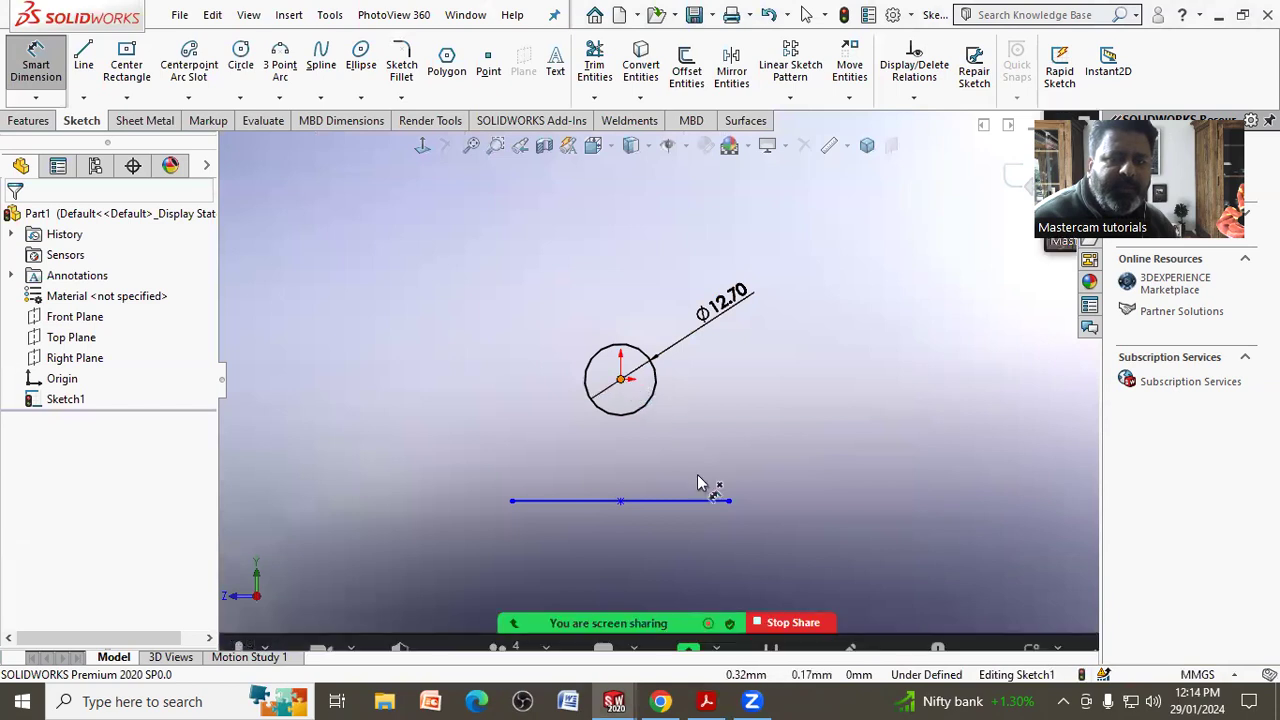
pyautogui.click(718, 500)
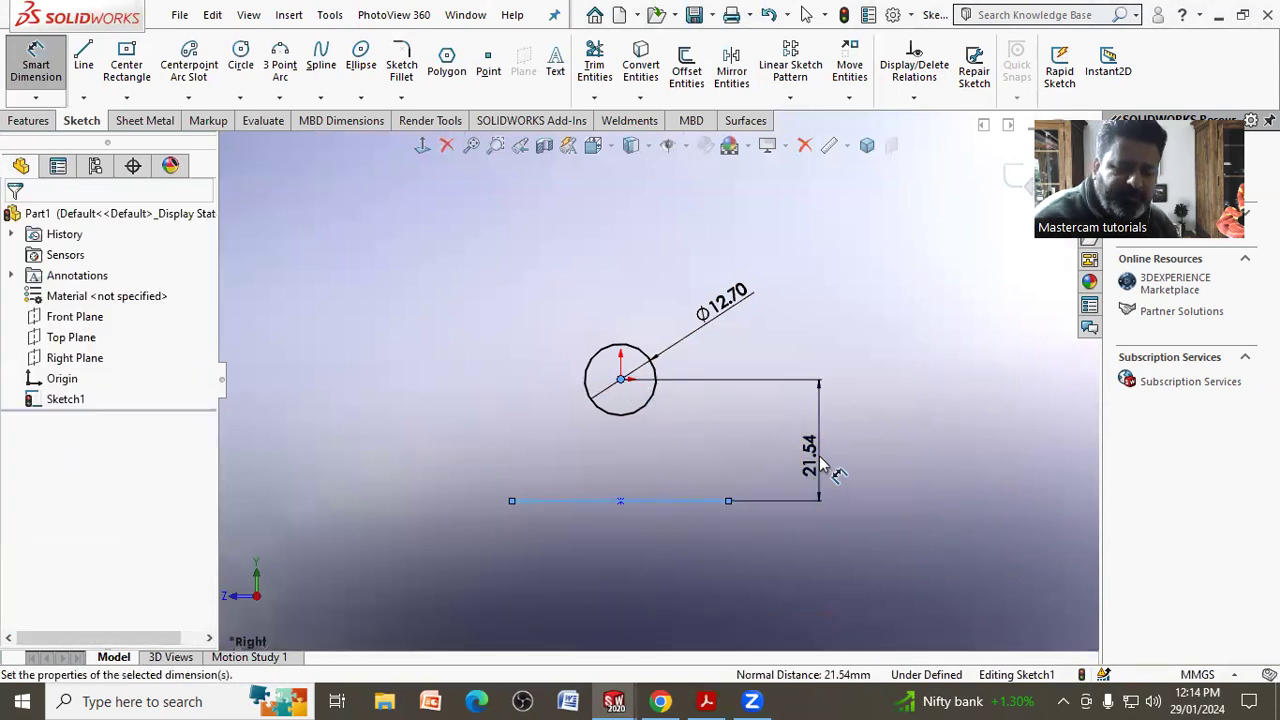
pyautogui.click(820, 465)
pyautogui.write('11.91')
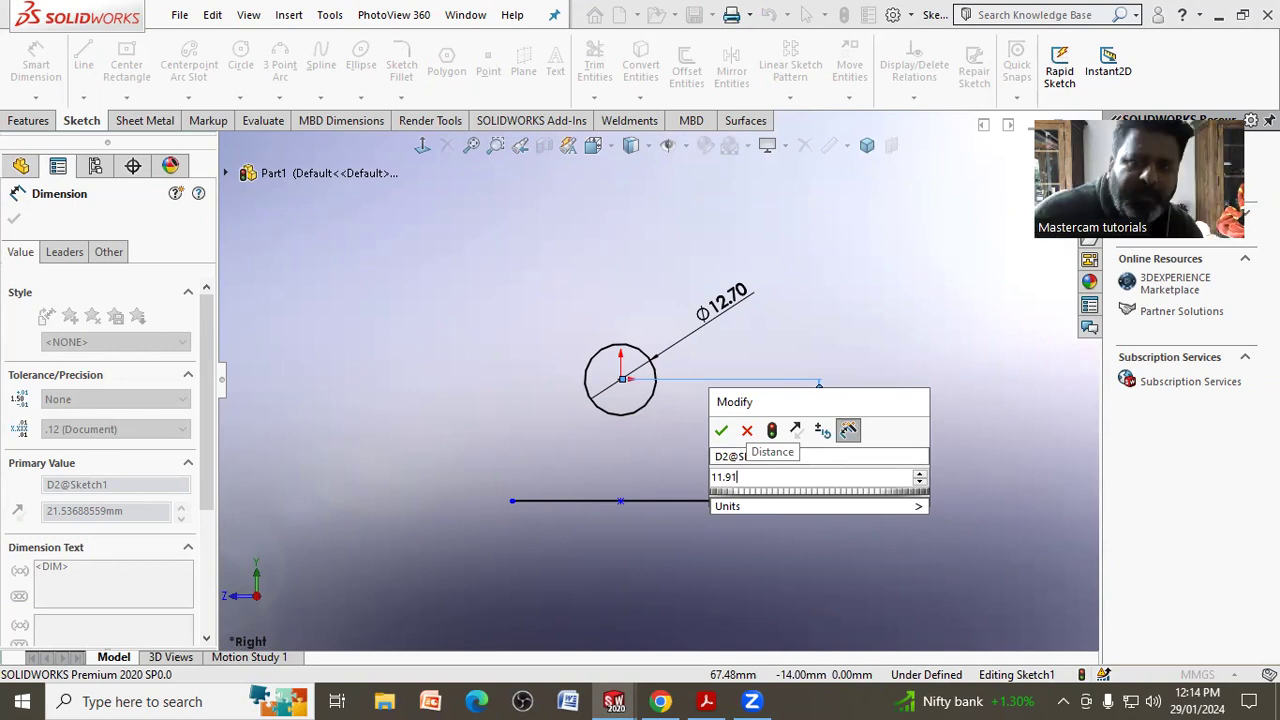
pyautogui.click(721, 430)
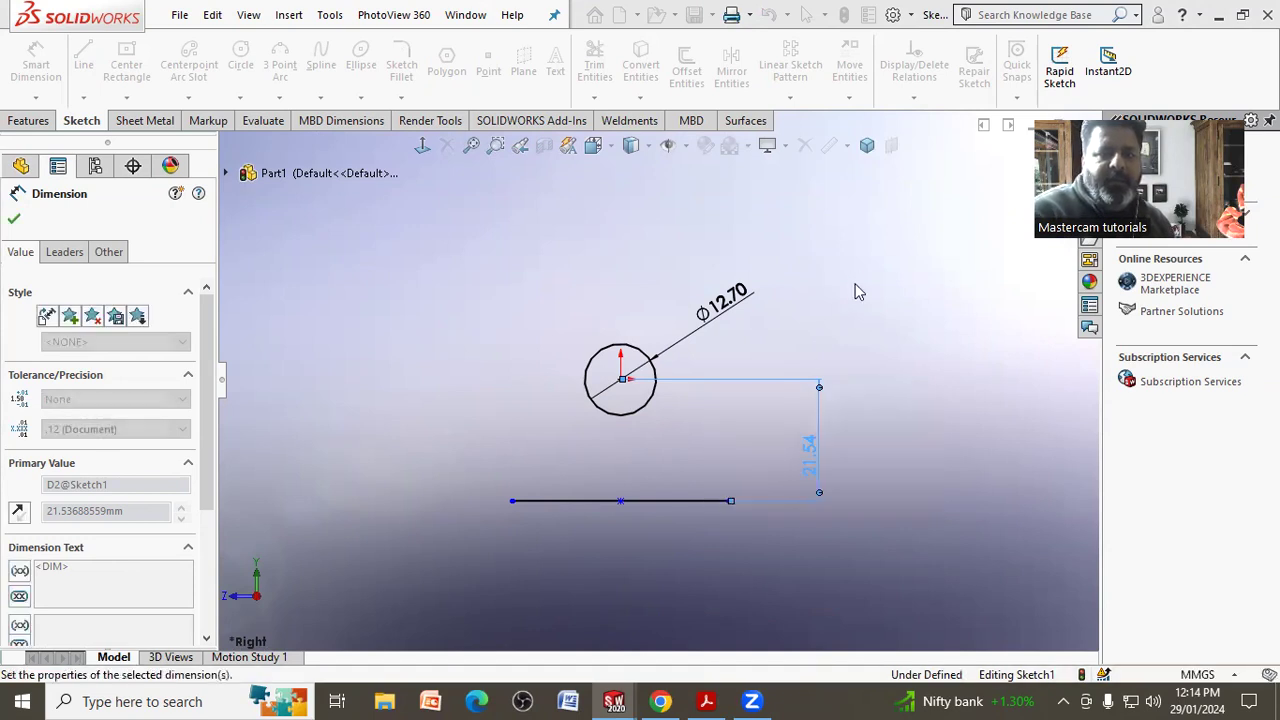
pyautogui.hotkey('ctrl', 'z')
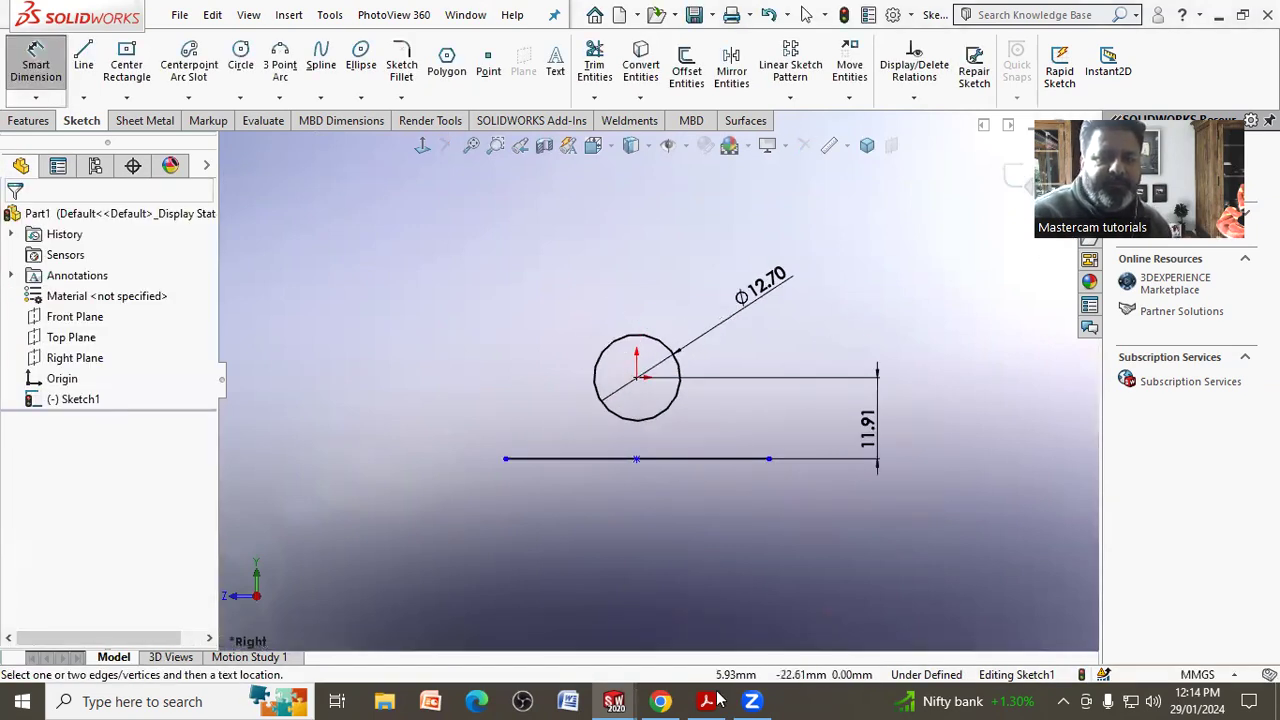
# Draw a new circle centred above the Ø12.70 circle.
pyautogui.click(710, 700)
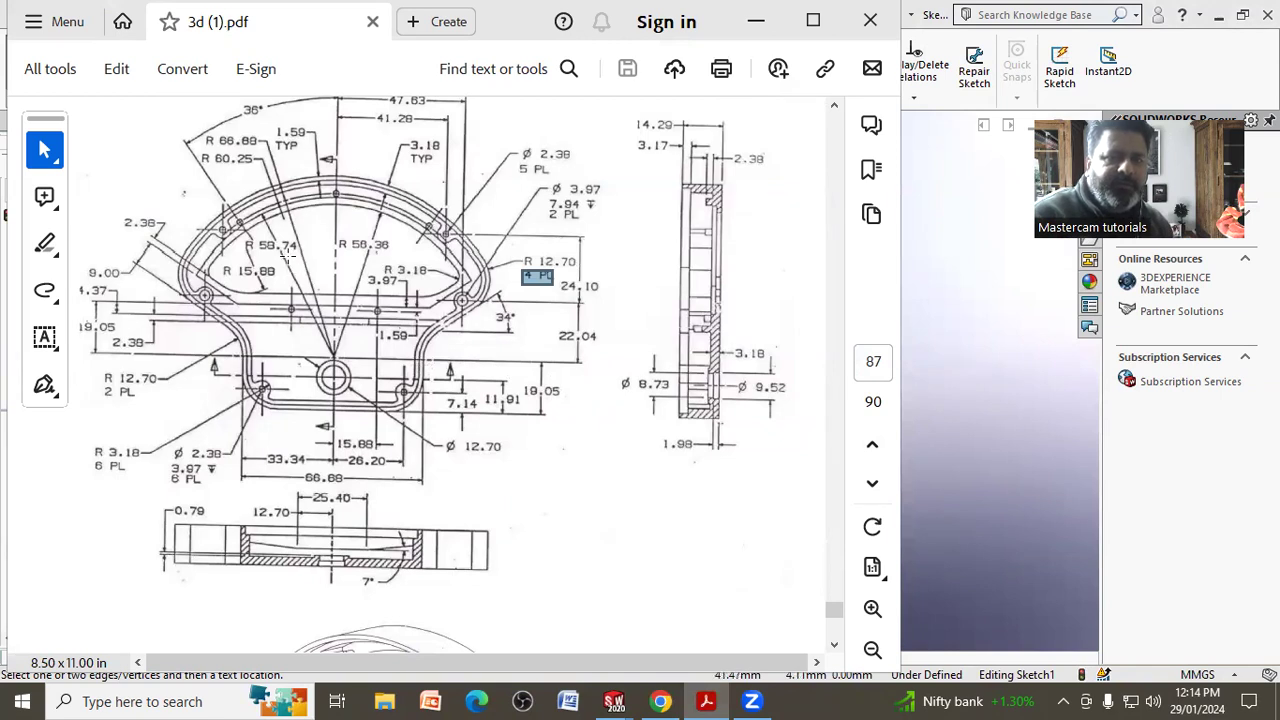
pyautogui.click(980, 240)
pyautogui.click(252, 66)
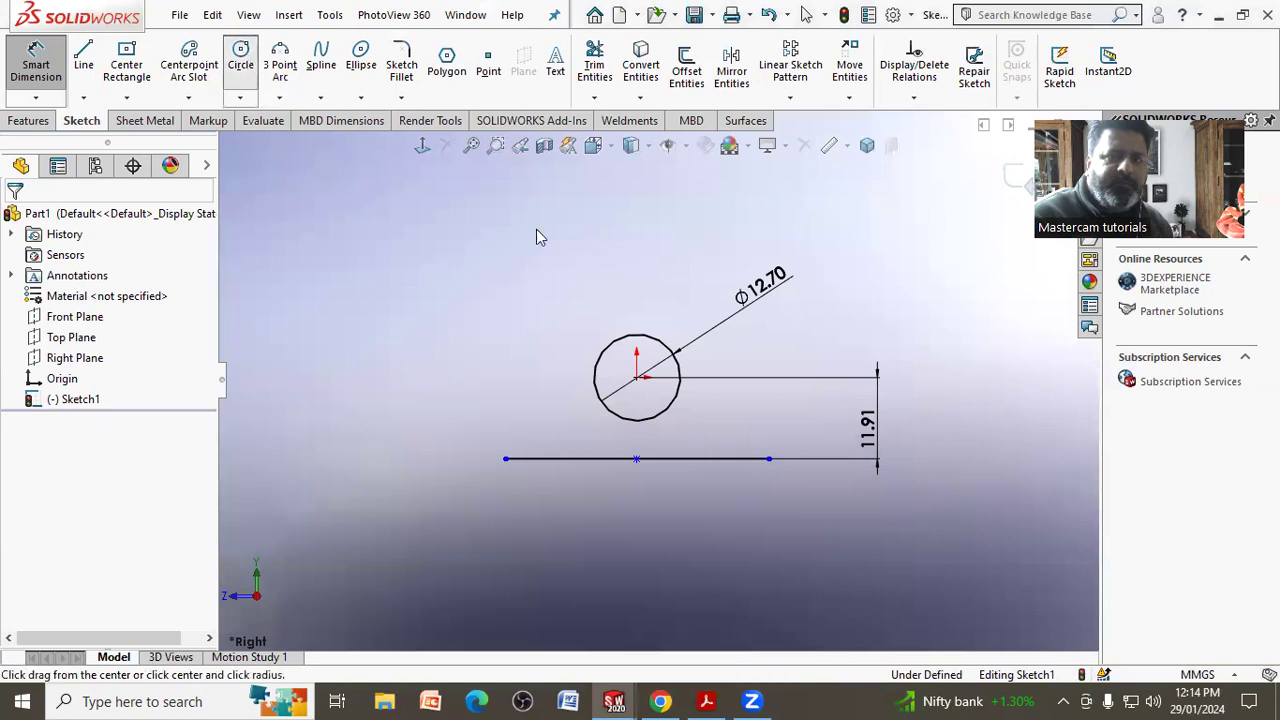
pyautogui.click(641, 318)
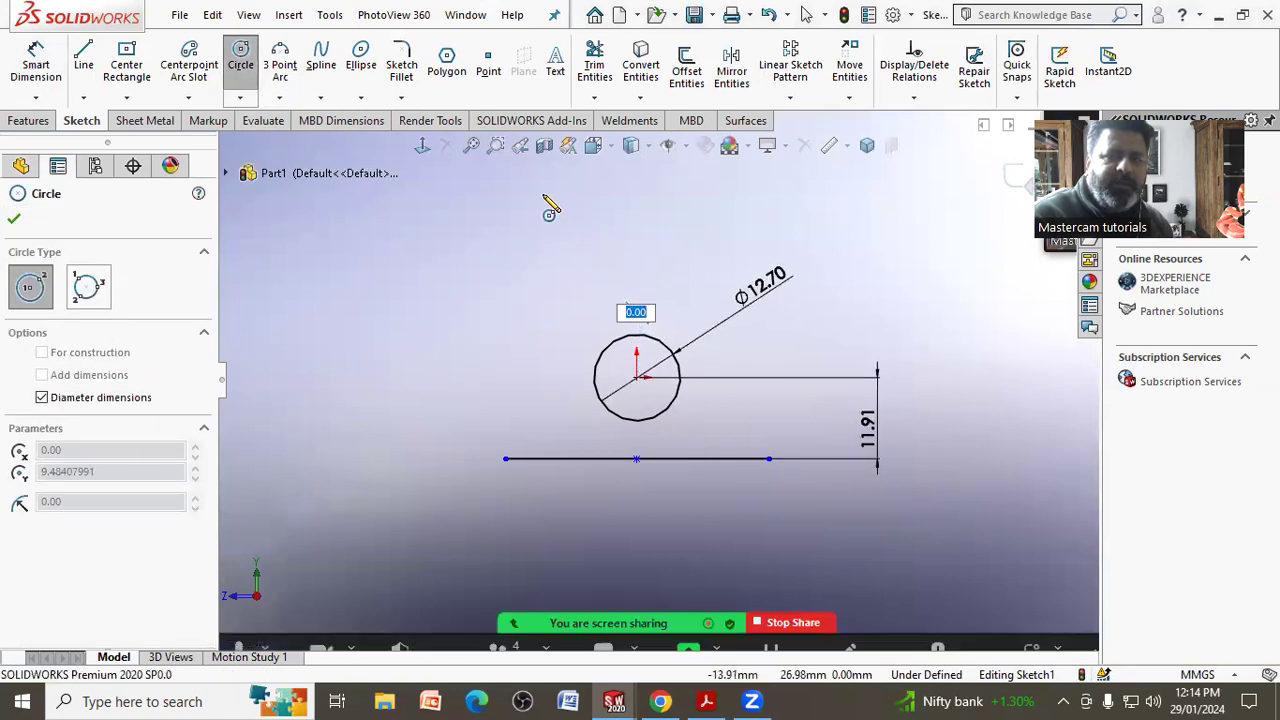
pyautogui.rightClick(553, 203)
pyautogui.click(568, 208)
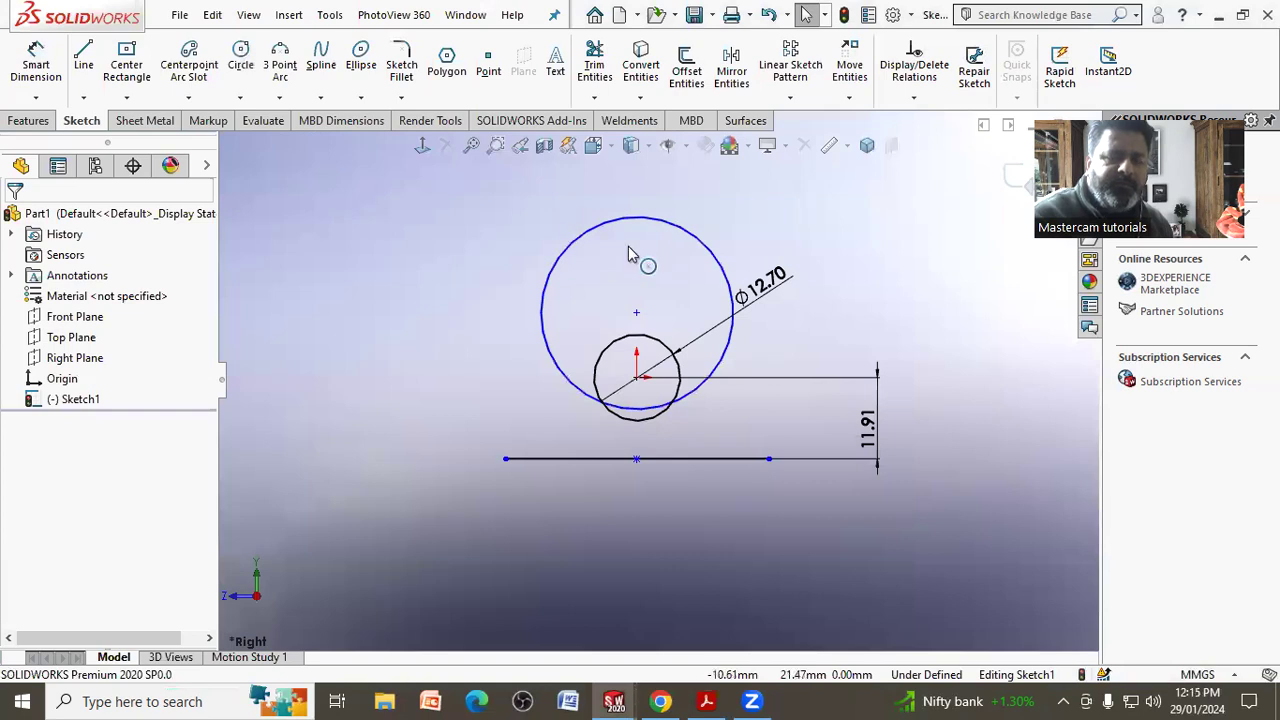
pyautogui.scroll(-2, 860, 225)
pyautogui.scroll(-2, 845, 233)
# Dimension the new circle's centre 19.05 mm above the horizontal line.
pyautogui.click(36, 60)
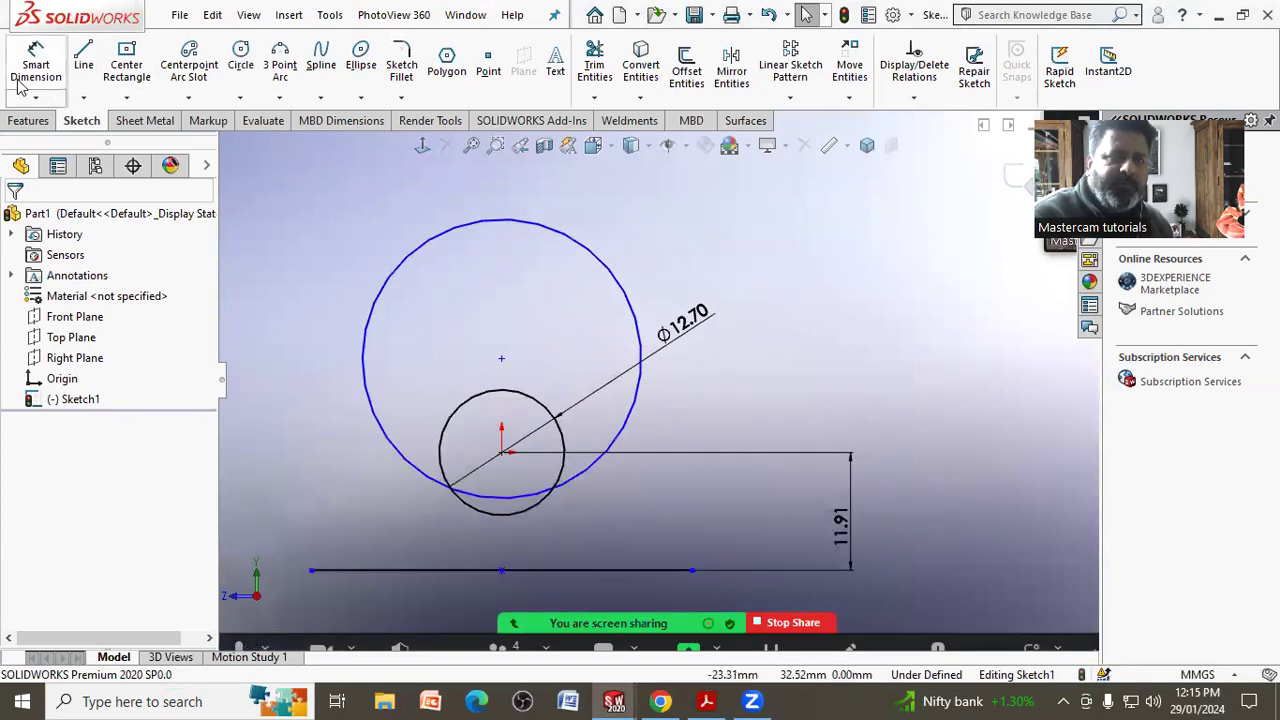
pyautogui.click(501, 358)
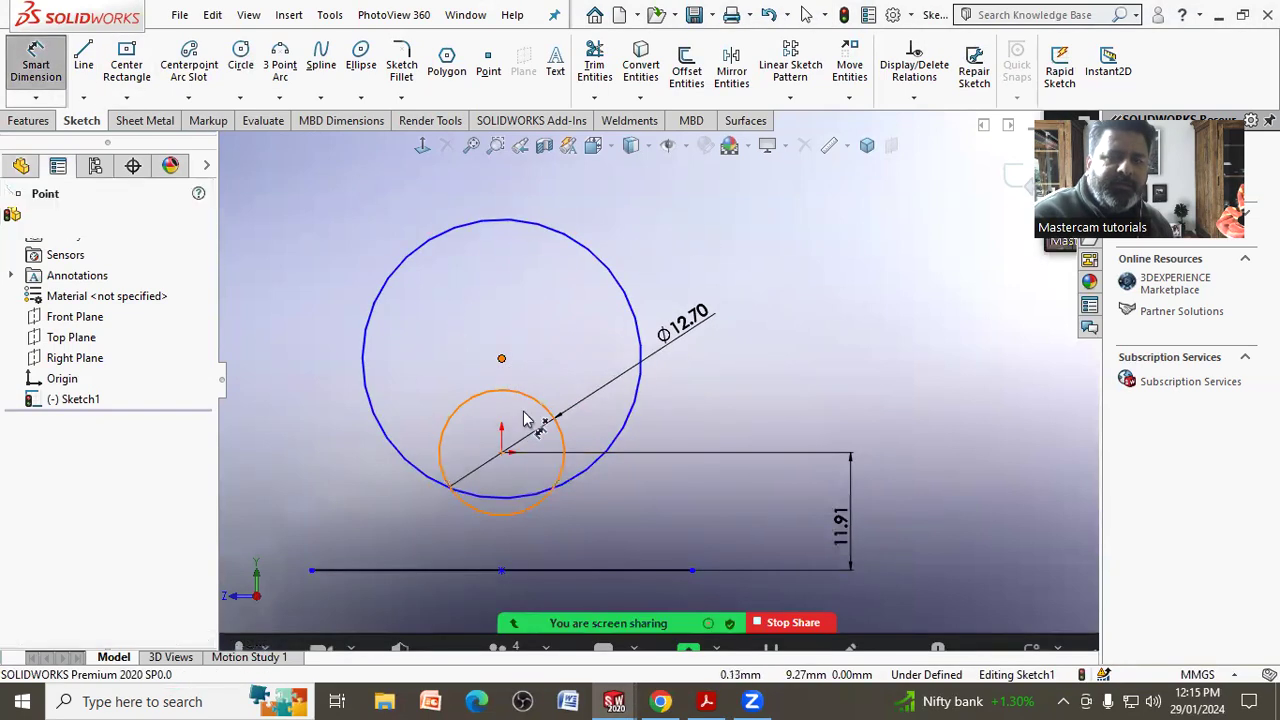
pyautogui.click(600, 570)
pyautogui.click(897, 533)
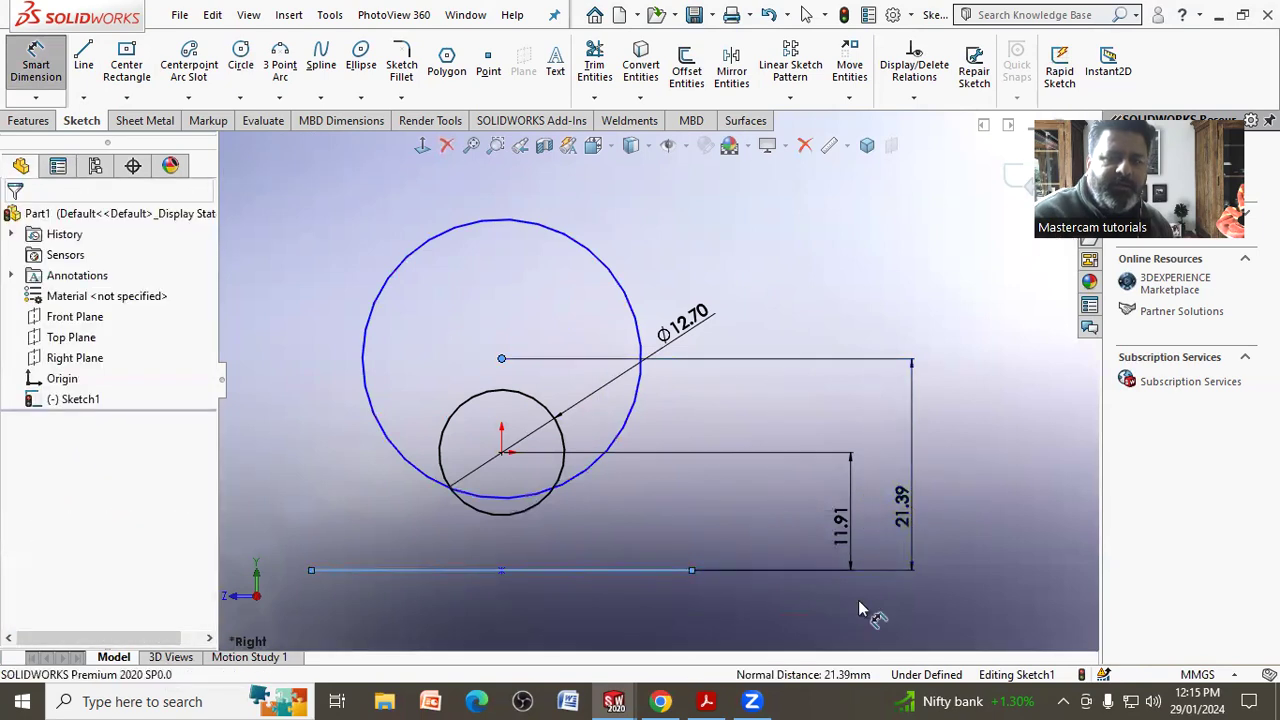
pyautogui.click(707, 701)
pyautogui.click(707, 701)
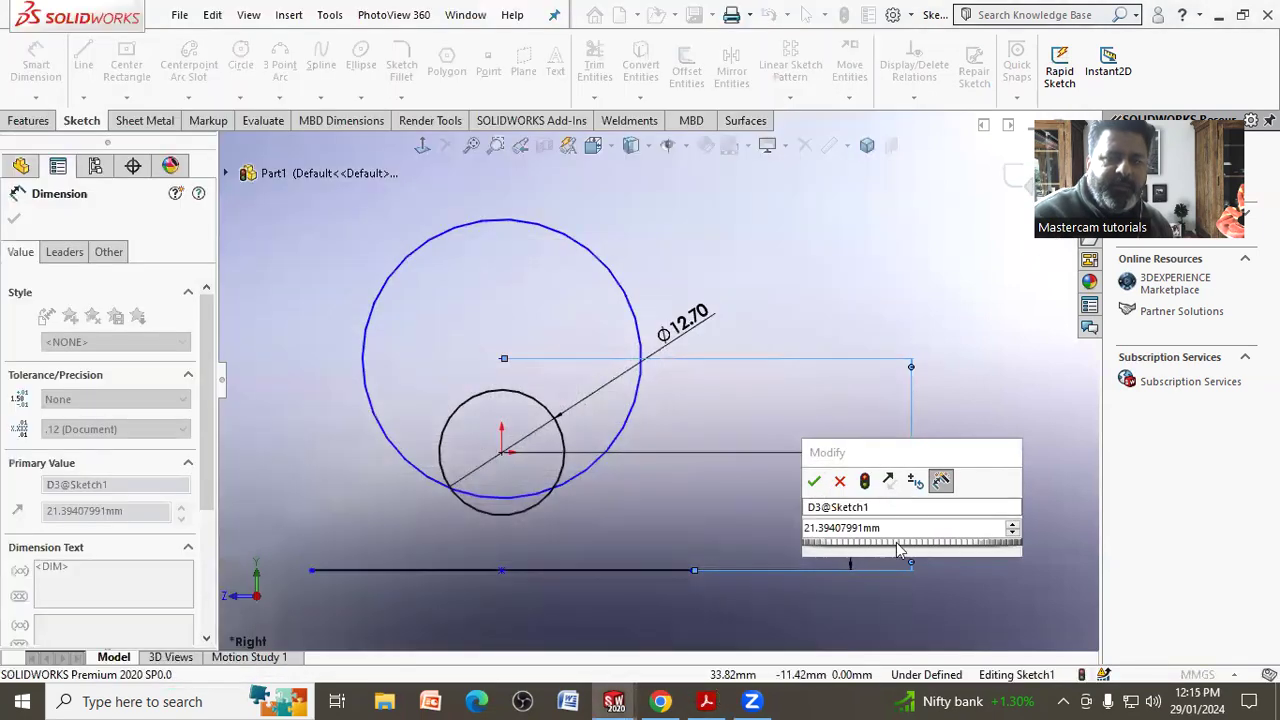
pyautogui.write('11.91')
pyautogui.press('Return')
pyautogui.click(897, 530)
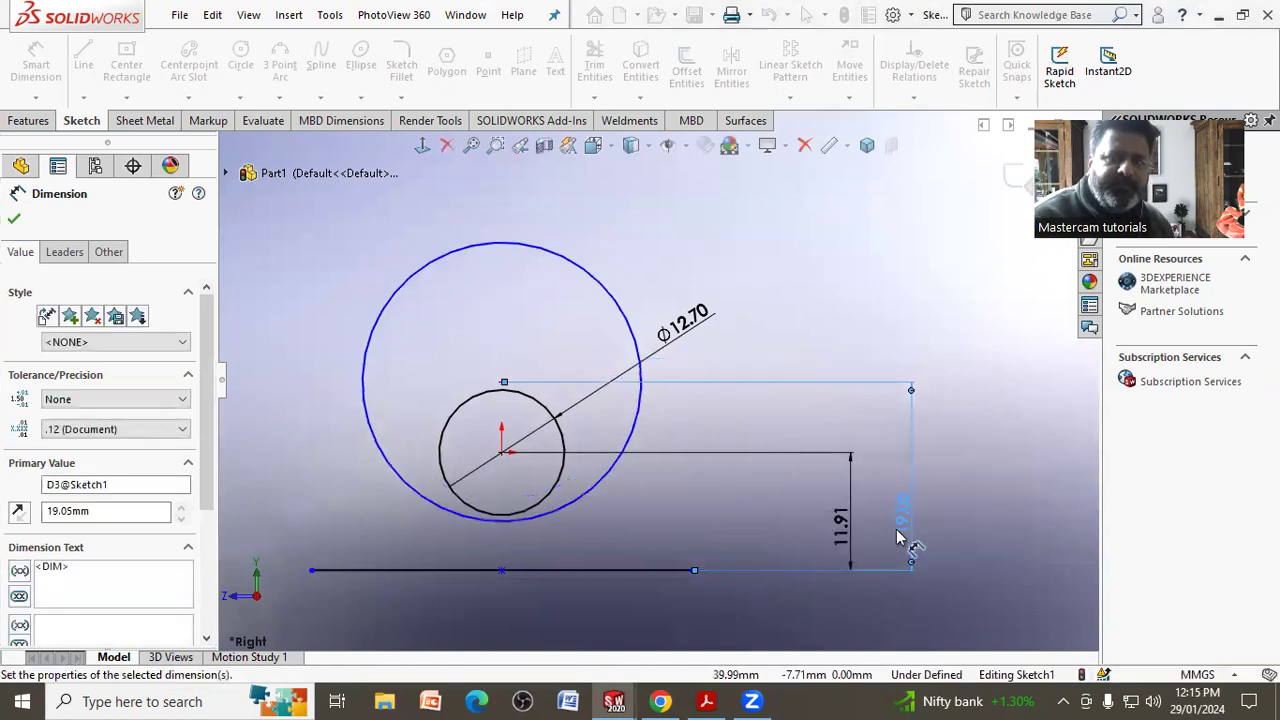
pyautogui.write('19.05')
pyautogui.press('Return')
# Set the large circle's diameter to 58.74*2 and display it as radius R58.74.
pyautogui.click(715, 700)
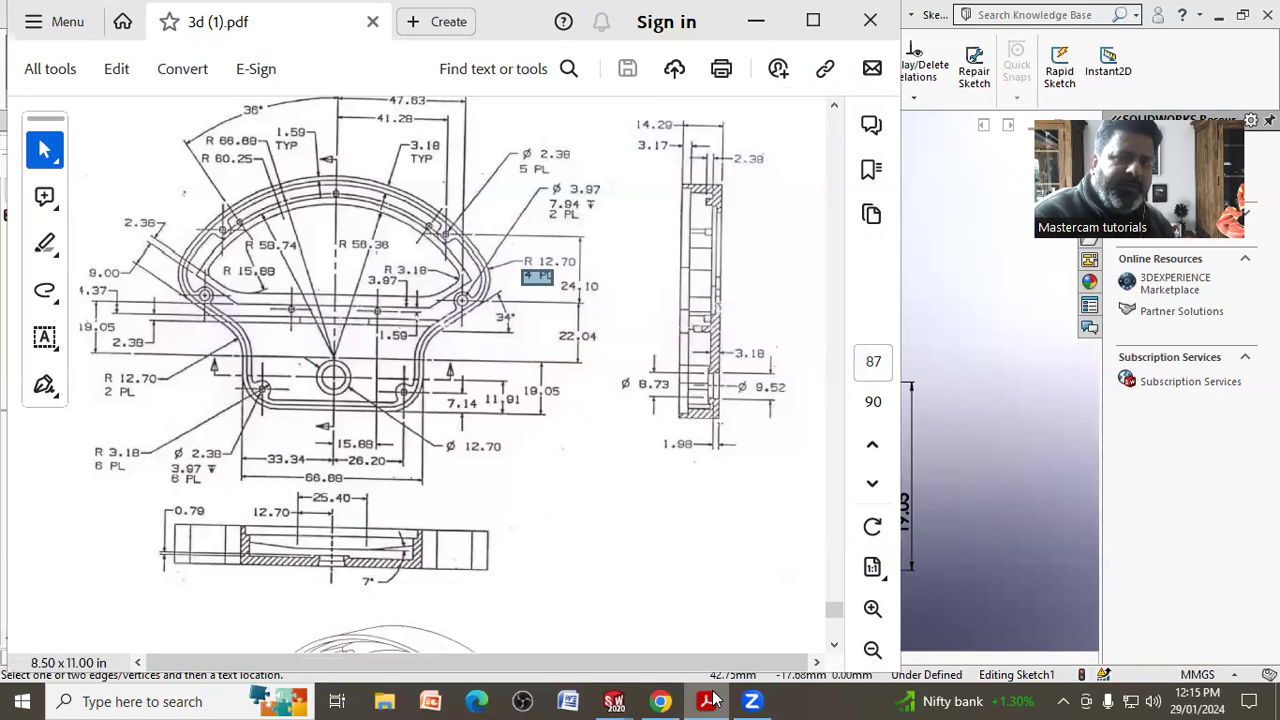
pyautogui.click(713, 697)
pyautogui.click(601, 285)
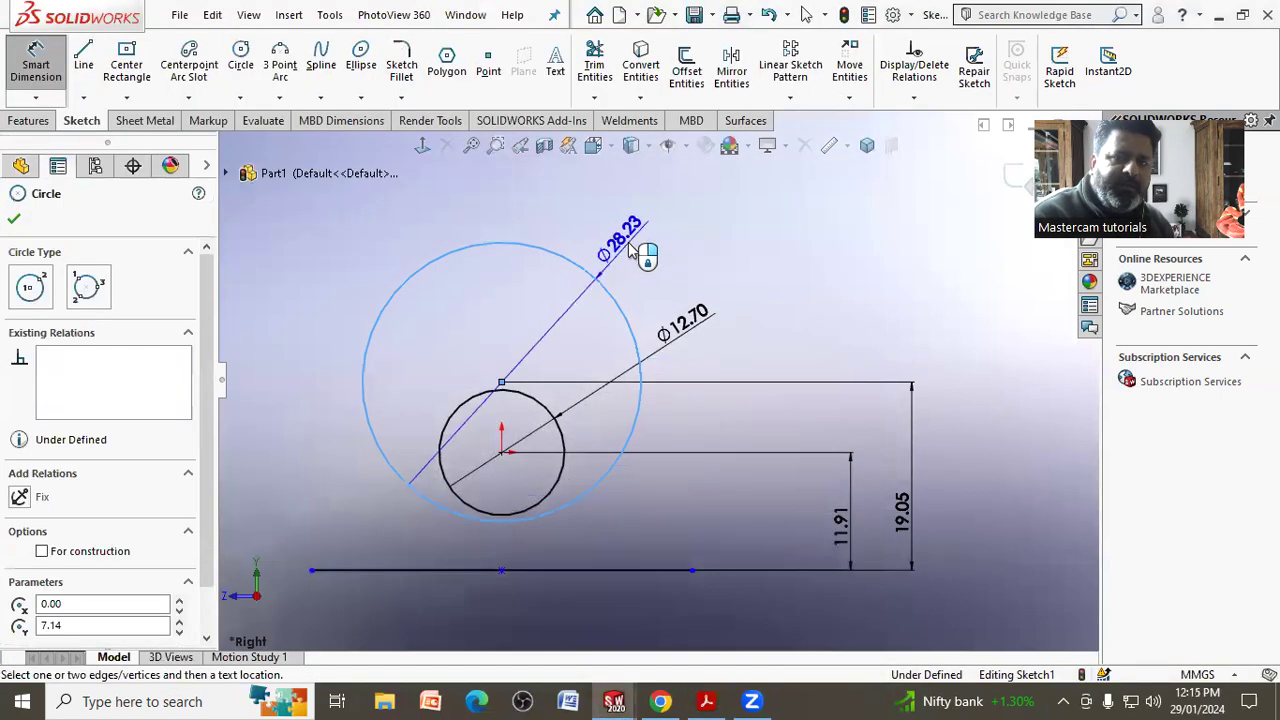
pyautogui.click(631, 241)
pyautogui.click(631, 241)
pyautogui.write('58.74*')
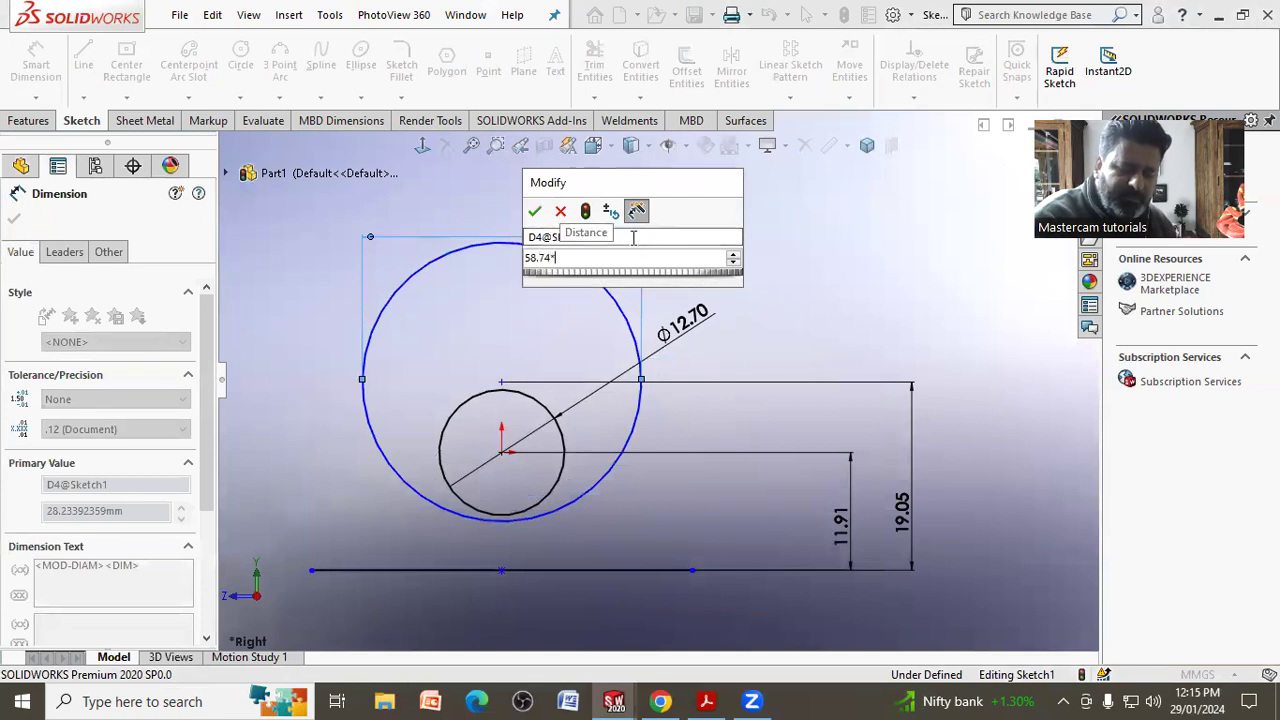
pyautogui.write('2')
pyautogui.press('Return')
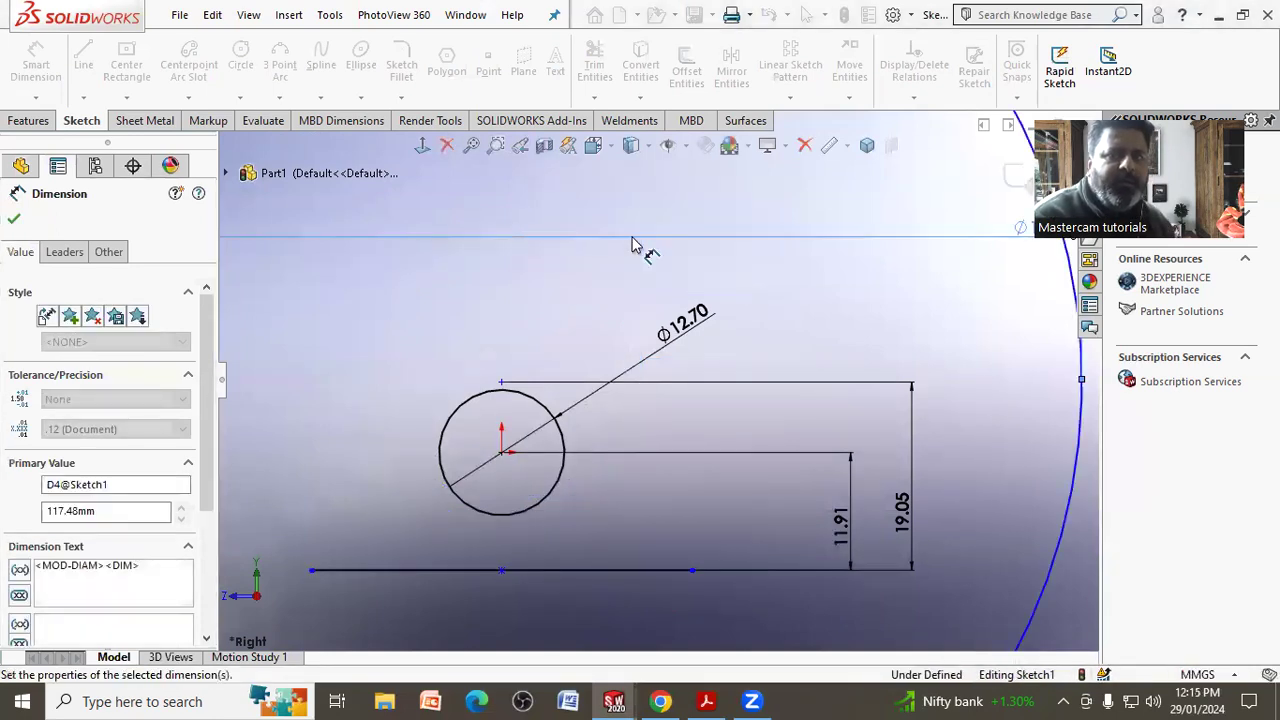
pyautogui.press('f')
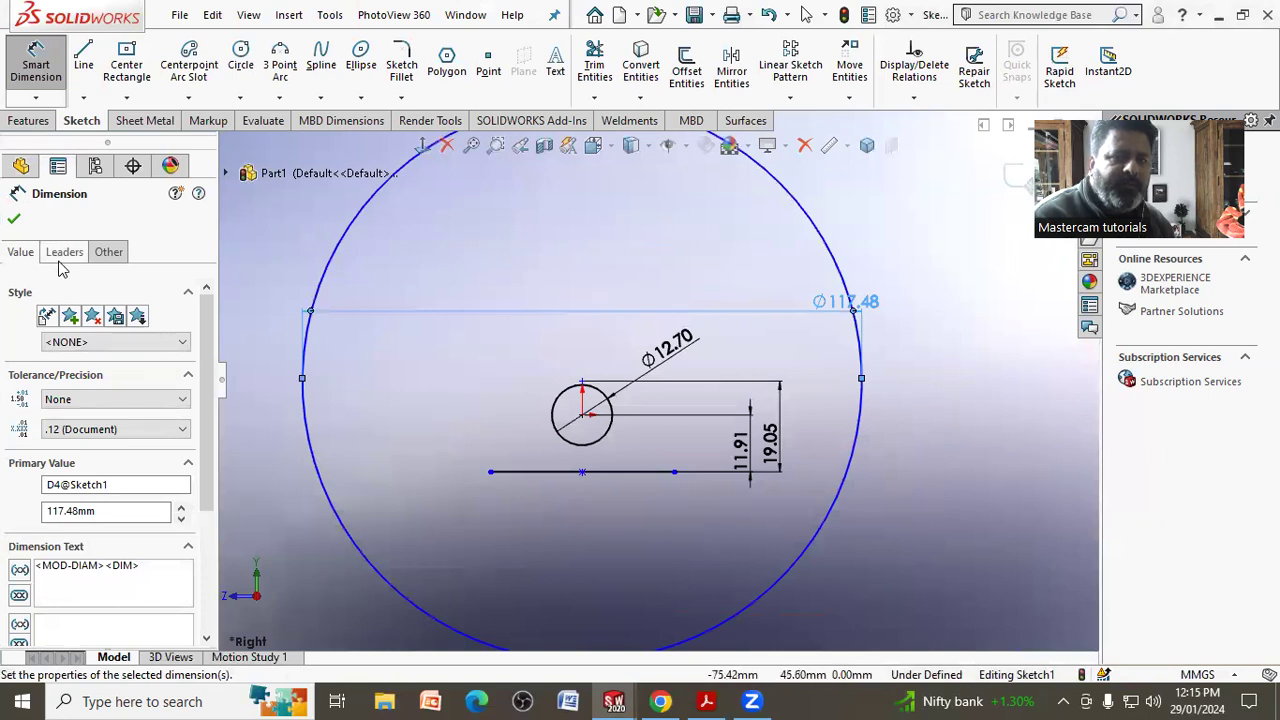
pyautogui.click(64, 251)
pyautogui.click(53, 375)
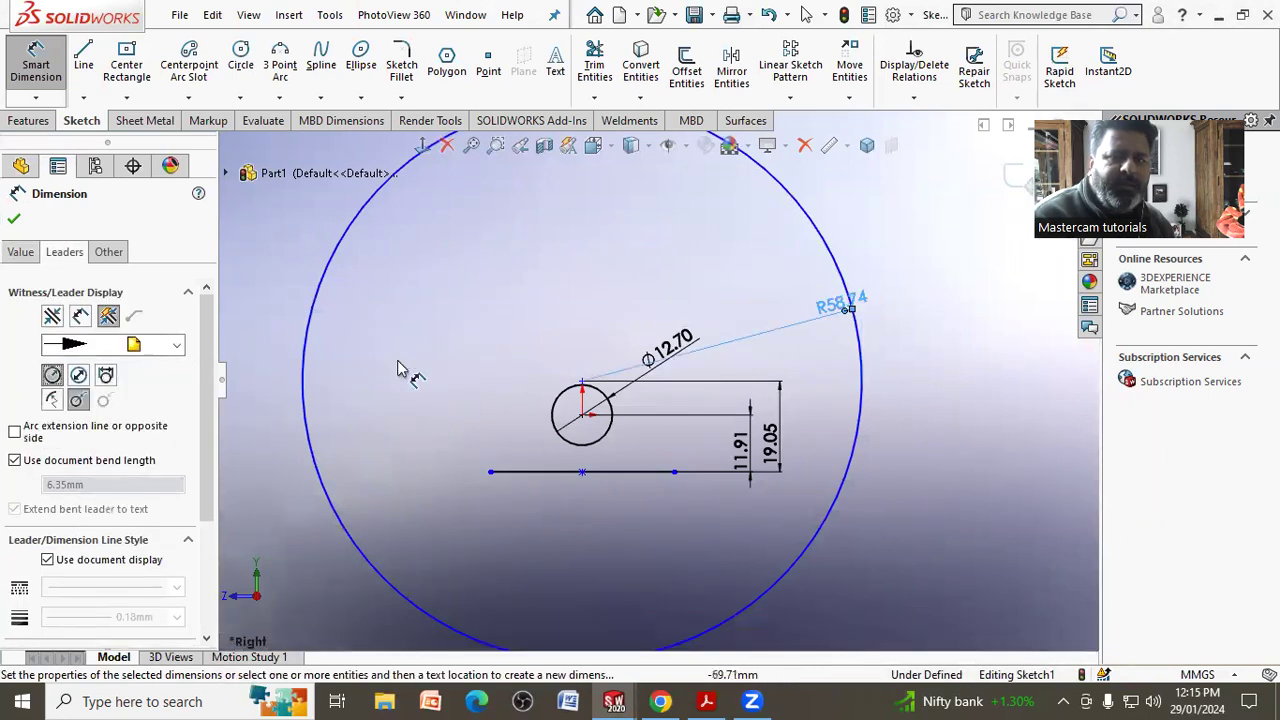
# Add a Vertical relation between the large and small circle centres.
pyautogui.rightClick(468, 295)
pyautogui.click(518, 358)
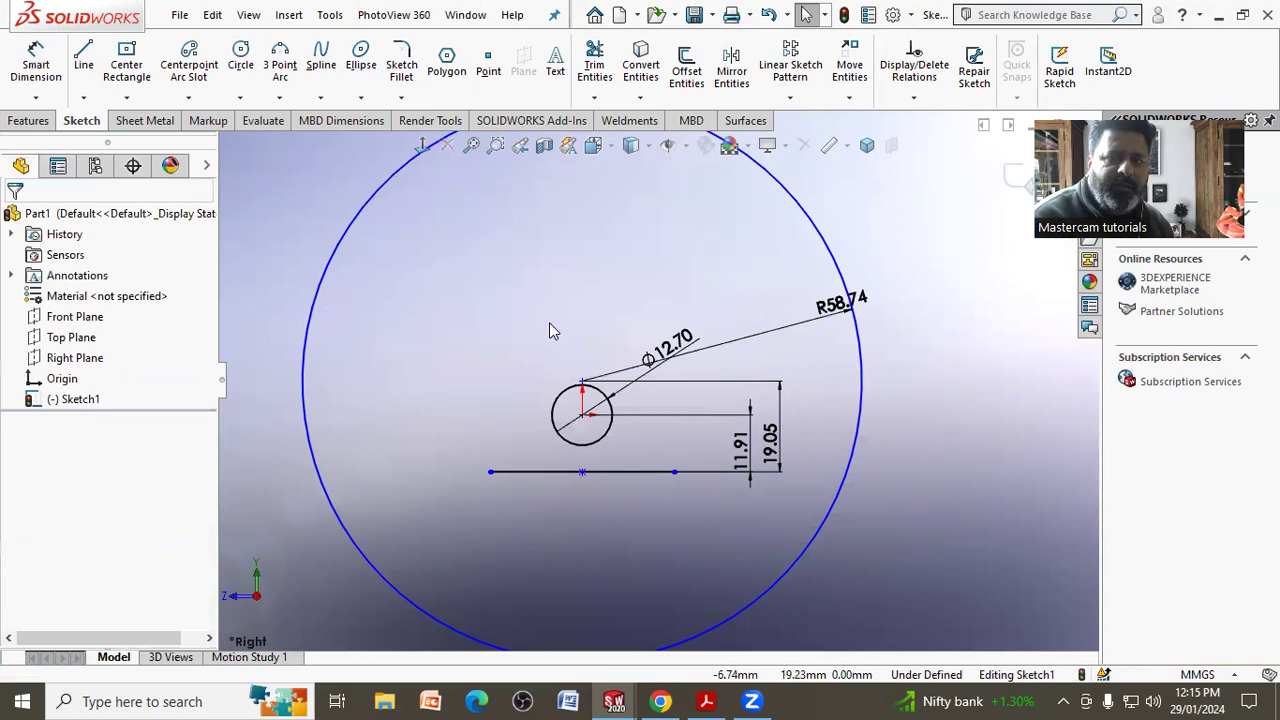
pyautogui.click(583, 415)
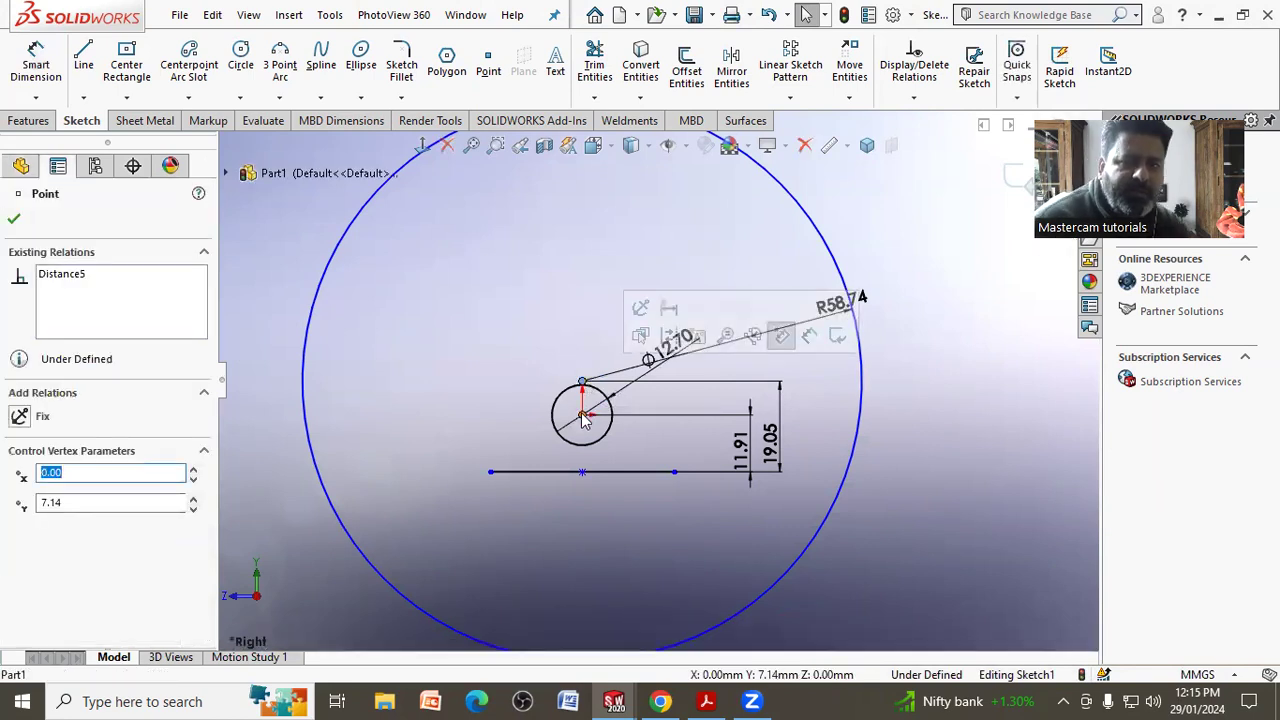
pyautogui.keyDown('ctrl'); pyautogui.click(582, 428); pyautogui.keyUp('ctrl')
pyautogui.click(44, 544)
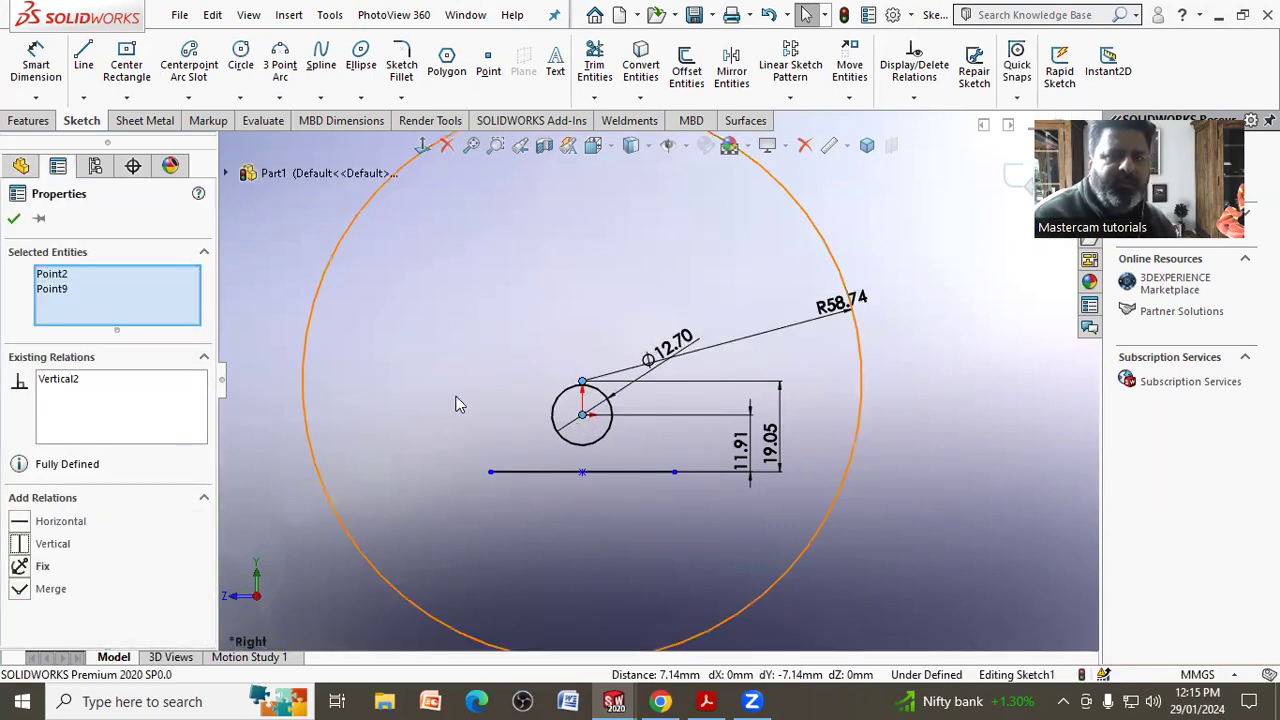
pyautogui.click(495, 370)
pyautogui.press('f')
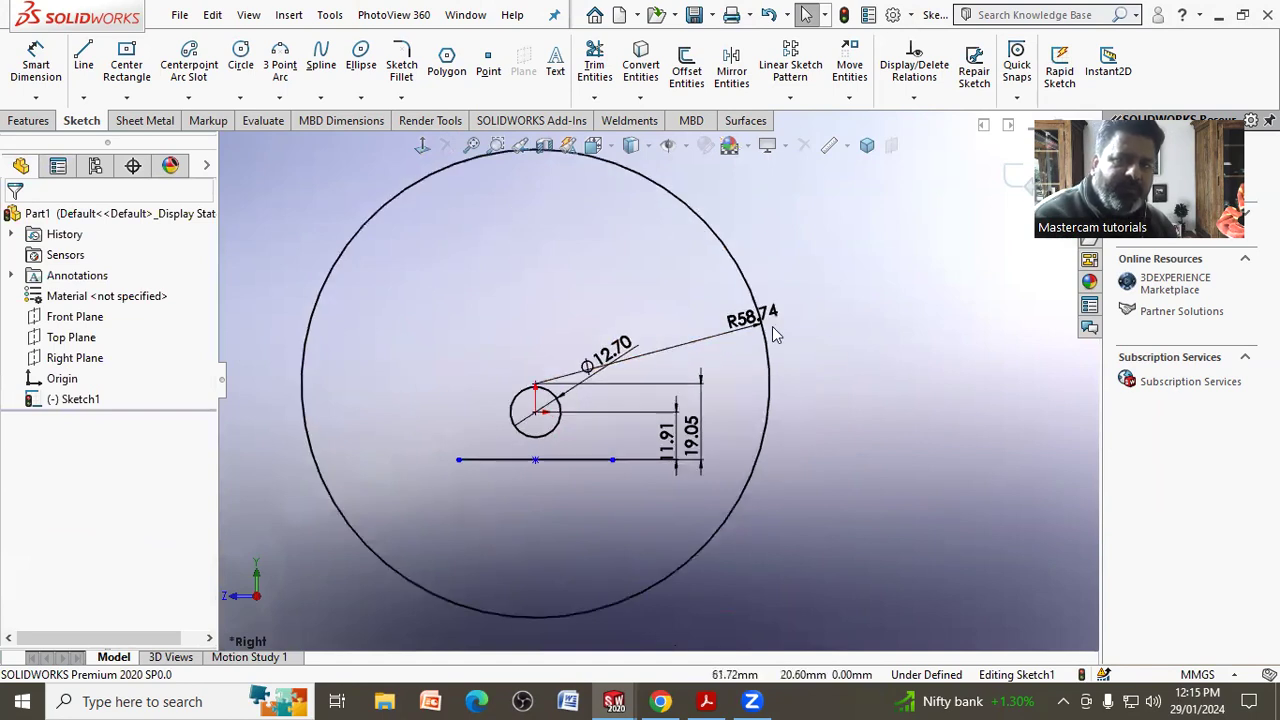
# Move the R58.74 label to the upper left and the Ø12.70 label down near the line.
pyautogui.moveTo(772, 326); pyautogui.dragTo(470, 210)
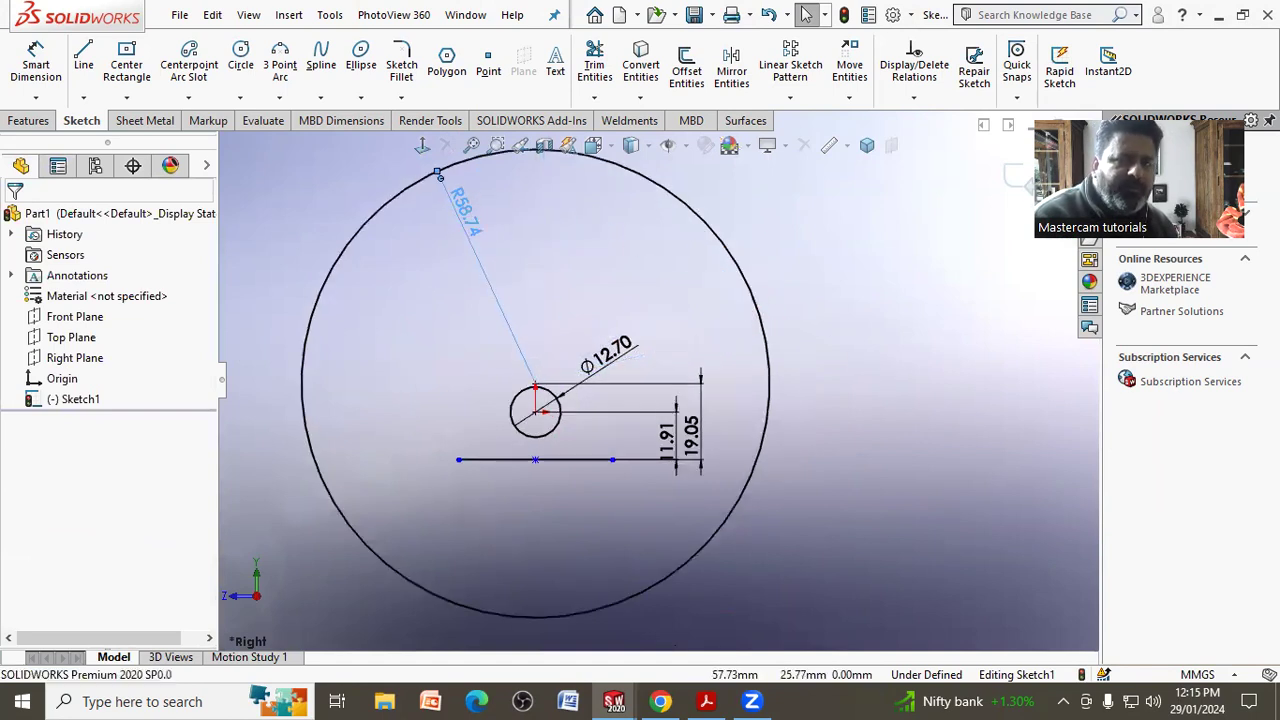
pyautogui.scroll(3, 757, 339)
pyautogui.scroll(-1, 675, 313)
pyautogui.moveTo(600, 417)
pyautogui.mouseDown()
pyautogui.moveTo(597, 507)
pyautogui.moveTo(596, 495)
pyautogui.mouseUp()
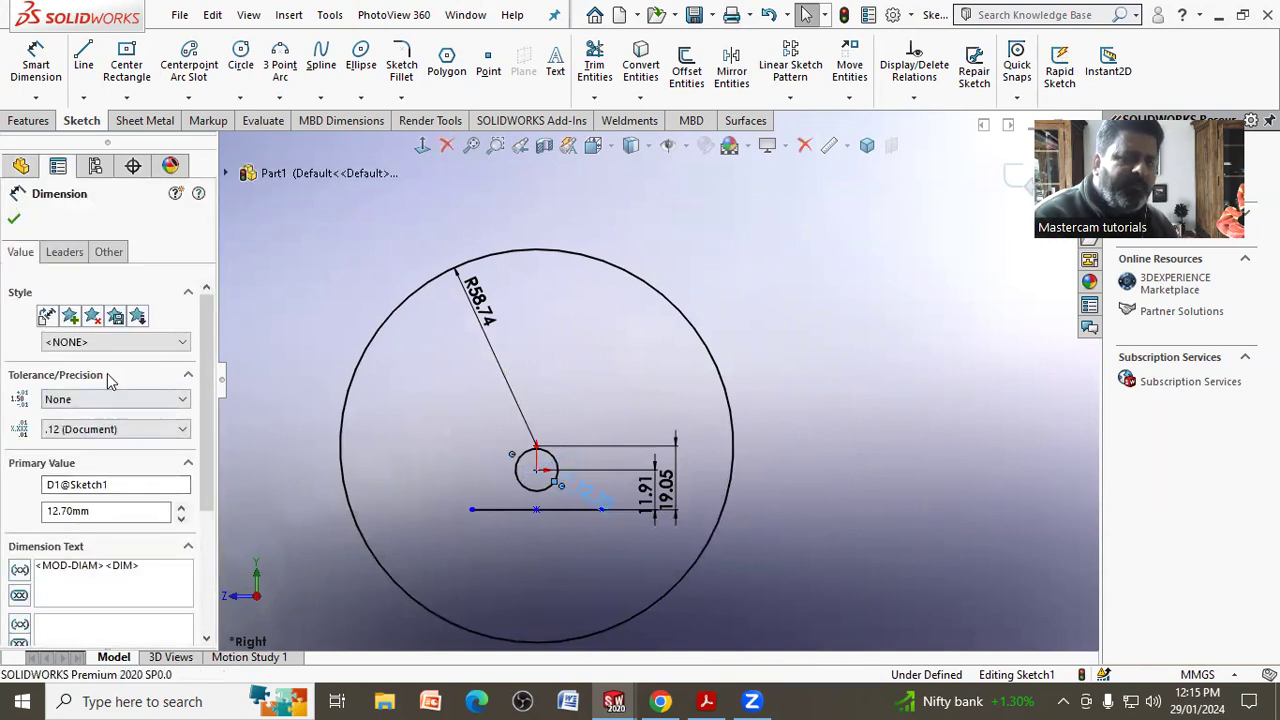
pyautogui.click(63, 255)
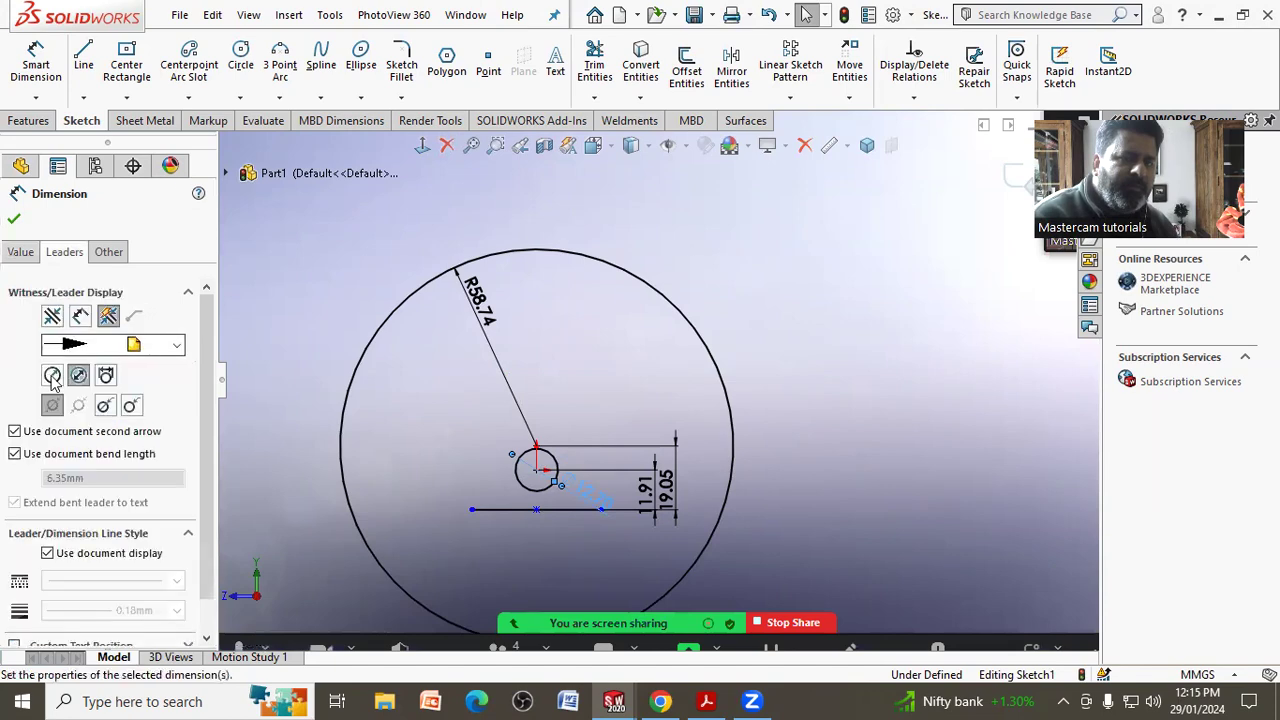
# Draw a second large Ø116.76 circle on the existing centre point.
pyautogui.click(697, 699)
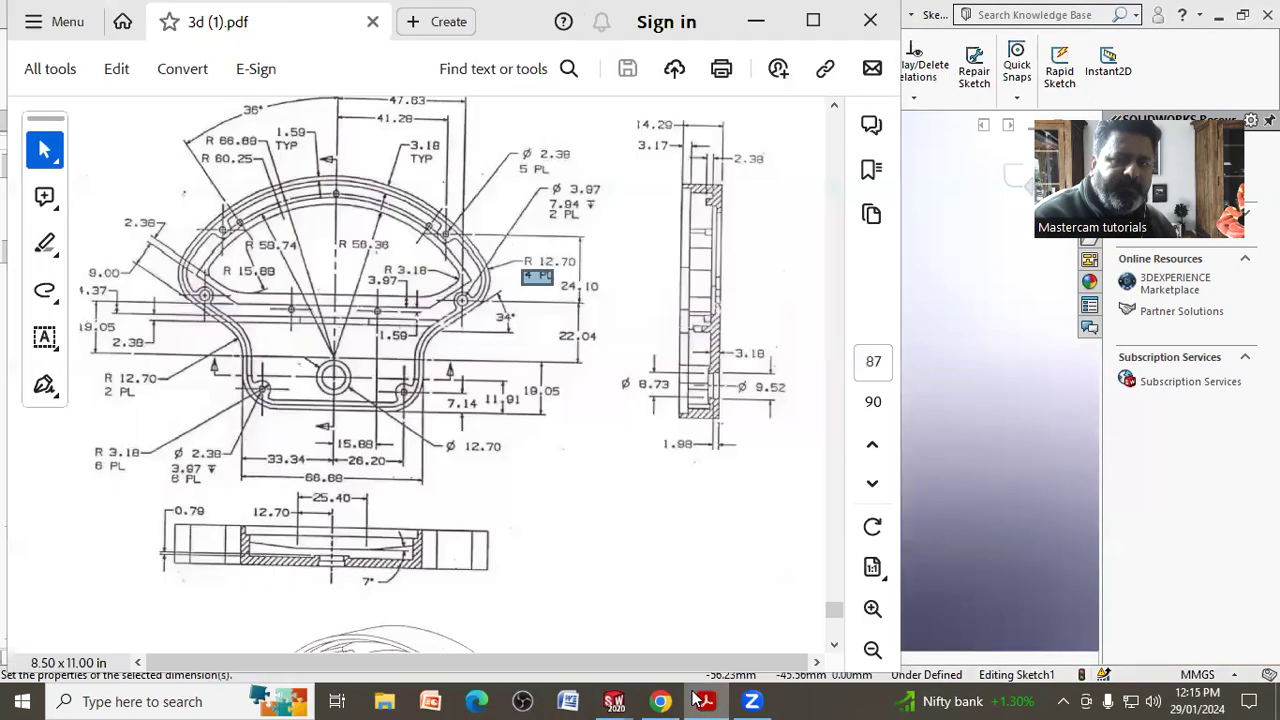
pyautogui.click(697, 699)
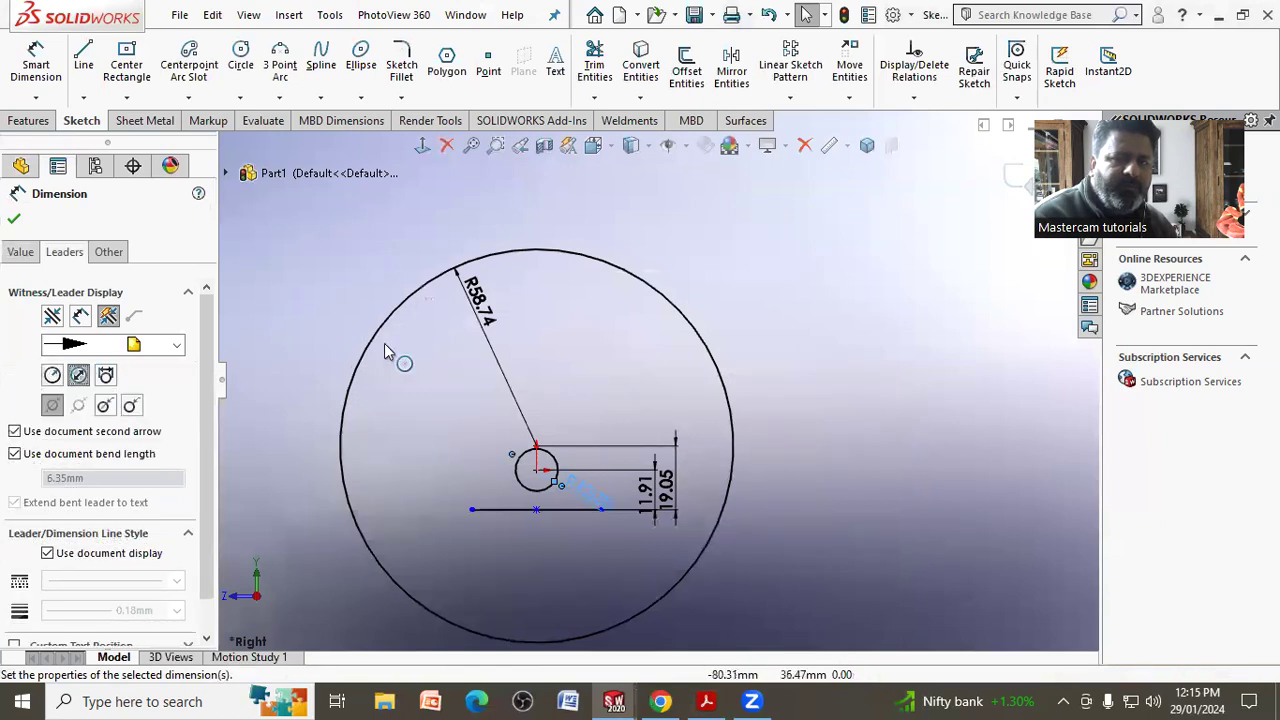
pyautogui.click(547, 556)
pyautogui.scroll(-1, 545, 505)
pyautogui.scroll(-1, 545, 505)
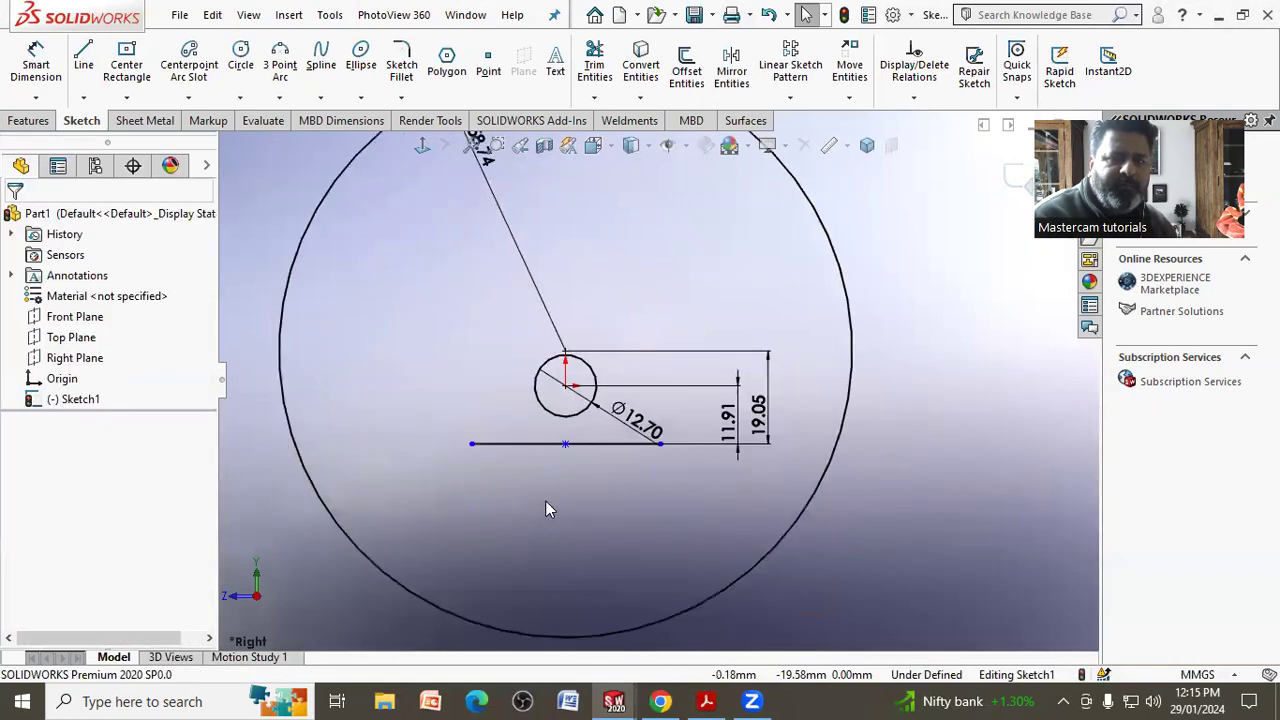
pyautogui.click(705, 700)
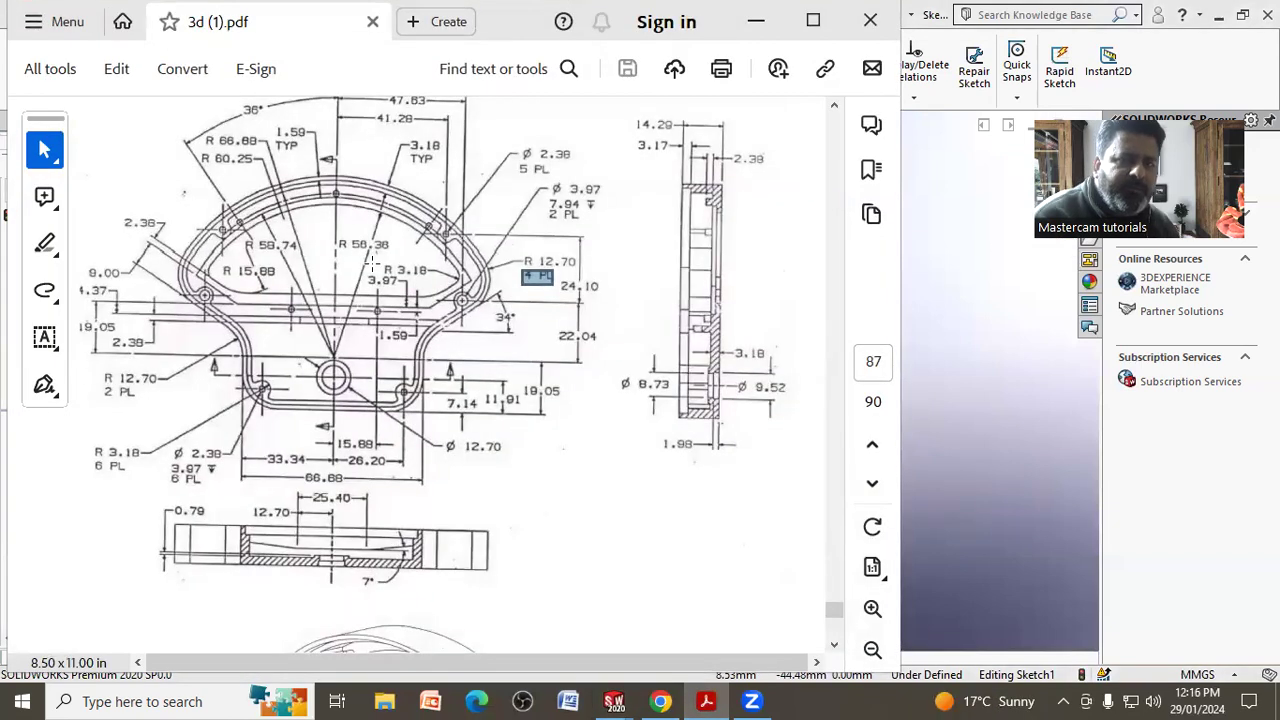
pyautogui.click(982, 349)
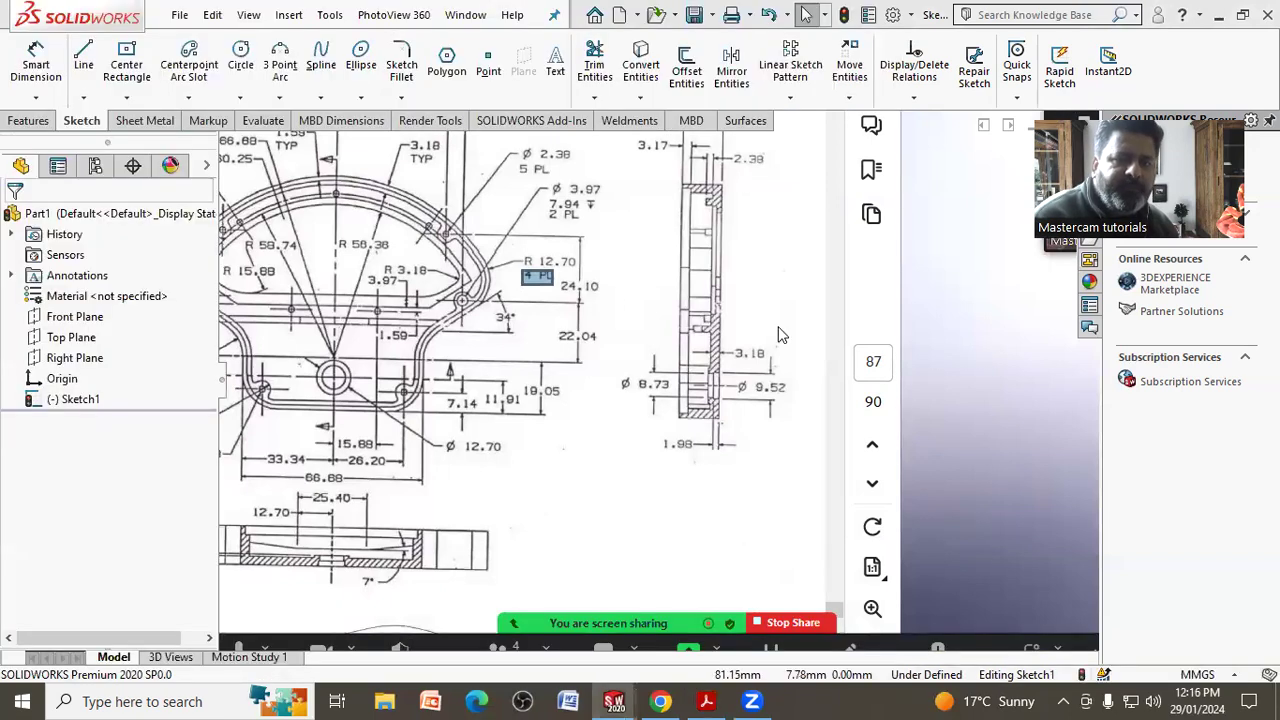
pyautogui.click(240, 58)
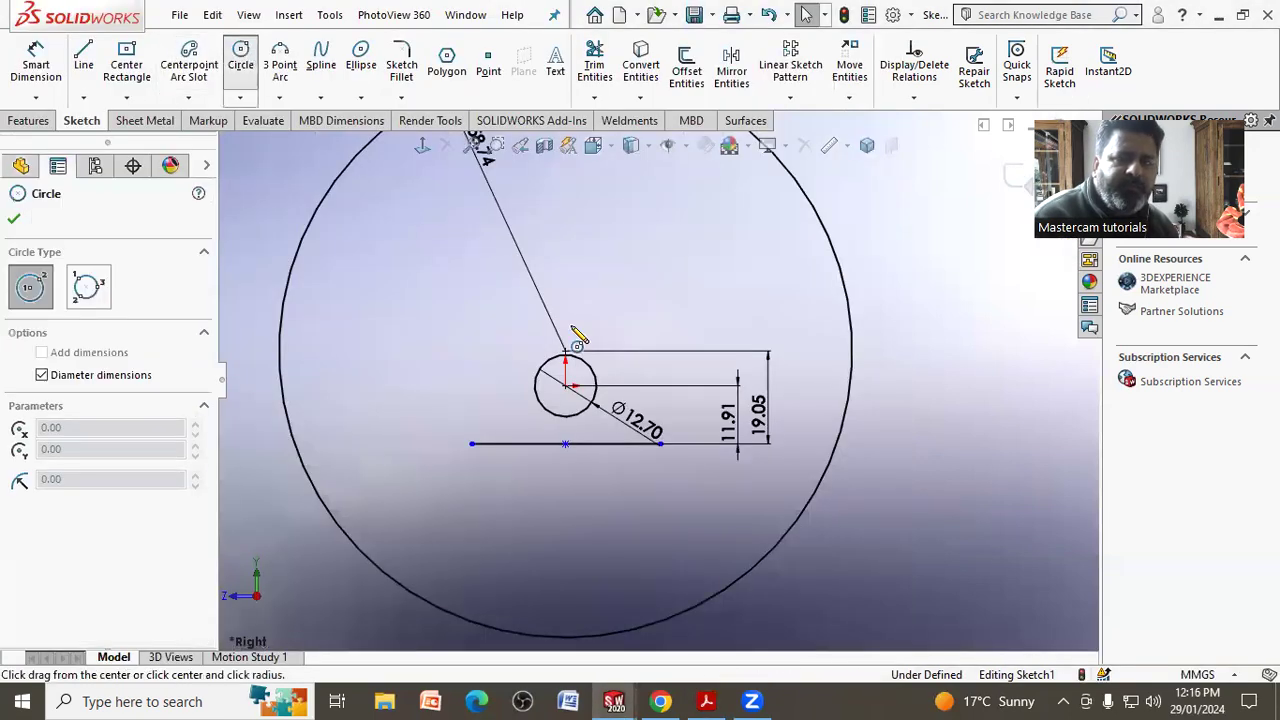
pyautogui.click(565, 351)
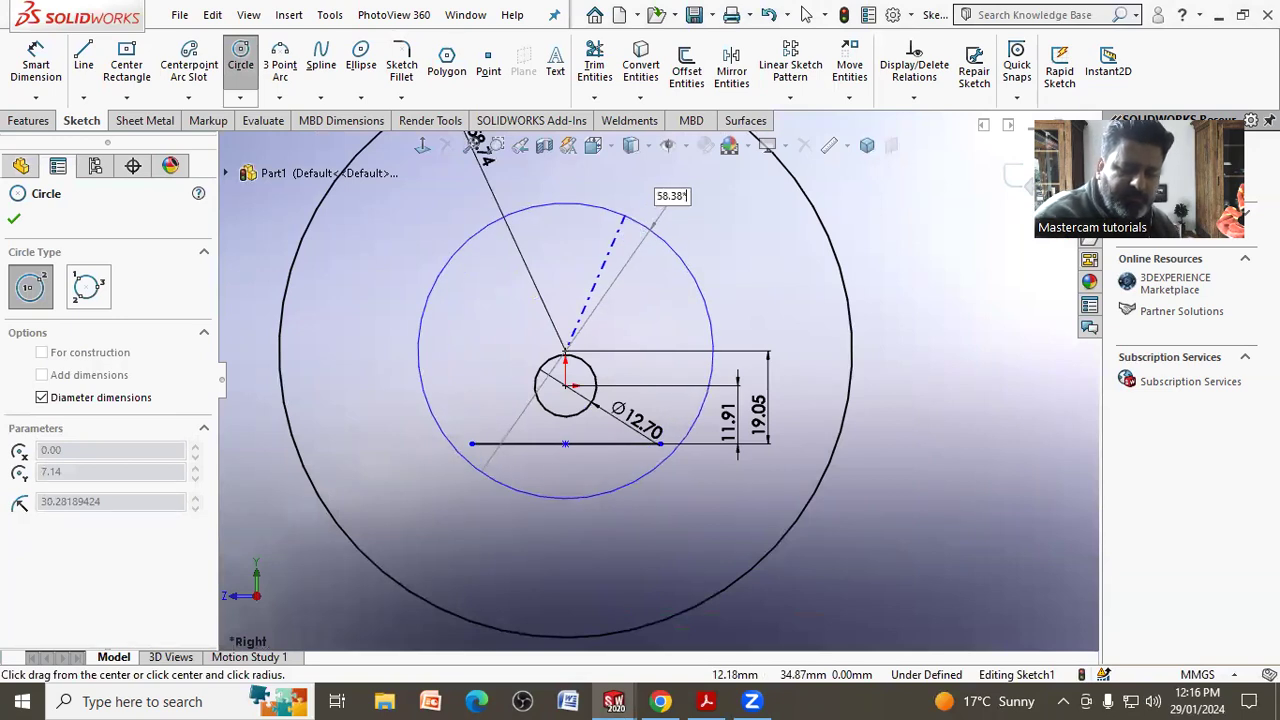
pyautogui.click(624, 217)
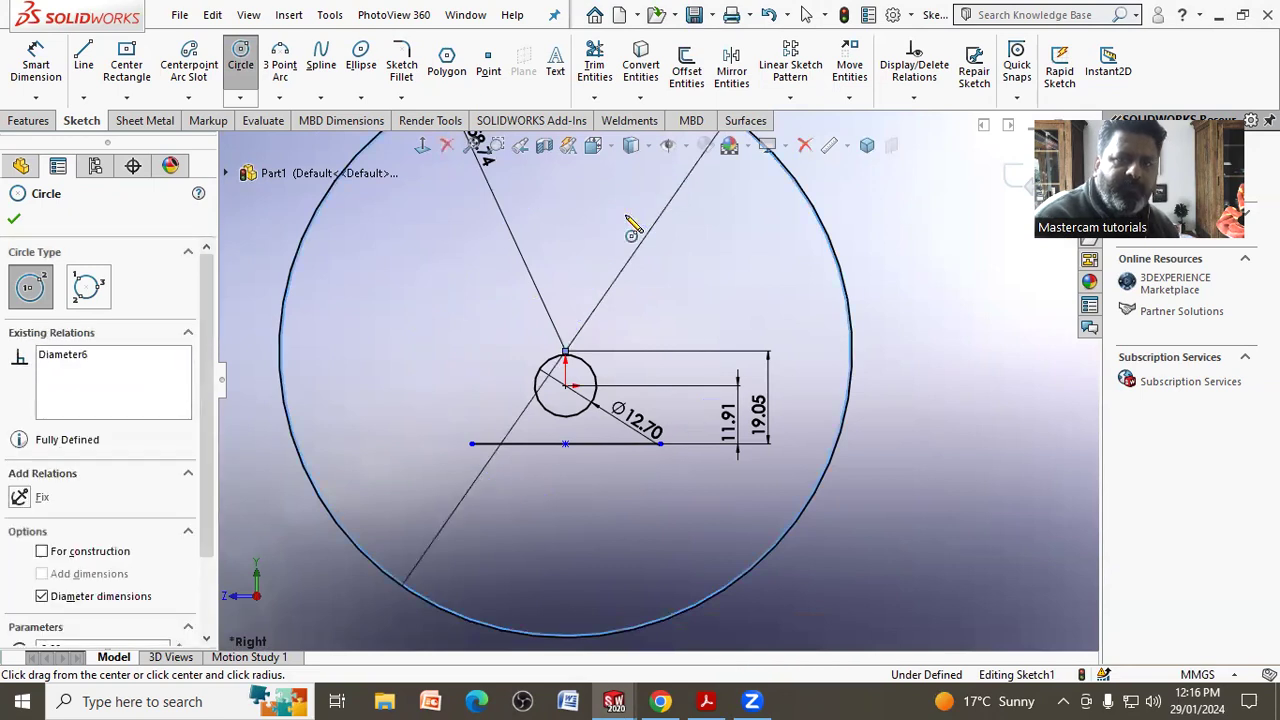
pyautogui.click(13, 222)
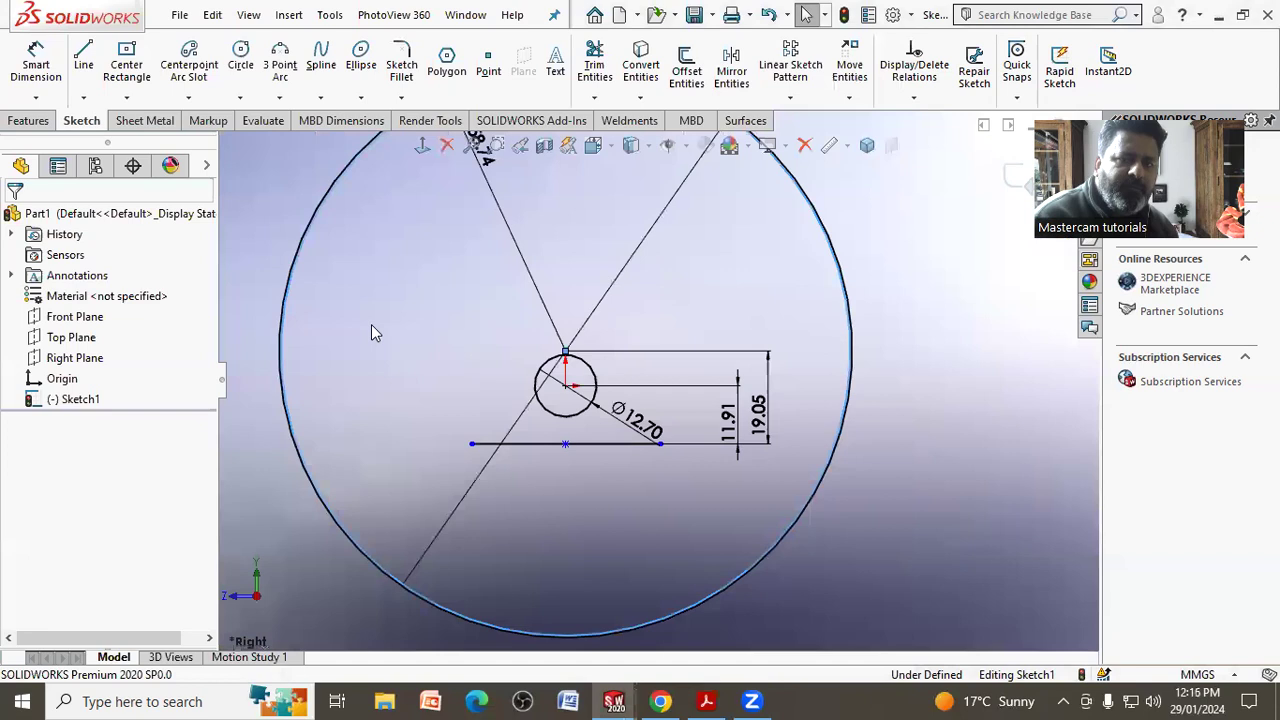
# Display the Ø116.76 dimension as radius R58.38 and place it inside the circle.
pyautogui.rightClick(371, 324)
pyautogui.scroll(-3, 448, 355)
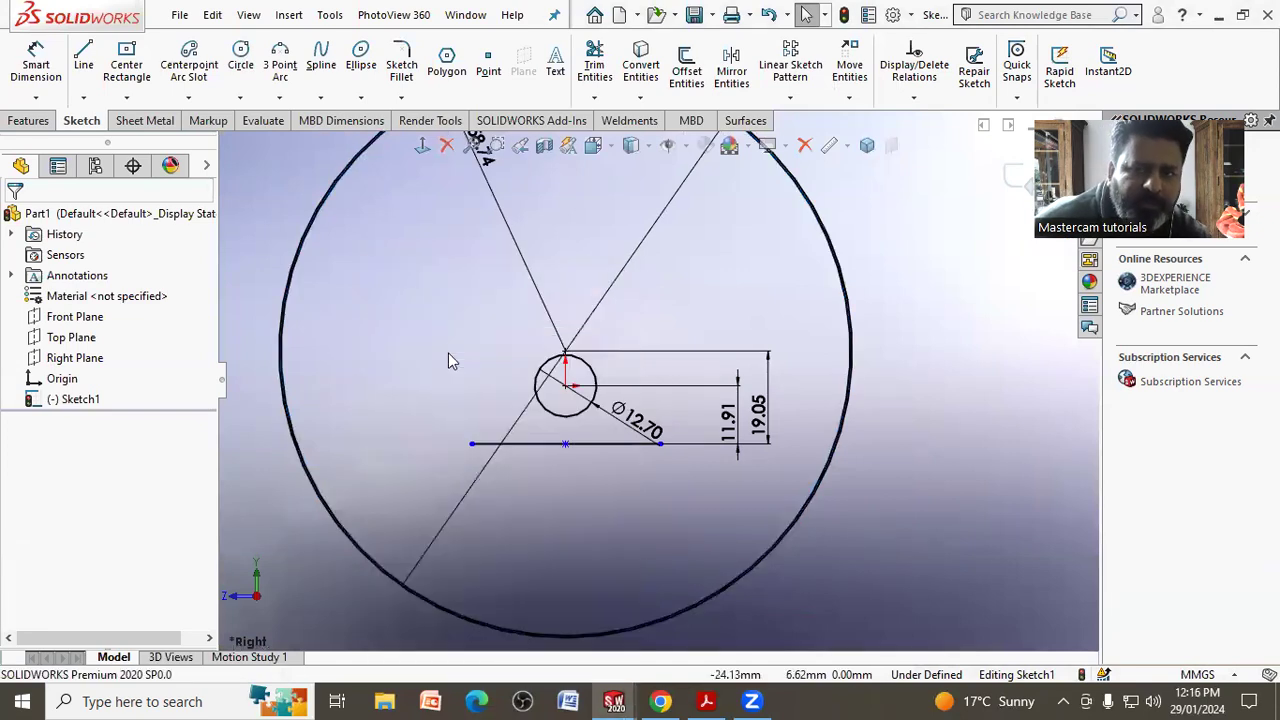
pyautogui.scroll(3, 448, 355)
pyautogui.scroll(2, 528, 300)
pyautogui.scroll(-2, 690, 260)
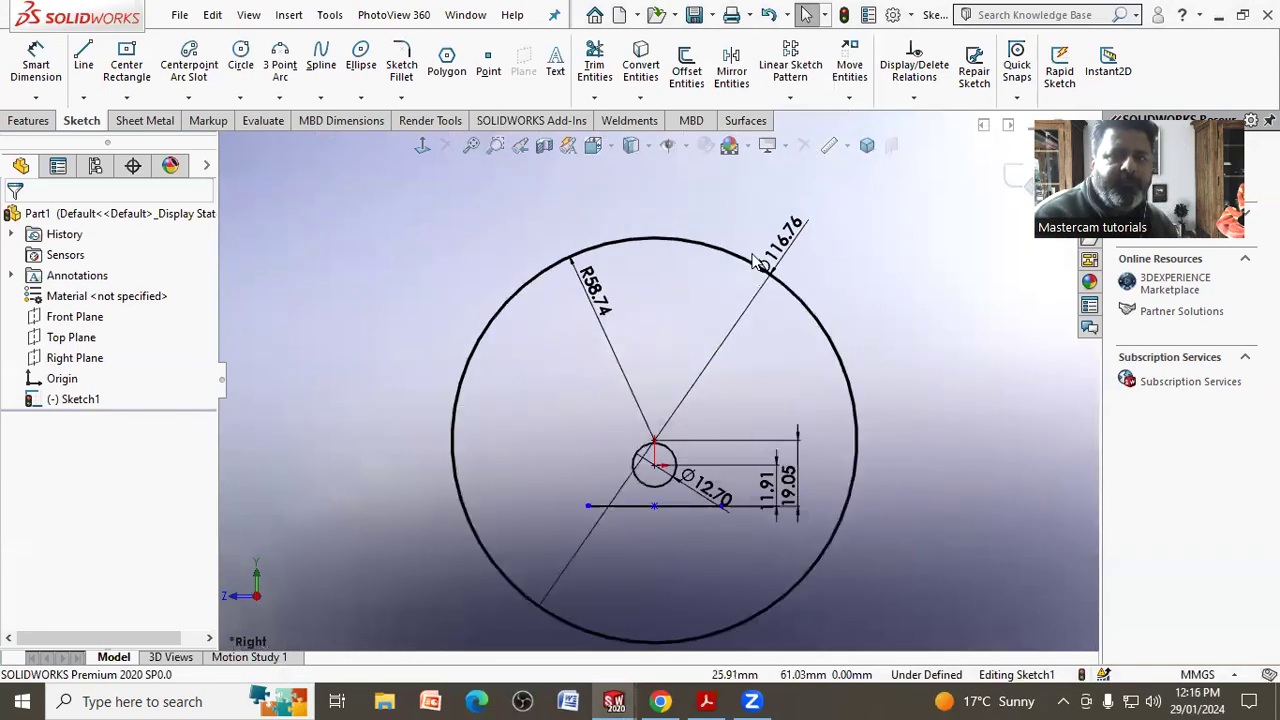
pyautogui.scroll(-1, 793, 257)
pyautogui.click(790, 255)
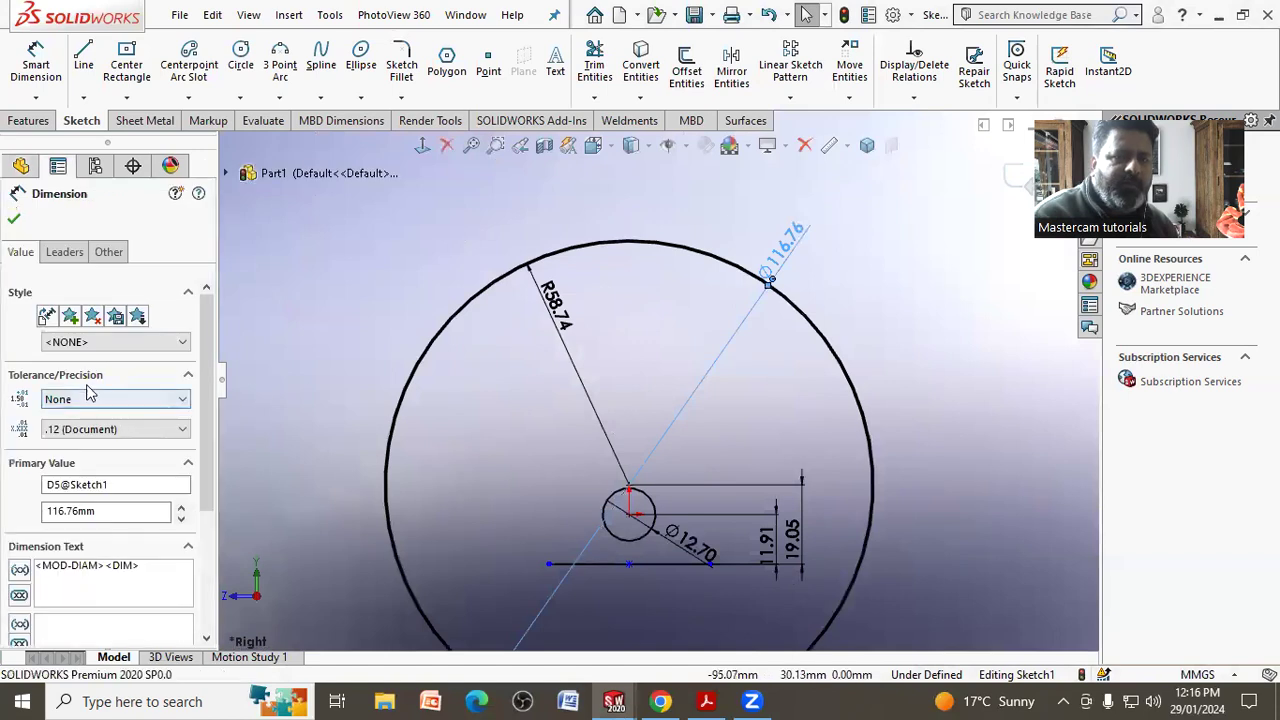
pyautogui.click(64, 252)
pyautogui.click(52, 374)
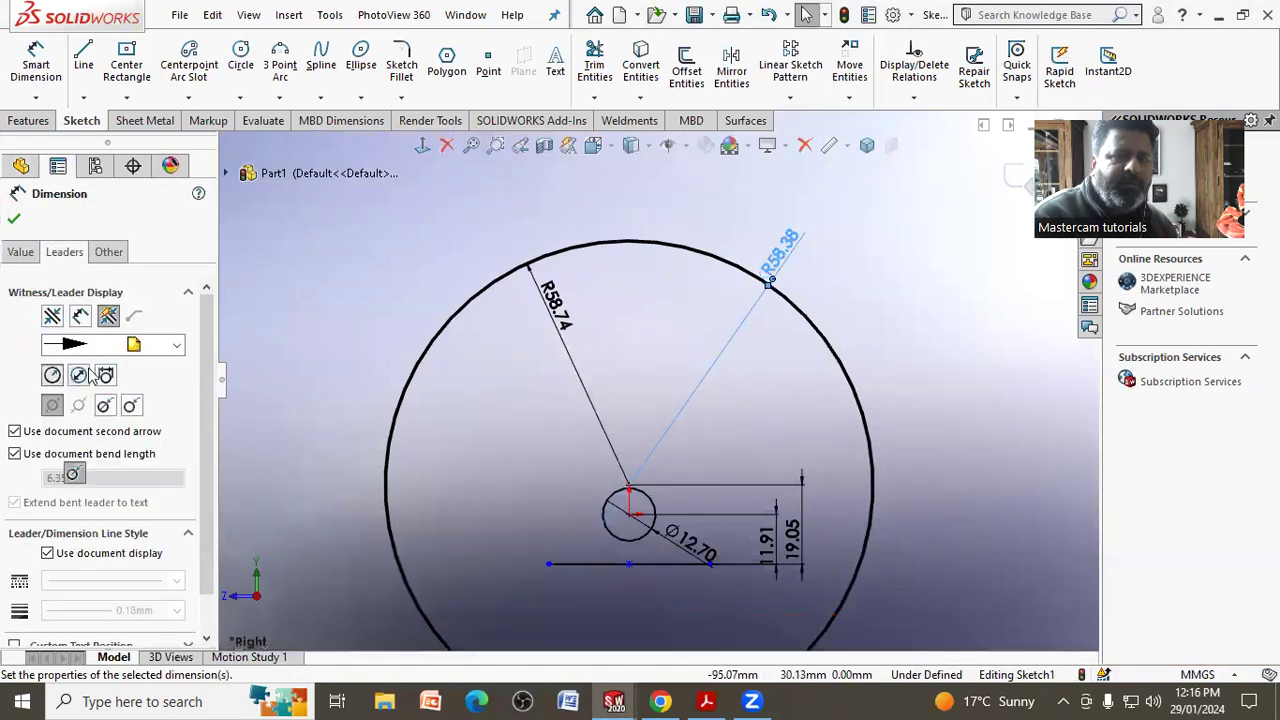
pyautogui.click(761, 360)
pyautogui.moveTo(783, 250); pyautogui.dragTo(678, 316)
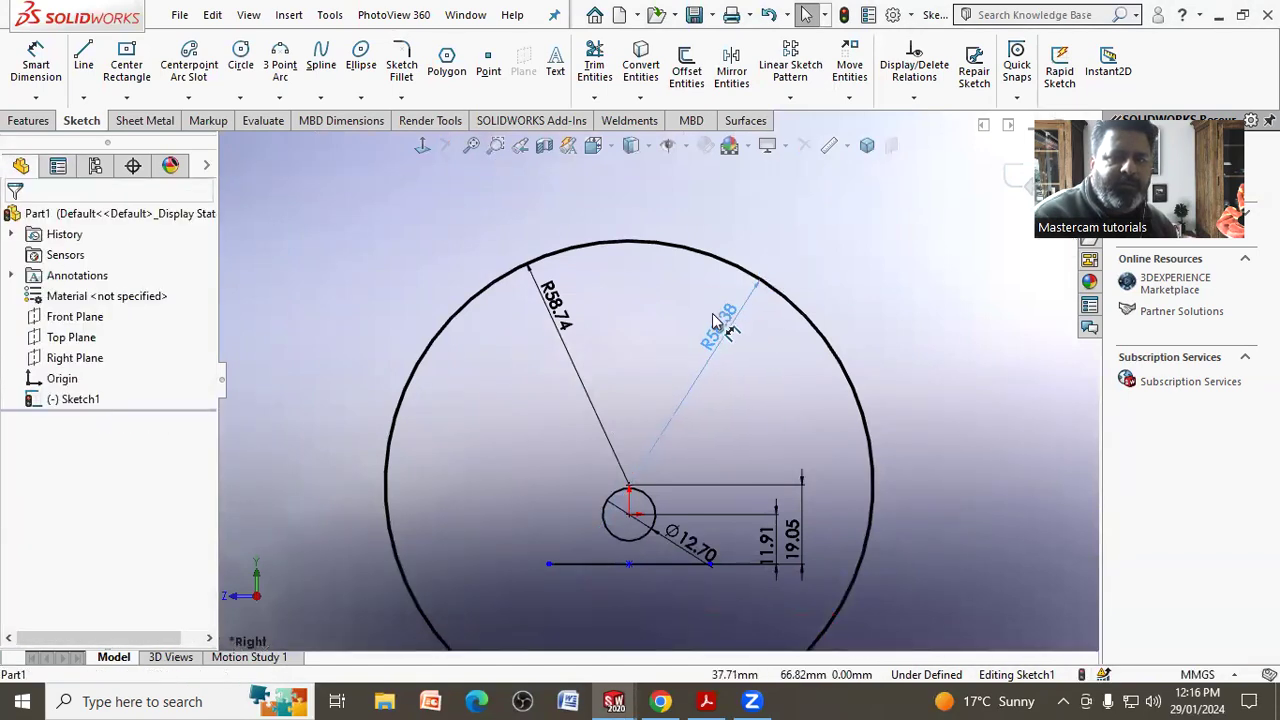
pyautogui.click(628, 304)
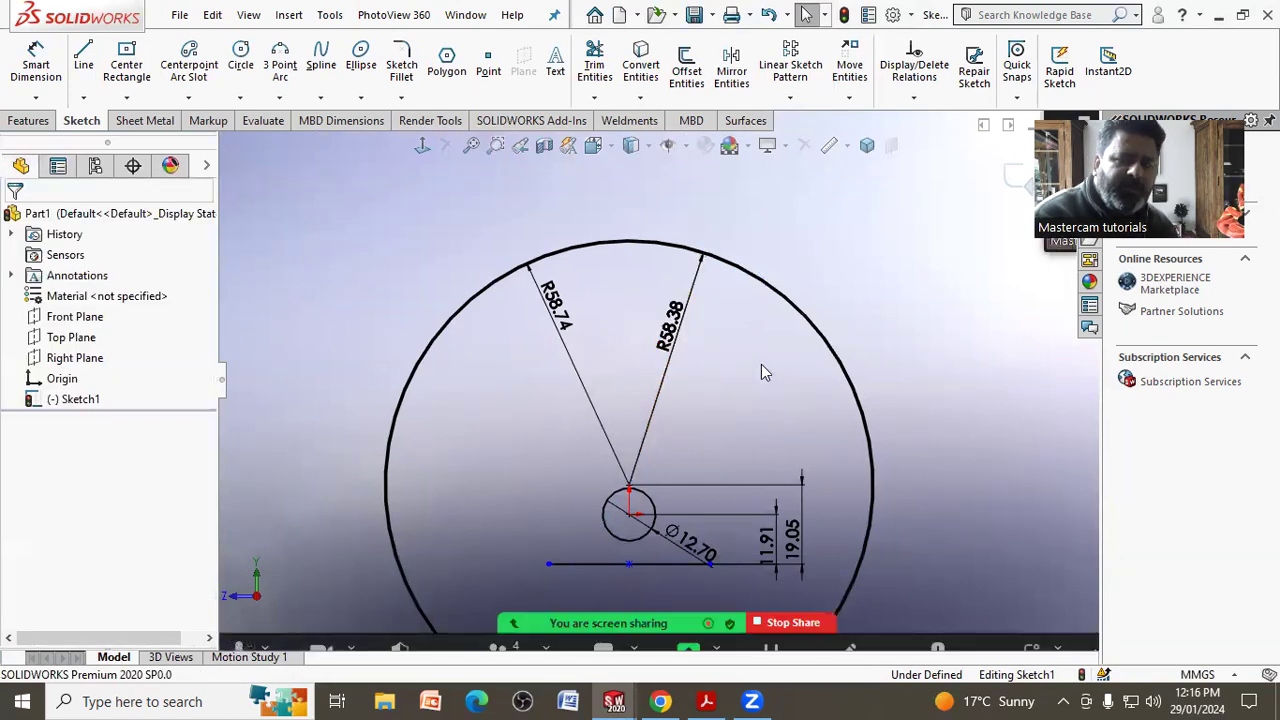
pyautogui.click(706, 701)
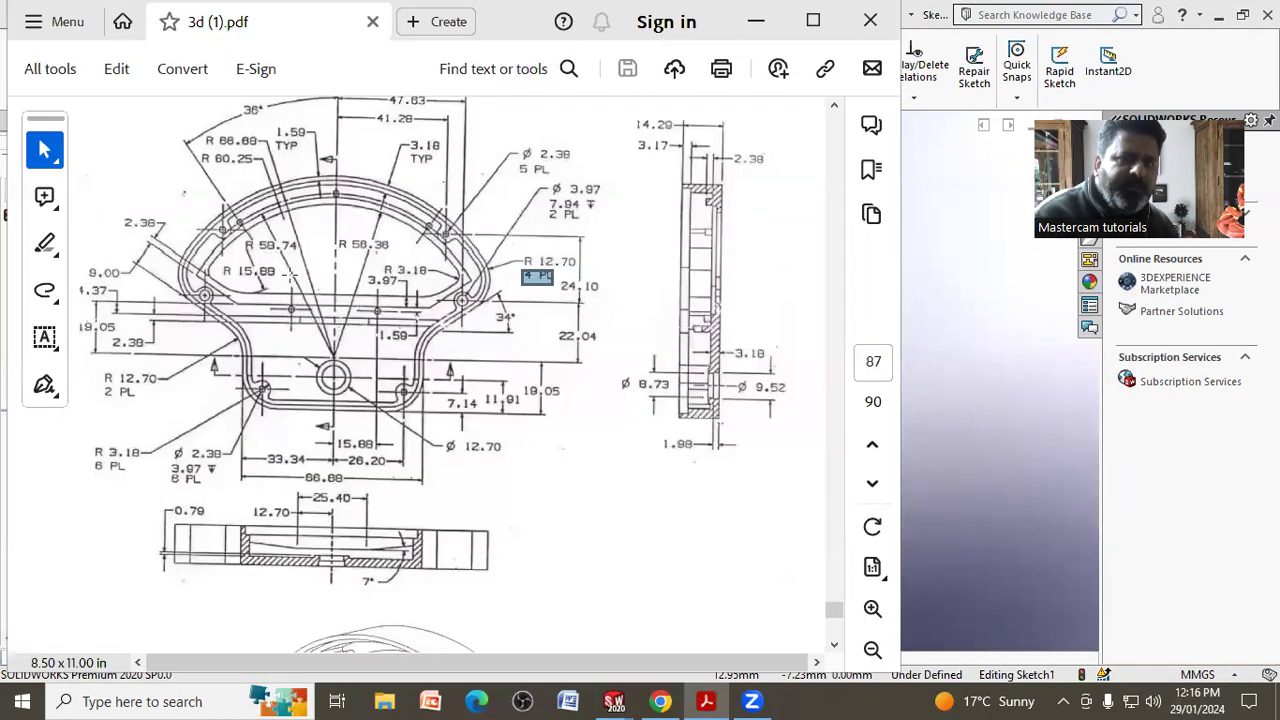
# Check the outer radius callout, then draw a Ø133.36 outer circle on the same centre.
pyautogui.scroll(1, 272, 237)
pyautogui.scroll(1, 268, 220)
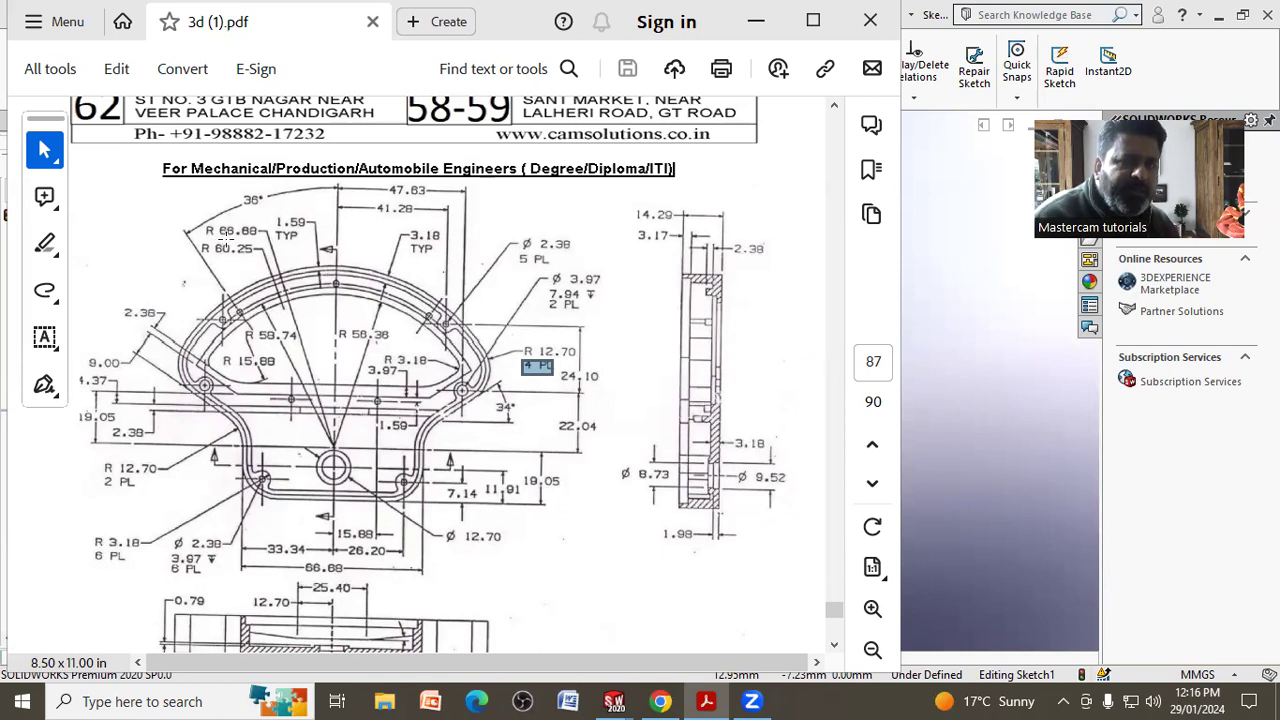
pyautogui.moveTo(226, 230); pyautogui.dragTo(225, 236)
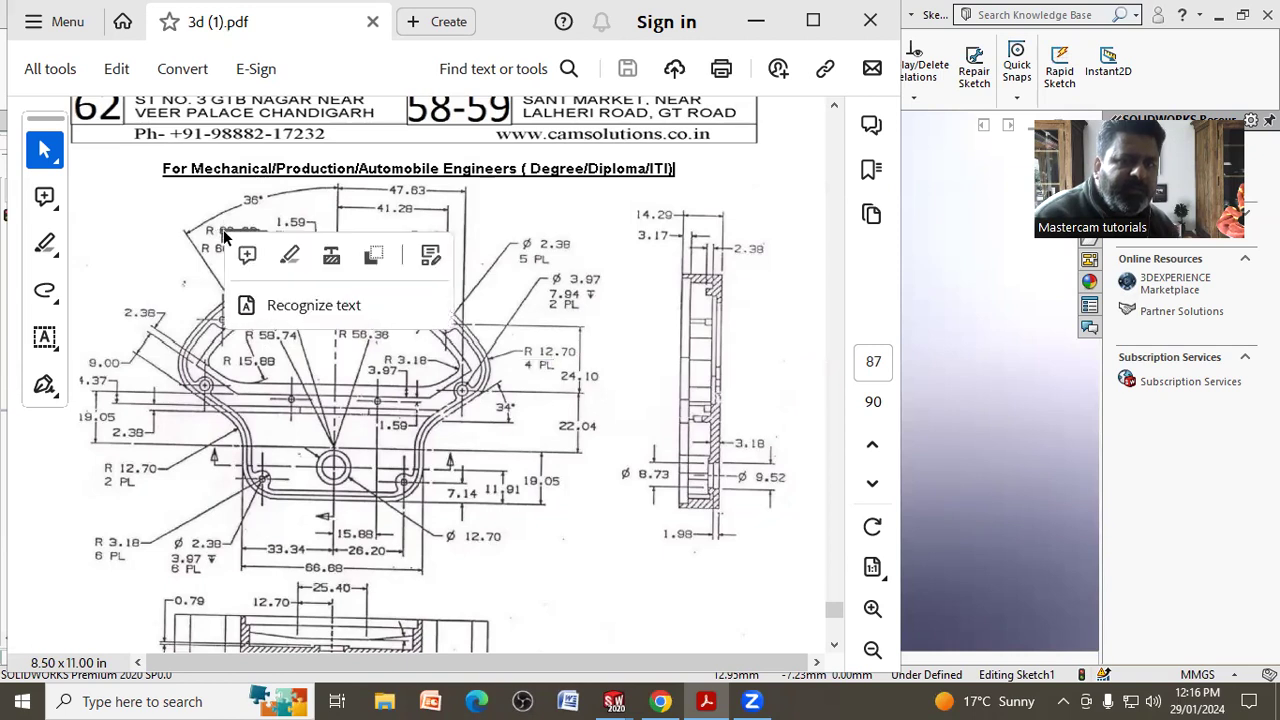
pyautogui.click(997, 296)
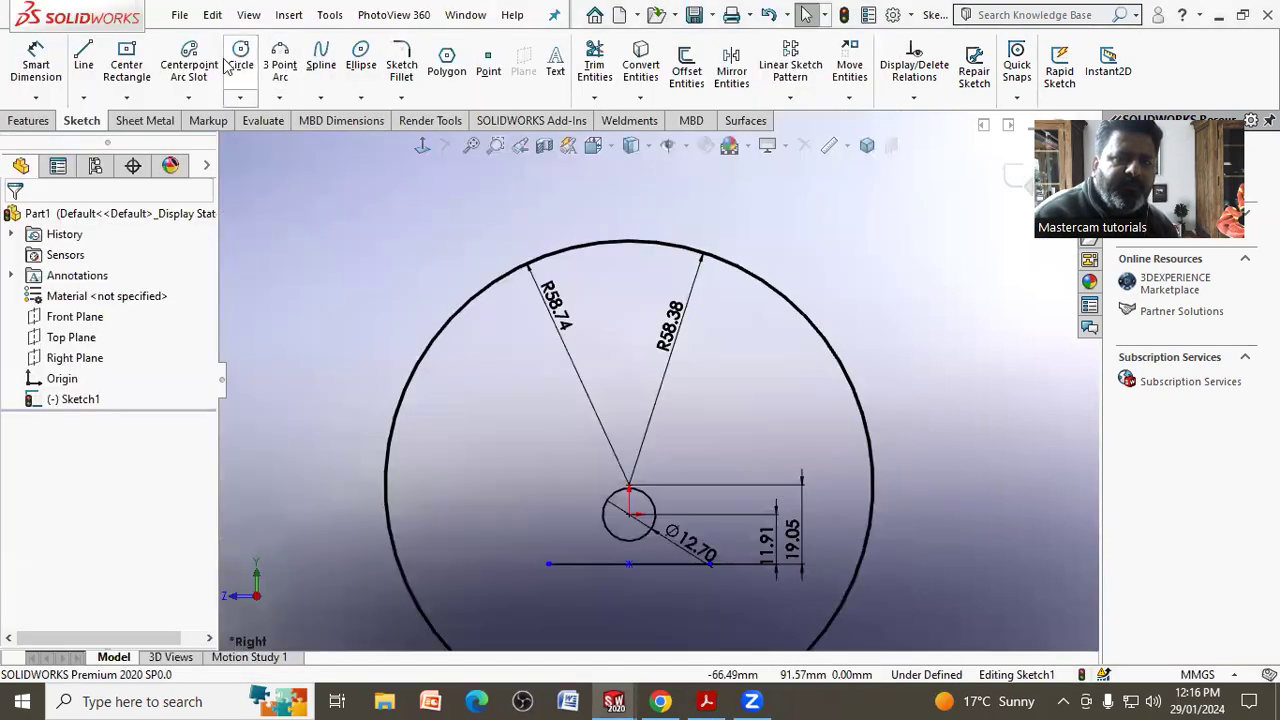
pyautogui.click(240, 62)
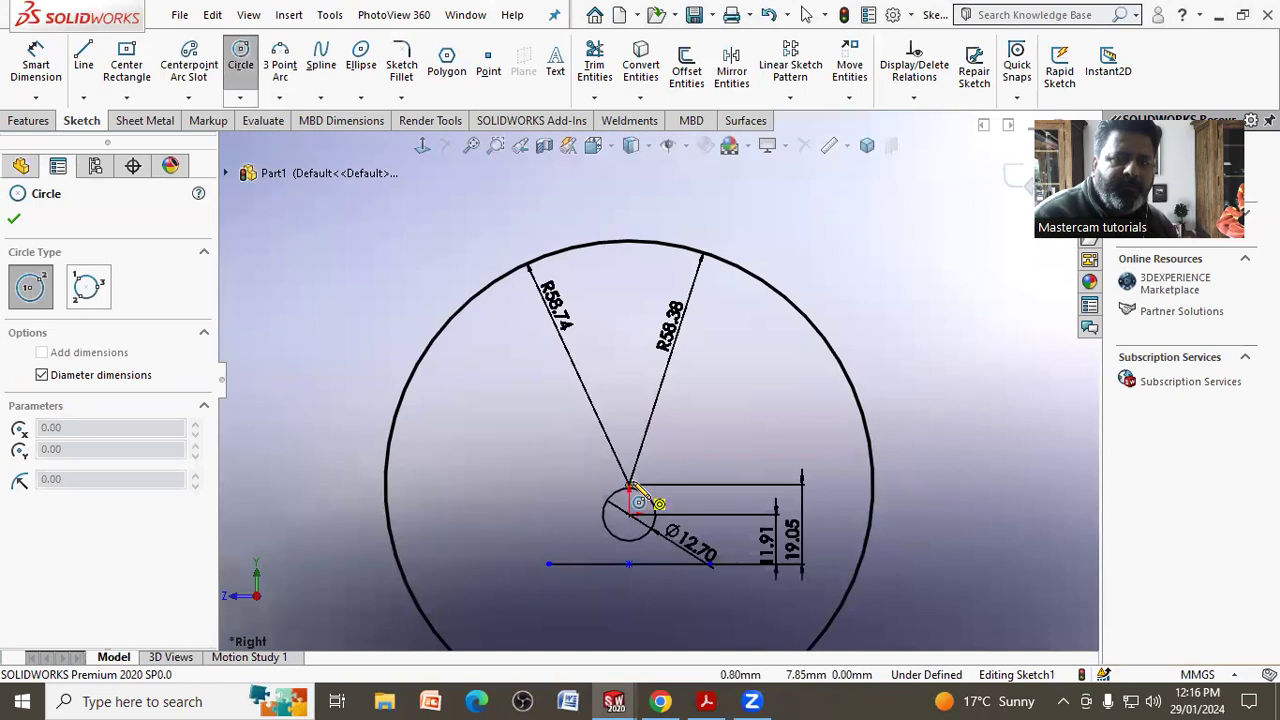
pyautogui.click(628, 461)
pyautogui.write('66.68*2')
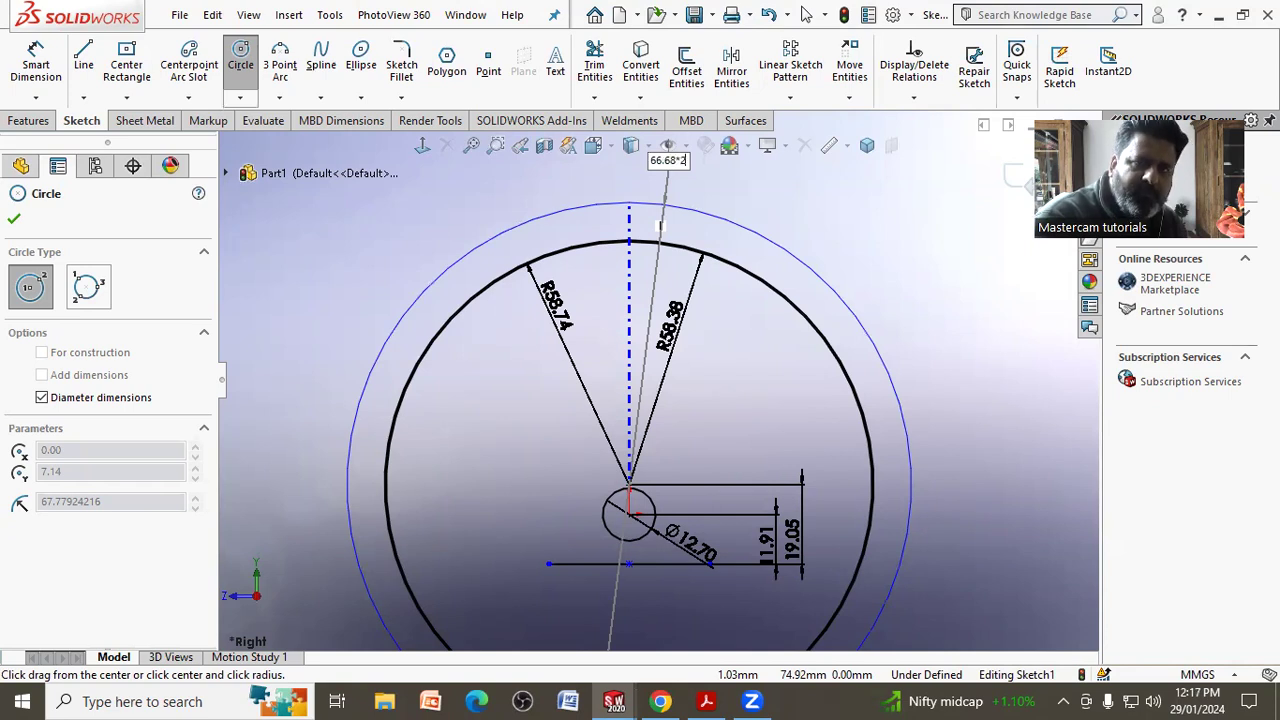
pyautogui.click(629, 206)
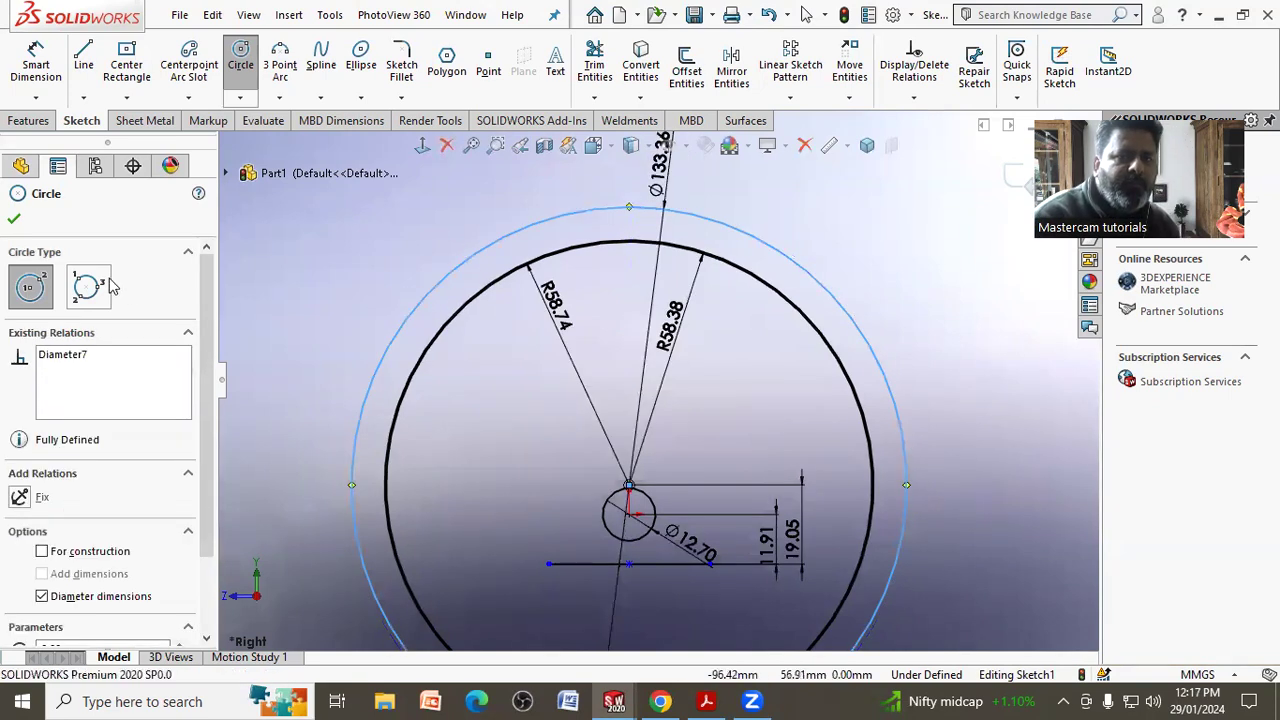
pyautogui.click(13, 220)
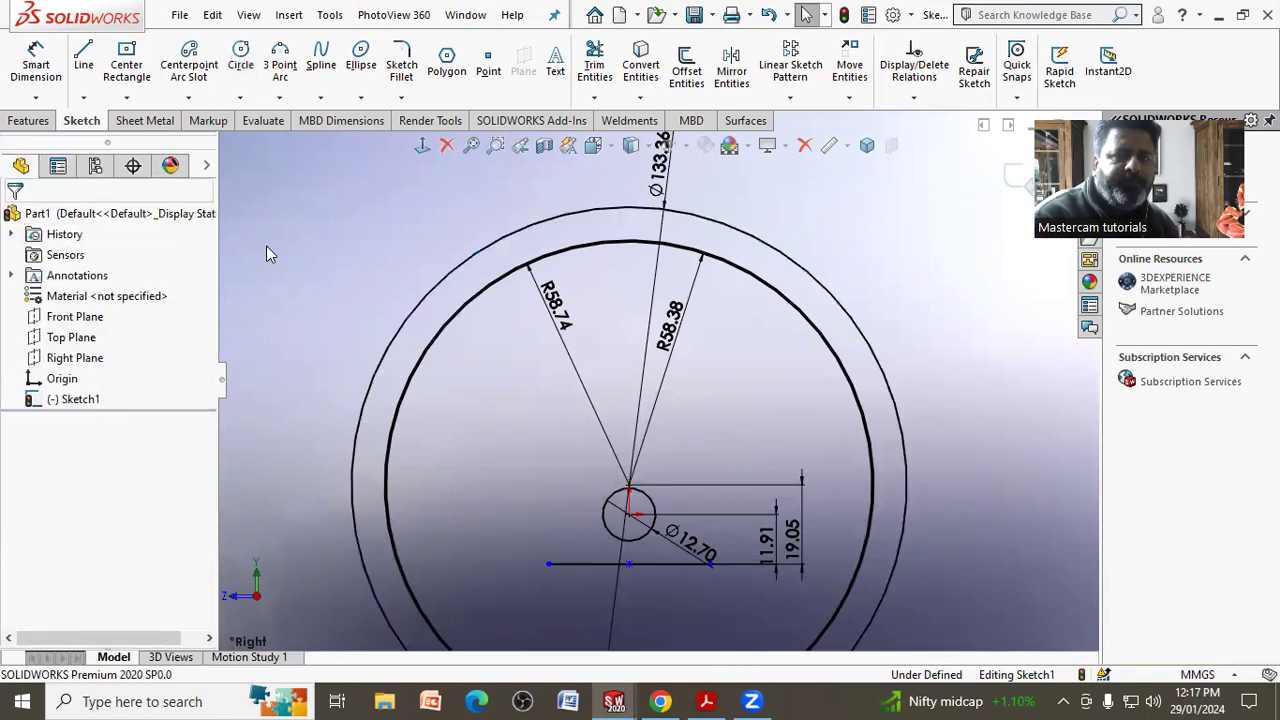
pyautogui.press('z')
# Display the Ø133.36 dimension as radius R66.68, placed above the circle.
pyautogui.moveTo(648, 272); pyautogui.dragTo(543, 226)
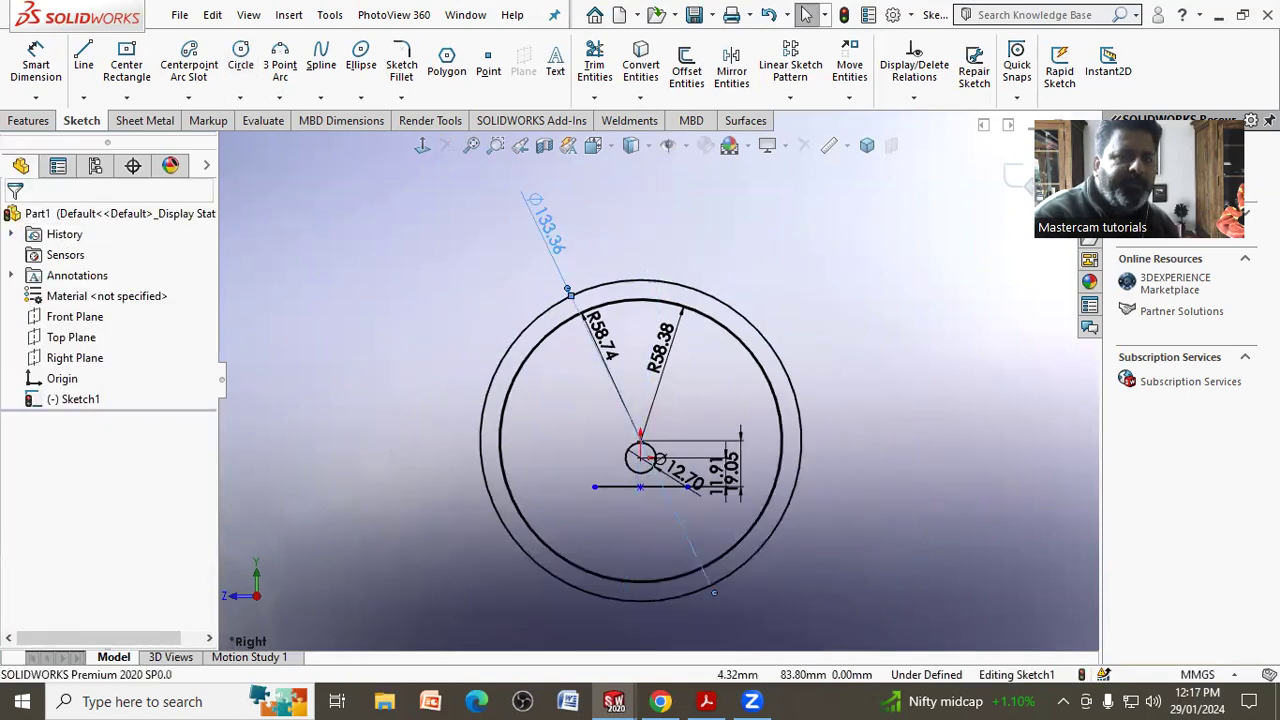
pyautogui.click(66, 252)
pyautogui.click(52, 372)
pyautogui.click(459, 242)
pyautogui.moveTo(545, 220); pyautogui.dragTo(612, 230)
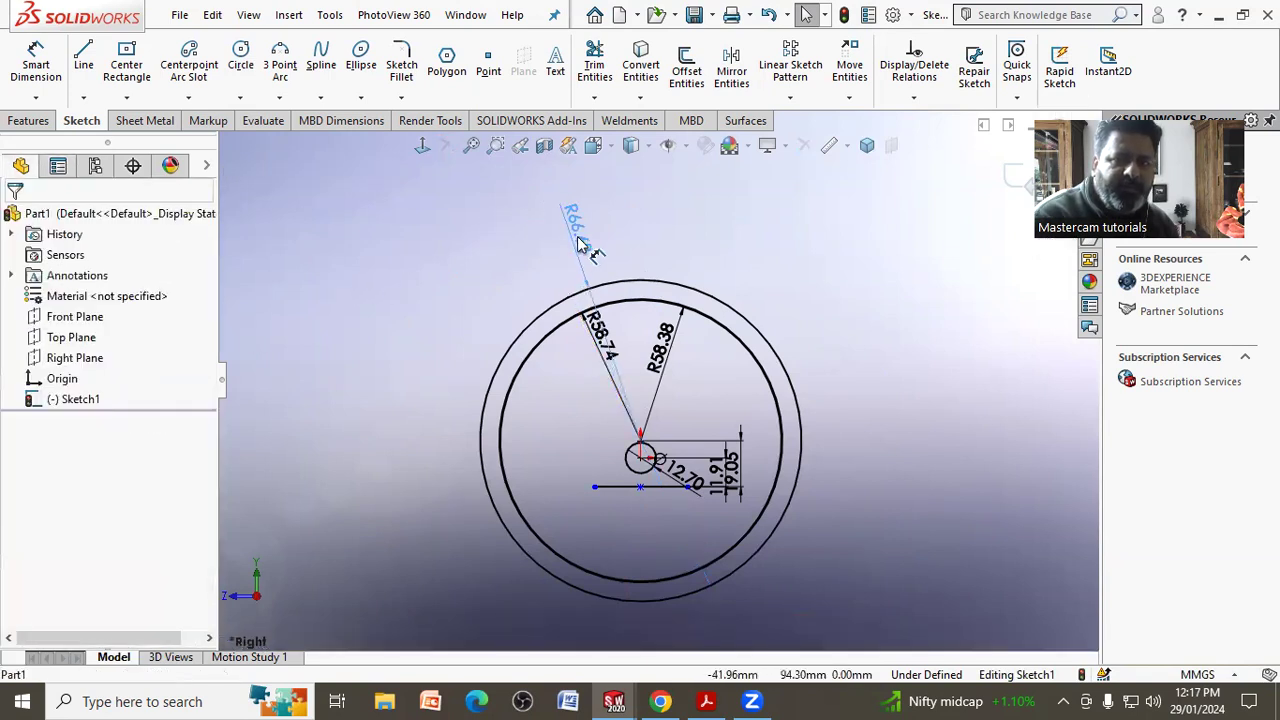
pyautogui.scroll(-2, 760, 320)
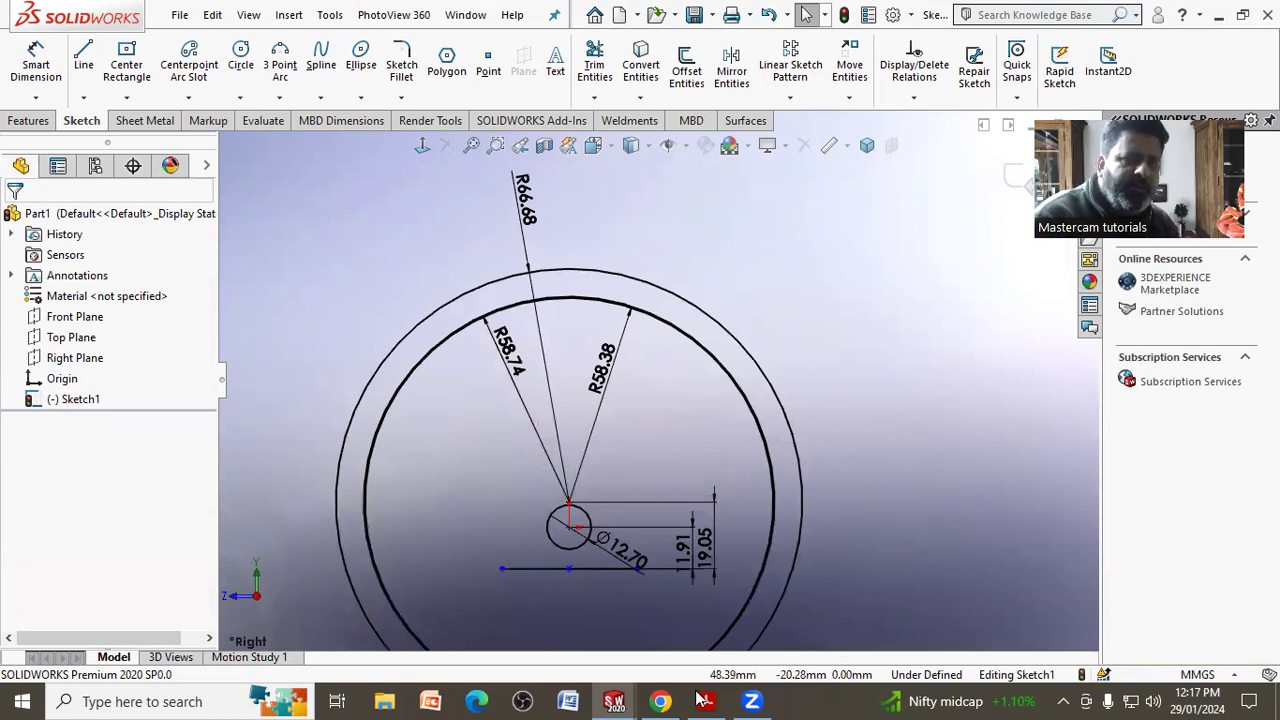
# Draw a Ø120.50 circle (60.25×2) around the shared centre point, between the existing circles.
pyautogui.hotkey('alt', 'Tab')
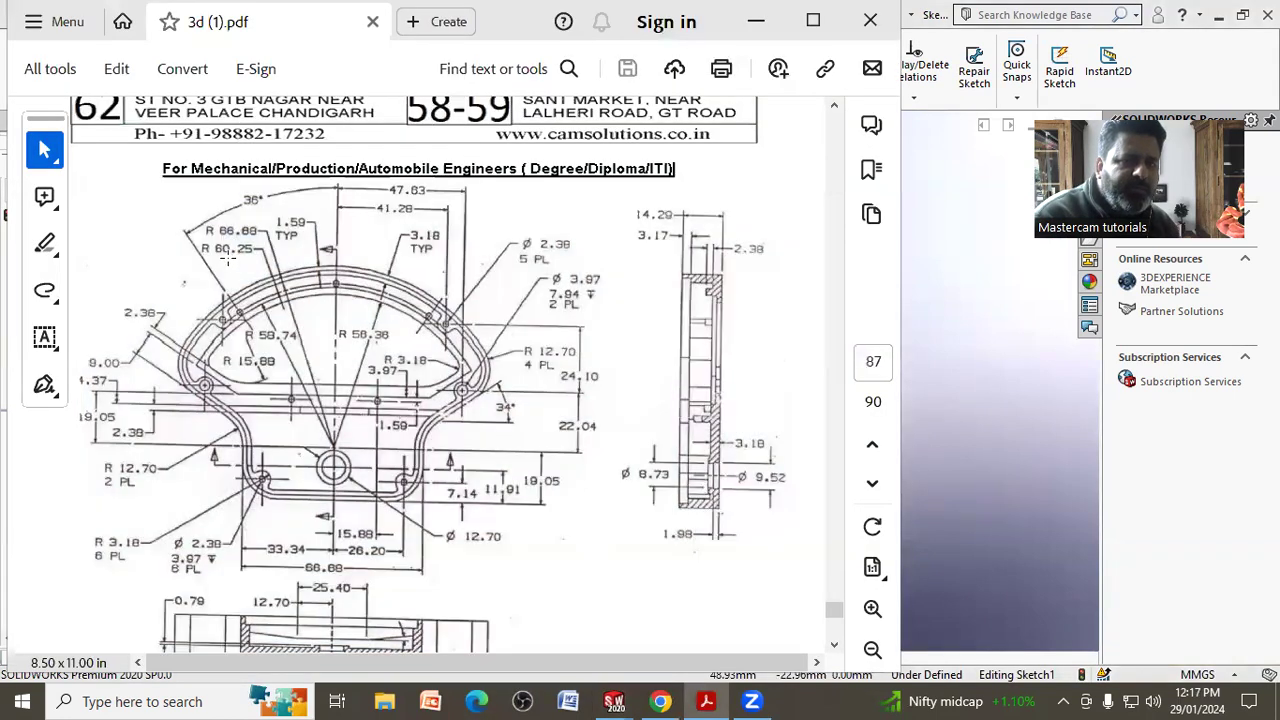
pyautogui.click(965, 491)
pyautogui.click(240, 60)
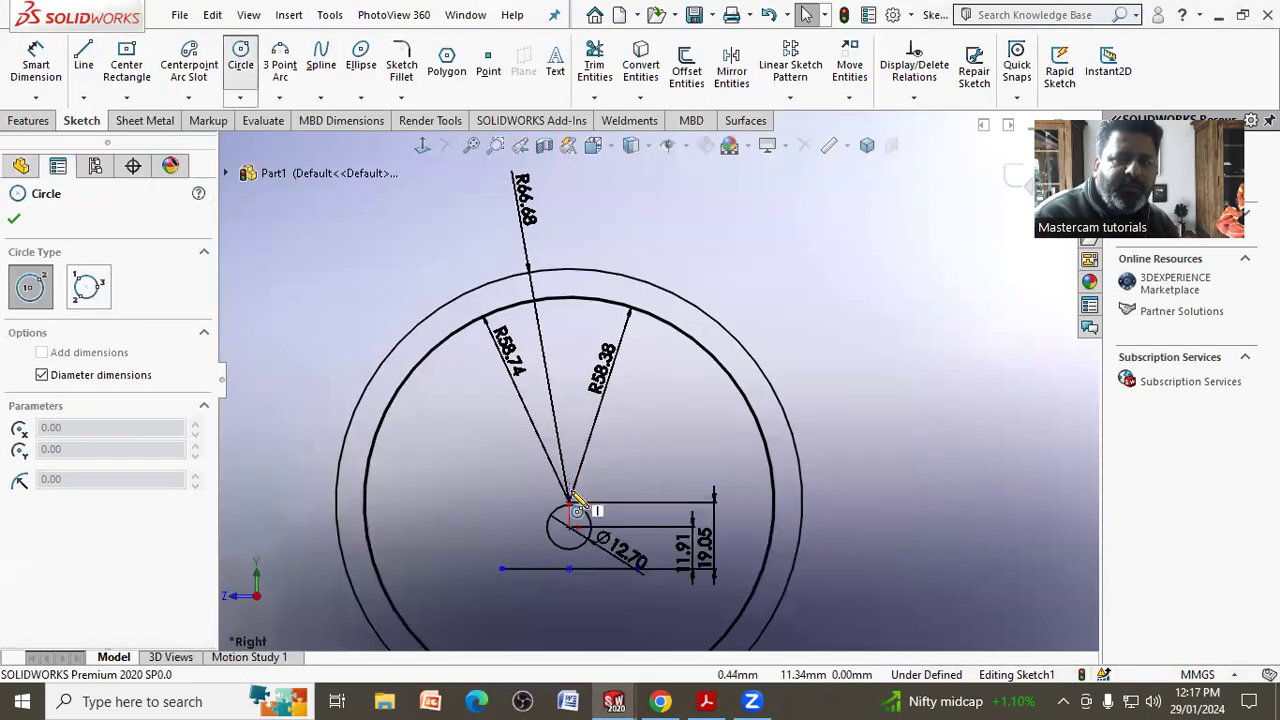
pyautogui.click(568, 502)
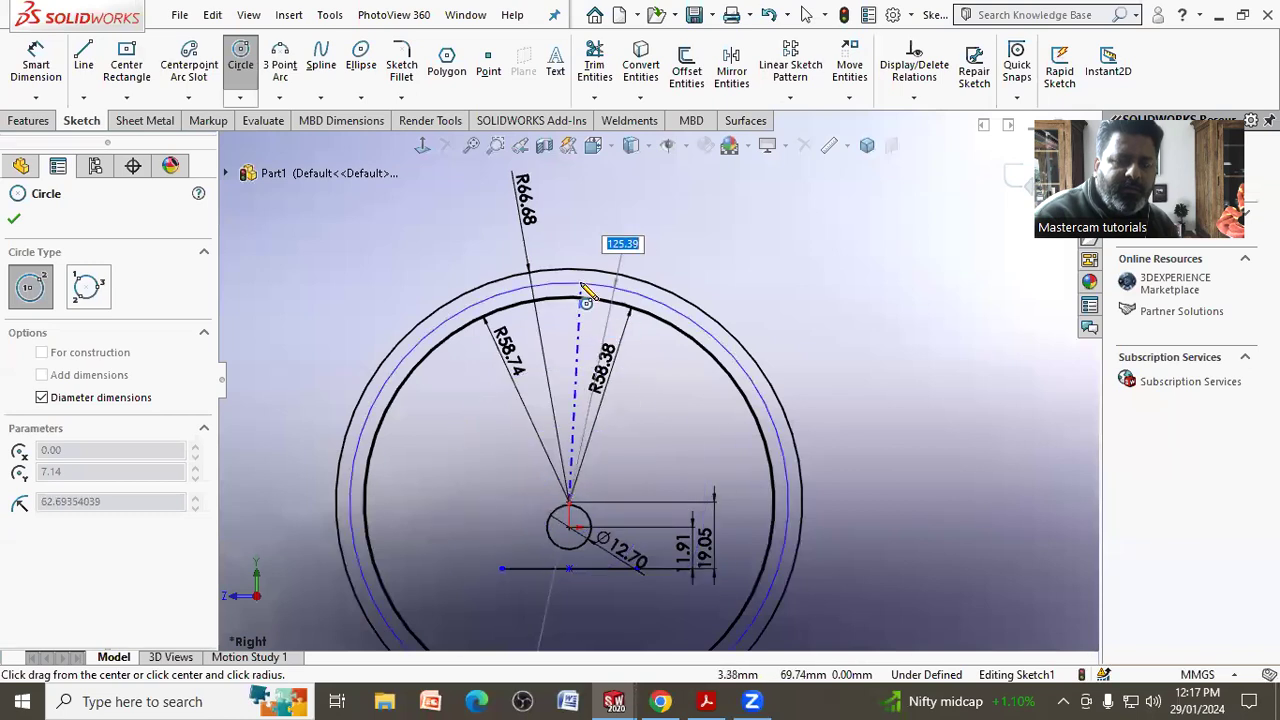
pyautogui.write('60.25°2')
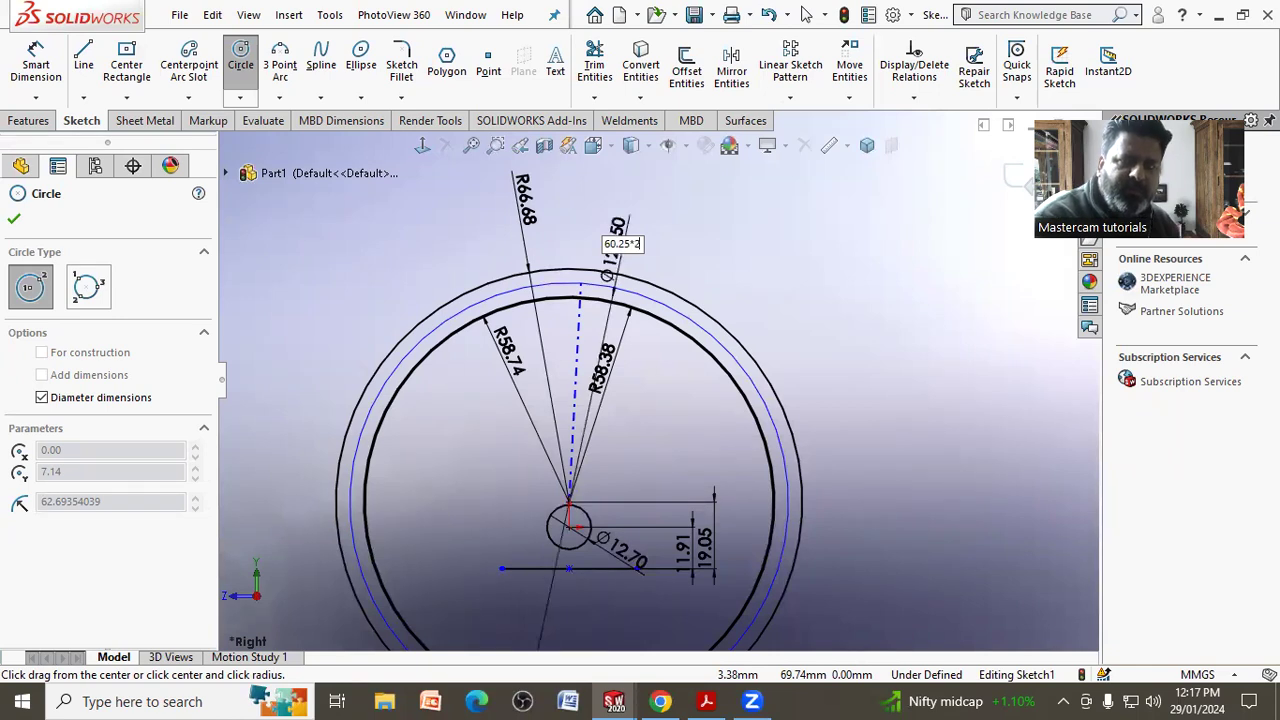
pyautogui.press('Return')
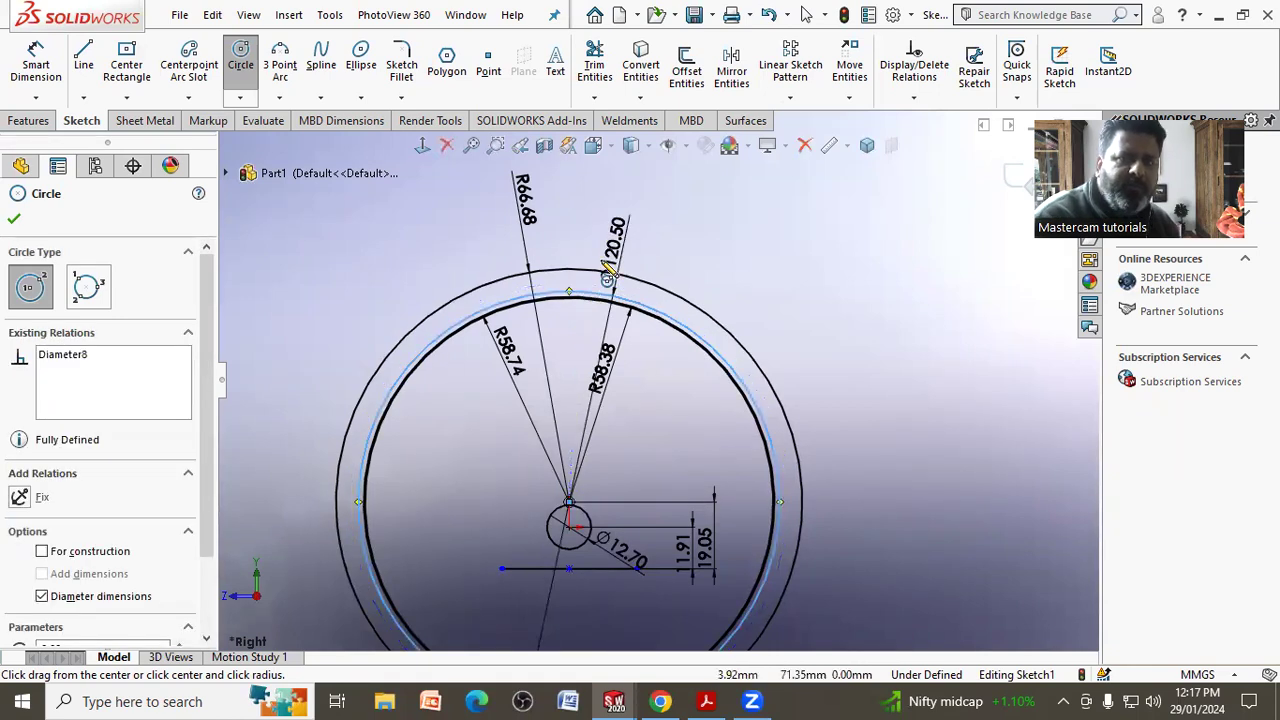
pyautogui.rightClick(698, 248)
pyautogui.click(728, 253)
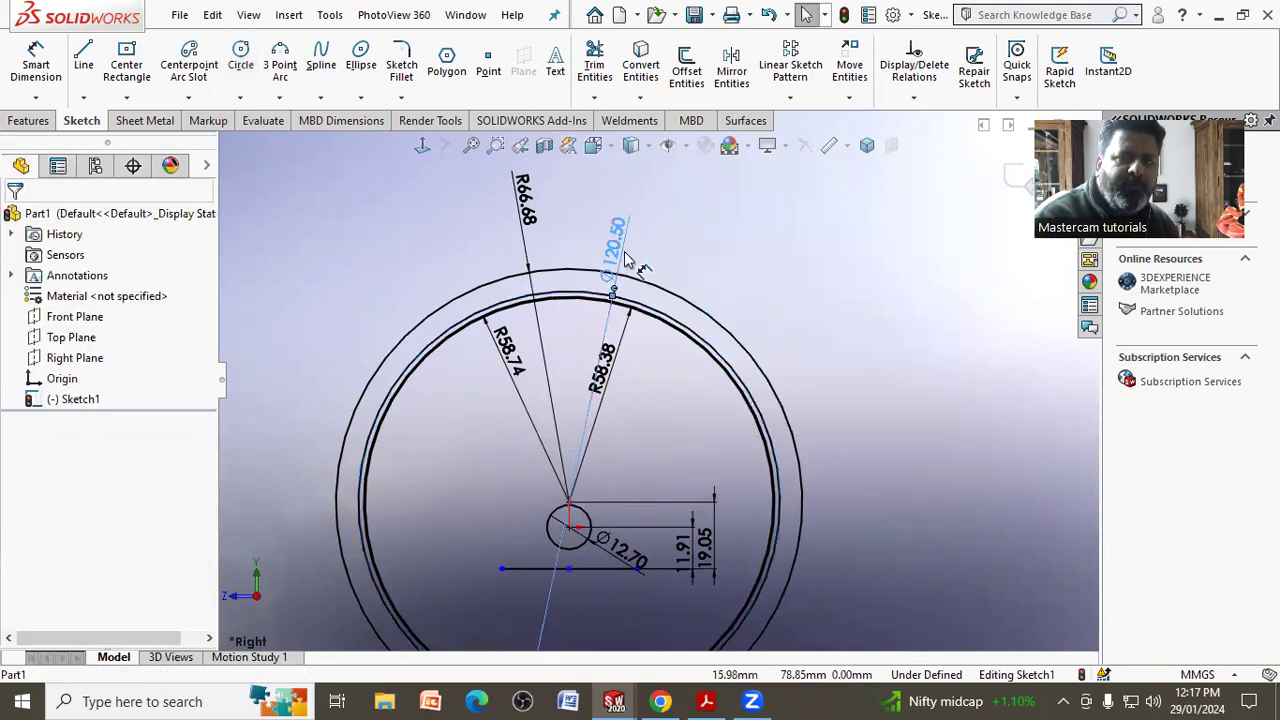
# Display the new dimension as radius R60.25 and rearrange the R60.25 and R66.68 labels.
pyautogui.click(615, 242)
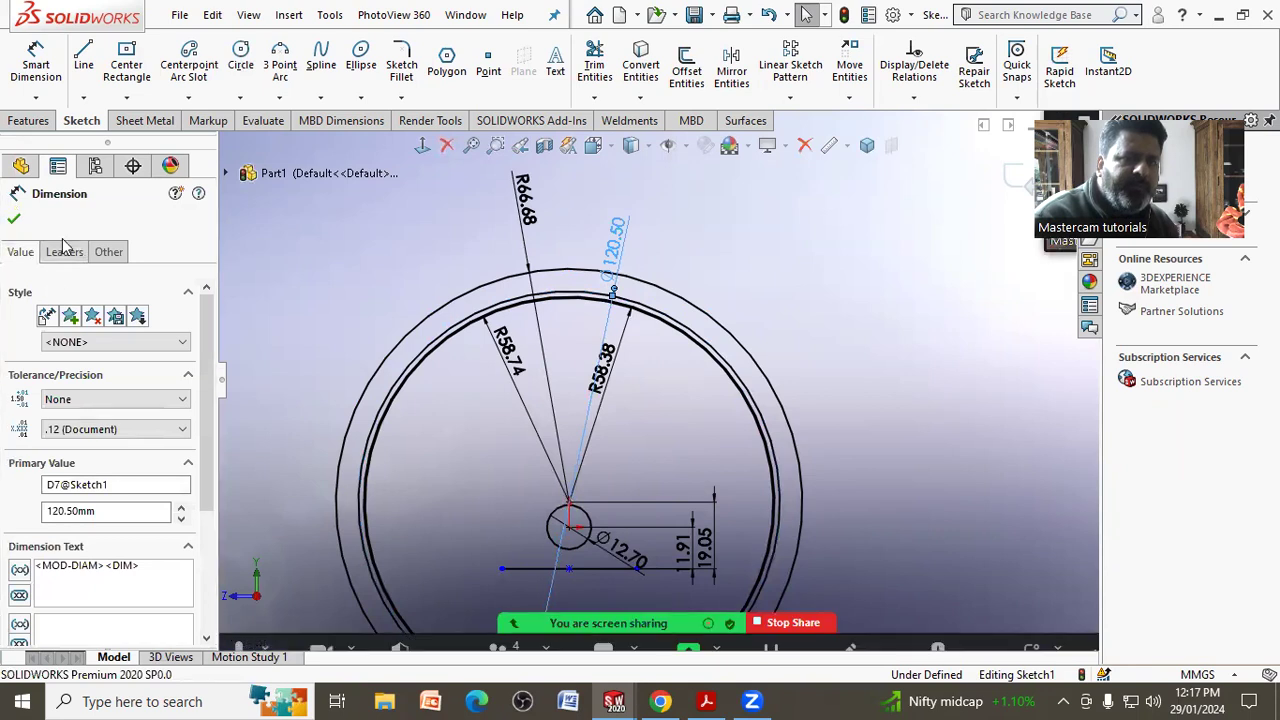
pyautogui.click(68, 256)
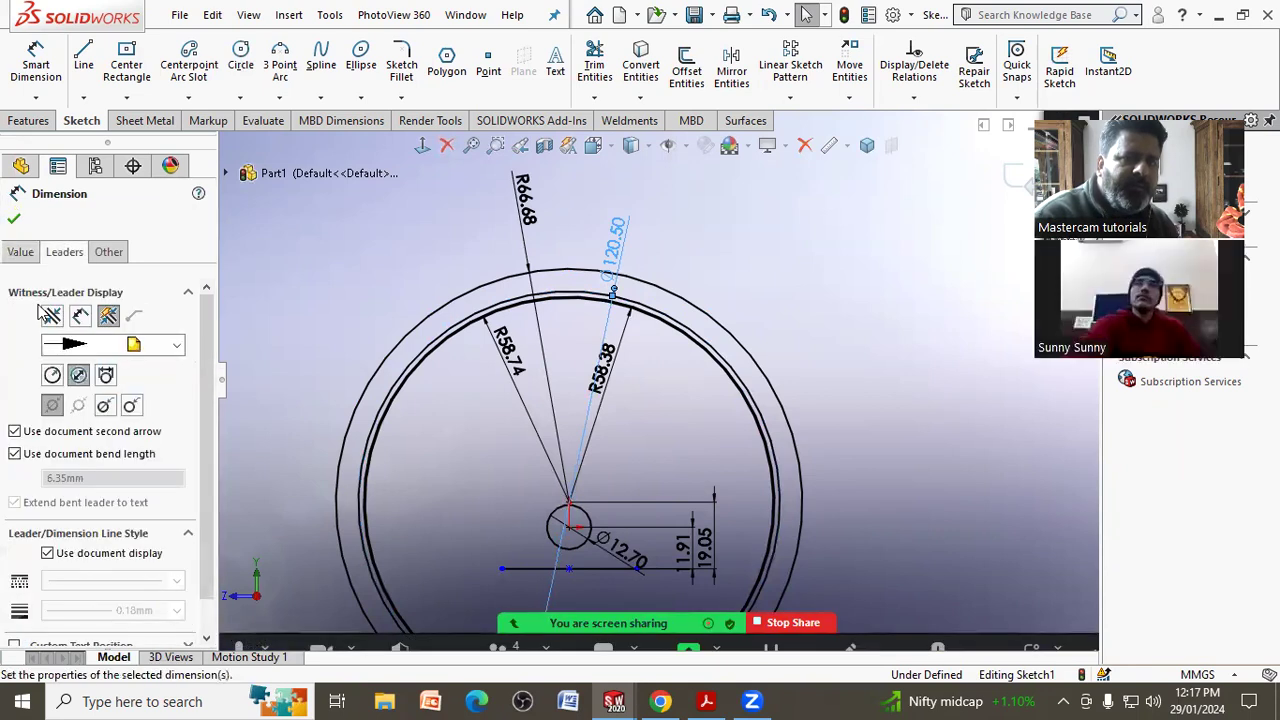
pyautogui.click(220, 231)
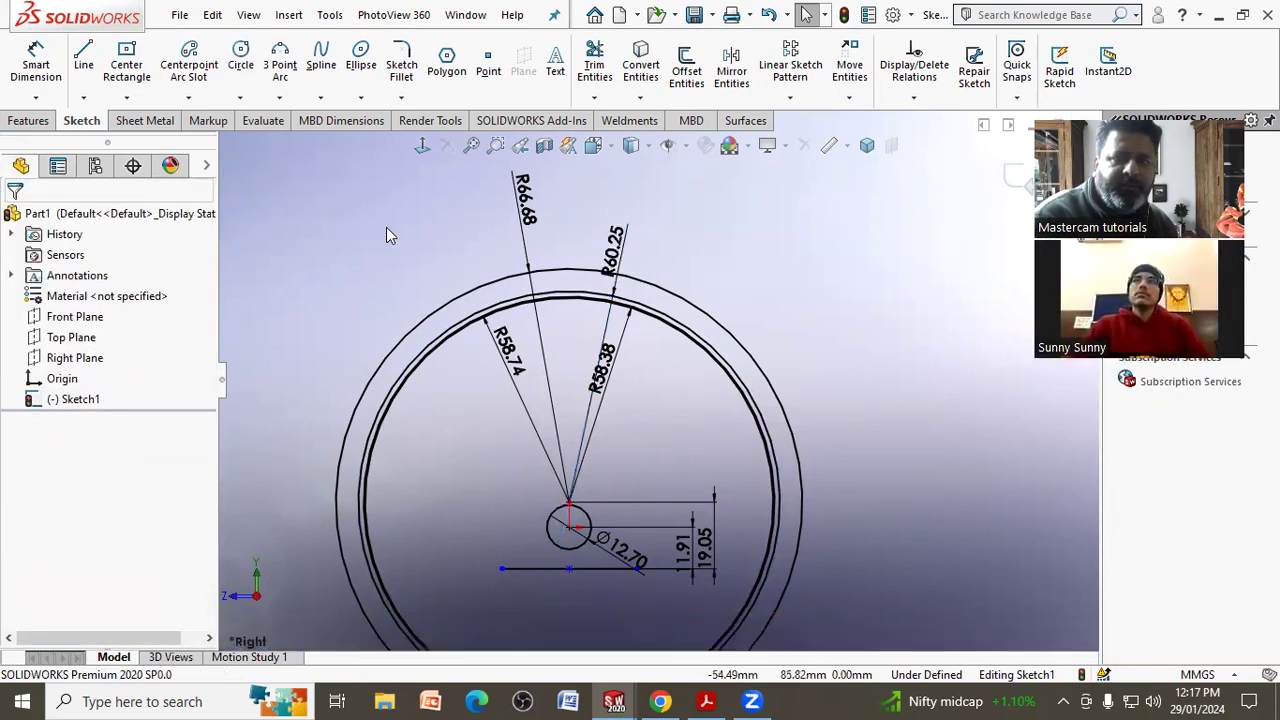
pyautogui.scroll(-2, 520, 232)
pyautogui.moveTo(664, 283); pyautogui.dragTo(640, 240)
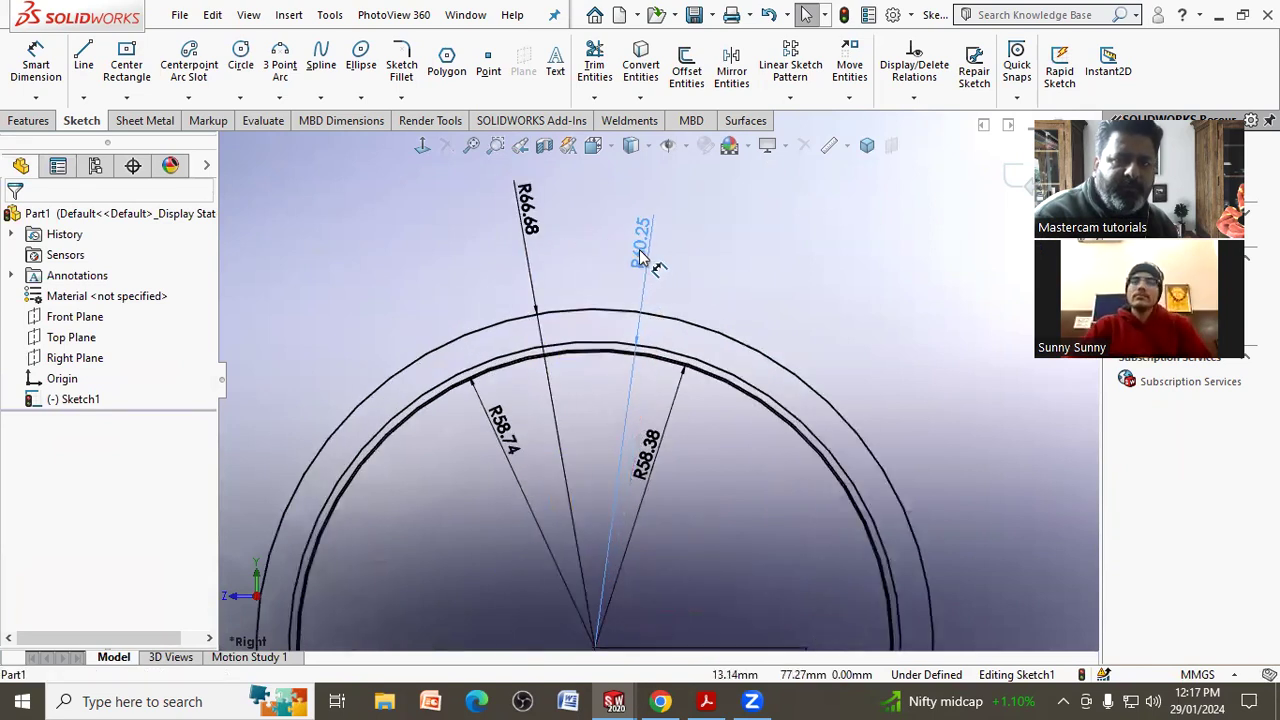
pyautogui.moveTo(527, 210)
pyautogui.mouseDown()
pyautogui.moveTo(478, 281)
pyautogui.moveTo(490, 287)
pyautogui.mouseUp()
pyautogui.moveTo(640, 250)
pyautogui.mouseDown()
pyautogui.moveTo(519, 390)
pyautogui.moveTo(522, 432)
pyautogui.mouseUp()
pyautogui.click(609, 429)
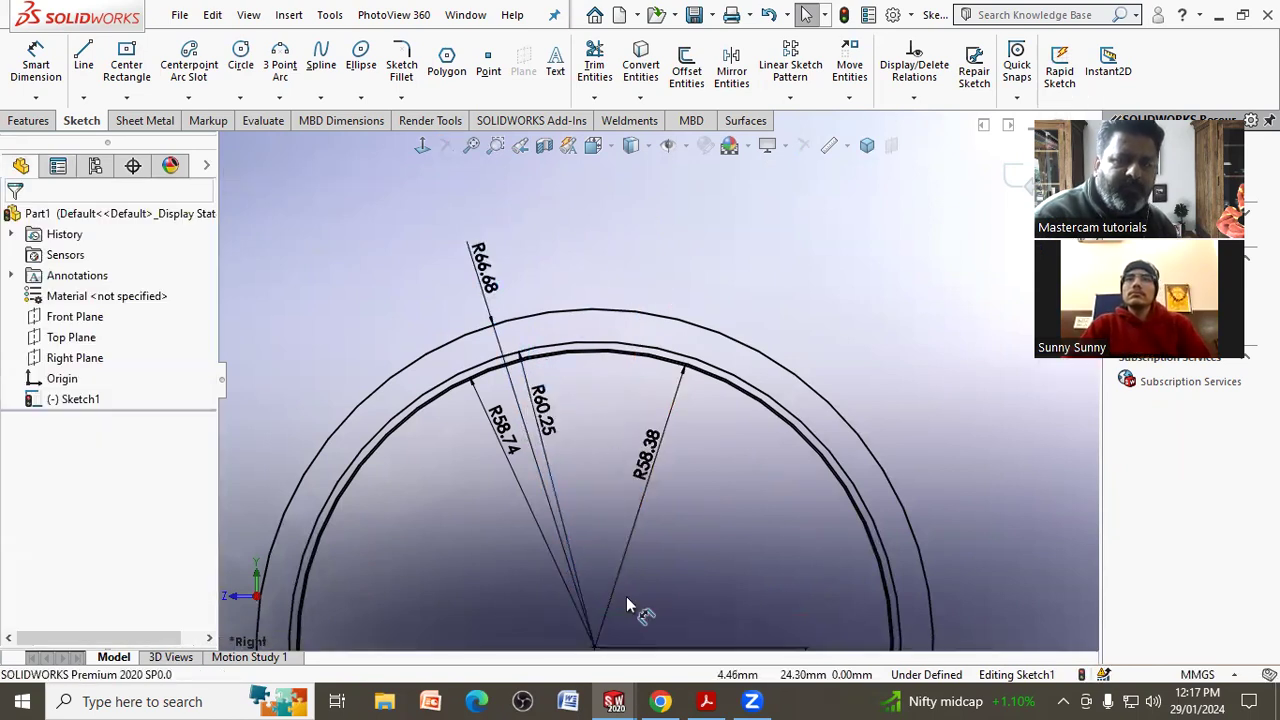
pyautogui.click(707, 700)
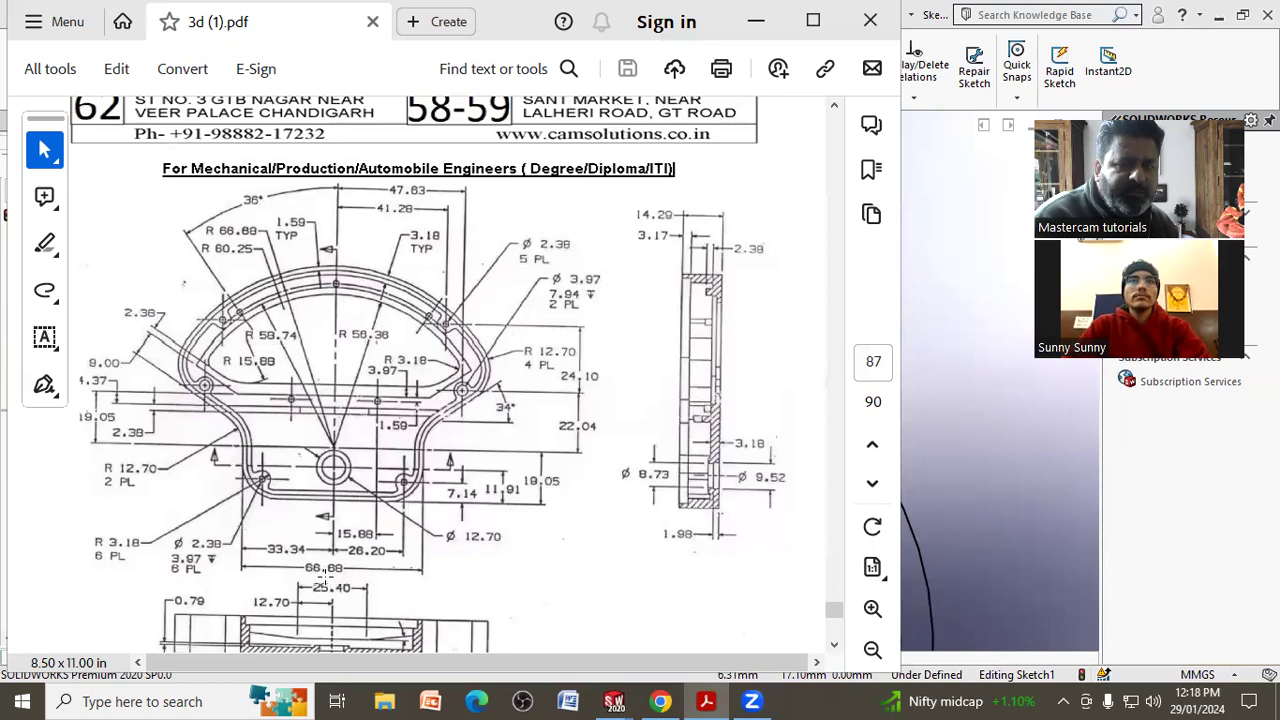
# Return to Sketch1 with the R66.68, R60.25, R58.74 and R58.38 circles in view.
pyautogui.click(982, 431)
pyautogui.scroll(3, 700, 470)
pyautogui.scroll(-2, 637, 517)
pyautogui.scroll(-2, 637, 517)
# Dimension the horizontal line below the small circle to 66.68 mm.
pyautogui.click(35, 62)
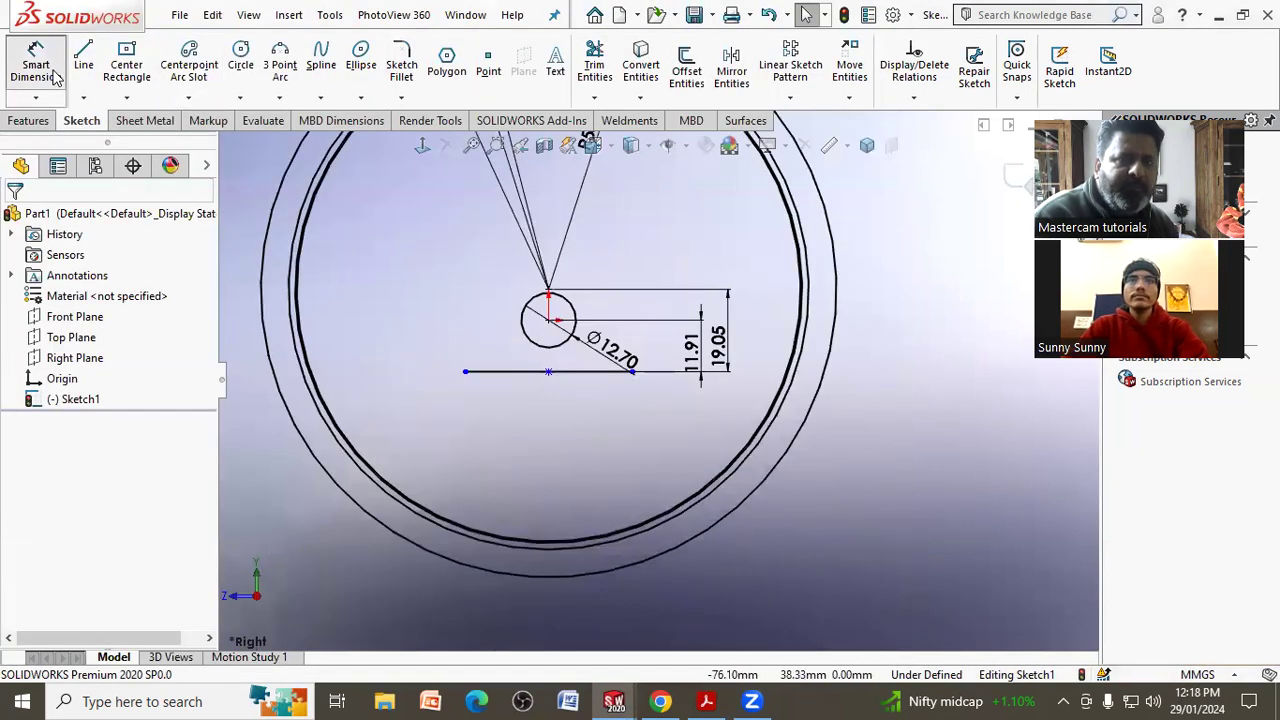
pyautogui.click(490, 381)
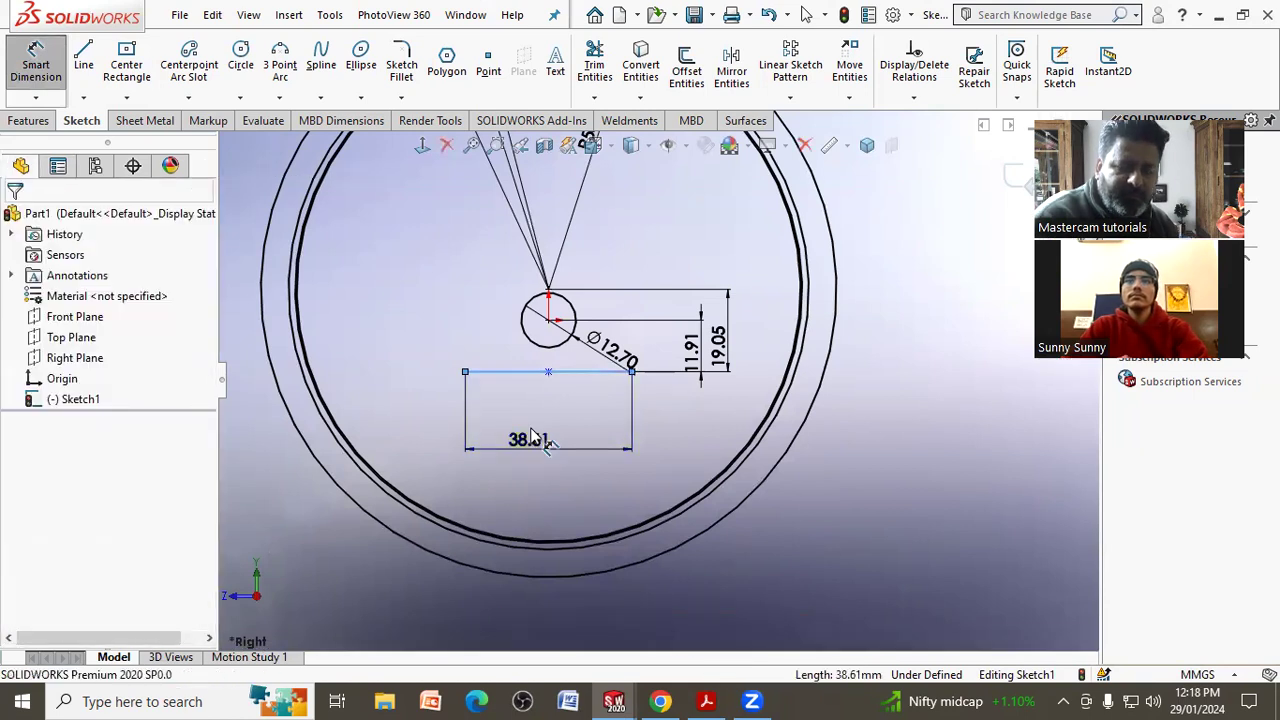
pyautogui.click(530, 436)
pyautogui.write('66.68')
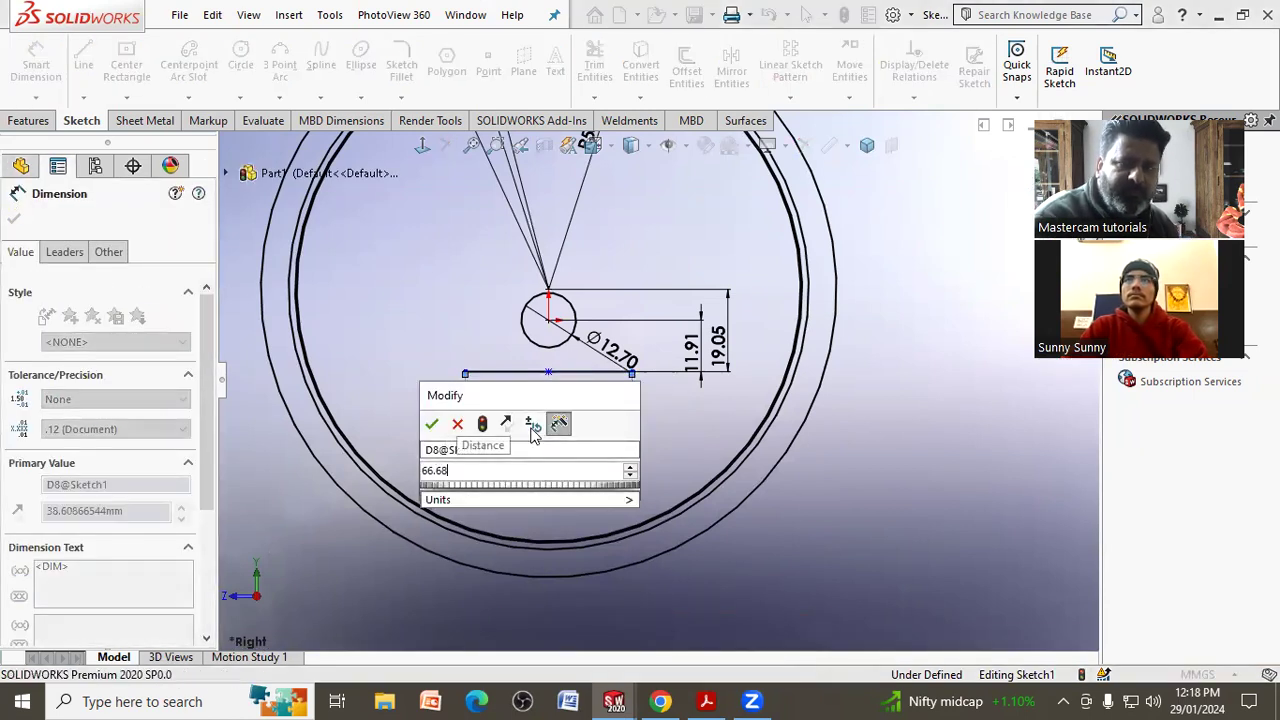
pyautogui.press('Return')
pyautogui.rightClick(396, 390)
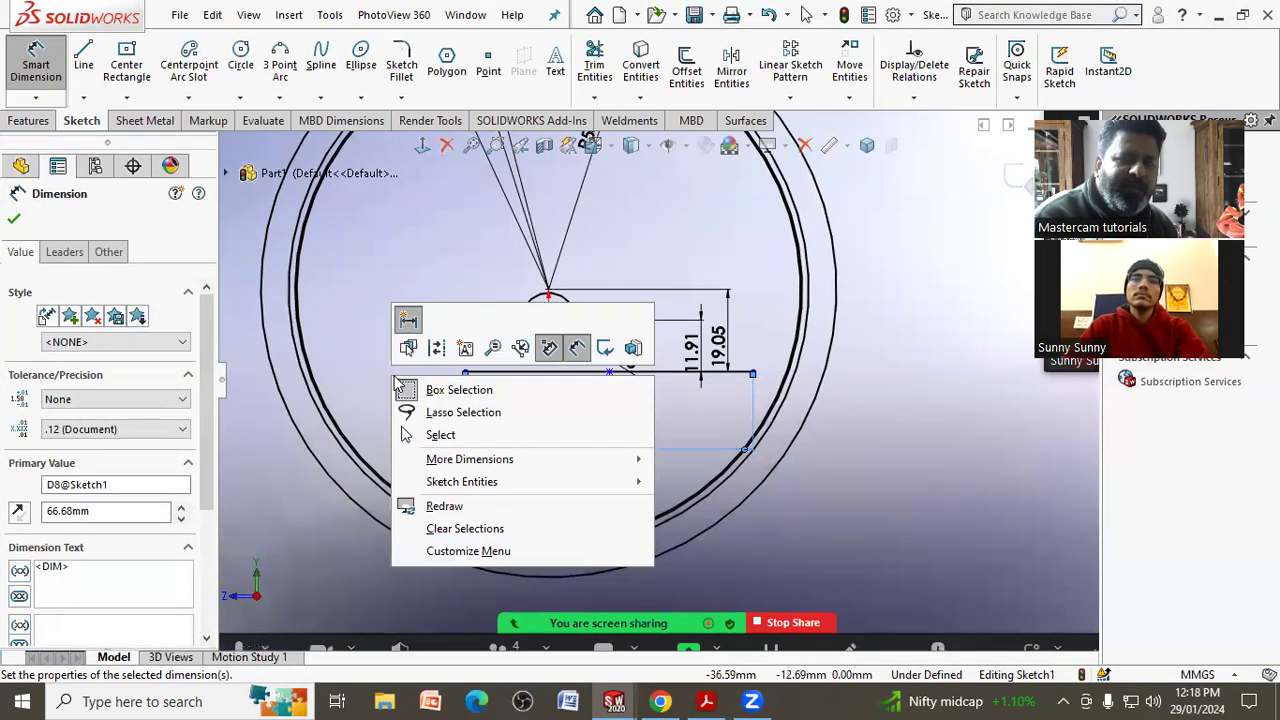
pyautogui.click(430, 433)
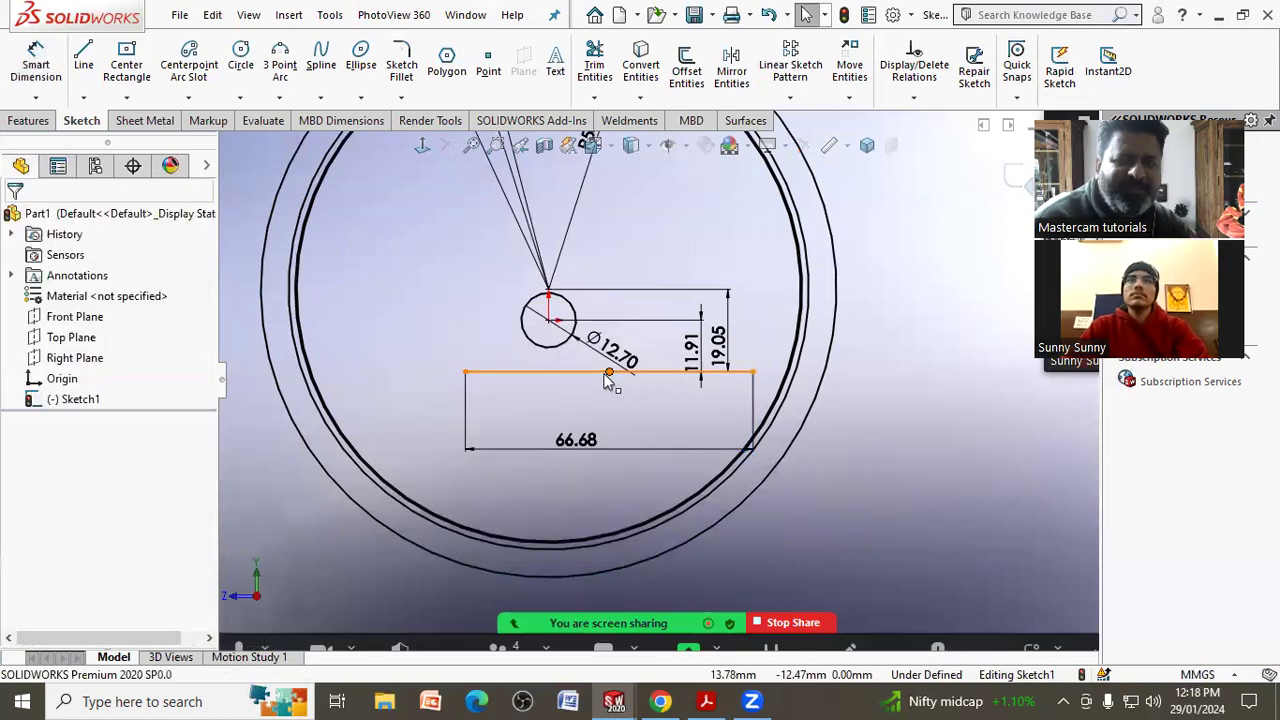
# Align the 66.68 line's midpoint vertically with the Ø12.70 circle's centre, then check the PDF.
pyautogui.click(609, 372)
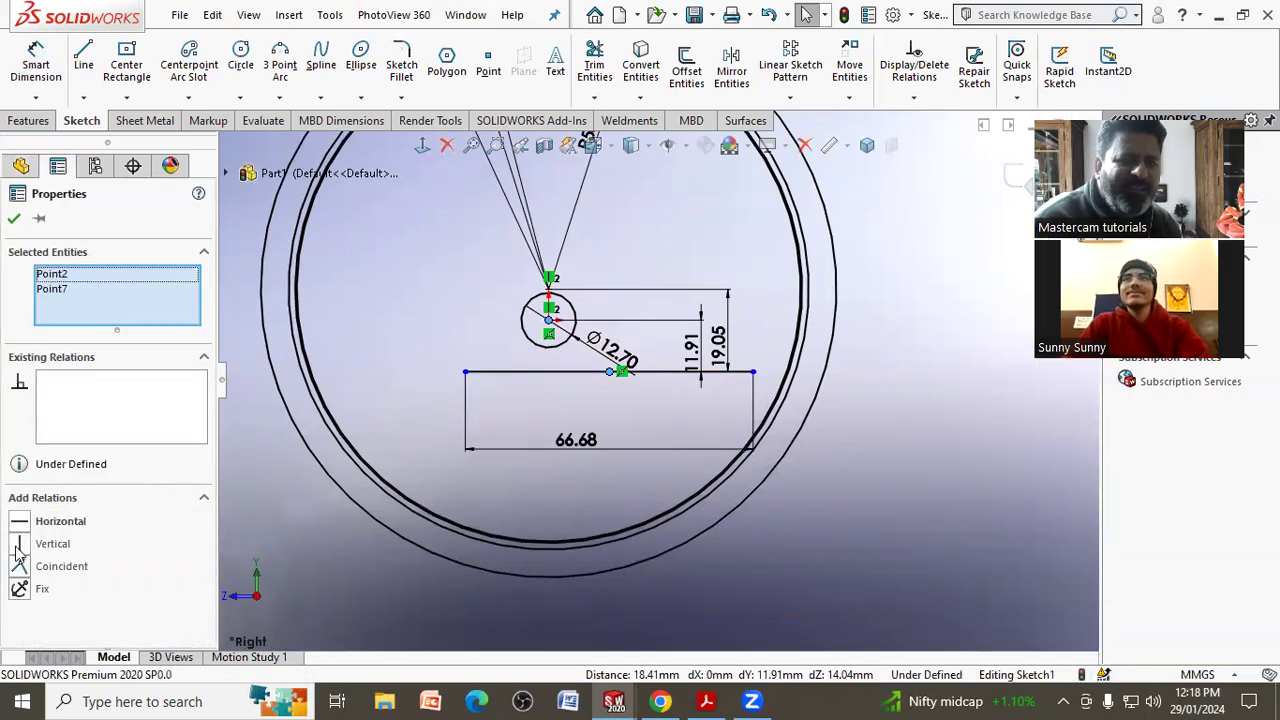
pyautogui.click(17, 545)
pyautogui.press('Escape')
pyautogui.scroll(3, 808, 491)
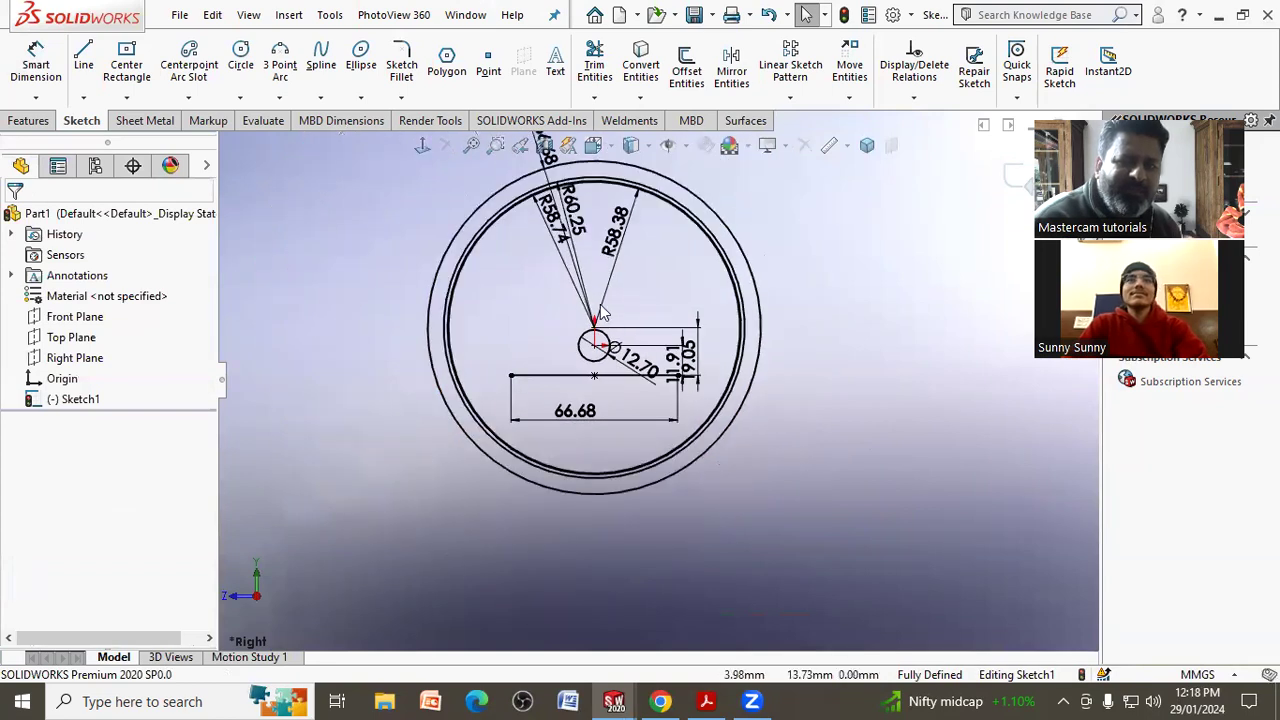
pyautogui.click(707, 701)
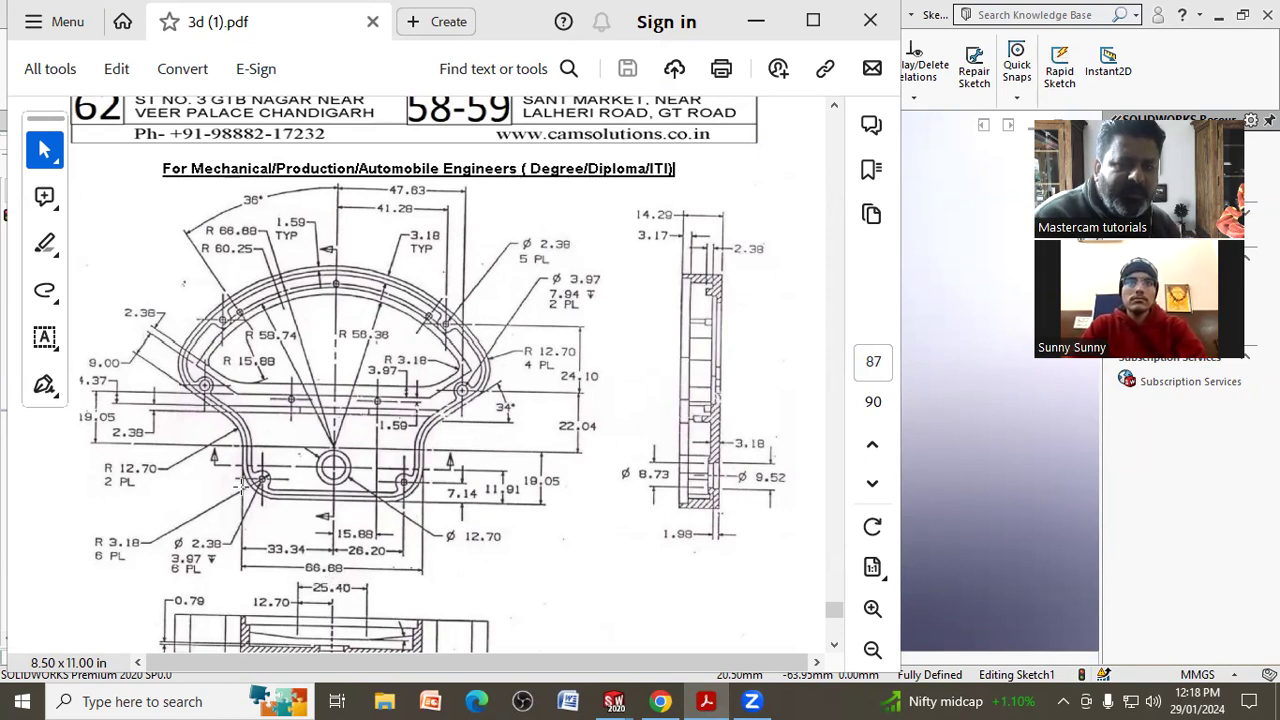
pyautogui.click(1016, 407)
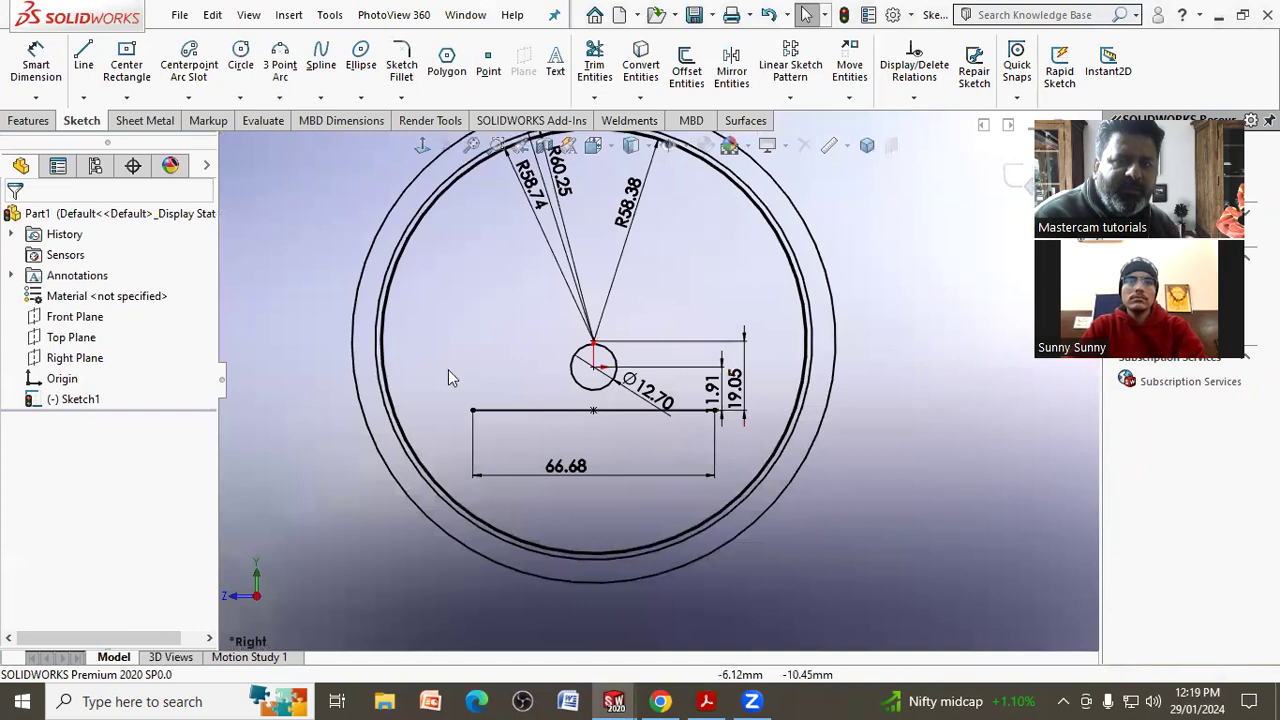
# Draw vertical lines rising from the left and right ends of the 66.68 line.
pyautogui.click(82, 66)
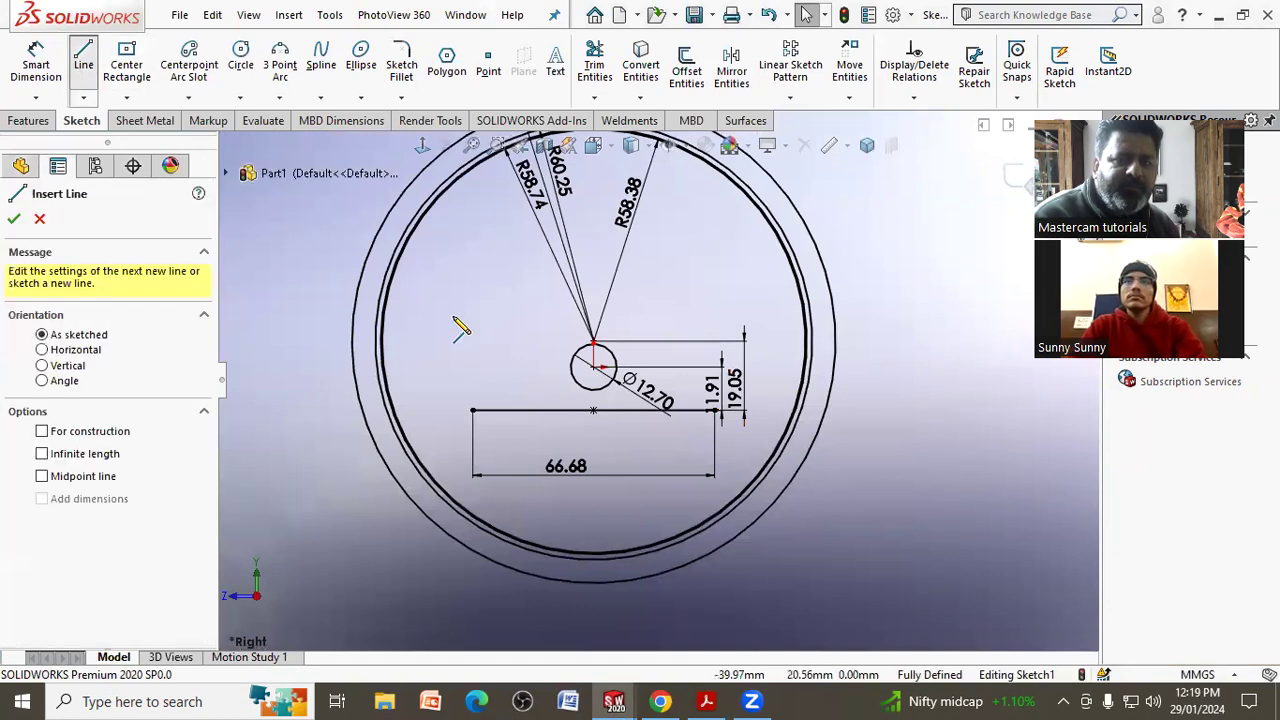
pyautogui.click(472, 318)
pyautogui.rightClick(472, 244)
pyautogui.click(514, 334)
pyautogui.click(83, 60)
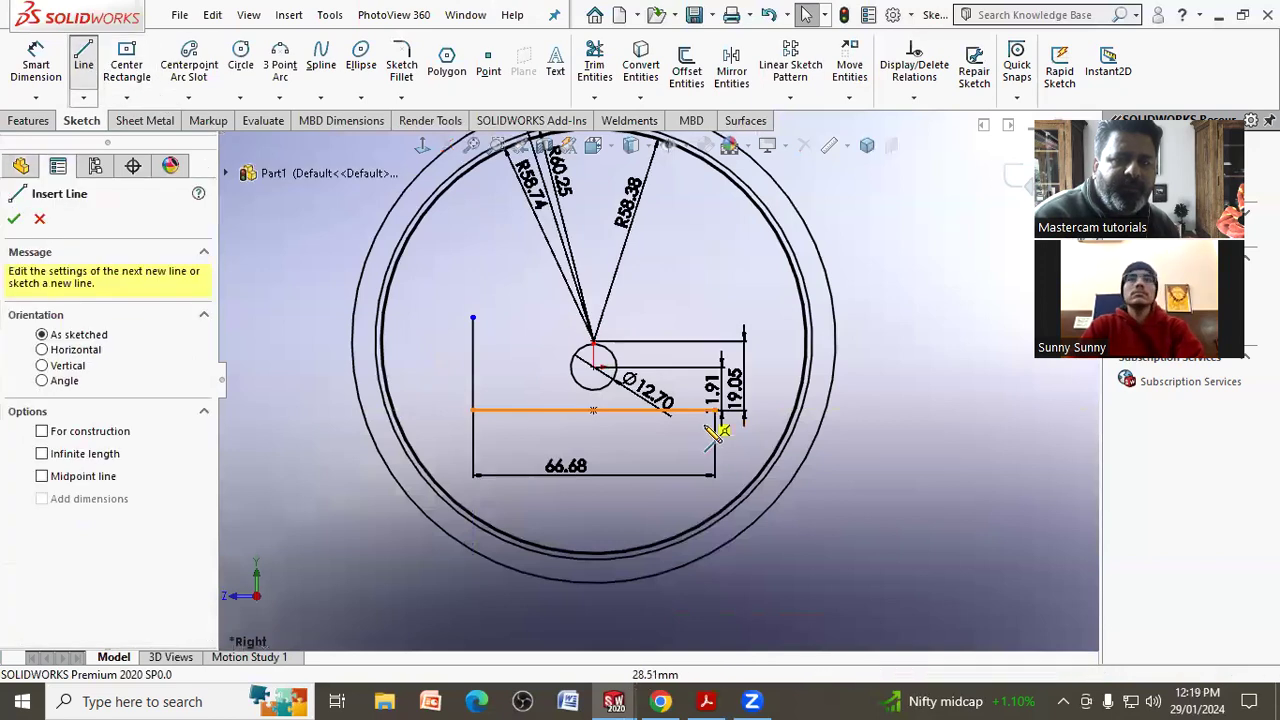
pyautogui.moveTo(716, 318); pyautogui.dragTo(714, 410)
pyautogui.rightClick(720, 322)
pyautogui.click(722, 342)
# Make the two vertical lines equal in length with an Equal relation.
pyautogui.click(715, 342)
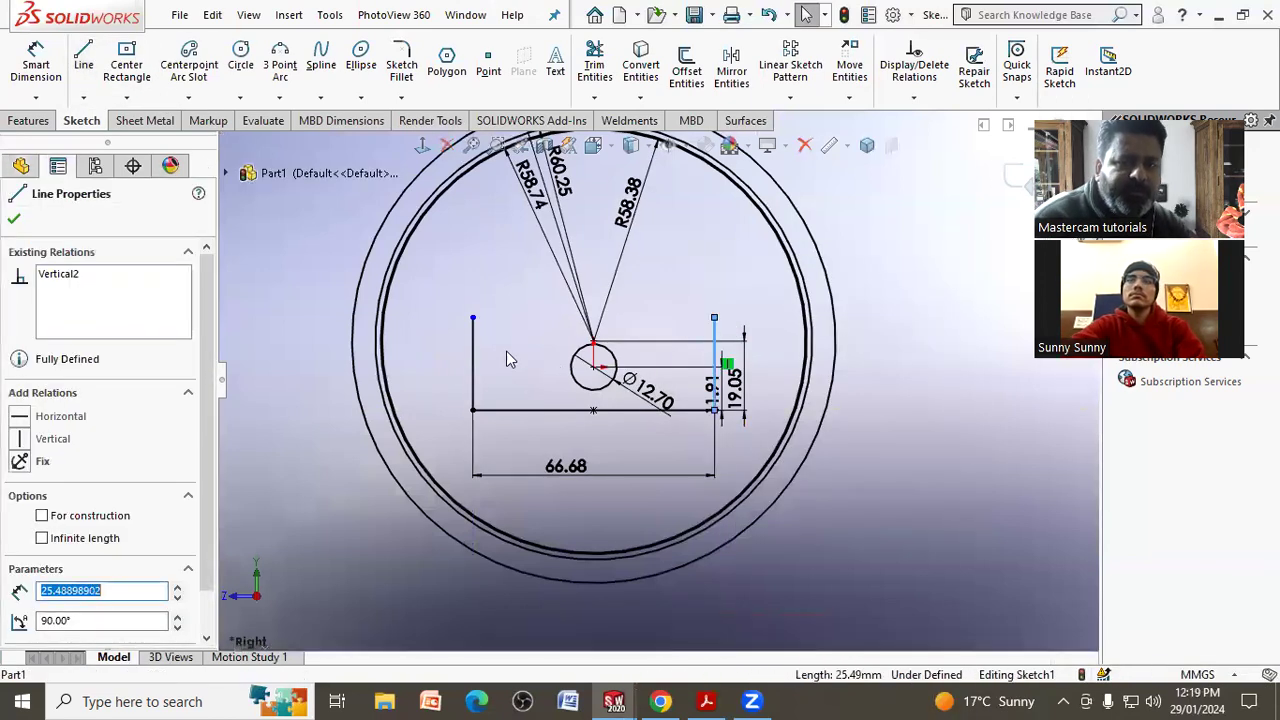
pyautogui.keyDown('ctrl'); pyautogui.click(477, 362); pyautogui.keyUp('ctrl')
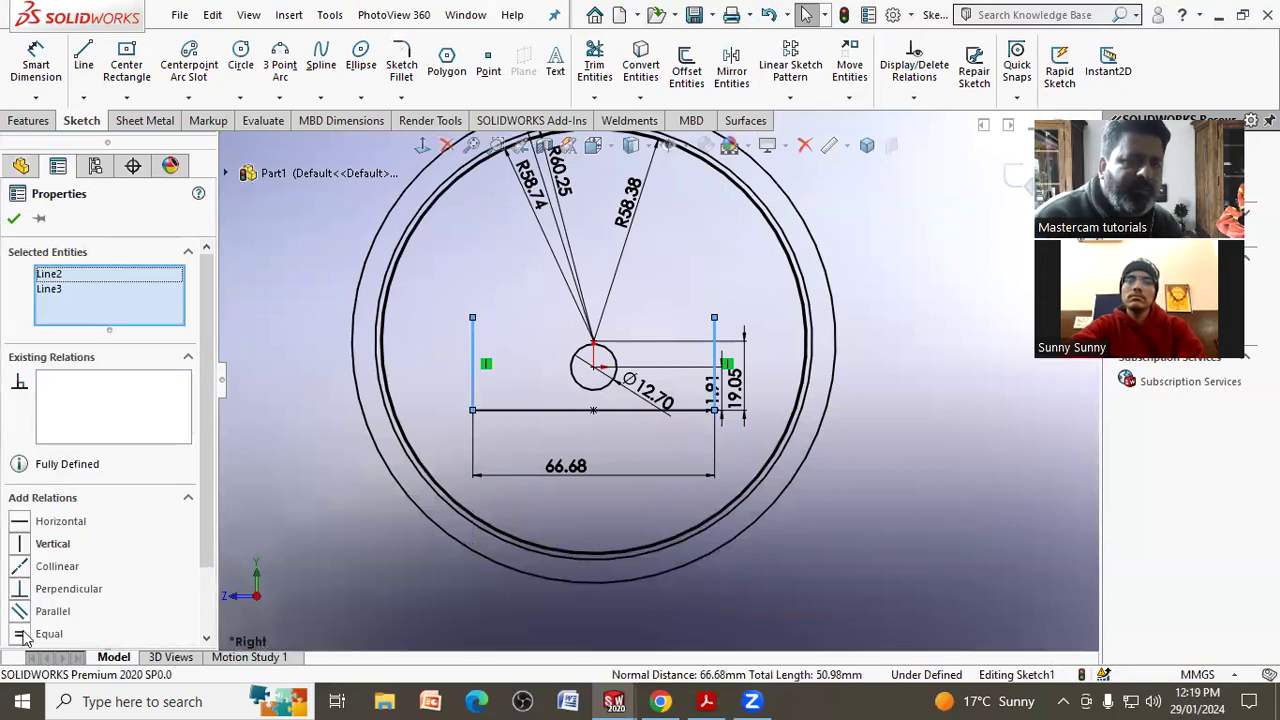
pyautogui.click(249, 491)
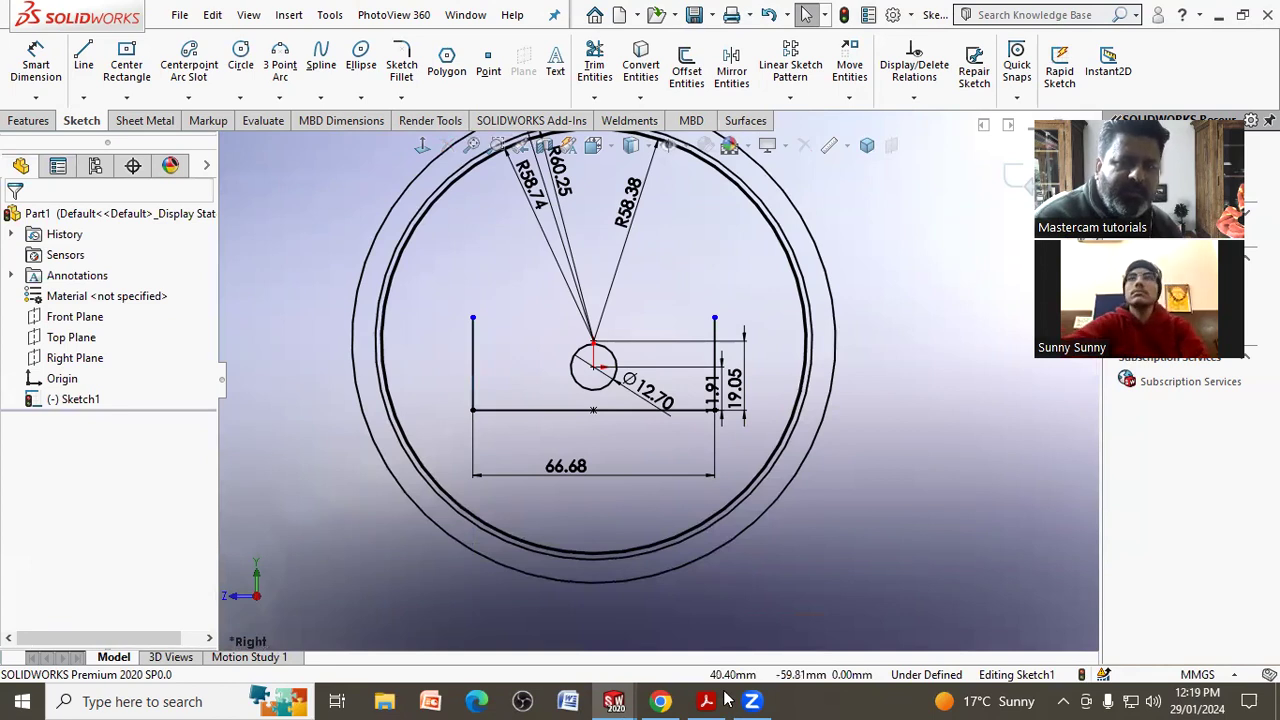
pyautogui.hotkey('alt', 'Tab')
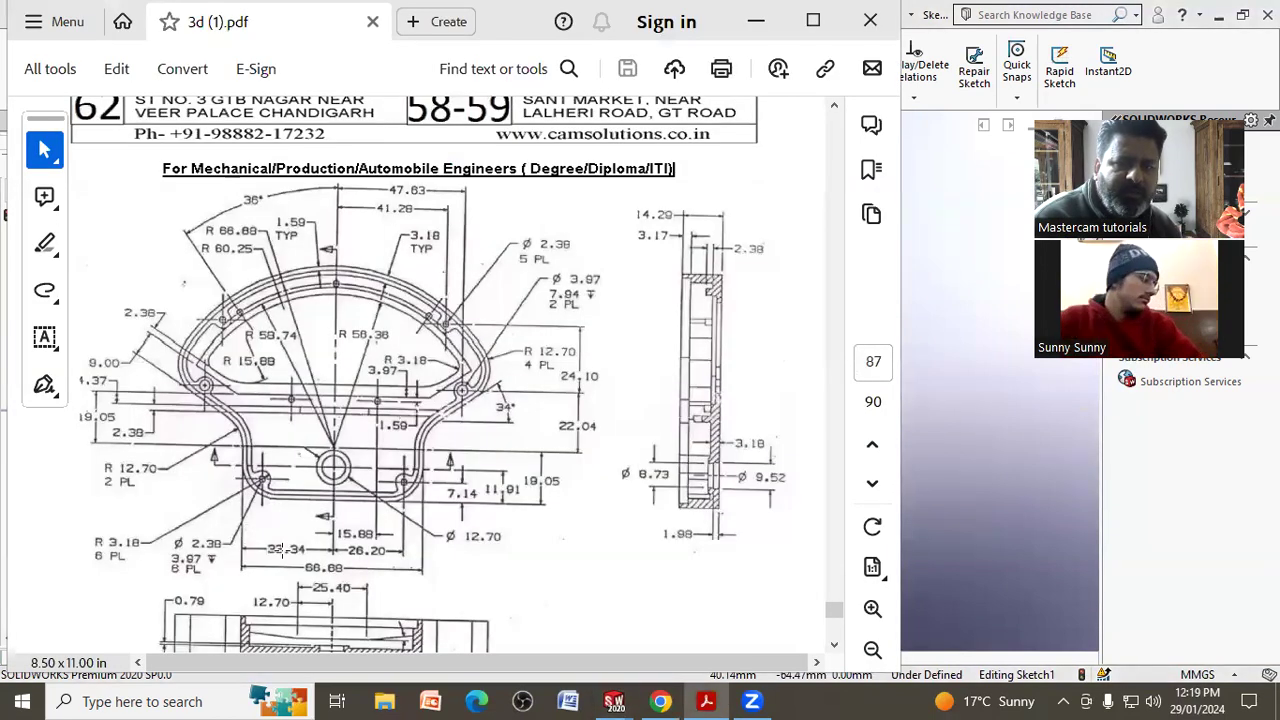
# Study the cover profile in the PDF drawing, then minimise Acrobat to reveal Sketch1.
pyautogui.scroll(1, 332, 518)
pyautogui.scroll(-1, 332, 518)
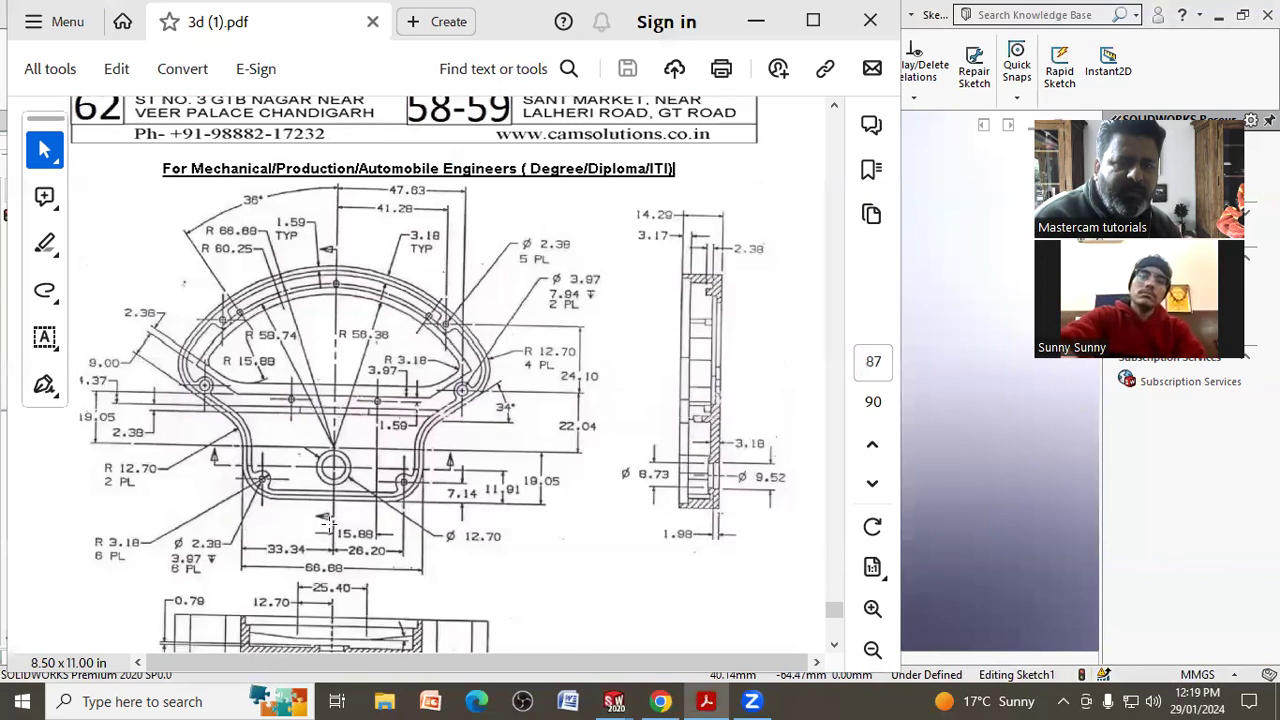
pyautogui.scroll(-1, 330, 519)
pyautogui.scroll(-1, 332, 518)
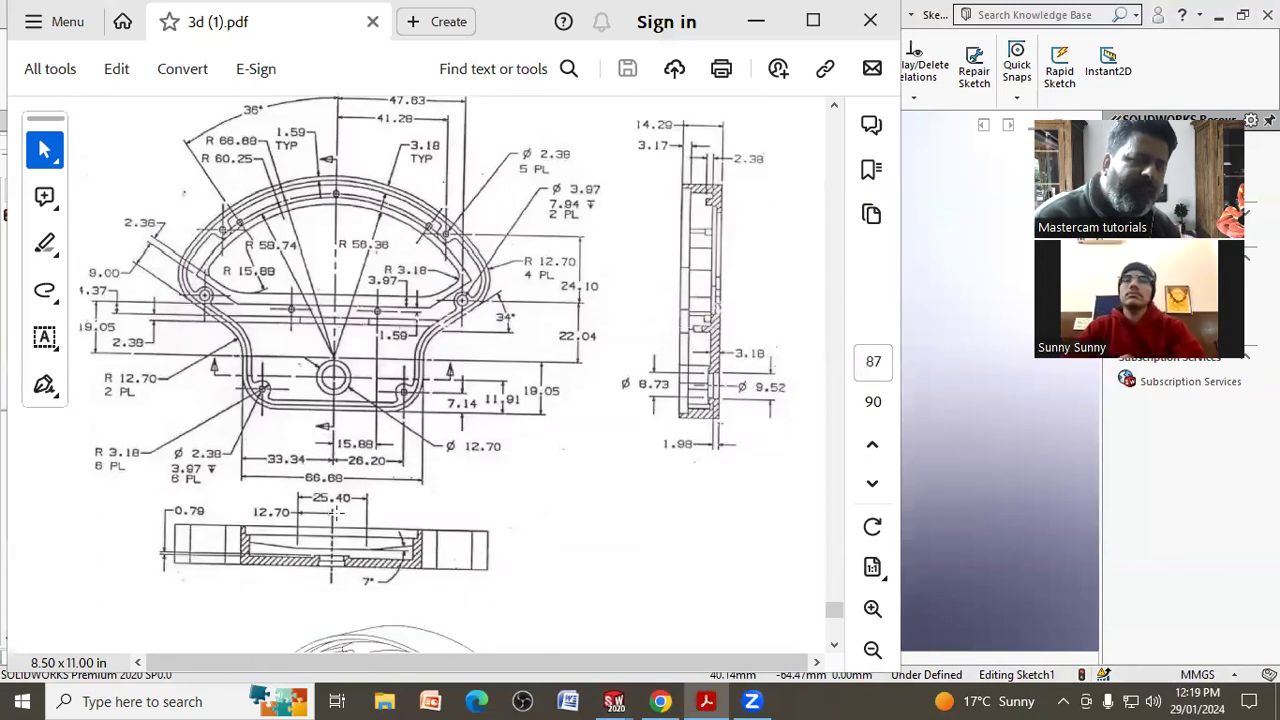
pyautogui.scroll(1, 316, 437)
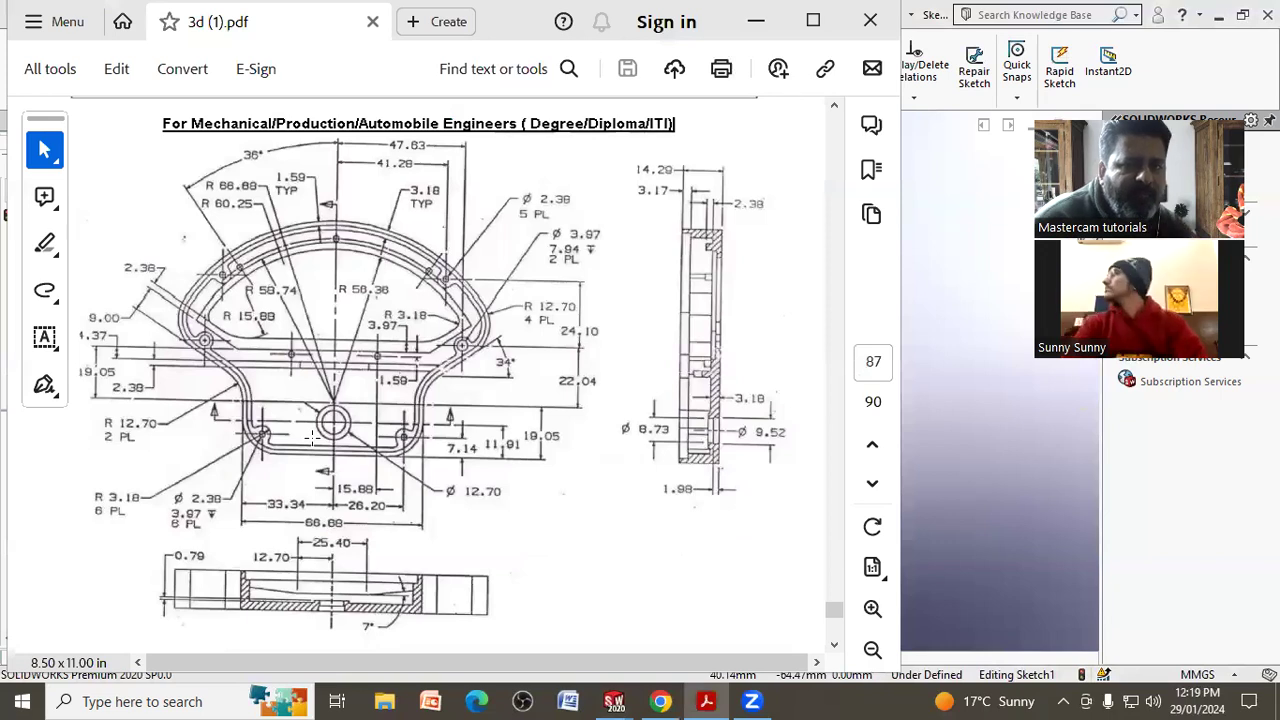
pyautogui.keyDown('ctrl'); pyautogui.scroll(1, 315, 437); pyautogui.keyUp('ctrl')
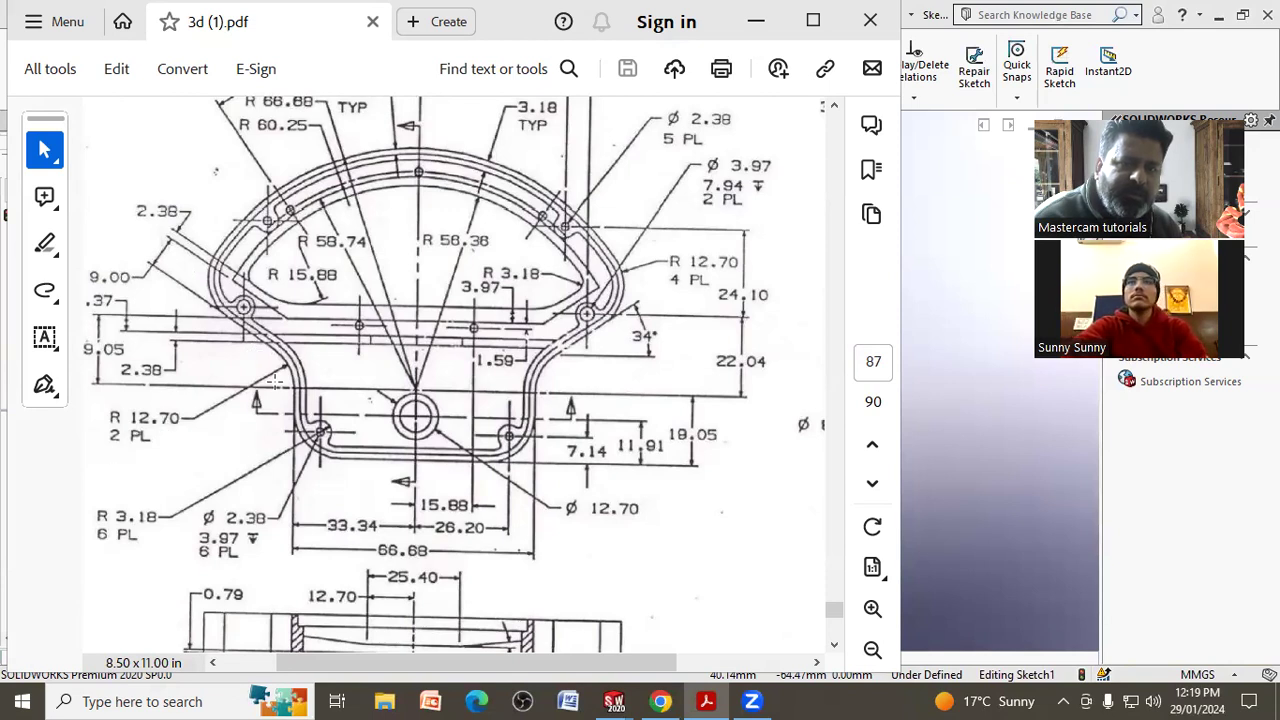
pyautogui.click(937, 281)
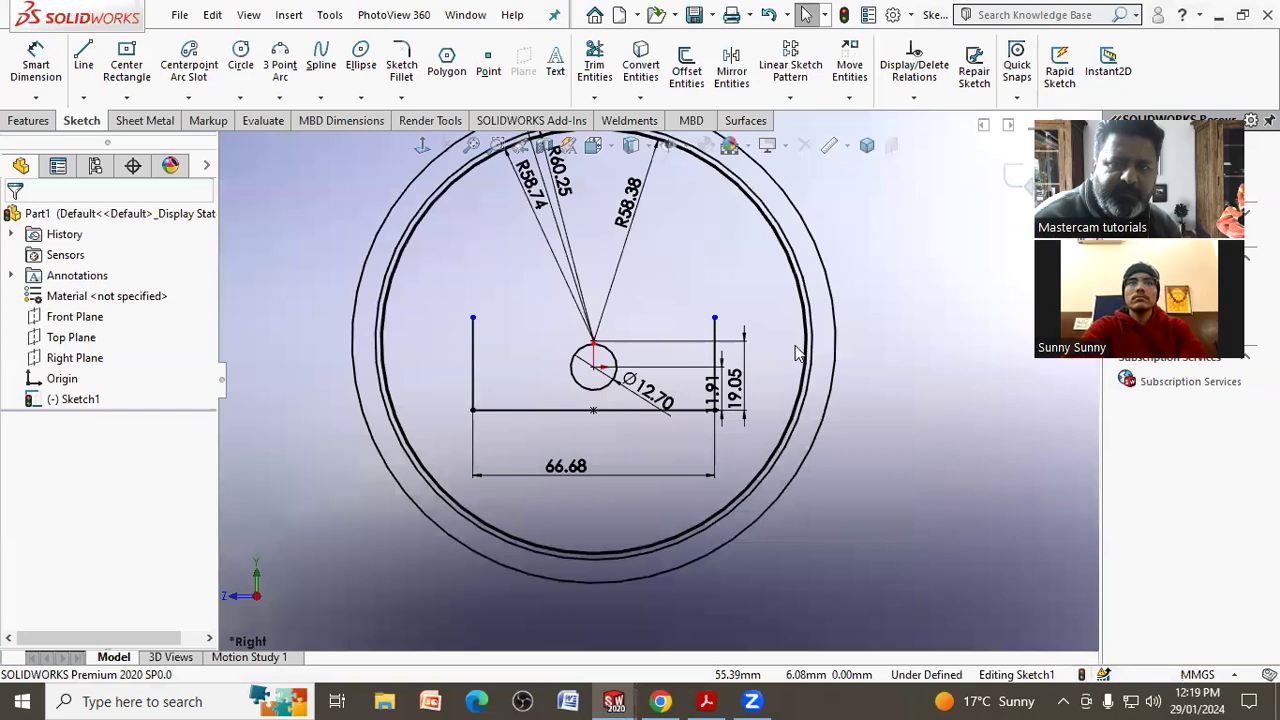
pyautogui.click(710, 700)
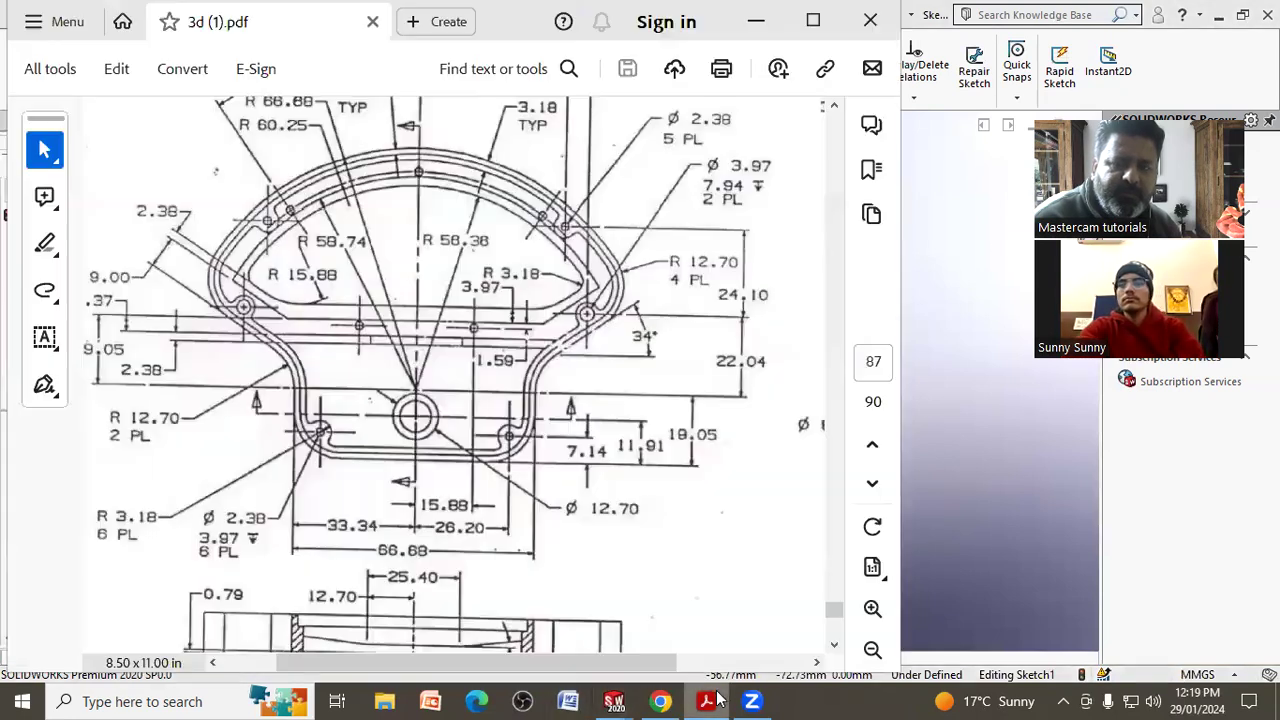
pyautogui.click(716, 699)
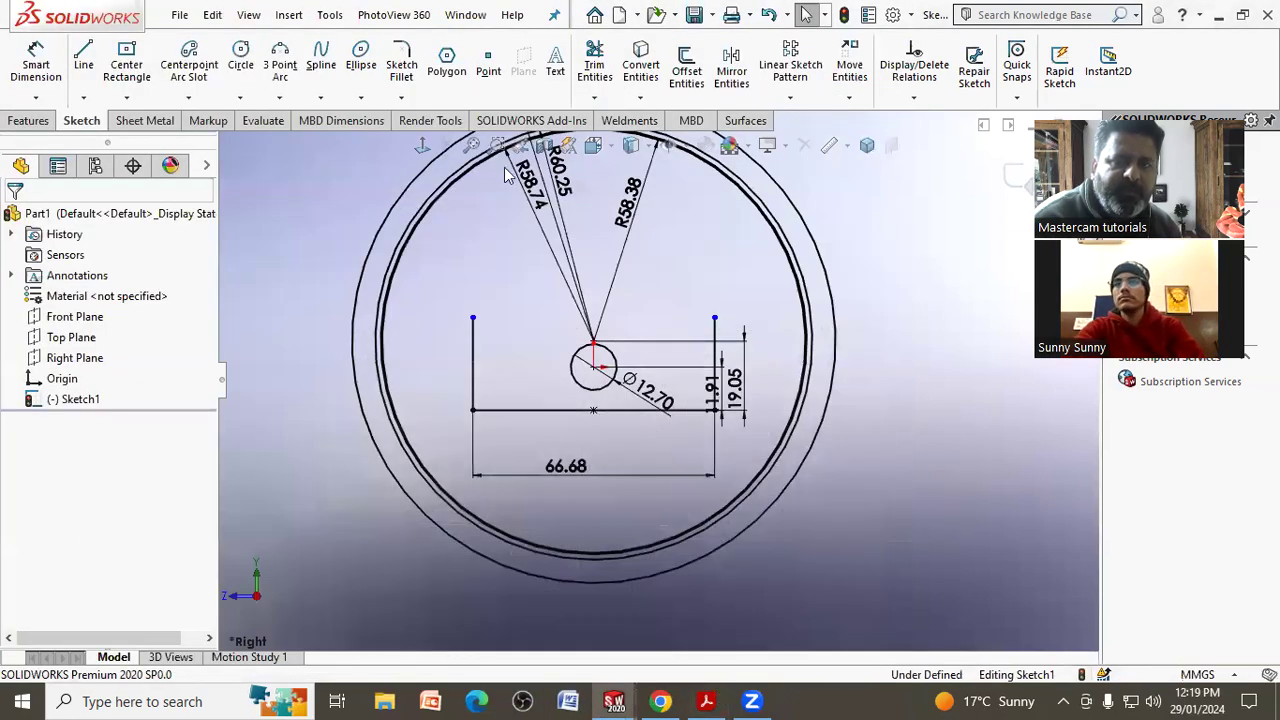
# Make the new small circle tangent to the right vertical line.
pyautogui.click(240, 62)
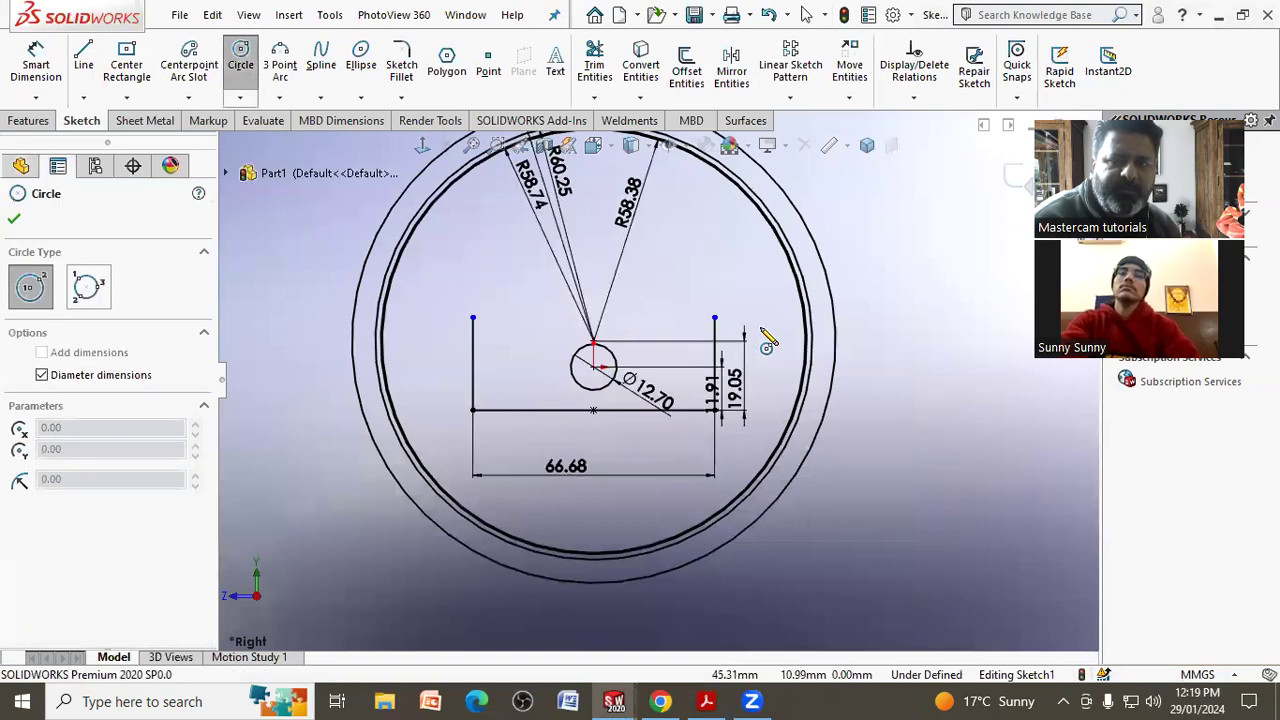
pyautogui.rightClick(757, 333)
pyautogui.click(768, 350)
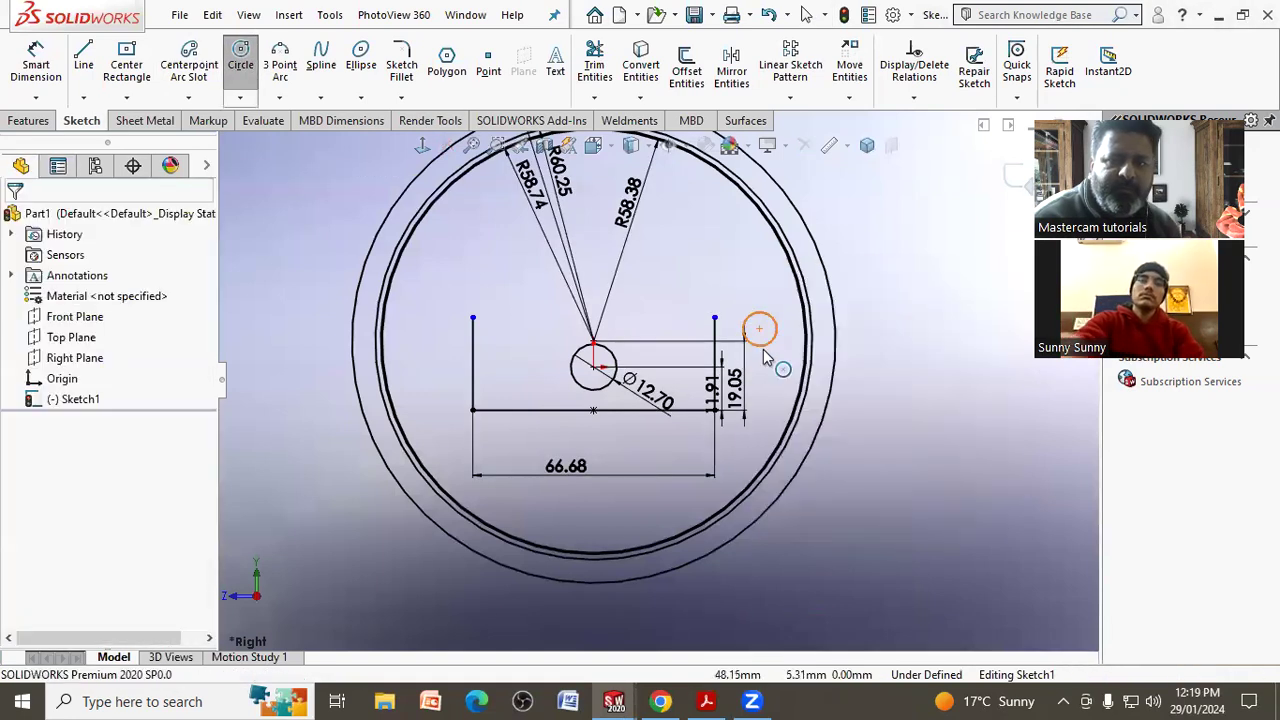
pyautogui.scroll(-3, 765, 357)
pyautogui.click(745, 361)
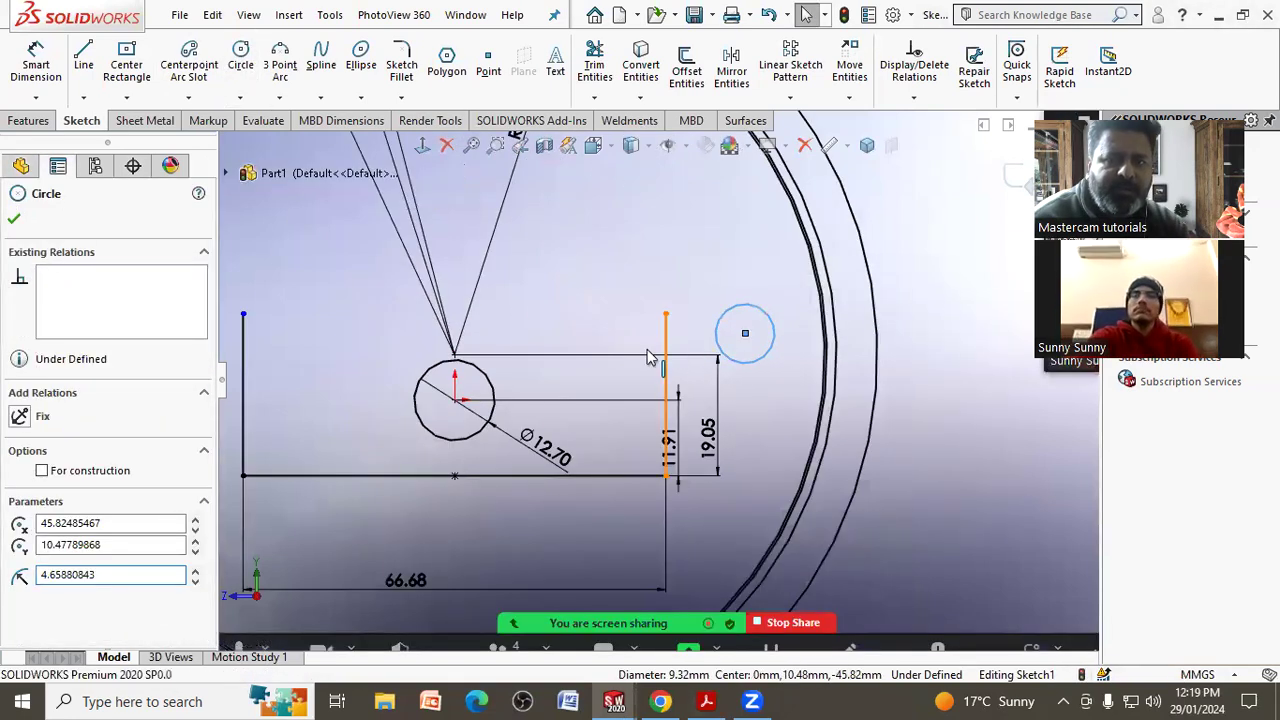
pyautogui.click(648, 358)
pyautogui.keyDown('ctrl'); pyautogui.click(717, 335); pyautogui.keyUp('ctrl')
pyautogui.click(54, 521)
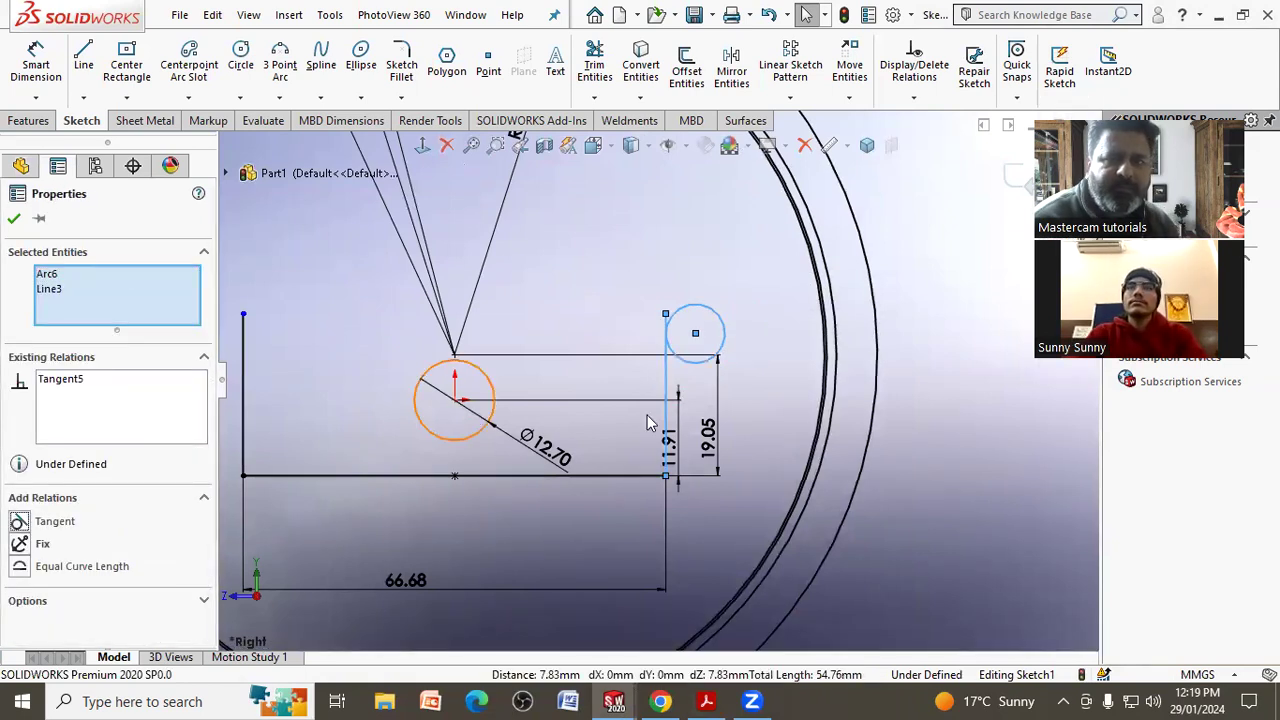
pyautogui.click(733, 360)
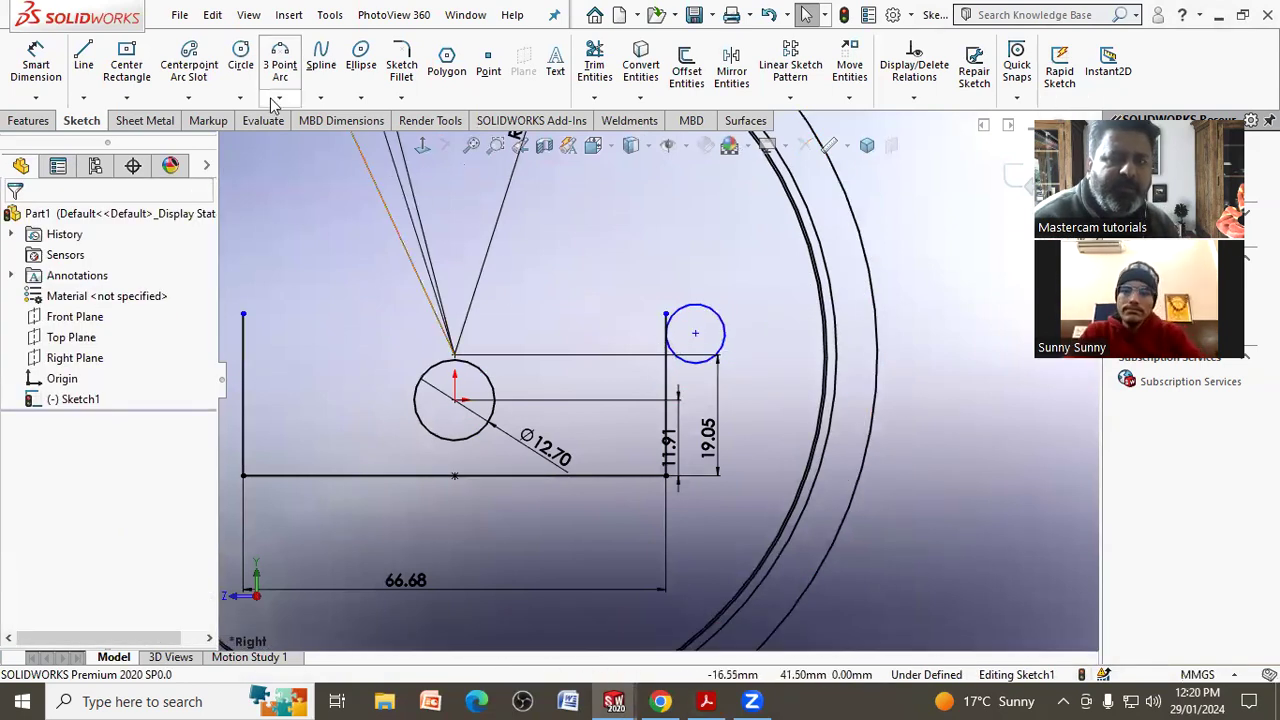
# Dimension the circle's diameter as 12.70*2, giving Ø25.40.
pyautogui.click(35, 62)
pyautogui.click(720, 318)
pyautogui.click(722, 282)
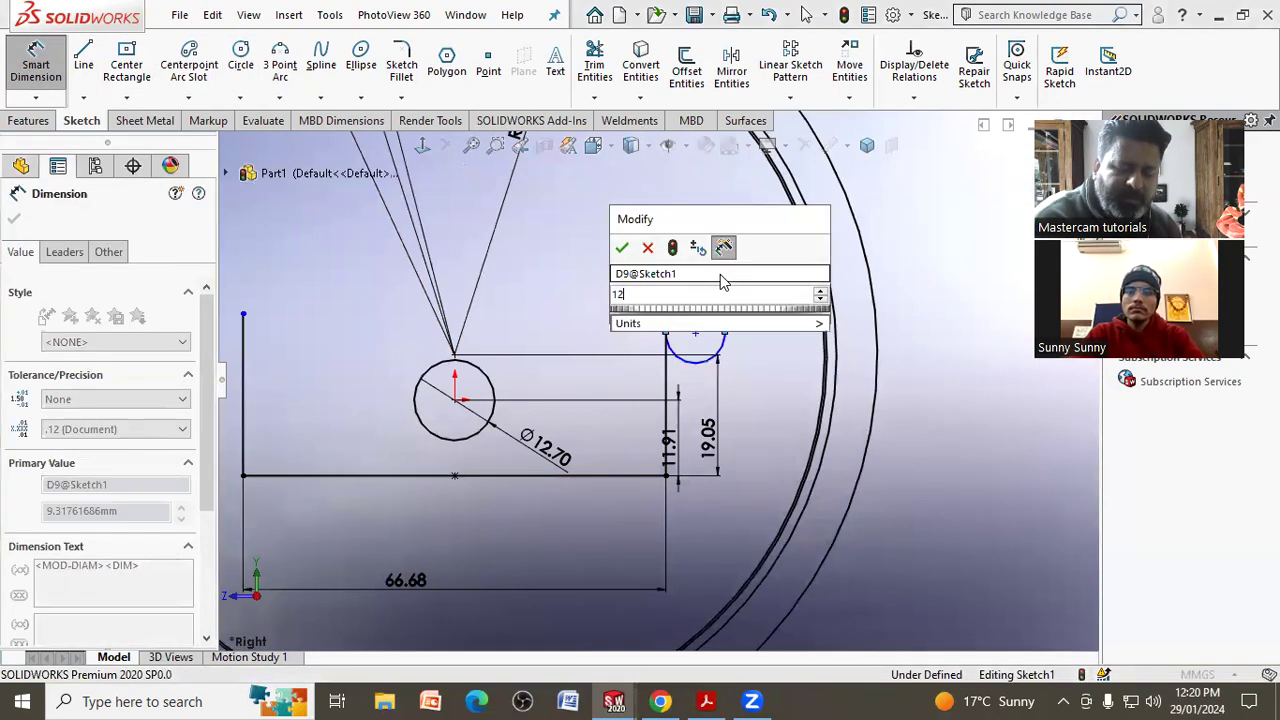
pyautogui.write('12.70*2')
pyautogui.press('Return')
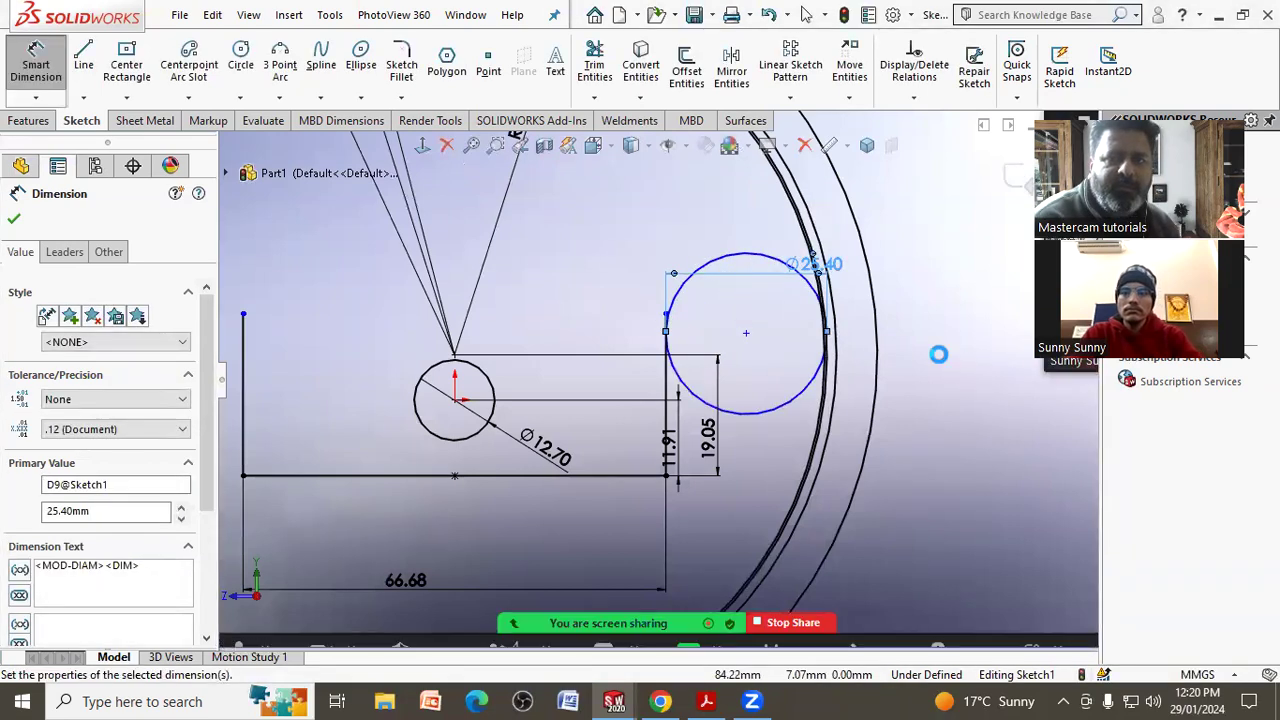
pyautogui.rightClick(914, 372)
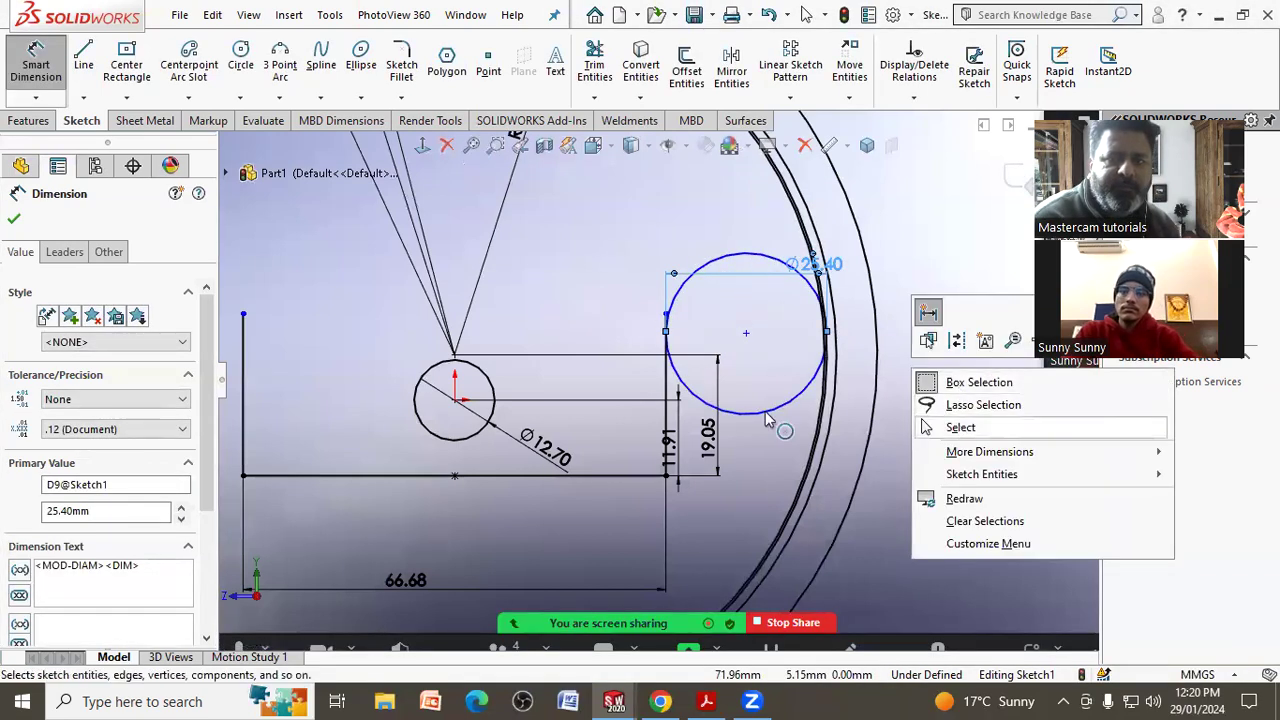
pyautogui.press('Escape')
pyautogui.scroll(-3, 677, 300)
pyautogui.scroll(3, 690, 340)
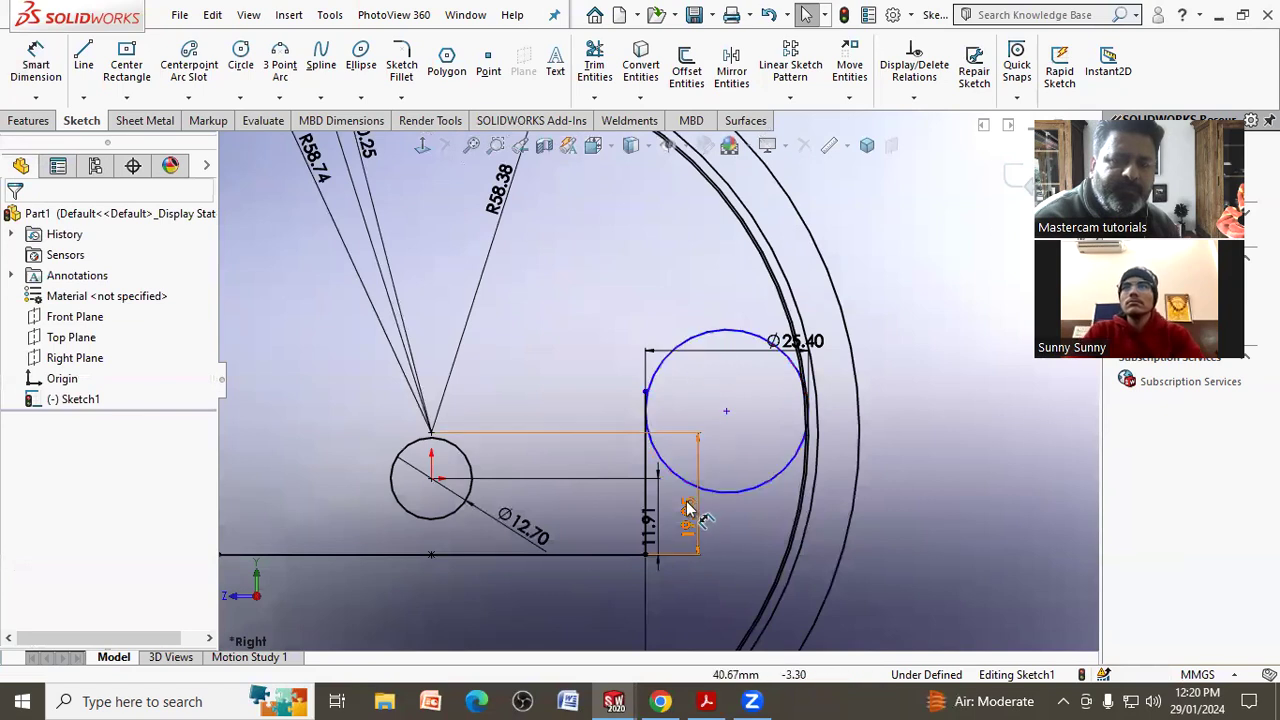
# Level the circle's left point with its centre, re-apply tangency, and start a line above it.
pyautogui.click(646, 392)
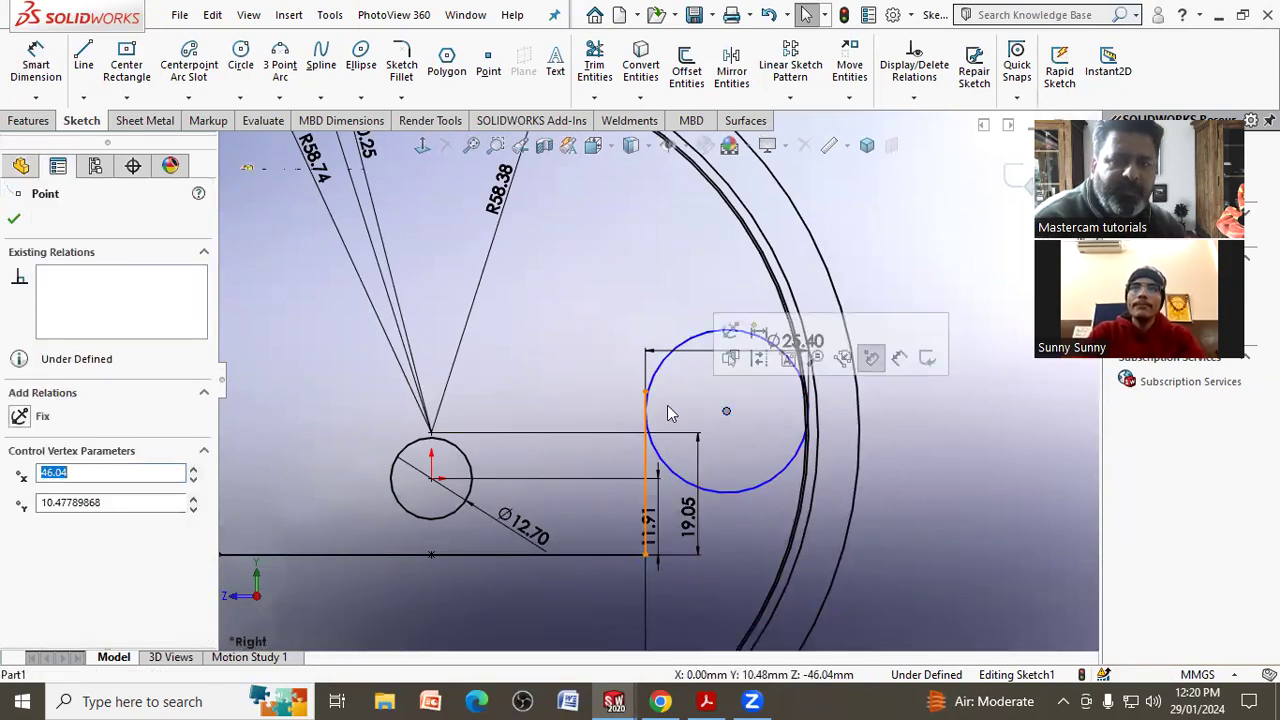
pyautogui.keyDown('ctrl'); pyautogui.click(726, 411); pyautogui.keyUp('ctrl')
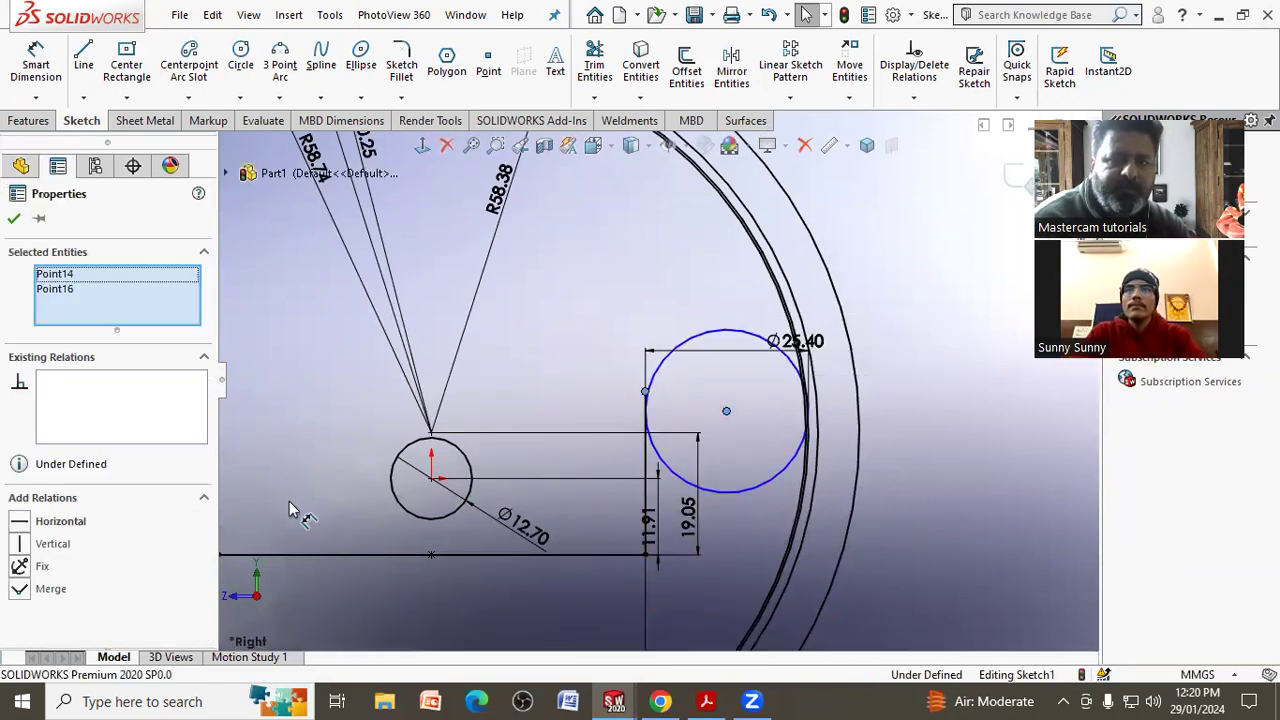
pyautogui.click(20, 521)
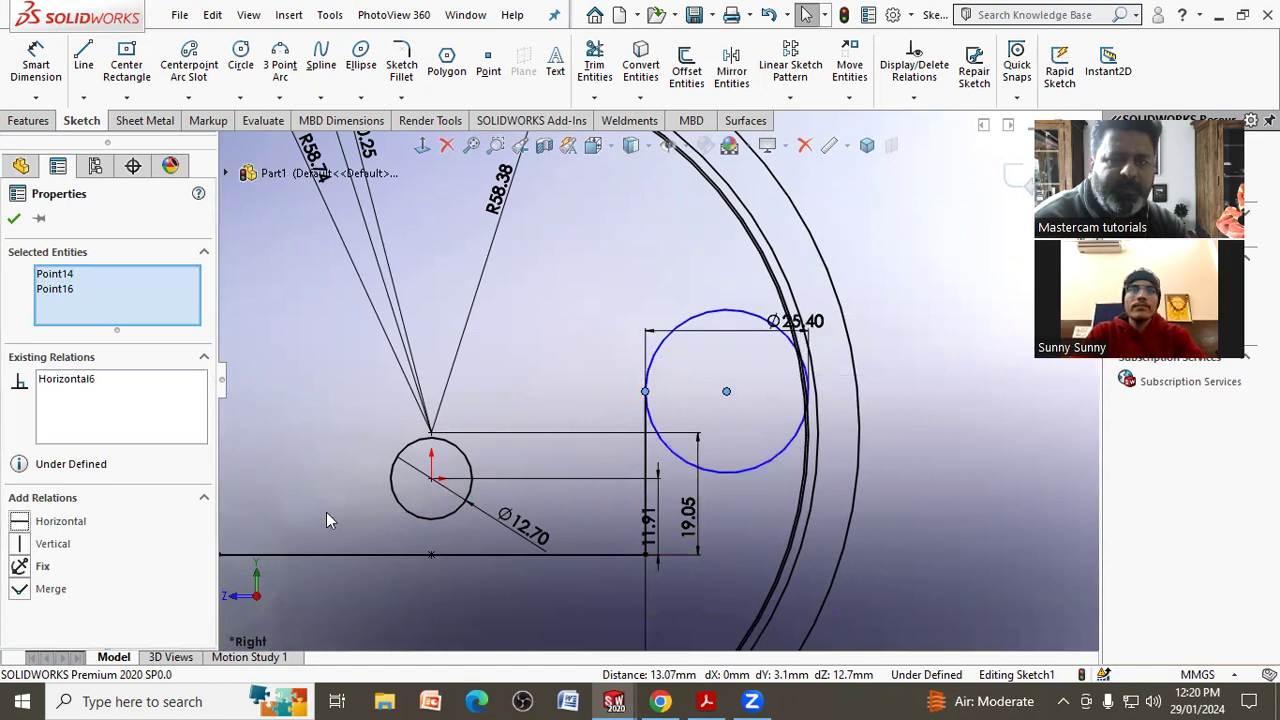
pyautogui.click(888, 483)
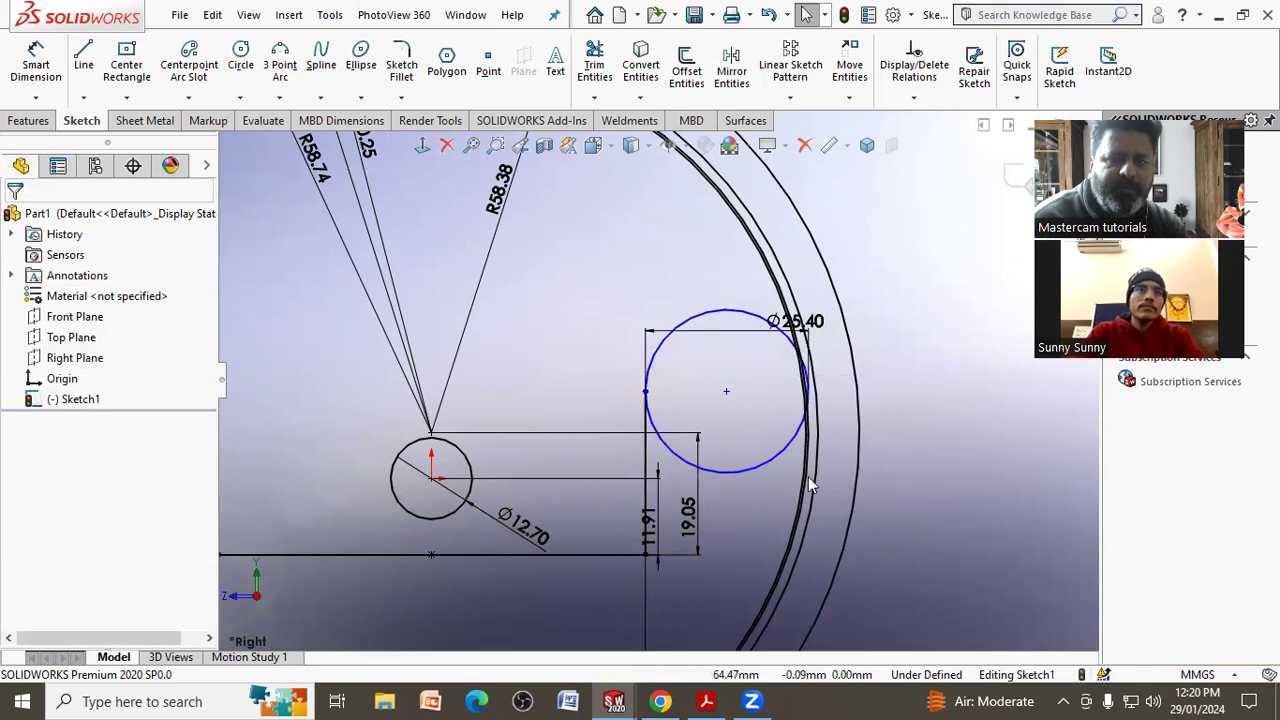
pyautogui.click(658, 444)
pyautogui.keyDown('ctrl'); pyautogui.click(650, 462); pyautogui.keyUp('ctrl')
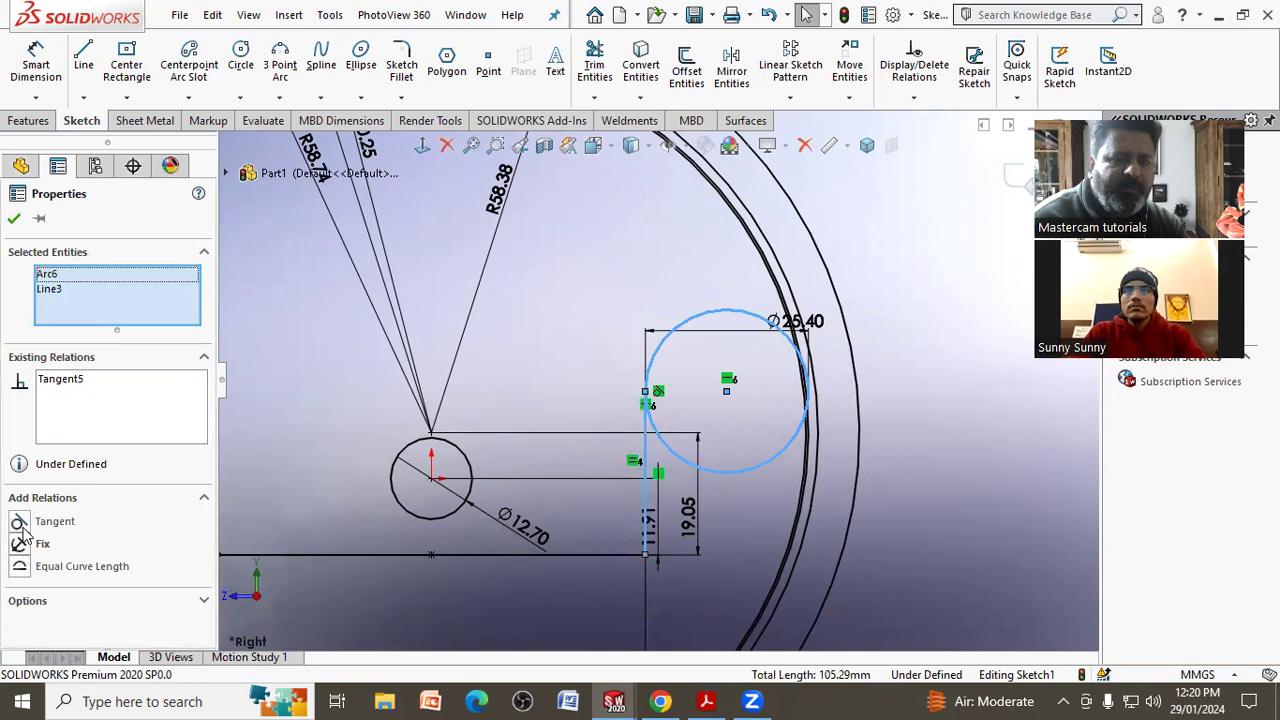
pyautogui.click(20, 525)
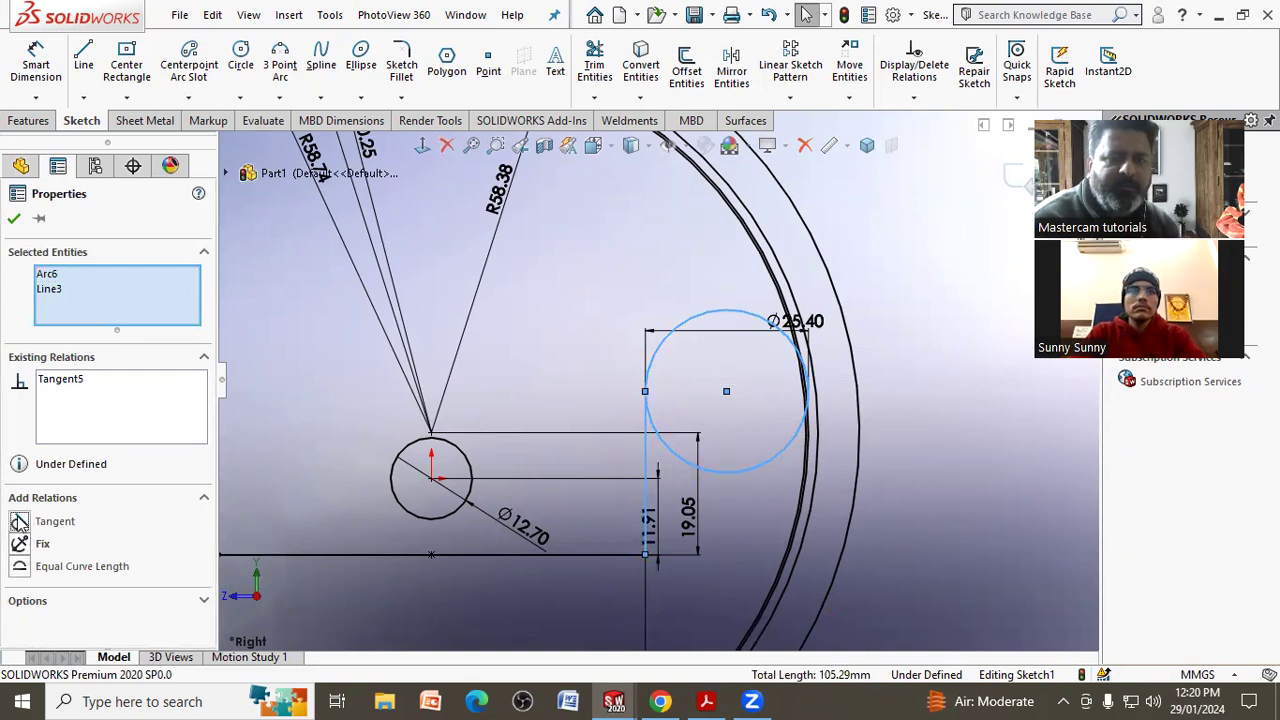
pyautogui.press('Escape')
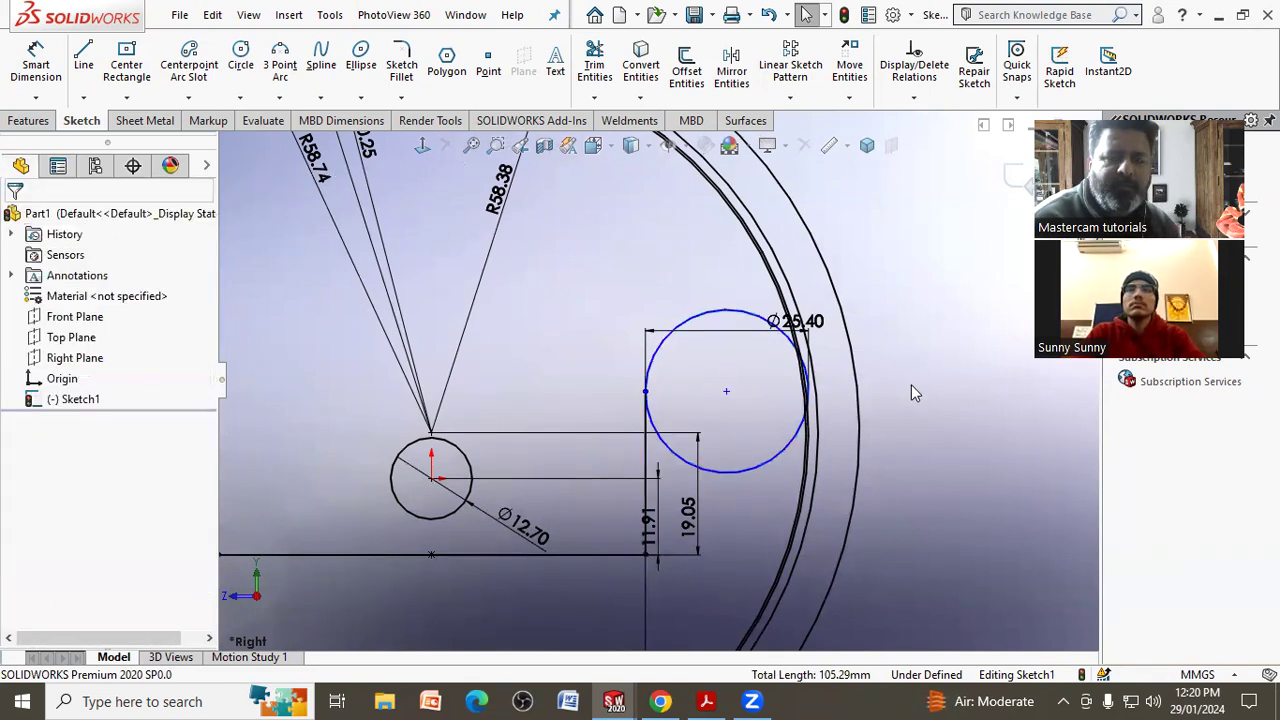
pyautogui.click(727, 394)
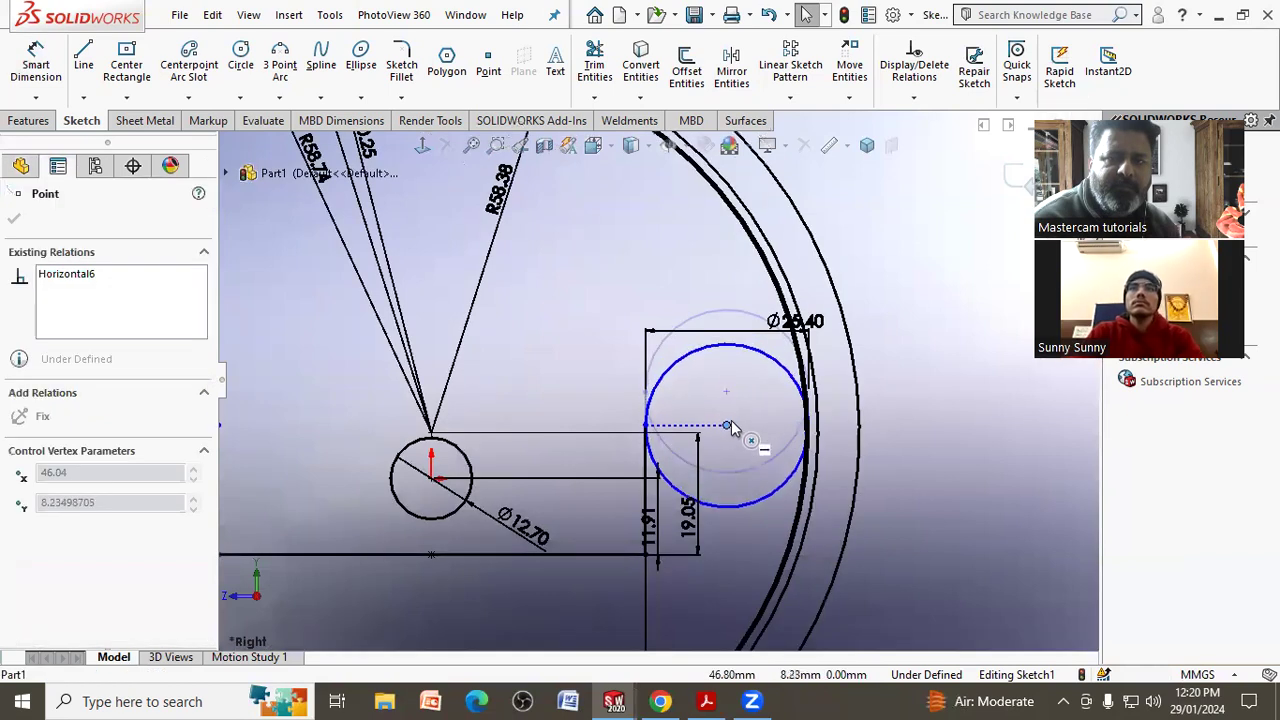
pyautogui.click(937, 444)
pyautogui.click(82, 60)
pyautogui.click(593, 355)
# Draw a slanted line from left of the Ø25.40 circle up toward the outer arc.
pyautogui.rightClick(842, 258)
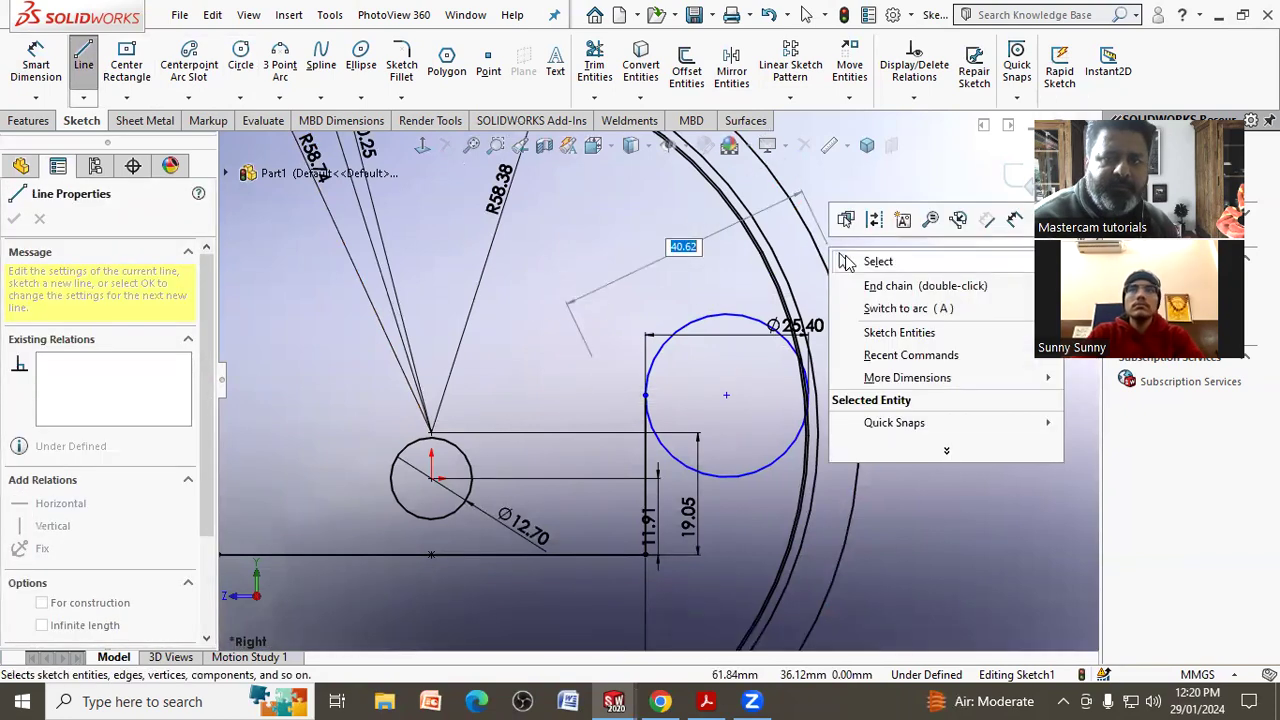
pyautogui.click(847, 262)
pyautogui.click(82, 60)
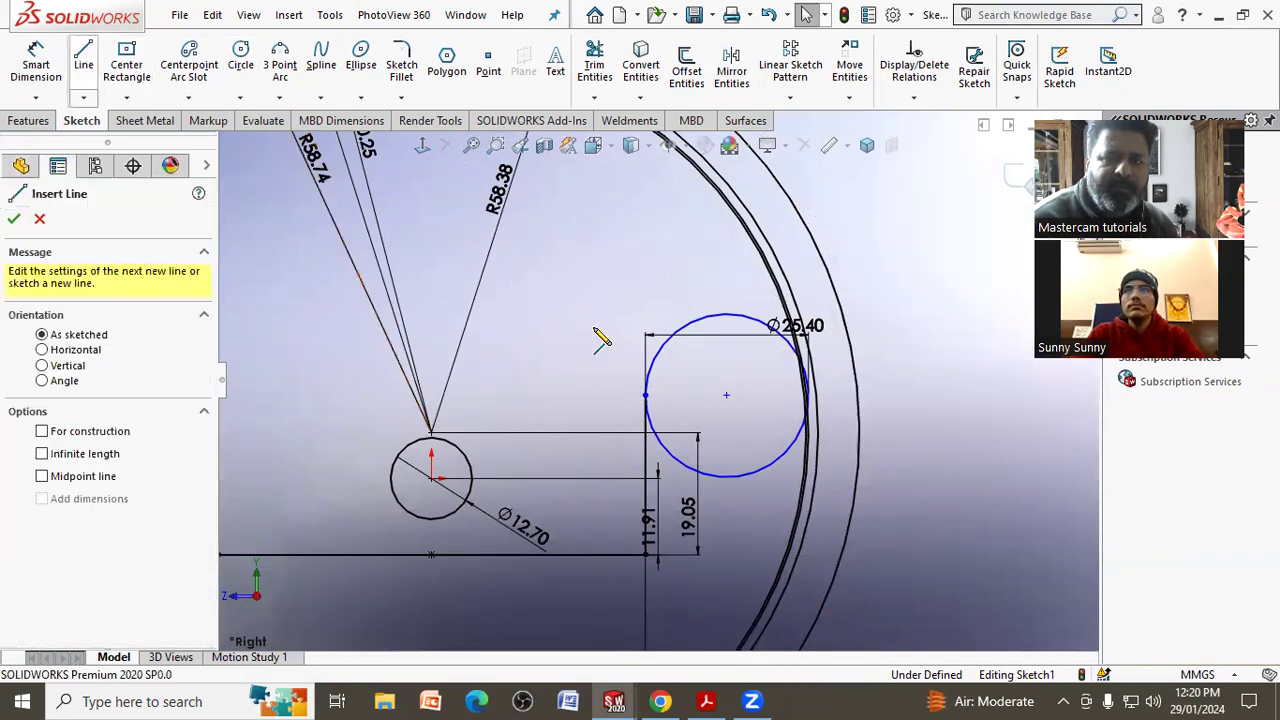
pyautogui.click(619, 350)
pyautogui.click(835, 240)
pyautogui.rightClick(838, 245)
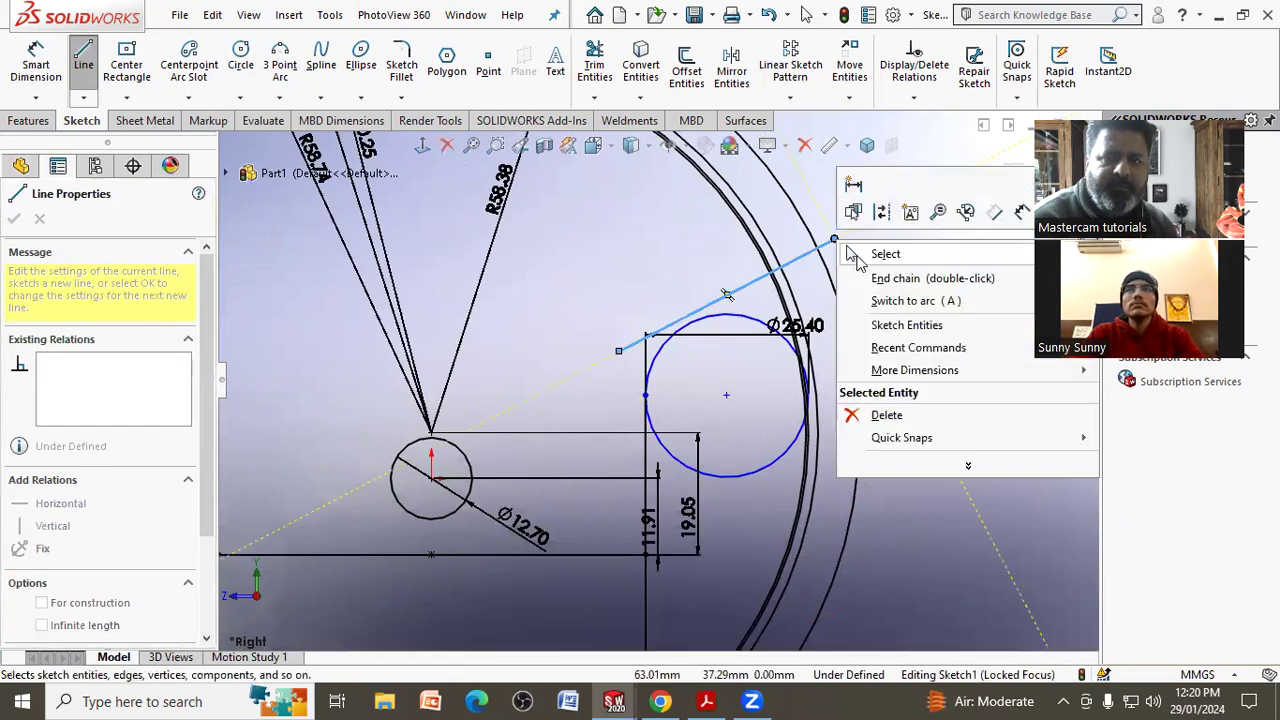
pyautogui.click(860, 254)
# Make the slanted line tangent to the Ø25.40 circle and trim its left overhang.
pyautogui.click(732, 294)
pyautogui.keyDown('ctrl'); pyautogui.click(655, 356); pyautogui.keyUp('ctrl')
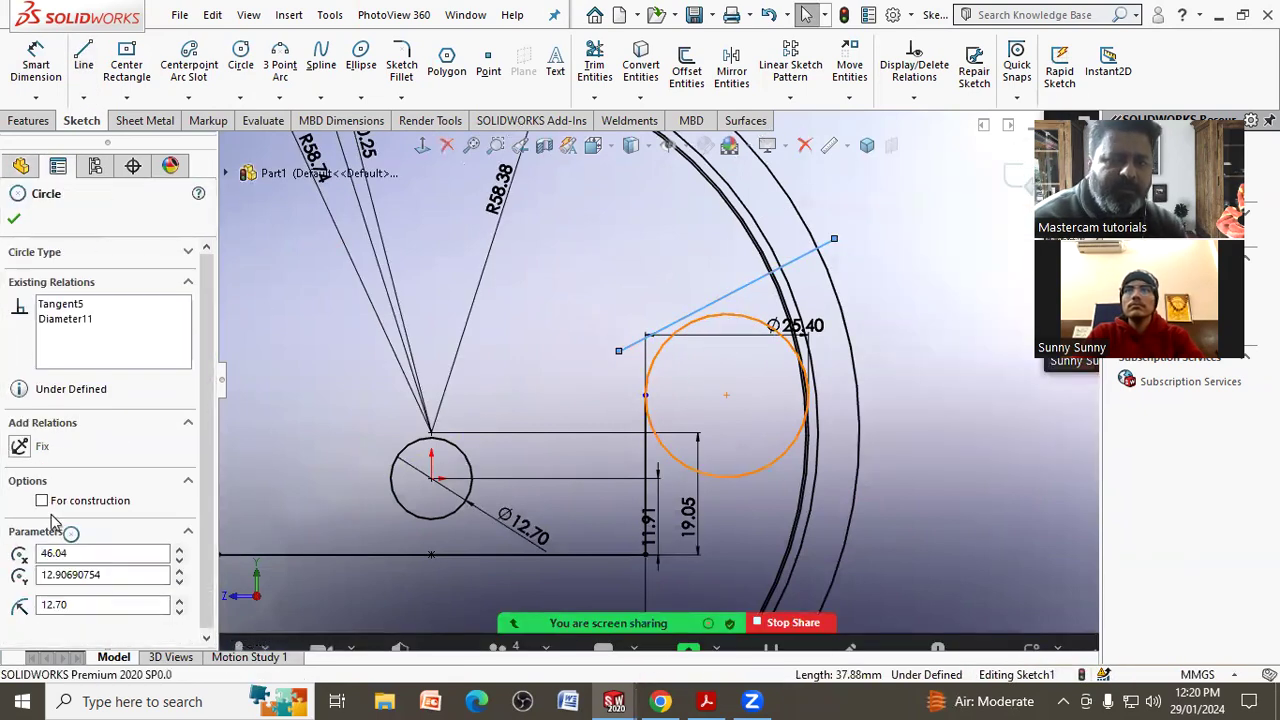
pyautogui.click(30, 522)
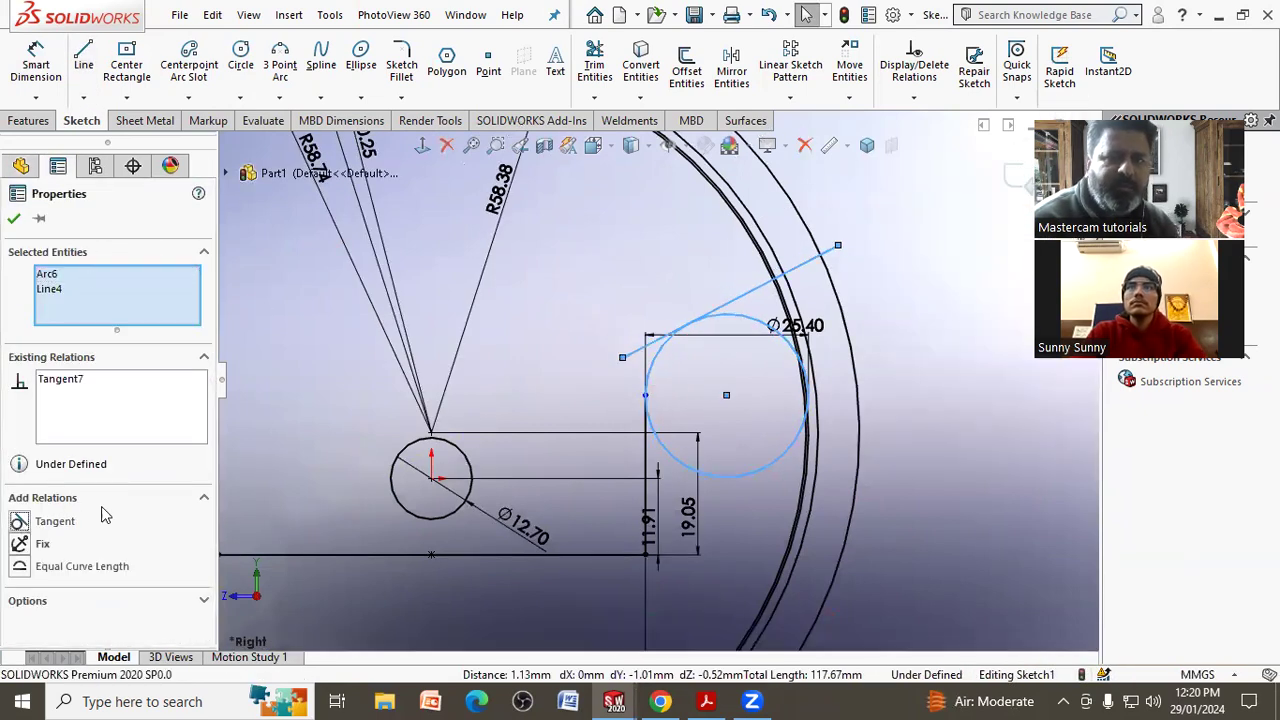
pyautogui.click(928, 364)
pyautogui.click(594, 60)
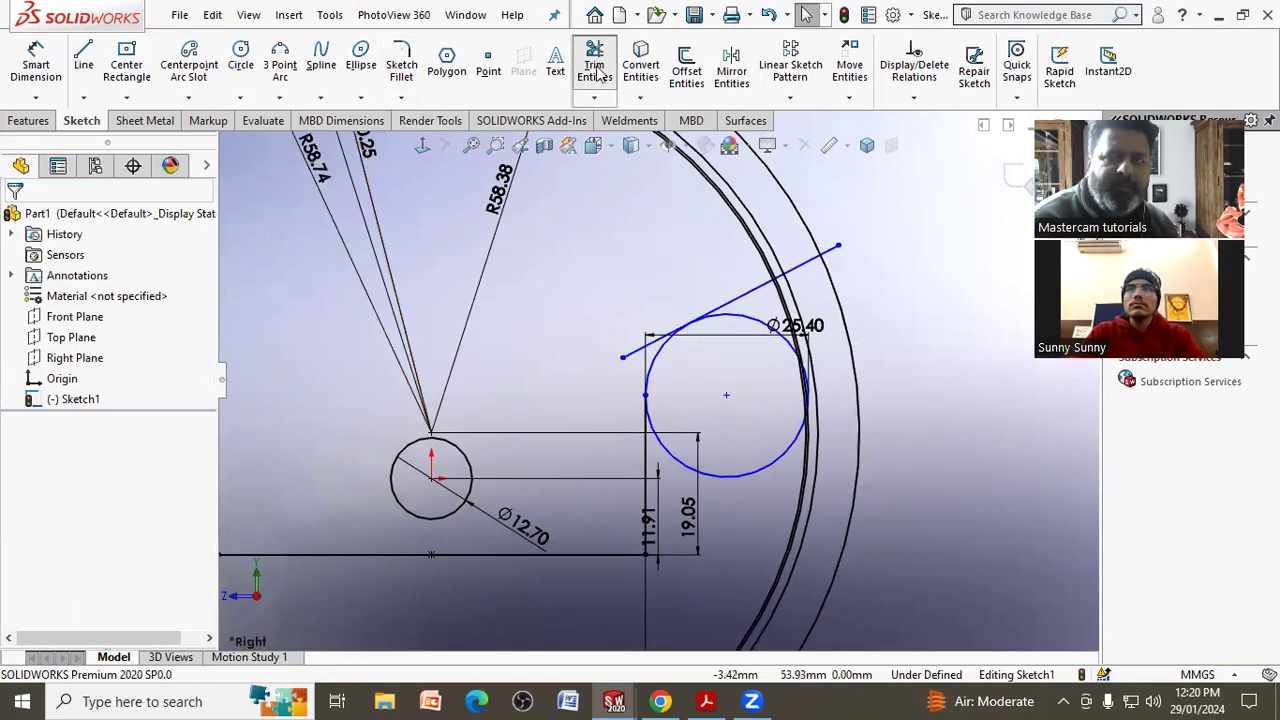
pyautogui.click(638, 349)
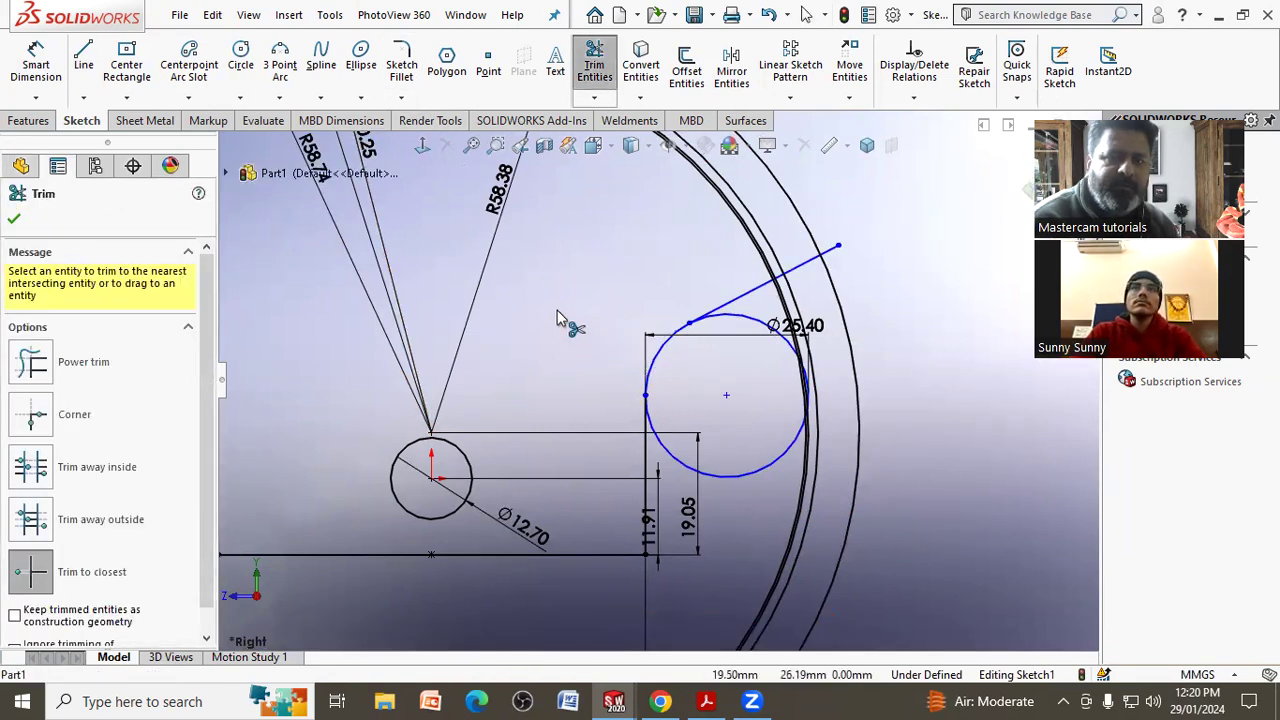
pyautogui.rightClick(557, 312)
pyautogui.click(571, 367)
# Add a 34° angle dimension to the slanted tangent line.
pyautogui.click(36, 65)
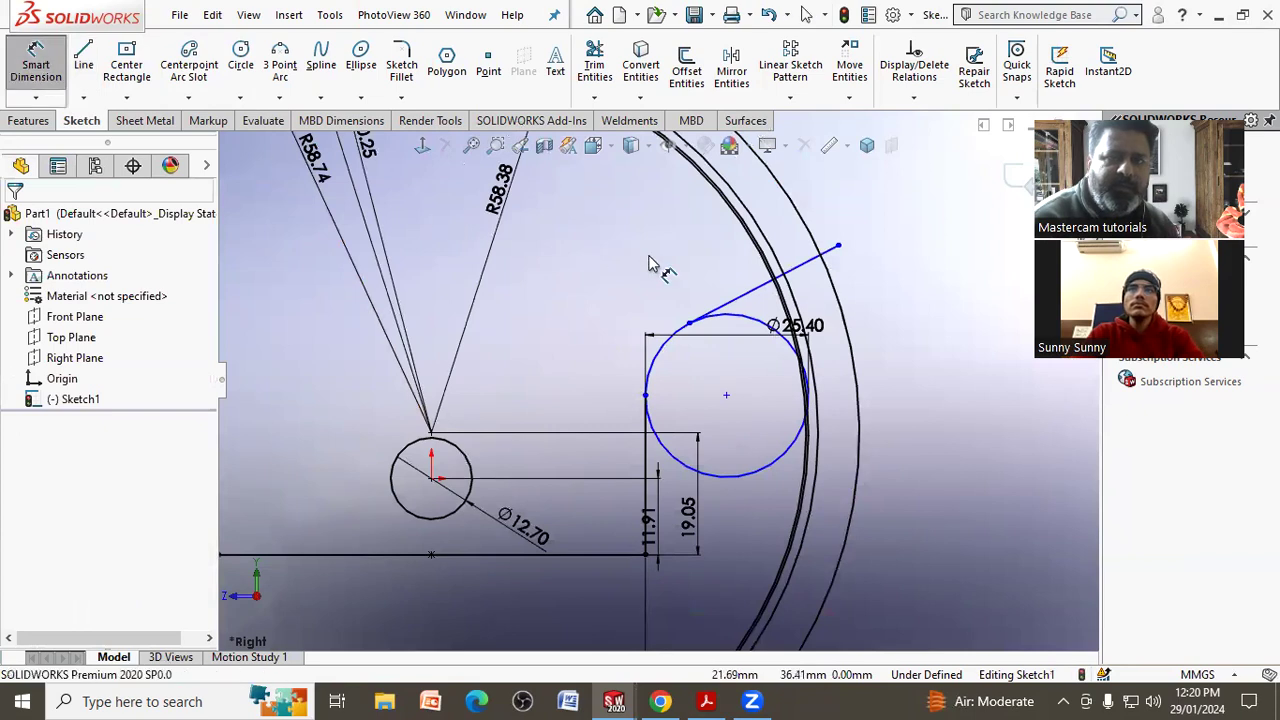
pyautogui.click(760, 285)
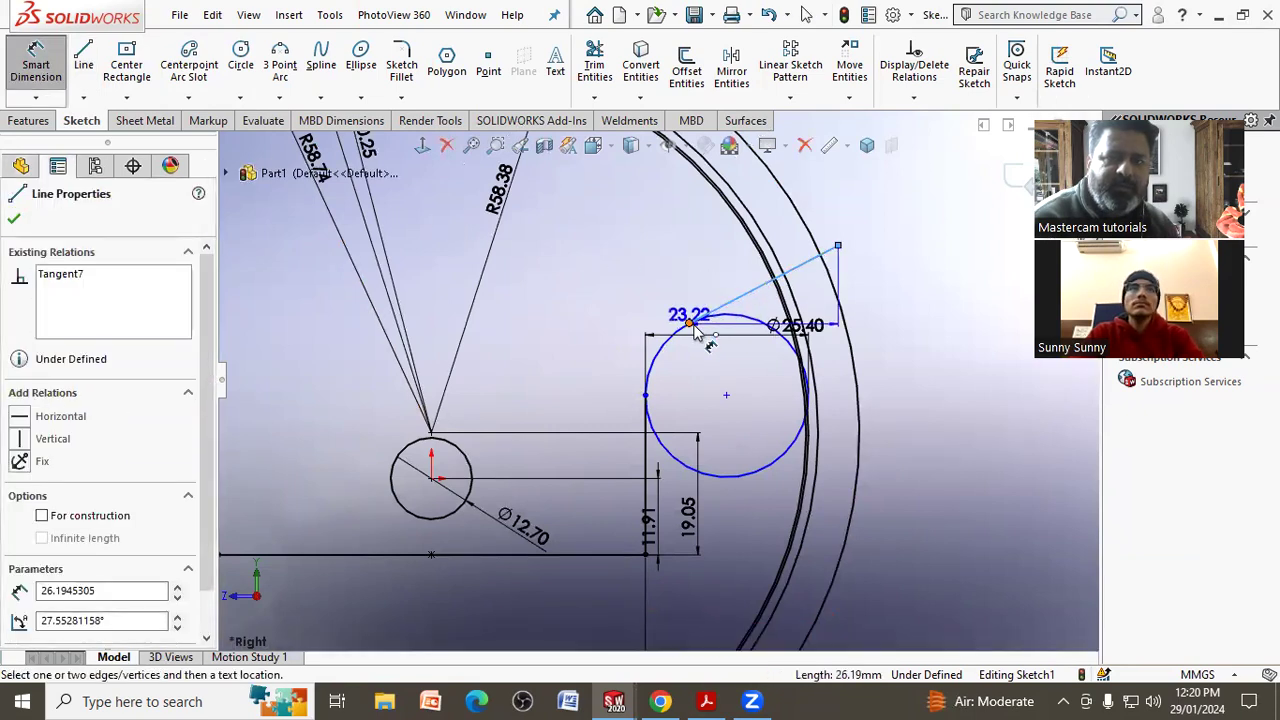
pyautogui.click(689, 322)
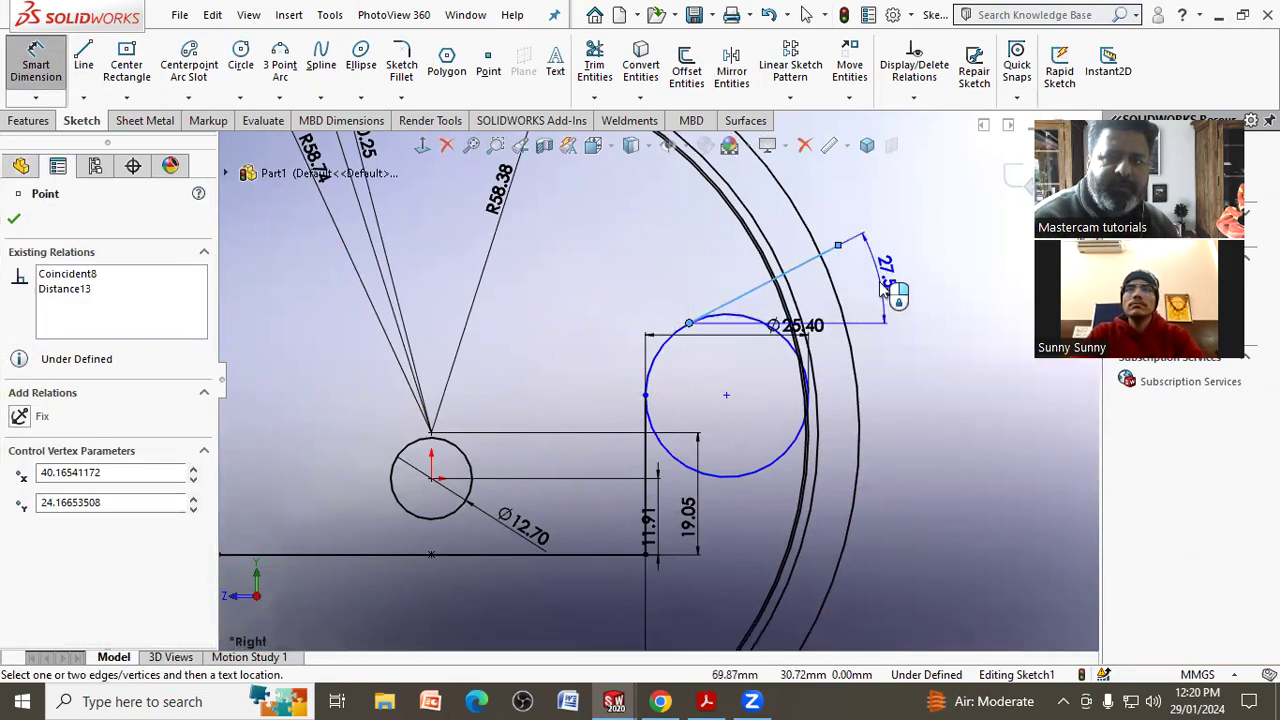
pyautogui.click(884, 285)
pyautogui.write('34')
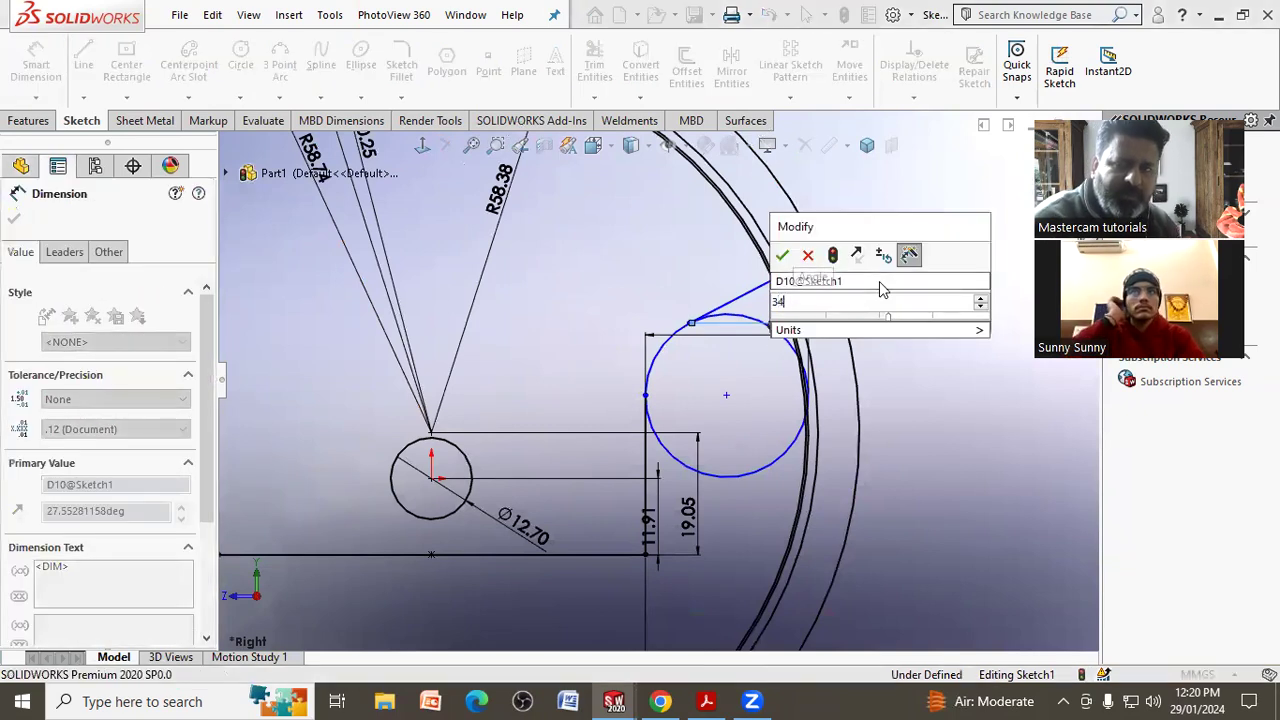
pyautogui.press('Return')
pyautogui.press('Escape')
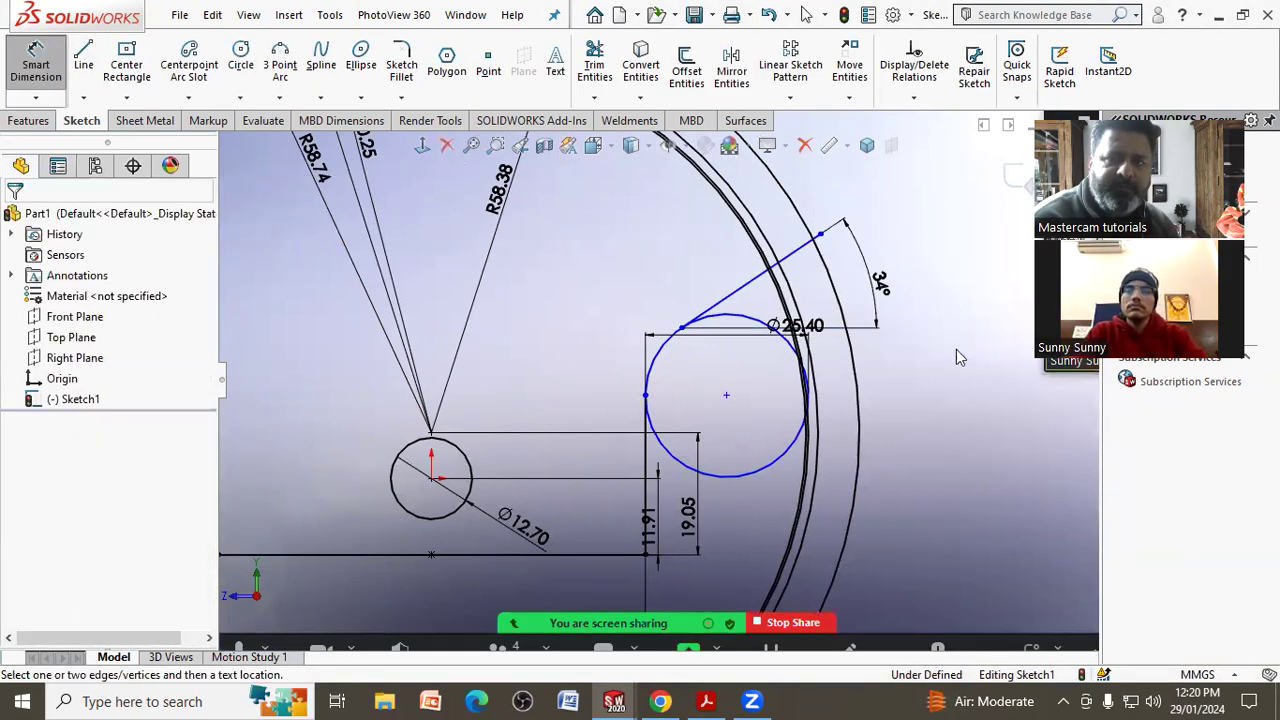
pyautogui.rightClick(958, 277)
pyautogui.click(1006, 337)
pyautogui.click(708, 701)
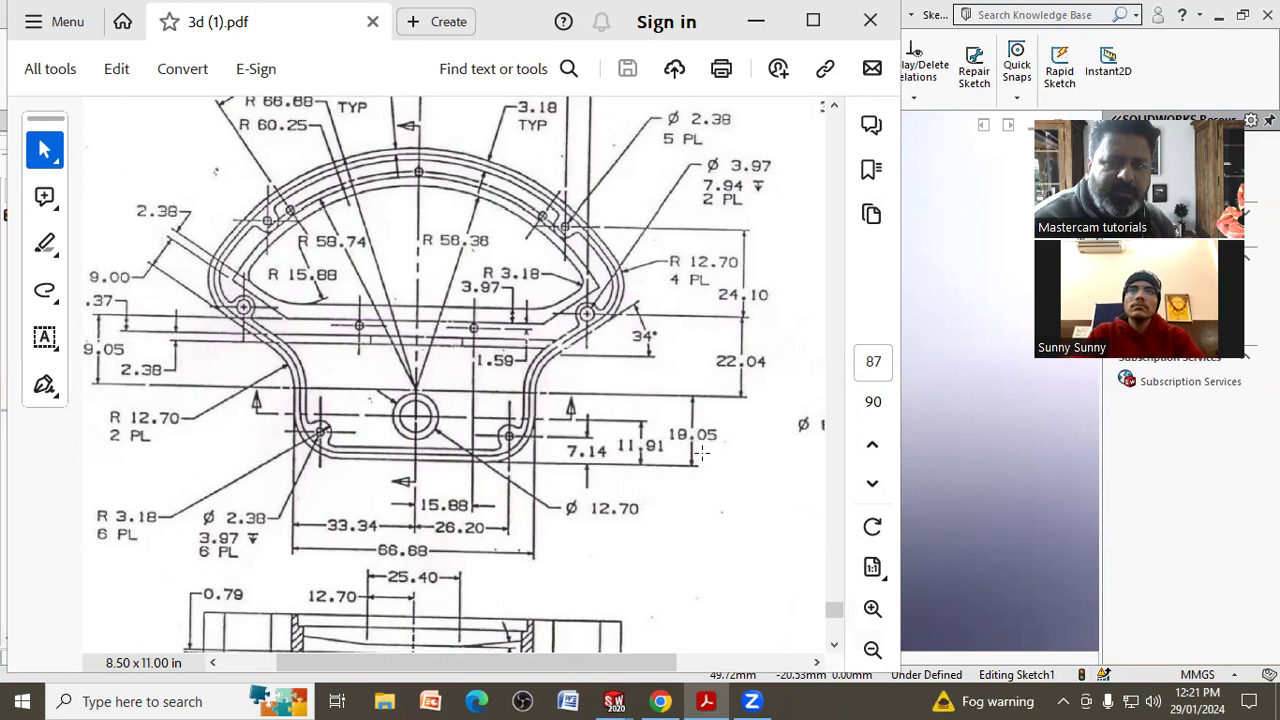
# Return to Sketch1 showing the Ø25.40 circle and its 34° tangent line.
pyautogui.click(960, 400)
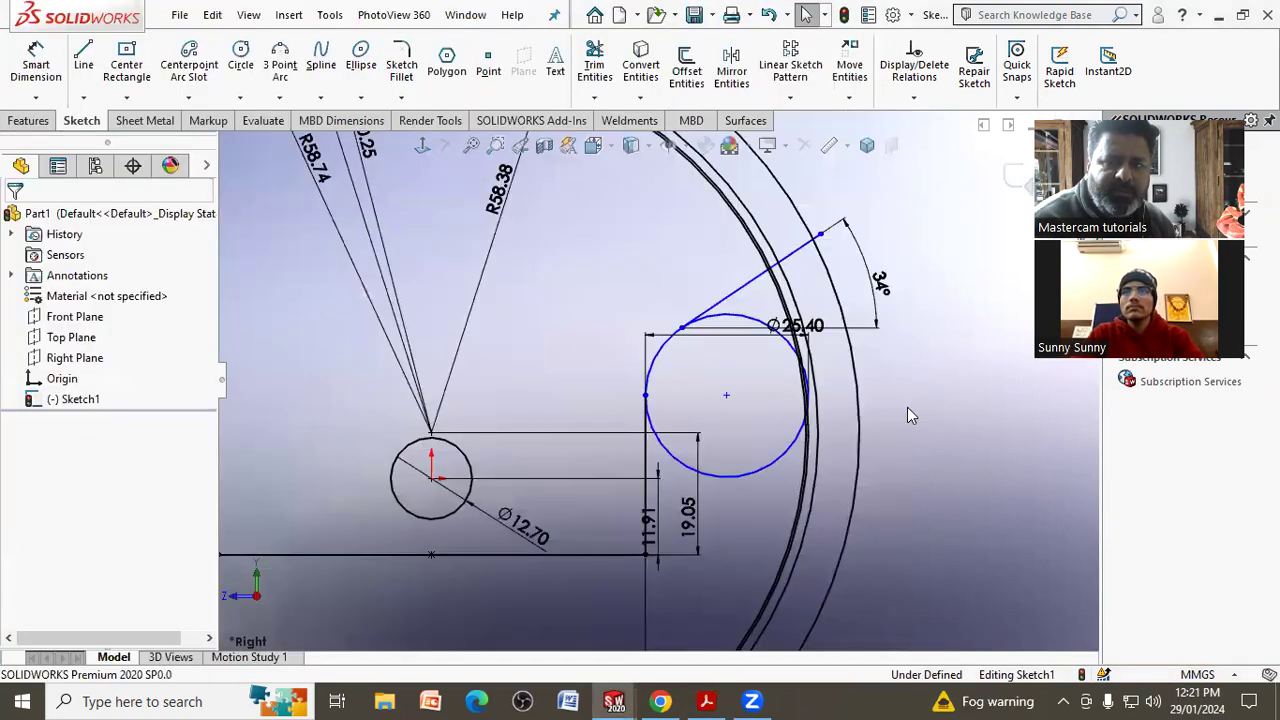
# Make the Ø25.40 circle's left point horizontal with the Ø12.70 circle's top, then verify in the PDF.
pyautogui.click(646, 396)
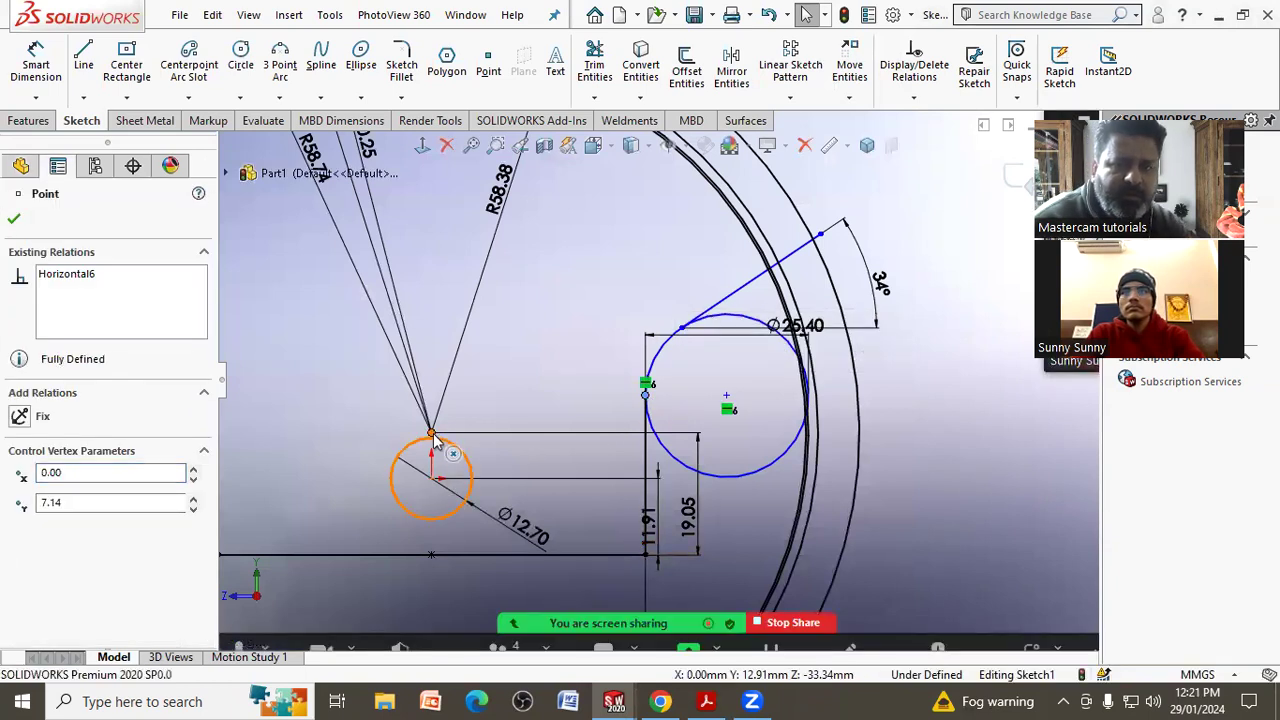
pyautogui.keyDown('ctrl'); pyautogui.click(432, 436); pyautogui.keyUp('ctrl')
pyautogui.click(22, 523)
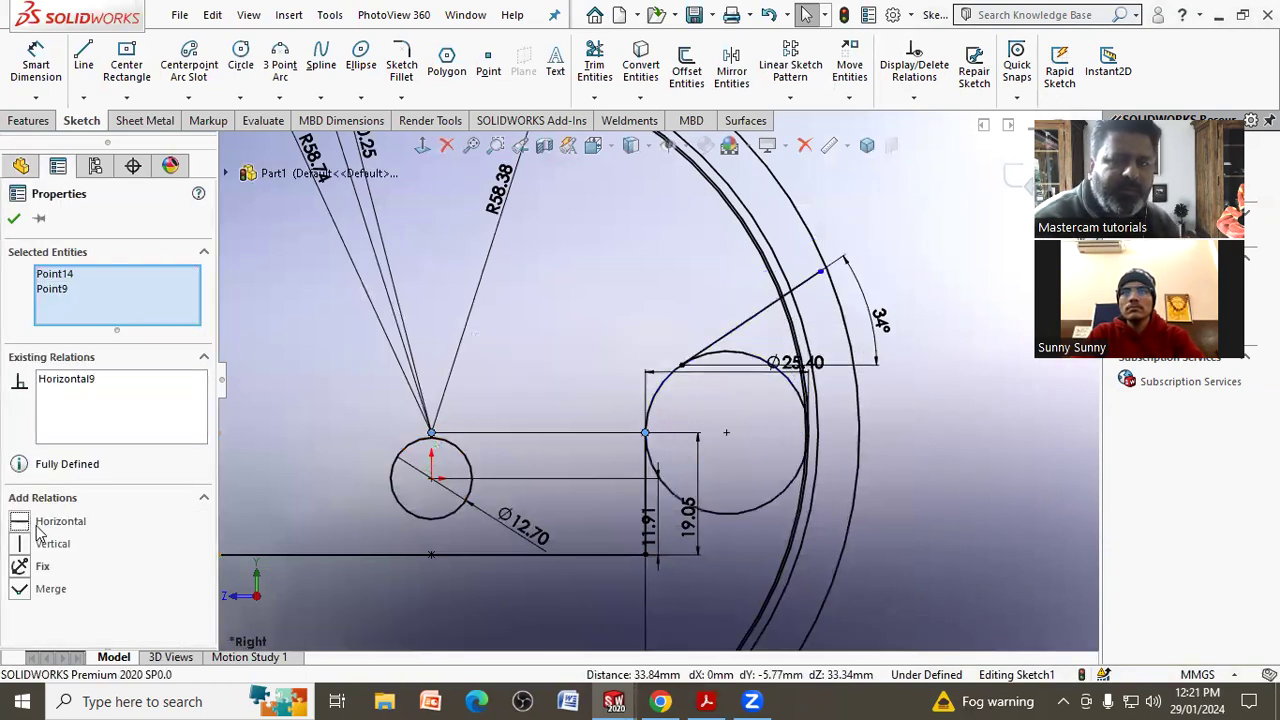
pyautogui.click(978, 421)
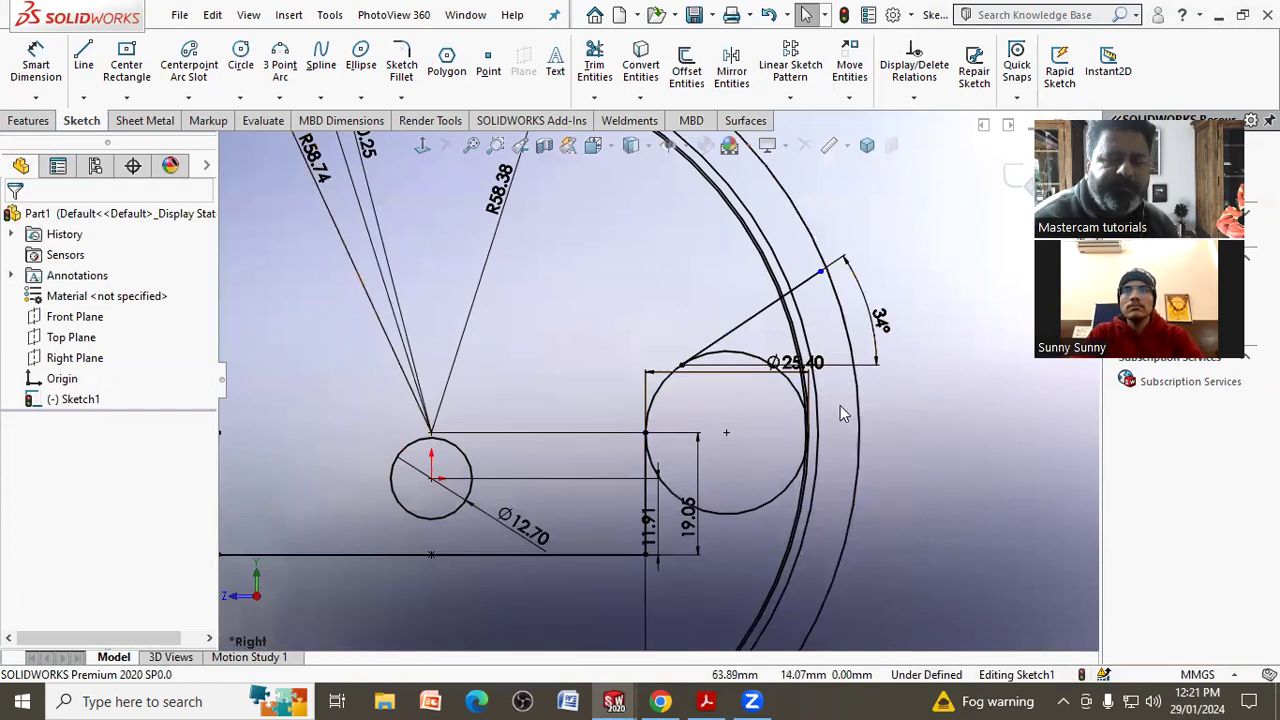
pyautogui.click(716, 699)
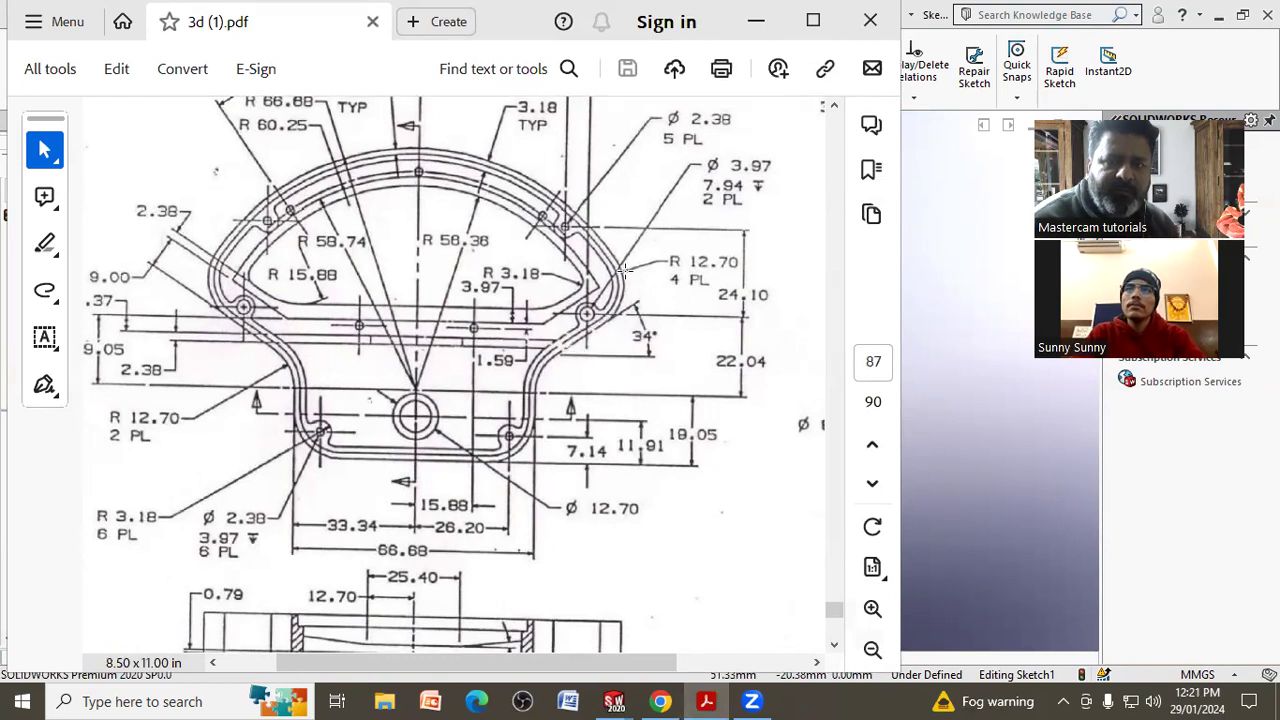
pyautogui.click(920, 356)
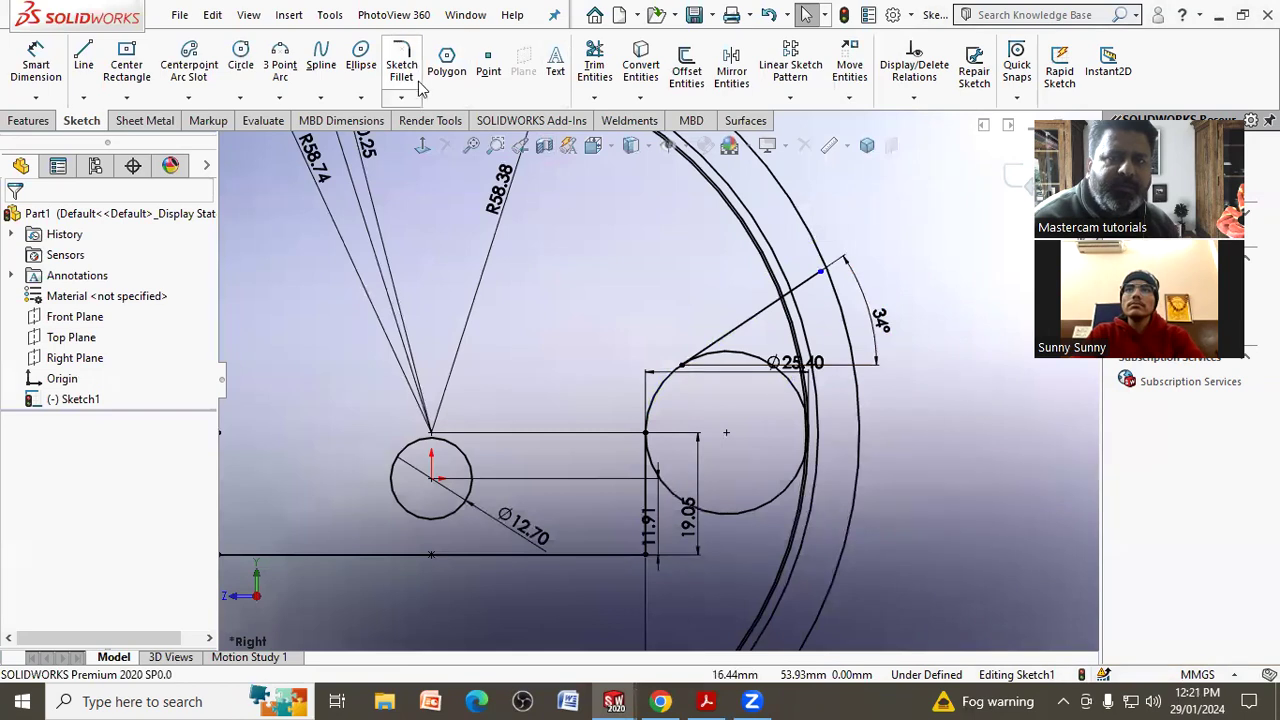
# Extend the 34° slanted line so its endpoint meets the outer arc.
pyautogui.click(597, 101)
pyautogui.click(622, 121)
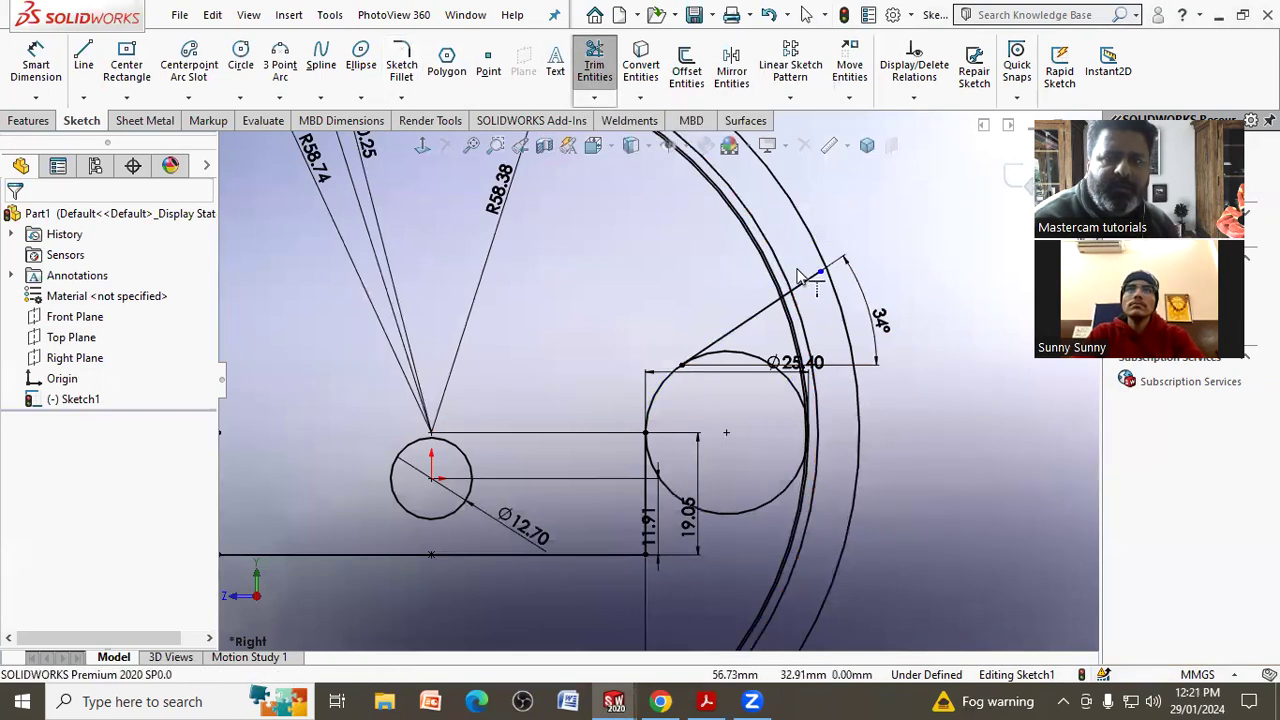
pyautogui.moveTo(817, 271); pyautogui.dragTo(828, 266)
pyautogui.click(617, 310)
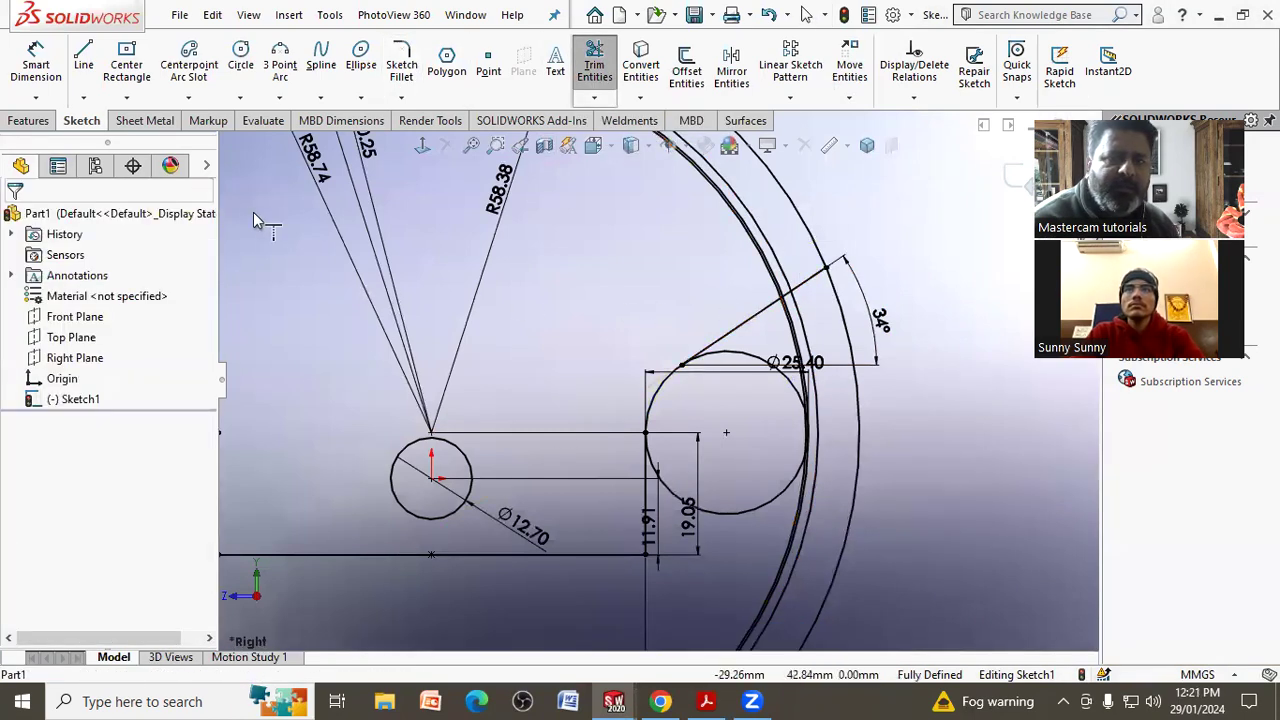
pyautogui.rightClick(252, 255)
pyautogui.scroll(3, 446, 298)
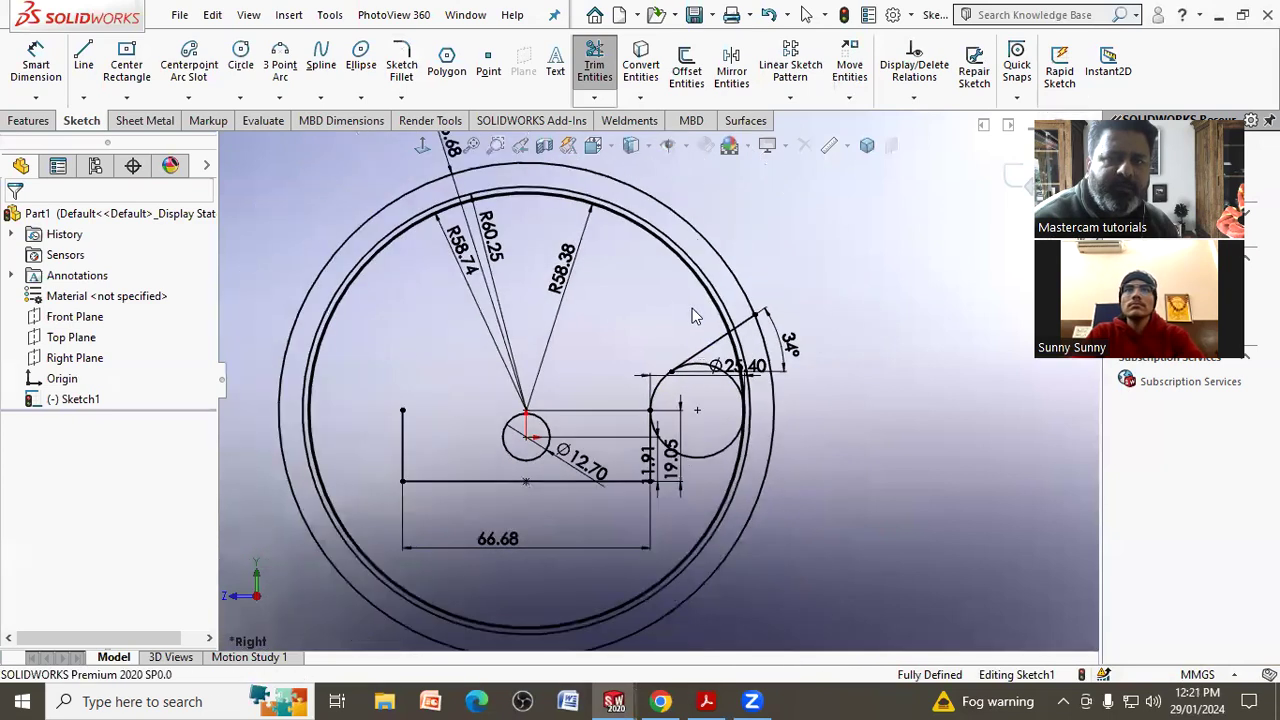
pyautogui.press('Escape')
pyautogui.scroll(-2, 626, 439)
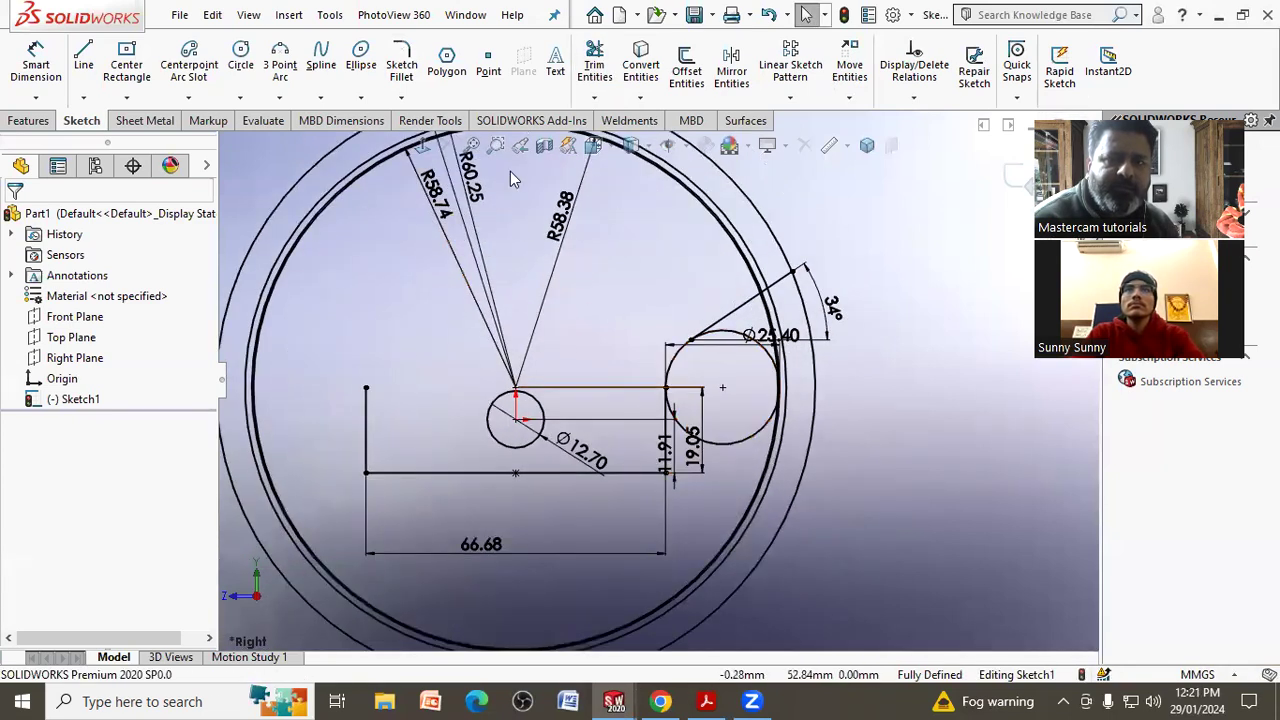
# Trim the unwanted part of the Ø25.40 circle, leaving an arc joining the vertical and 34° lines.
pyautogui.click(594, 62)
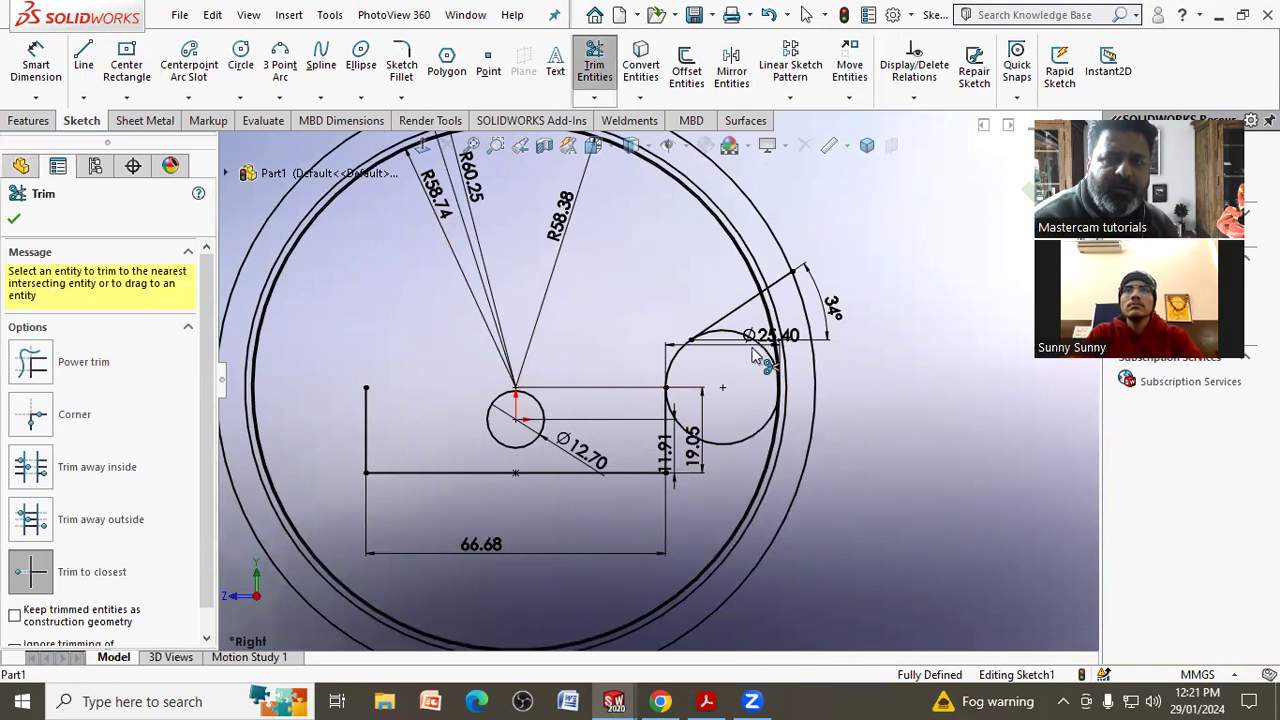
pyautogui.scroll(-3, 720, 352)
pyautogui.scroll(-3, 703, 360)
pyautogui.scroll(-2, 780, 352)
pyautogui.scroll(-1, 786, 351)
pyautogui.scroll(2, 800, 410)
pyautogui.scroll(1, 677, 468)
pyautogui.scroll(-2, 707, 480)
pyautogui.click(719, 461)
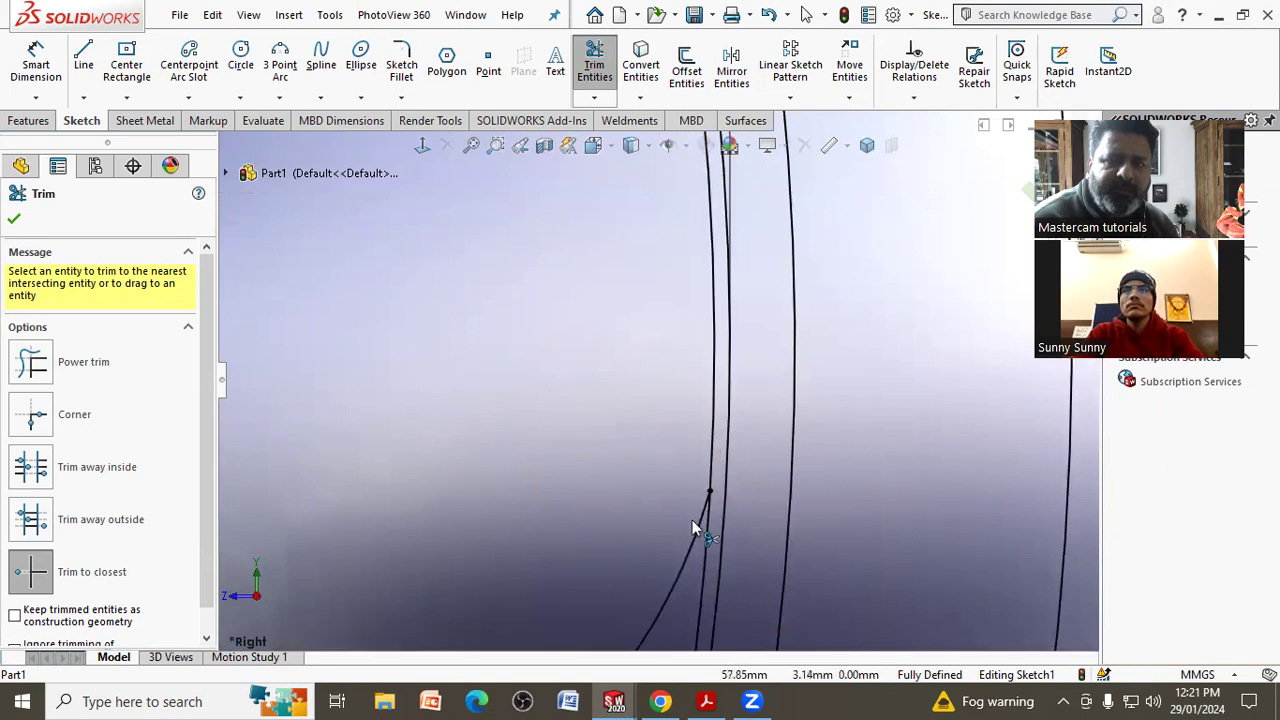
pyautogui.scroll(1, 698, 528)
pyautogui.scroll(2, 690, 440)
pyautogui.scroll(2, 677, 434)
pyautogui.scroll(2, 603, 380)
pyautogui.scroll(-1, 540, 386)
pyautogui.scroll(-1, 510, 365)
pyautogui.press('Escape')
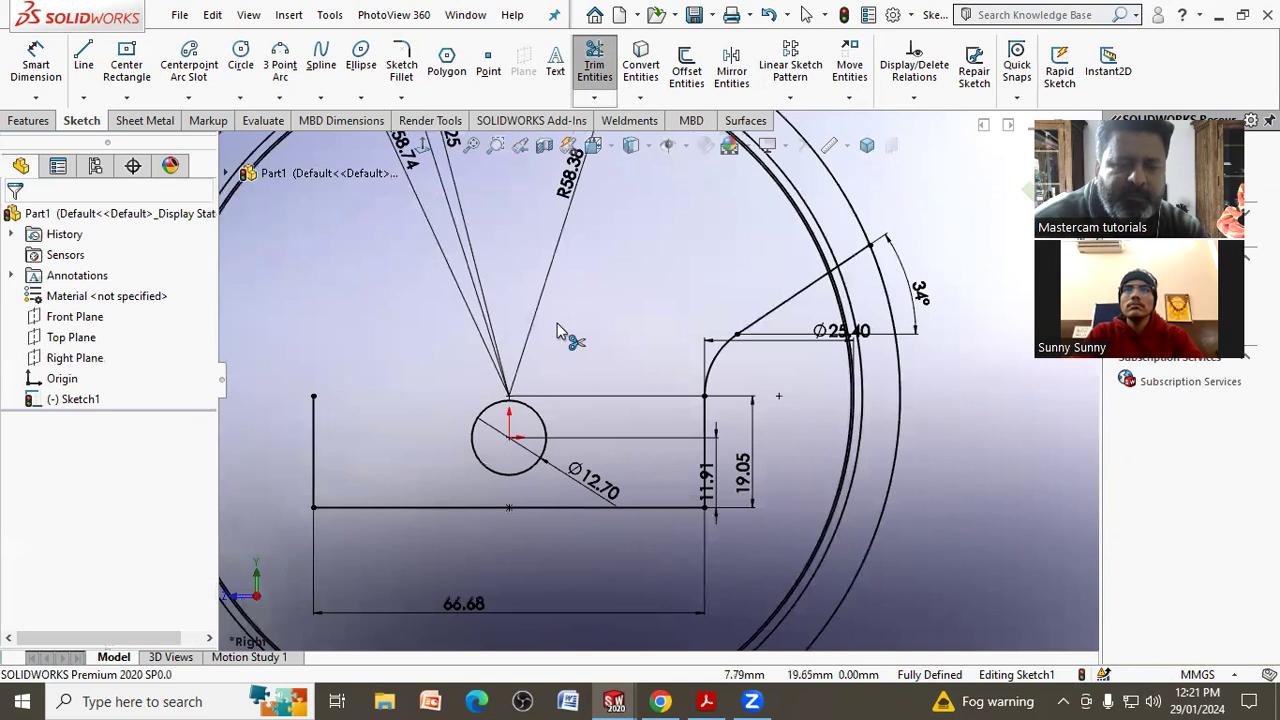
pyautogui.scroll(1, 624, 281)
pyautogui.scroll(1, 610, 283)
pyautogui.scroll(1, 595, 283)
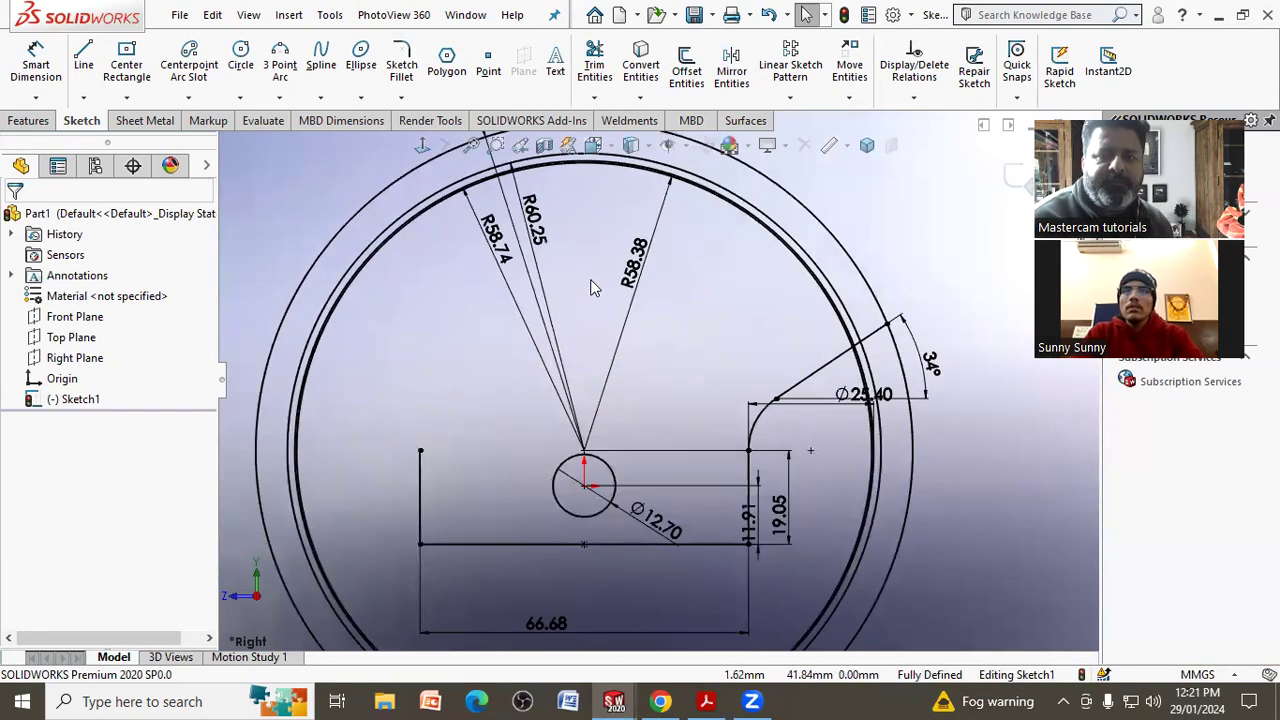
# Draw a vertical construction centreline from the top of the hole down to the bottom line.
pyautogui.click(84, 97)
pyautogui.click(124, 142)
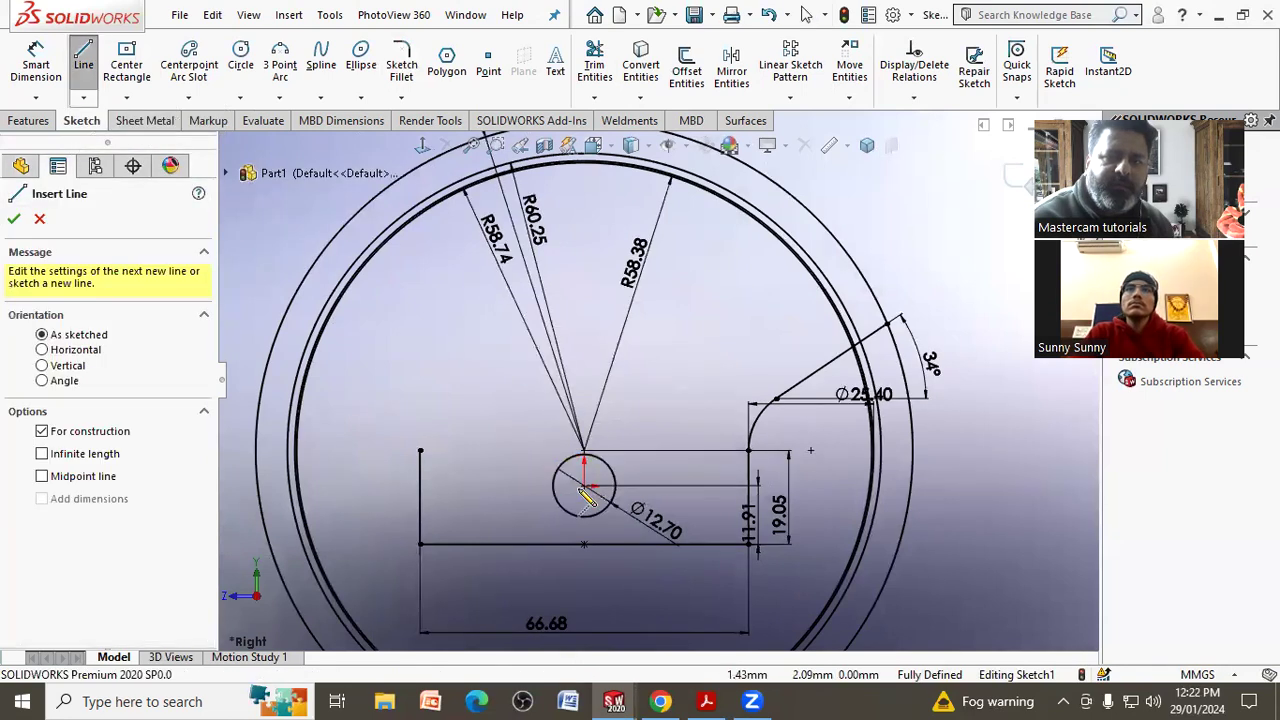
pyautogui.click(584, 451)
pyautogui.click(584, 545)
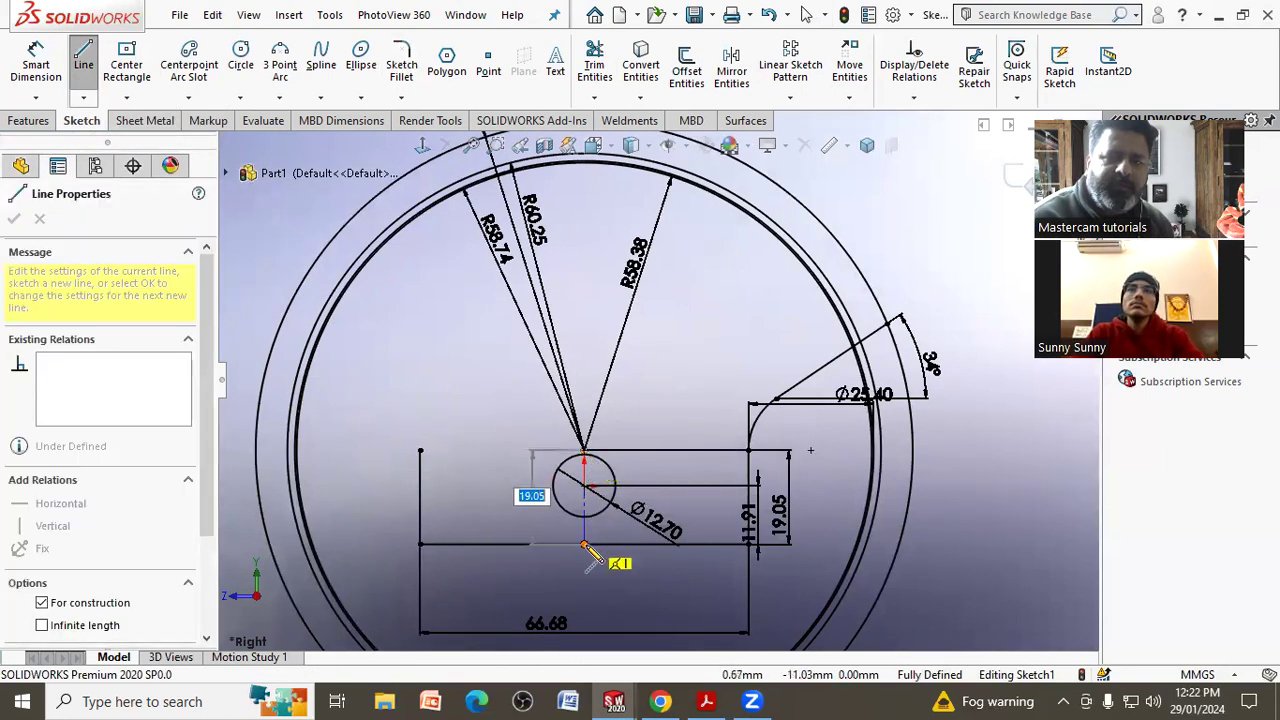
pyautogui.rightClick(586, 480)
pyautogui.click(622, 491)
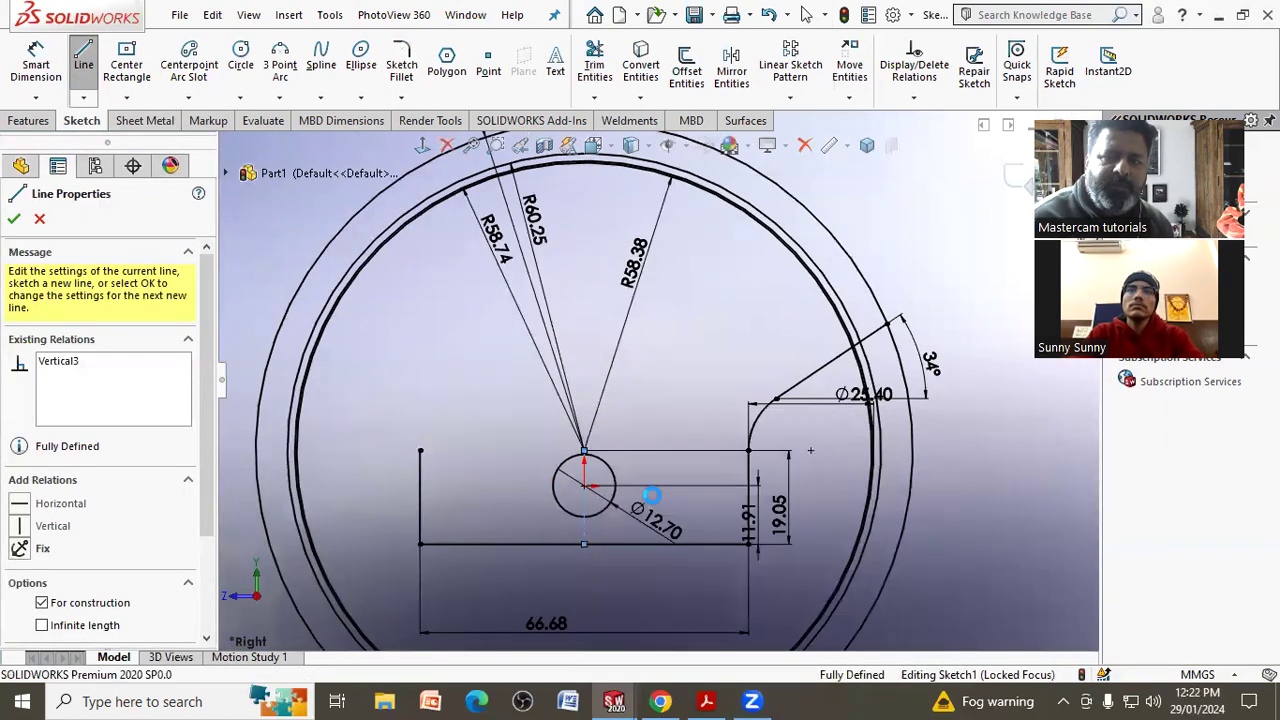
pyautogui.click(495, 238)
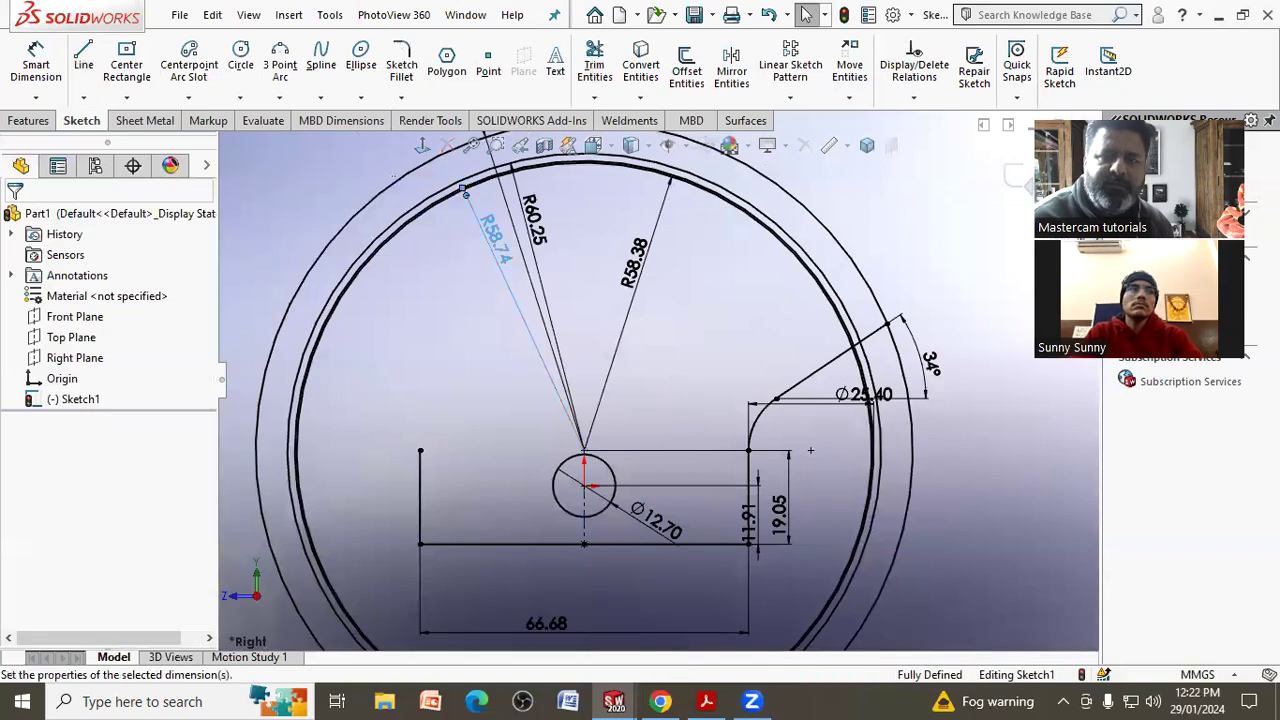
# Mirror the right 34° line and its corner arc about the centreline to the left side.
pyautogui.click(731, 66)
pyautogui.click(815, 372)
pyautogui.click(757, 432)
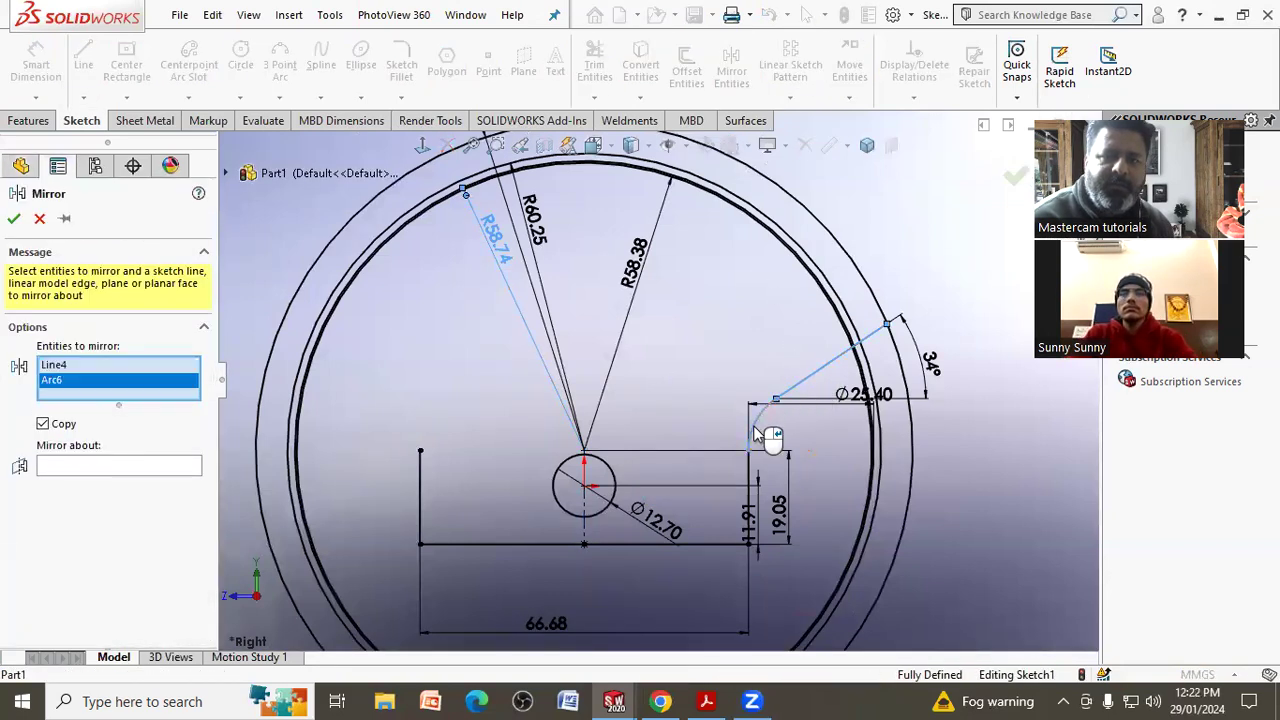
pyautogui.click(100, 466)
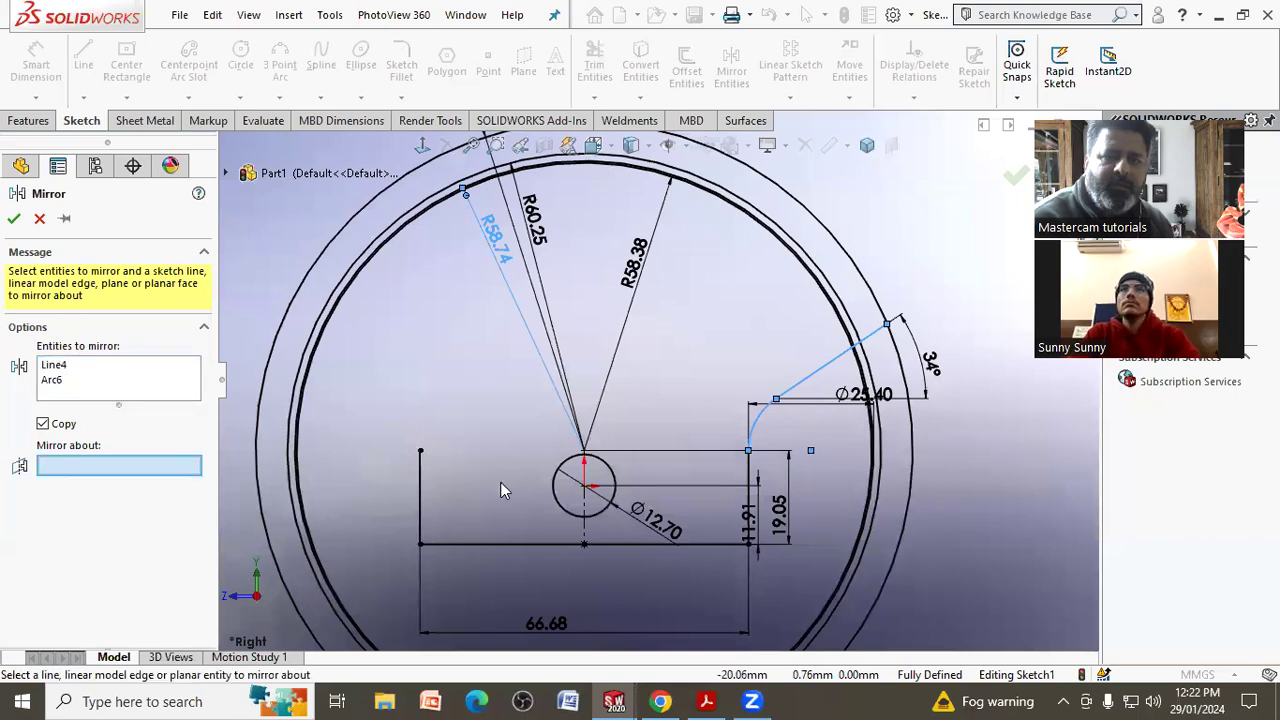
pyautogui.click(584, 515)
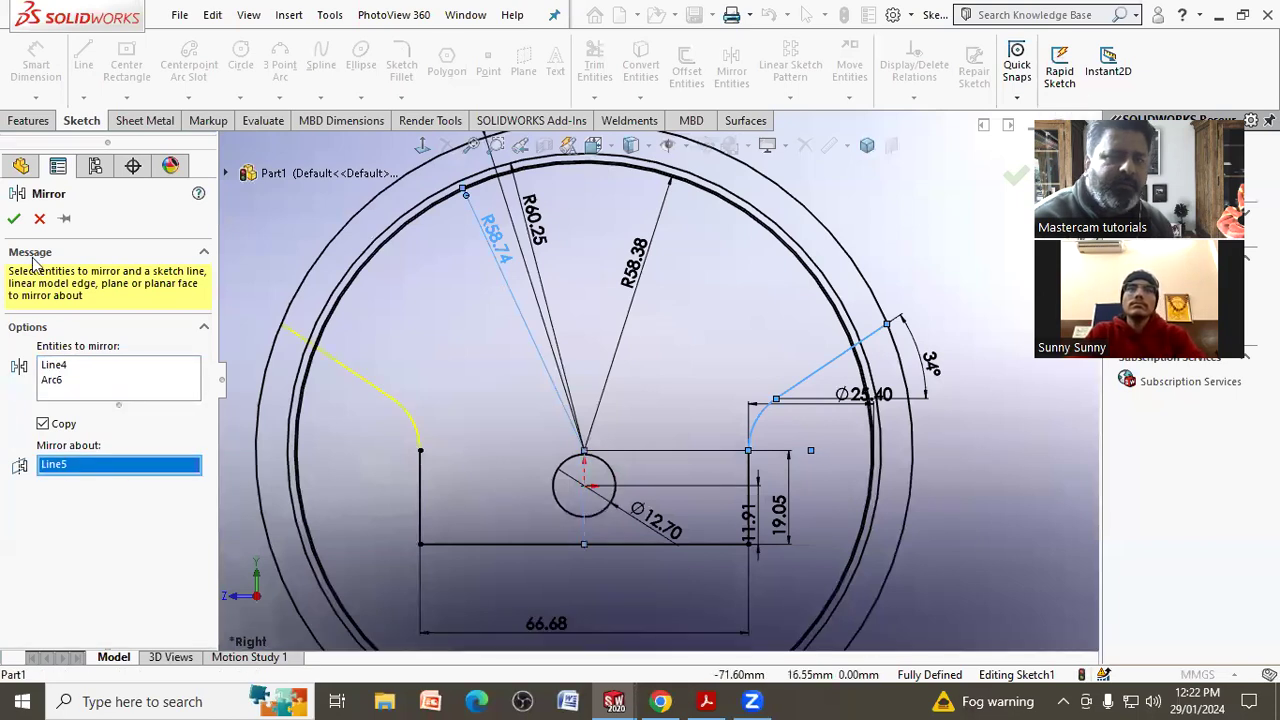
pyautogui.click(14, 218)
# Trim the bottom portions of the outer circle and both inner circles, keeping their upper arcs.
pyautogui.press('f')
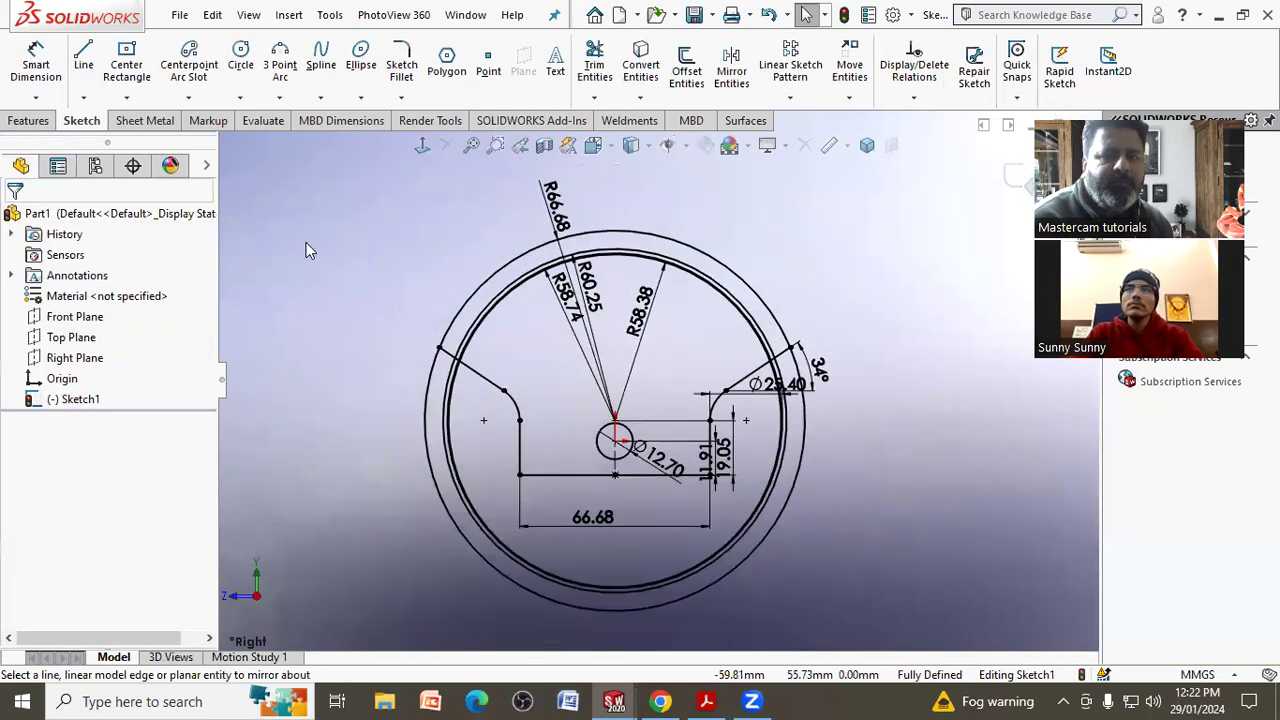
pyautogui.scroll(-2, 422, 334)
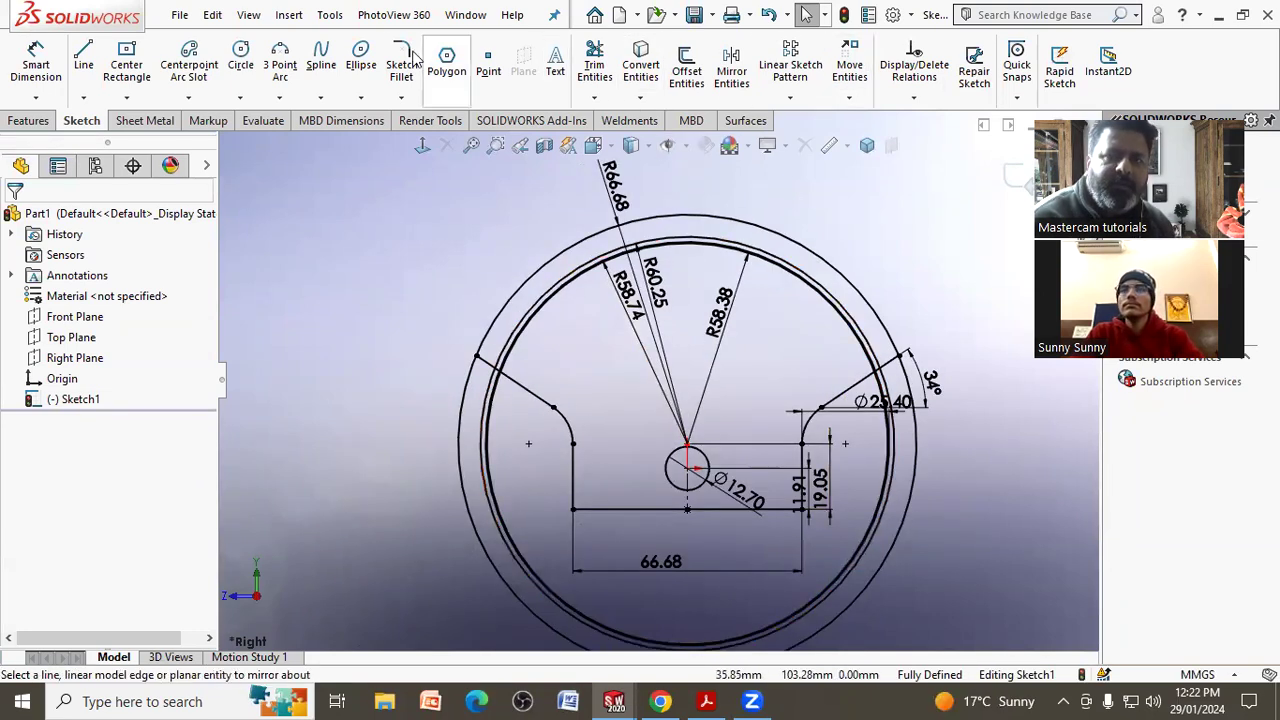
pyautogui.click(594, 65)
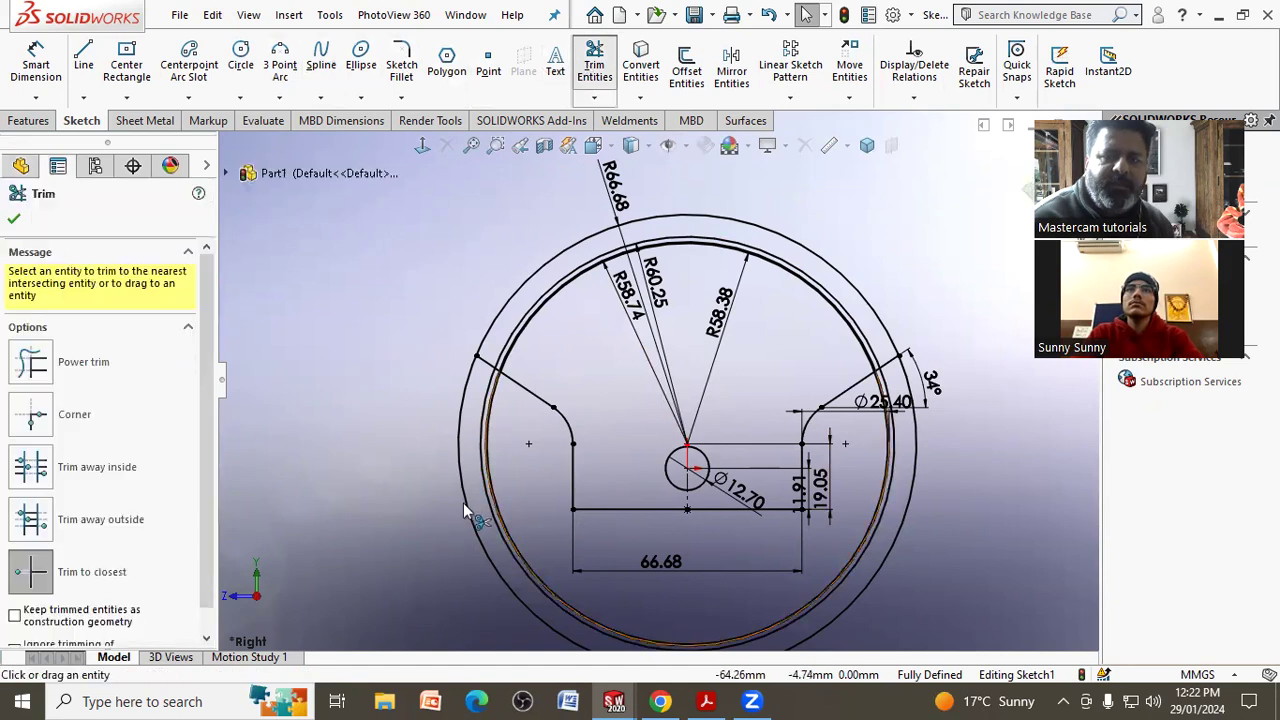
pyautogui.click(465, 495)
pyautogui.click(484, 500)
pyautogui.click(490, 497)
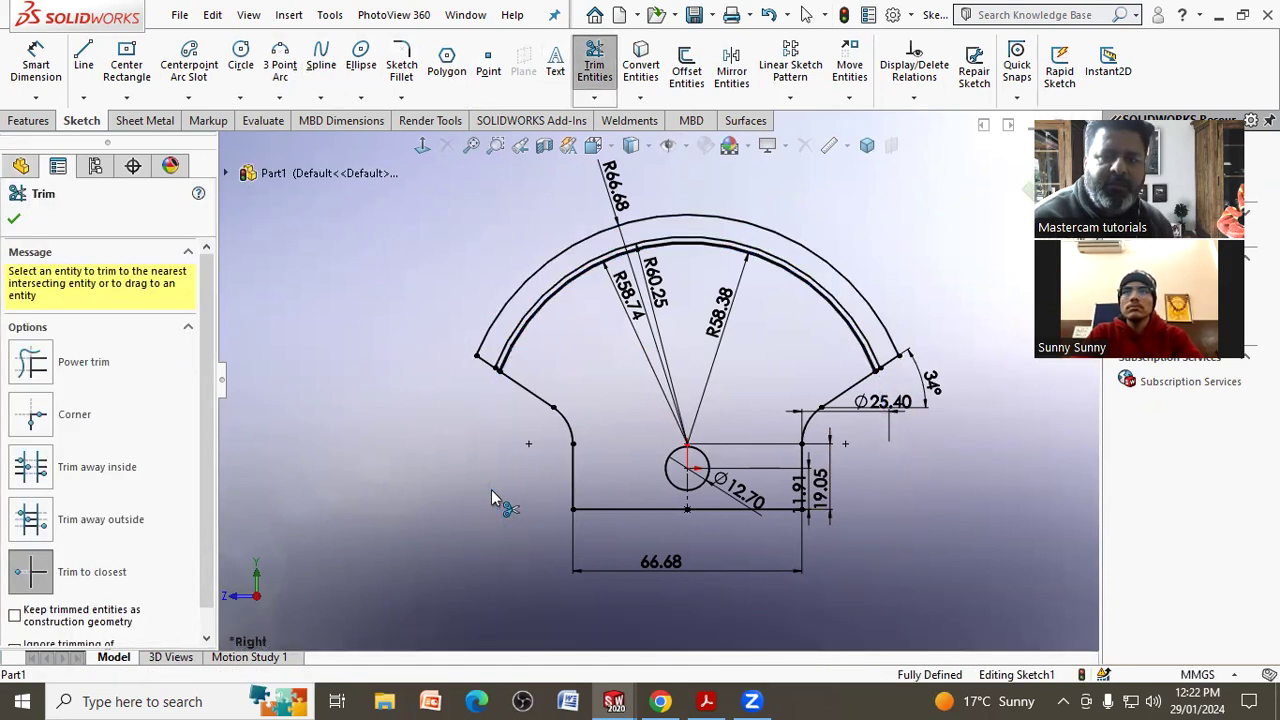
pyautogui.scroll(-1, 908, 270)
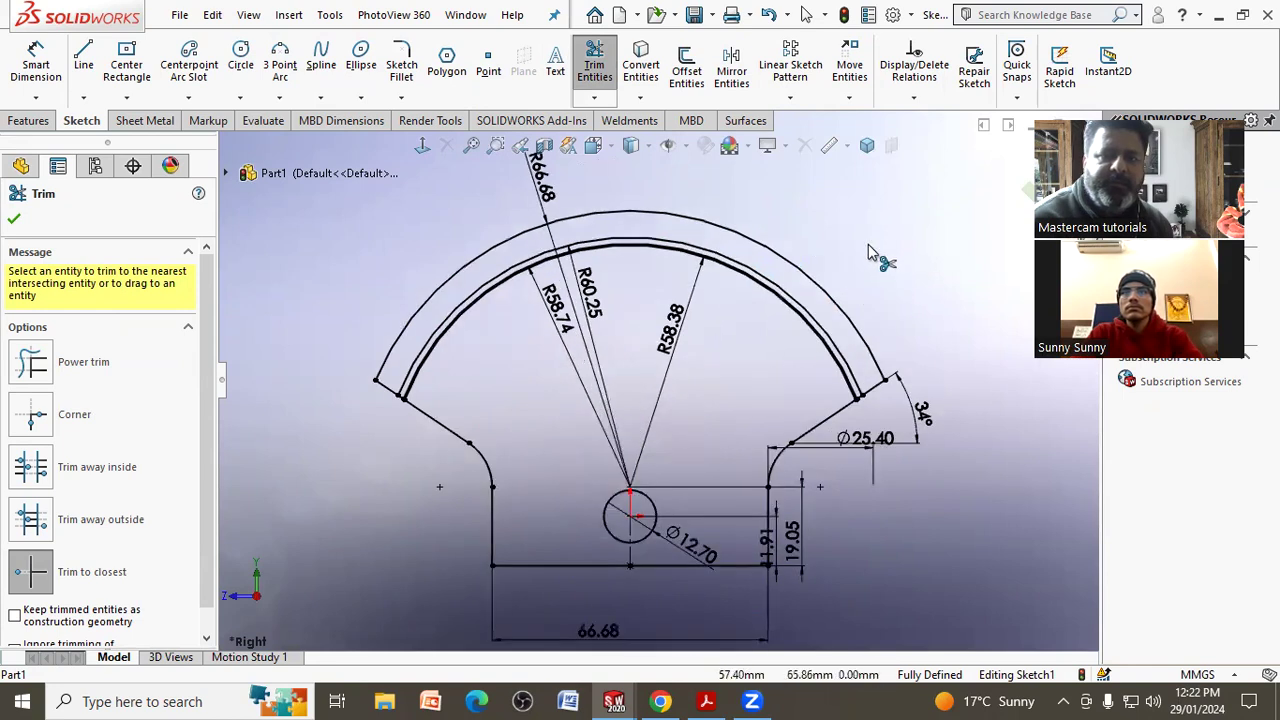
pyautogui.rightClick(868, 252)
pyautogui.click(908, 303)
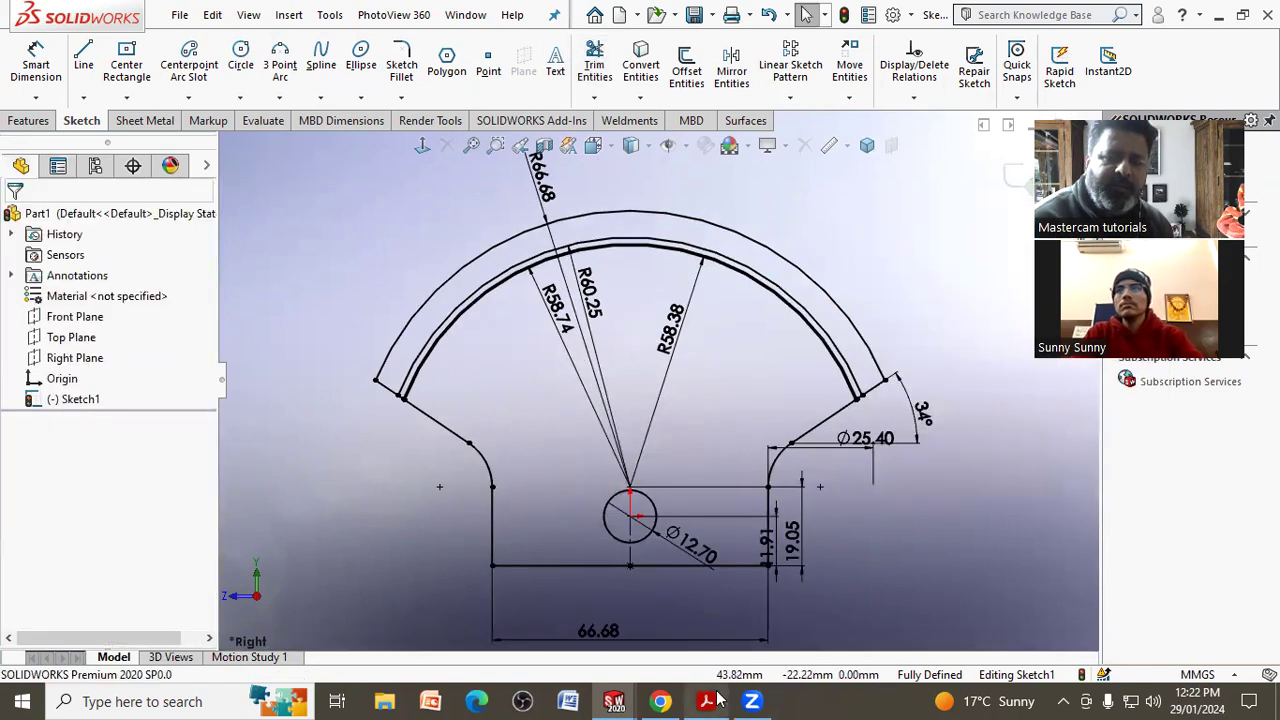
# Fillet both upper corners between the angled lines and outer arc at 12.70 mm, then recheck the PDF.
pyautogui.click(707, 700)
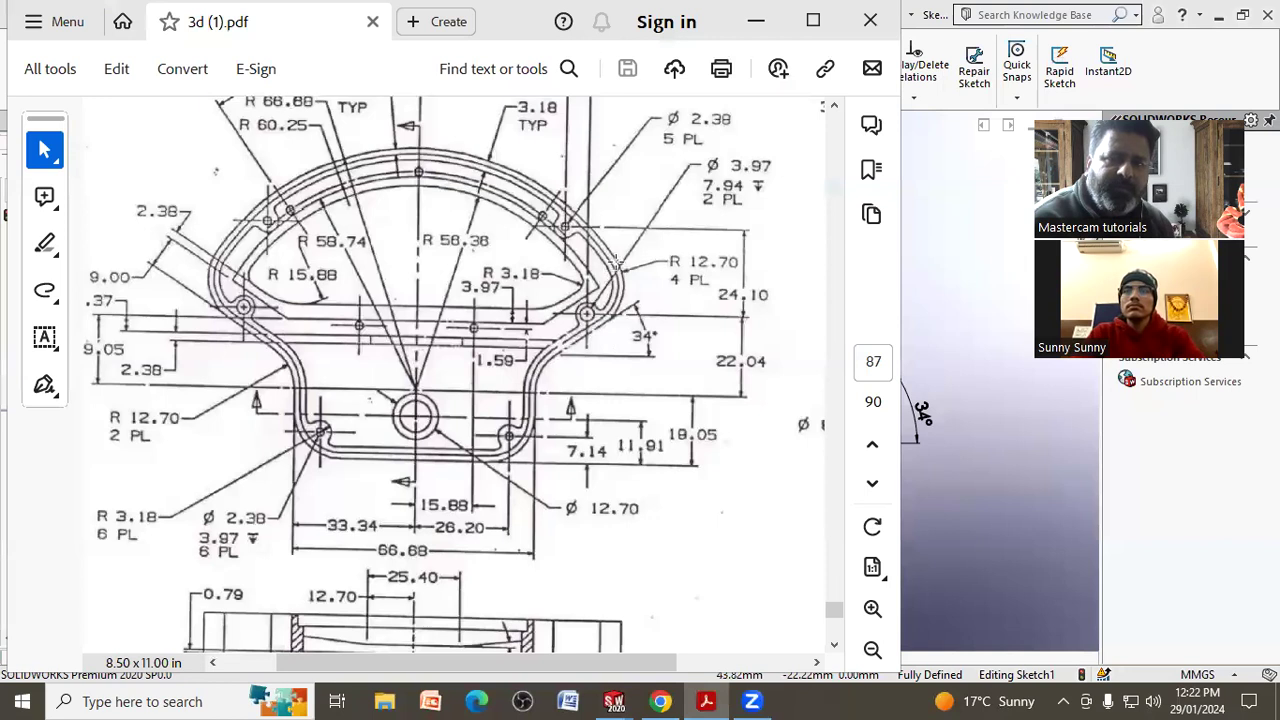
pyautogui.click(947, 347)
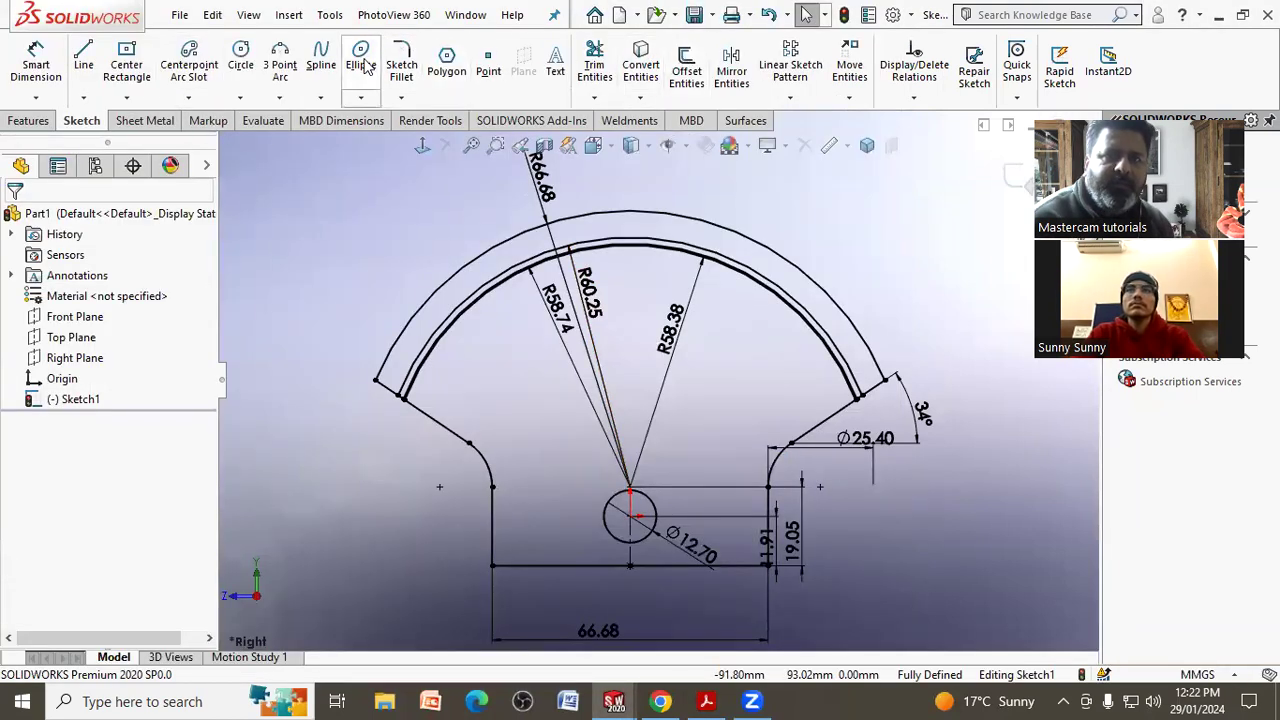
pyautogui.click(401, 63)
pyautogui.write('12.70mm')
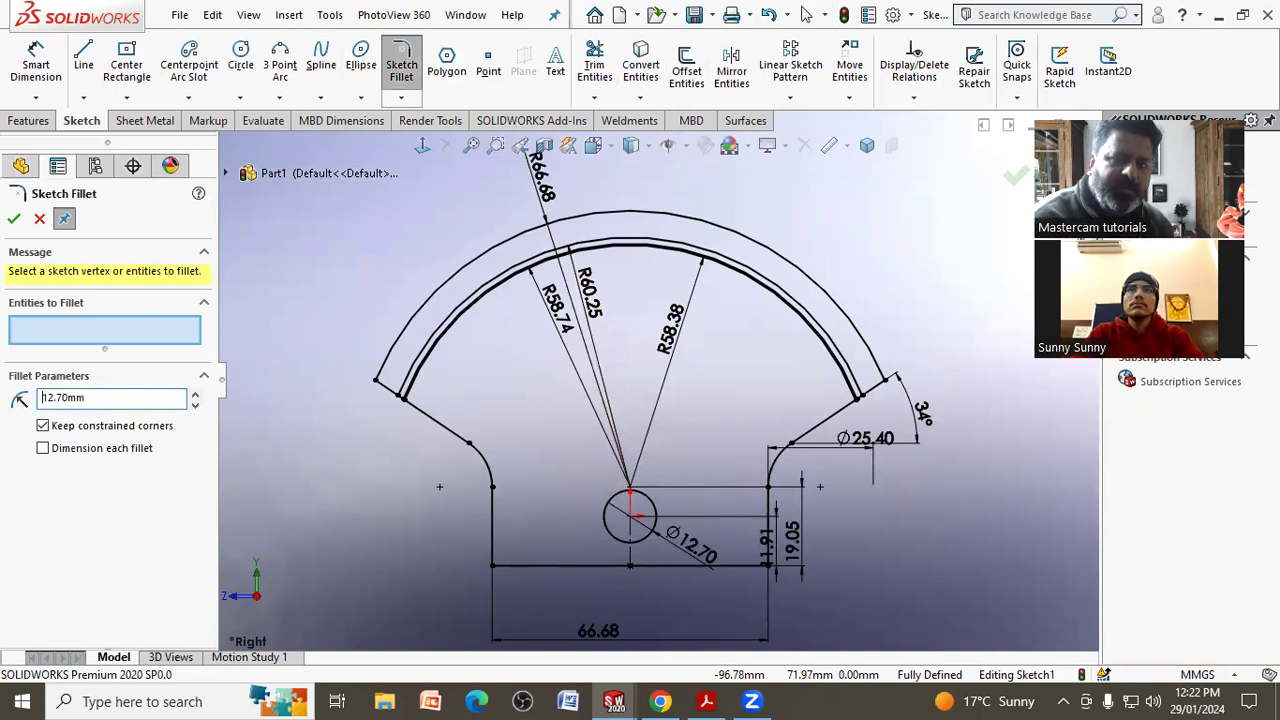
pyautogui.click(377, 382)
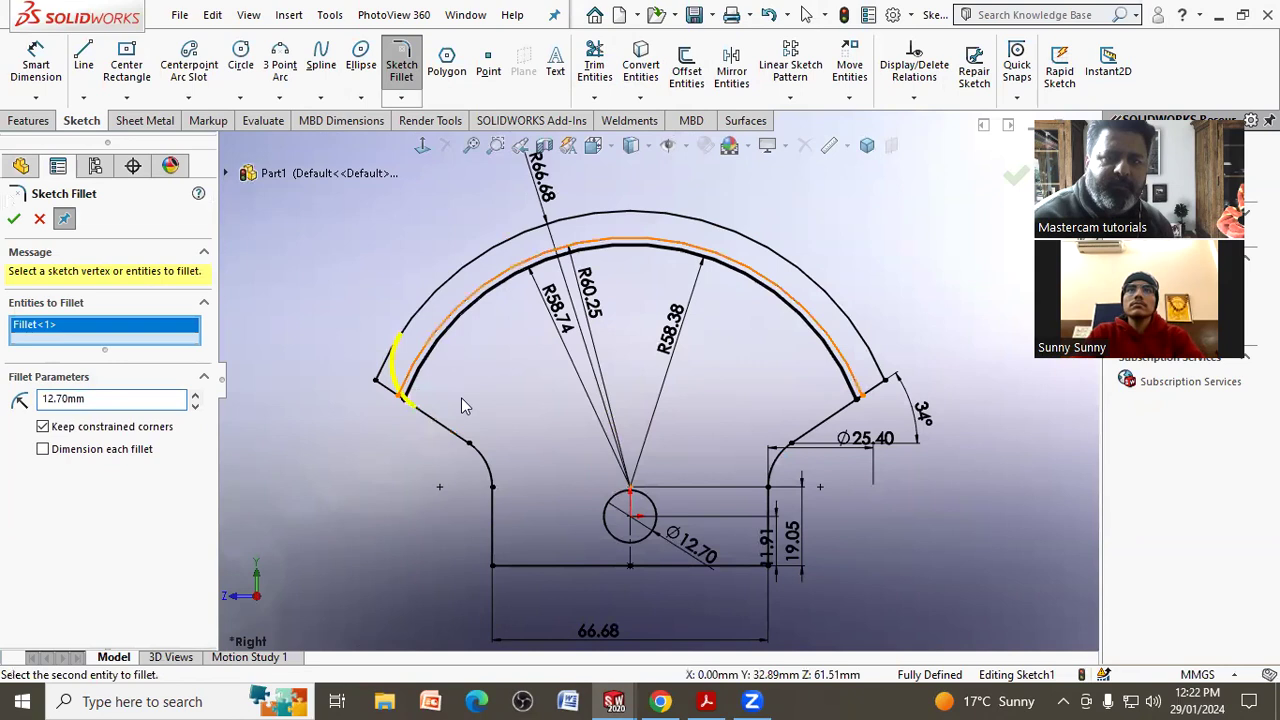
pyautogui.click(857, 399)
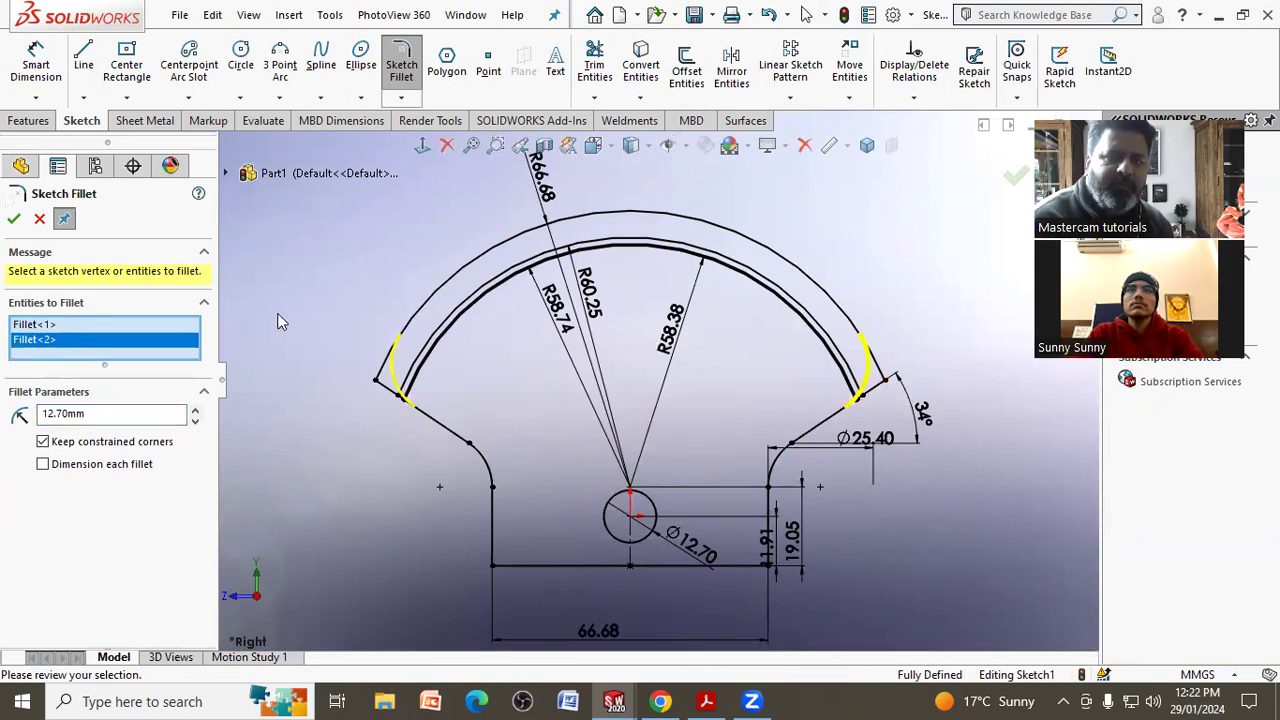
pyautogui.click(14, 219)
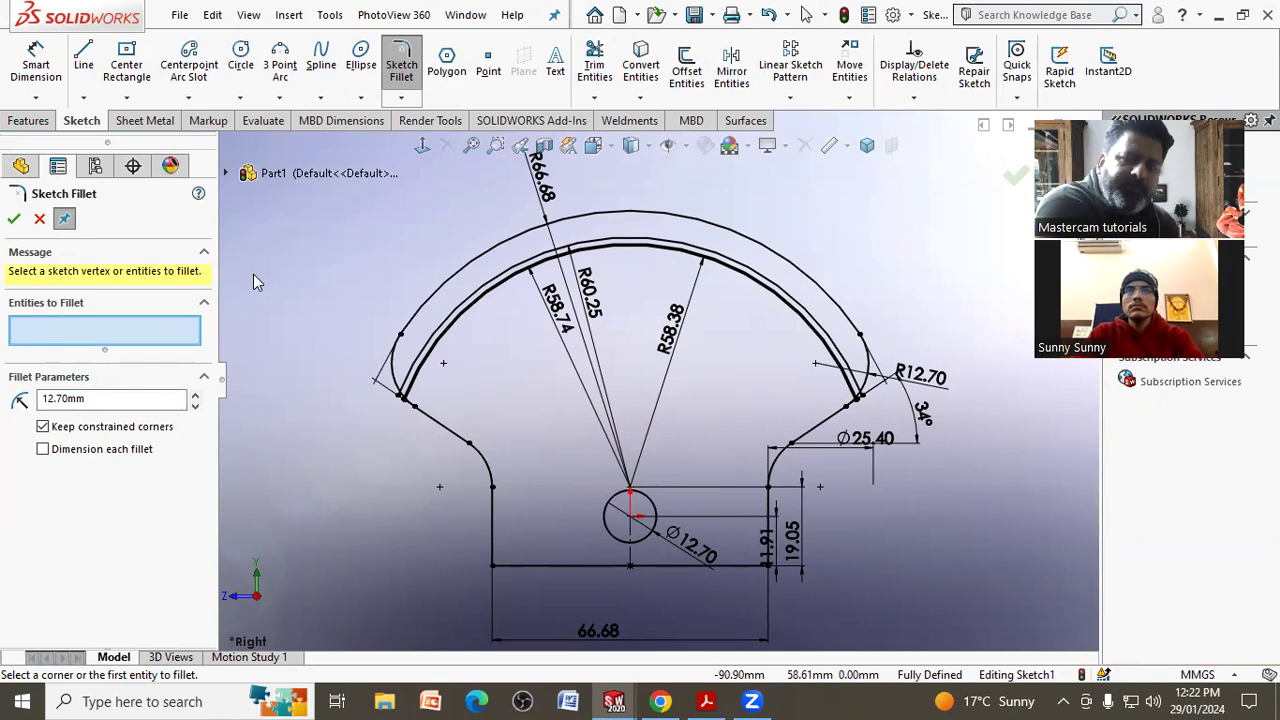
pyautogui.click(703, 701)
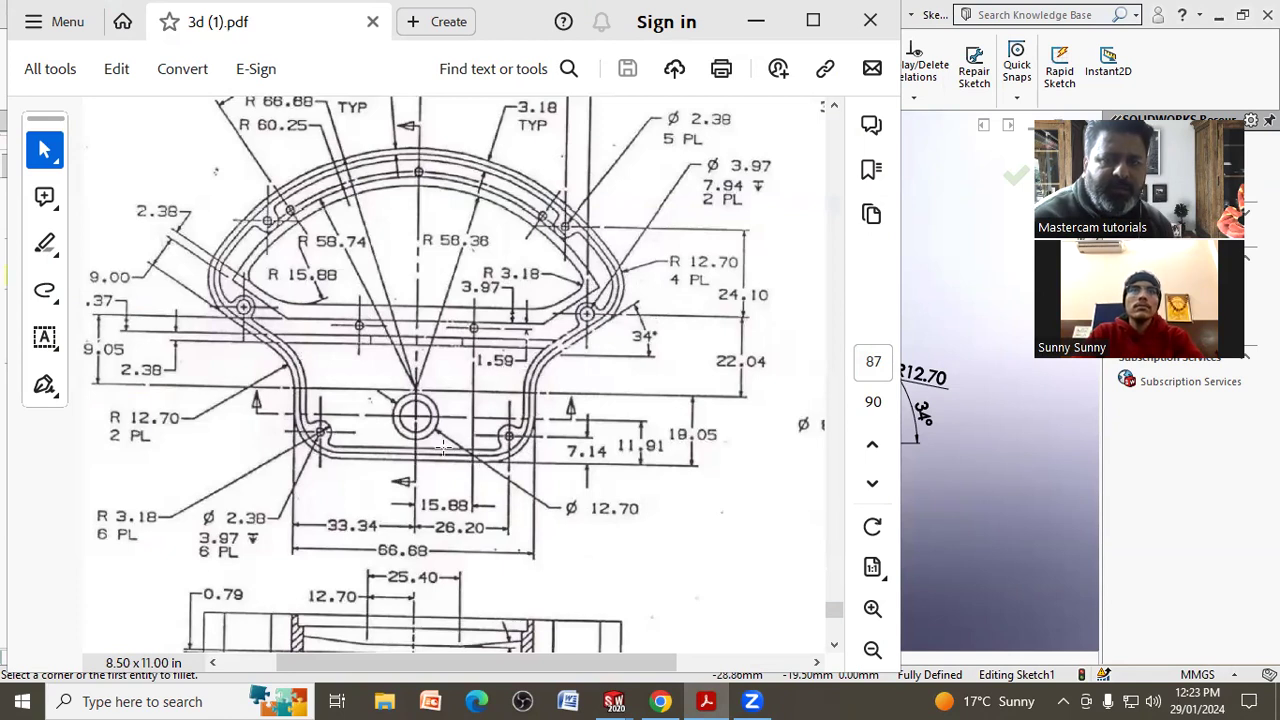
# Fillet the bottom-left and bottom-right corners at R12.70, accepting both relation warnings.
pyautogui.click(991, 545)
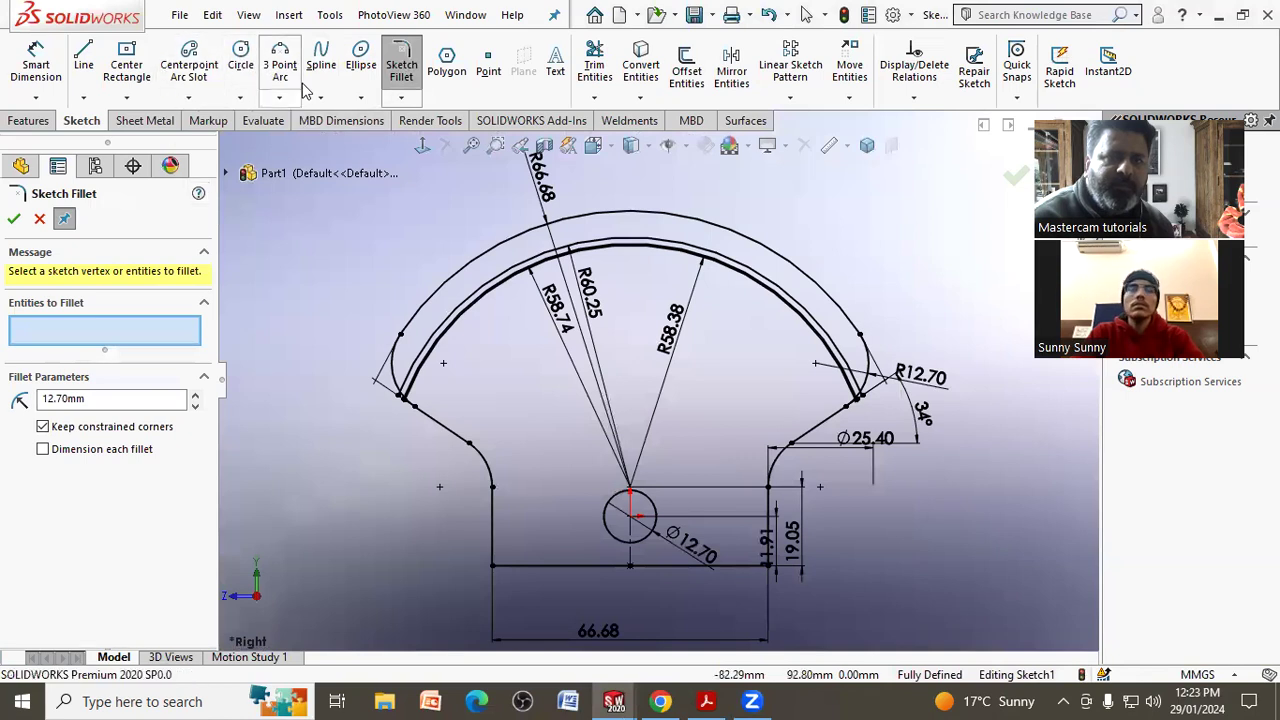
pyautogui.click(494, 568)
pyautogui.click(686, 363)
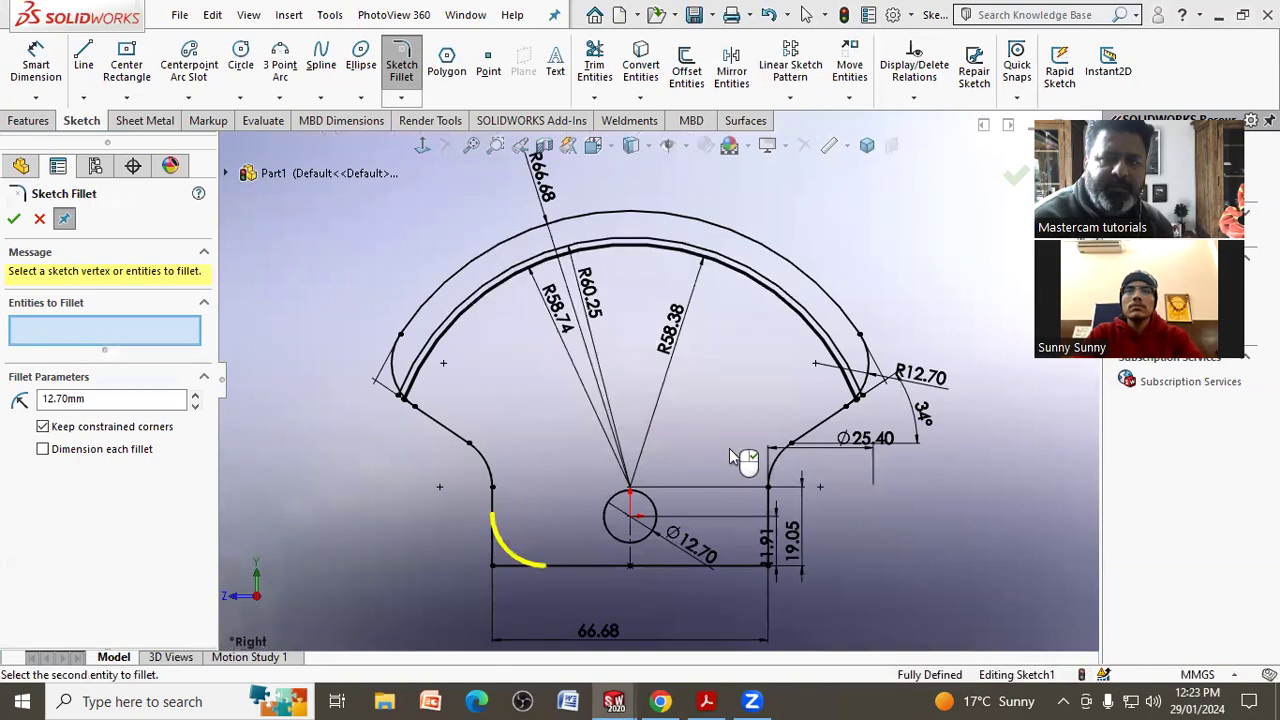
pyautogui.click(768, 572)
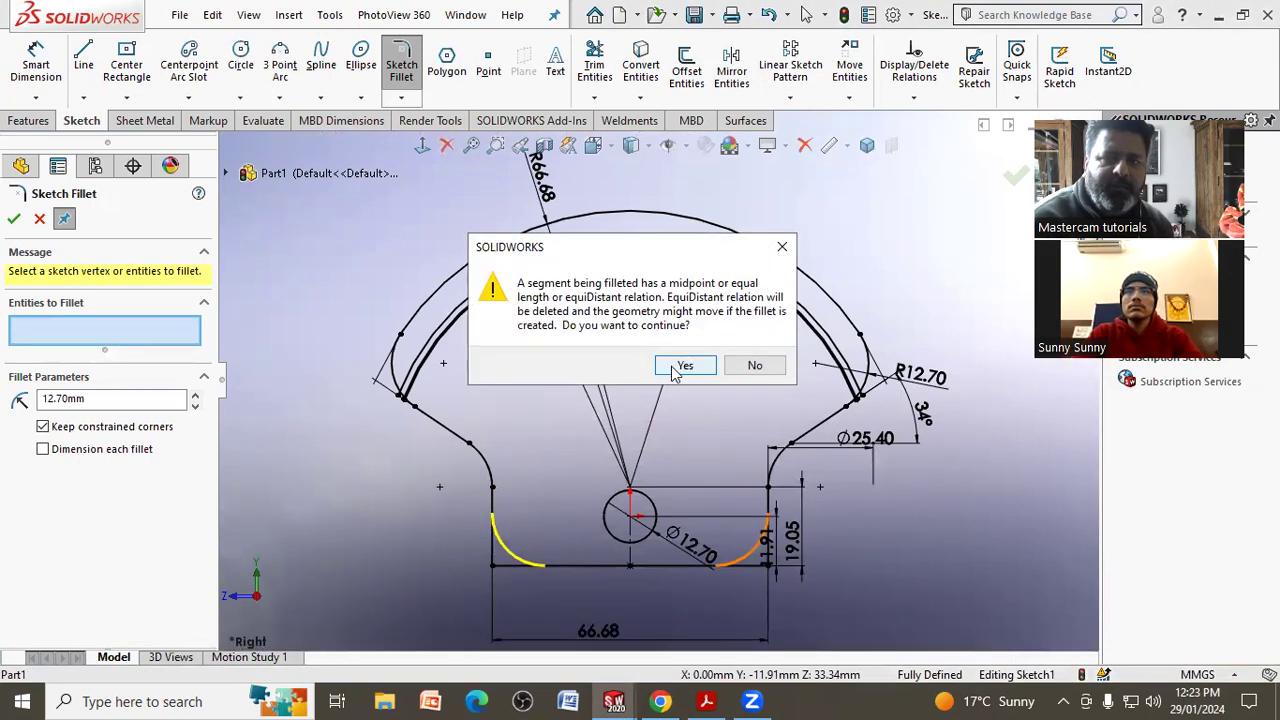
pyautogui.click(684, 364)
pyautogui.click(14, 219)
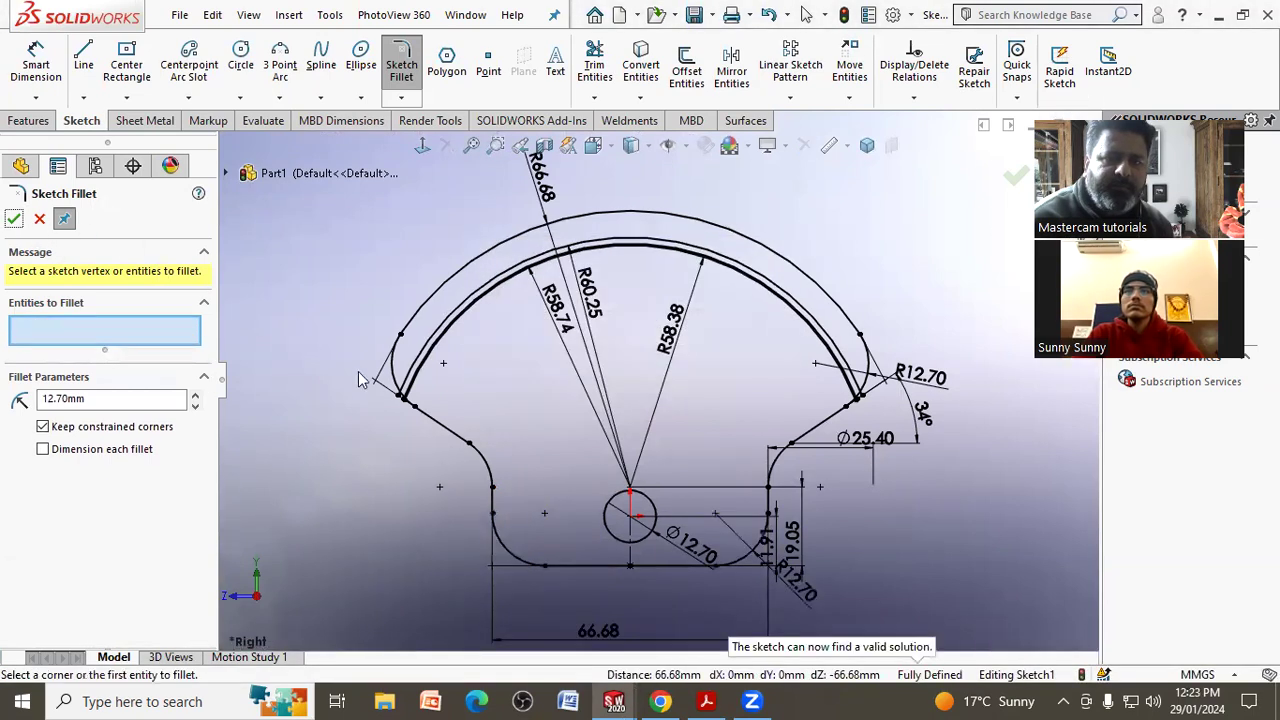
pyautogui.press('f')
pyautogui.scroll(-1, 630, 420)
pyautogui.scroll(-1, 630, 420)
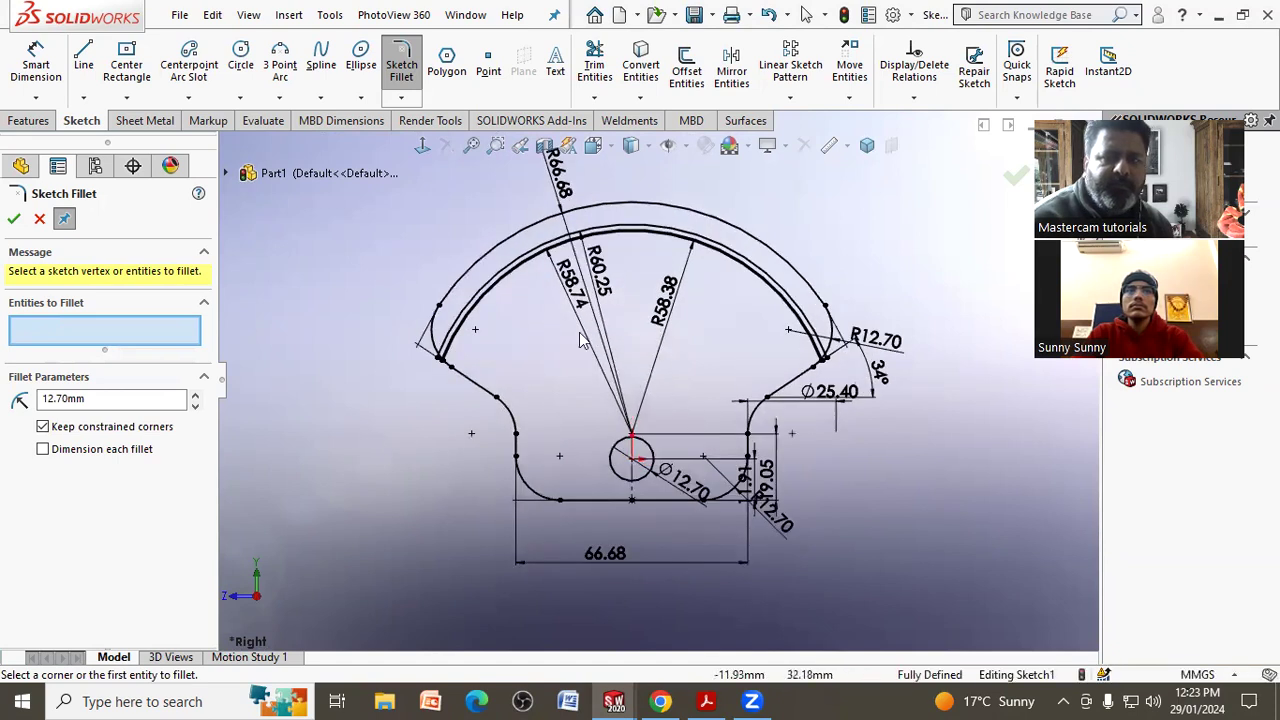
pyautogui.scroll(-1, 630, 420)
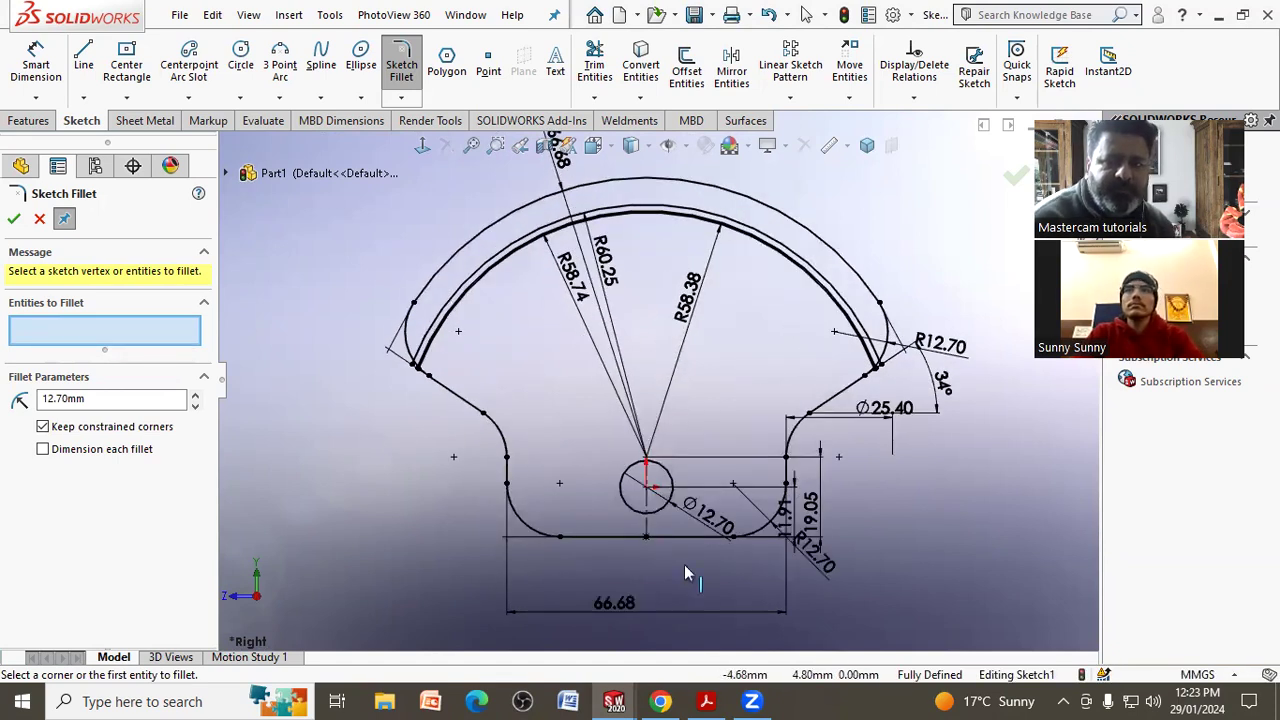
pyautogui.click(707, 701)
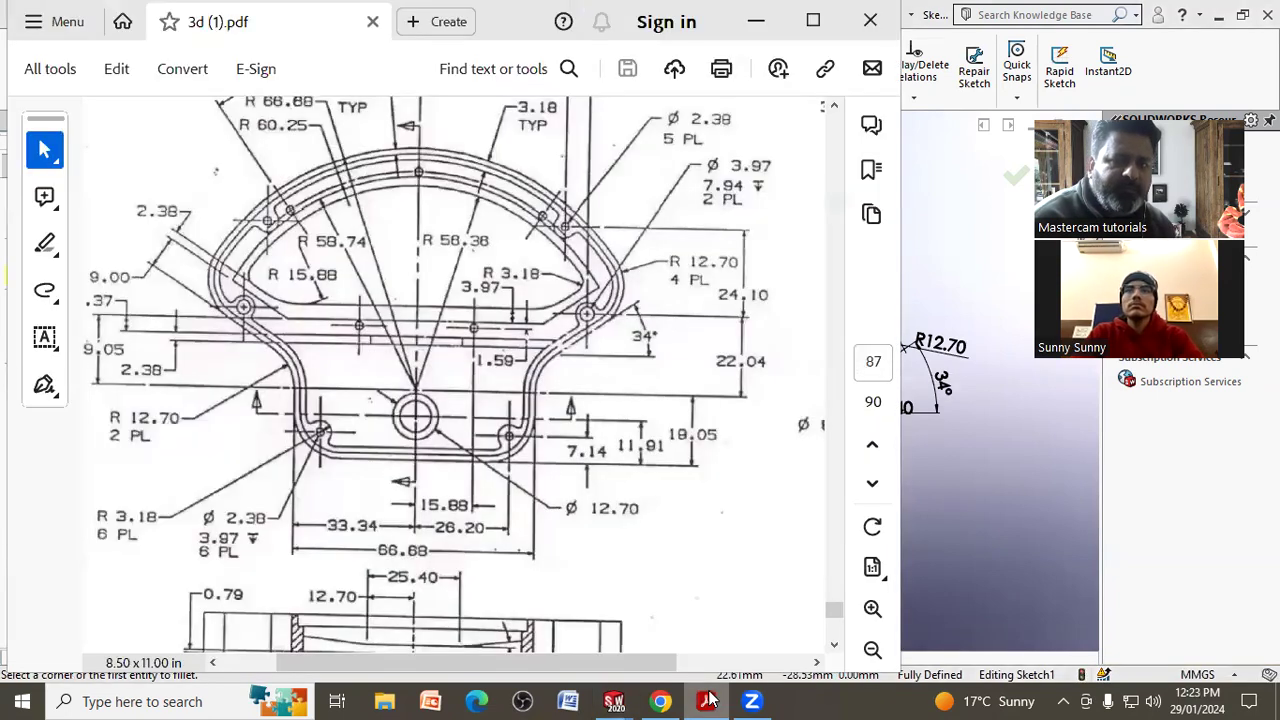
pyautogui.scroll(-2, 435, 418)
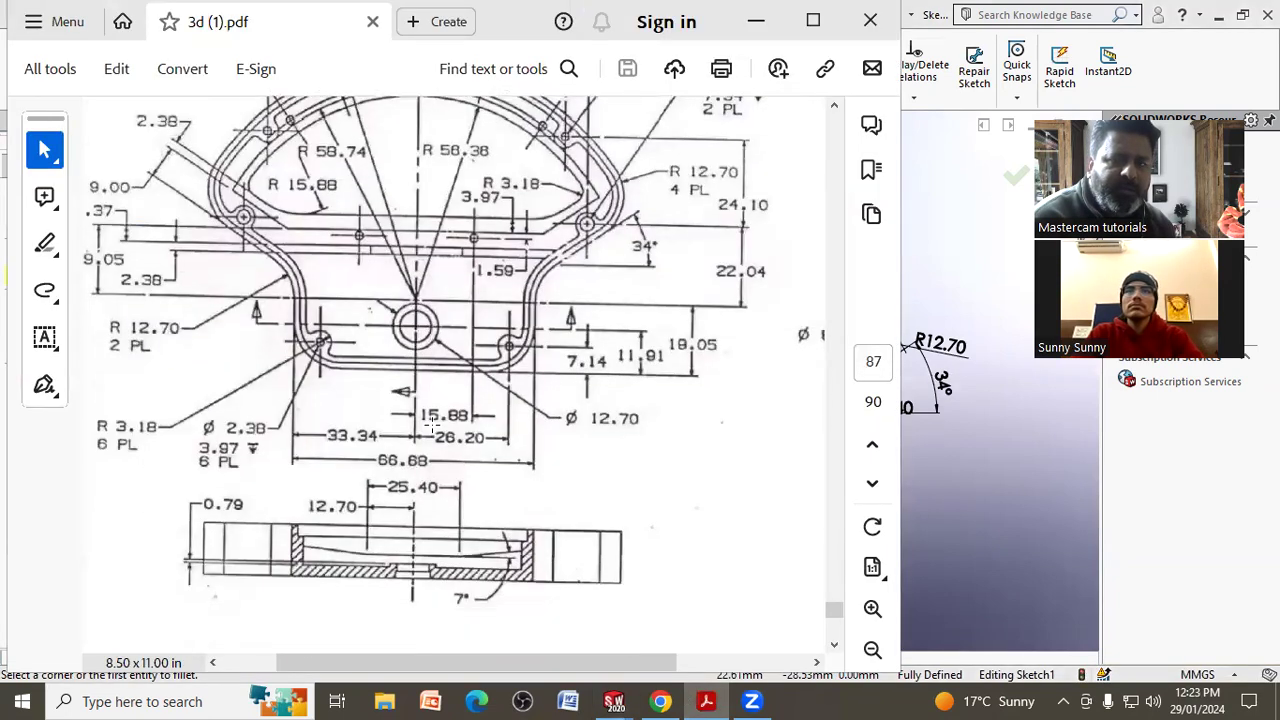
pyautogui.scroll(-3, 435, 422)
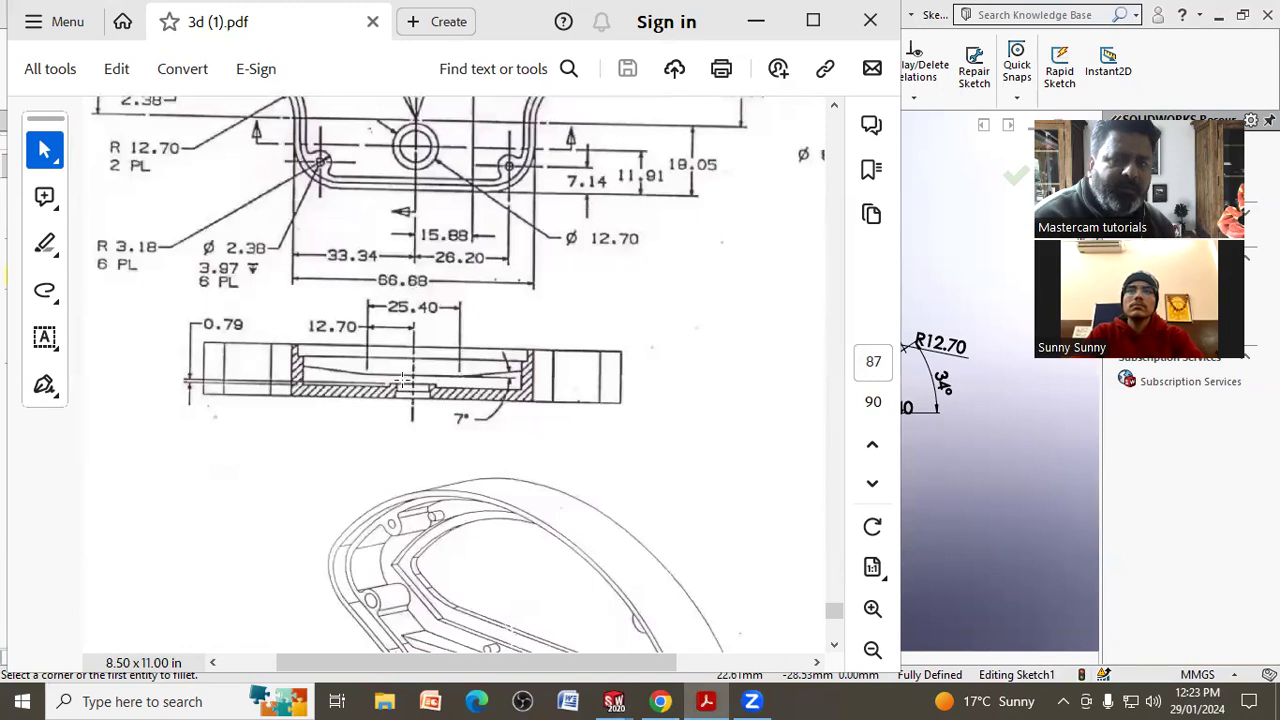
pyautogui.scroll(4, 470, 473)
pyautogui.scroll(2, 490, 515)
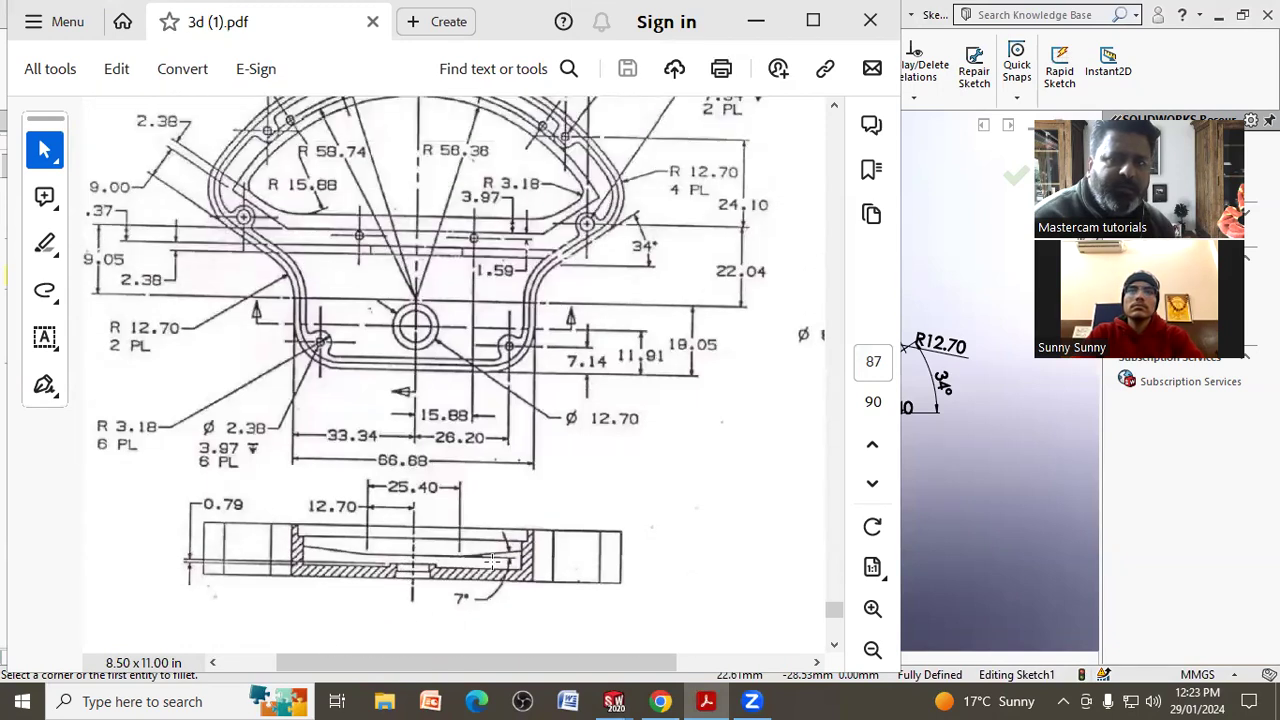
pyautogui.click(812, 20)
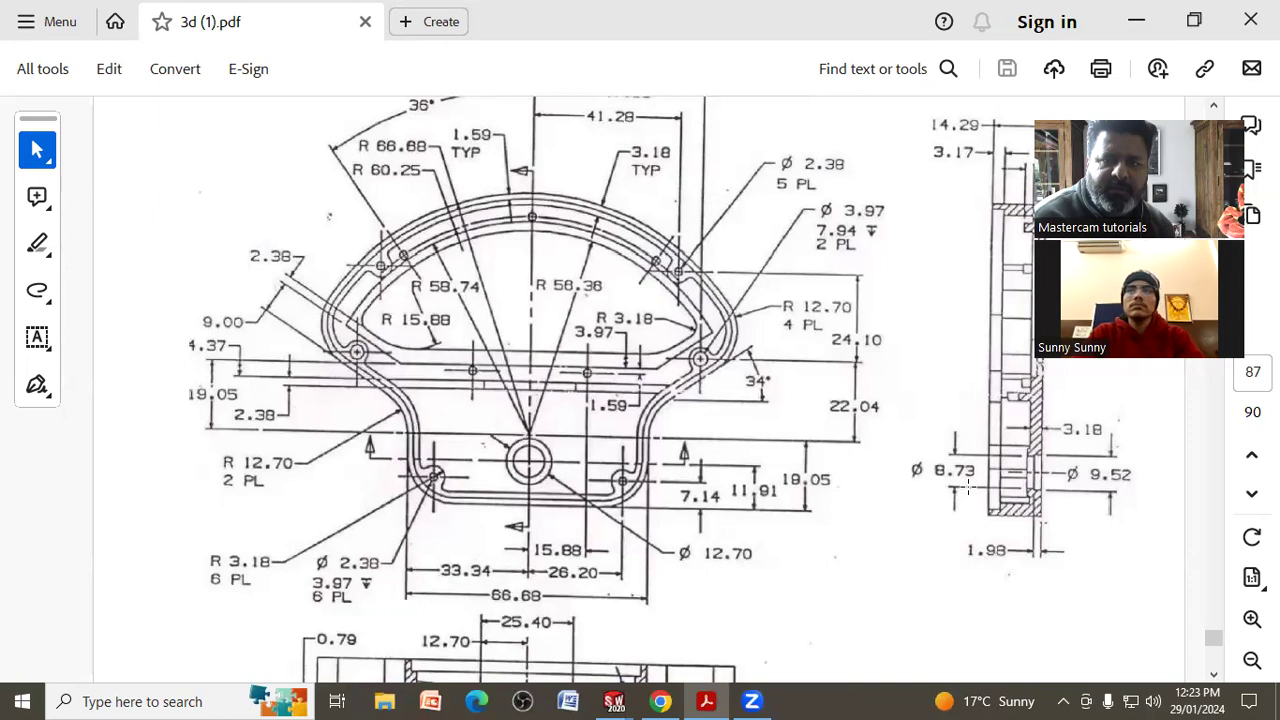
# Finish the R12.70 fillet on the bottom-right corner.
pyautogui.click(1136, 20)
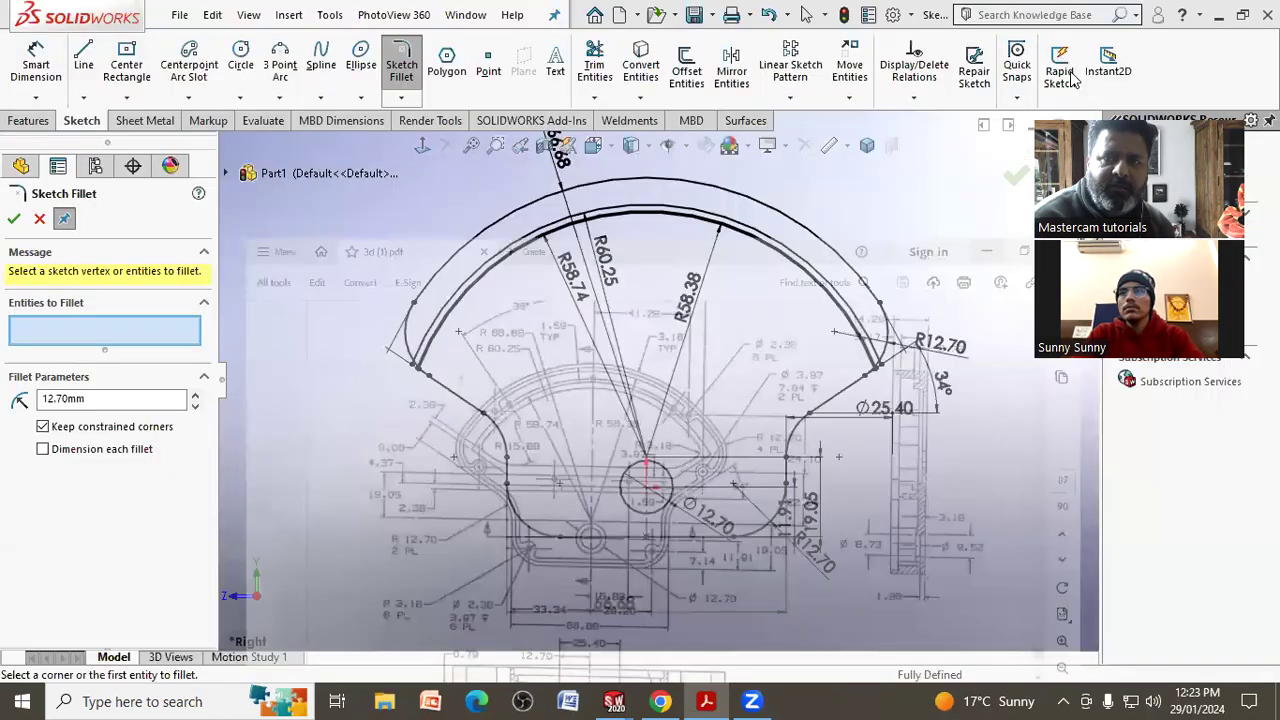
pyautogui.click(745, 525)
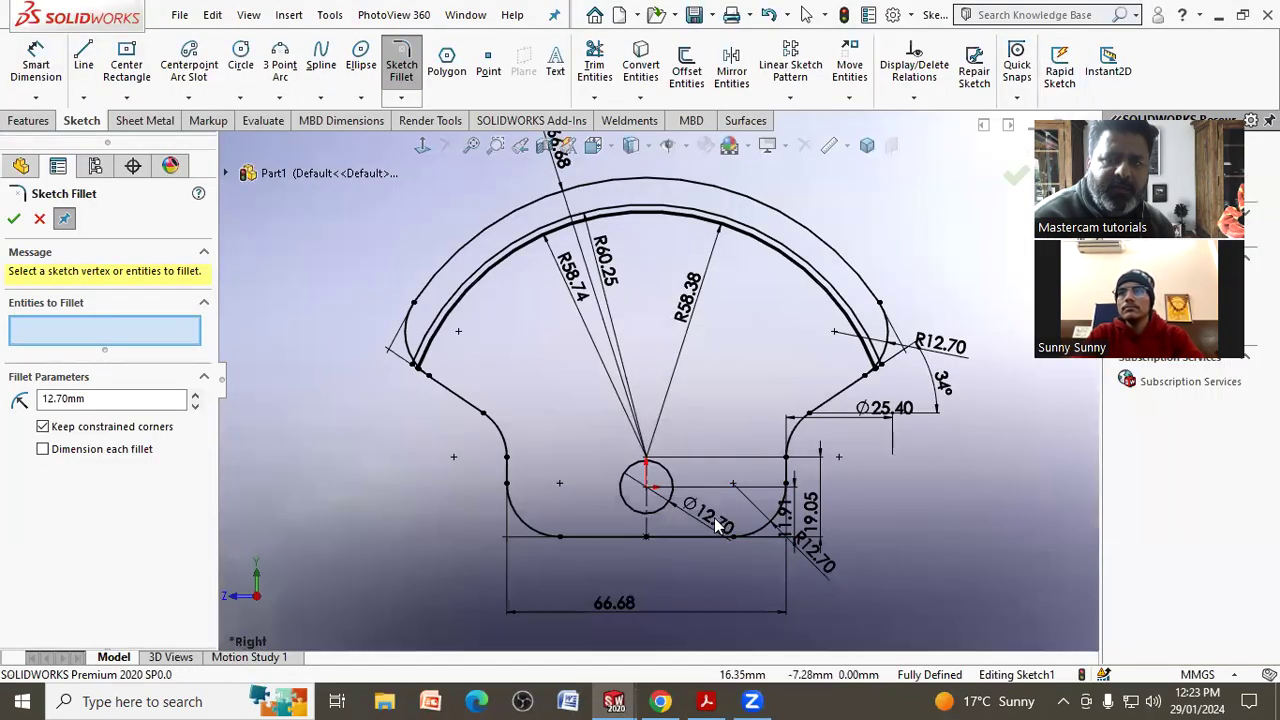
pyautogui.click(15, 219)
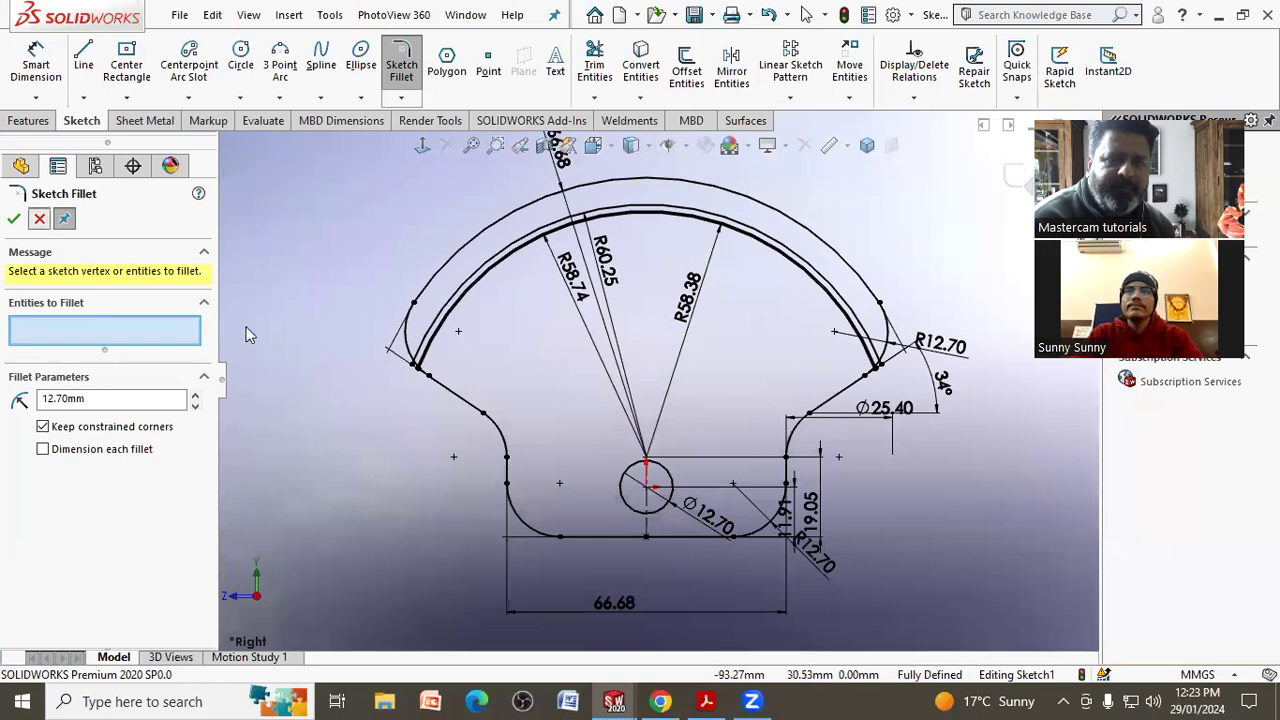
# Change the centre hole diameter from Ø12.70 to Ø8.73.
pyautogui.click(675, 499)
pyautogui.doubleClick(675, 499)
pyautogui.write('8.73')
pyautogui.press('Return')
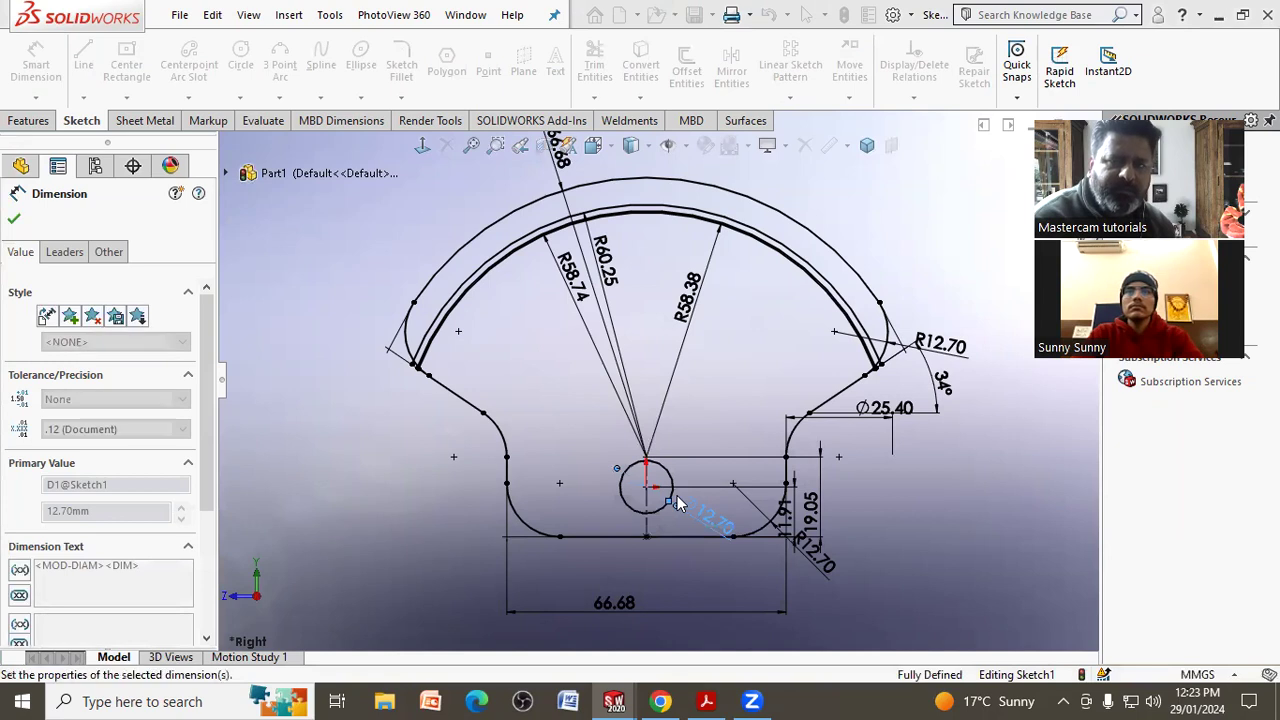
pyautogui.click(447, 546)
# Convert the inner R58.74 and R58.38 arcs to construction geometry.
pyautogui.moveTo(442, 542); pyautogui.dragTo(416, 478, button='middle')
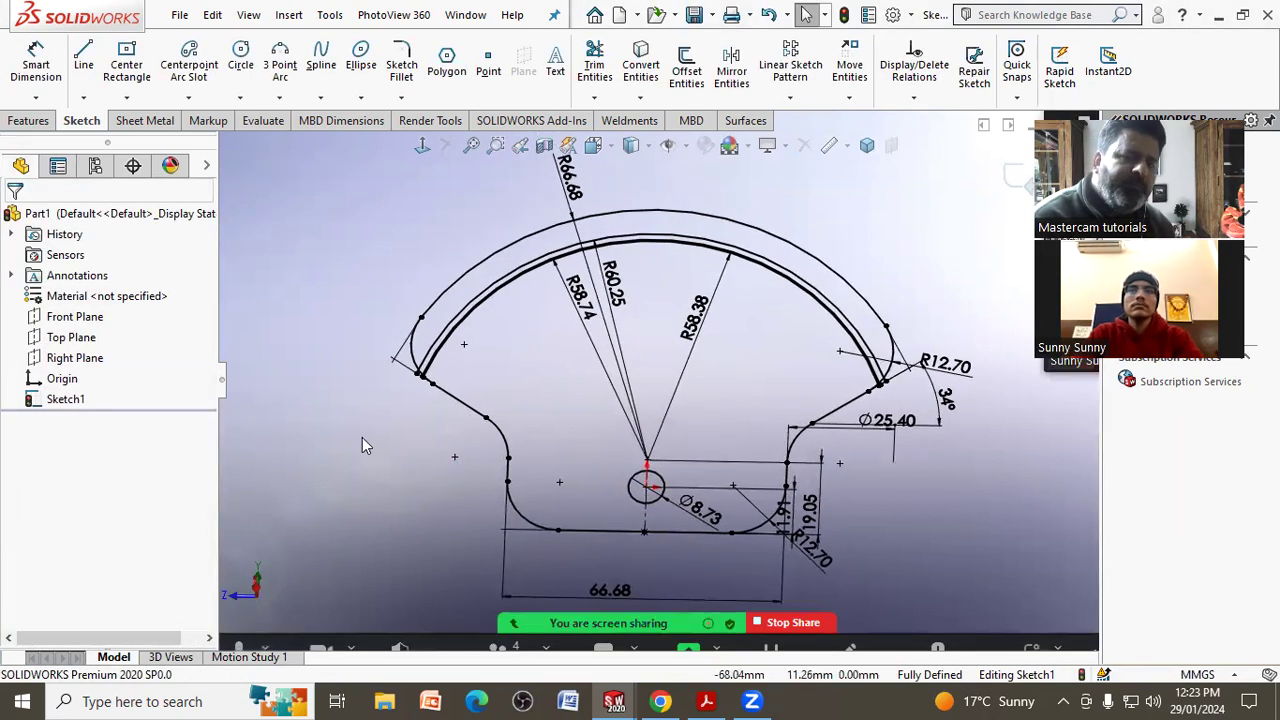
pyautogui.click(455, 330)
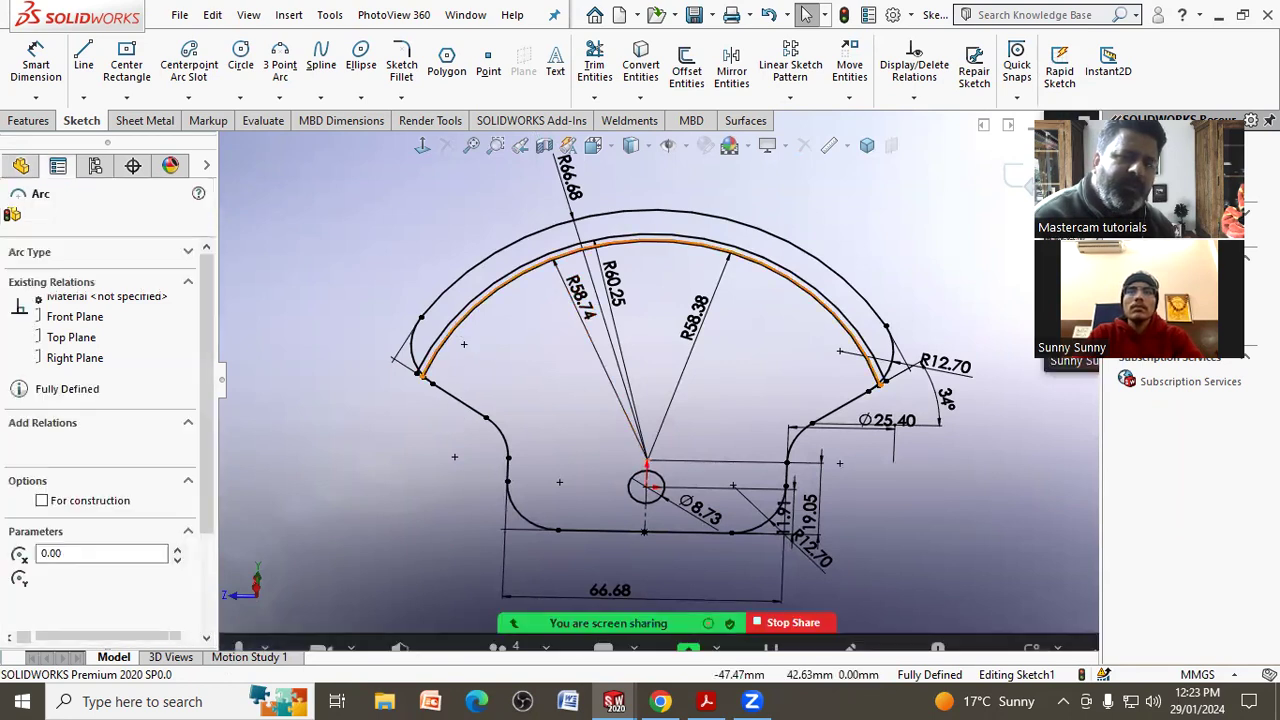
pyautogui.click(491, 316)
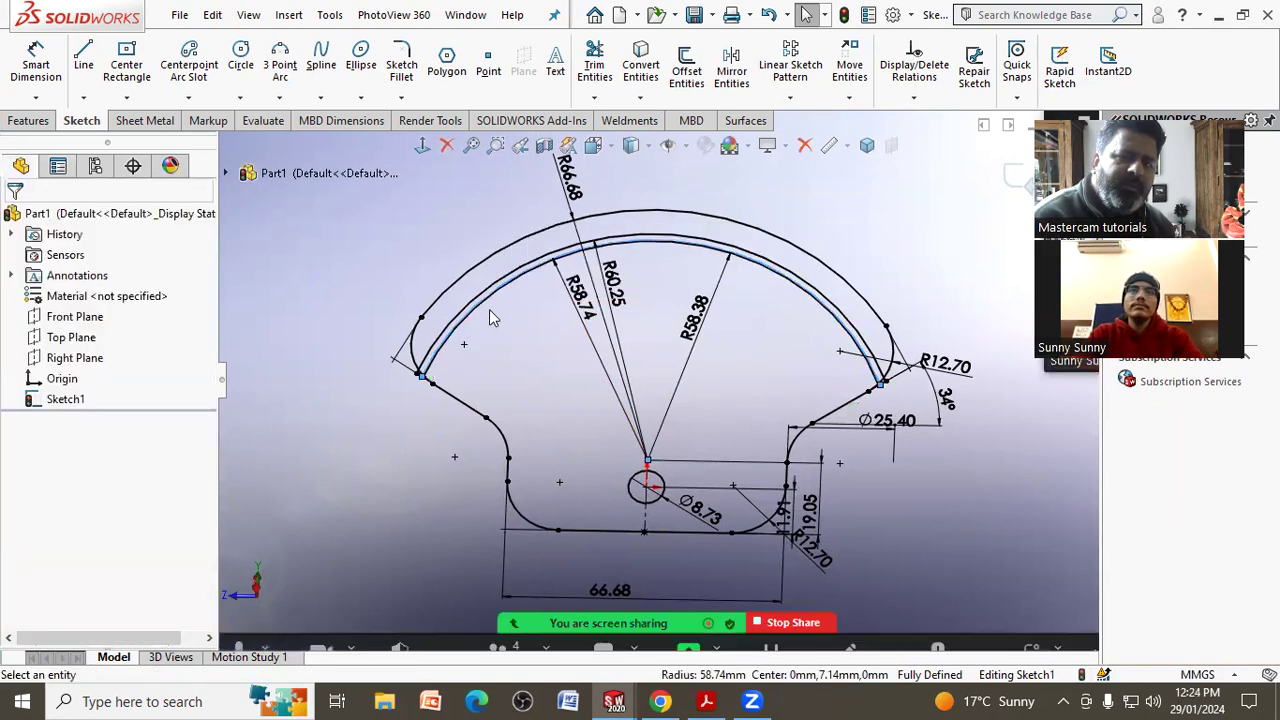
pyautogui.click(528, 280)
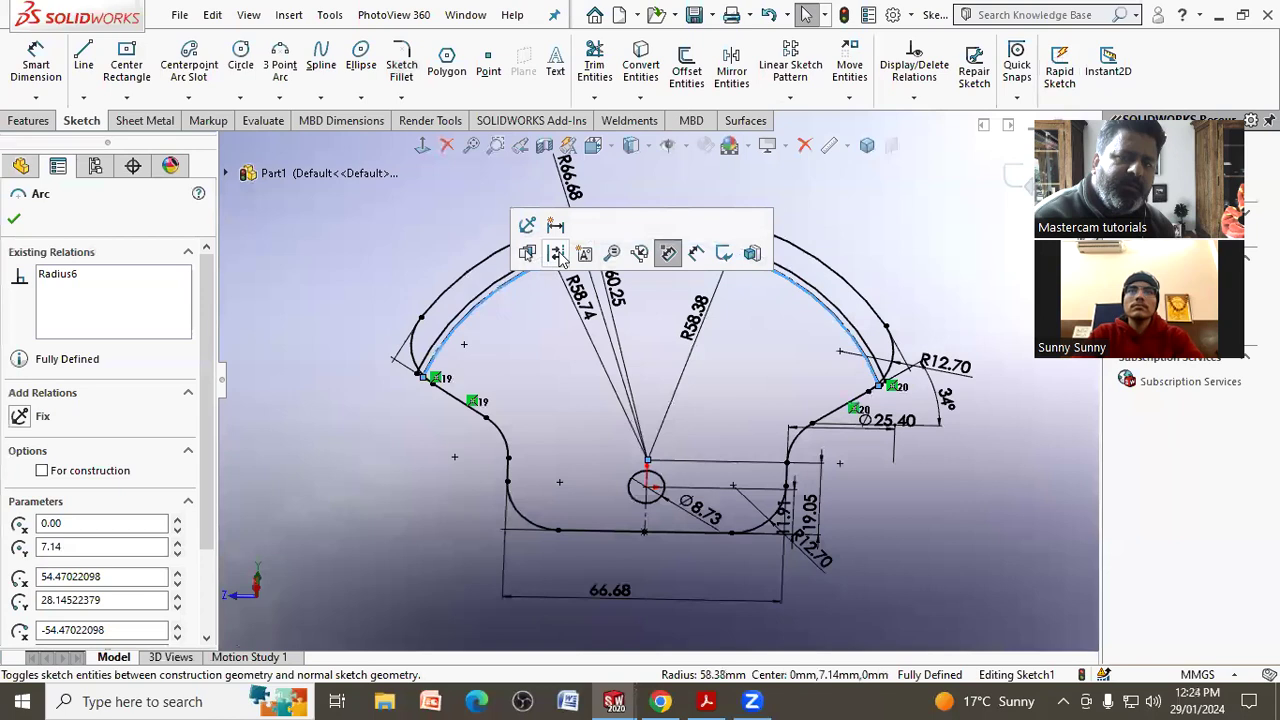
pyautogui.click(510, 352)
pyautogui.click(478, 305)
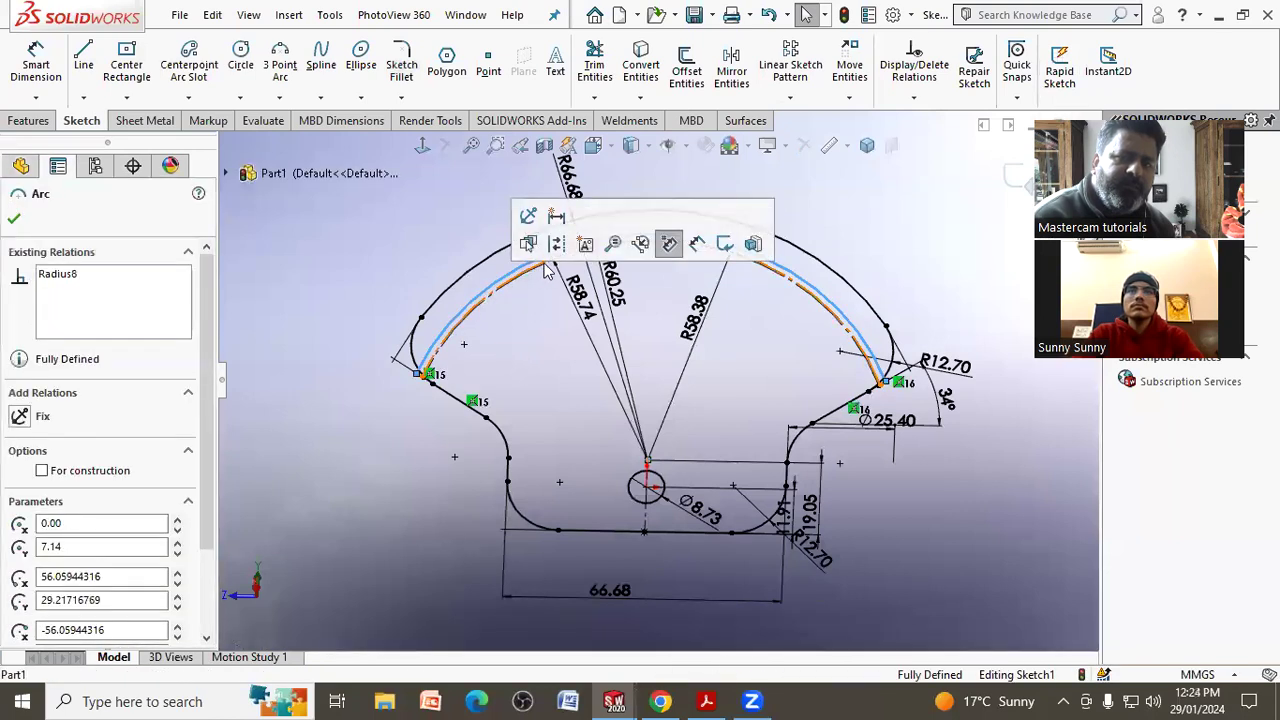
pyautogui.click(548, 345)
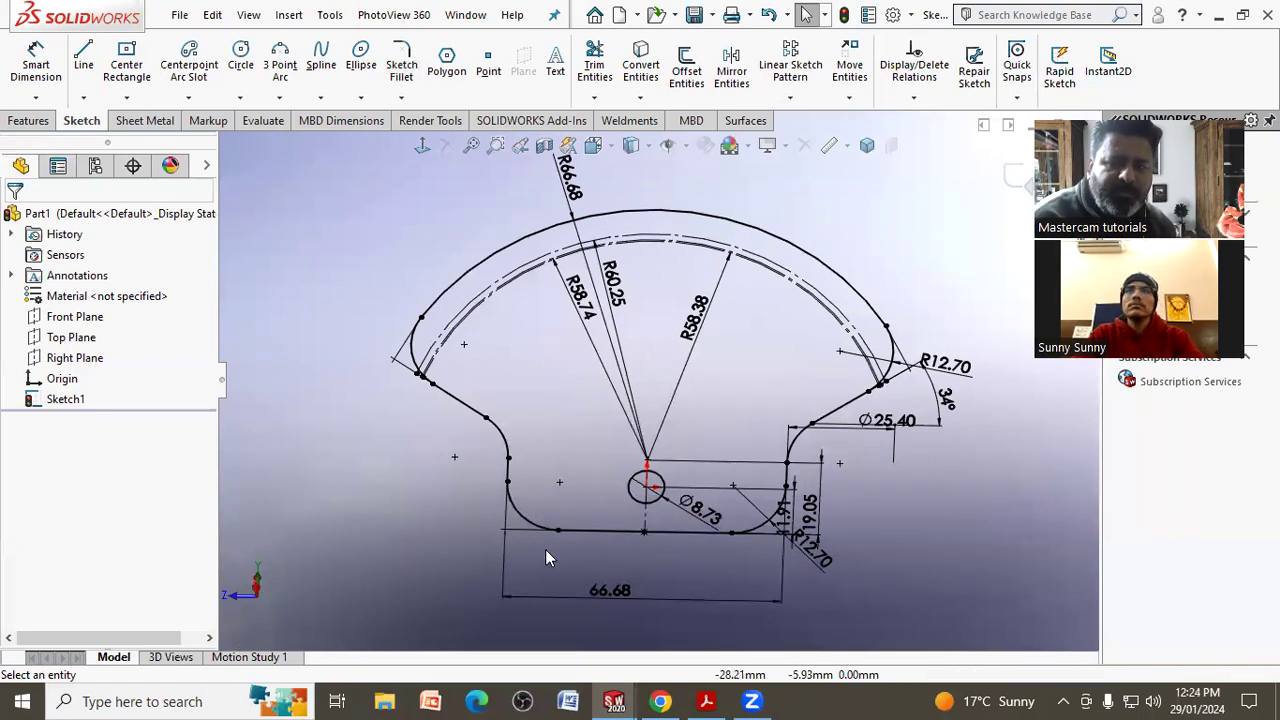
# Scroll through the 3d (1).pdf drawing to review the cover's views and dimensions, then minimize it.
pyautogui.hotkey('alt', 'Tab')
pyautogui.scroll(-5, 462, 347)
pyautogui.scroll(-3, 462, 347)
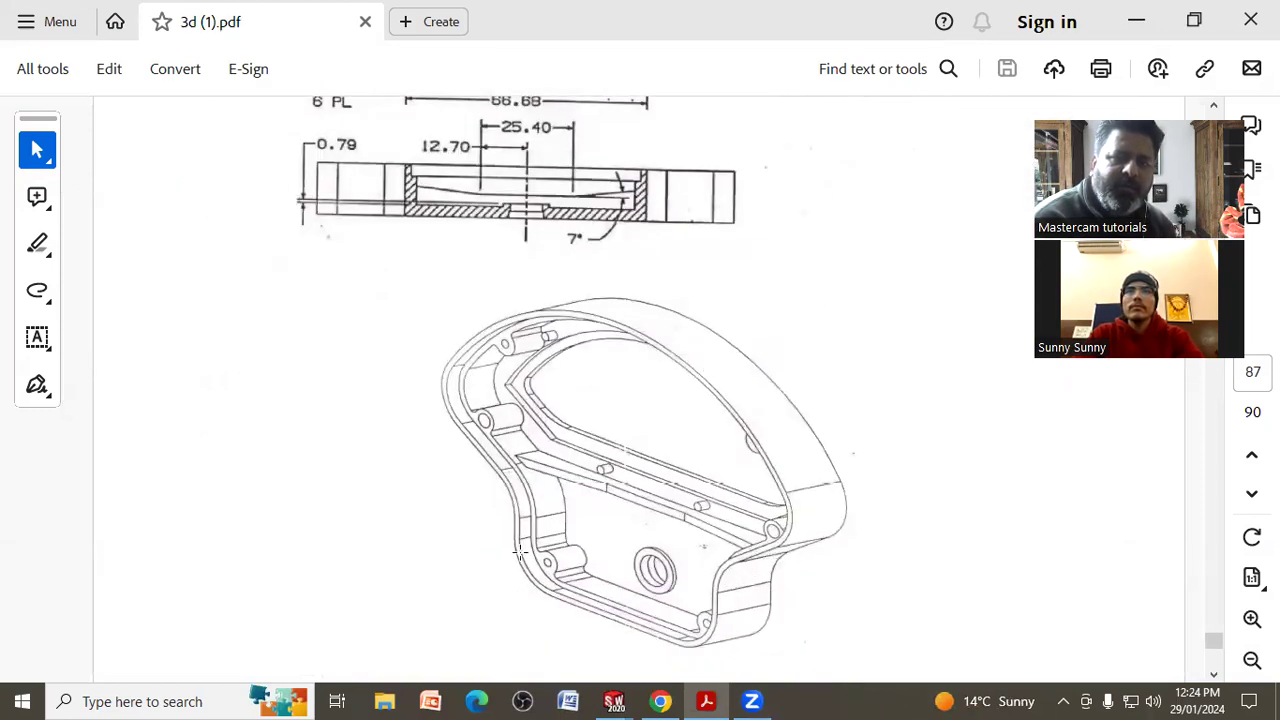
pyautogui.scroll(5, 518, 508)
pyautogui.scroll(-1, 518, 508)
pyautogui.scroll(-1, 518, 508)
pyautogui.scroll(1, 520, 508)
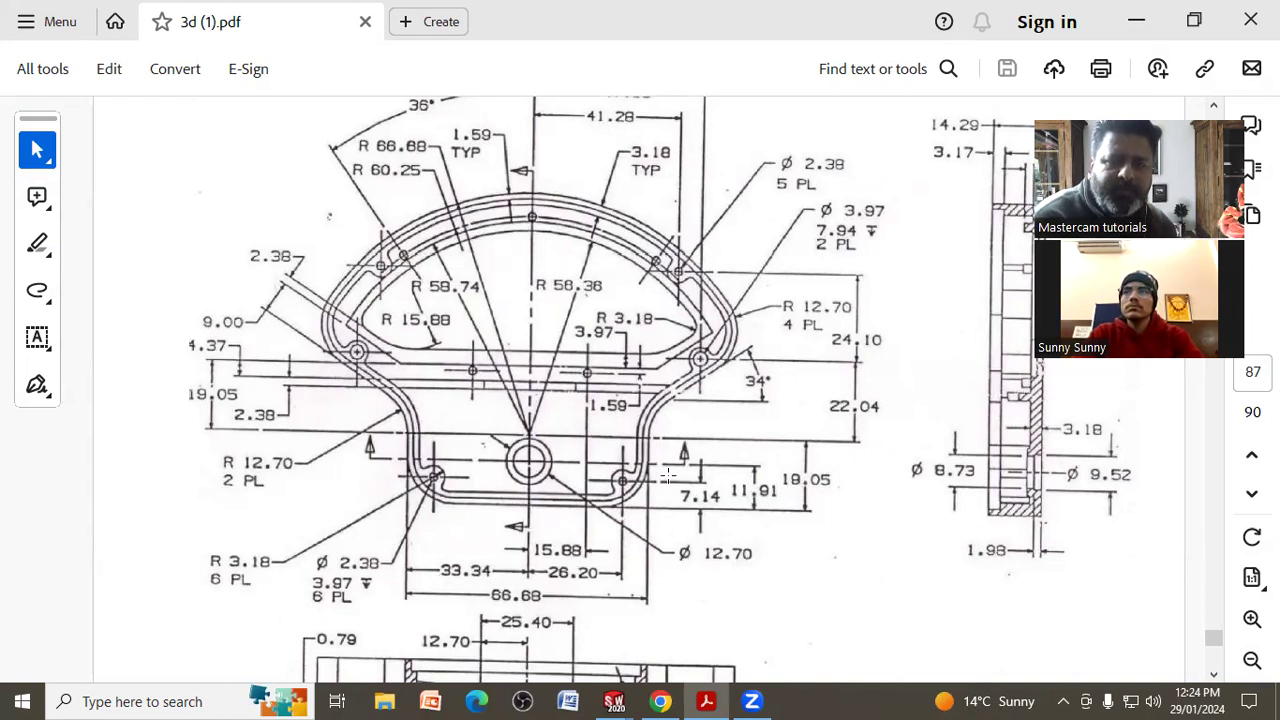
pyautogui.scroll(1, 1013, 545)
pyautogui.scroll(1, 1013, 420)
pyautogui.scroll(1, 1013, 318)
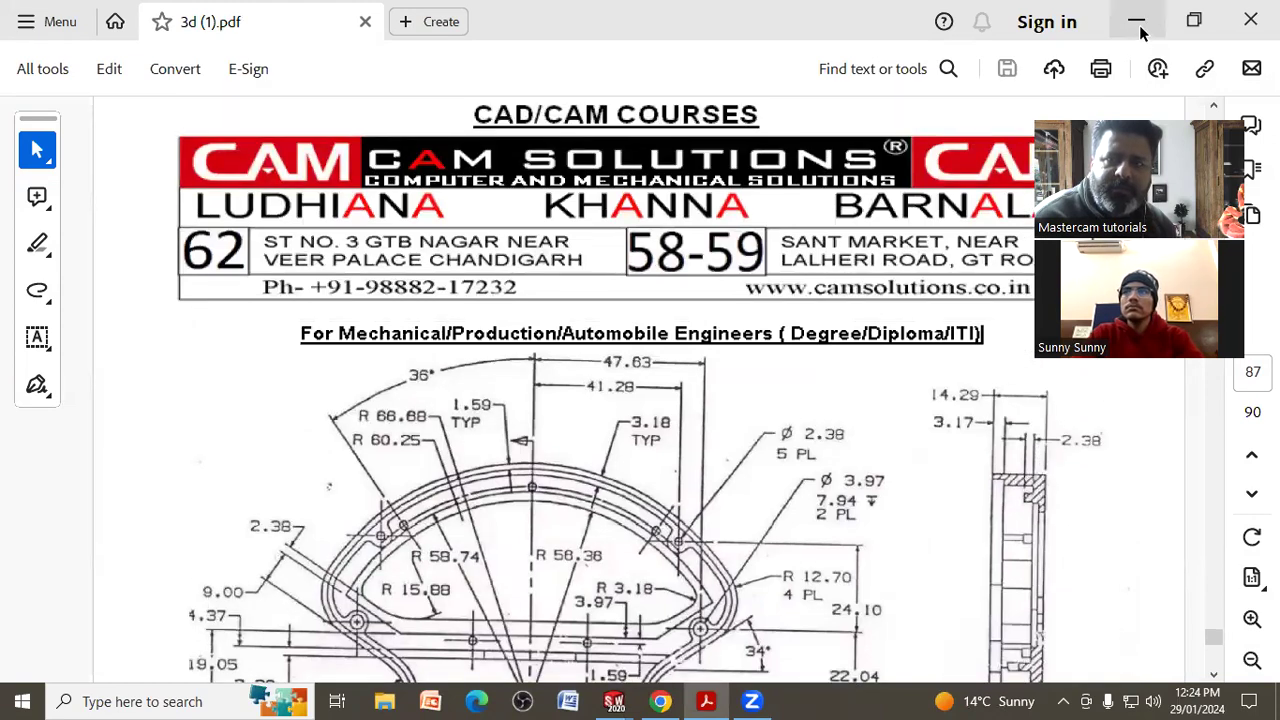
pyautogui.click(1136, 20)
# Preview a 14.29 mm Extruded Boss/Base of the sketch, then cancel it.
pyautogui.click(30, 120)
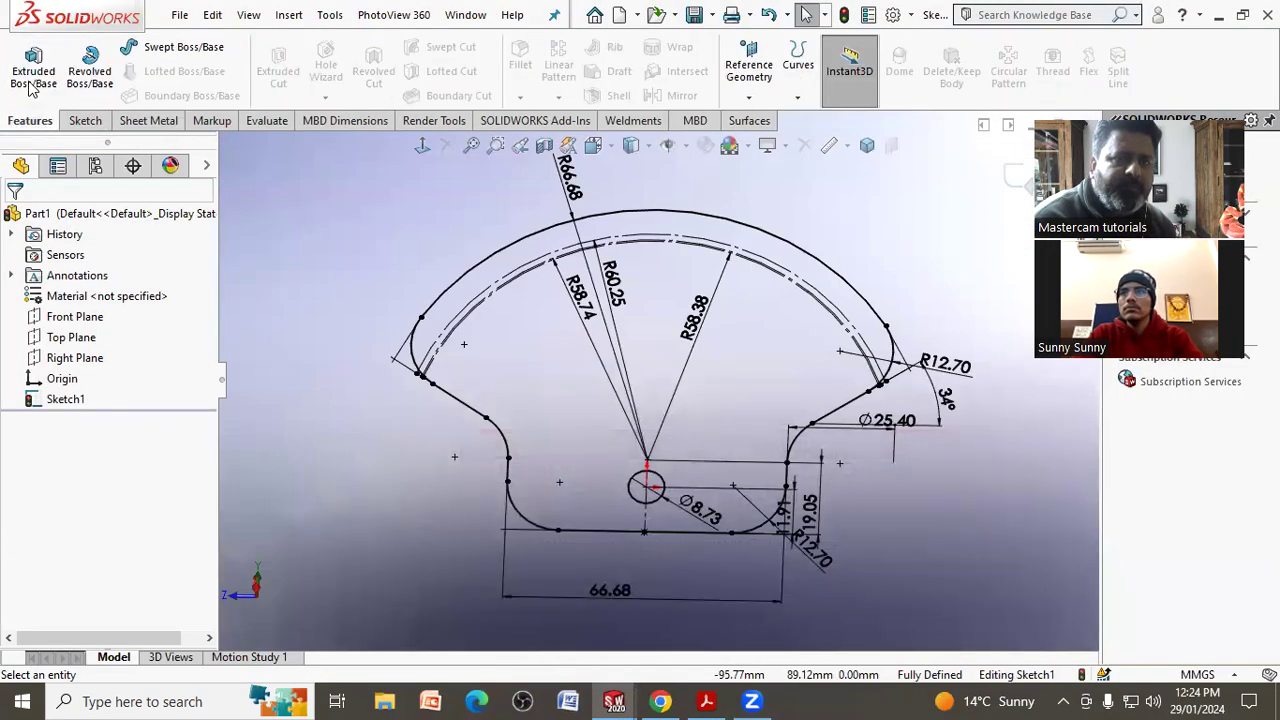
pyautogui.click(33, 65)
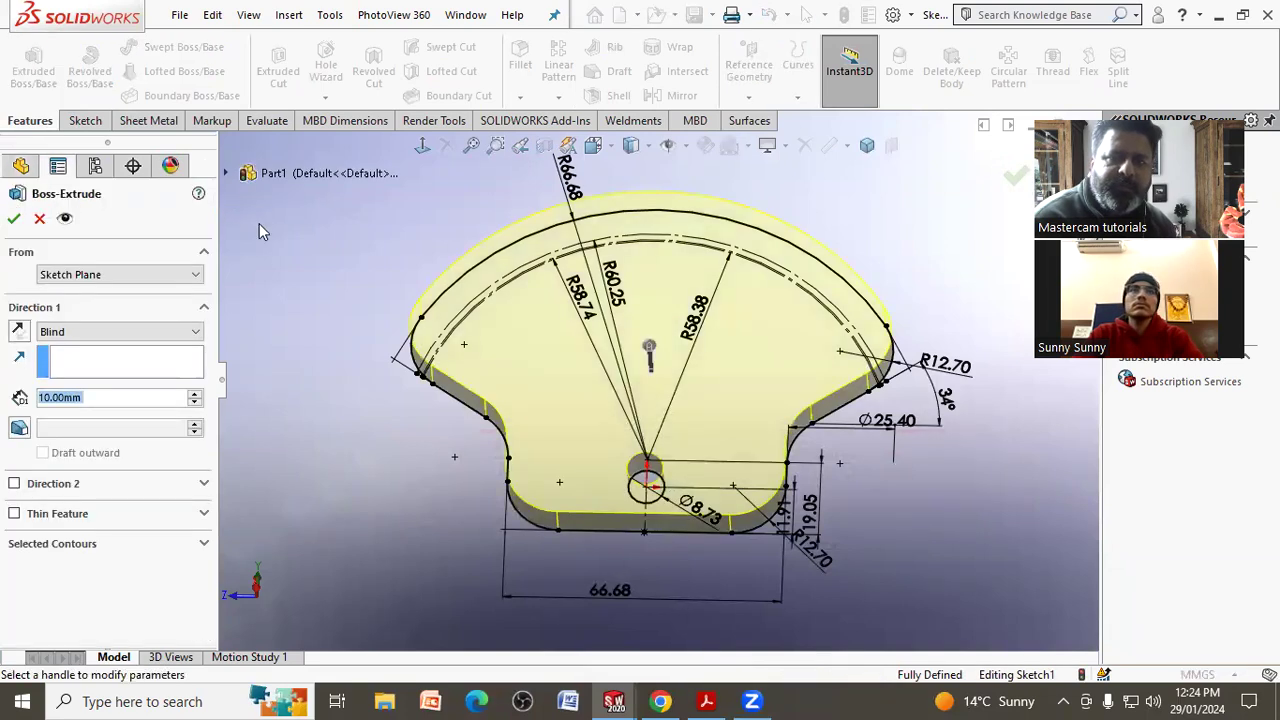
pyautogui.write('14.29')
pyautogui.press('Return')
pyautogui.moveTo(592, 455); pyautogui.dragTo(643, 429, button='middle')
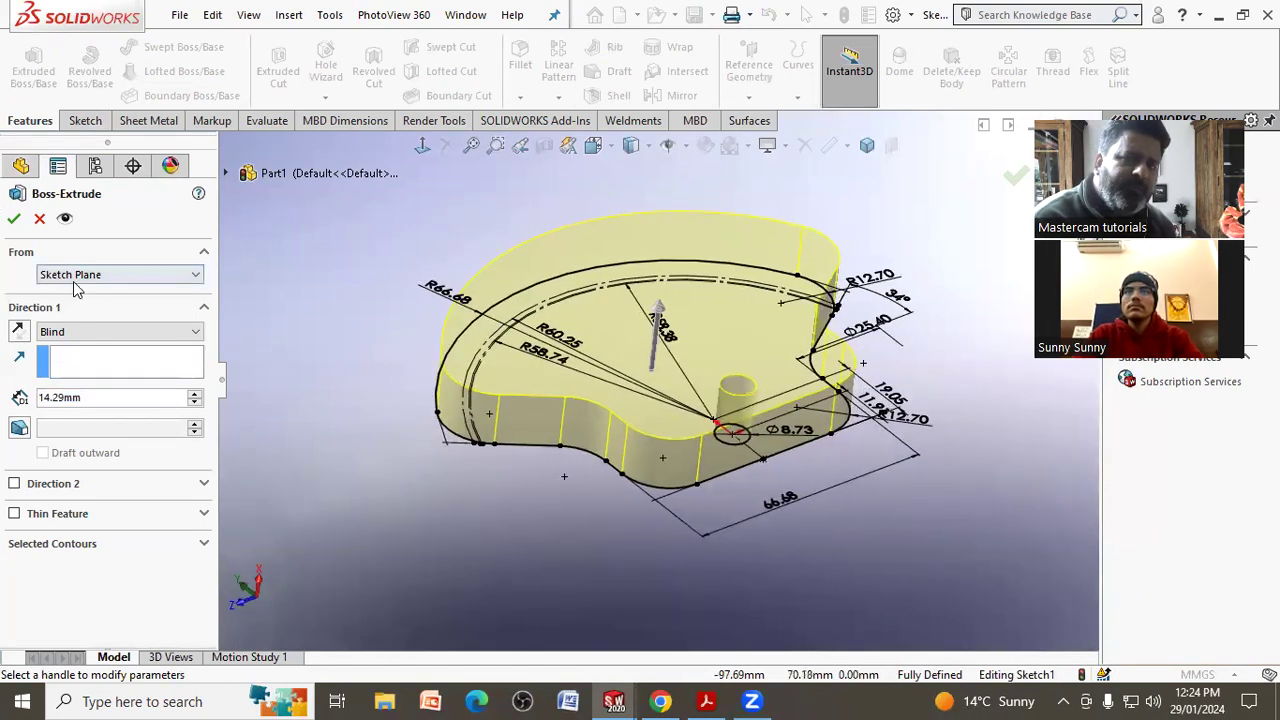
pyautogui.click(39, 218)
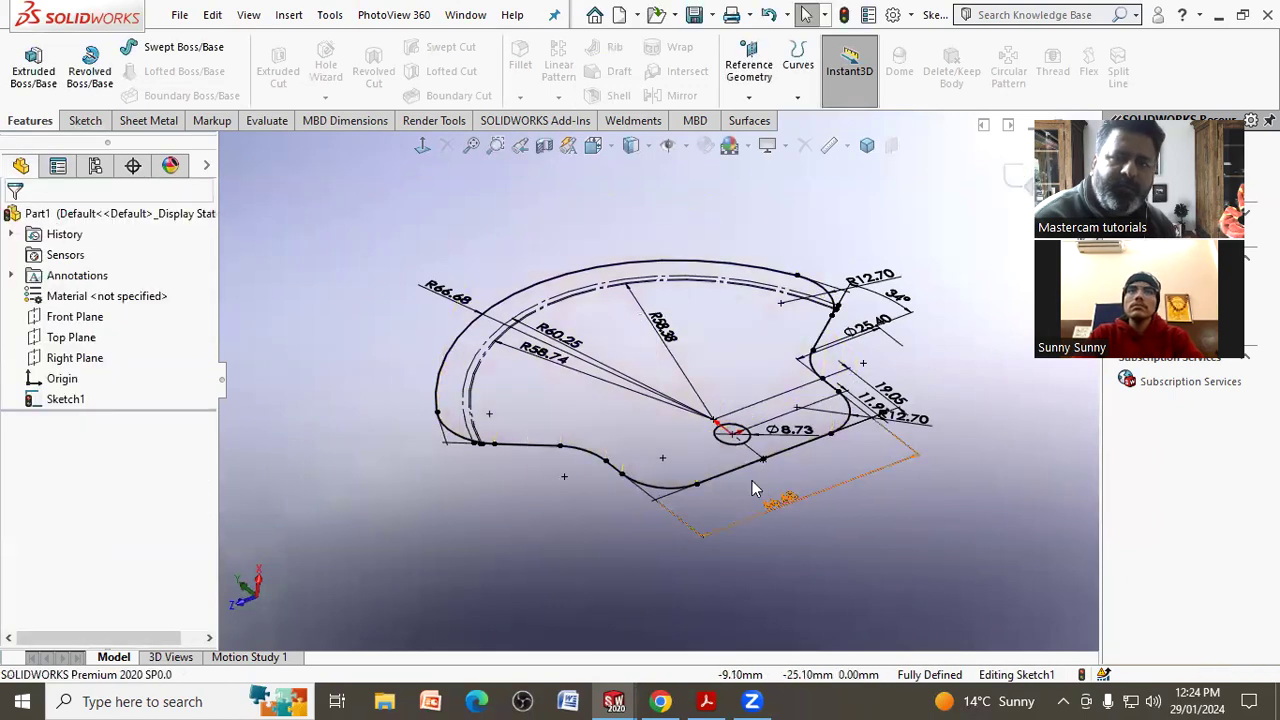
# Extrude the sketch 14.29 mm into a solid cover body.
pyautogui.click(731, 441)
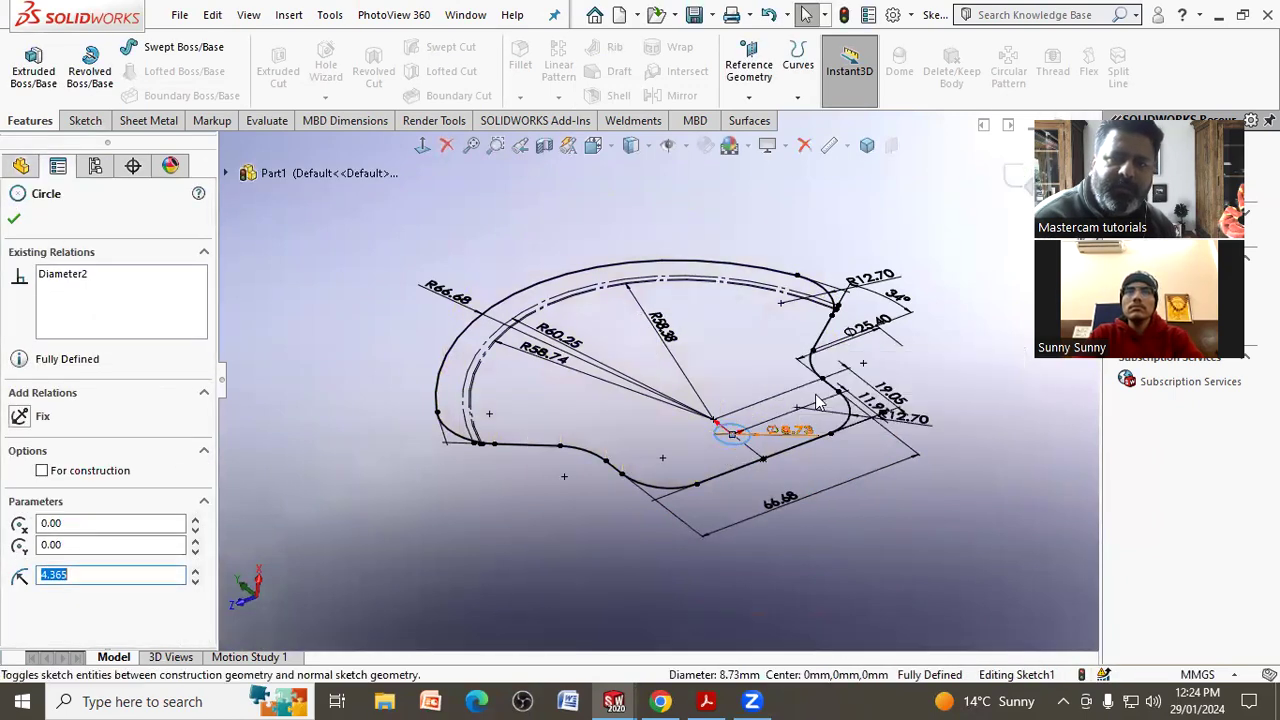
pyautogui.click(939, 561)
pyautogui.click(37, 80)
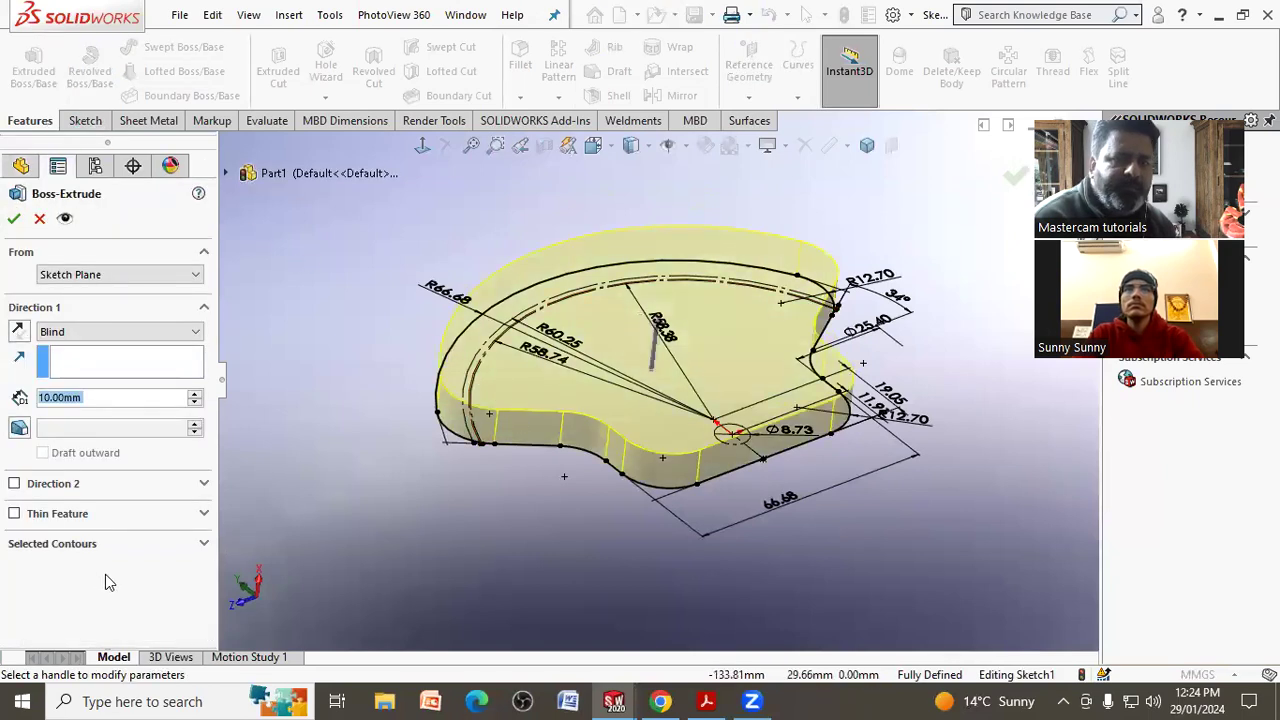
pyautogui.write('14.29')
pyautogui.press('Return')
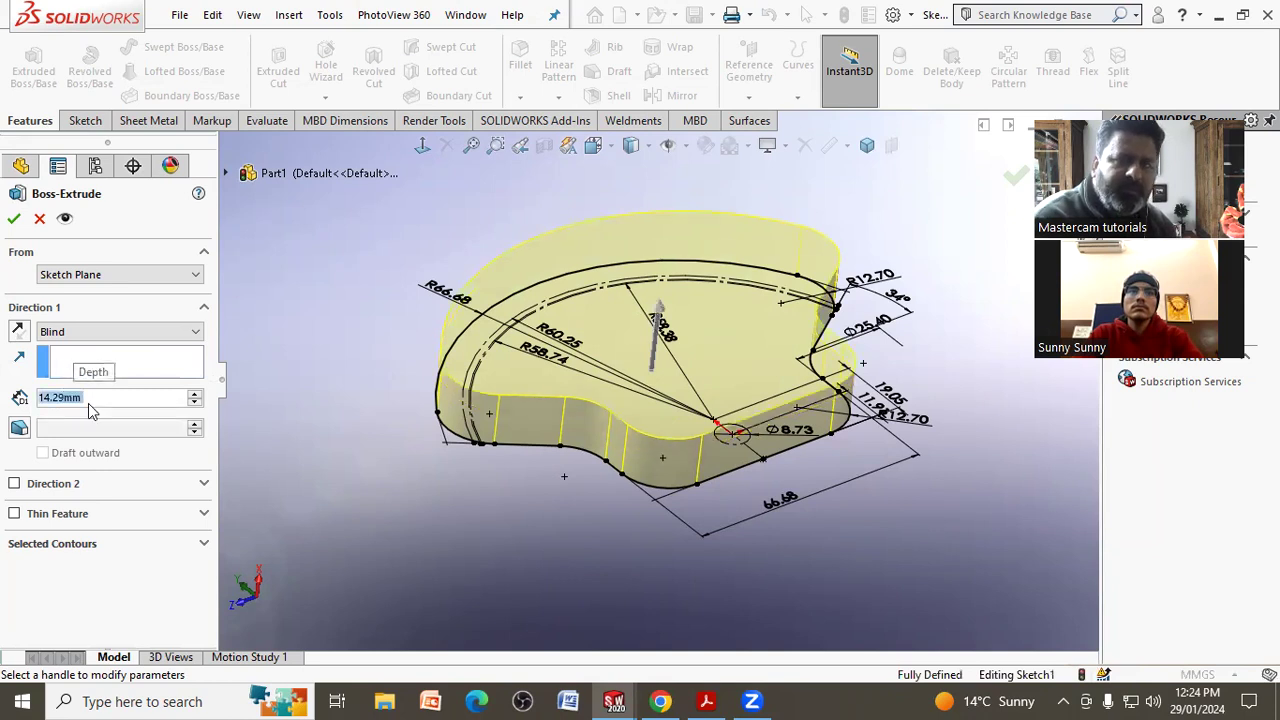
pyautogui.click(15, 219)
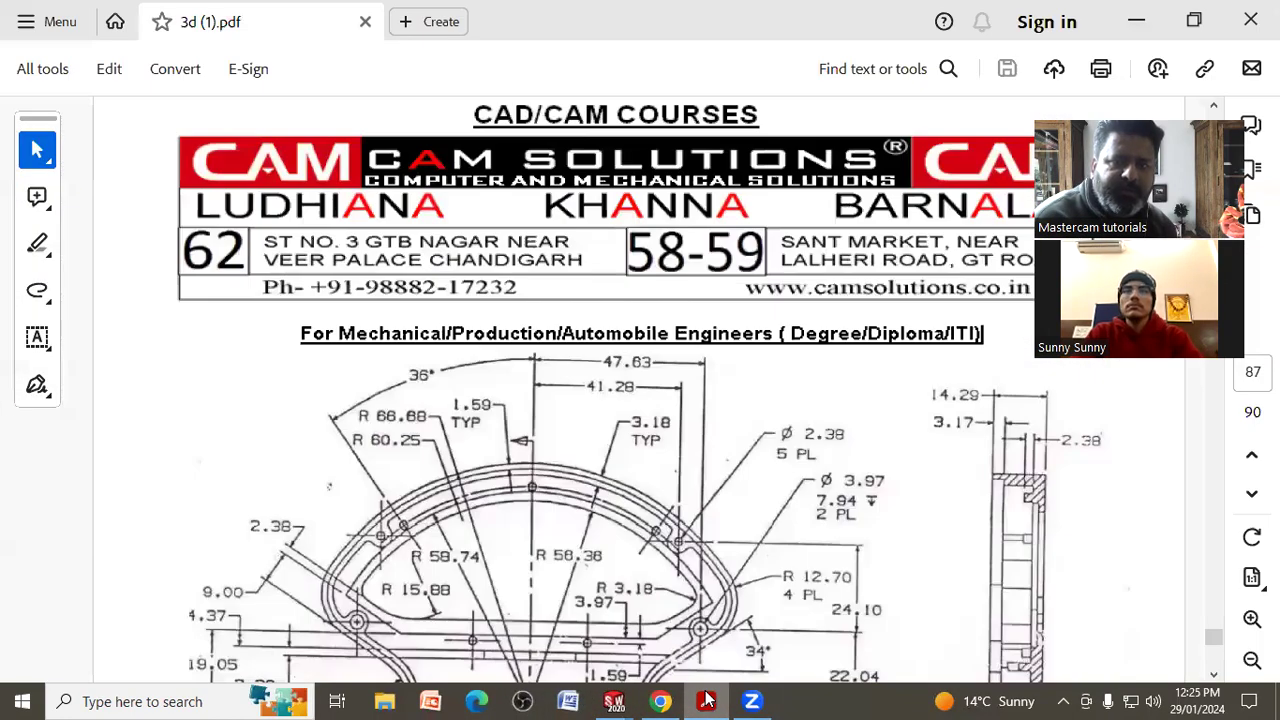
# Start a Shell with the top face removed, checking the PDF for the wall thickness.
pyautogui.scroll(-3, 476, 460)
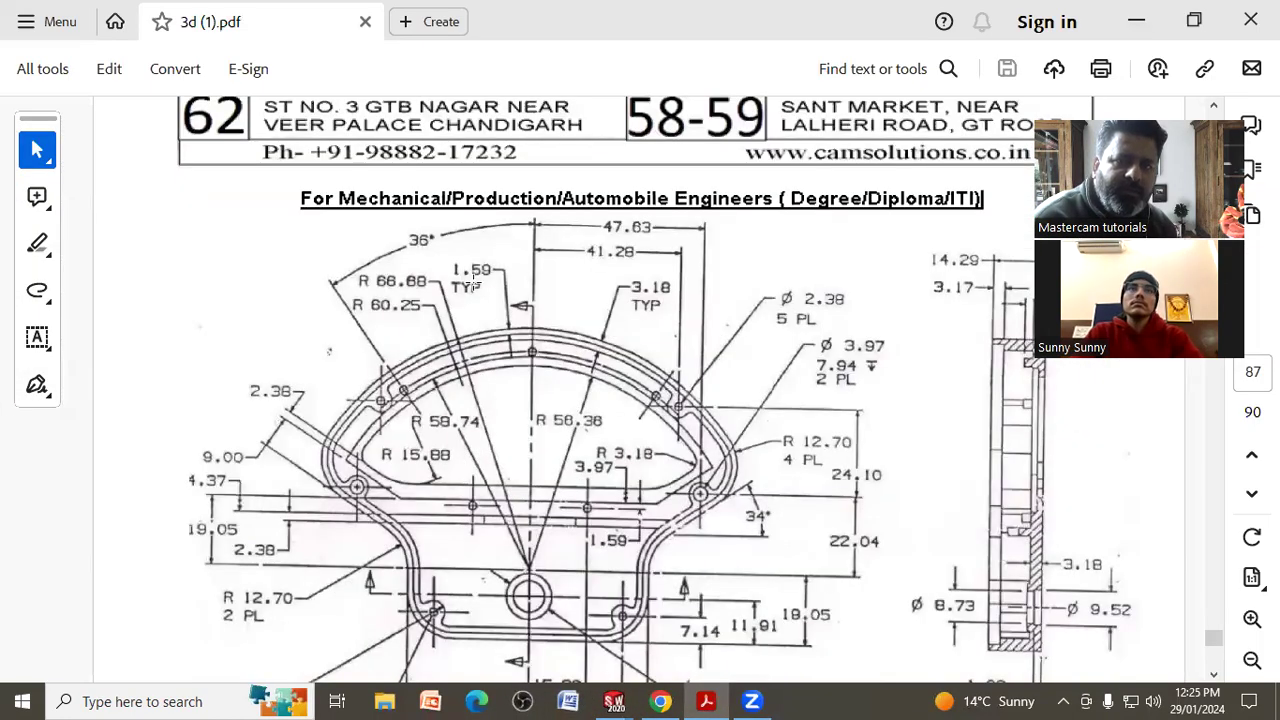
pyautogui.click(1136, 20)
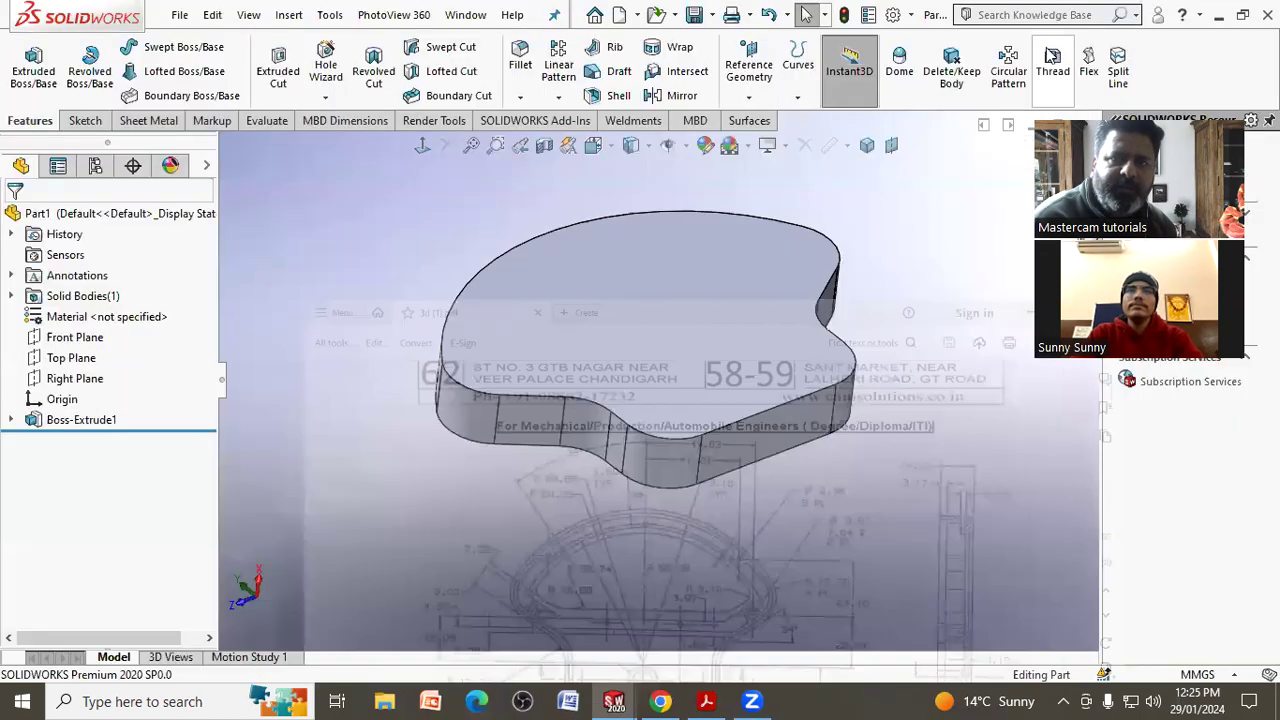
pyautogui.click(619, 96)
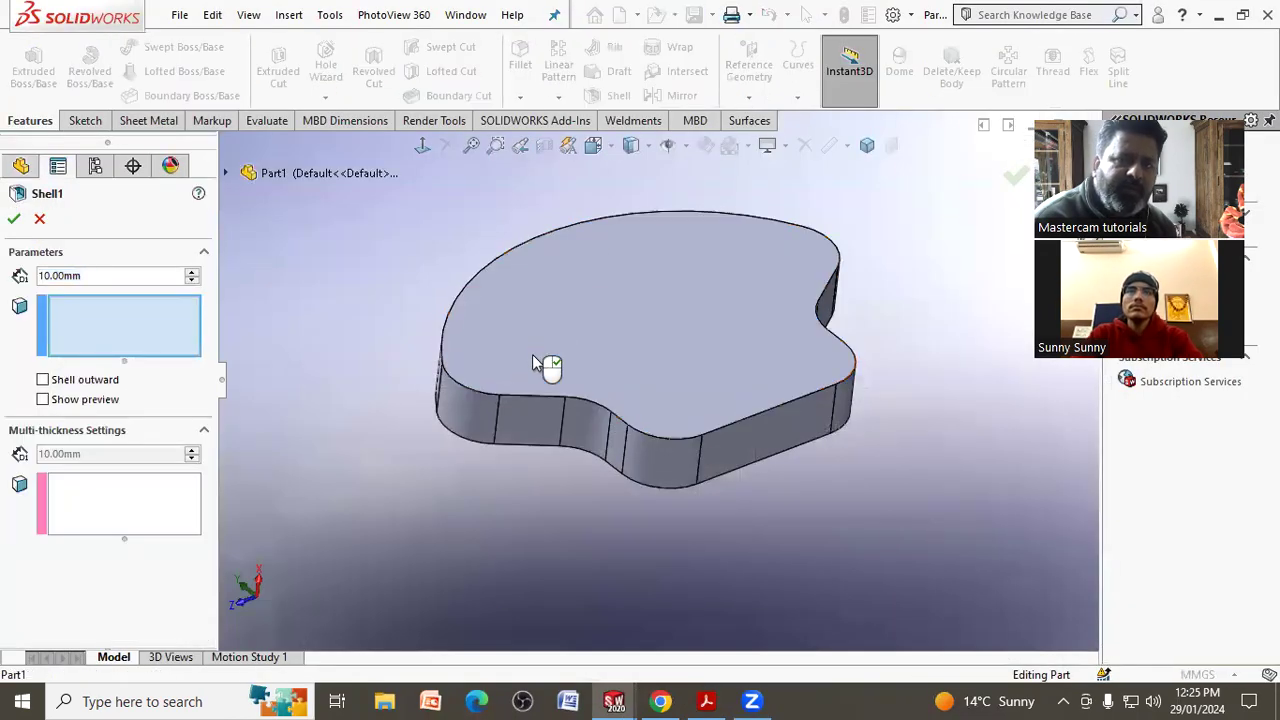
pyautogui.click(532, 354)
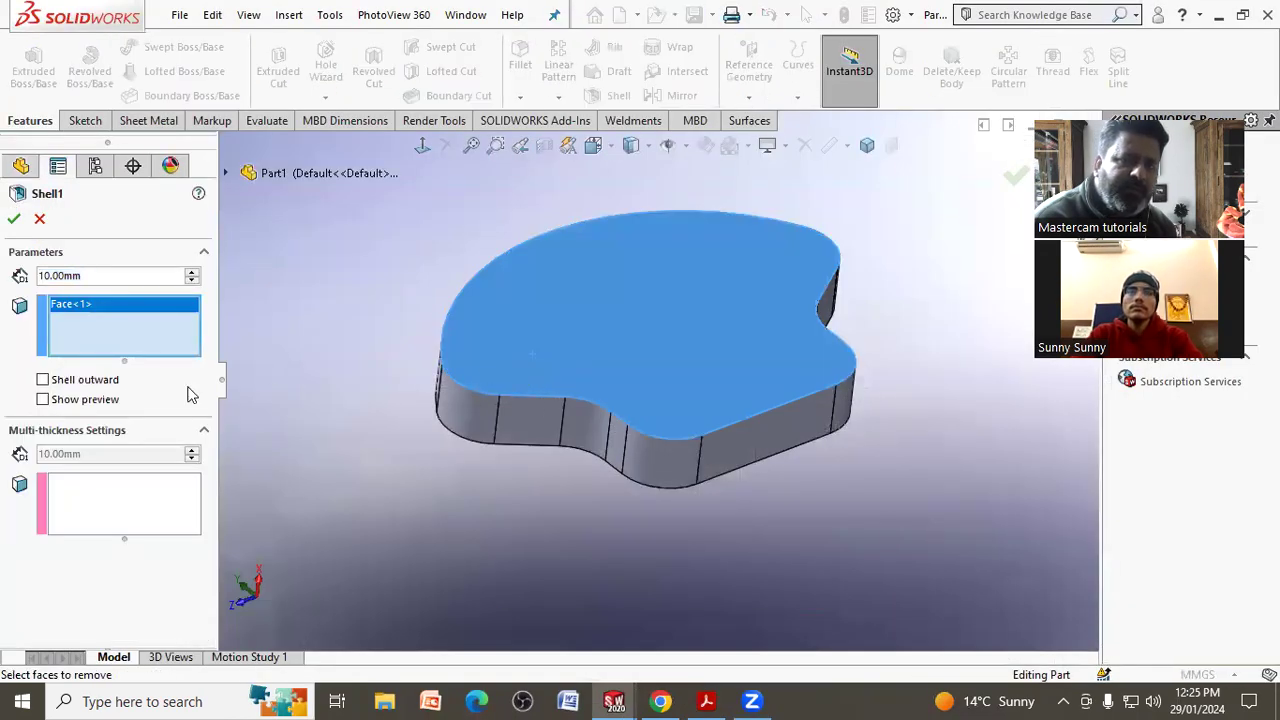
pyautogui.doubleClick(85, 276)
pyautogui.click(703, 700)
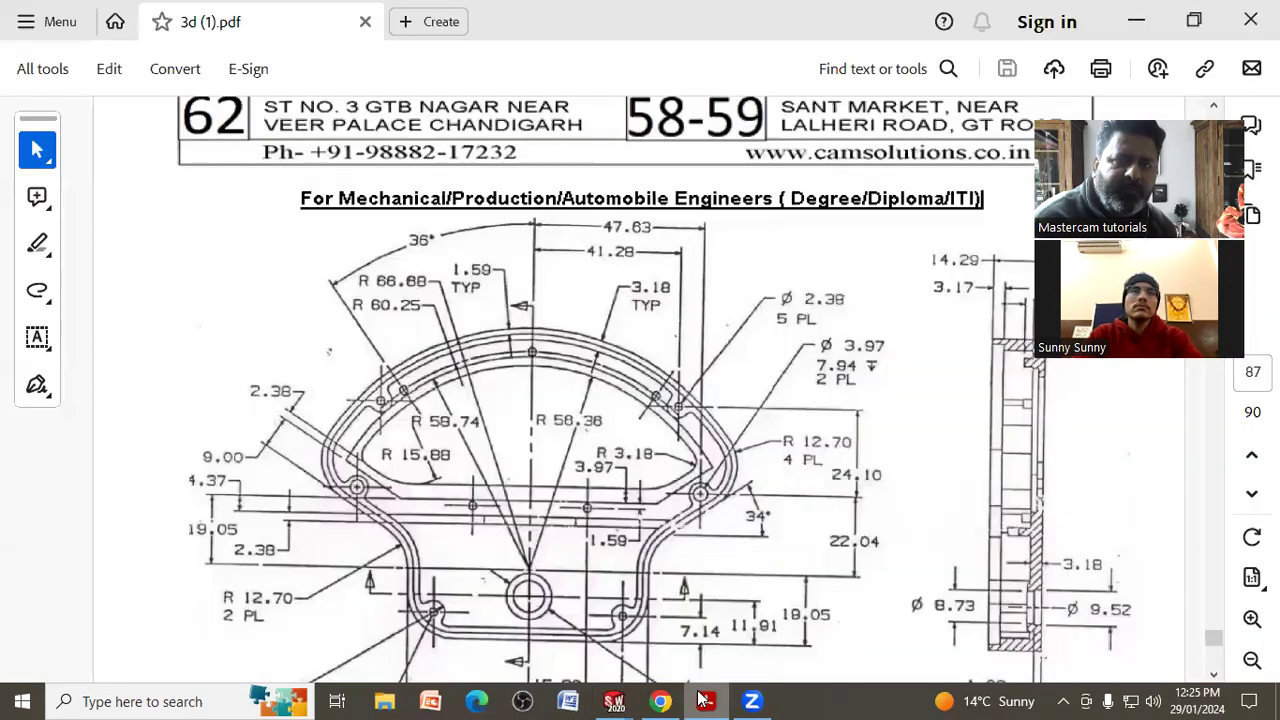
pyautogui.click(703, 700)
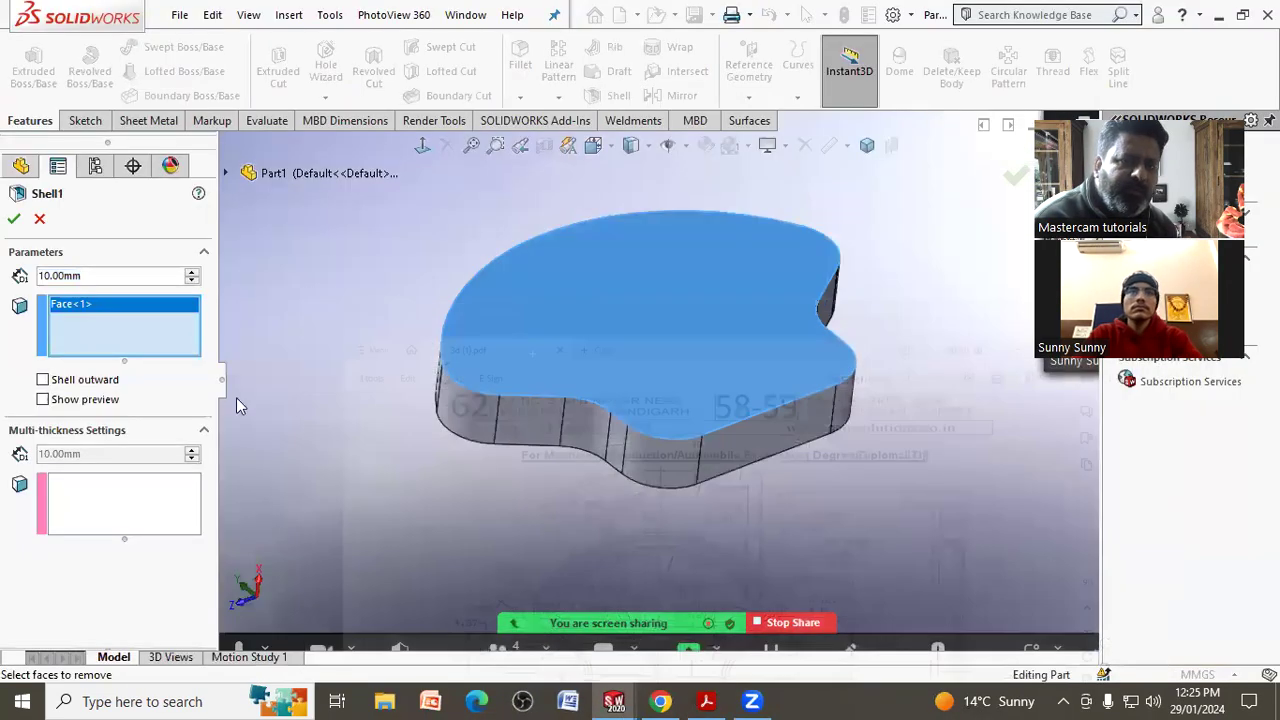
# Set the shell wall thickness to 1.59 mm, preview it and apply.
pyautogui.doubleClick(108, 275)
pyautogui.write('1')
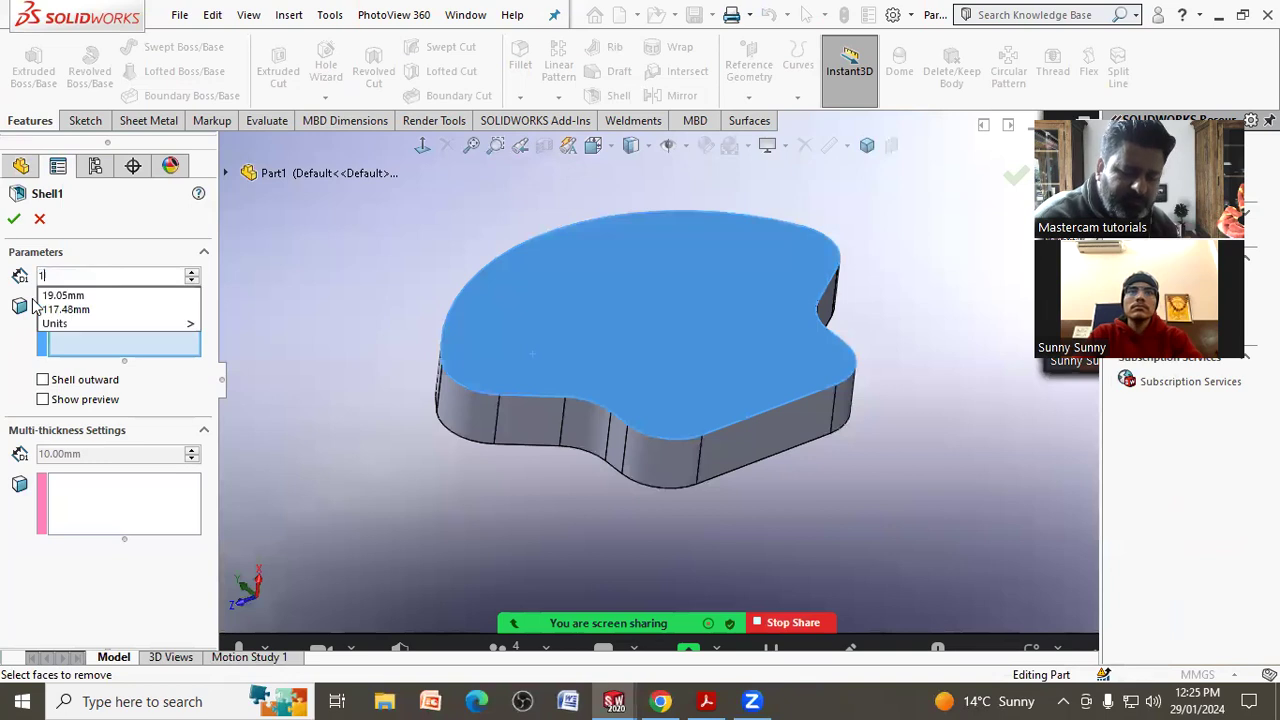
pyautogui.write('.59')
pyautogui.press('Return')
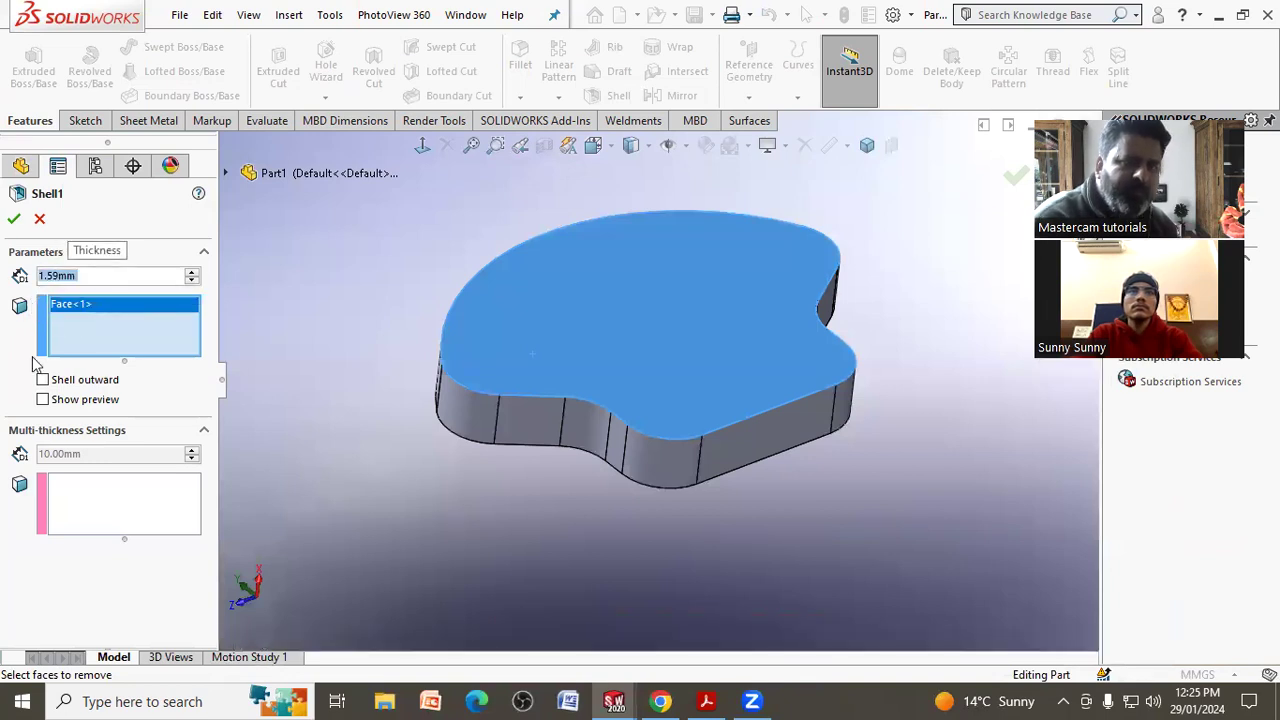
pyautogui.click(60, 401)
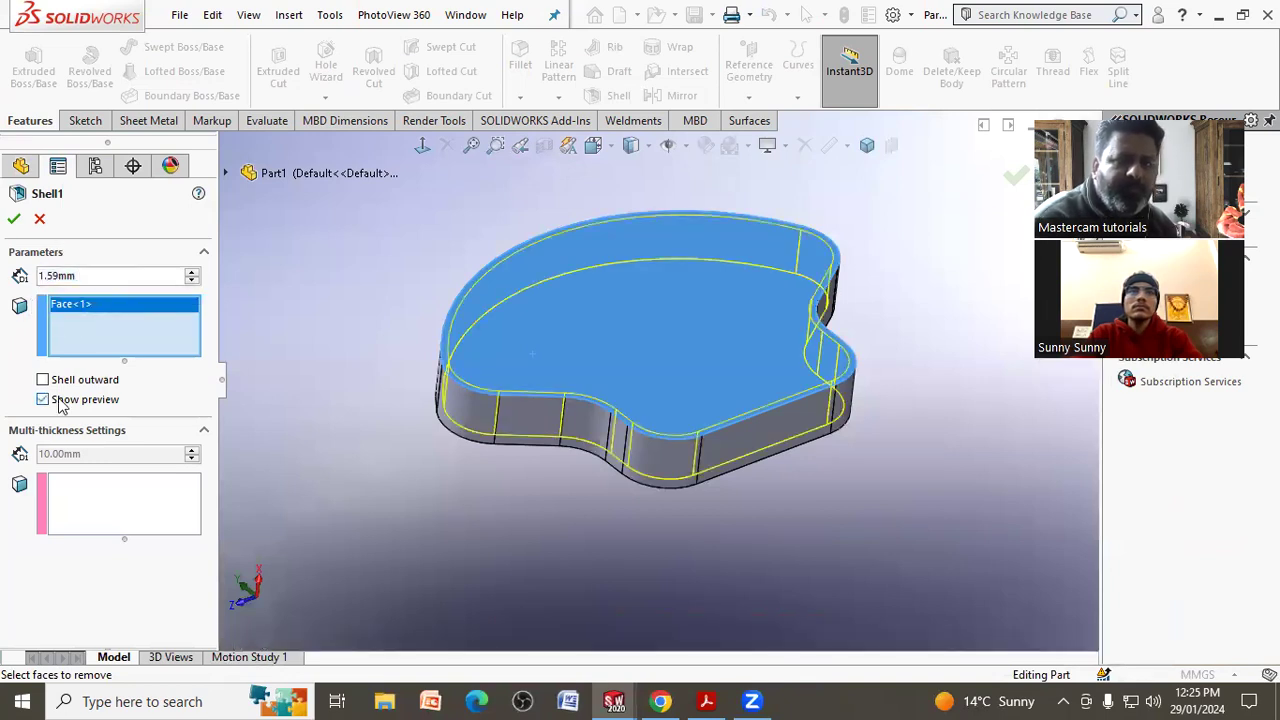
pyautogui.click(14, 218)
pyautogui.moveTo(293, 297)
pyautogui.mouseDown(button='middle')
pyautogui.moveTo(320, 351)
pyautogui.moveTo(286, 286)
pyautogui.moveTo(294, 297)
pyautogui.mouseUp(button='middle')
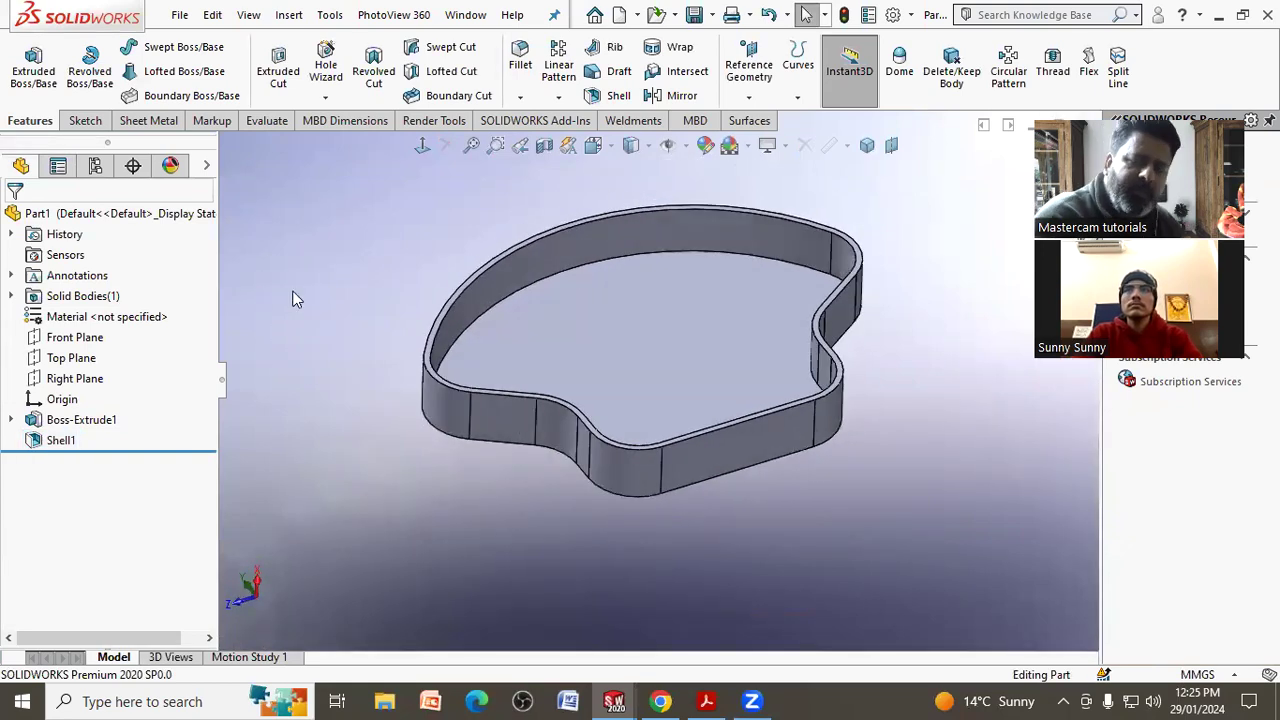
# Look over the PDF drawing again, then minimize it to return to the shelled cover part.
pyautogui.click(710, 700)
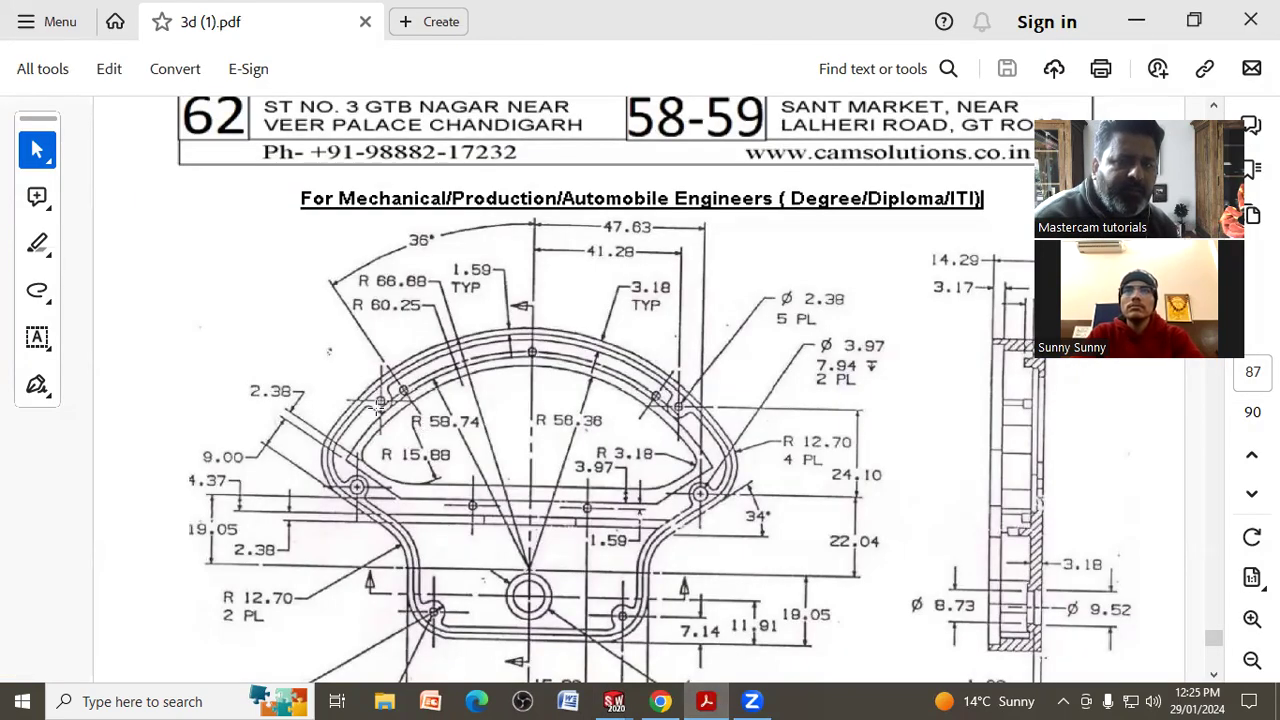
pyautogui.scroll(2, 378, 405)
pyautogui.scroll(-2, 386, 428)
pyautogui.click(352, 421)
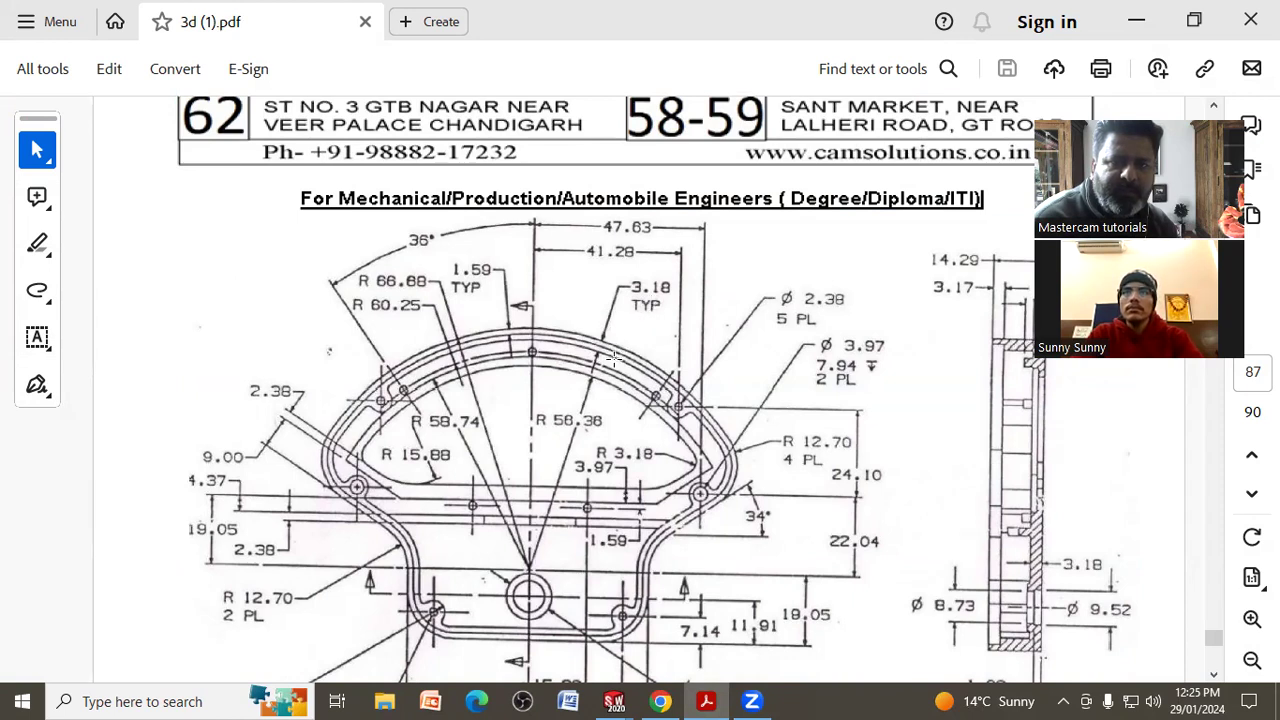
pyautogui.click(904, 406)
pyautogui.click(1136, 20)
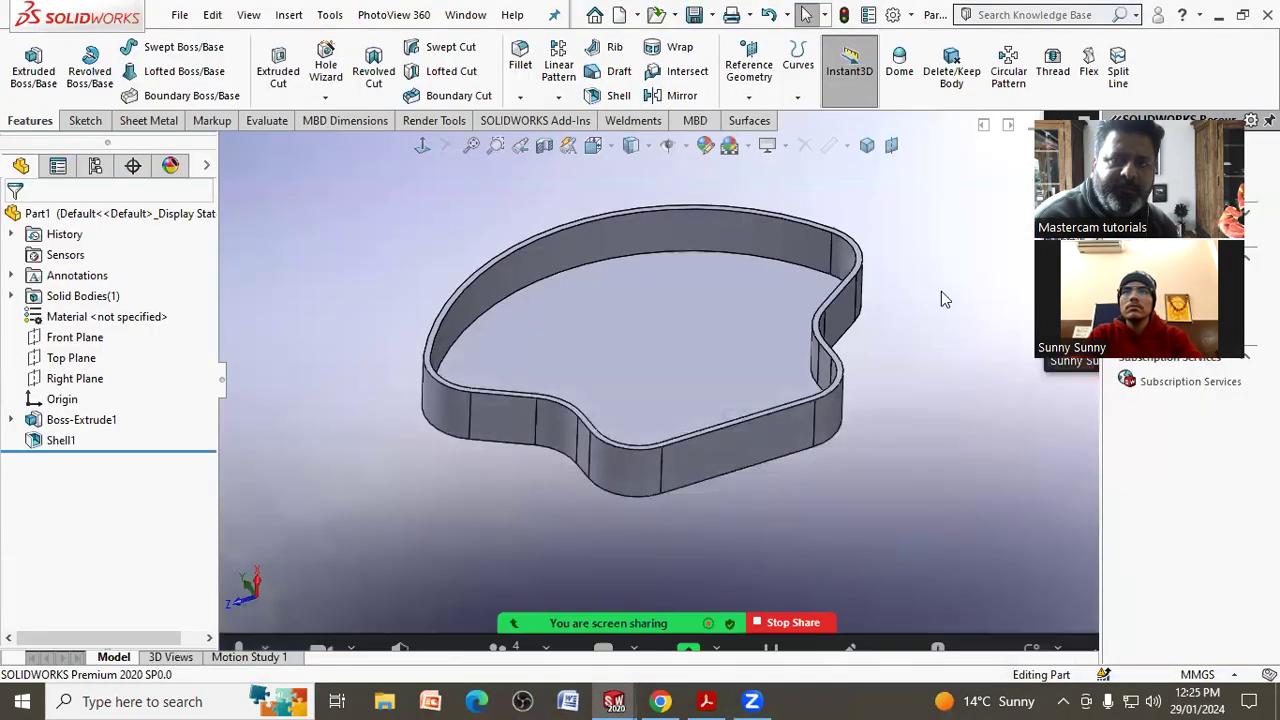
# Start a new sketch on the shell's inner floor face.
pyautogui.moveTo(791, 306); pyautogui.dragTo(714, 360, button='middle')
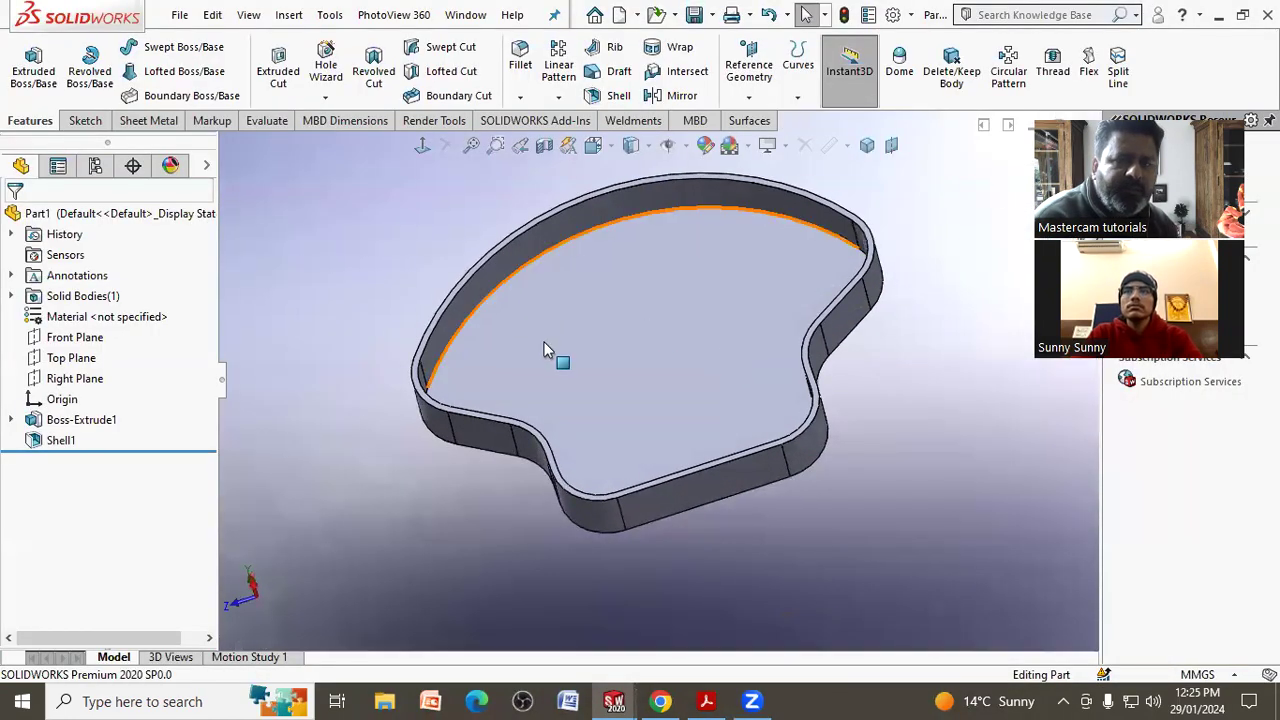
pyautogui.click(545, 349)
pyautogui.click(656, 290)
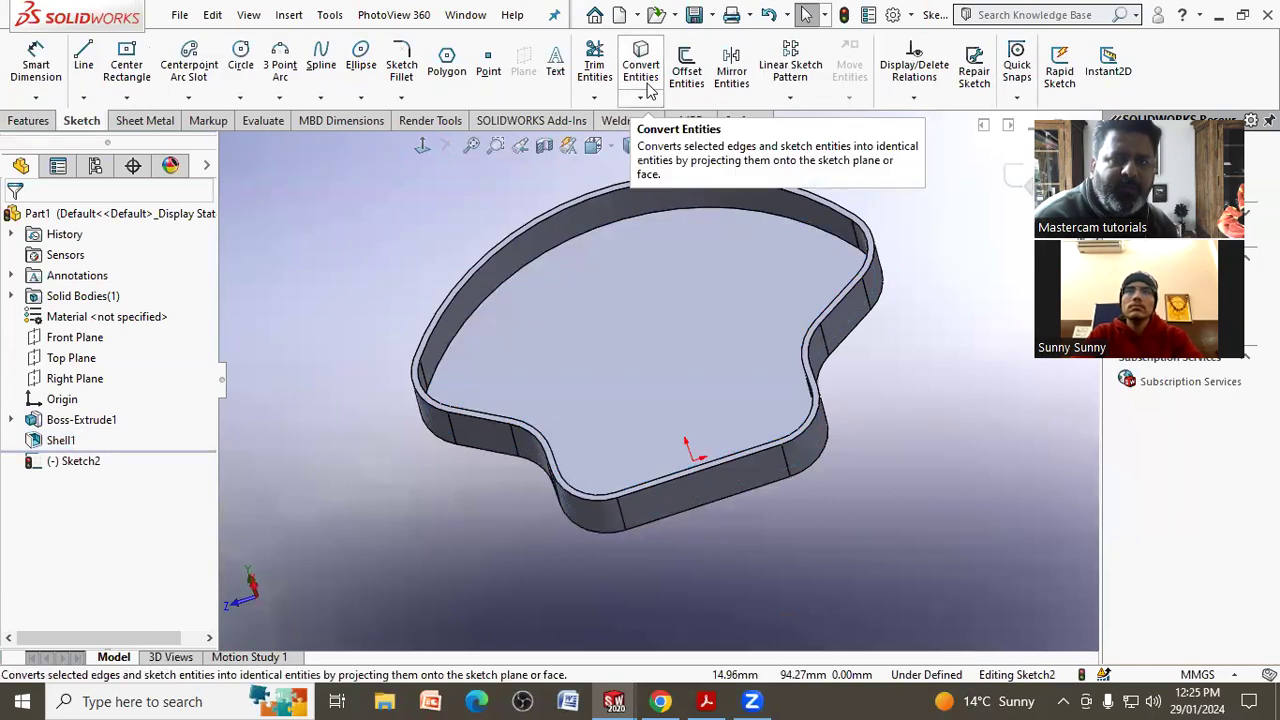
# Offset the top inner edge 10 mm toward the inside of the part.
pyautogui.click(687, 68)
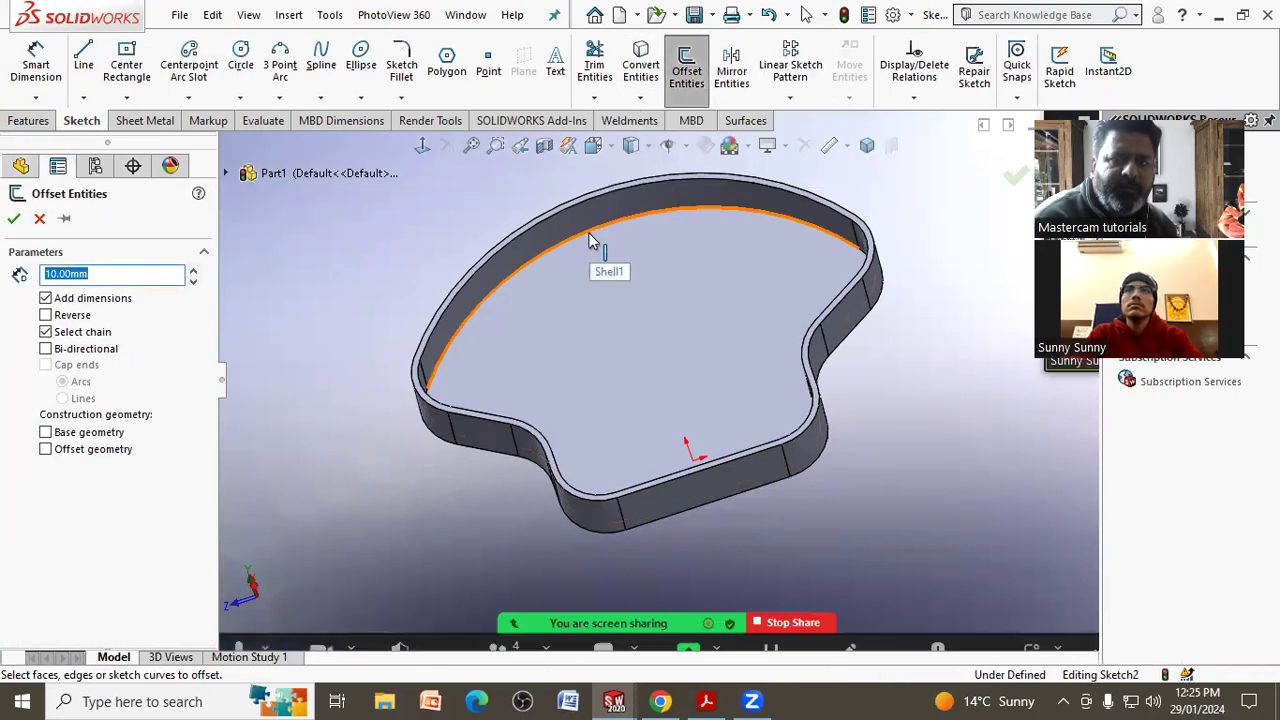
pyautogui.click(590, 240)
pyautogui.moveTo(600, 243)
pyautogui.mouseDown(button='middle')
pyautogui.moveTo(640, 280)
pyautogui.moveTo(145, 300)
pyautogui.mouseUp(button='middle')
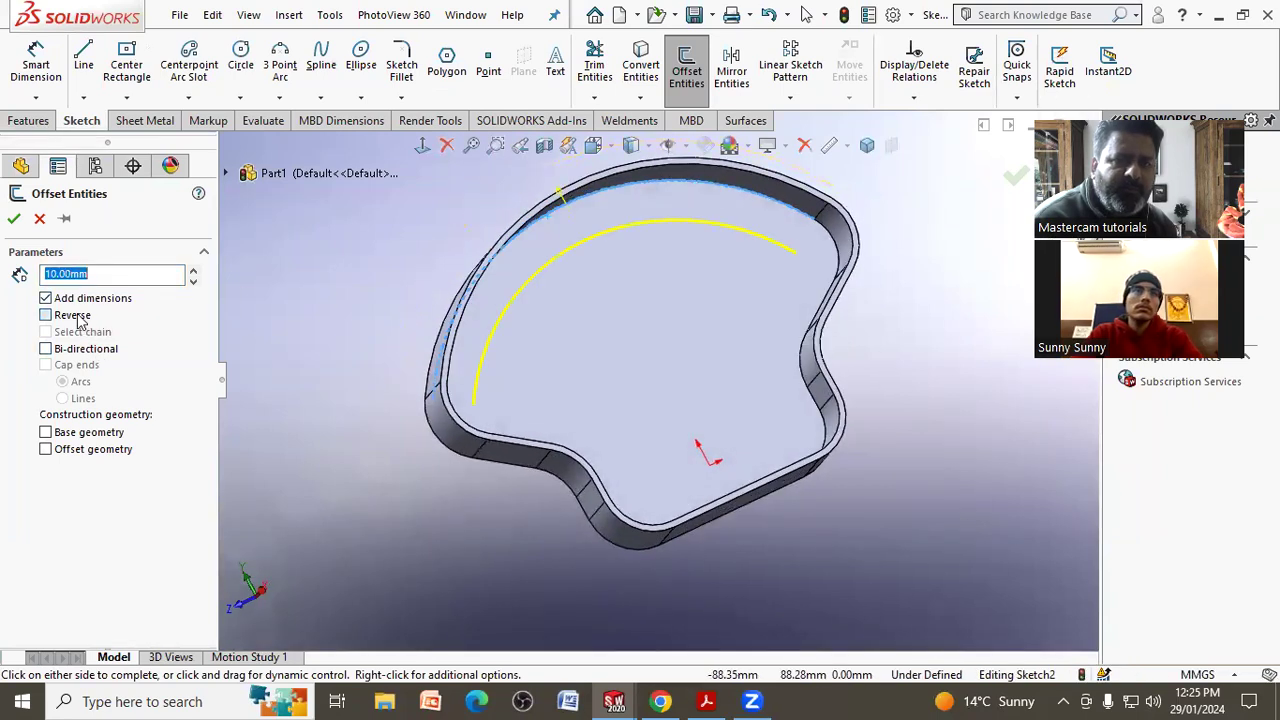
pyautogui.click(832, 240)
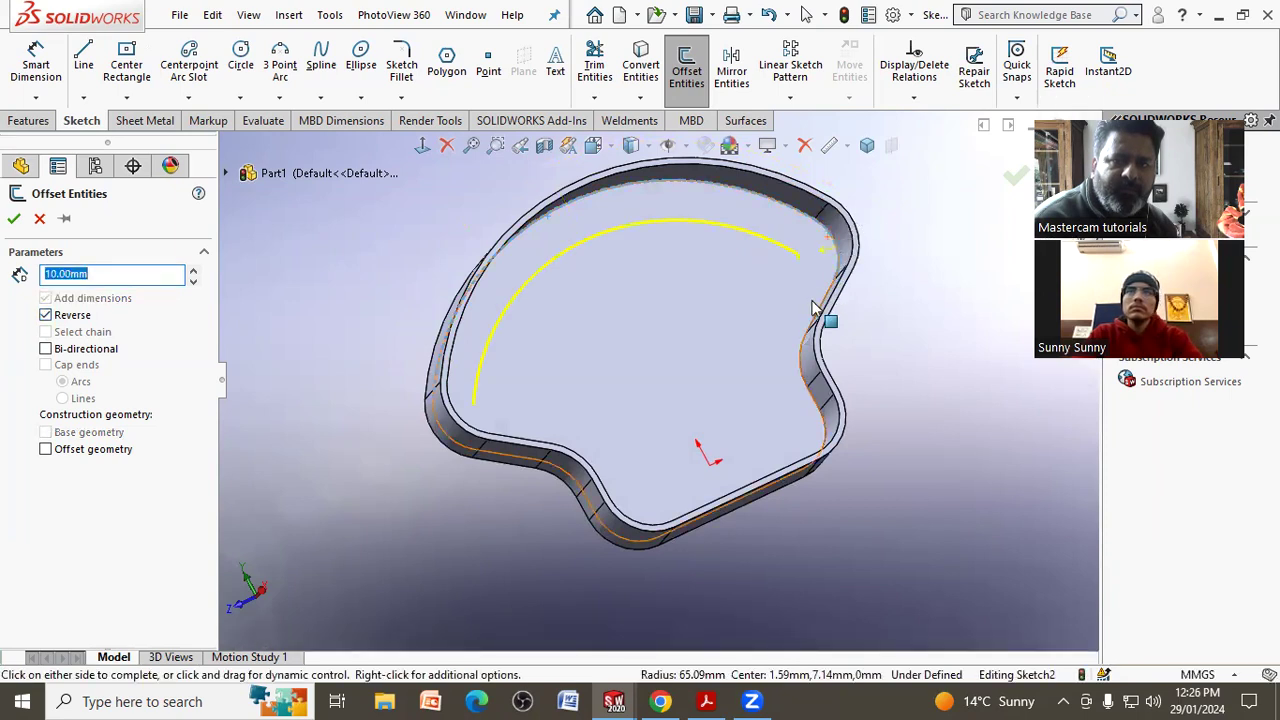
pyautogui.moveTo(817, 309); pyautogui.dragTo(815, 330, button='middle')
pyautogui.click(803, 306)
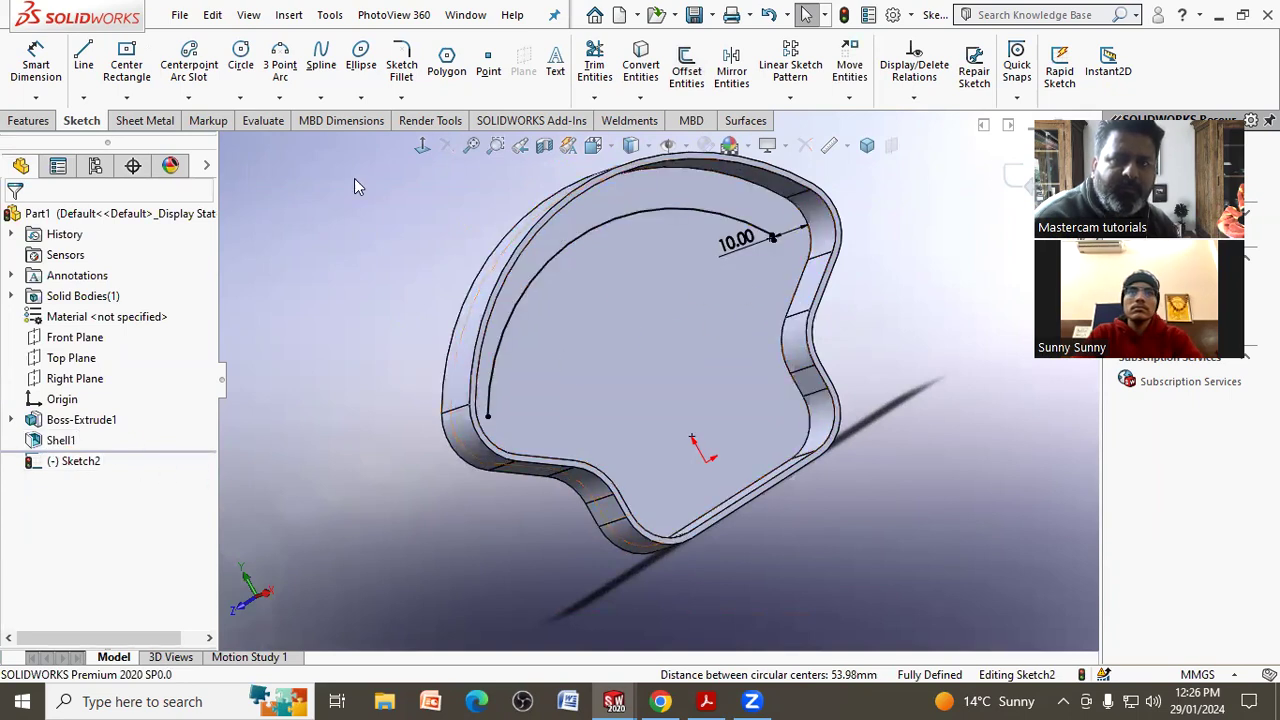
# Offset the right-hand inner edge and its curved edge 10 mm inward.
pyautogui.click(686, 68)
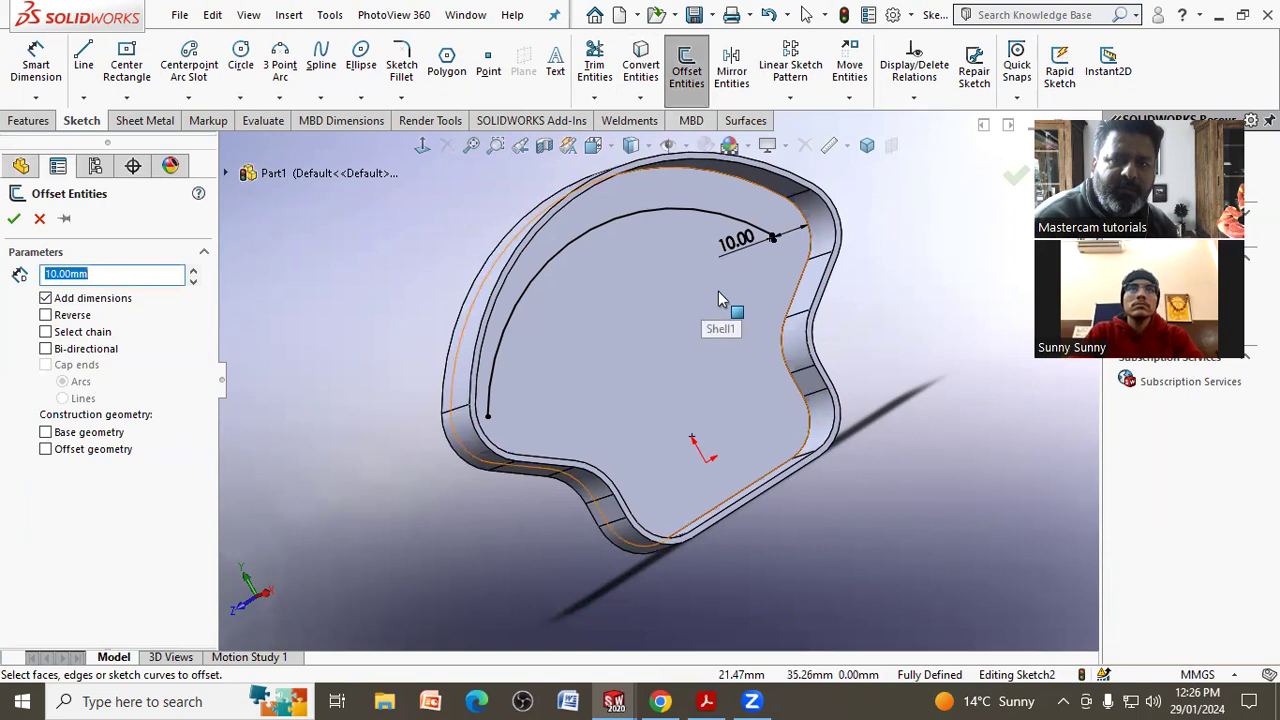
pyautogui.click(798, 295)
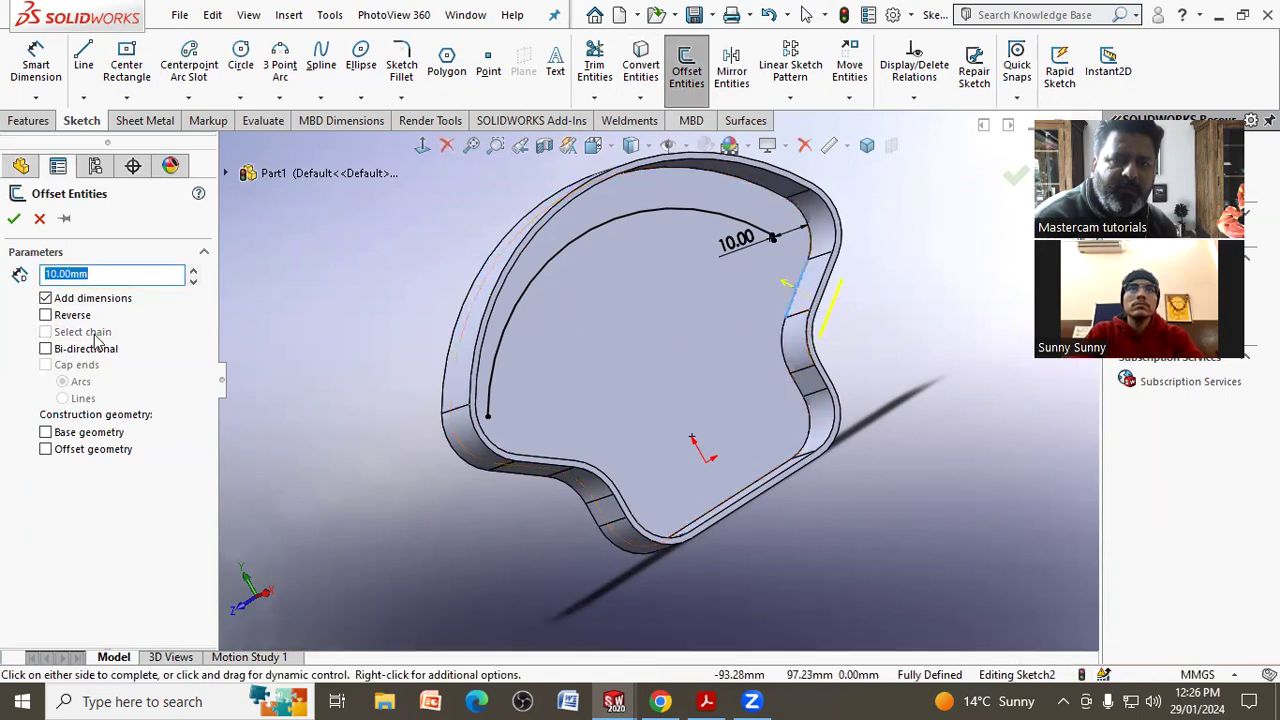
pyautogui.click(46, 315)
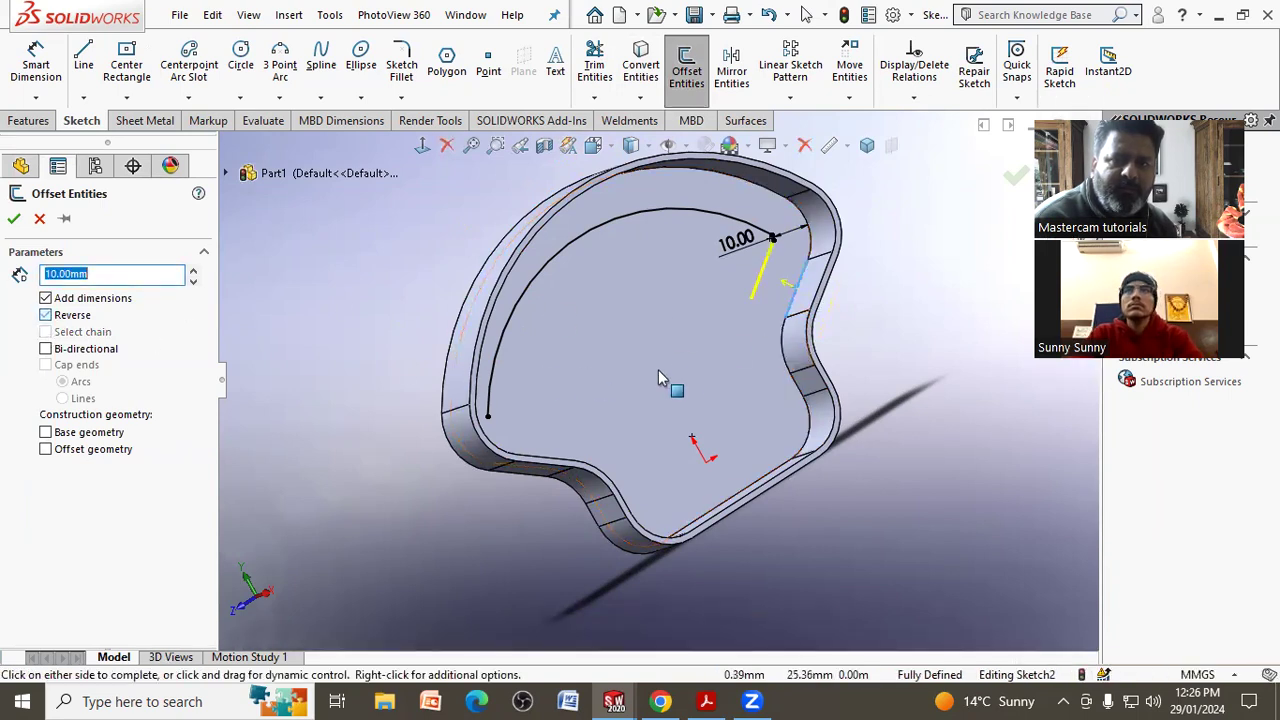
pyautogui.click(780, 372)
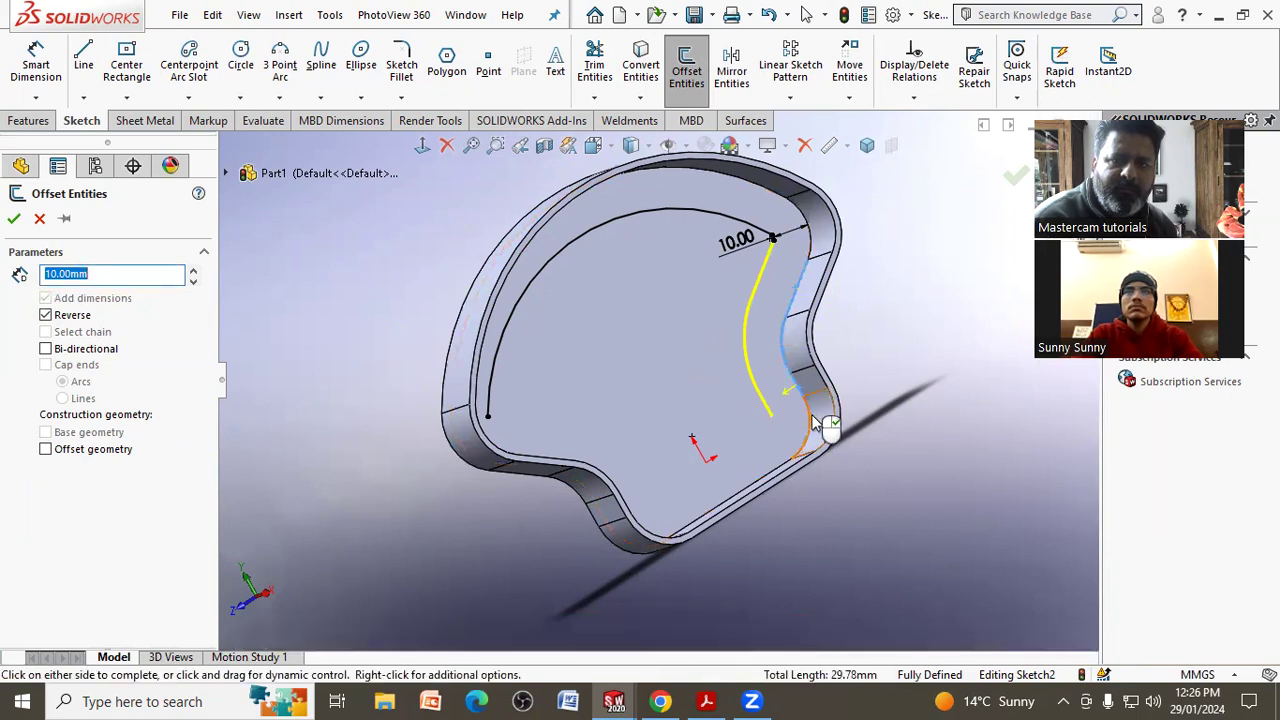
pyautogui.moveTo(766, 466); pyautogui.dragTo(750, 480, button='middle')
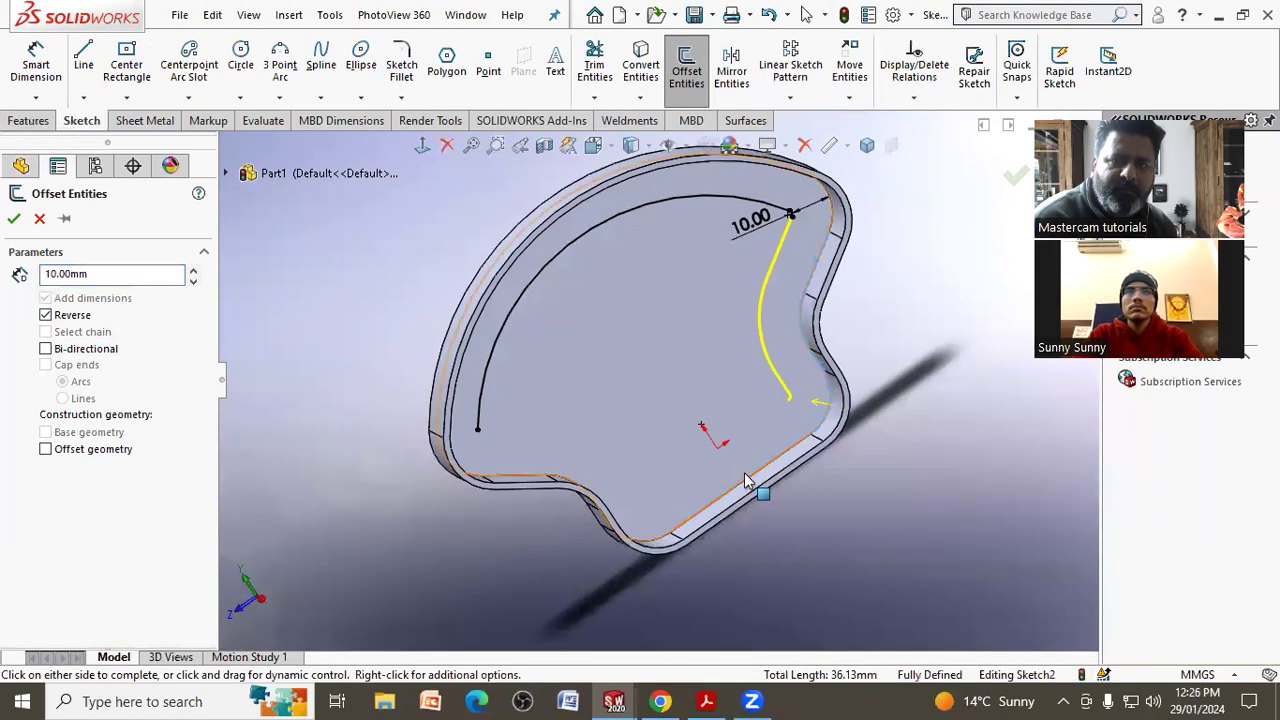
pyautogui.click(748, 484)
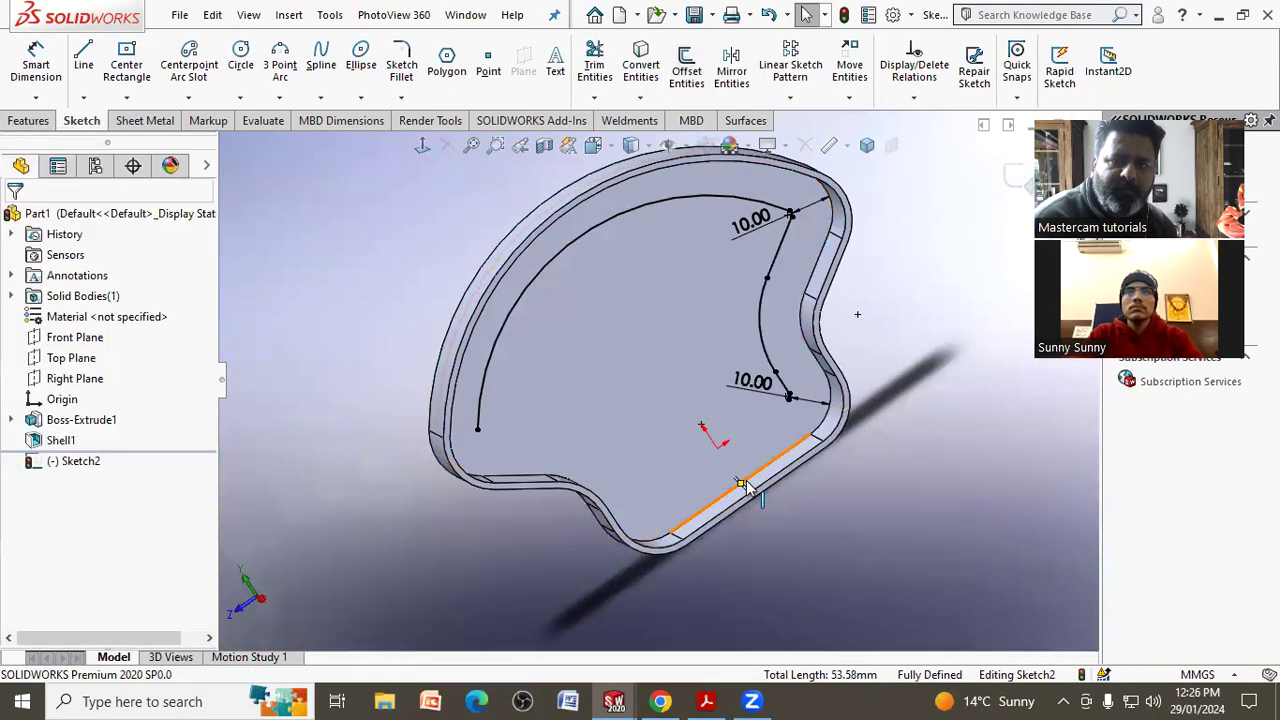
# View the sketch normal to the floor and compare it with the PDF drawing.
pyautogui.moveTo(827, 527); pyautogui.dragTo(744, 443, button='middle')
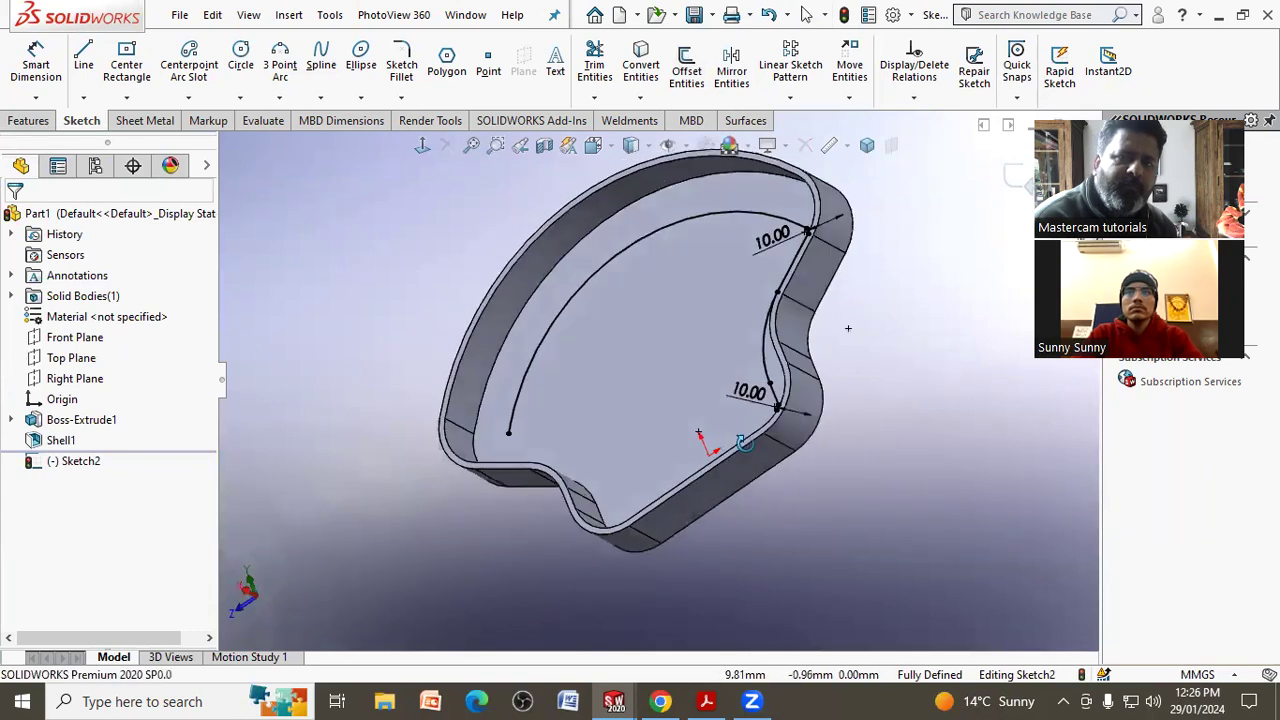
pyautogui.hotkey('ctrl', '8')
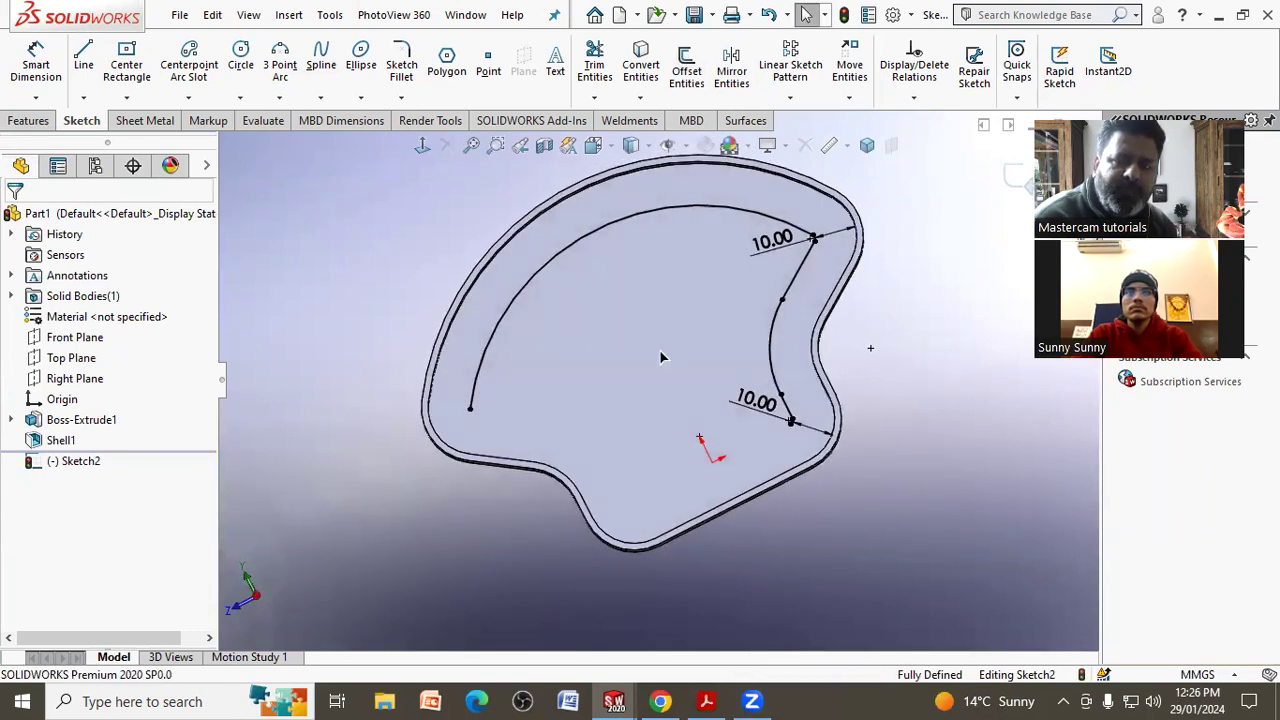
pyautogui.hotkey('alt', 'Tab')
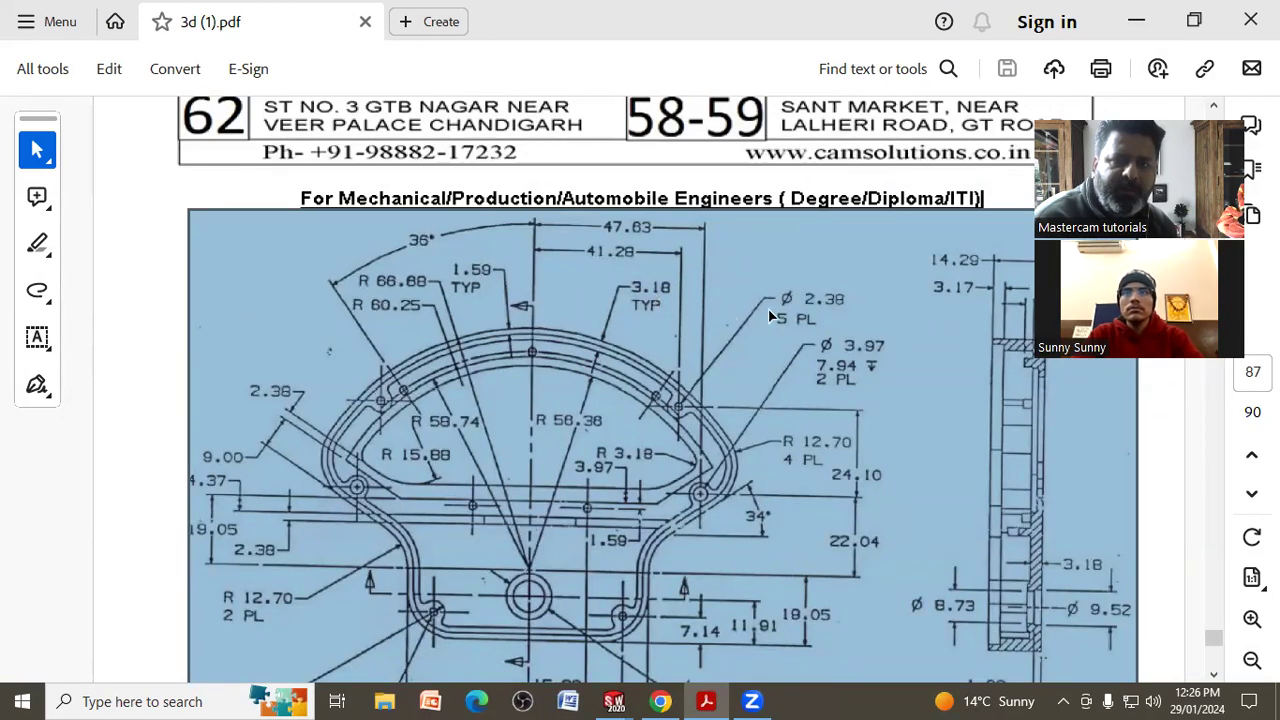
pyautogui.hotkey('alt', 'Tab')
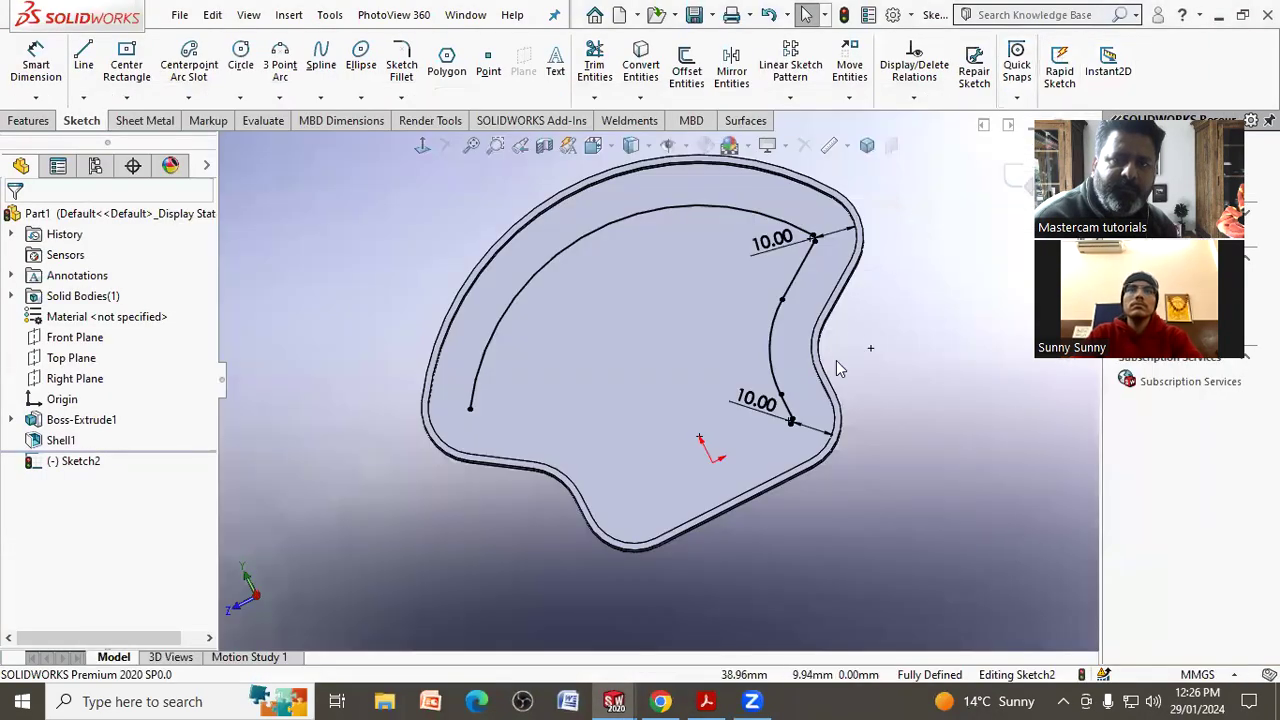
# Undo the 10 mm offset curves and their dimensions.
pyautogui.press('f')
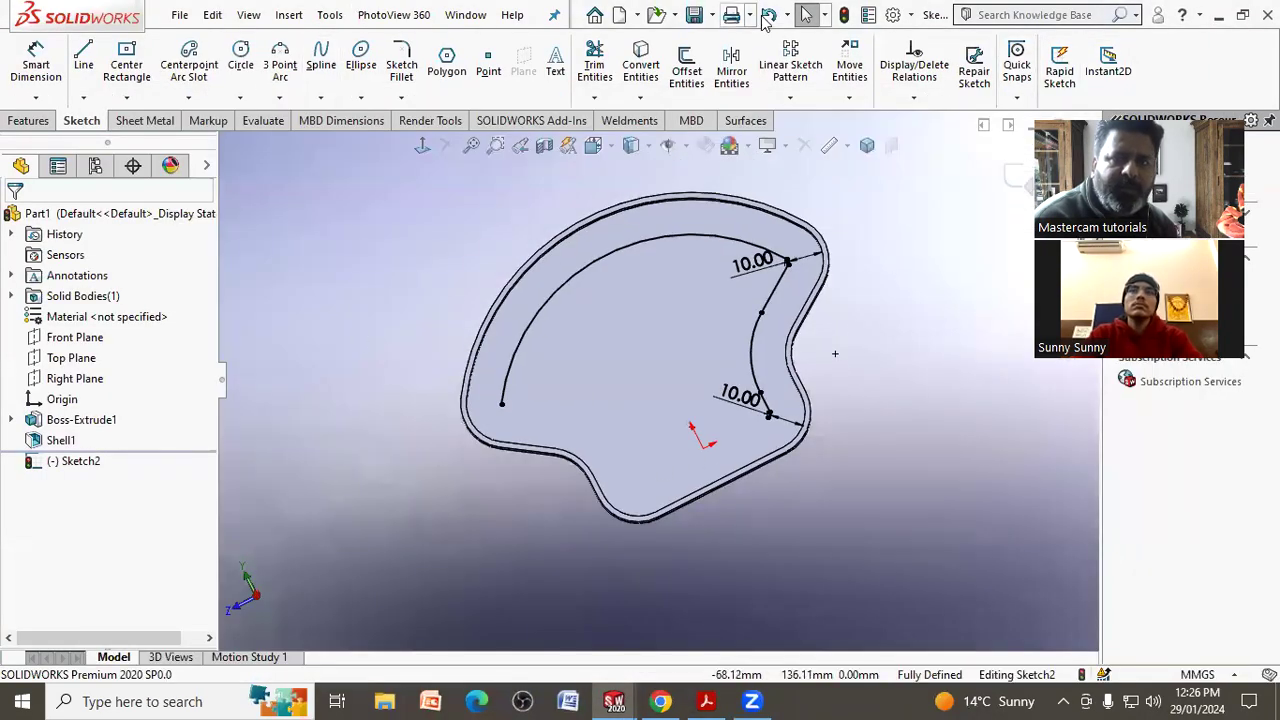
pyautogui.click(768, 14)
pyautogui.click(768, 14)
pyautogui.moveTo(920, 370)
pyautogui.mouseDown(button='middle')
pyautogui.moveTo(903, 343)
pyautogui.moveTo(903, 286)
pyautogui.mouseUp(button='middle')
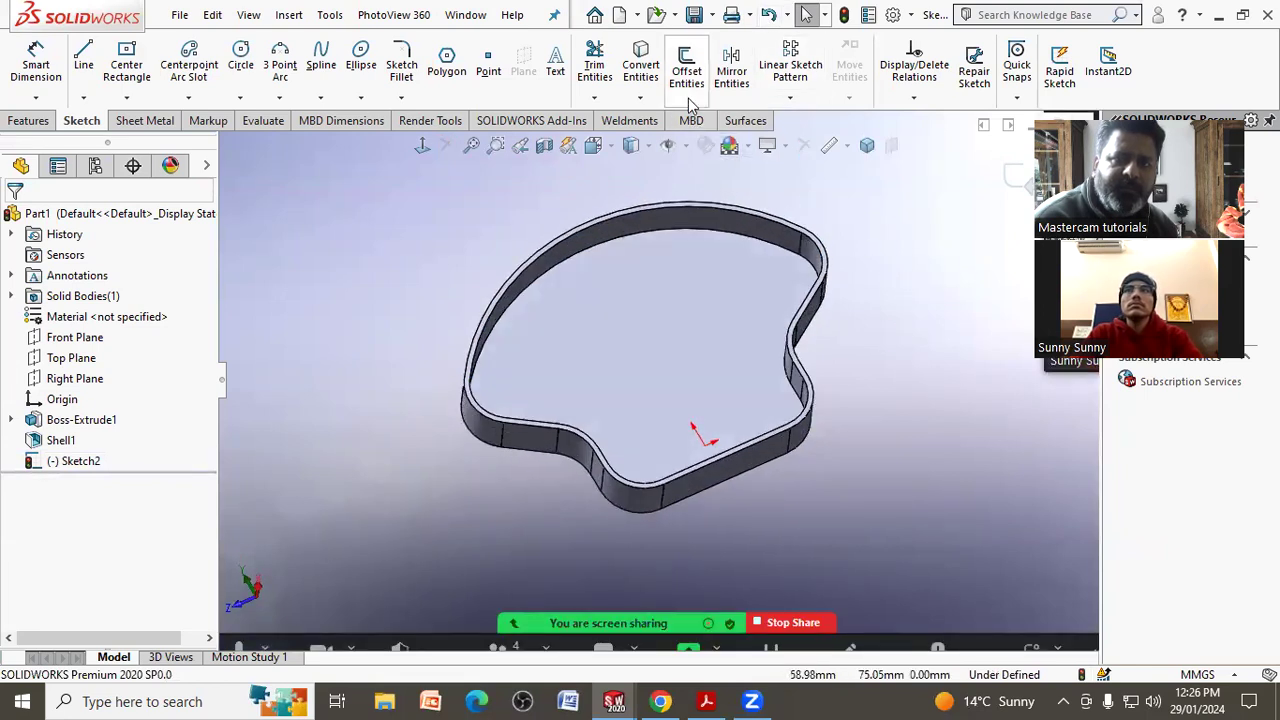
# Start a reversed 3.18 mm offset of the top, right and bottom inner edges.
pyautogui.click(686, 72)
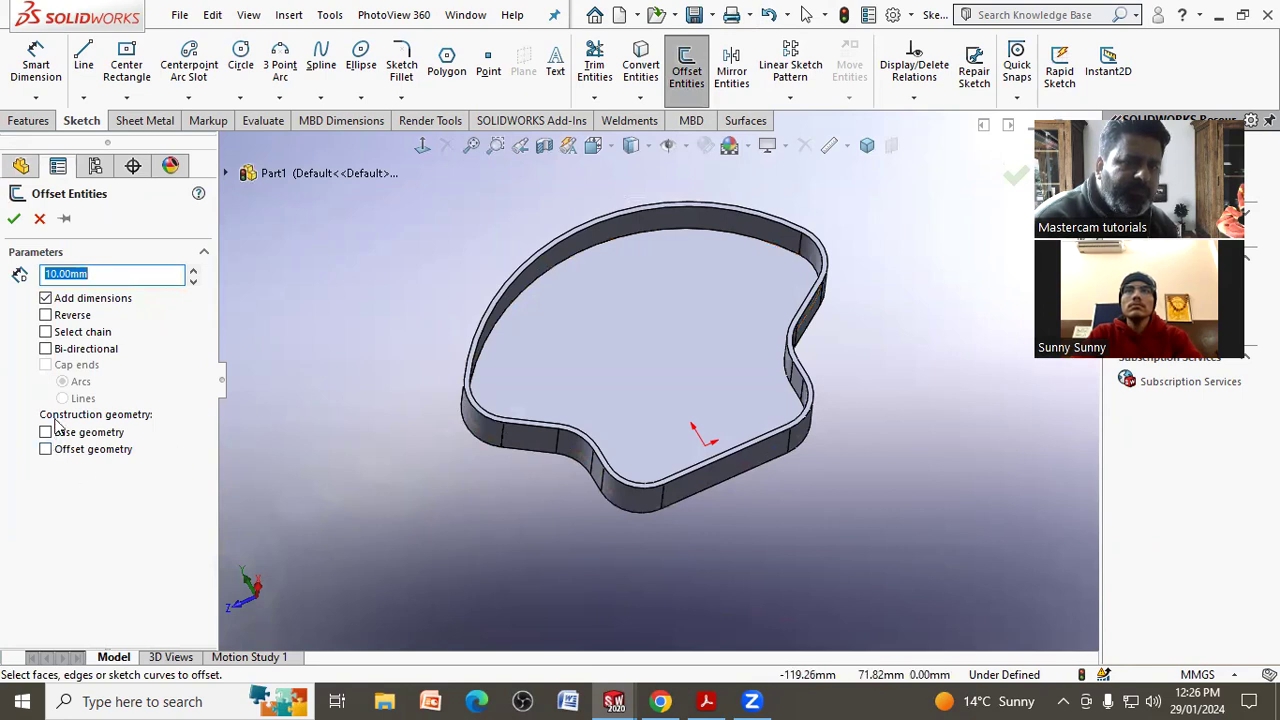
pyautogui.click(62, 316)
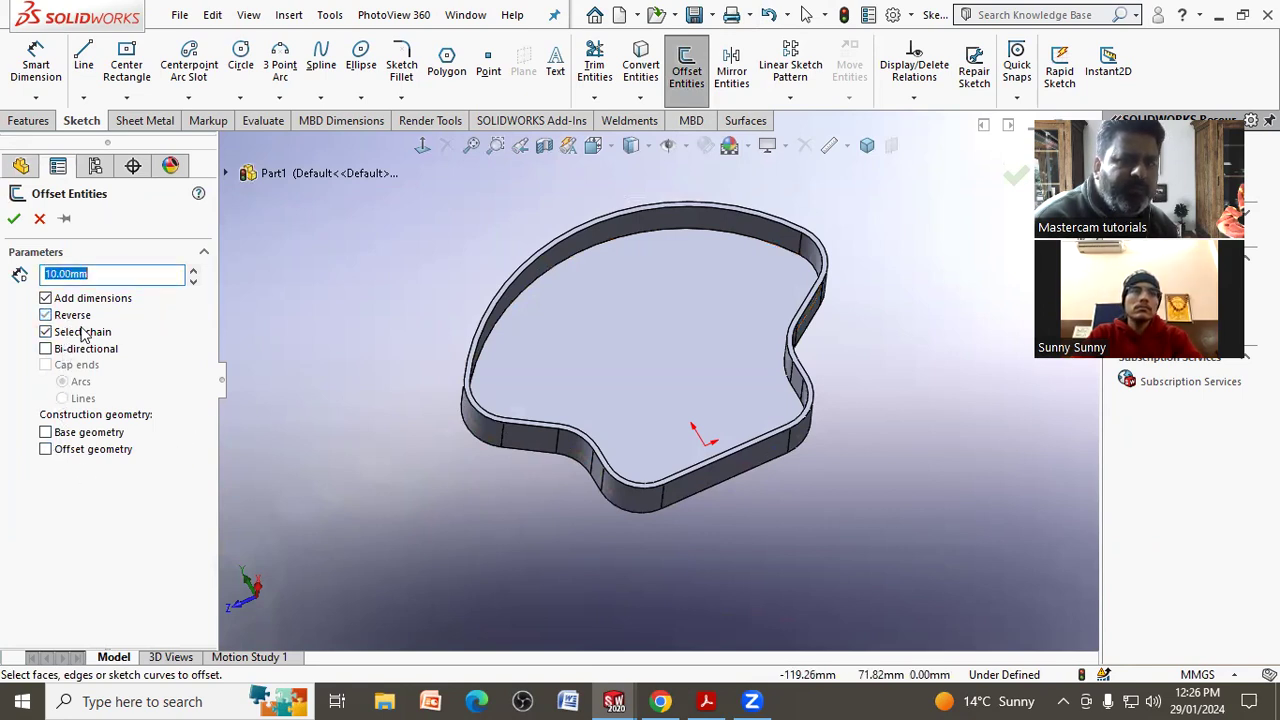
pyautogui.click(622, 243)
pyautogui.scroll(-2, 806, 276)
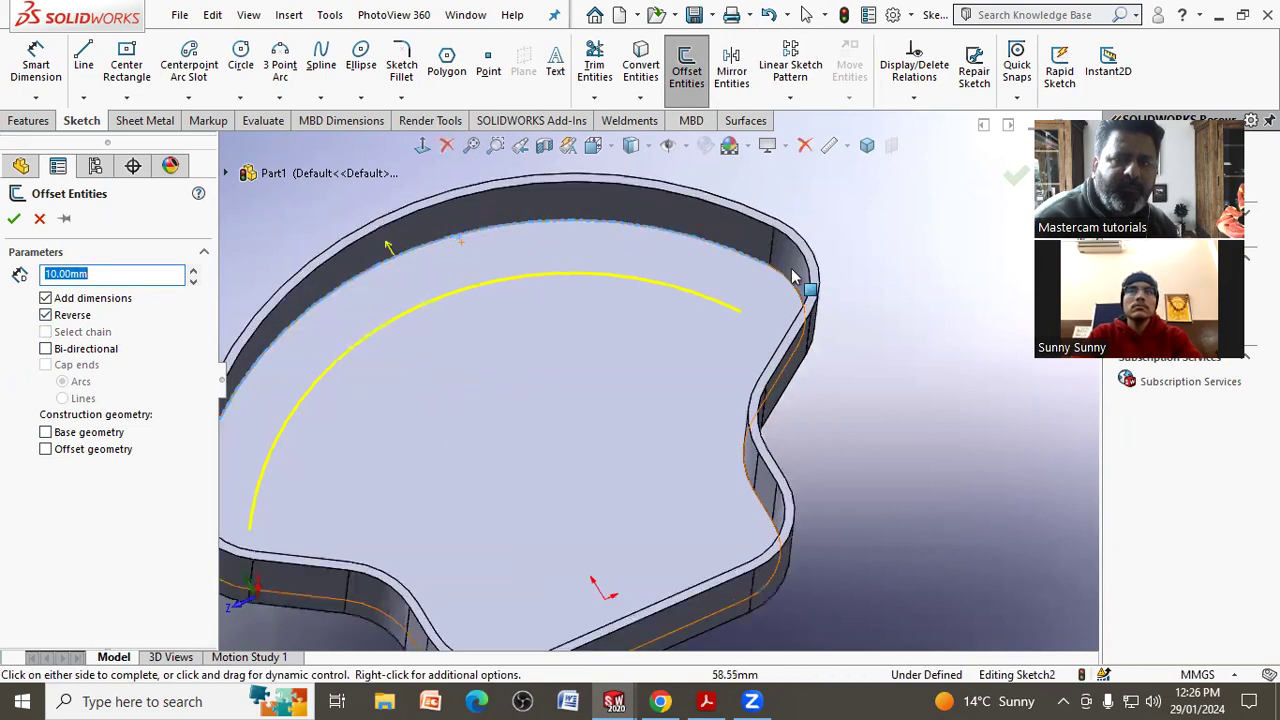
pyautogui.scroll(-2, 794, 280)
pyautogui.moveTo(743, 314)
pyautogui.mouseDown(button='middle')
pyautogui.moveTo(771, 309)
pyautogui.moveTo(806, 349)
pyautogui.mouseUp(button='middle')
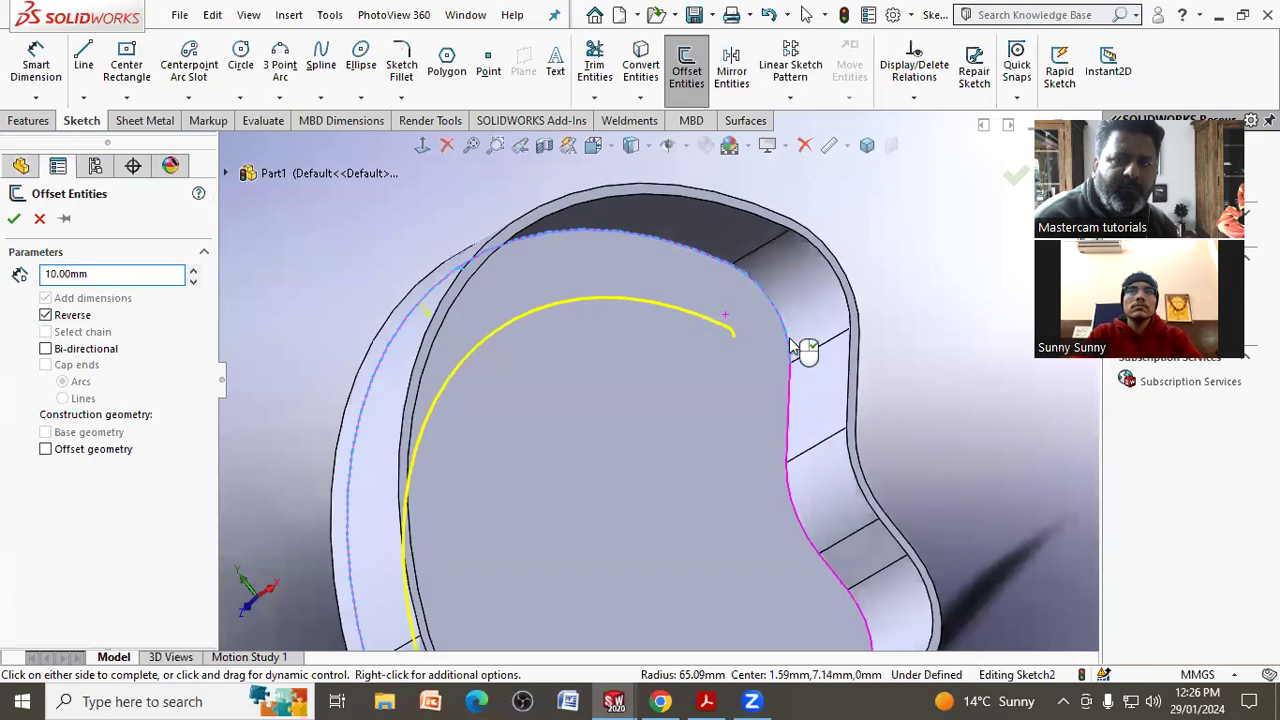
pyautogui.click(790, 408)
pyautogui.click(800, 515)
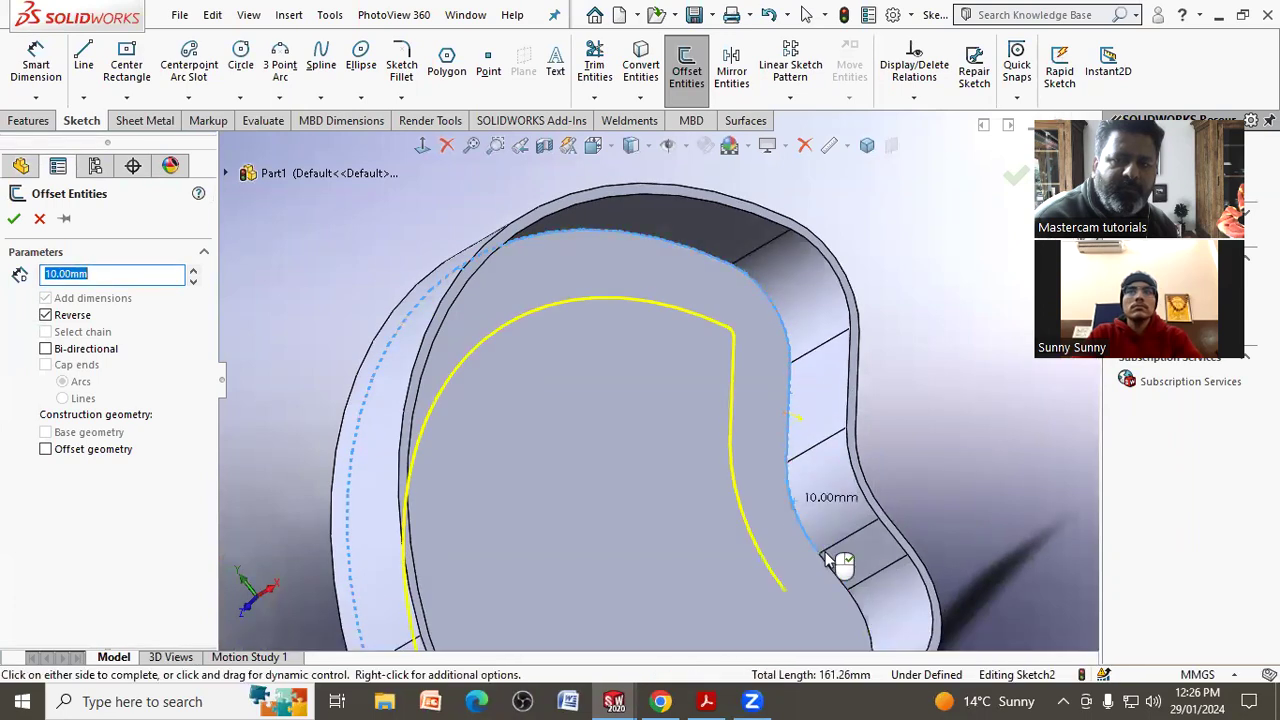
pyautogui.click(843, 578)
pyautogui.scroll(2, 752, 480)
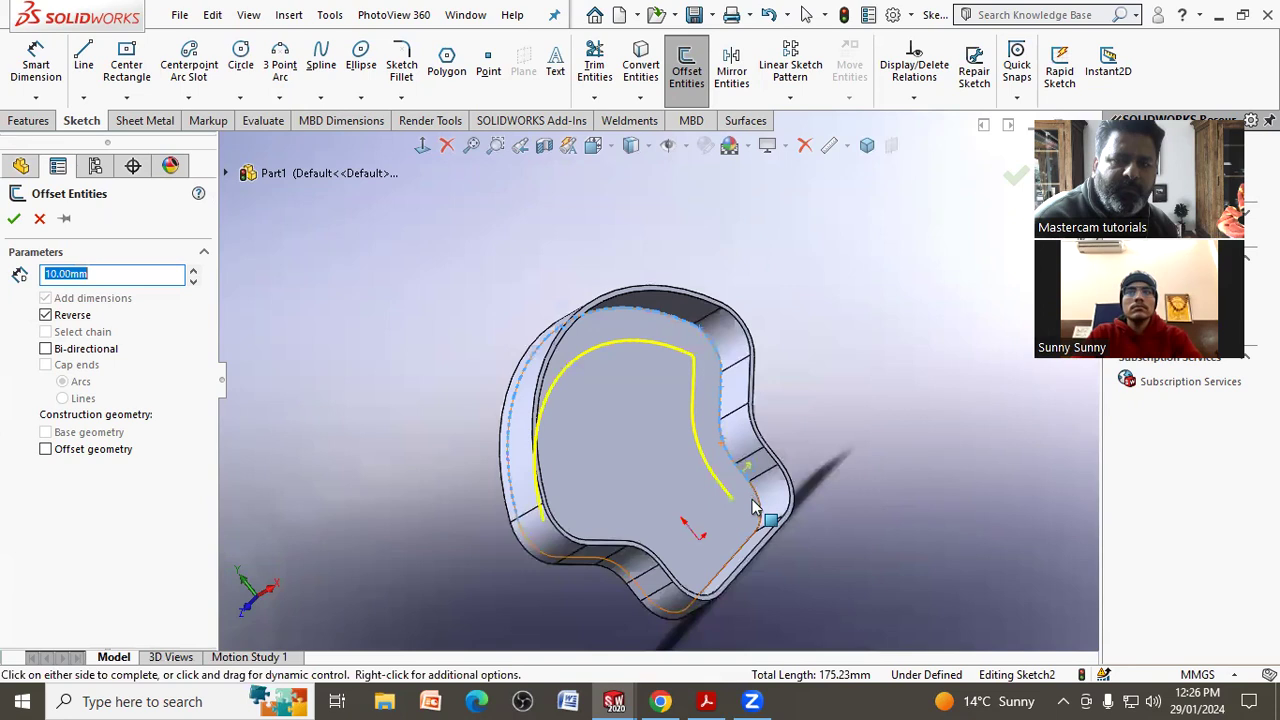
pyautogui.scroll(-2, 752, 507)
pyautogui.write('3.18')
pyautogui.press('Return')
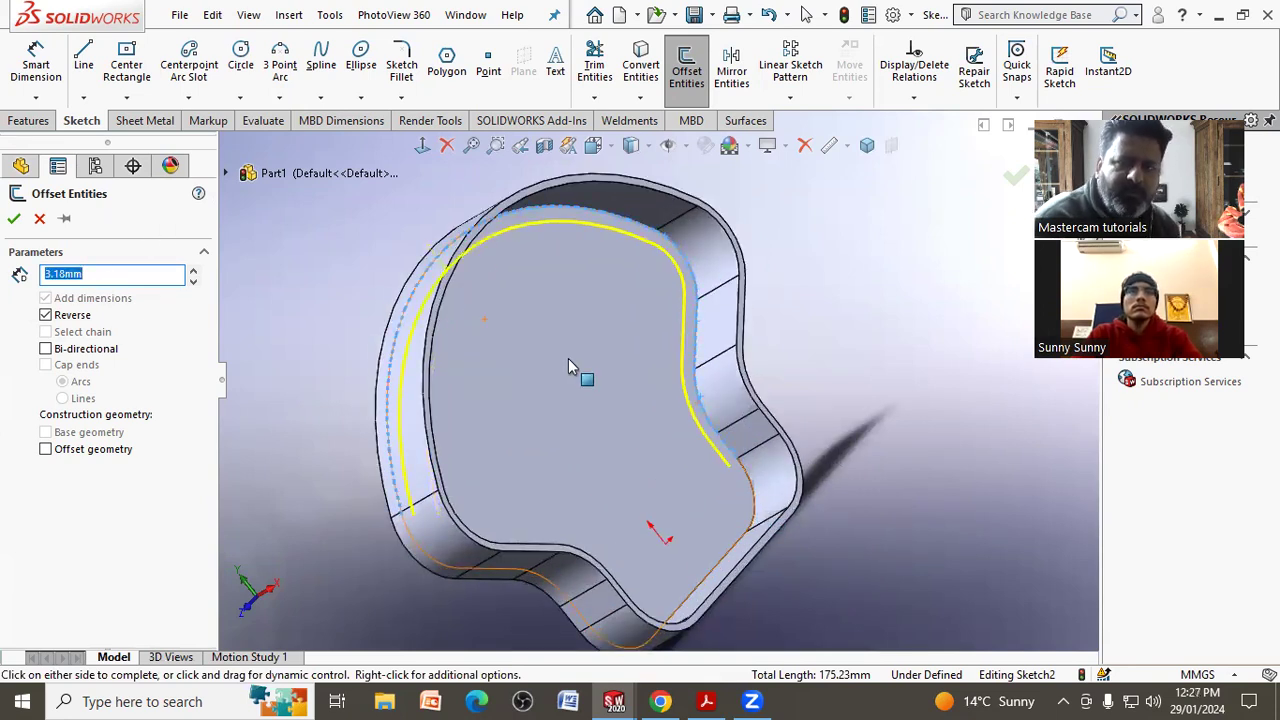
# Extend the 3.18 mm offset along the bottom and left walls, closing and accepting the loop.
pyautogui.click(757, 515)
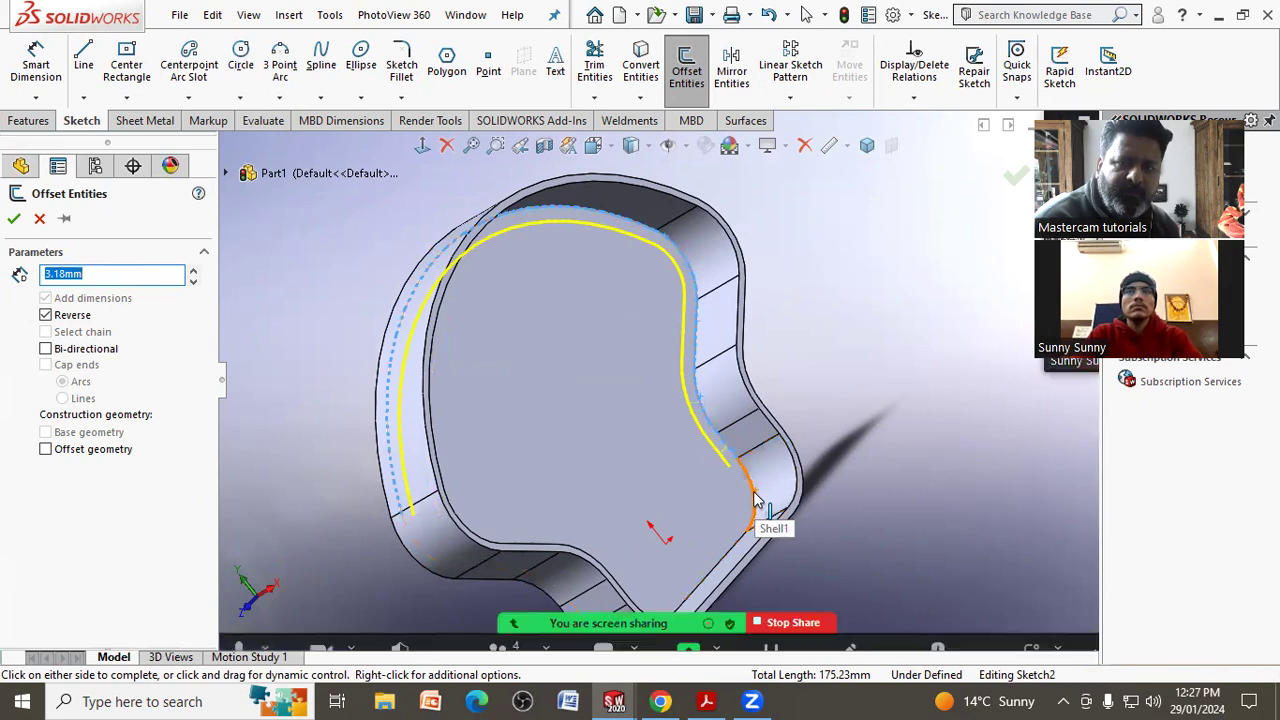
pyautogui.click(731, 558)
pyautogui.moveTo(654, 457)
pyautogui.mouseDown(button='middle')
pyautogui.moveTo(523, 503)
pyautogui.moveTo(538, 540)
pyautogui.mouseUp(button='middle')
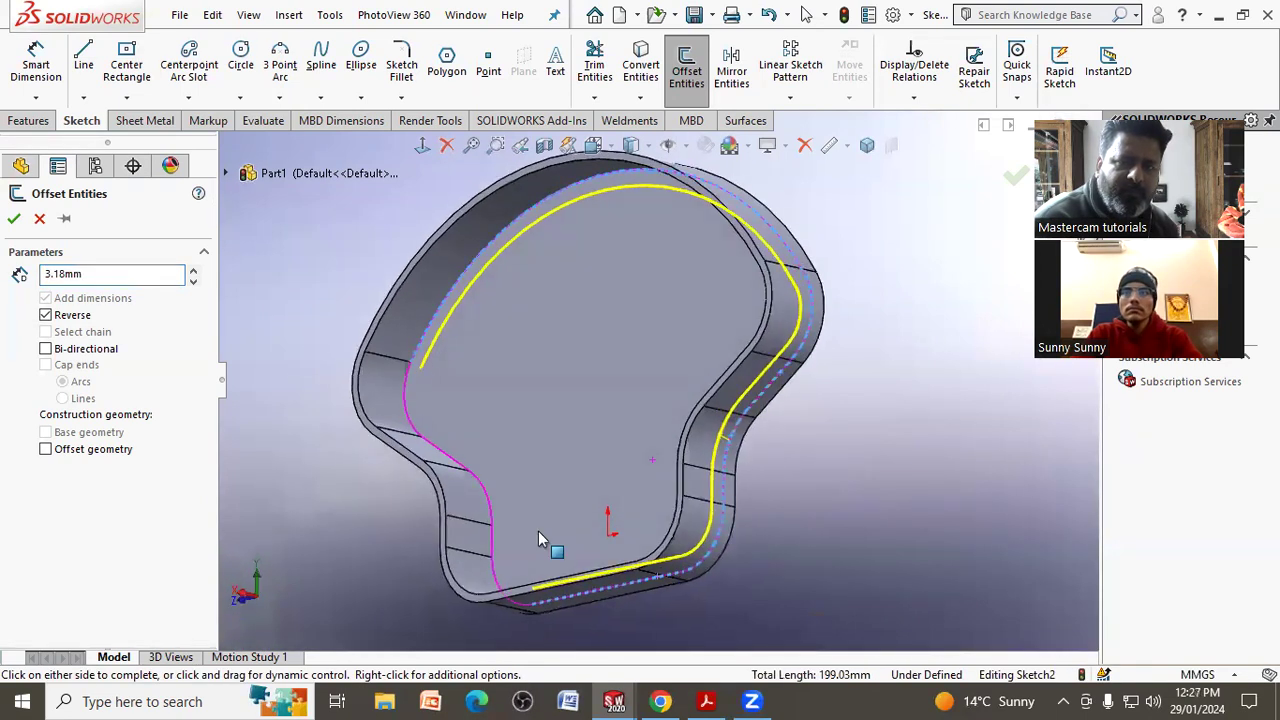
pyautogui.click(512, 591)
pyautogui.click(493, 545)
pyautogui.click(500, 505)
pyautogui.click(452, 465)
pyautogui.click(405, 410)
pyautogui.moveTo(485, 384)
pyautogui.mouseDown(button='middle')
pyautogui.moveTo(567, 358)
pyautogui.moveTo(551, 337)
pyautogui.mouseUp(button='middle')
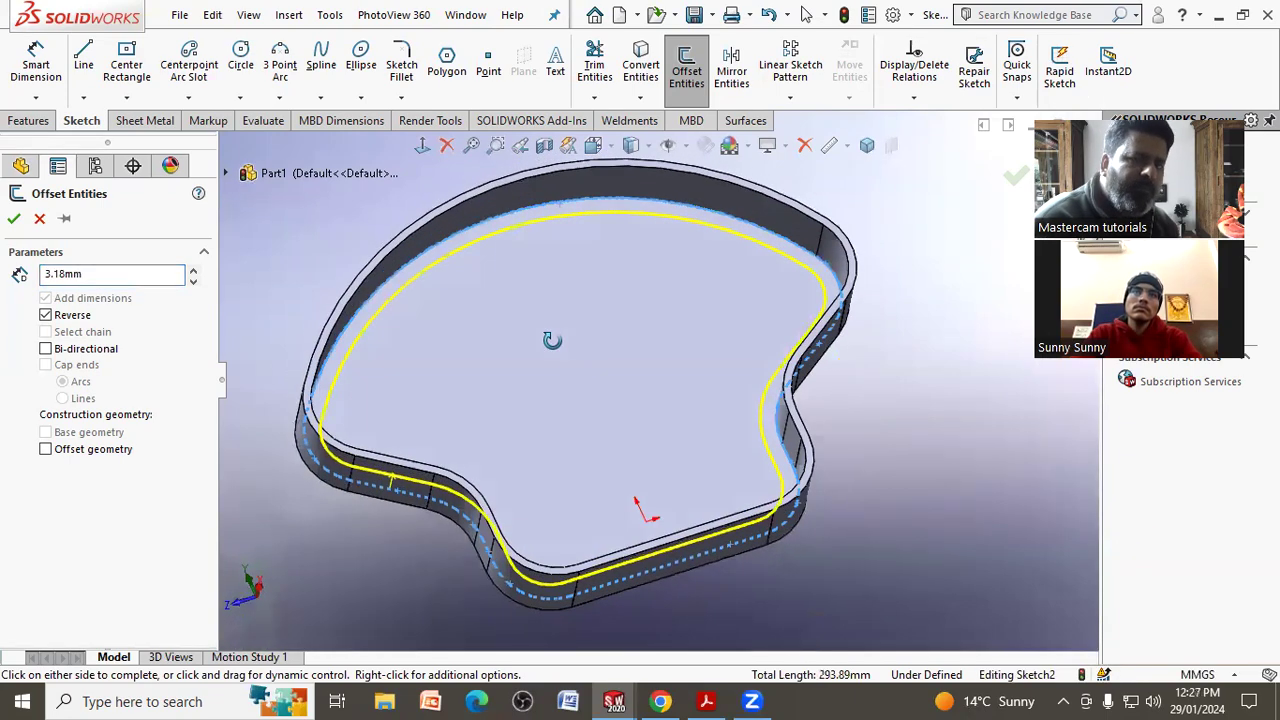
pyautogui.click(13, 220)
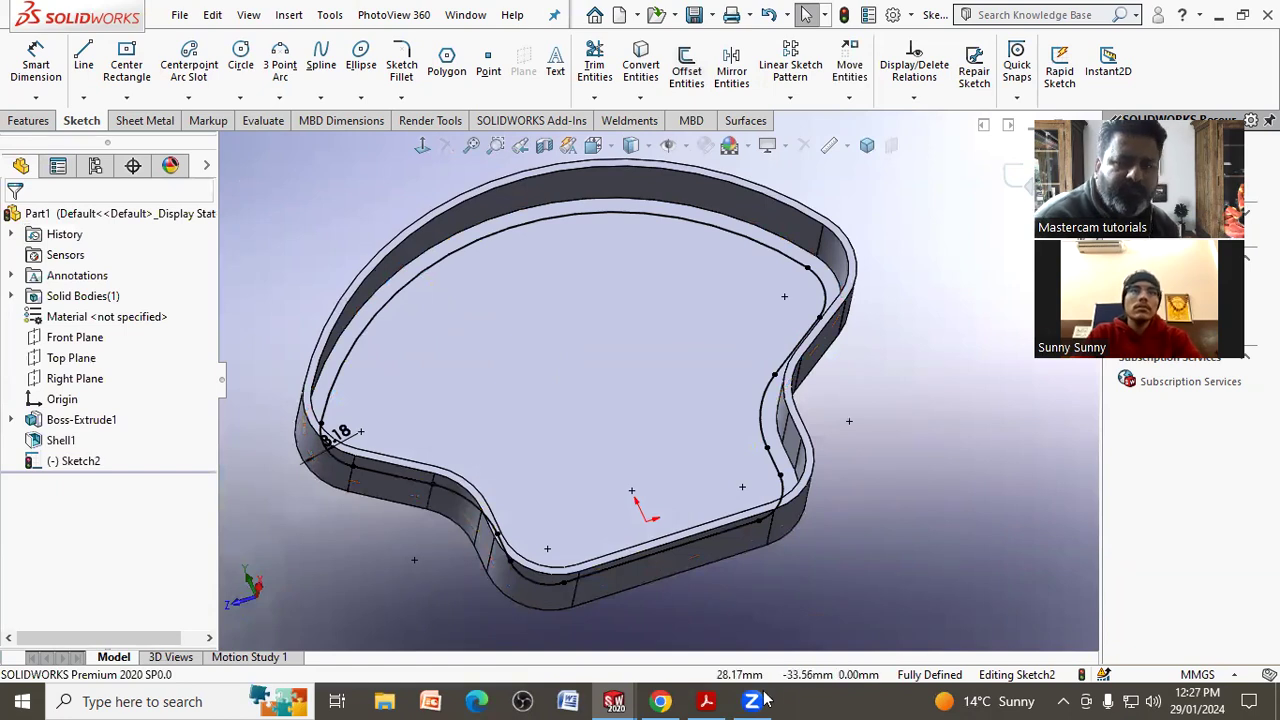
# Bring 3d (1).pdf to the front and scroll down to its bottom dimensions.
pyautogui.click(706, 701)
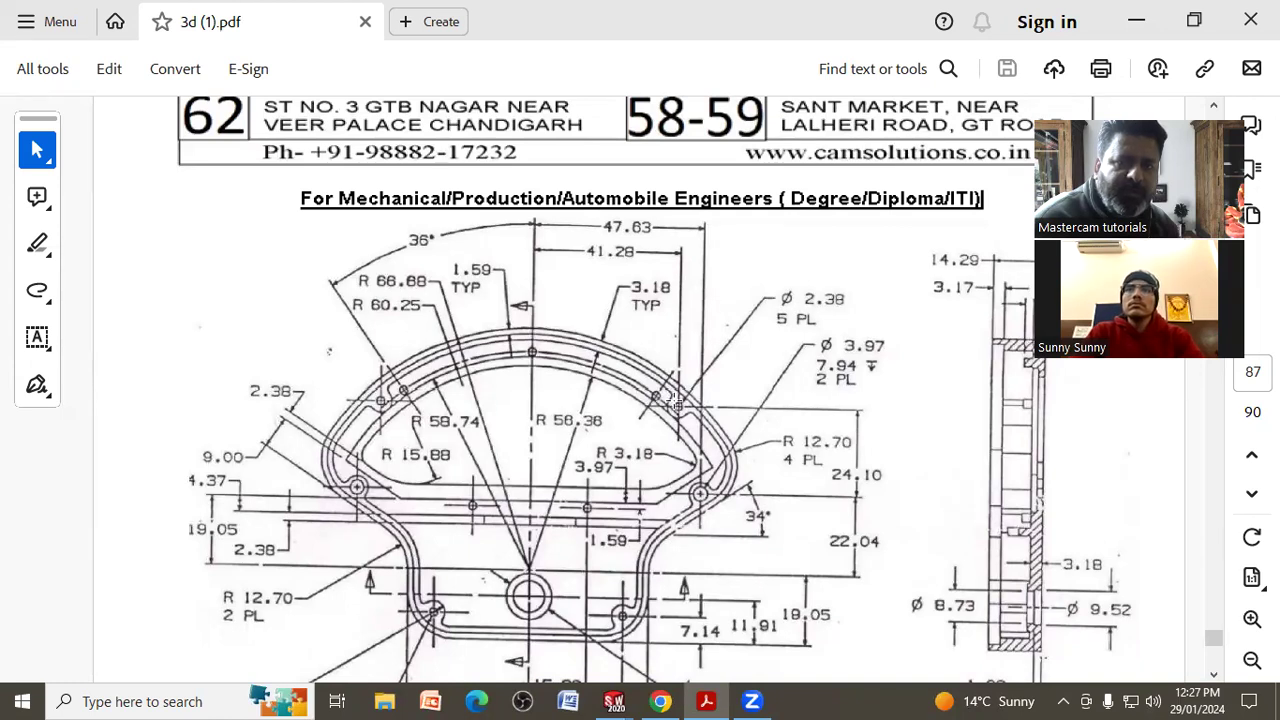
pyautogui.scroll(-2, 677, 402)
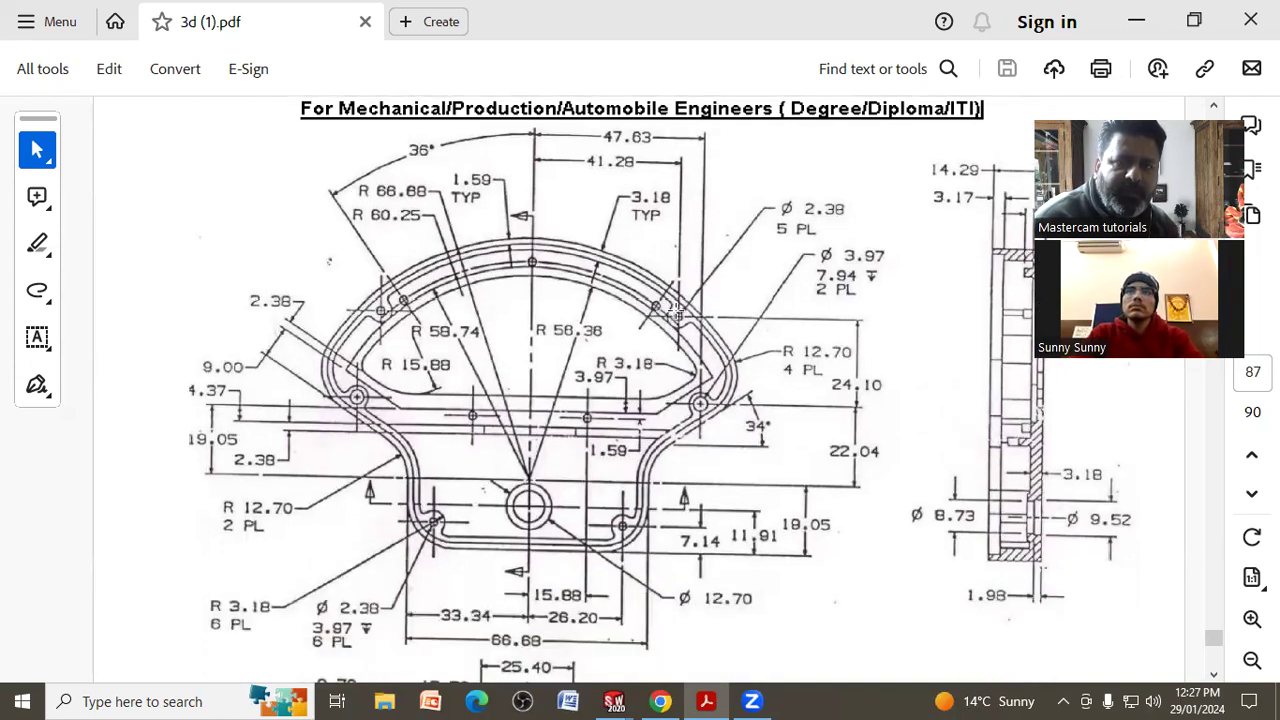
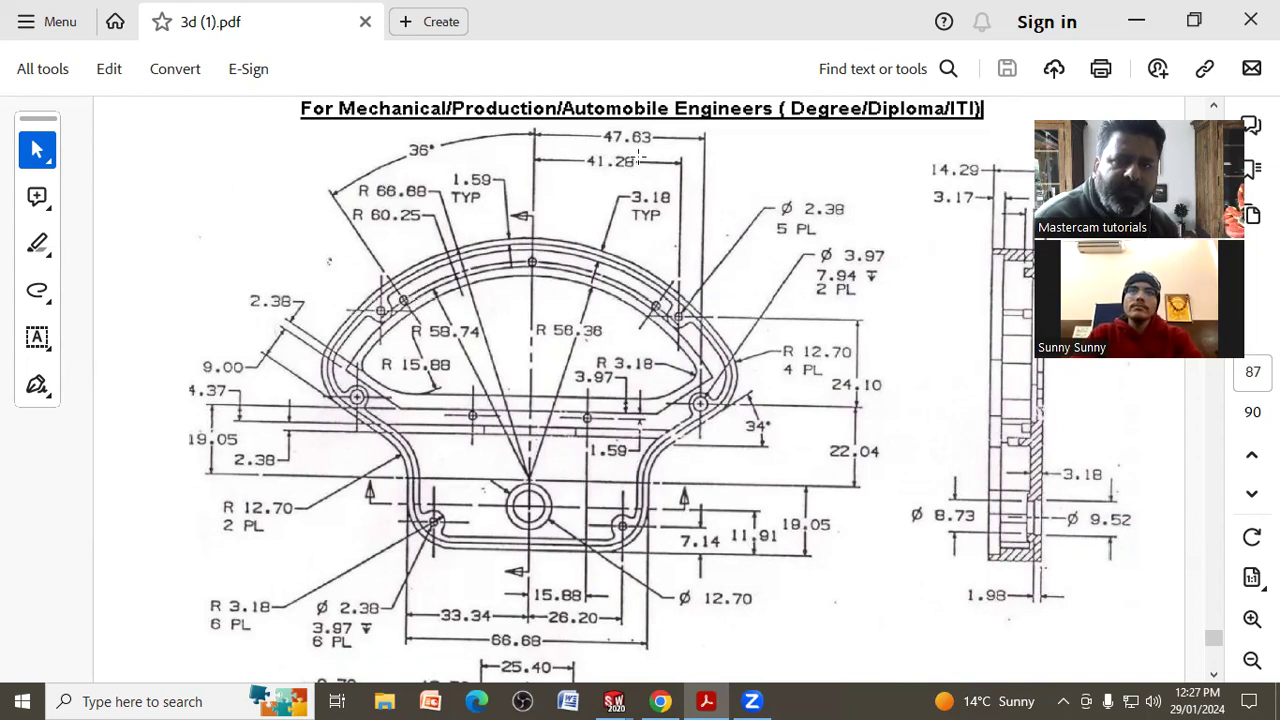
# Look over the cover drawing in Acrobat, then switch back to the shelled part in SOLIDWORKS.
pyautogui.click(898, 233)
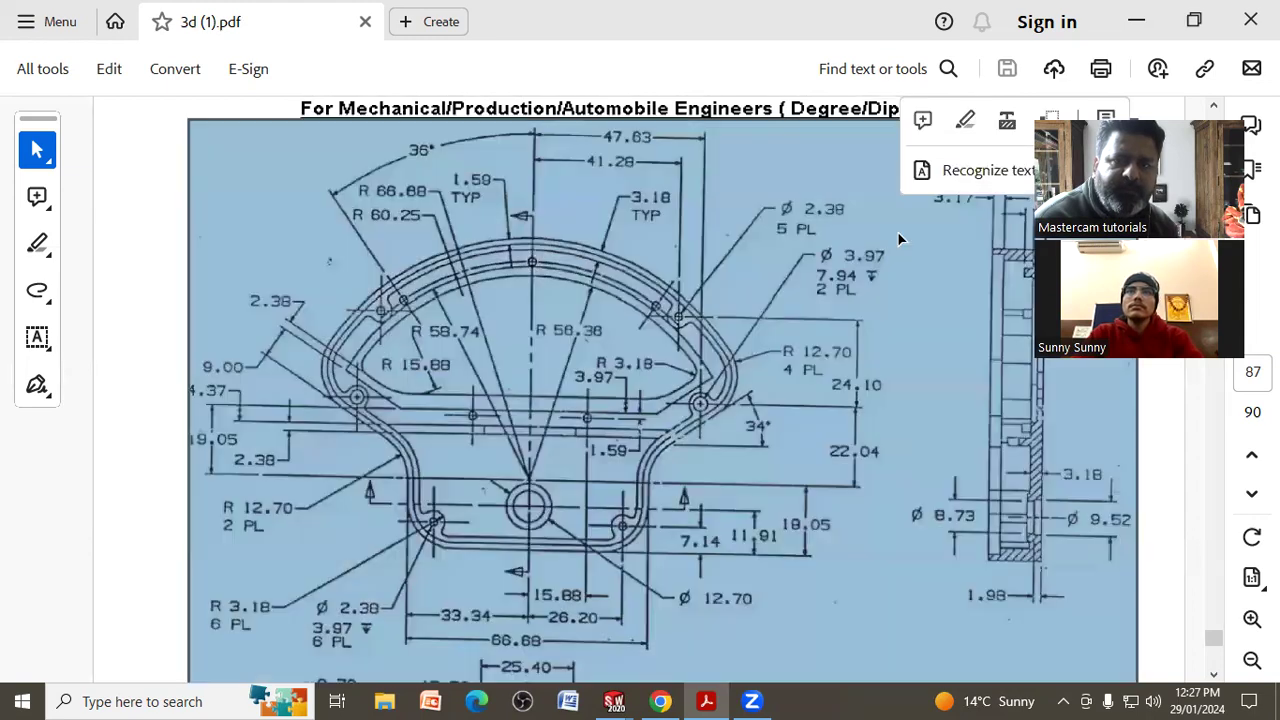
pyautogui.click(1145, 32)
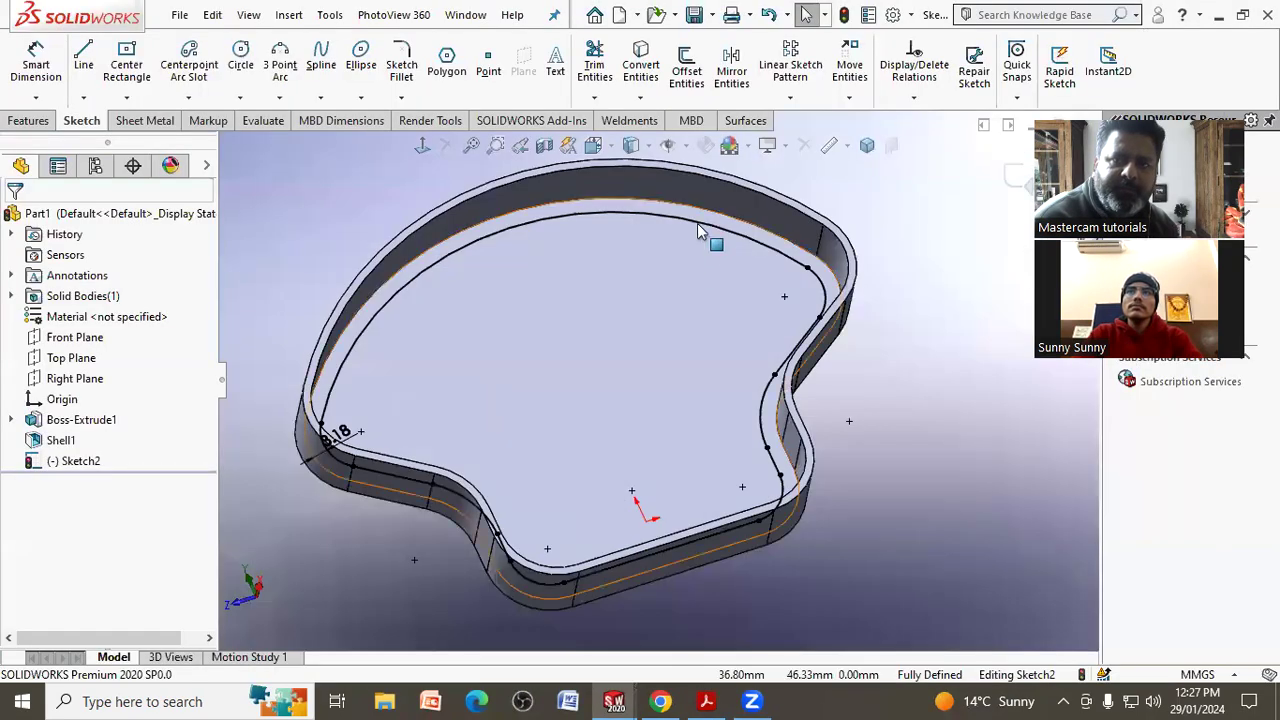
# Place a sketch point on the top edge of the inner offset outline.
pyautogui.click(424, 145)
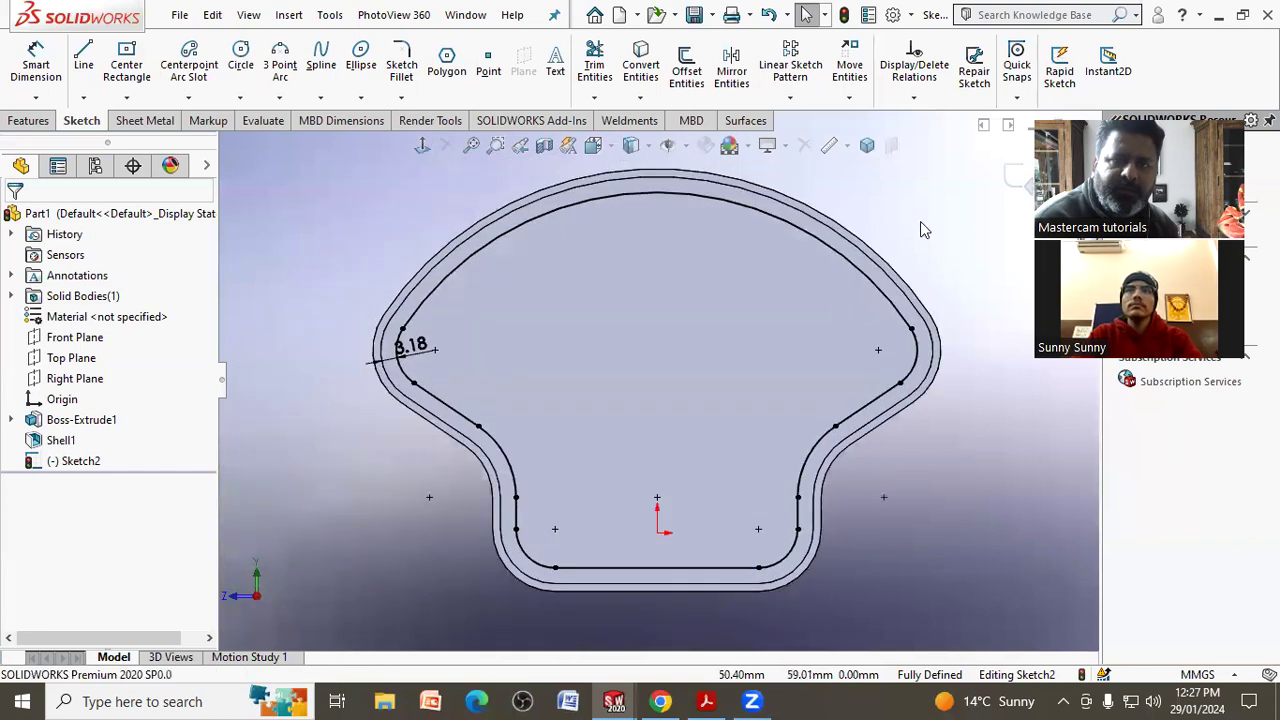
pyautogui.scroll(-3, 487, 188)
pyautogui.click(240, 60)
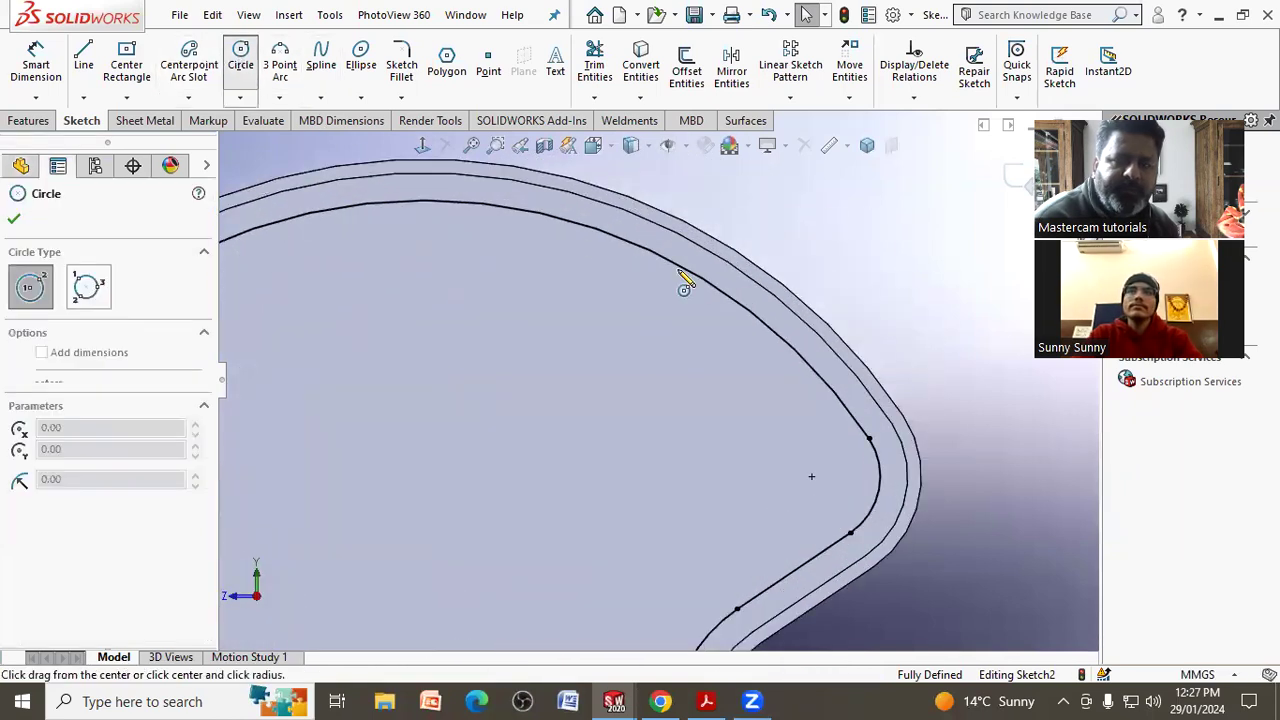
pyautogui.click(750, 294)
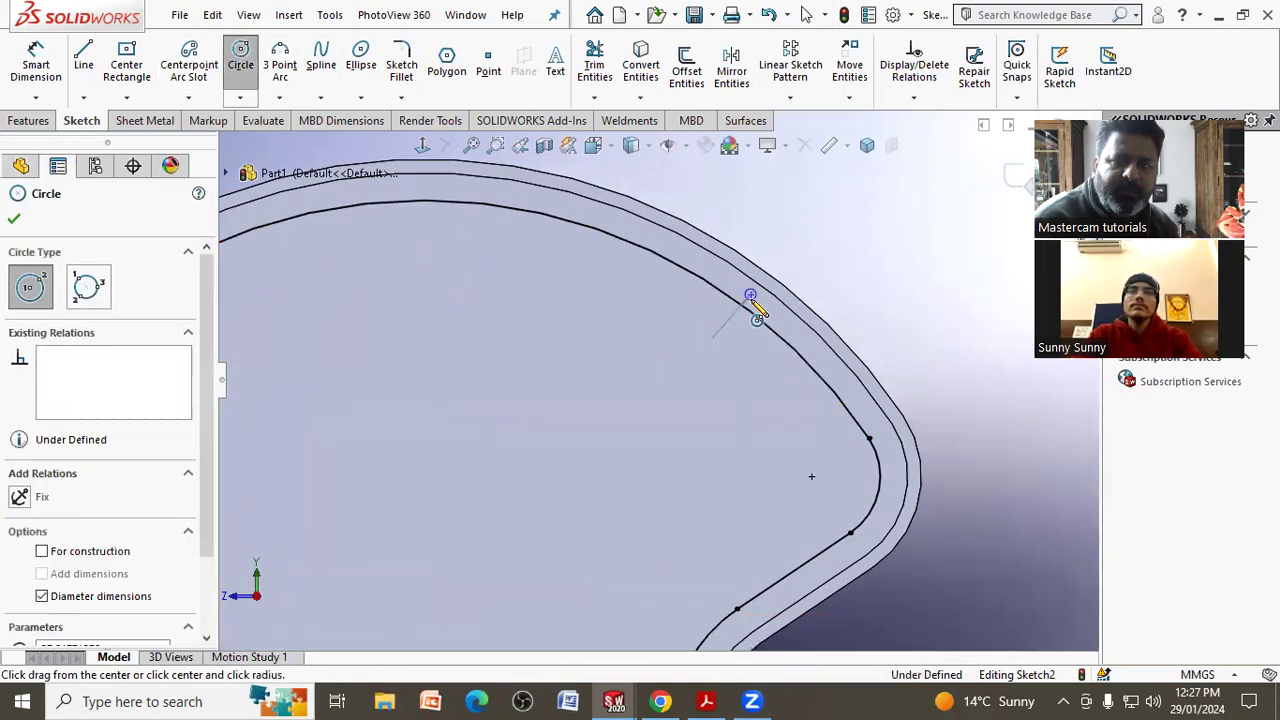
pyautogui.rightClick(836, 300)
pyautogui.click(842, 302)
pyautogui.scroll(2, 836, 293)
pyautogui.scroll(2, 790, 270)
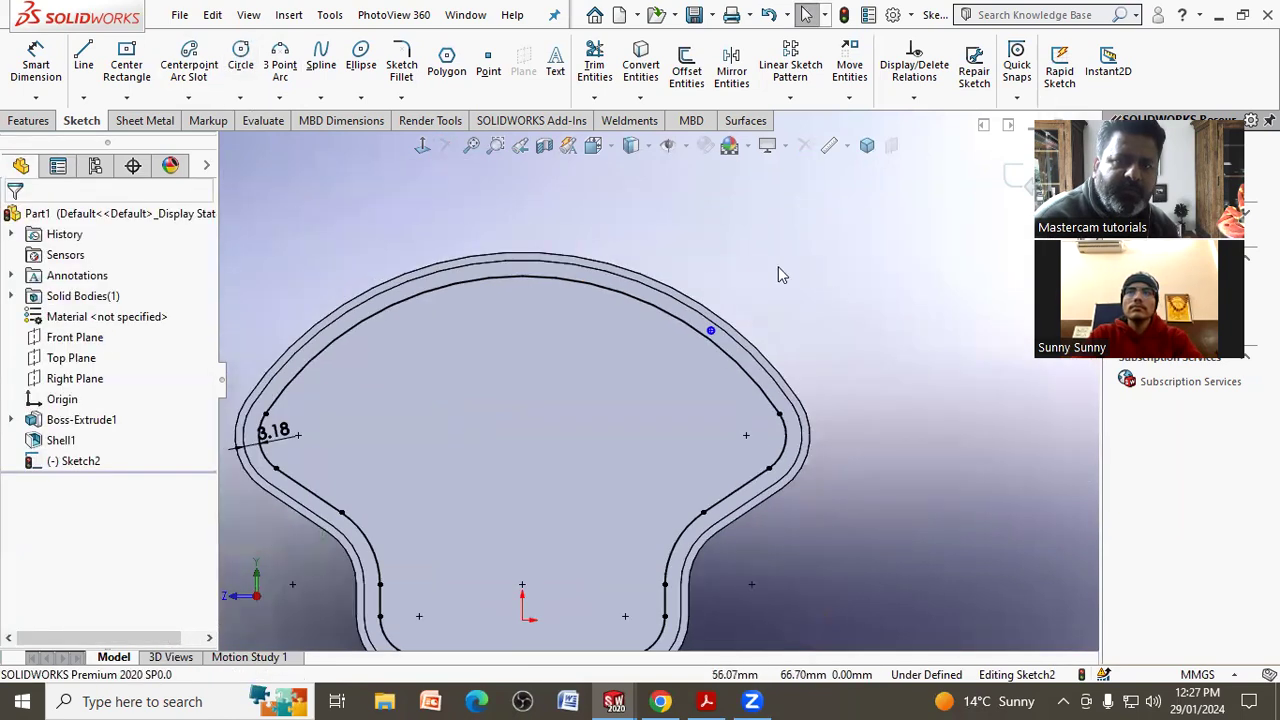
# Dimension the new point 41.28 mm horizontally from the origin.
pyautogui.click(36, 62)
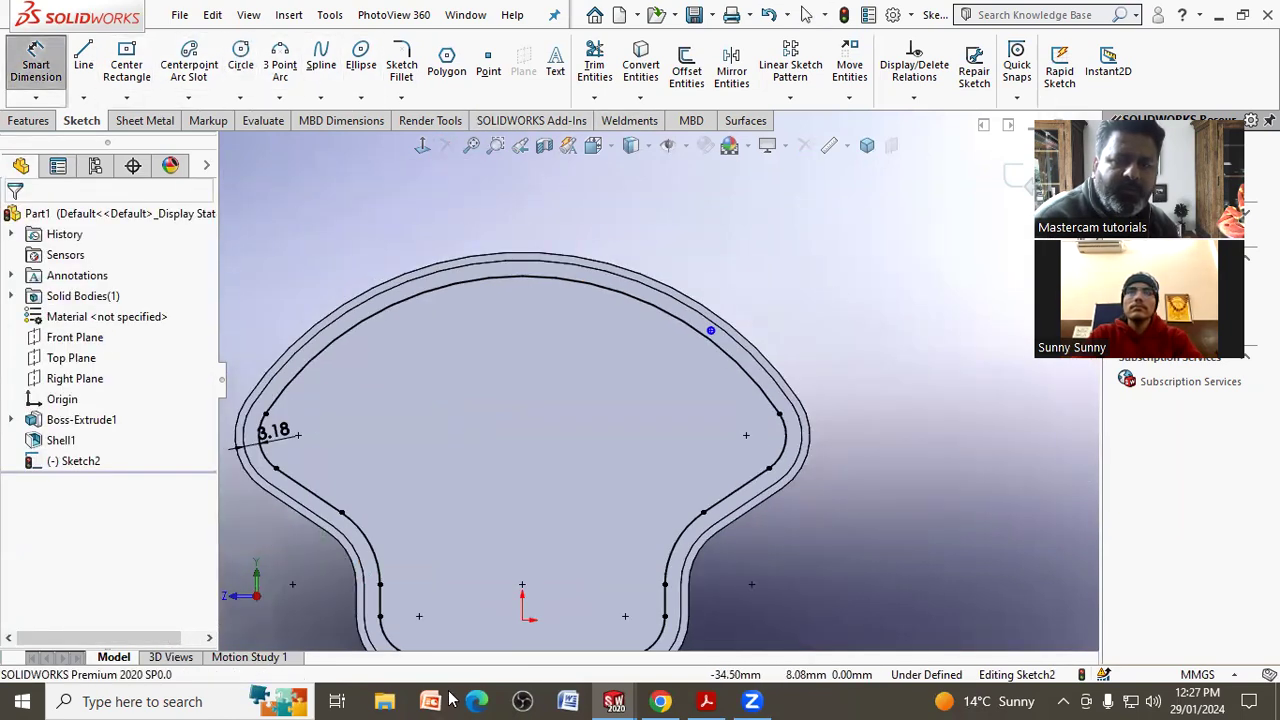
pyautogui.scroll(2, 700, 360)
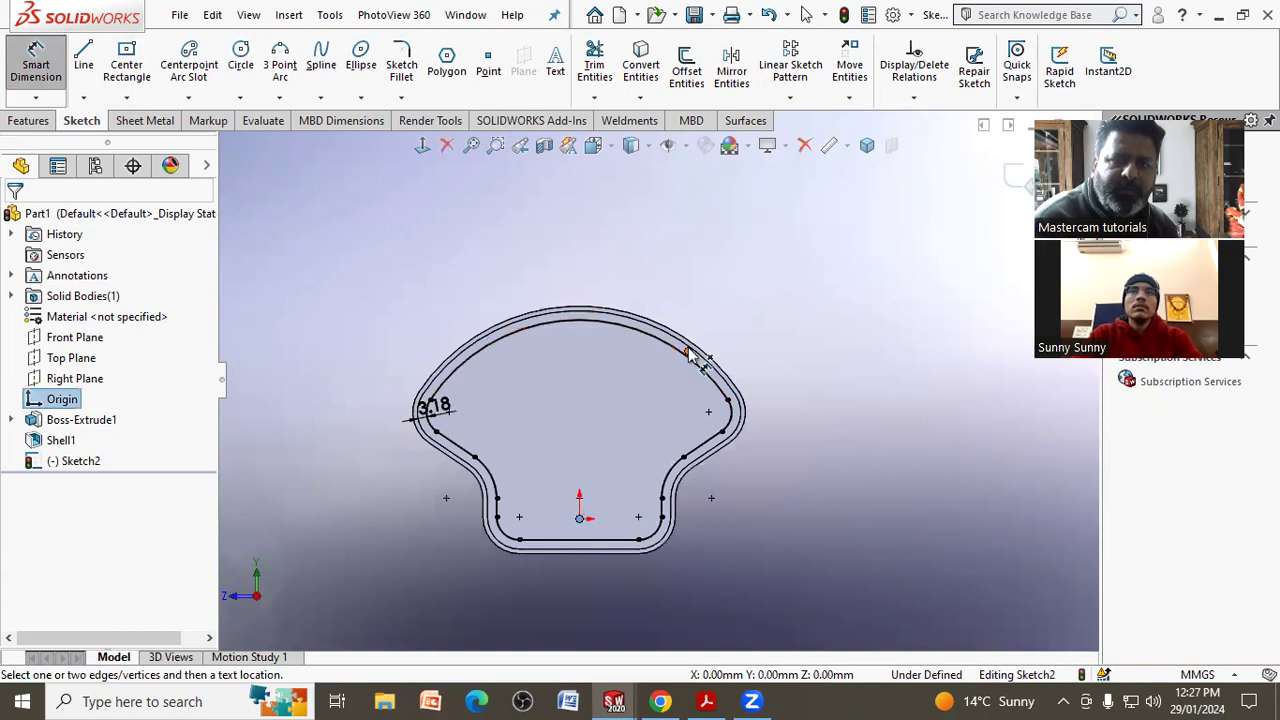
pyautogui.scroll(-5, 694, 365)
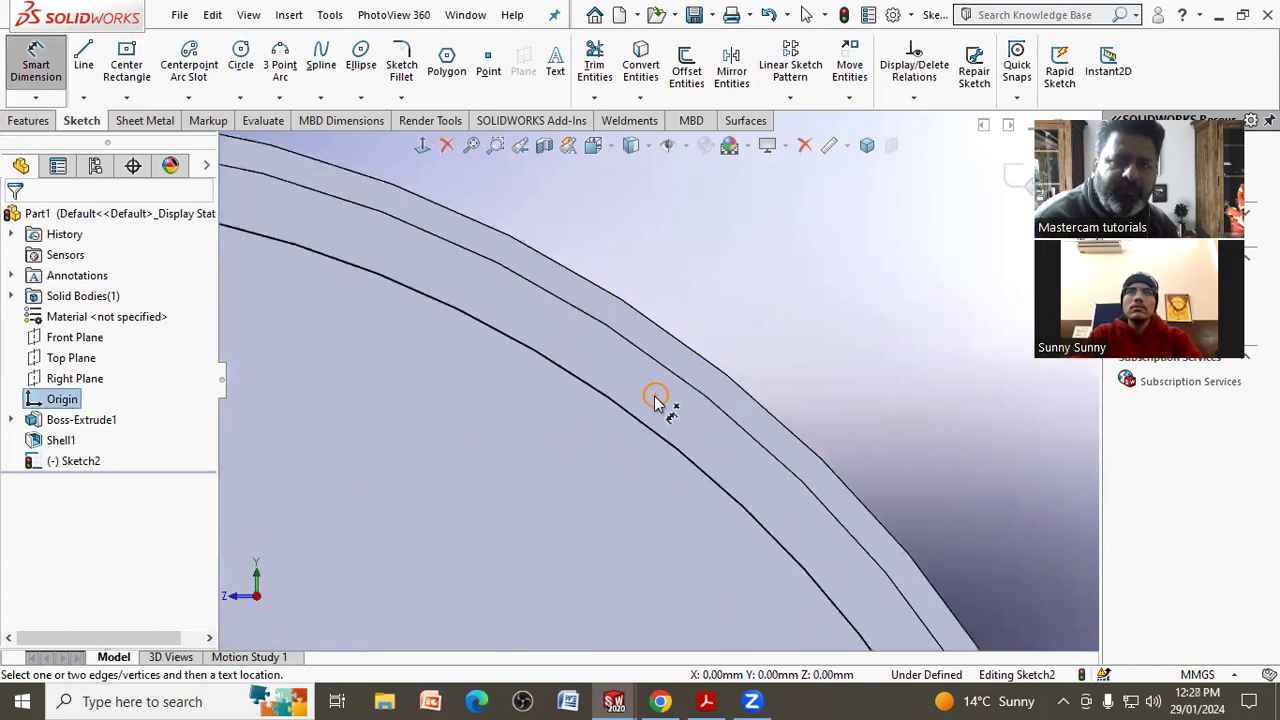
pyautogui.click(658, 396)
pyautogui.scroll(3, 672, 292)
pyautogui.click(528, 230)
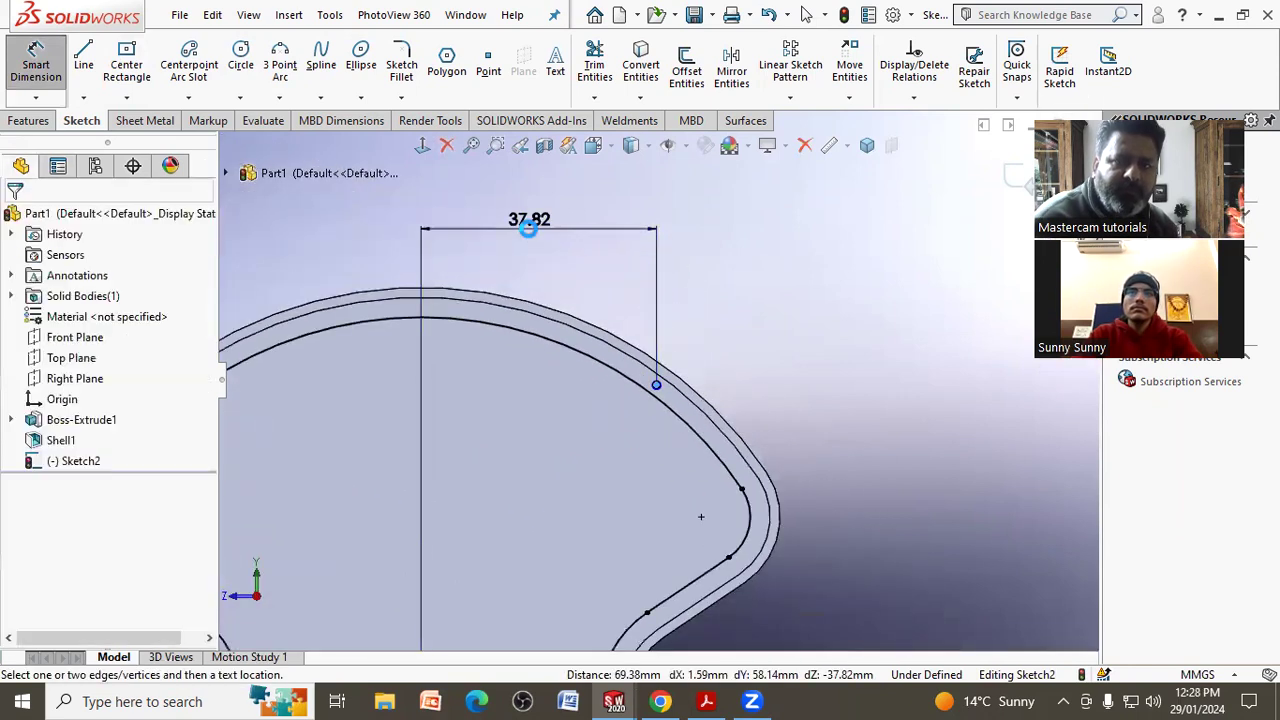
pyautogui.write('41.28')
pyautogui.press('Return')
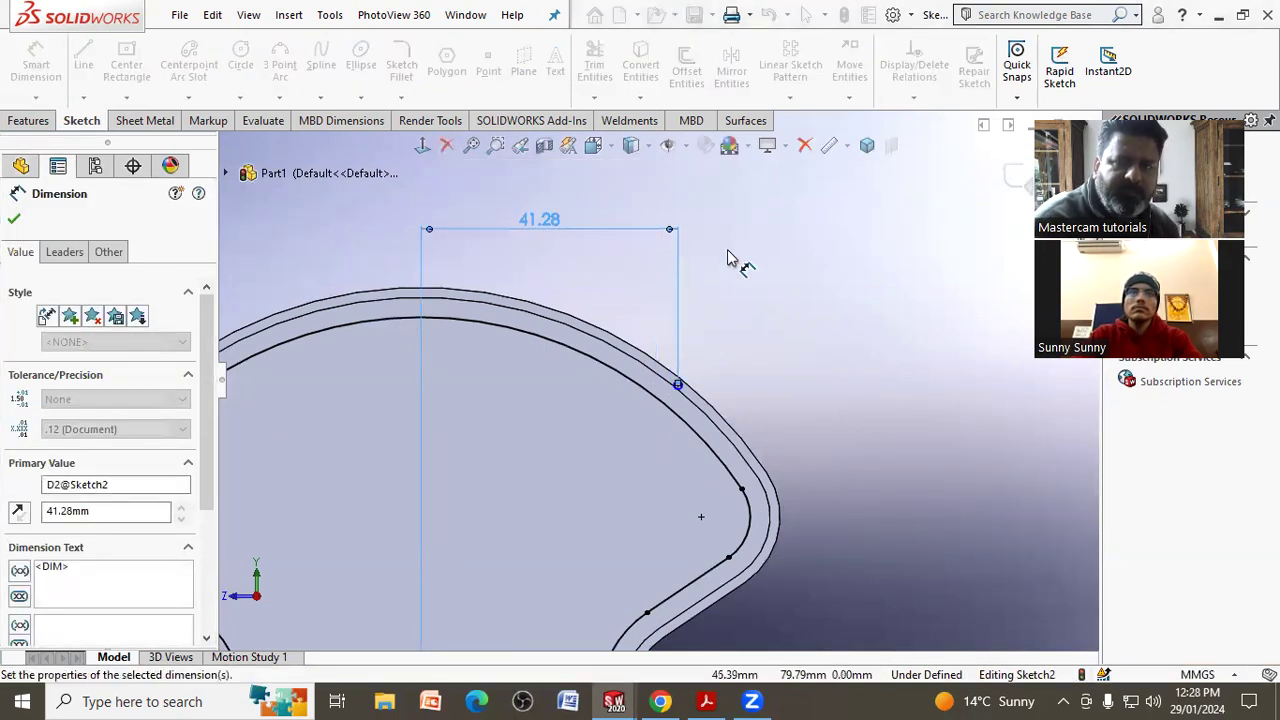
# Recheck the reference drawing, then select the top outer arc of the outline.
pyautogui.rightClick(733, 252)
pyautogui.click(772, 290)
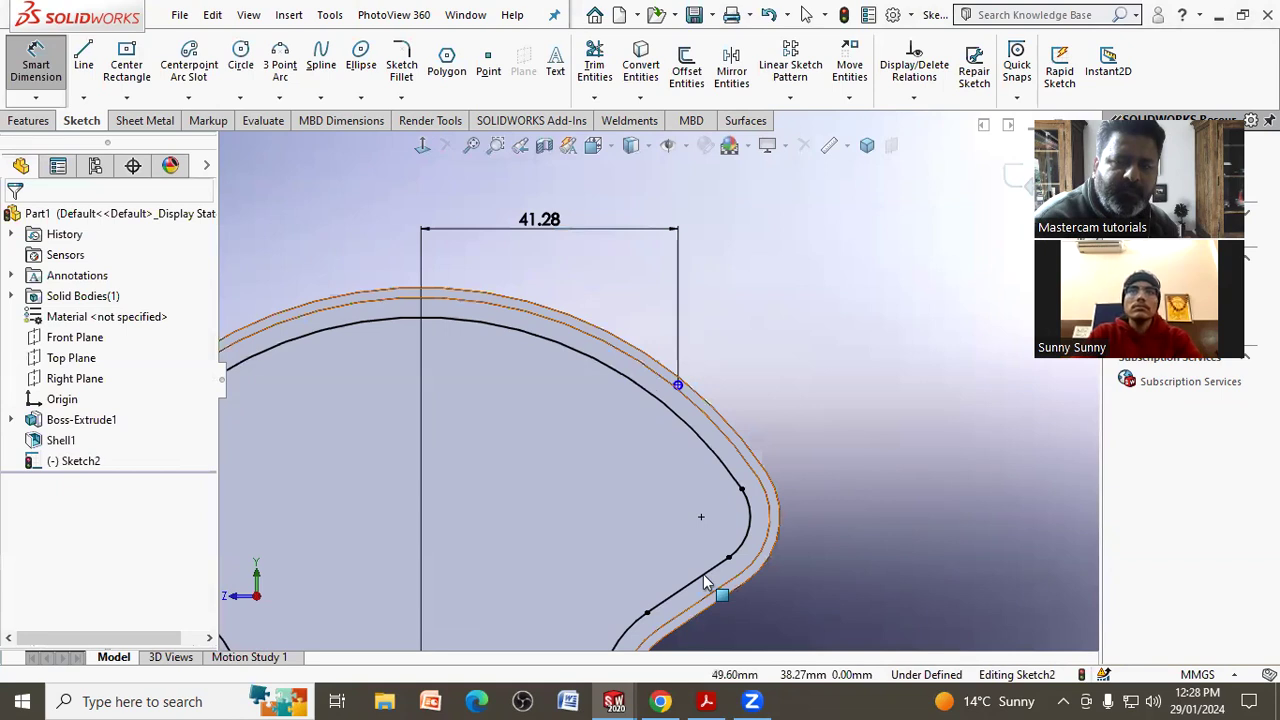
pyautogui.hotkey('alt', 'Tab')
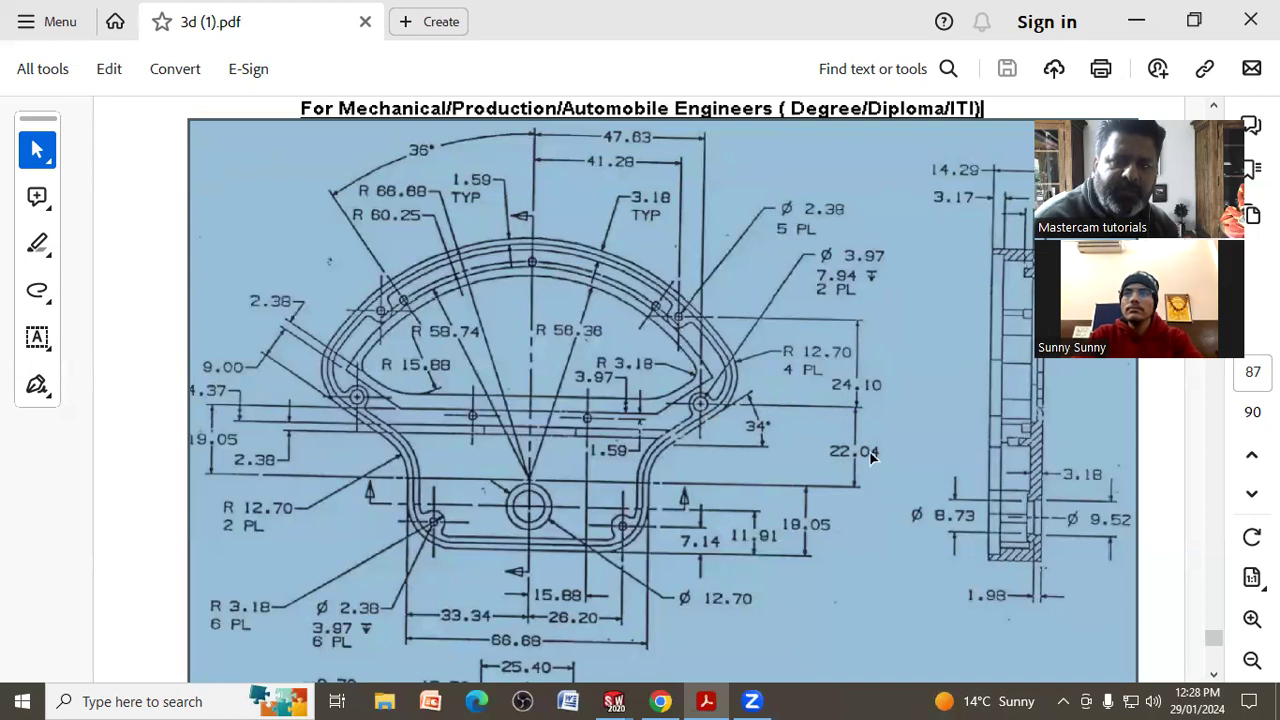
pyautogui.click(1136, 22)
pyautogui.scroll(2, 823, 271)
pyautogui.scroll(2, 802, 362)
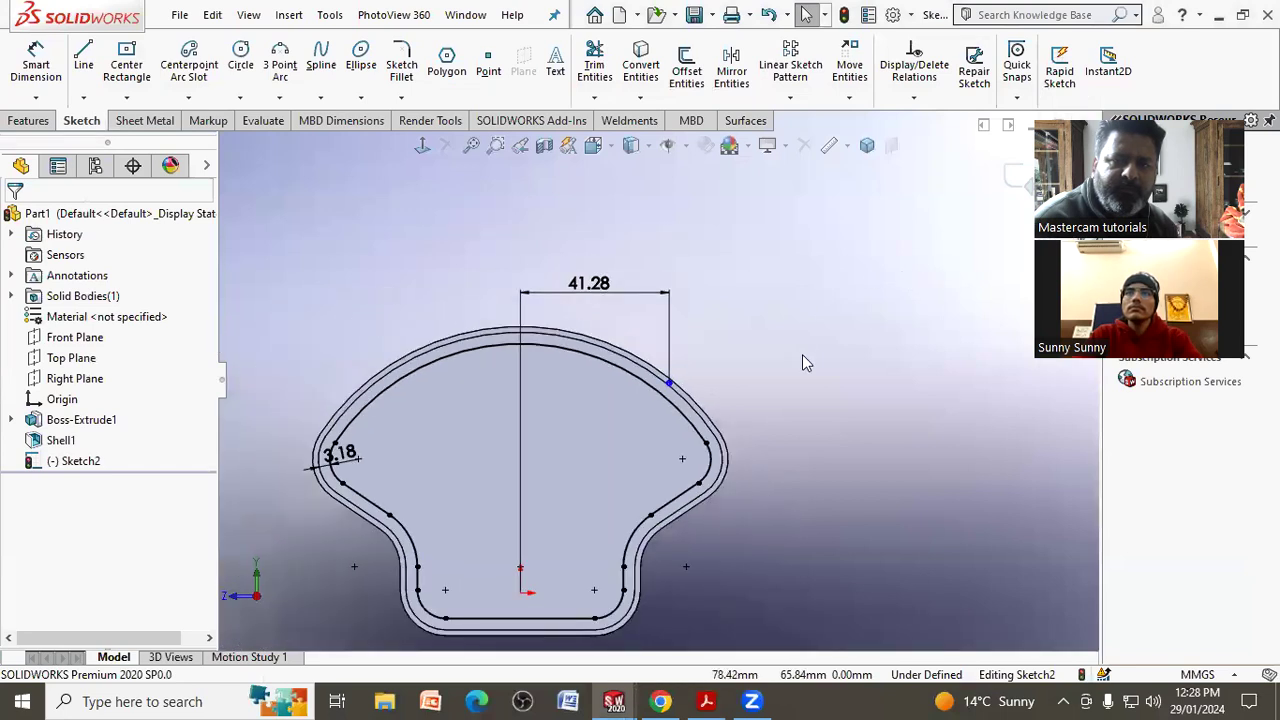
pyautogui.scroll(1, 770, 410)
pyautogui.scroll(-1, 688, 468)
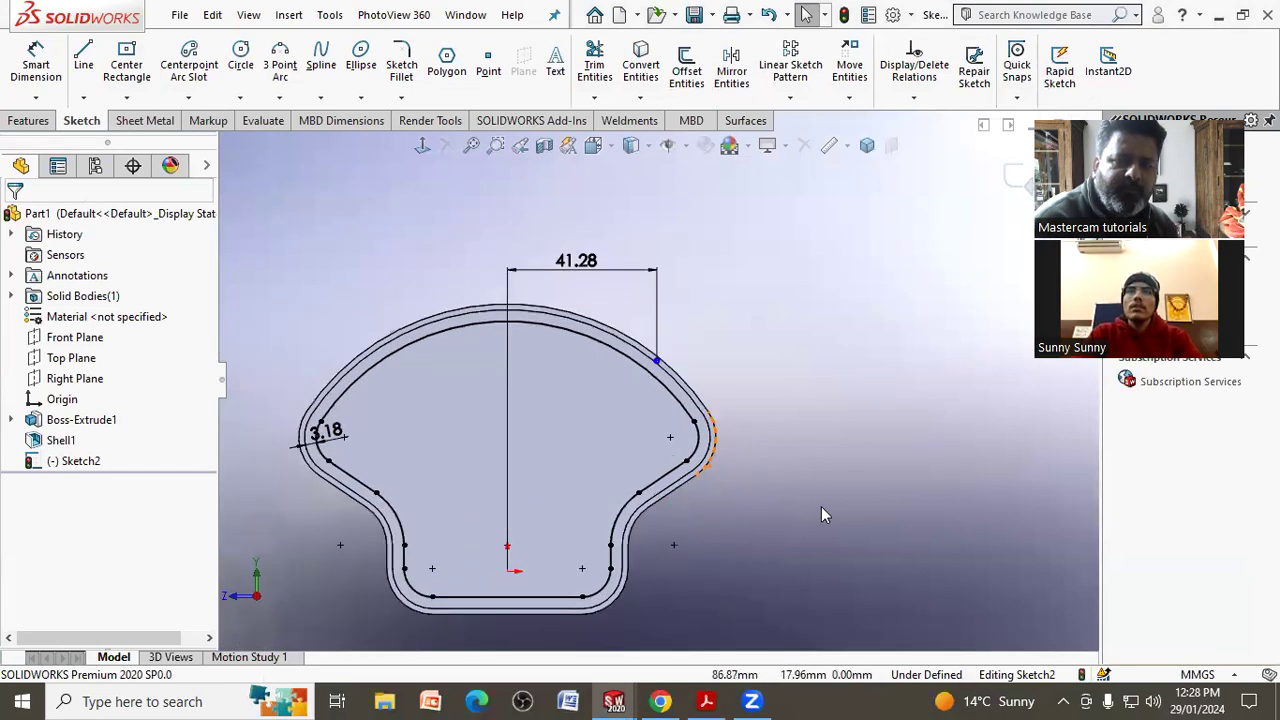
pyautogui.click(567, 318)
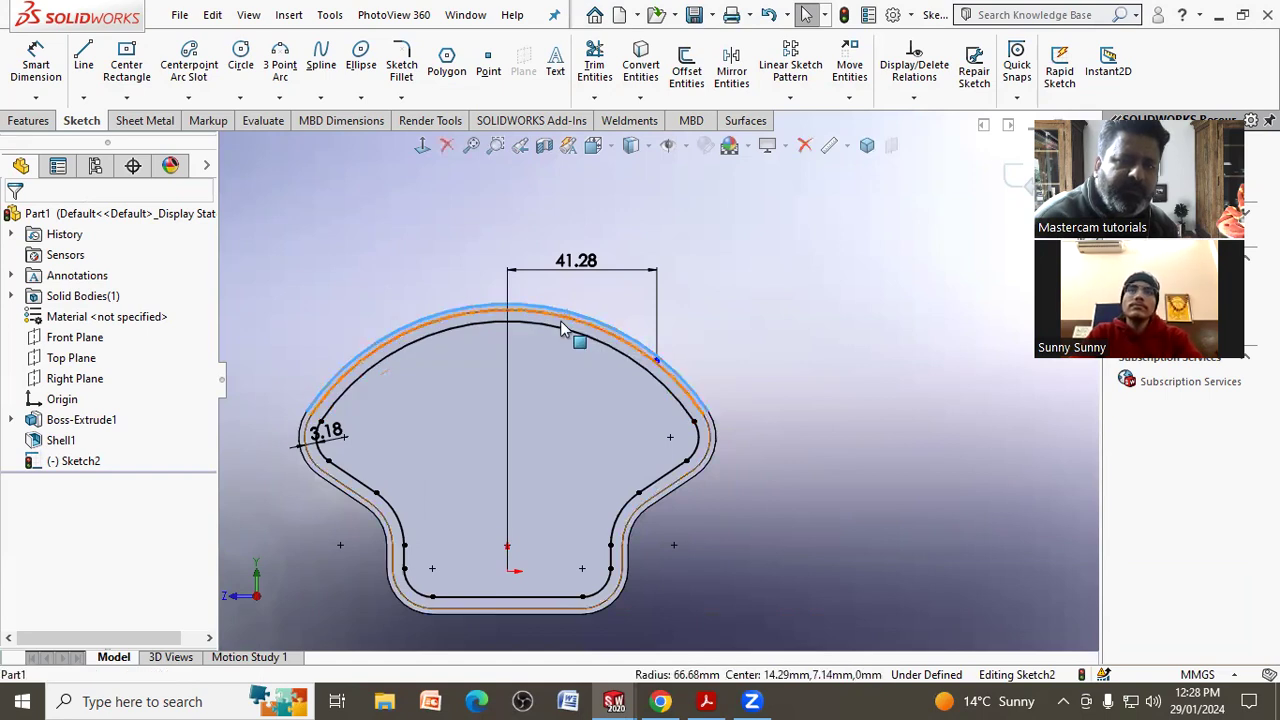
# Show Sketch1 from the FeatureManager tree as reference geometry.
pyautogui.click(11, 419)
pyautogui.click(87, 440)
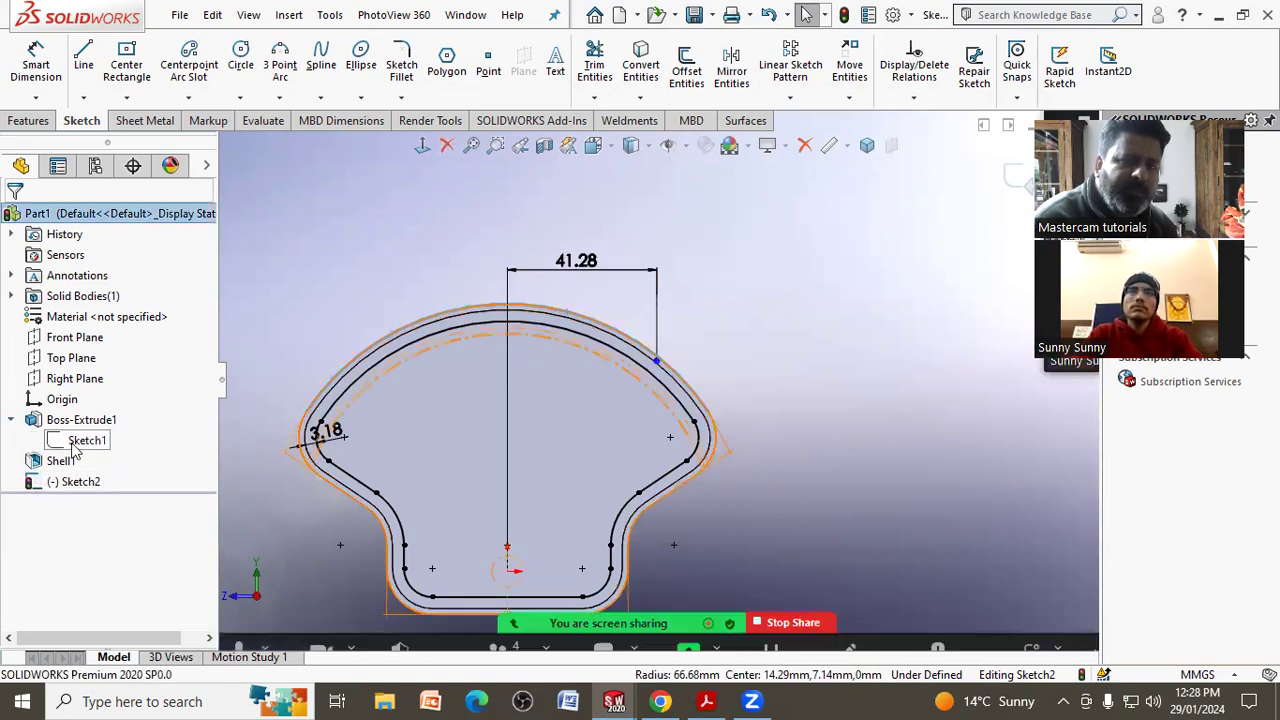
pyautogui.click(128, 424)
pyautogui.click(740, 378)
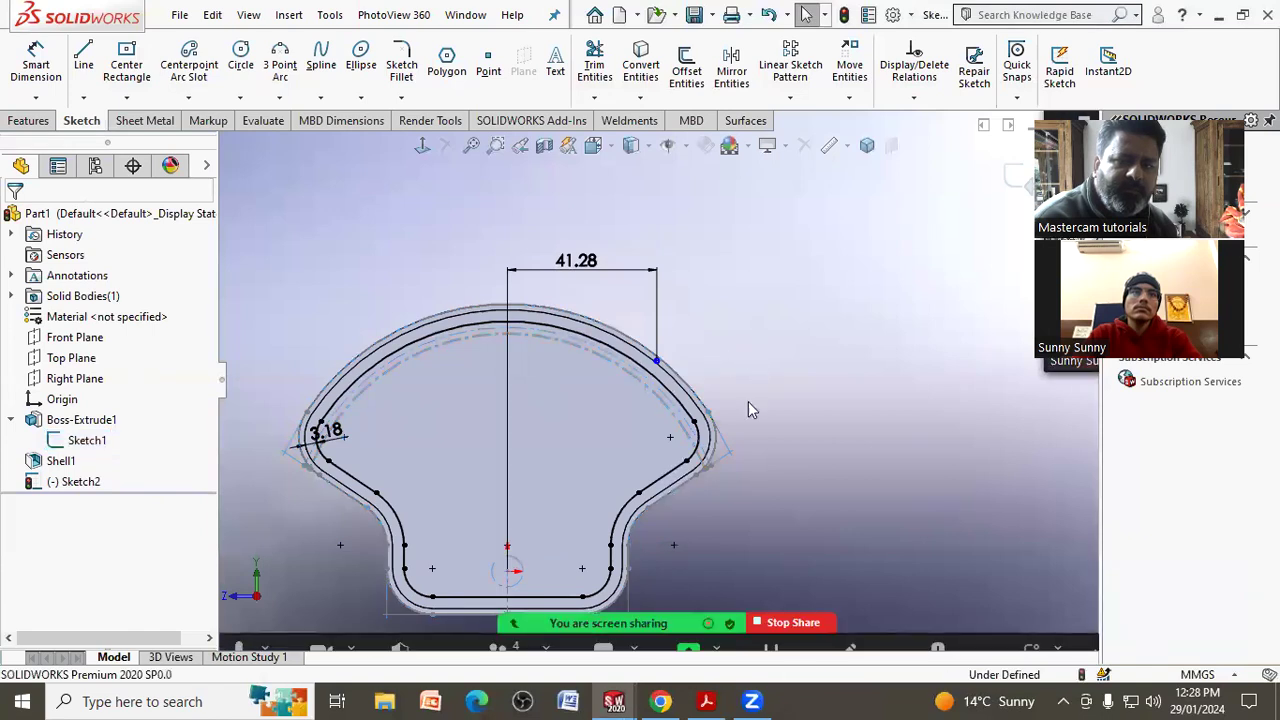
pyautogui.scroll(-2, 485, 523)
pyautogui.scroll(-2, 574, 503)
pyautogui.scroll(1, 574, 503)
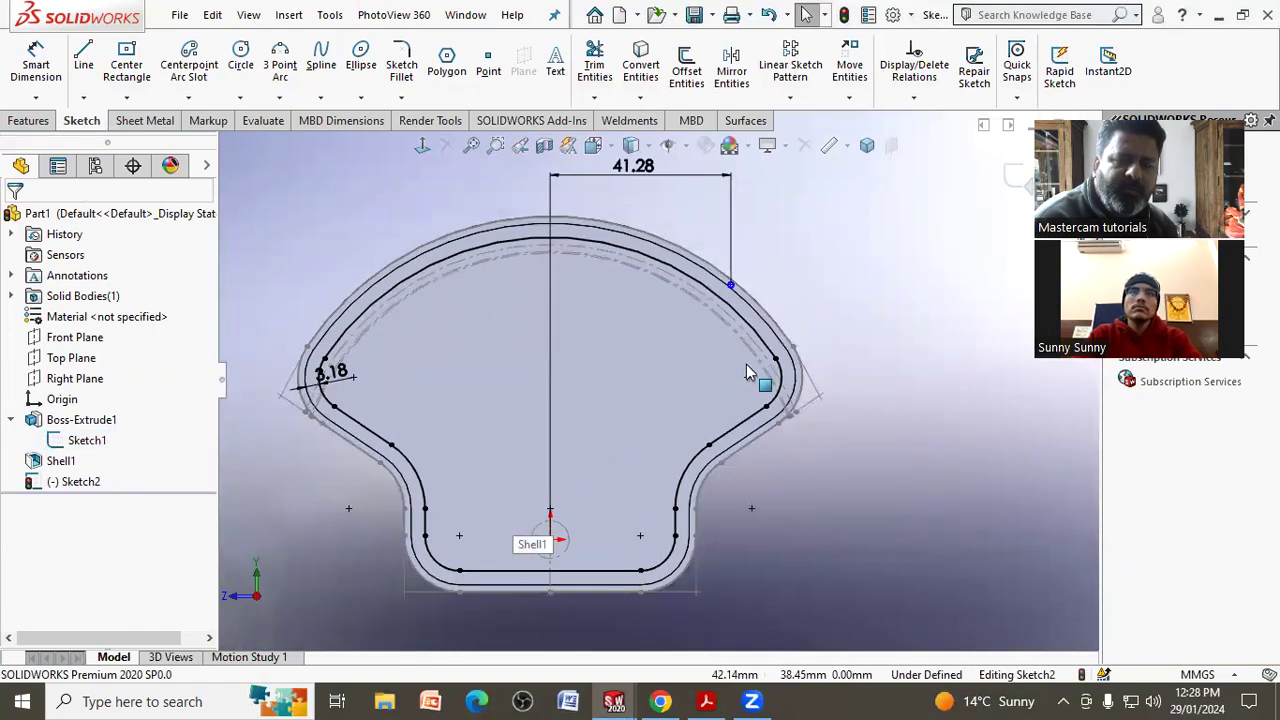
# Orbit the part to inspect the top offset arc and side walls.
pyautogui.moveTo(557, 434); pyautogui.dragTo(560, 468, button='middle')
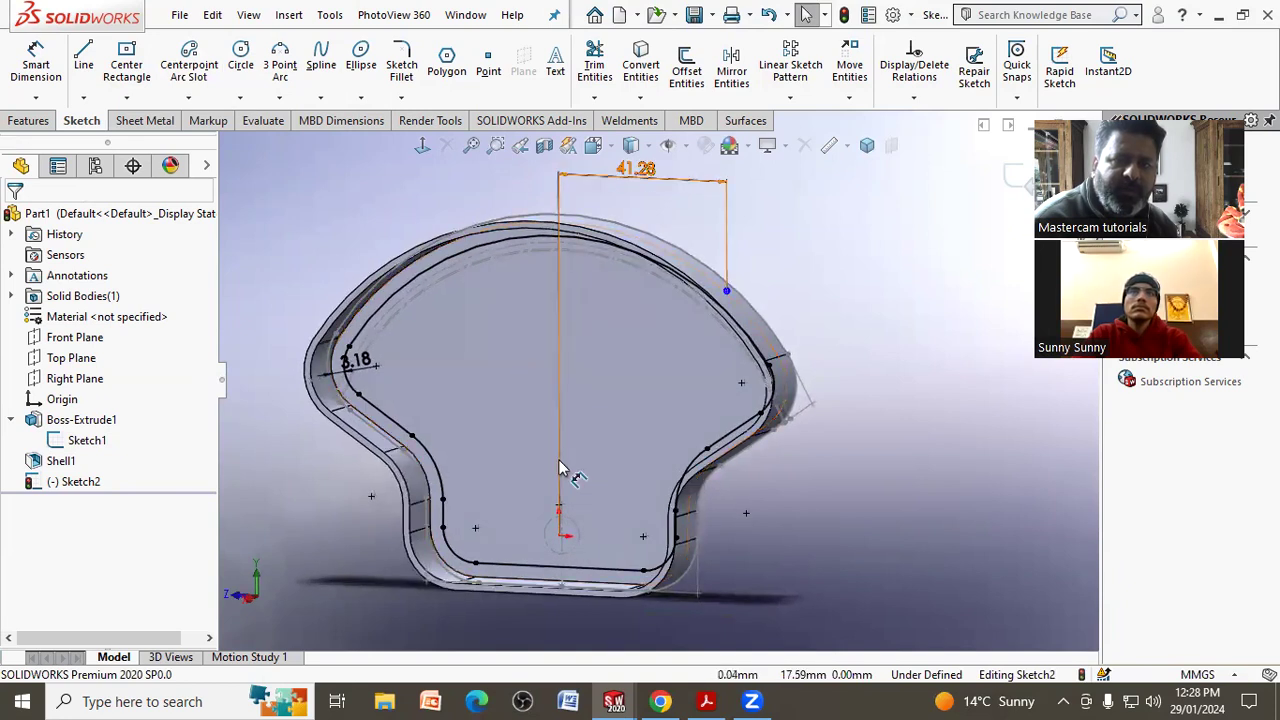
pyautogui.moveTo(785, 477); pyautogui.dragTo(563, 467, button='middle')
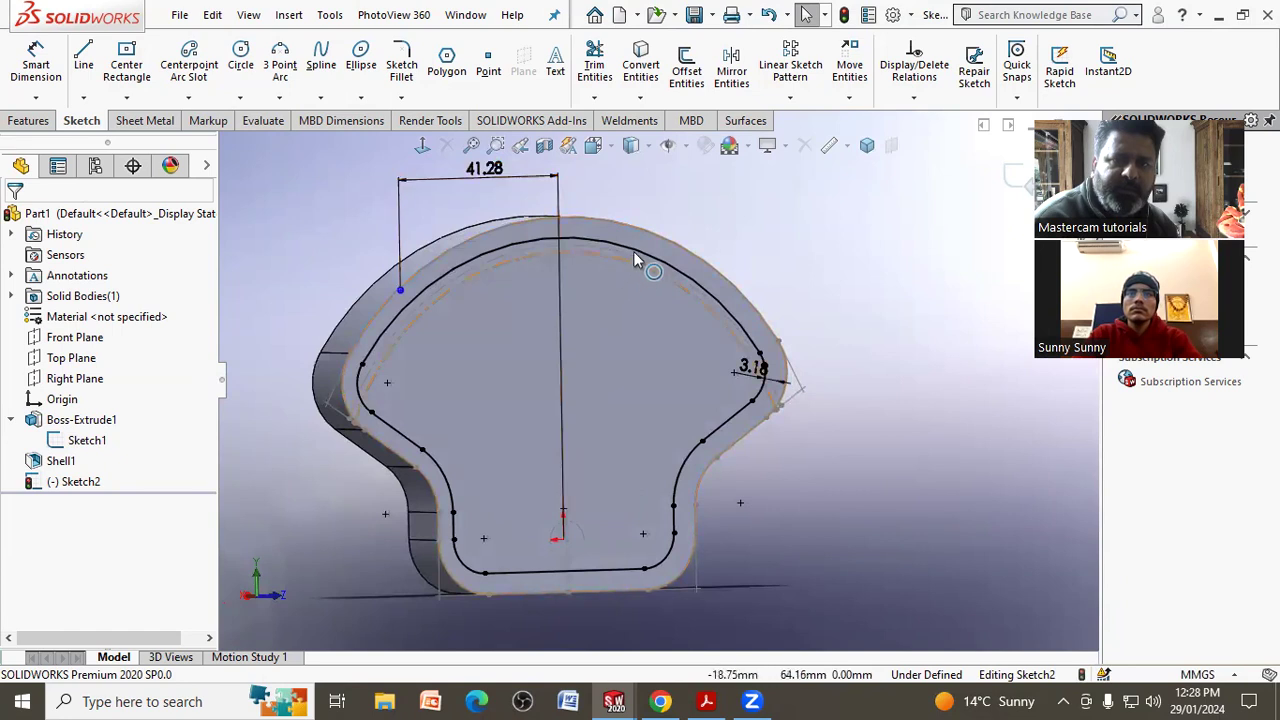
pyautogui.click(470, 252)
pyautogui.moveTo(738, 420); pyautogui.dragTo(583, 515, button='middle')
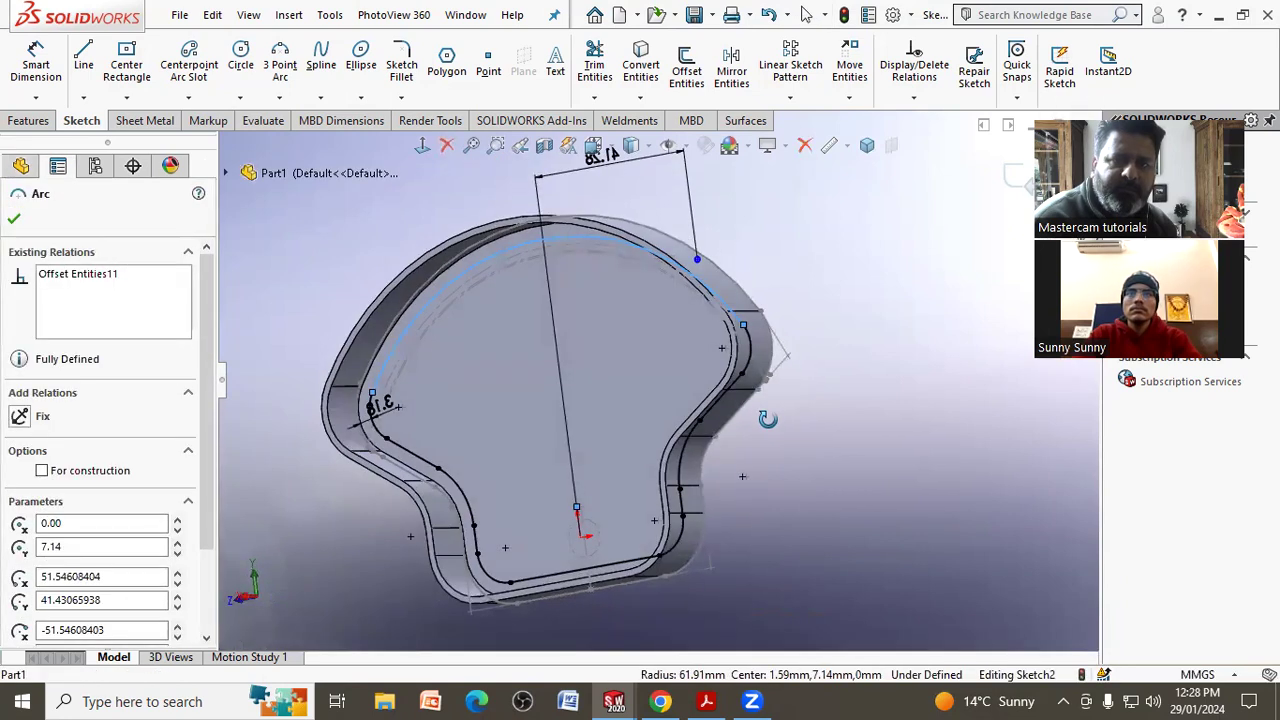
pyautogui.scroll(-4, 586, 530)
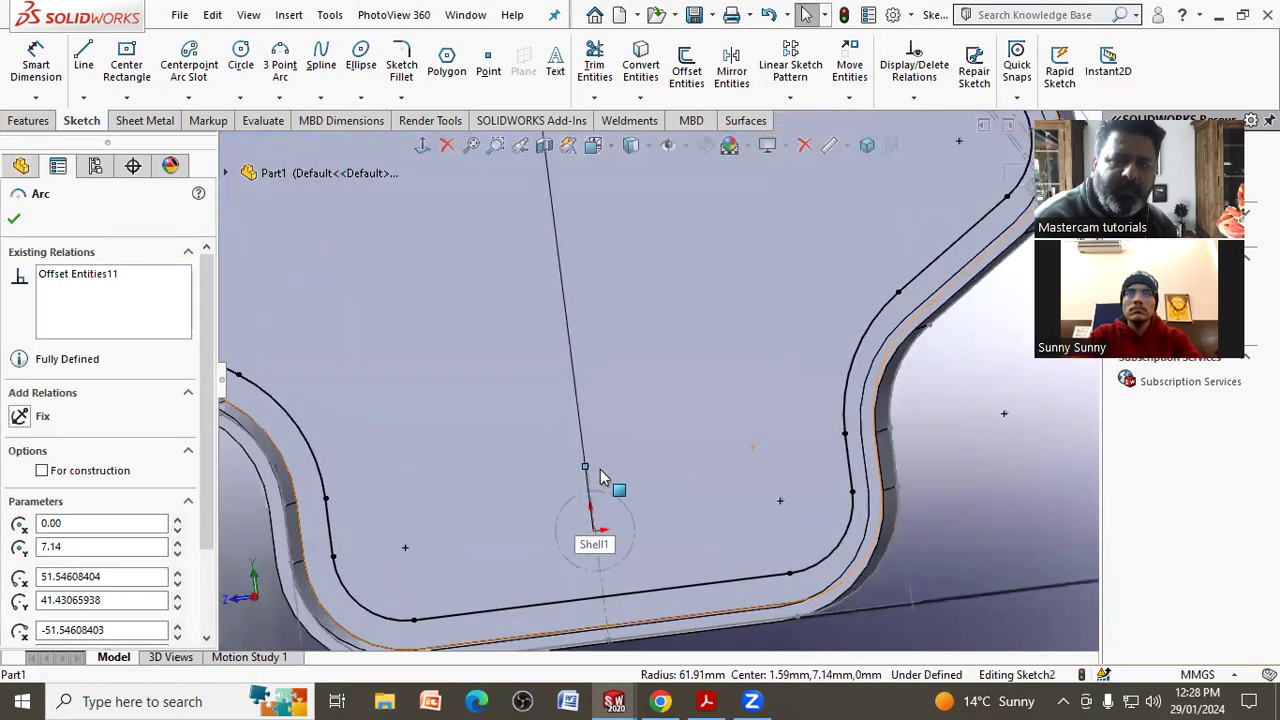
pyautogui.scroll(4, 586, 460)
pyautogui.click(888, 420)
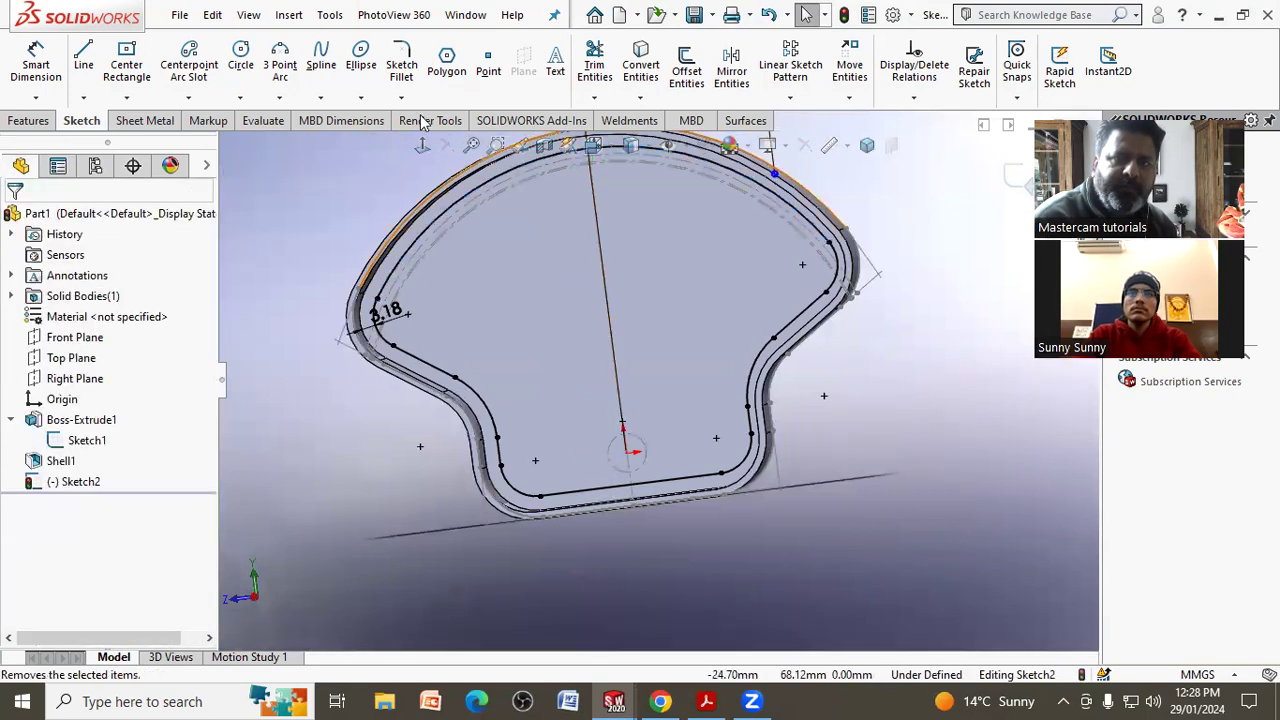
# Dimension the arc point vertically as 22.04+24.10, giving 46.14 mm.
pyautogui.click(36, 62)
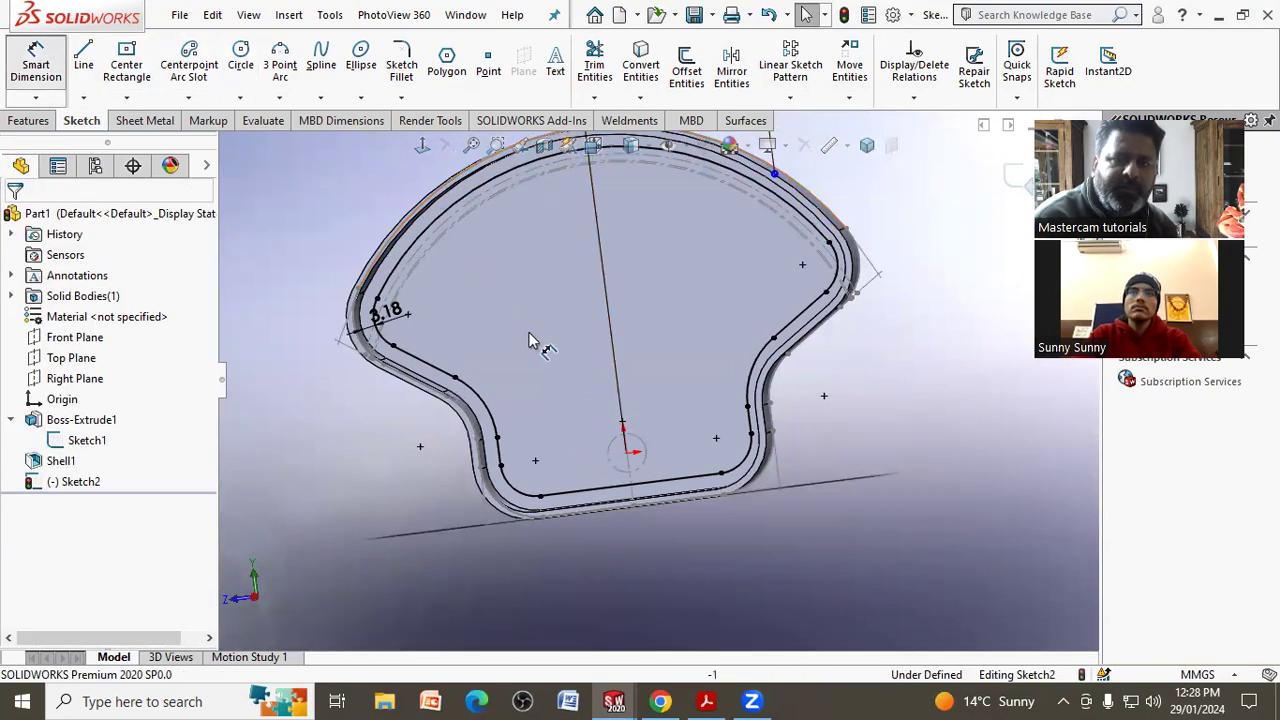
pyautogui.click(622, 421)
pyautogui.scroll(-3, 741, 195)
pyautogui.scroll(-2, 735, 230)
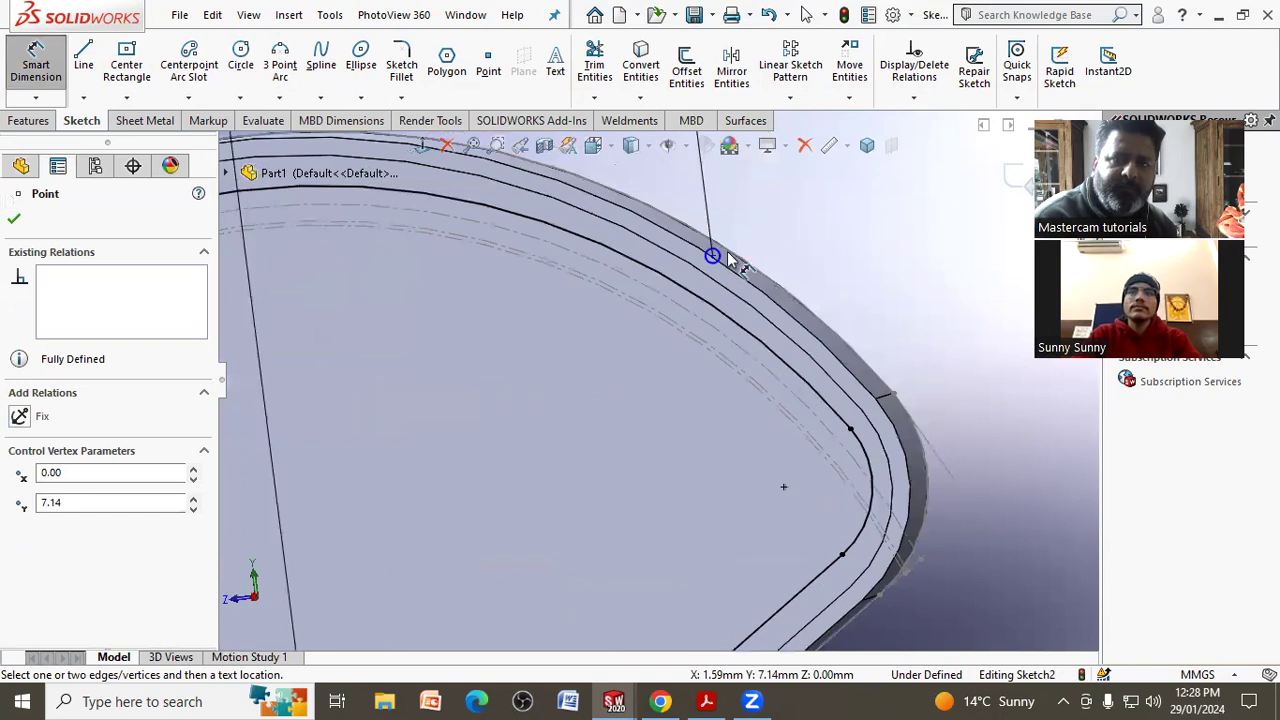
pyautogui.click(714, 258)
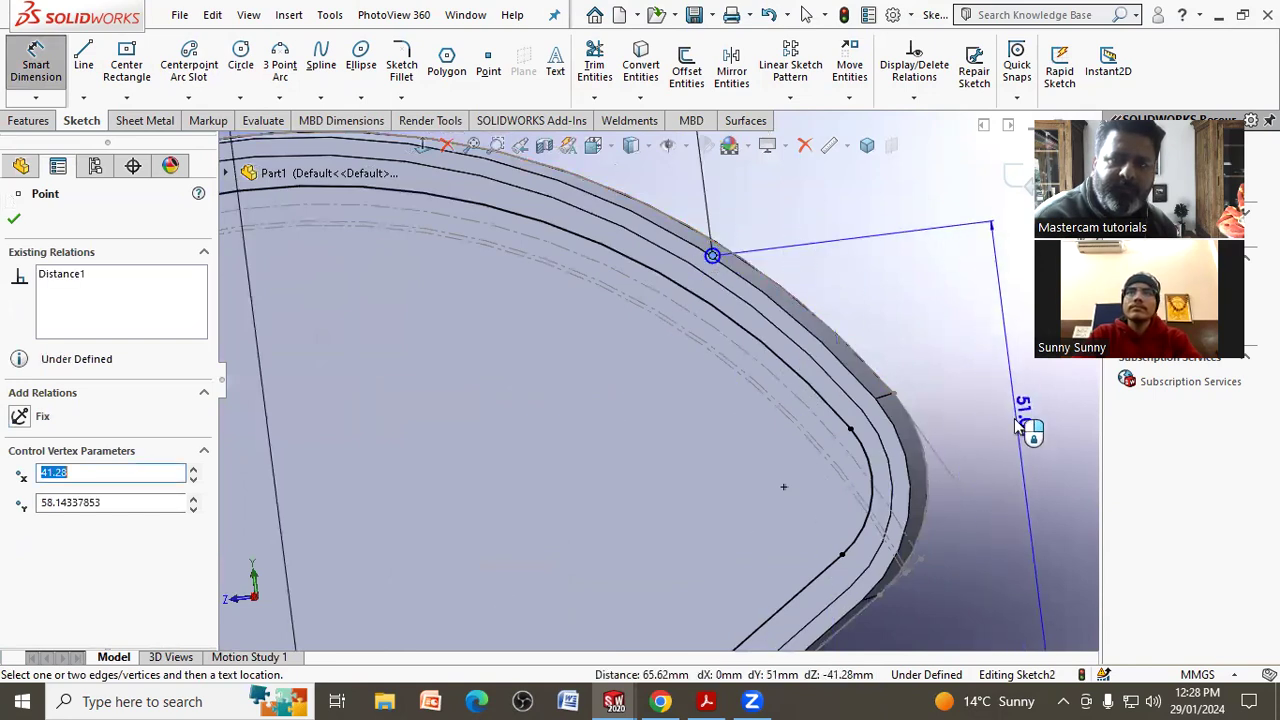
pyautogui.click(1020, 405)
pyautogui.write('22.04')
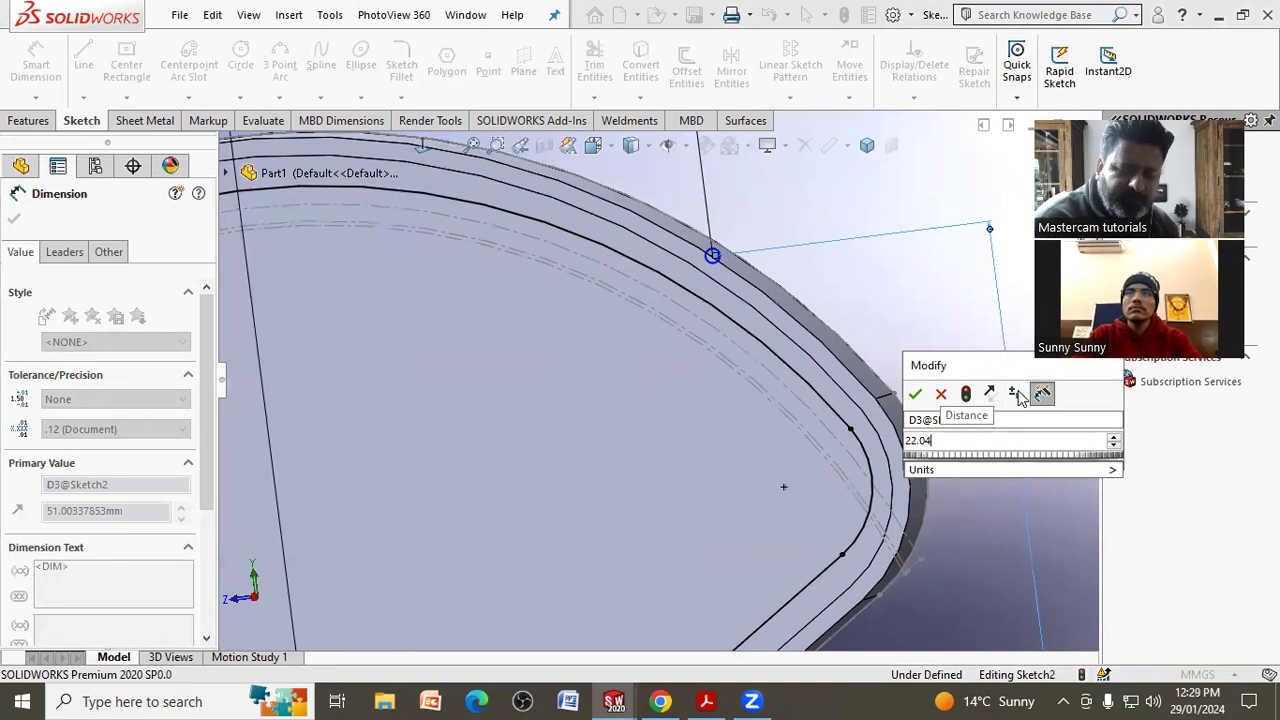
pyautogui.write('+')
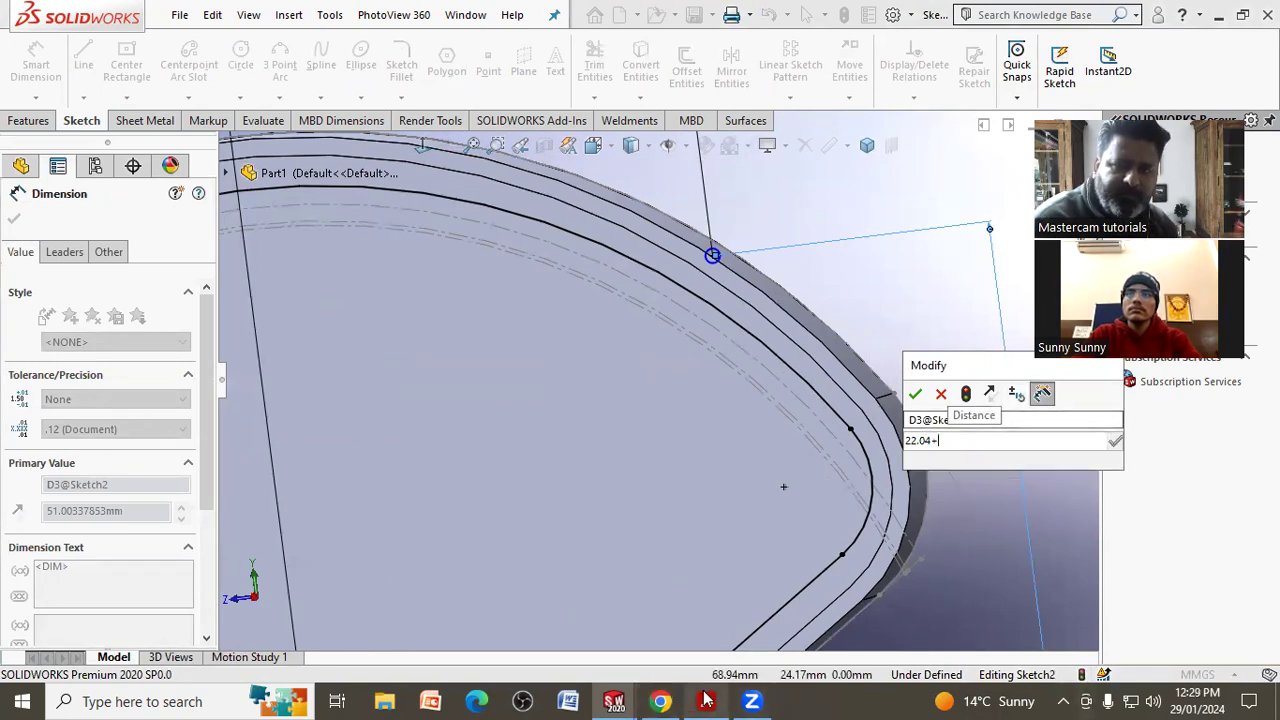
pyautogui.click(706, 700)
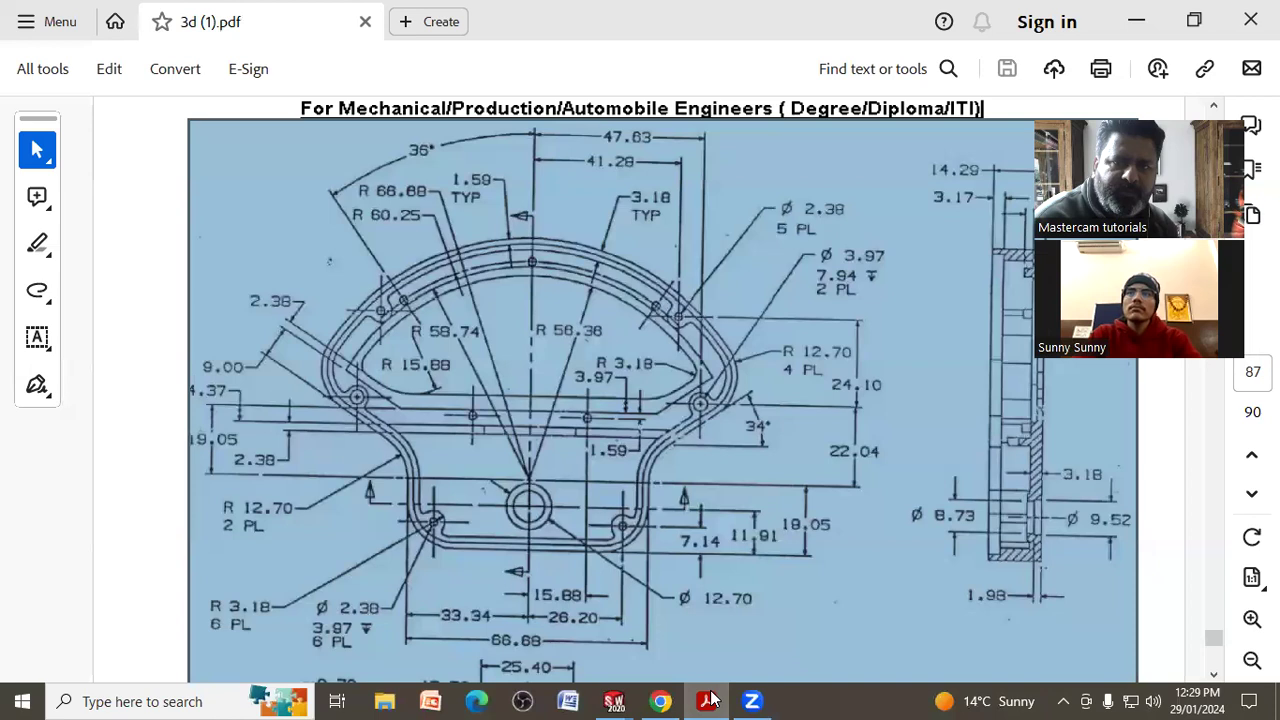
pyautogui.click(710, 698)
pyautogui.write('22.04+')
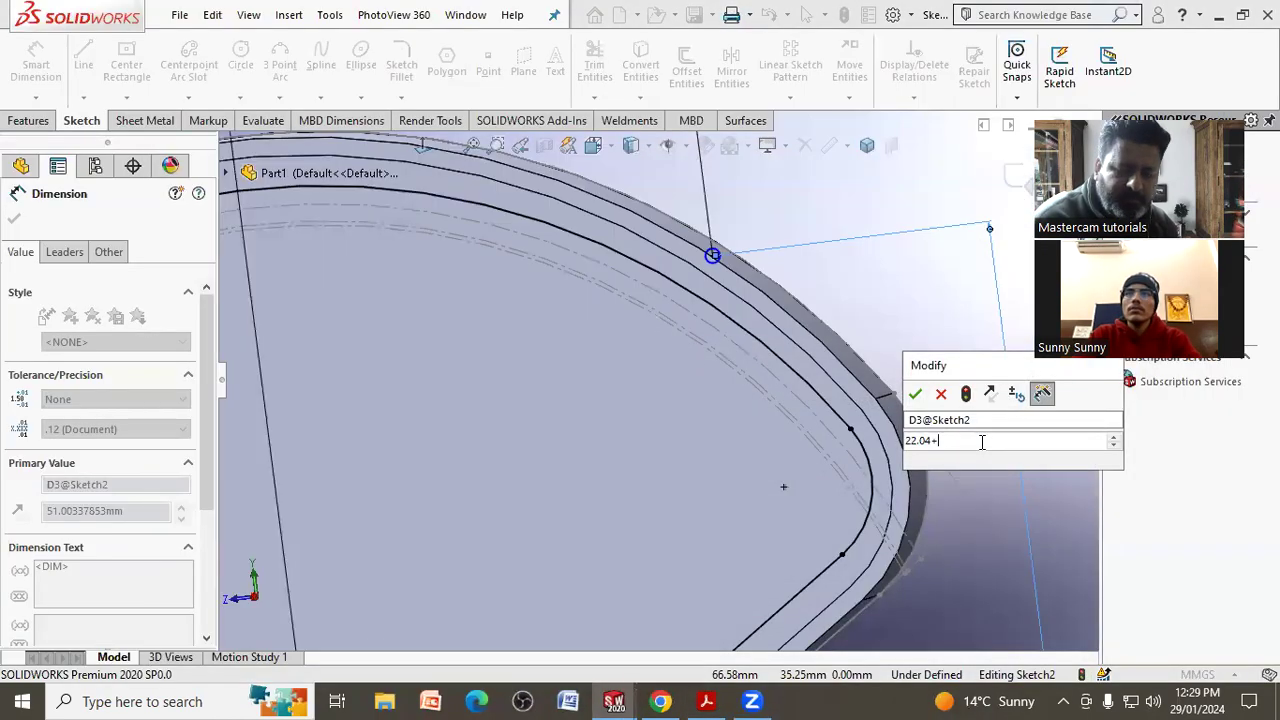
pyautogui.write('24.10')
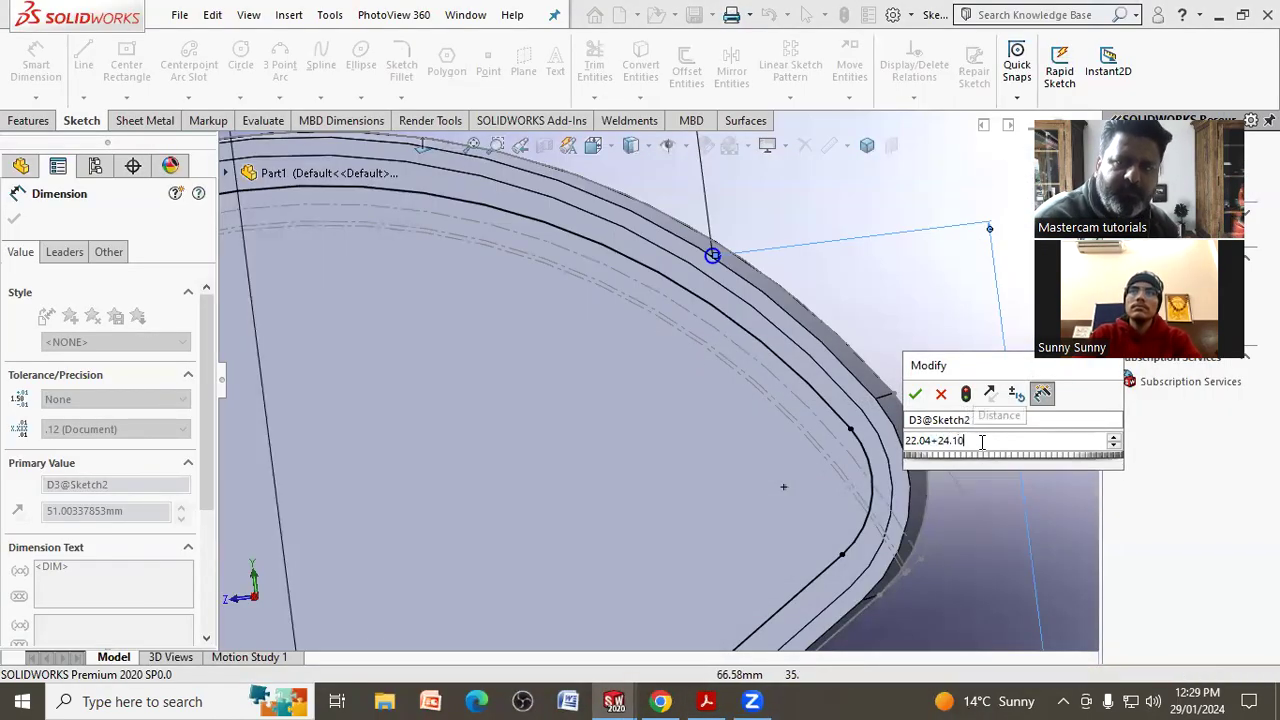
pyautogui.press('Return')
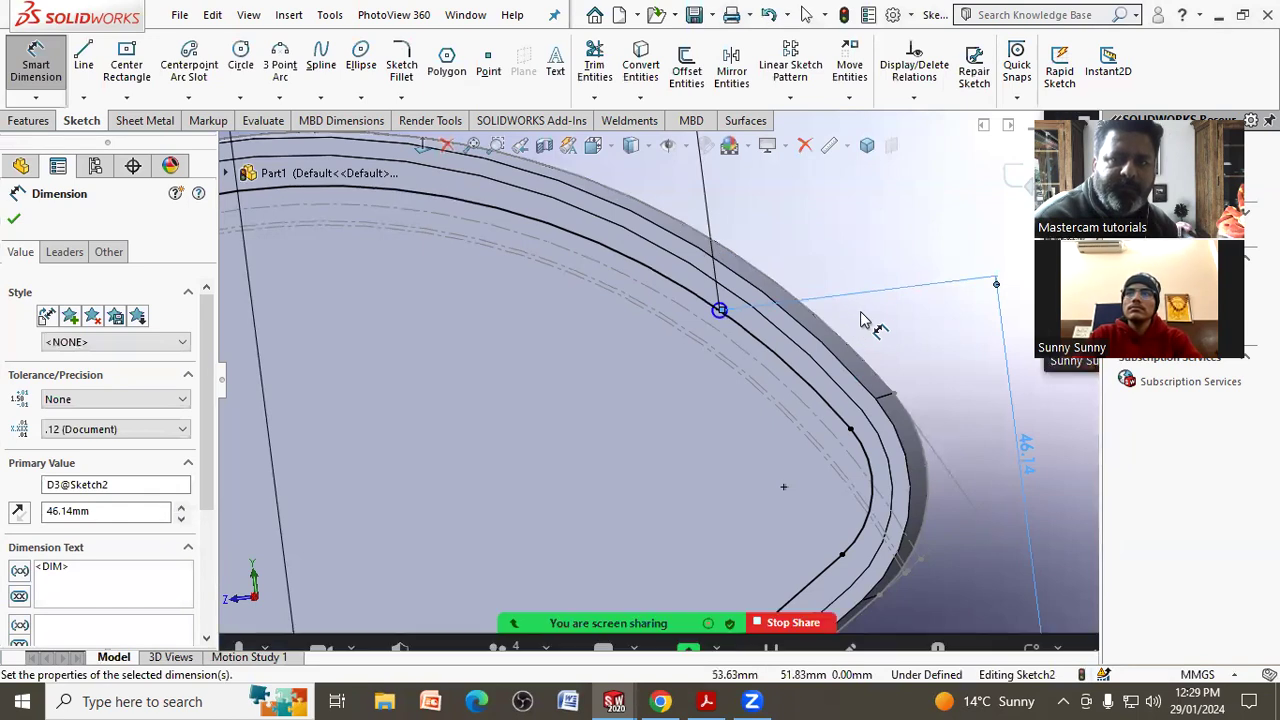
# Exit dimensioning, view the sketch Normal To, and bring the reference drawing back up.
pyautogui.rightClick(862, 318)
pyautogui.press('Escape')
pyautogui.scroll(1, 737, 352)
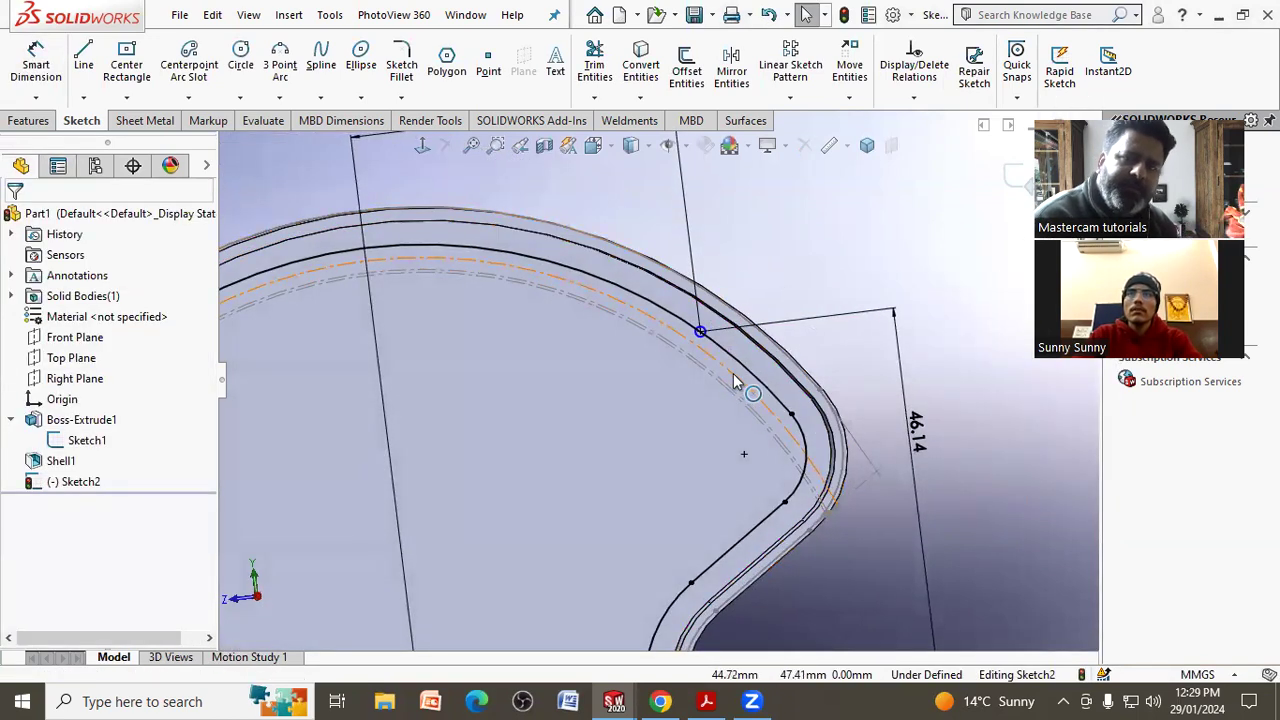
pyautogui.click(425, 146)
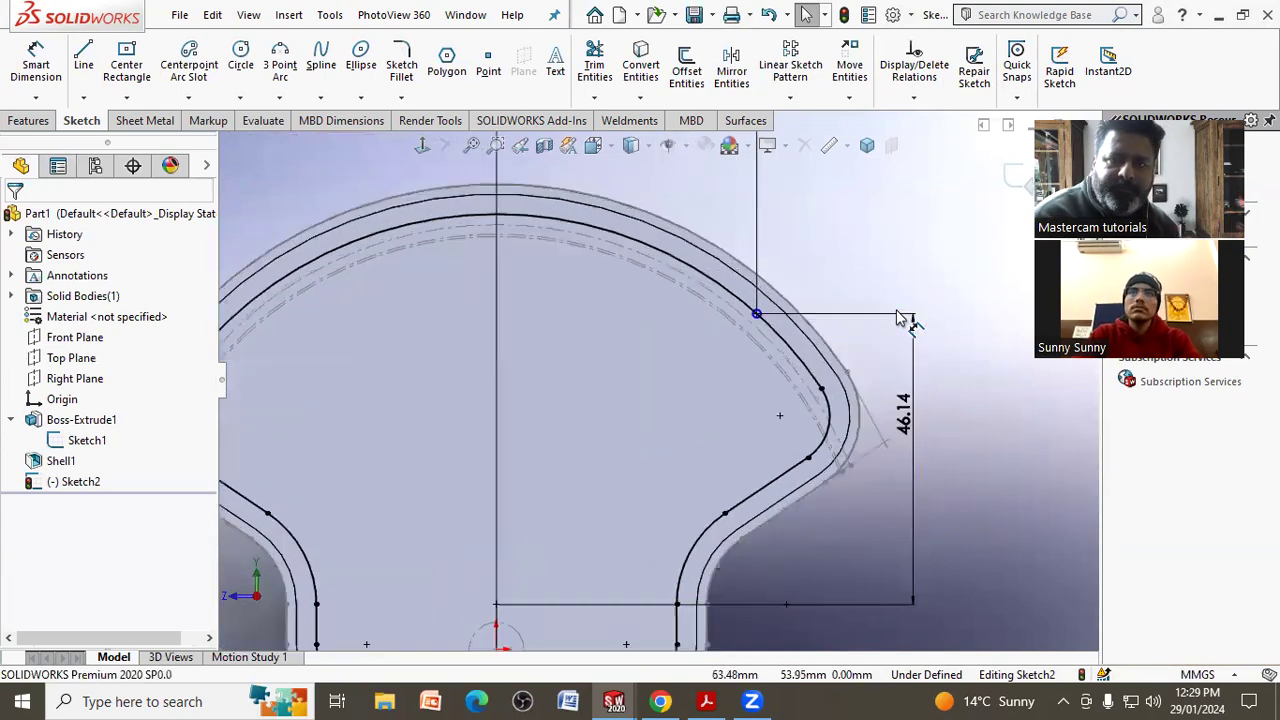
pyautogui.click(705, 701)
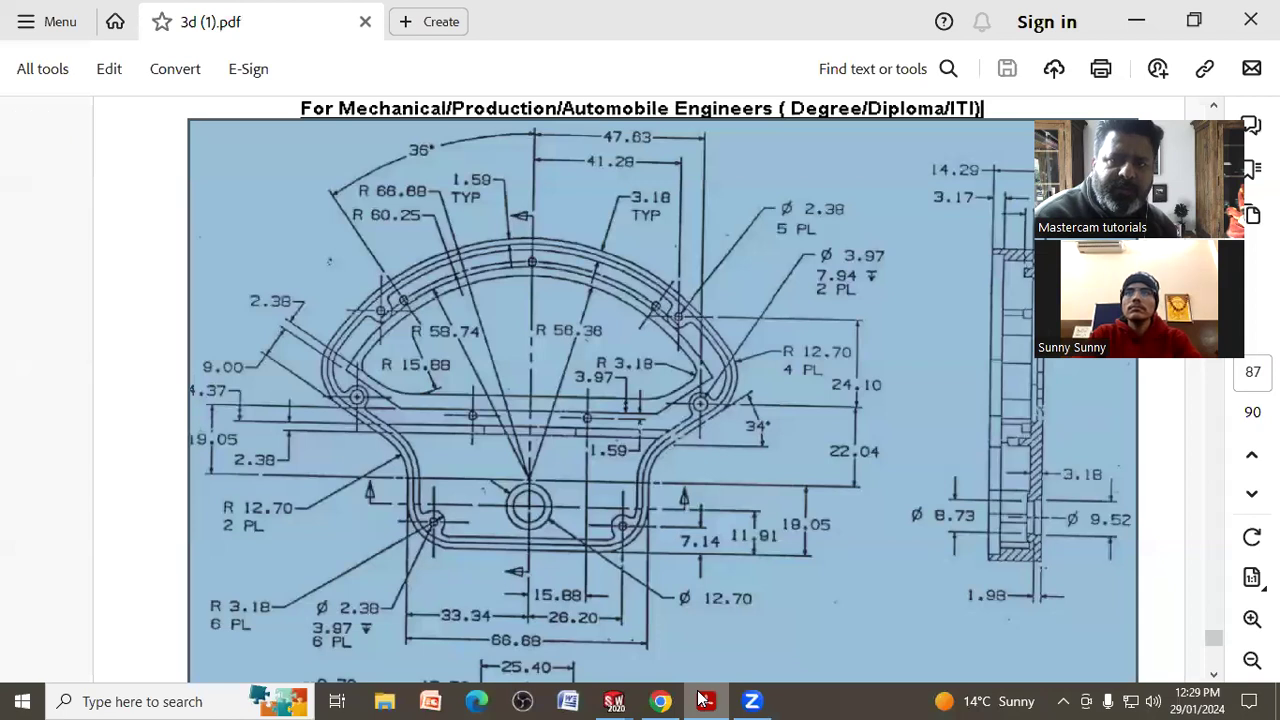
# Give the small hole circle a 2.38 mm diameter.
pyautogui.click(705, 701)
pyautogui.scroll(-3, 733, 345)
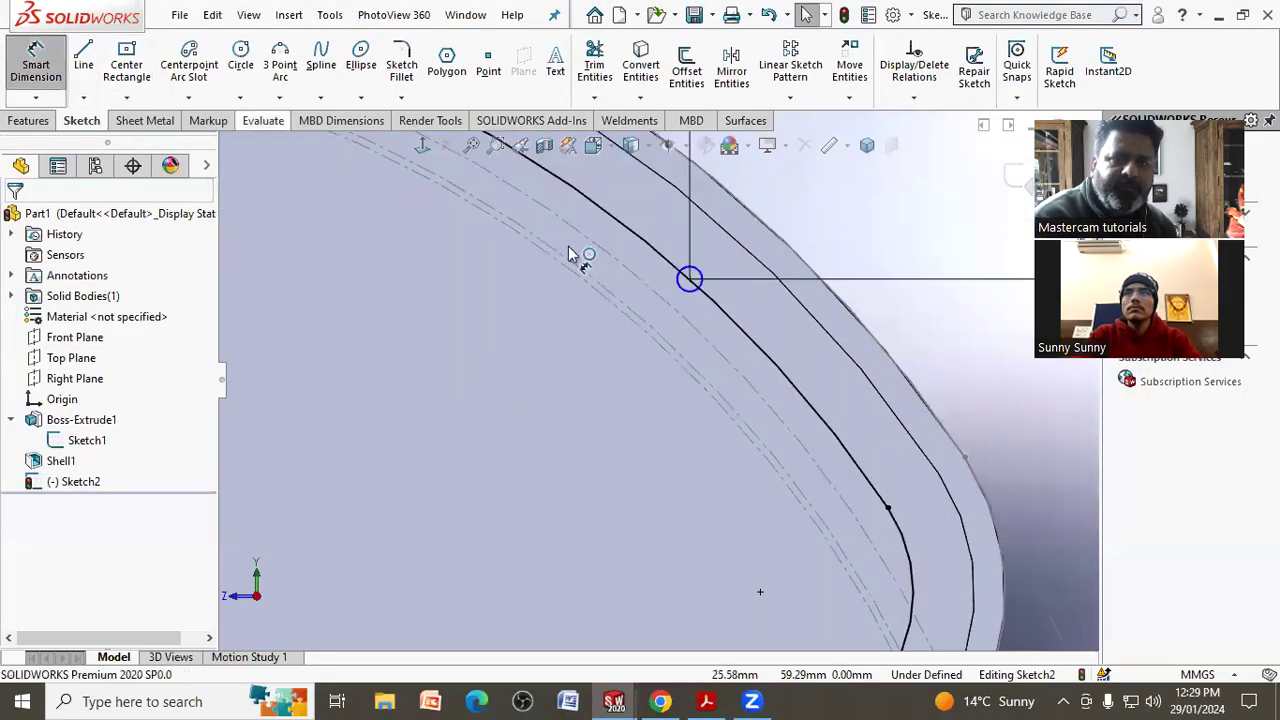
pyautogui.click(700, 280)
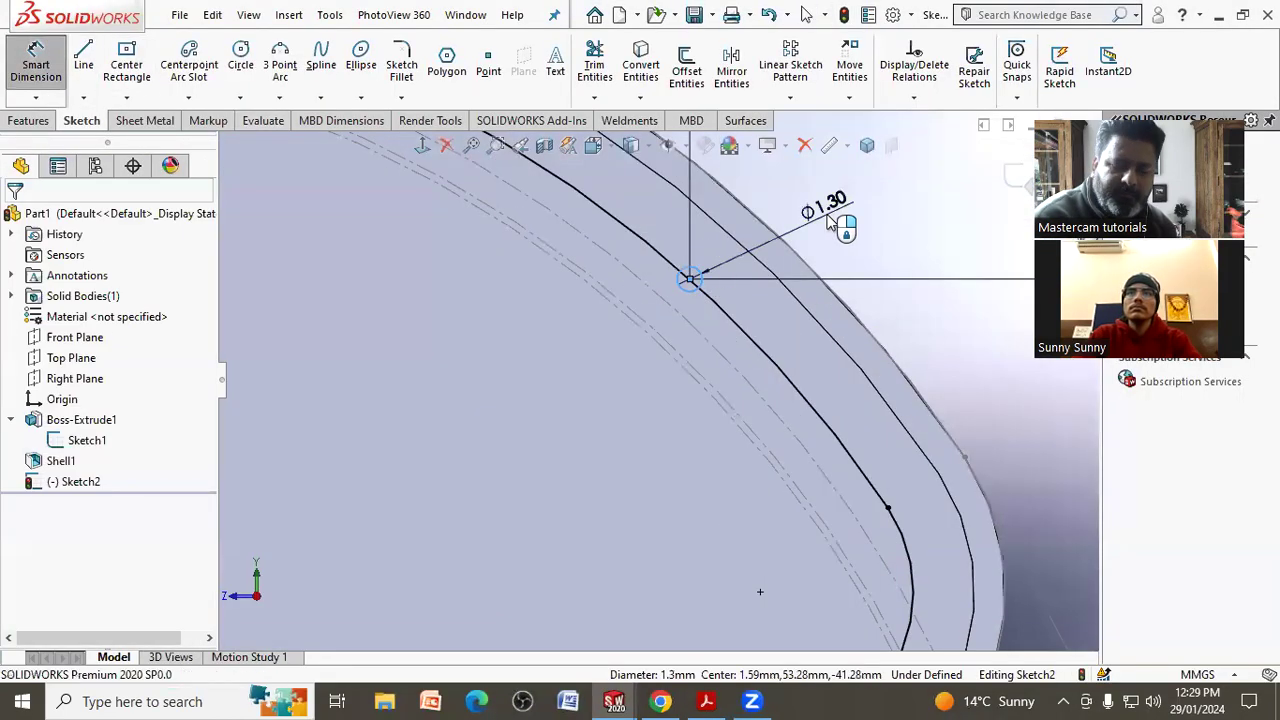
pyautogui.click(828, 212)
pyautogui.write('2.38')
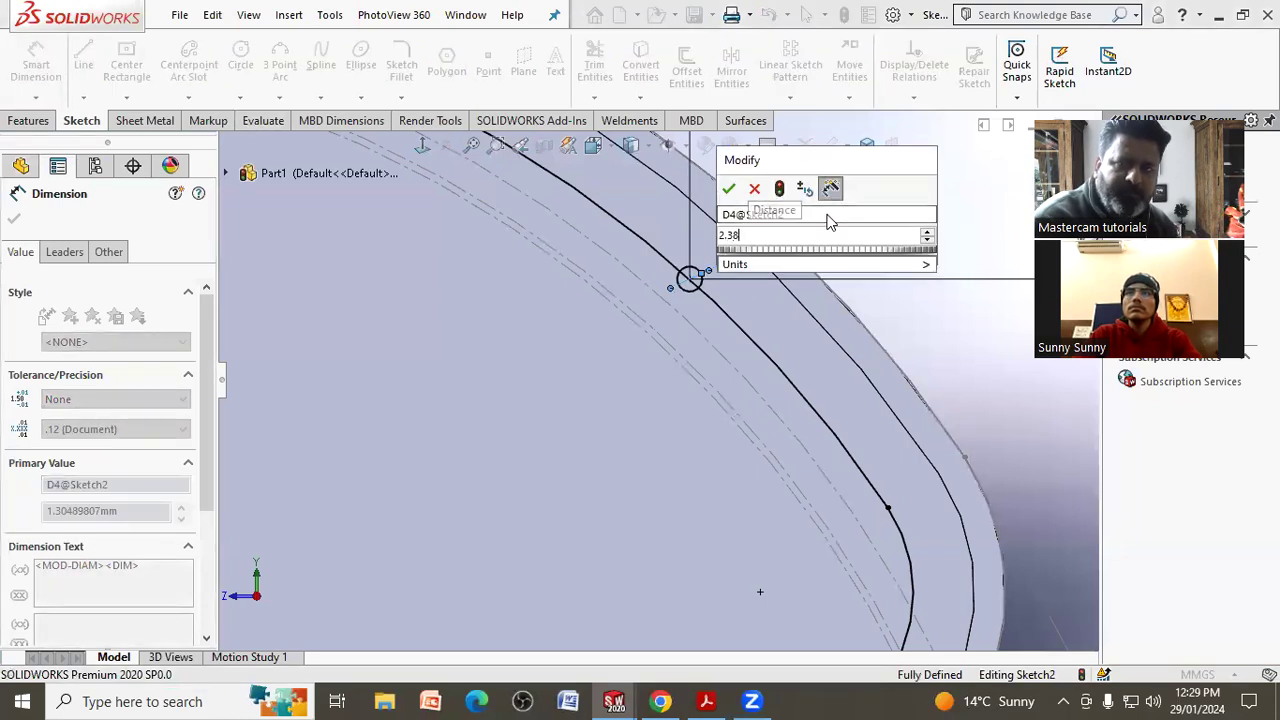
pyautogui.press('Return')
pyautogui.rightClick(893, 228)
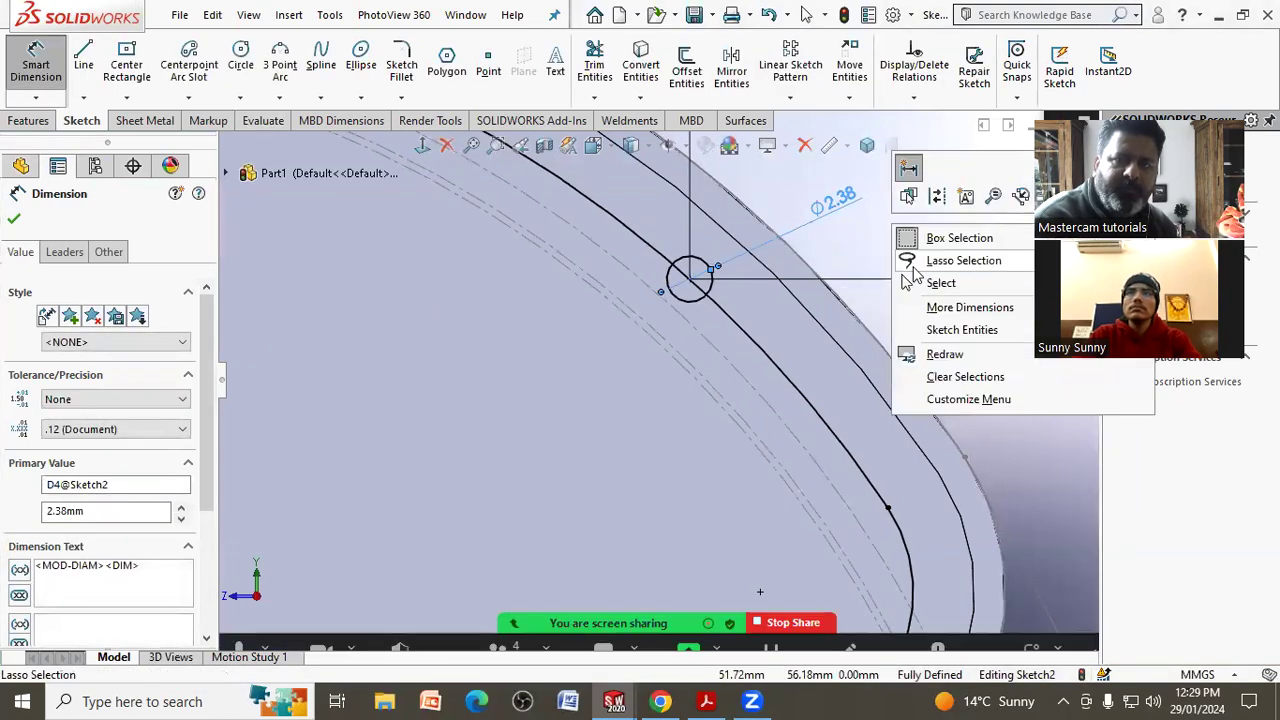
pyautogui.click(930, 283)
# Draw a larger circle concentric with the Ø2.38 hole.
pyautogui.scroll(2, 880, 235)
pyautogui.scroll(1, 632, 349)
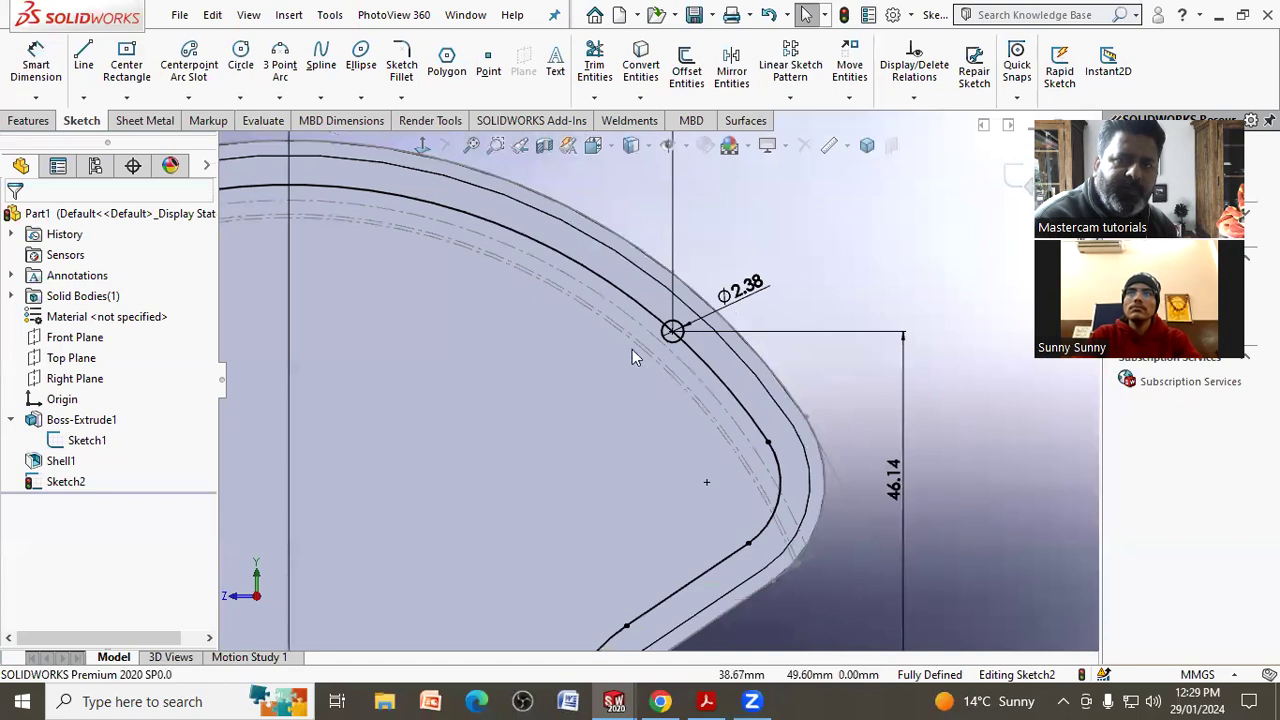
pyautogui.scroll(-1, 298, 202)
pyautogui.click(240, 62)
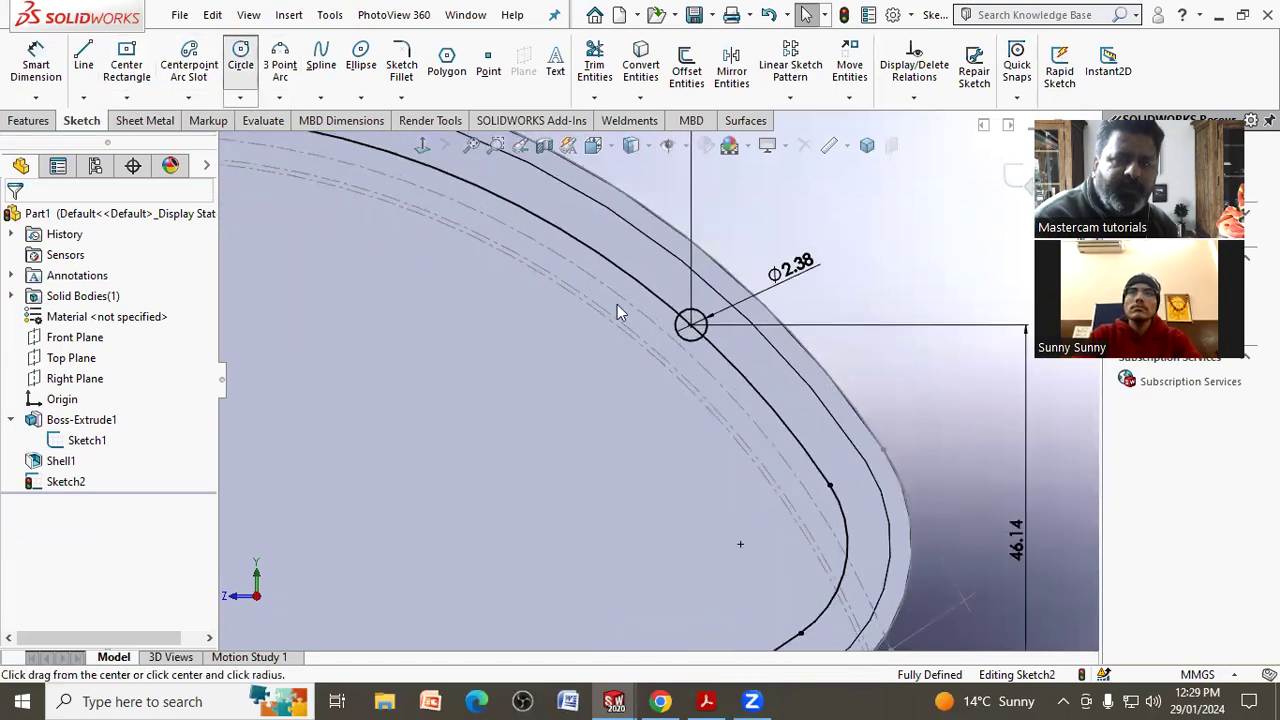
pyautogui.click(690, 325)
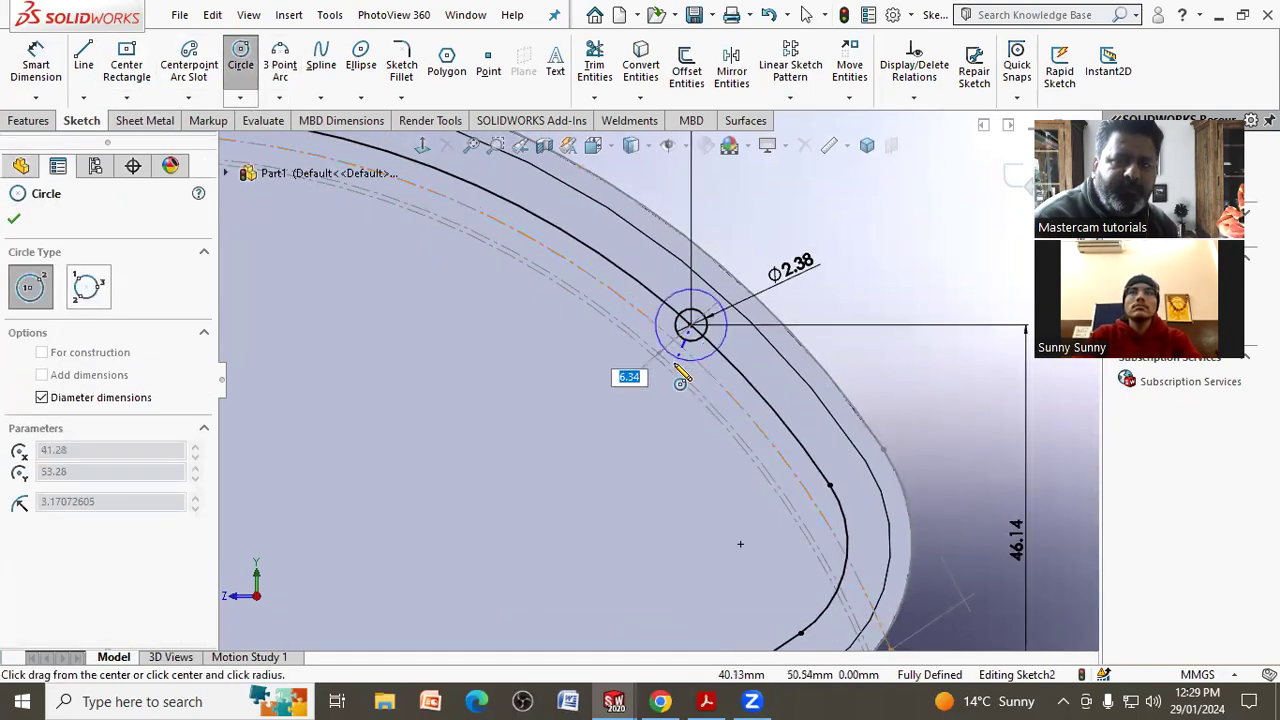
pyautogui.click(686, 366)
pyautogui.rightClick(690, 370)
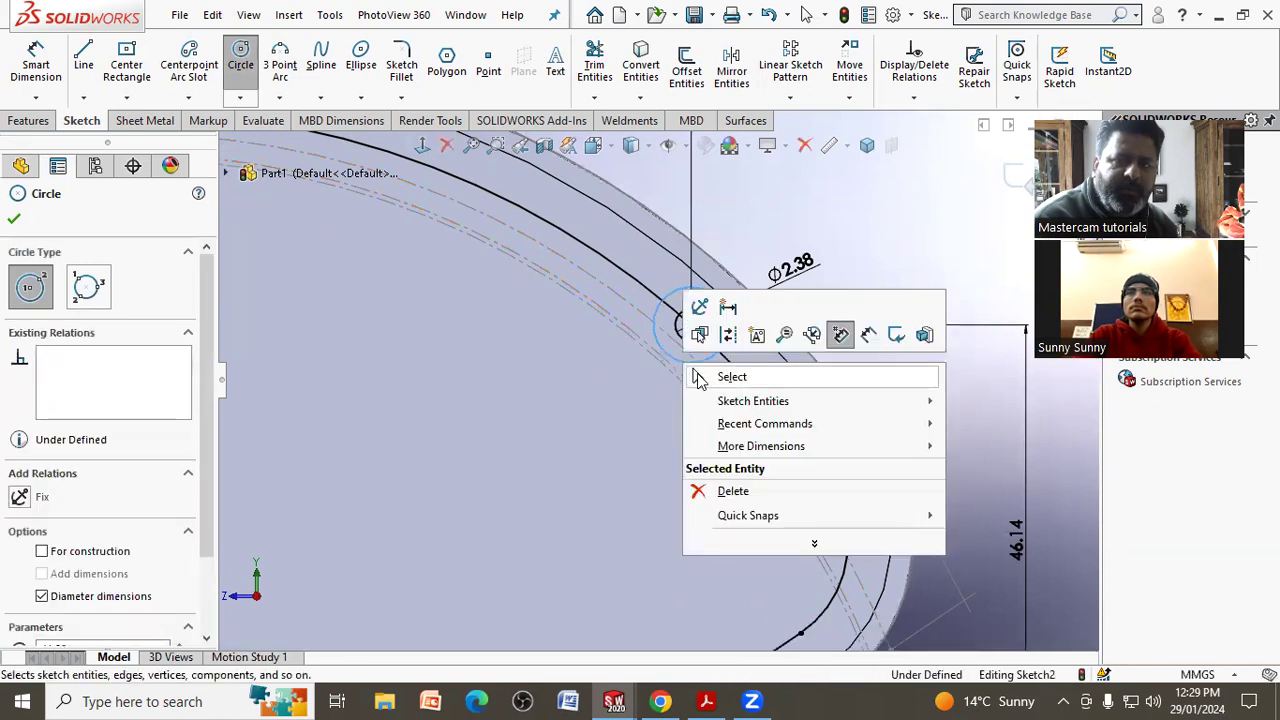
pyautogui.click(720, 374)
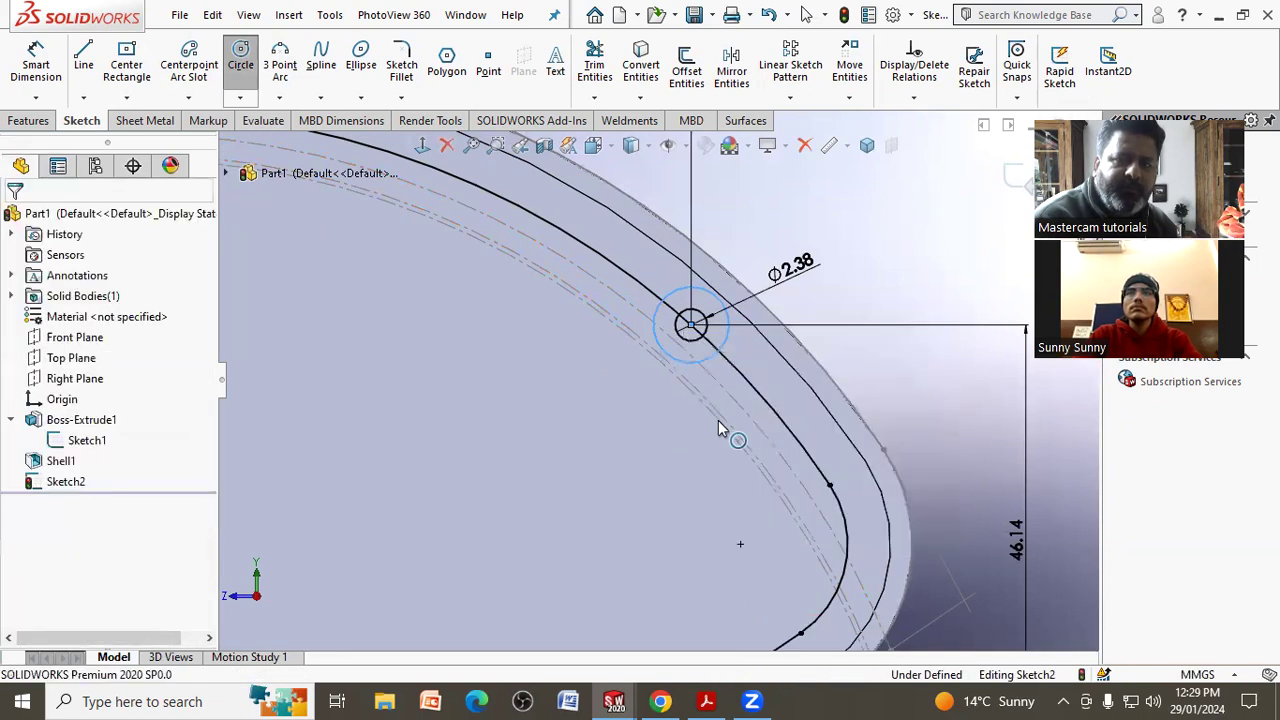
# Scroll through the 3d (1).pdf drawing to read the Ø2.38 and R3.18 hole callouts.
pyautogui.click(700, 700)
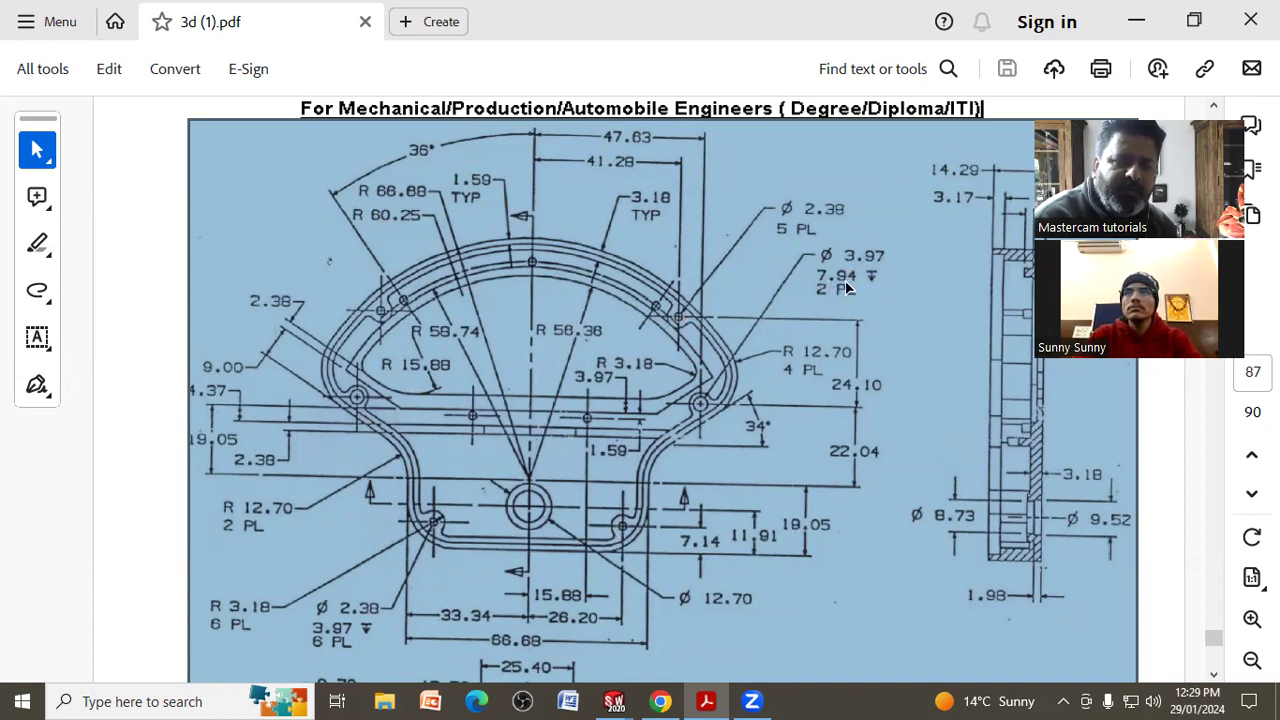
pyautogui.click(415, 332)
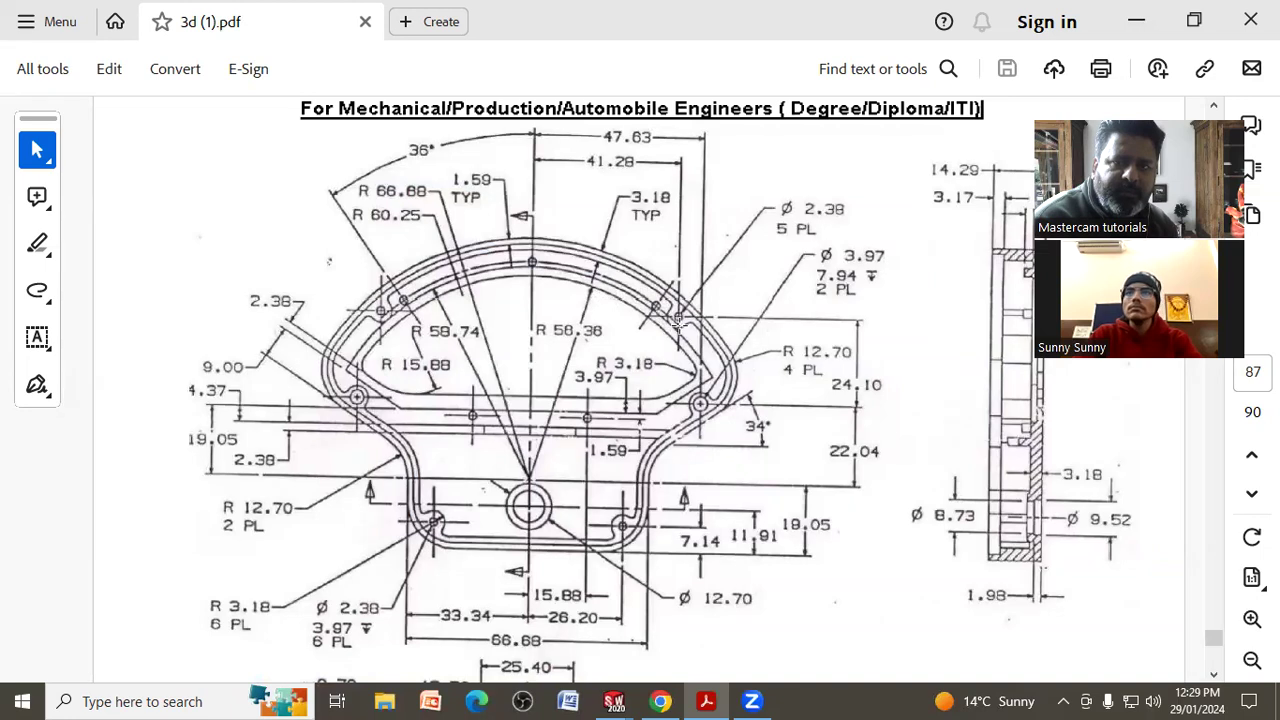
pyautogui.scroll(-4, 679, 318)
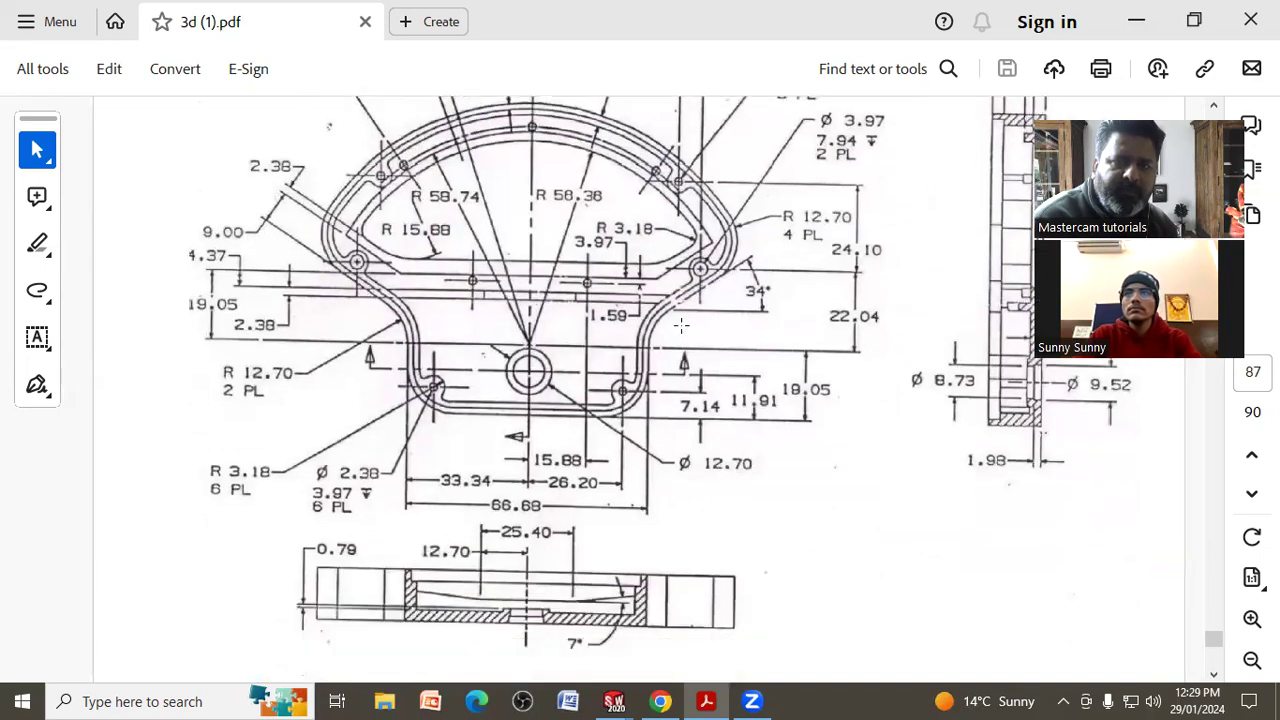
pyautogui.scroll(1, 681, 327)
pyautogui.scroll(2, 681, 327)
pyautogui.scroll(2, 650, 335)
pyautogui.scroll(-2, 630, 340)
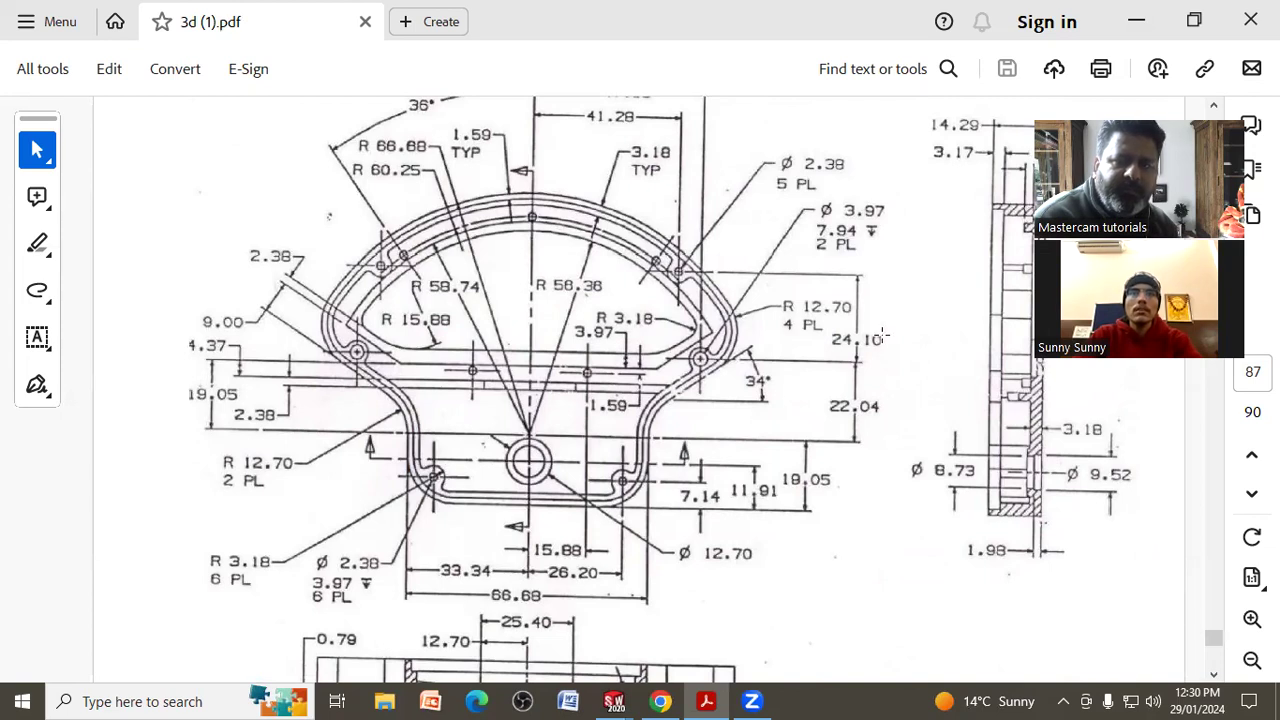
pyautogui.click(904, 304)
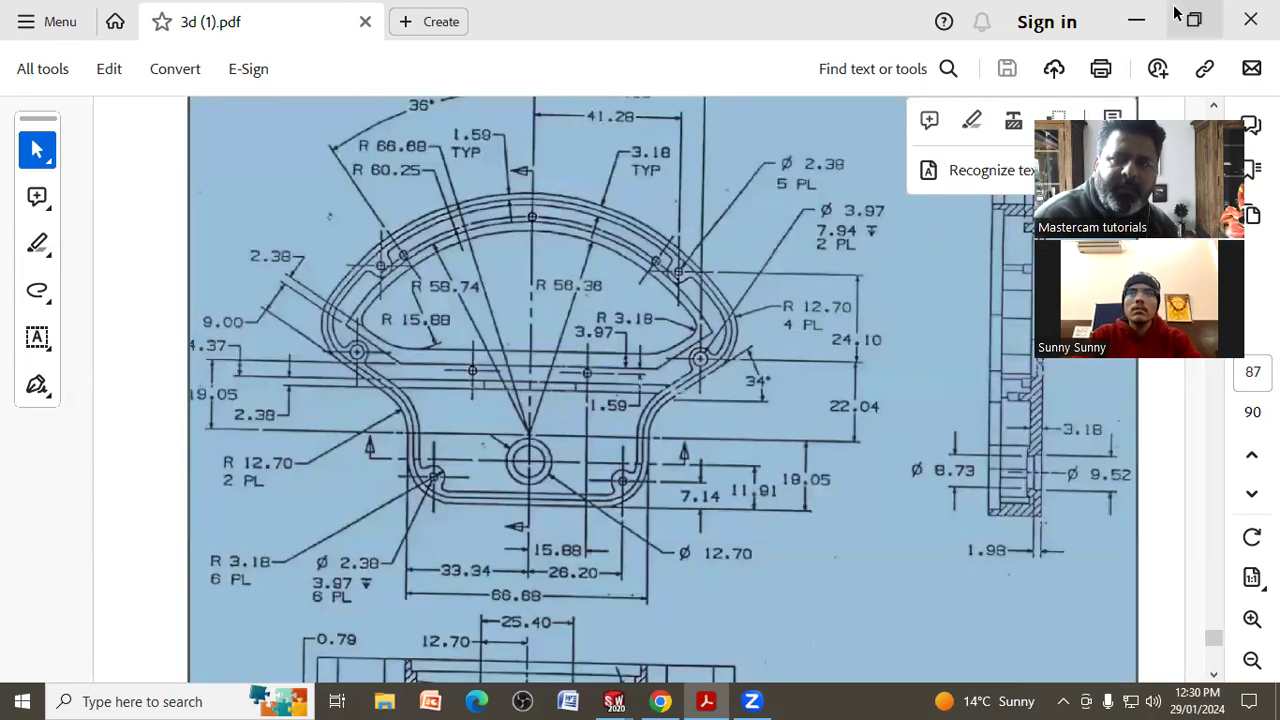
pyautogui.click(1136, 22)
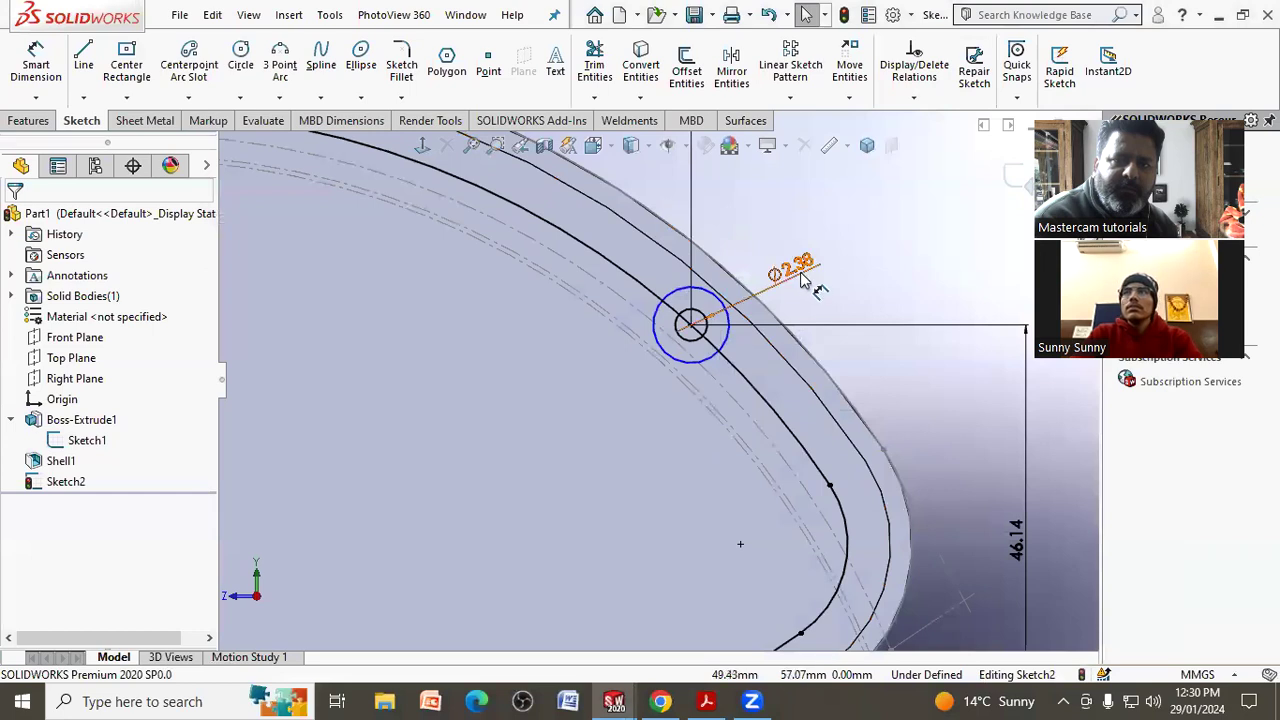
pyautogui.doubleClick(792, 266)
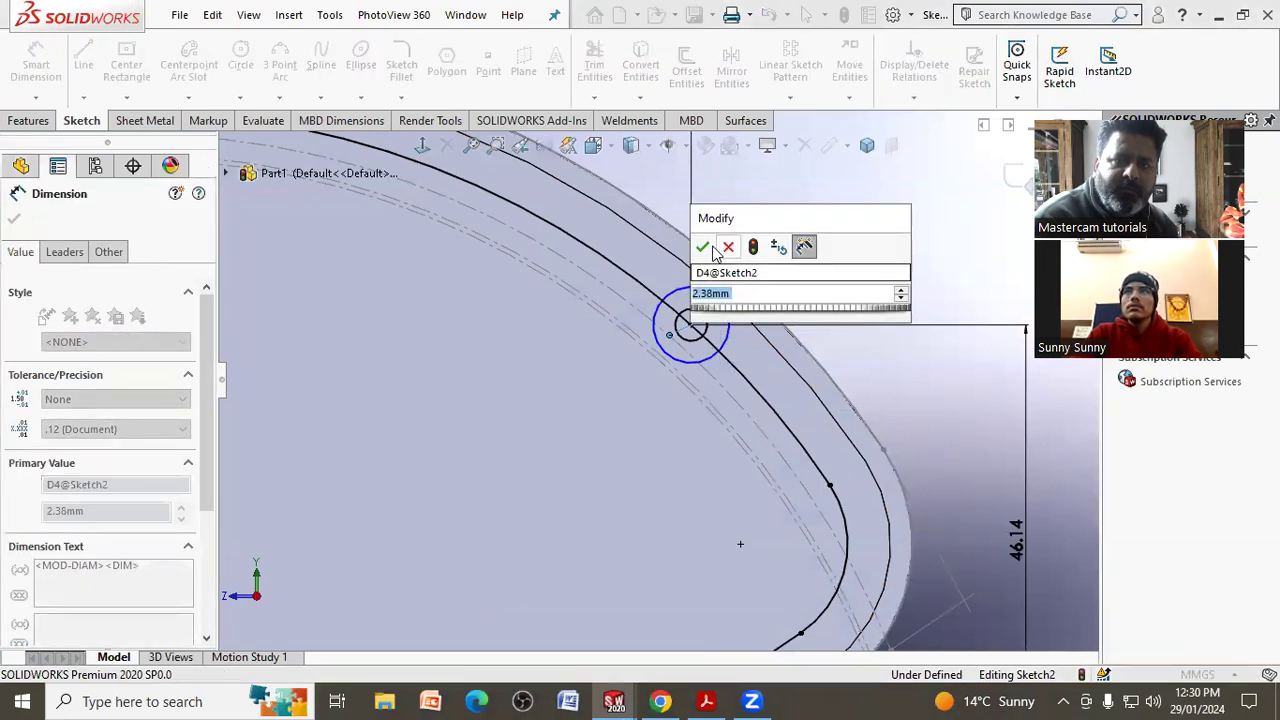
pyautogui.click(705, 247)
pyautogui.press('Escape')
pyautogui.click(50, 88)
pyautogui.click(711, 357)
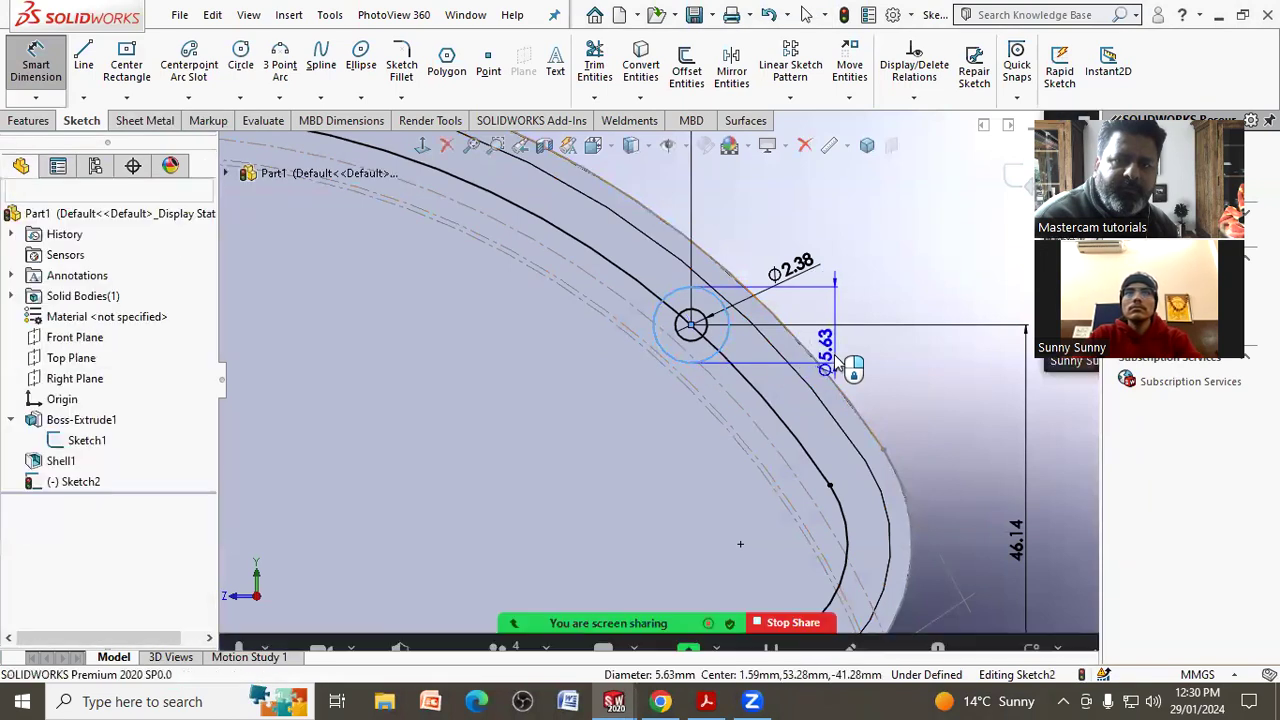
pyautogui.click(840, 362)
pyautogui.write('3.18')
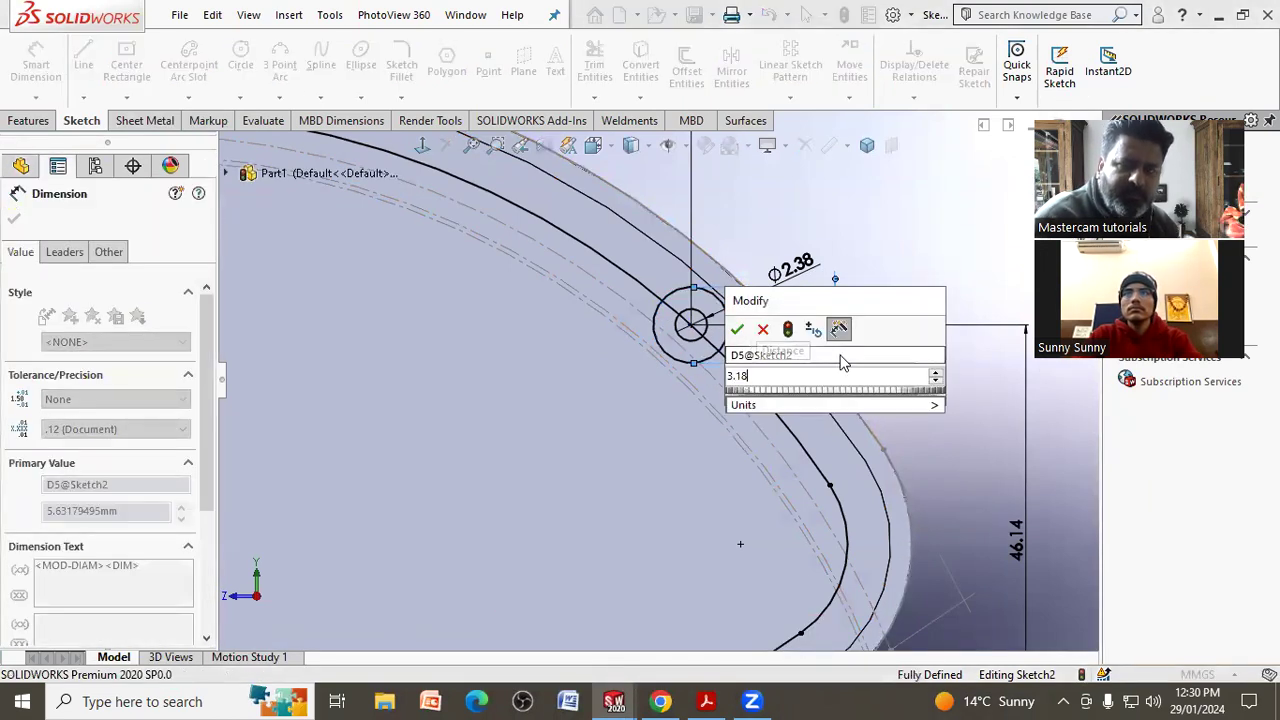
pyautogui.press('Return')
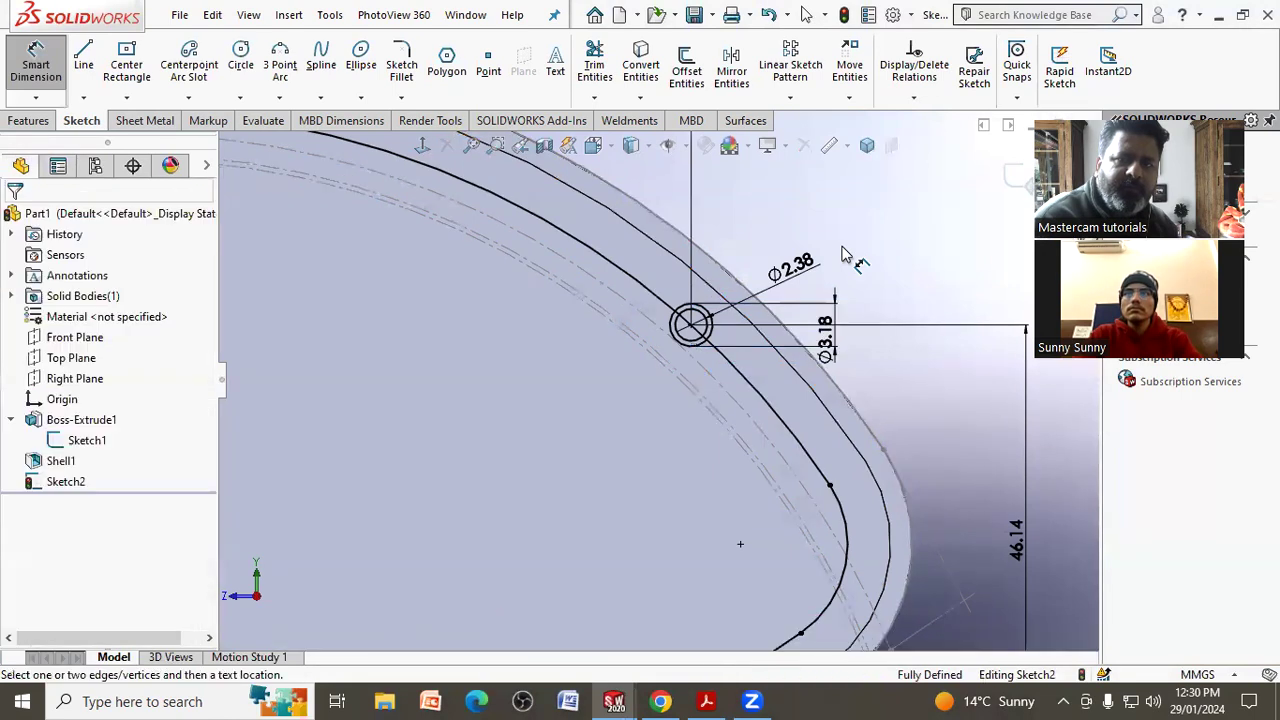
pyautogui.rightClick(857, 277)
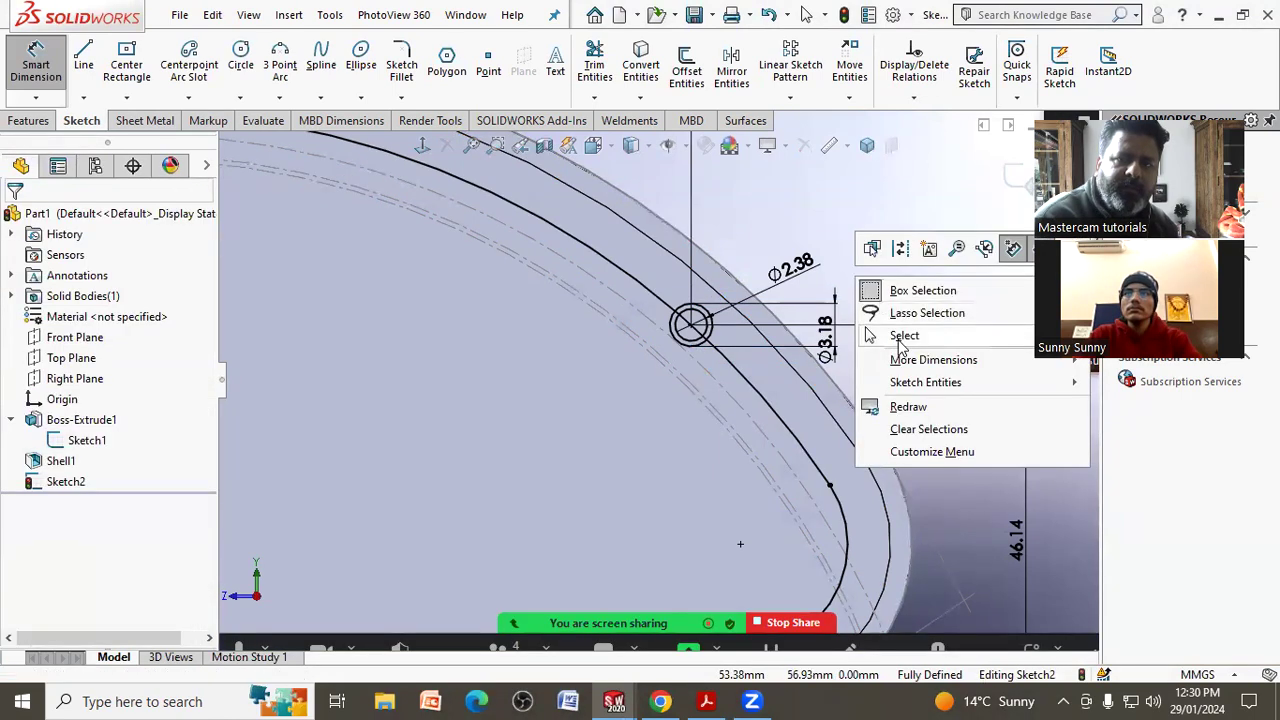
pyautogui.click(903, 336)
pyautogui.scroll(2, 840, 300)
pyautogui.scroll(2, 834, 300)
pyautogui.scroll(2, 834, 298)
pyautogui.scroll(2, 840, 300)
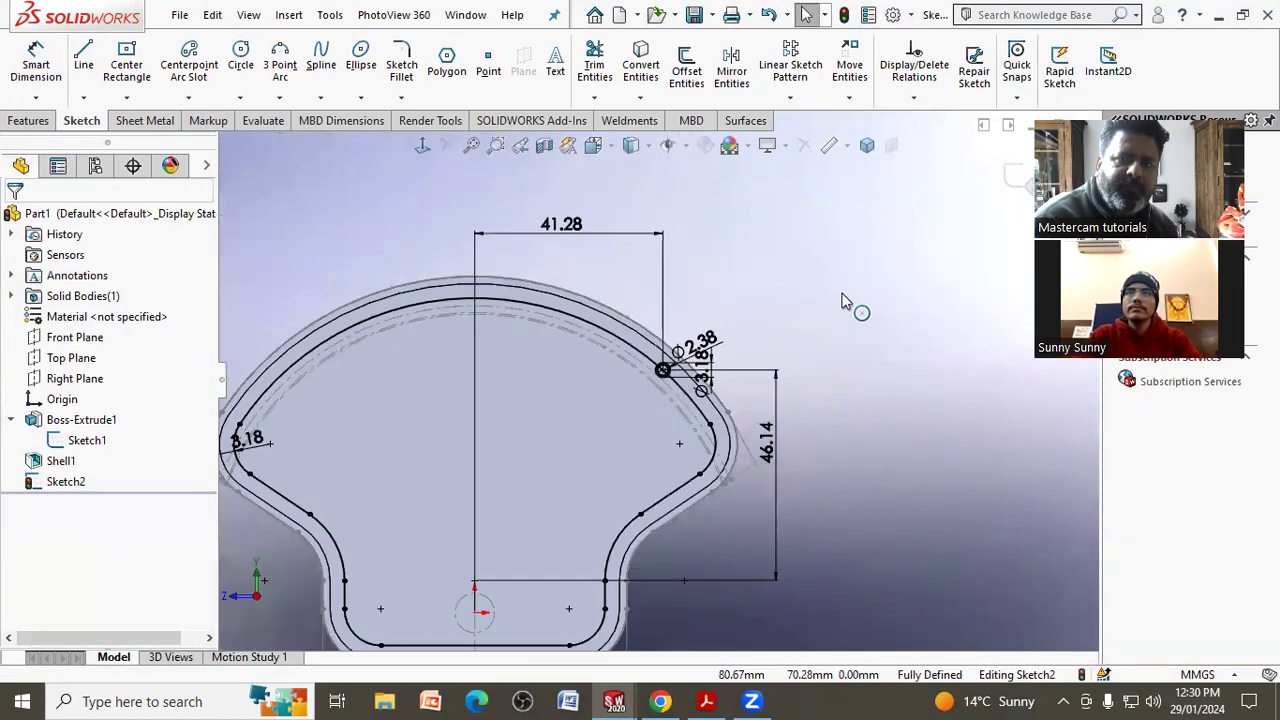
pyautogui.scroll(-3, 302, 443)
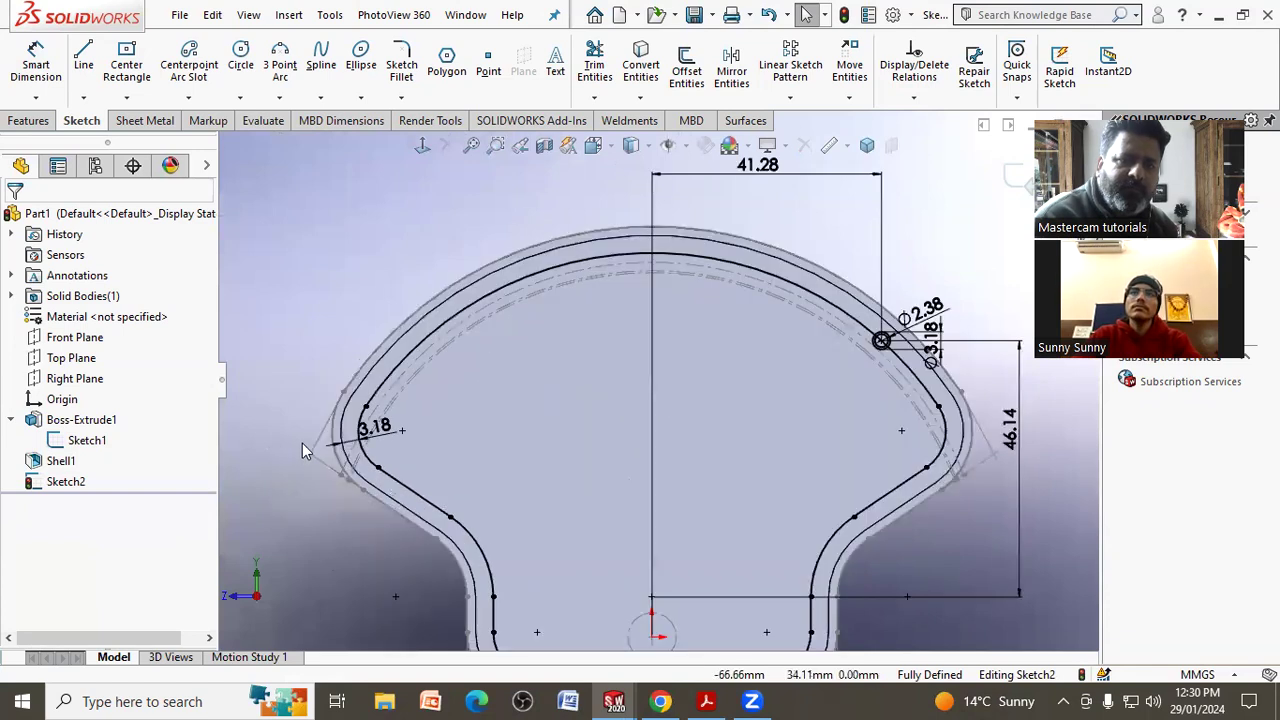
pyautogui.scroll(-1, 302, 443)
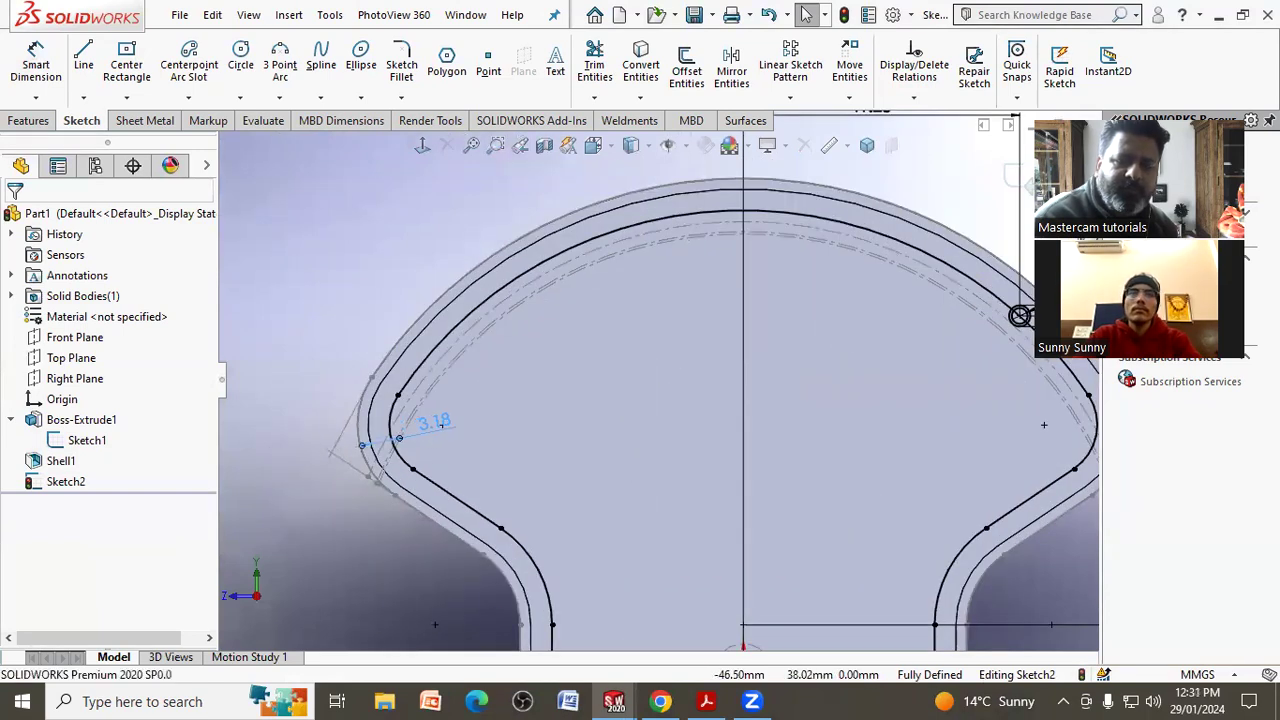
# Check the hole dimensions on the cover drawing, then minimize Acrobat to return to SOLIDWORKS.
pyautogui.click(707, 700)
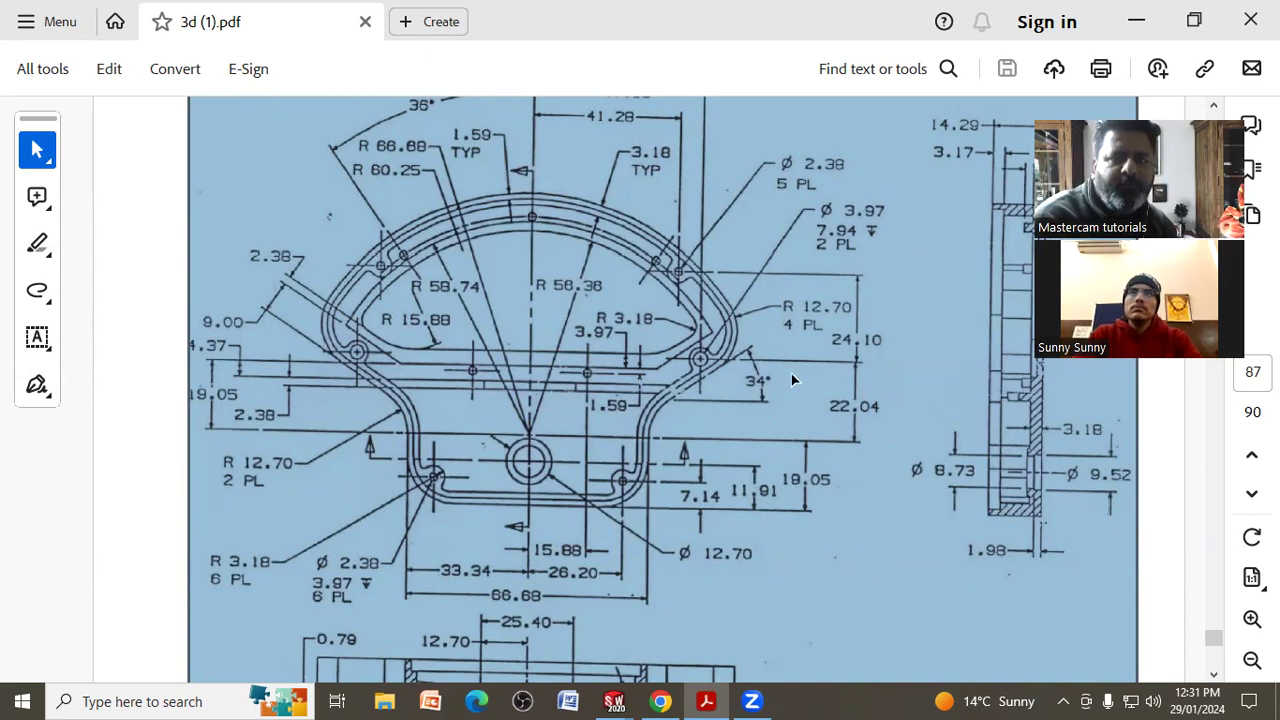
pyautogui.click(801, 325)
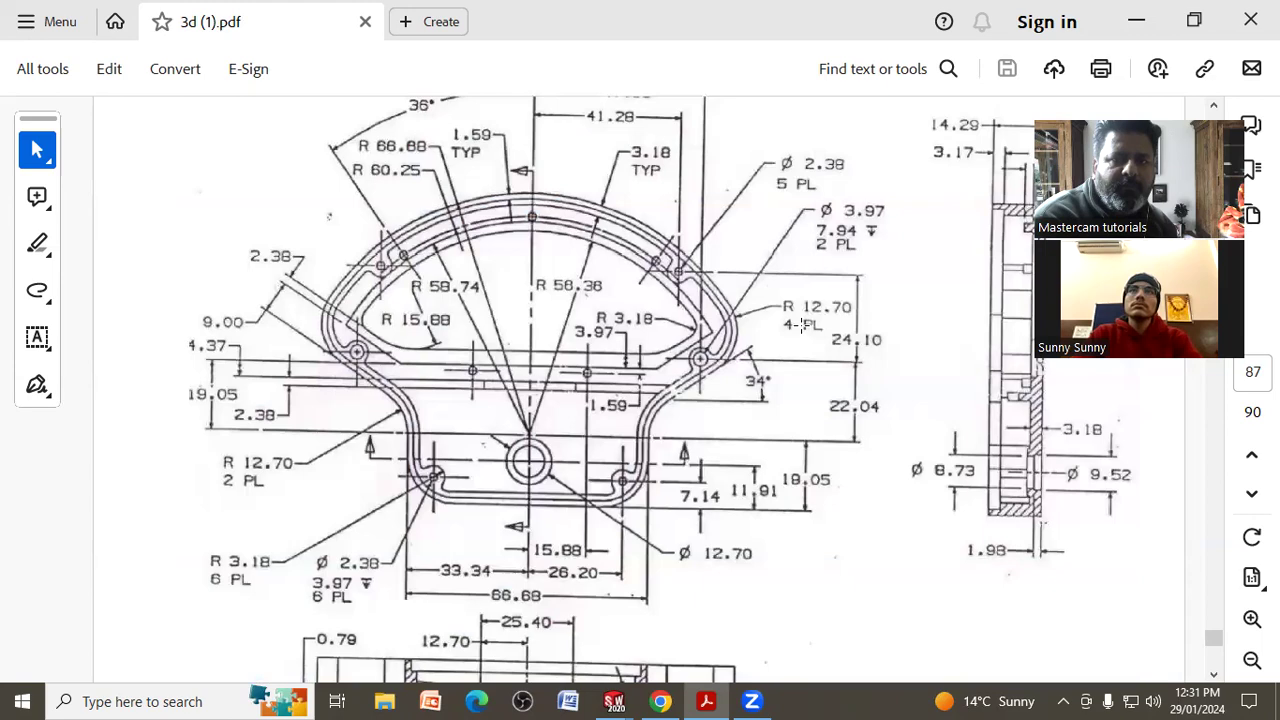
pyautogui.click(1138, 22)
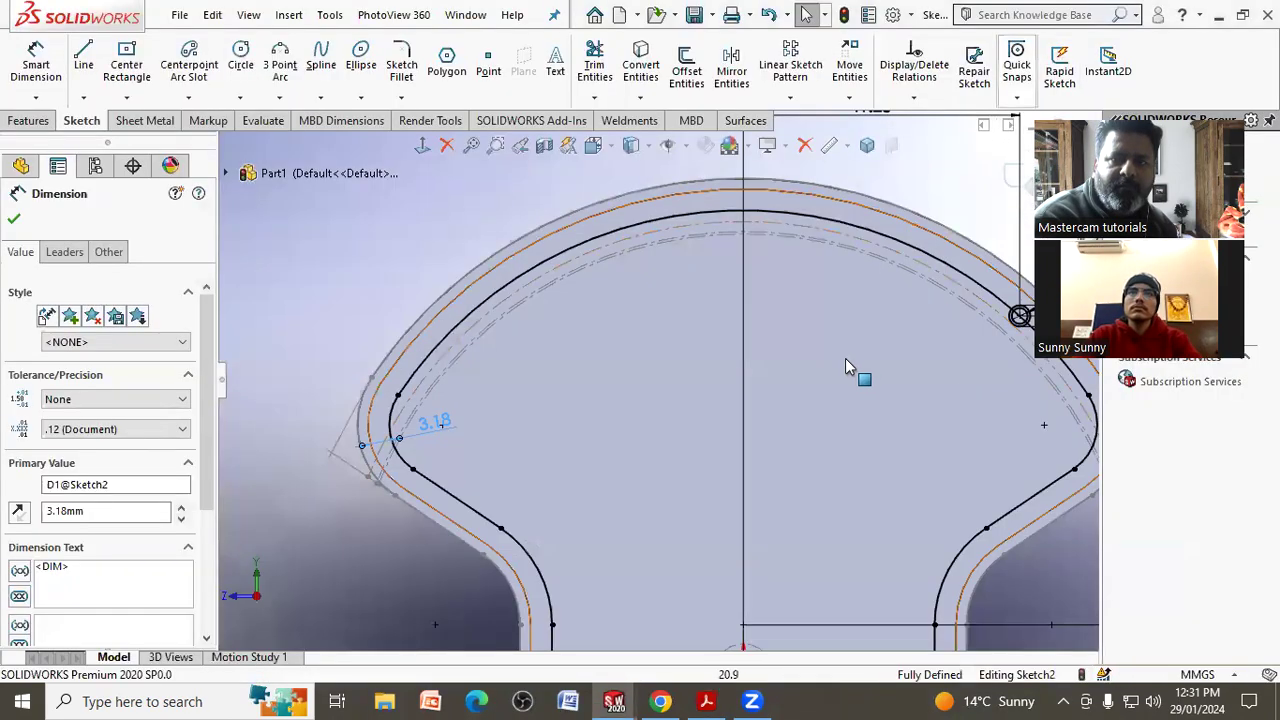
# Trim the larger circle and the rim line inside it, leaving a rounded notch around the Ø2.38 hole.
pyautogui.scroll(-3, 896, 355)
pyautogui.scroll(-2, 857, 343)
pyautogui.scroll(-2, 820, 380)
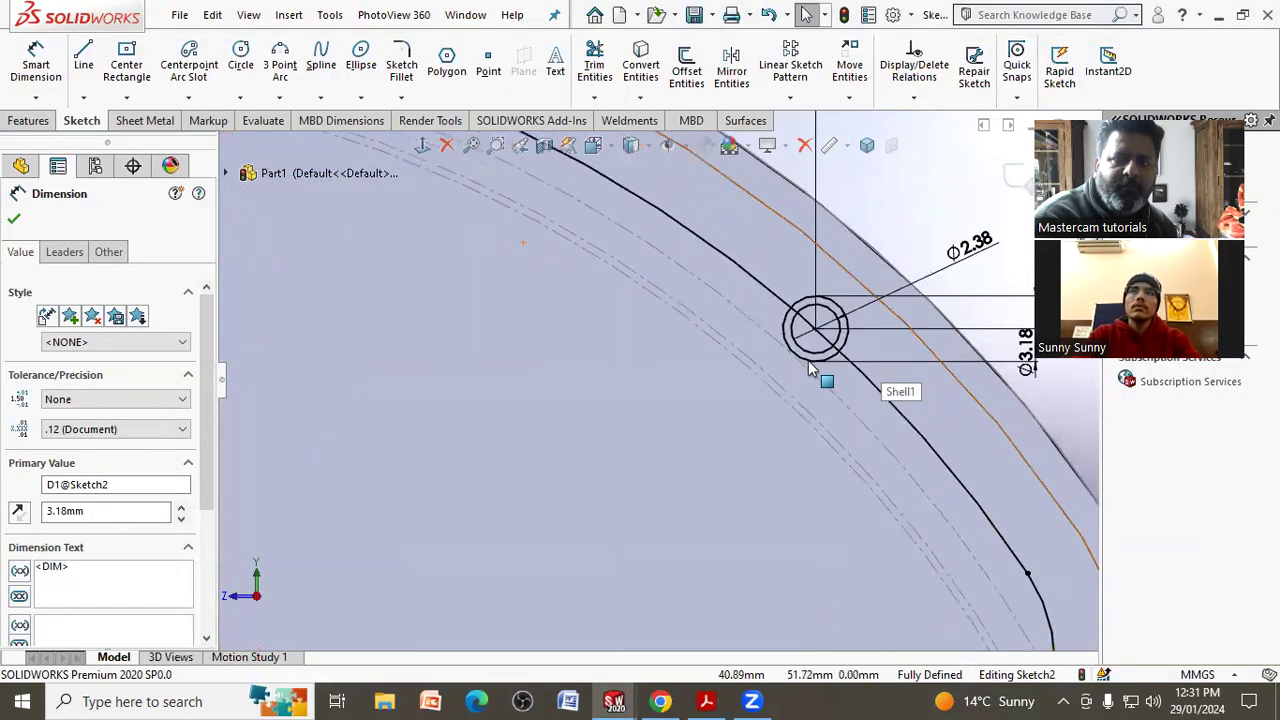
pyautogui.scroll(-1, 812, 355)
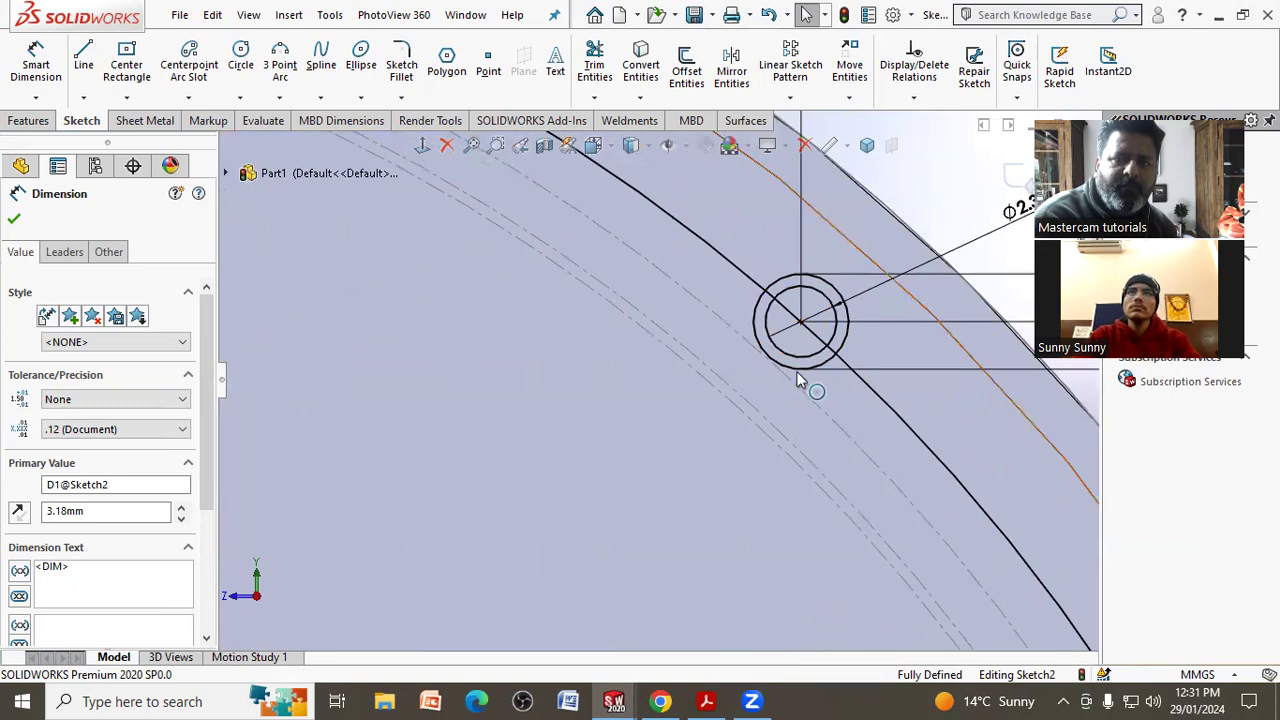
pyautogui.scroll(-2, 795, 350)
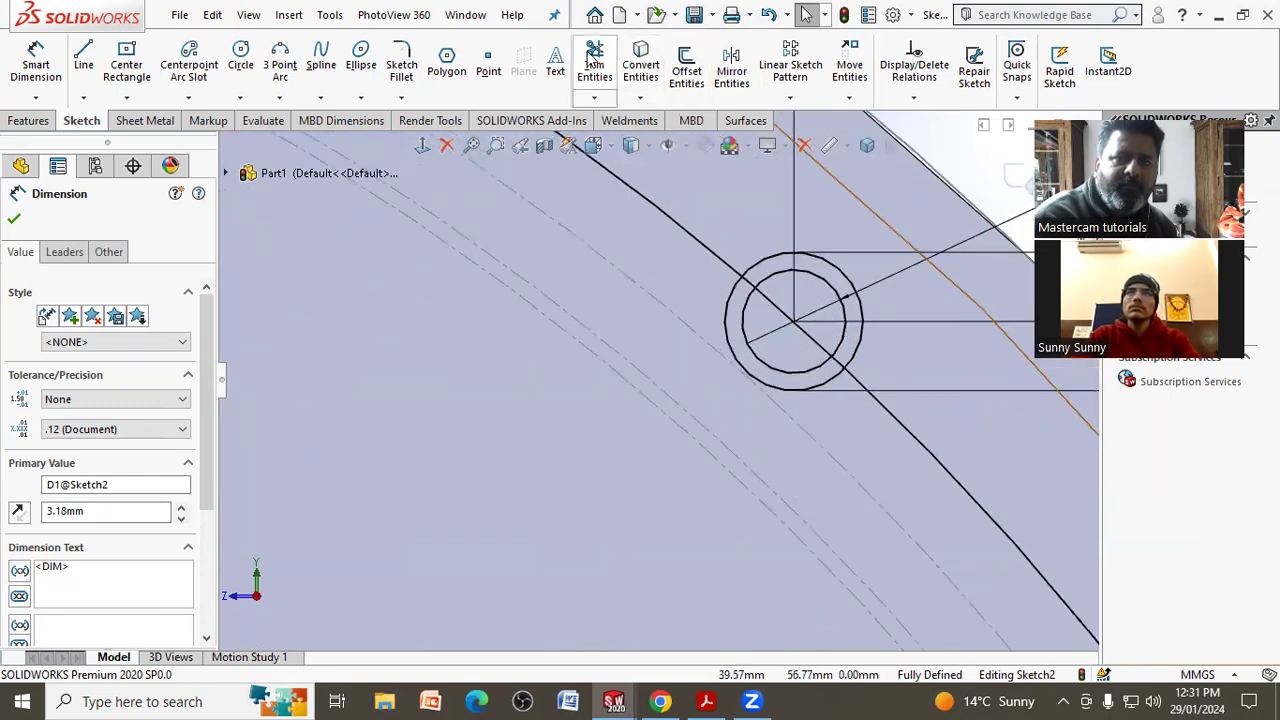
pyautogui.click(594, 58)
pyautogui.click(829, 278)
pyautogui.click(772, 290)
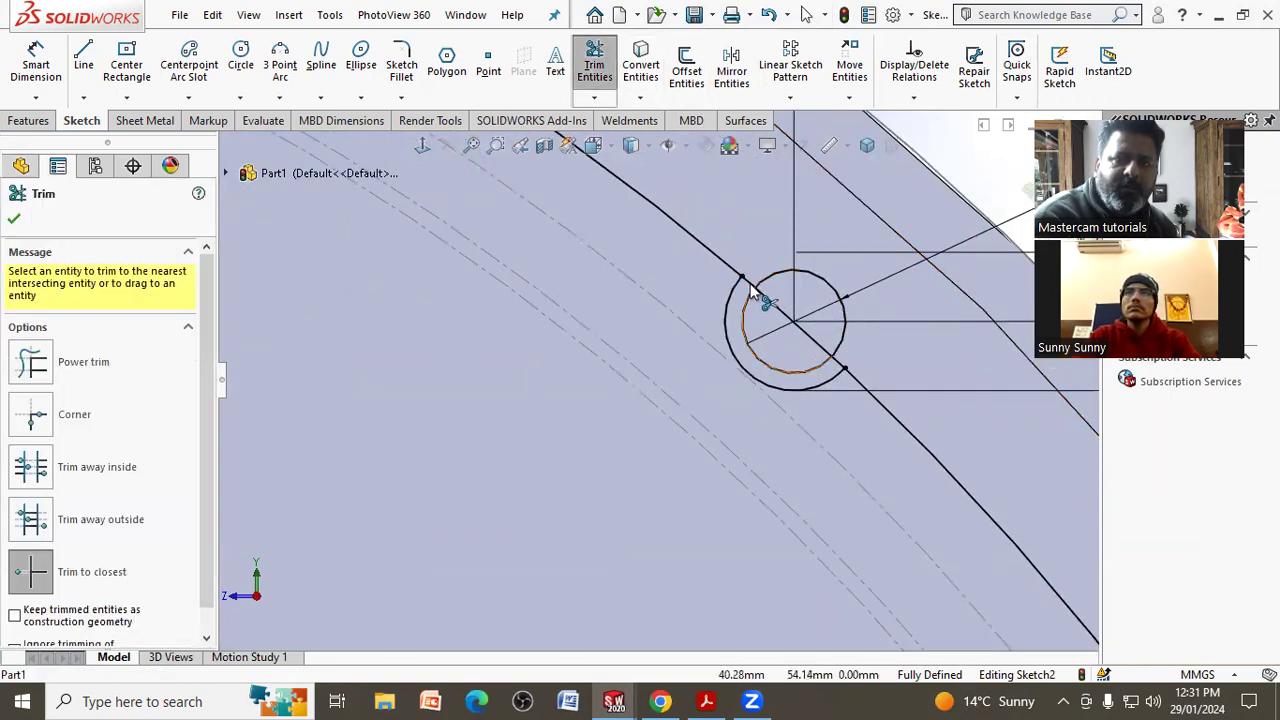
pyautogui.click(774, 308)
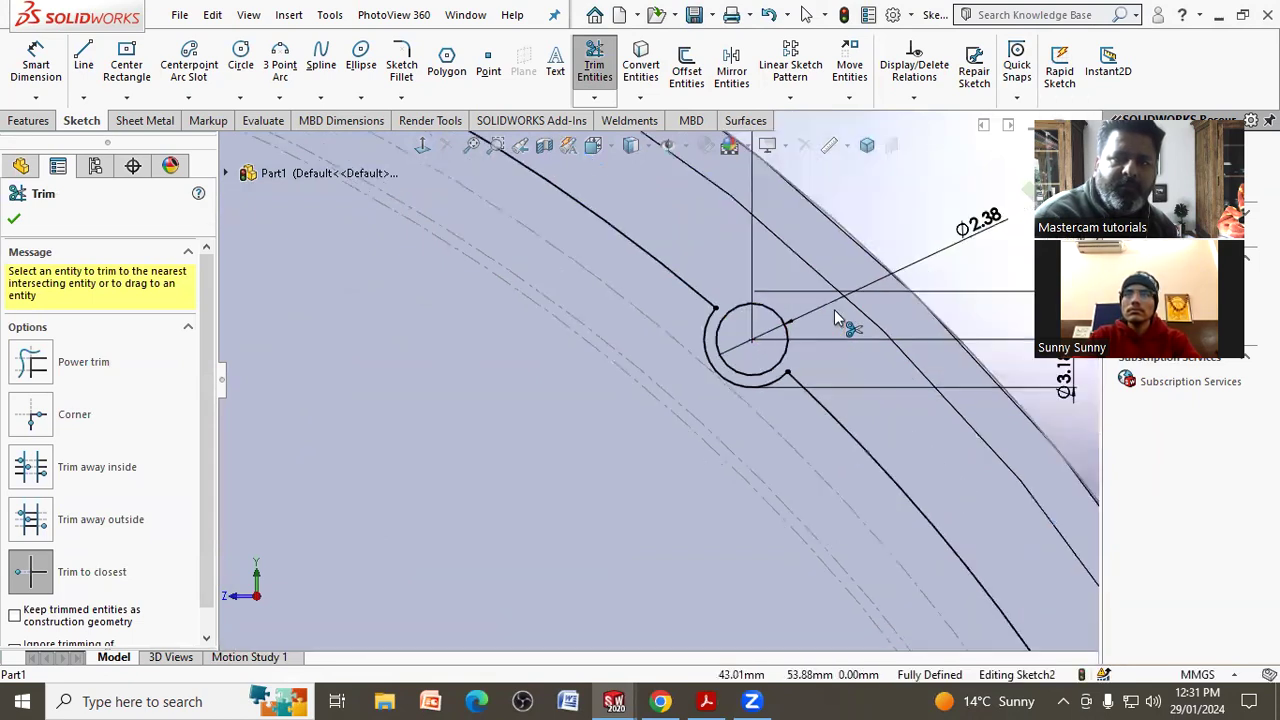
pyautogui.scroll(3, 849, 330)
pyautogui.scroll(-1, 523, 428)
pyautogui.scroll(1, 515, 425)
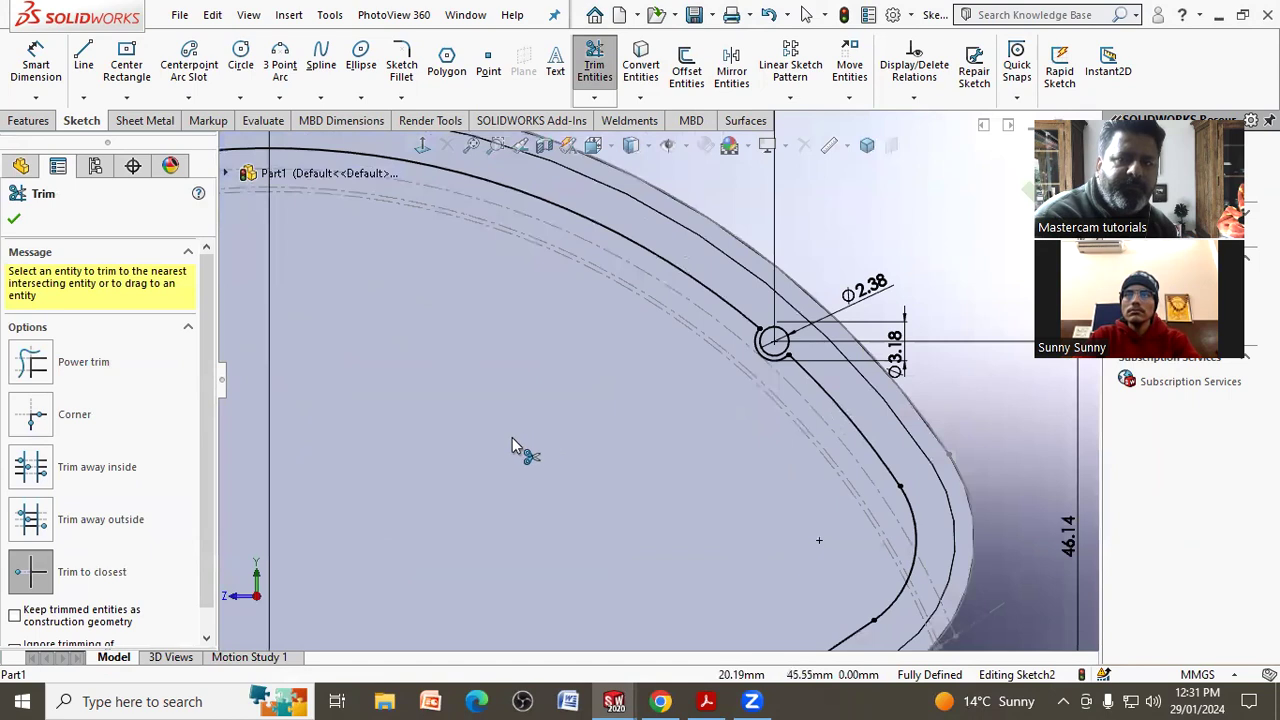
pyautogui.rightClick(628, 400)
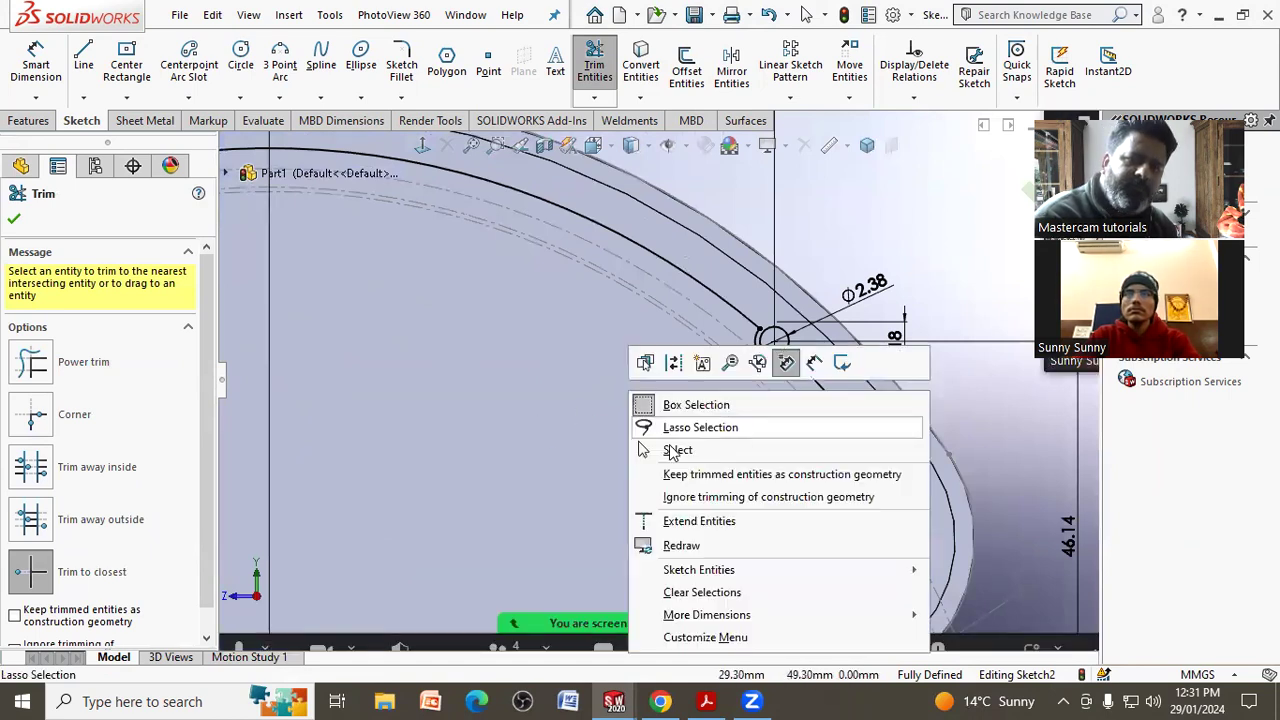
# Bring the 3d (1).pdf cover drawing back to the front.
pyautogui.click(712, 698)
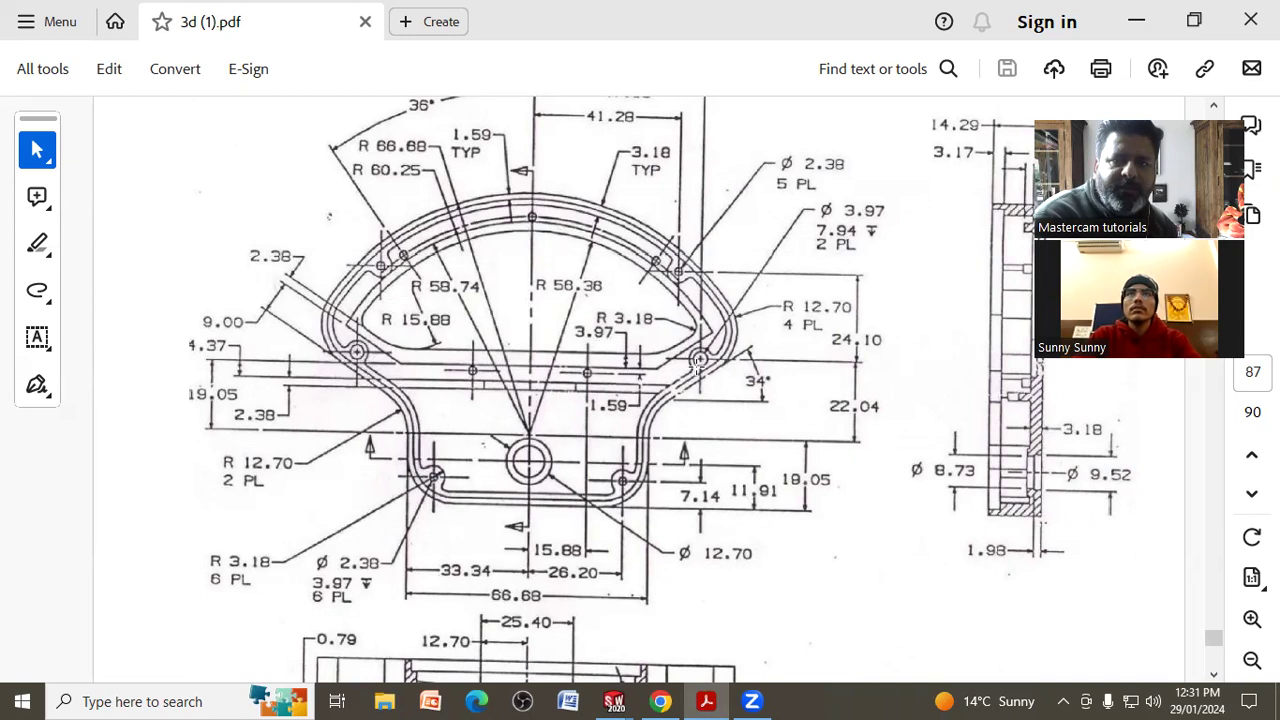
# Back in SOLIDWORKS, draw a small circle inside the profile below the hole.
pyautogui.click(1136, 20)
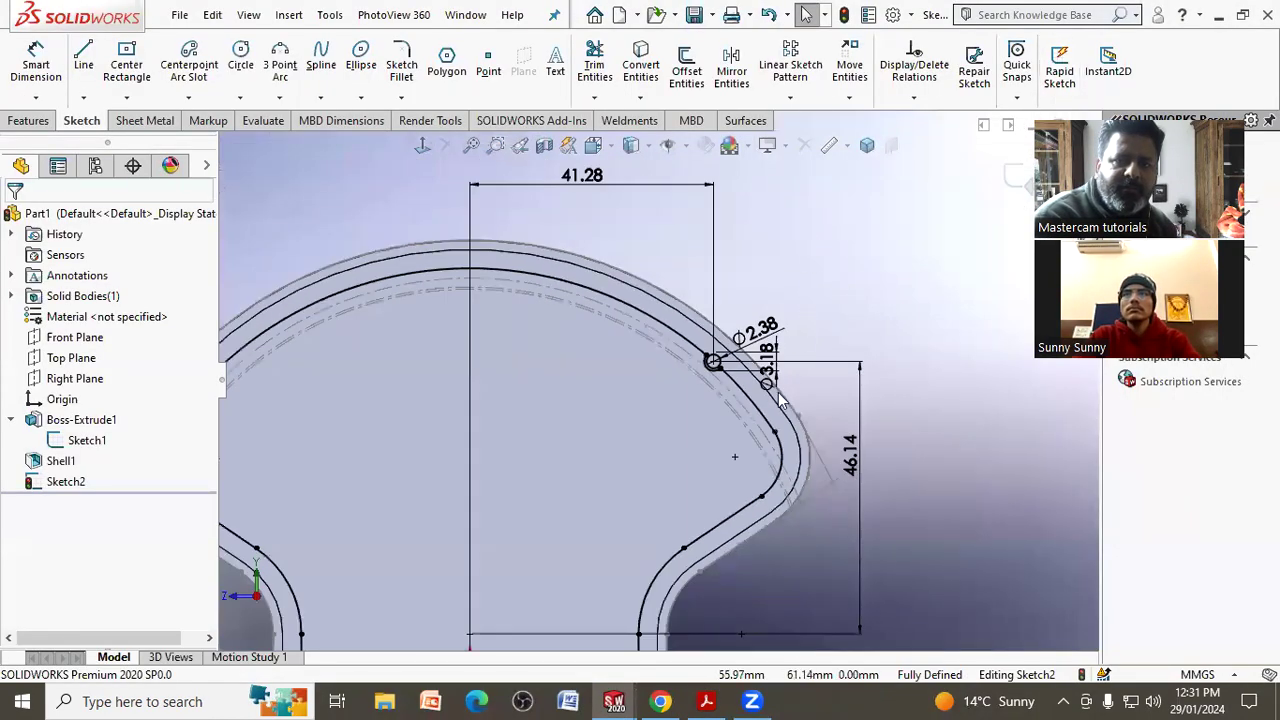
pyautogui.scroll(-1, 740, 450)
pyautogui.scroll(-1, 640, 450)
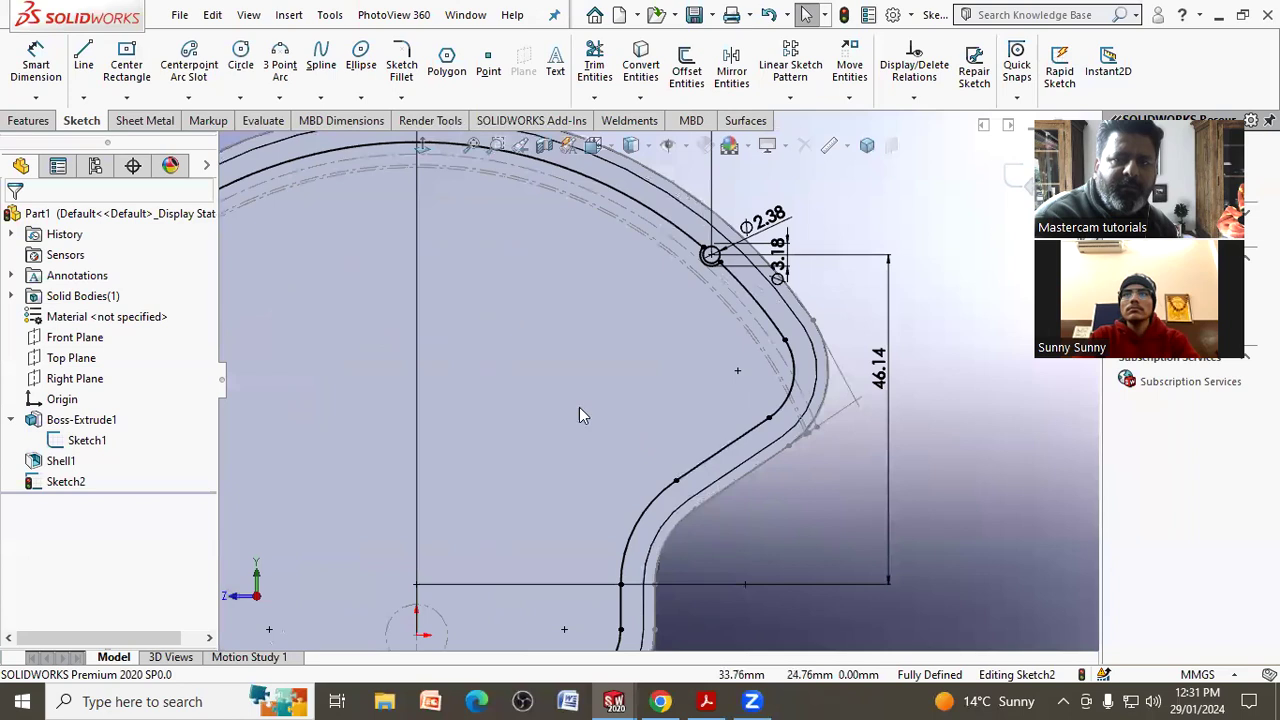
pyautogui.click(241, 55)
pyautogui.click(682, 452)
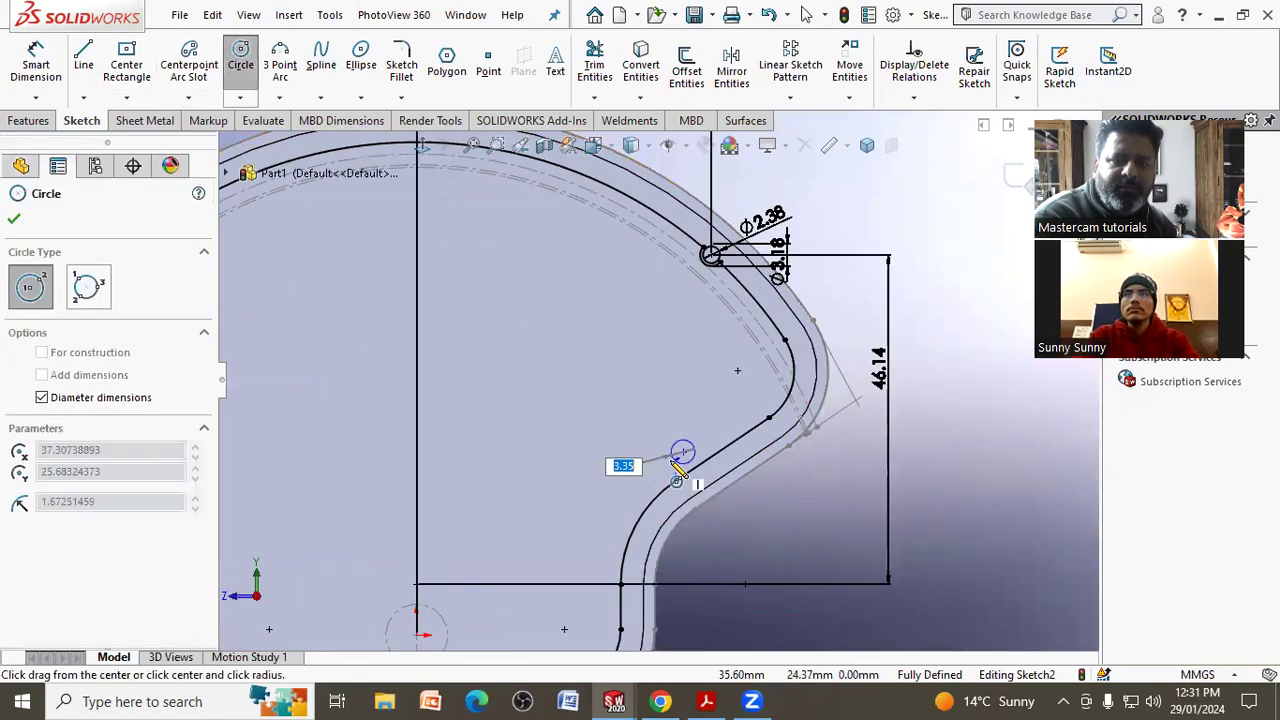
pyautogui.click(676, 462)
pyautogui.rightClick(678, 460)
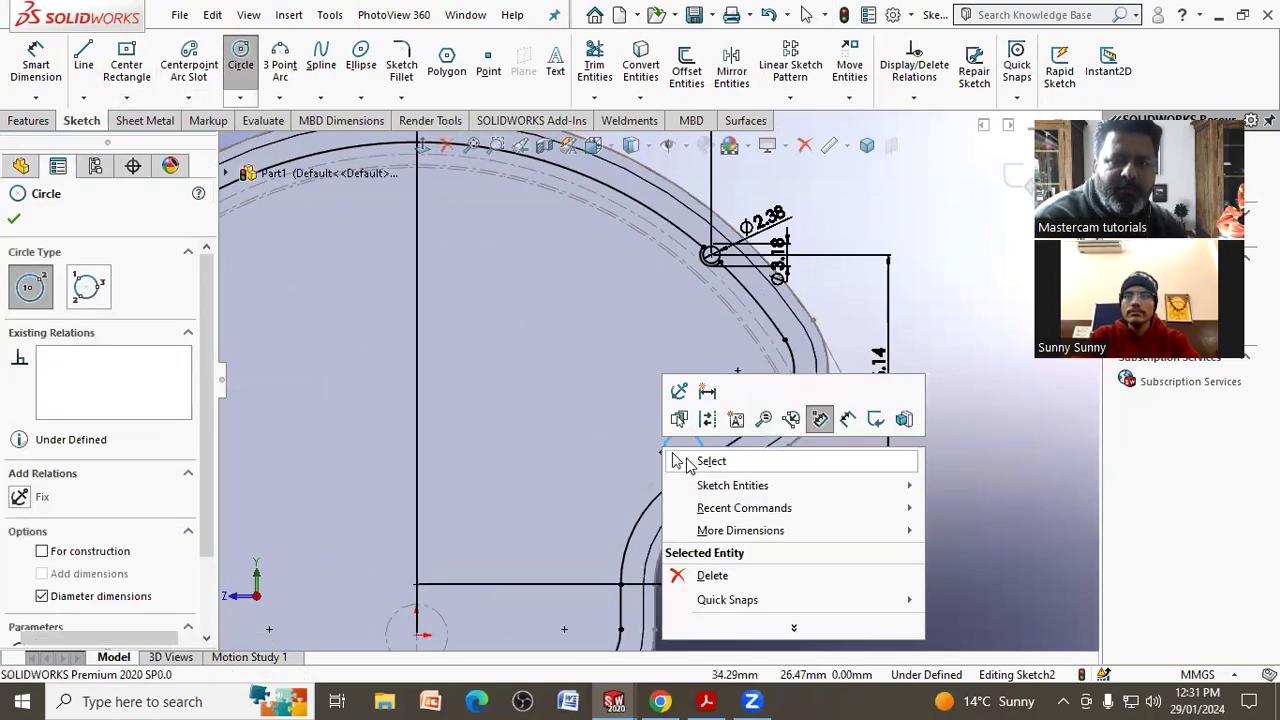
pyautogui.click(678, 460)
# Switch the hole notch dimension to radius display and set it to R3.18.
pyautogui.scroll(-2, 742, 226)
pyautogui.moveTo(795, 275); pyautogui.dragTo(658, 362)
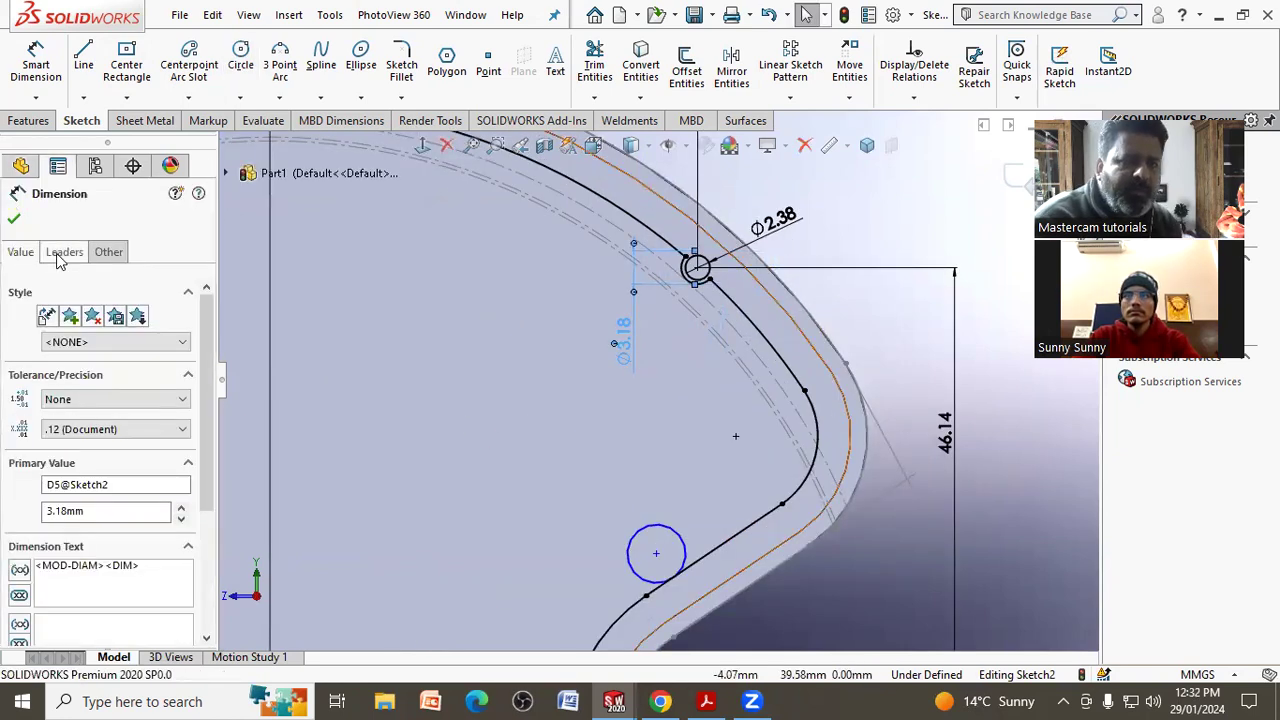
pyautogui.click(58, 255)
pyautogui.click(52, 376)
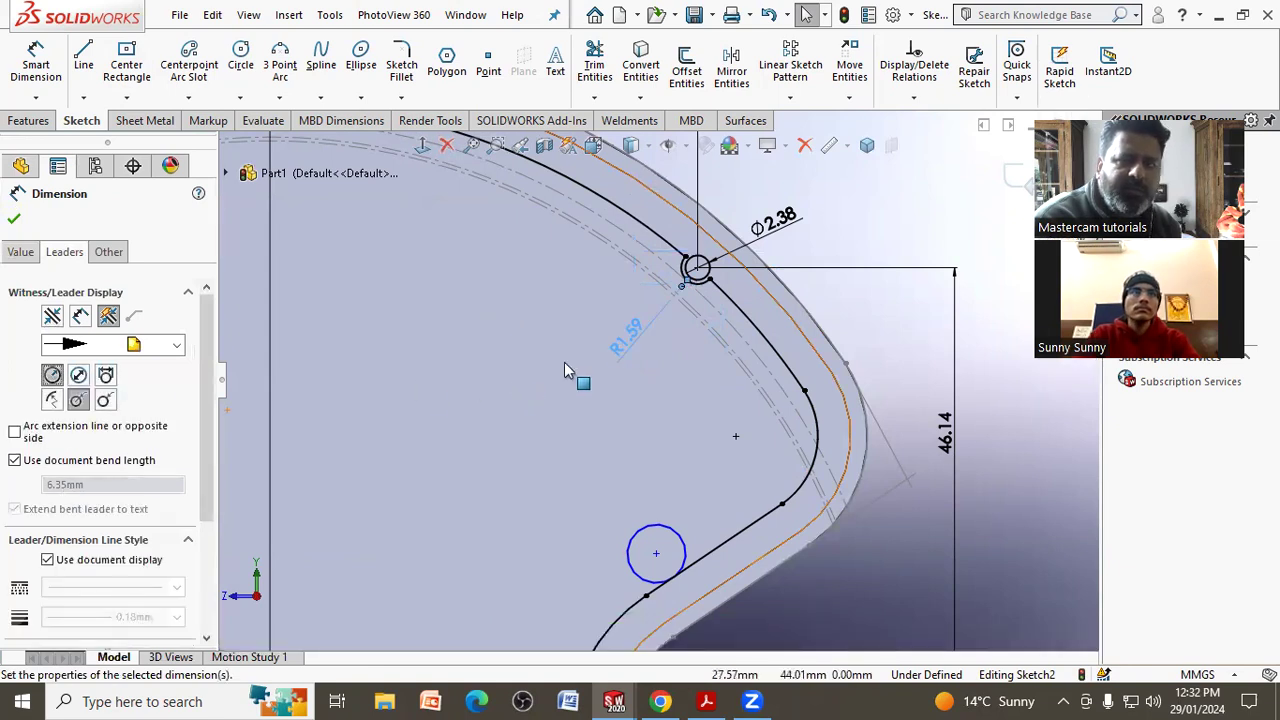
pyautogui.click(628, 346)
pyautogui.write('3.')
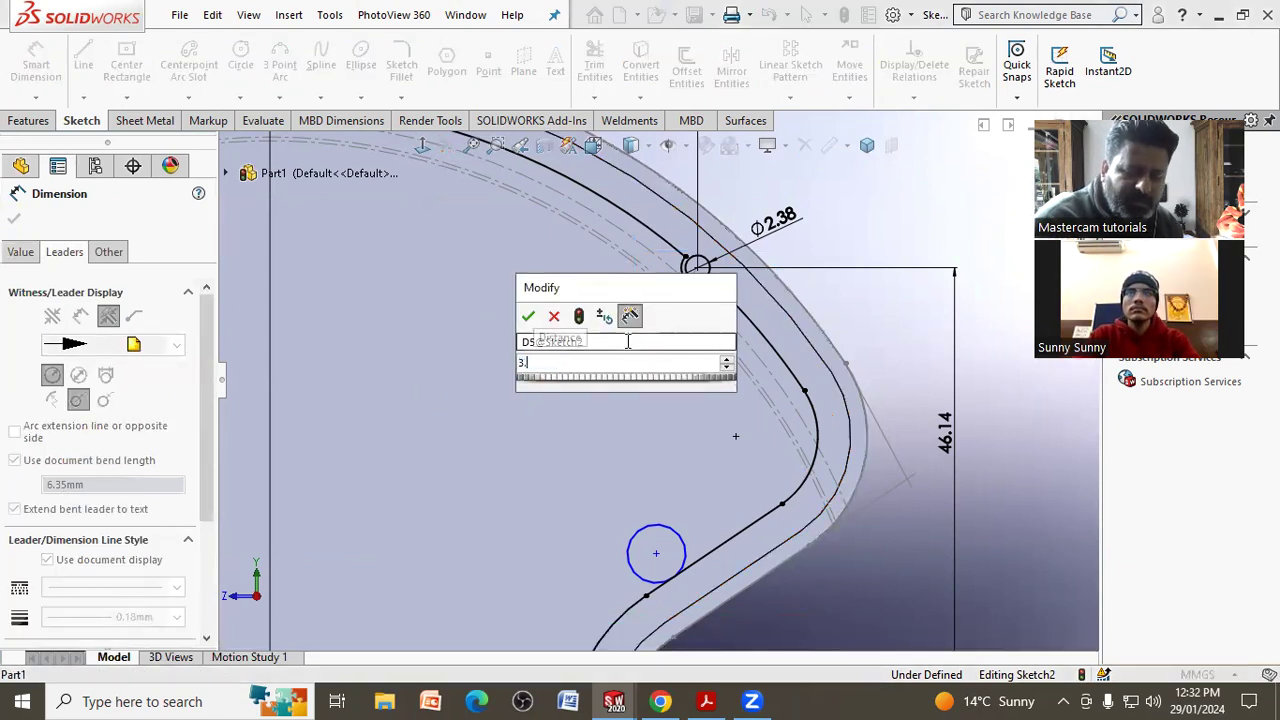
pyautogui.write('18')
pyautogui.press('Return')
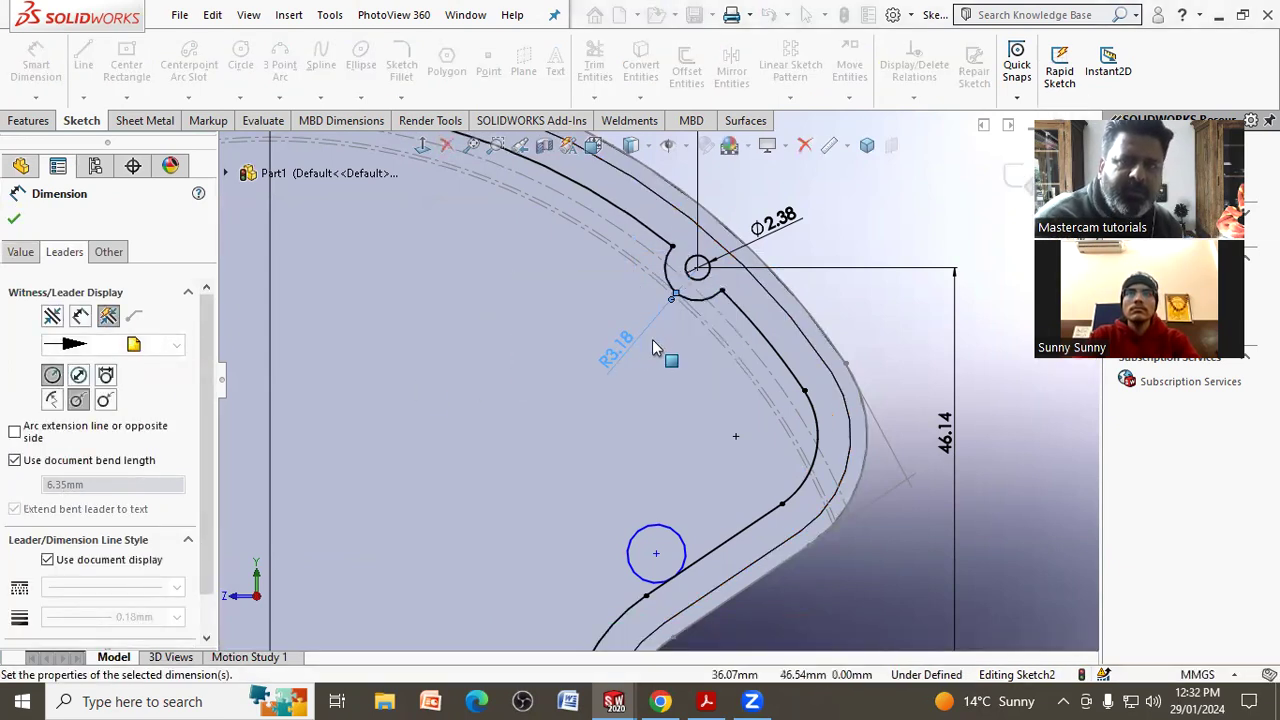
pyautogui.scroll(1, 740, 330)
pyautogui.scroll(2, 693, 510)
pyautogui.scroll(-2, 718, 476)
pyautogui.scroll(3, 800, 455)
# Dimension the small circle's centre 22.04 mm vertically above the base reference point.
pyautogui.rightClick(815, 442)
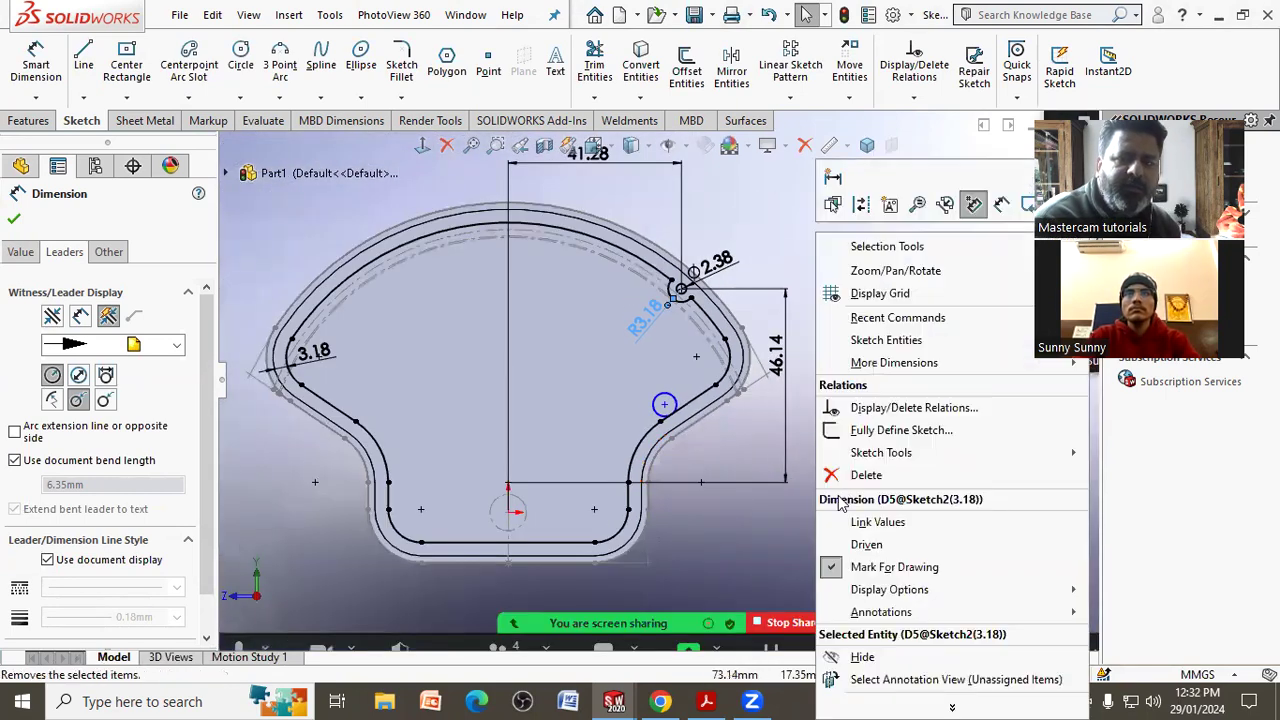
pyautogui.click(18, 52)
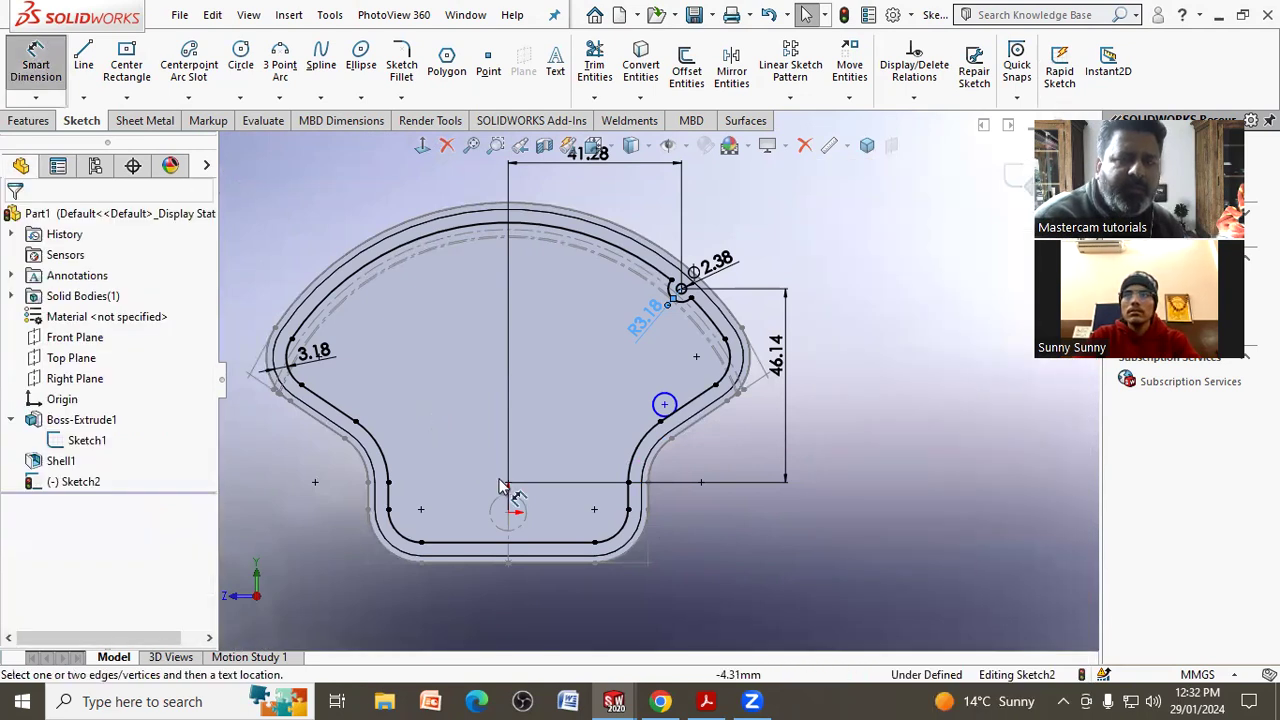
pyautogui.click(508, 484)
pyautogui.click(664, 404)
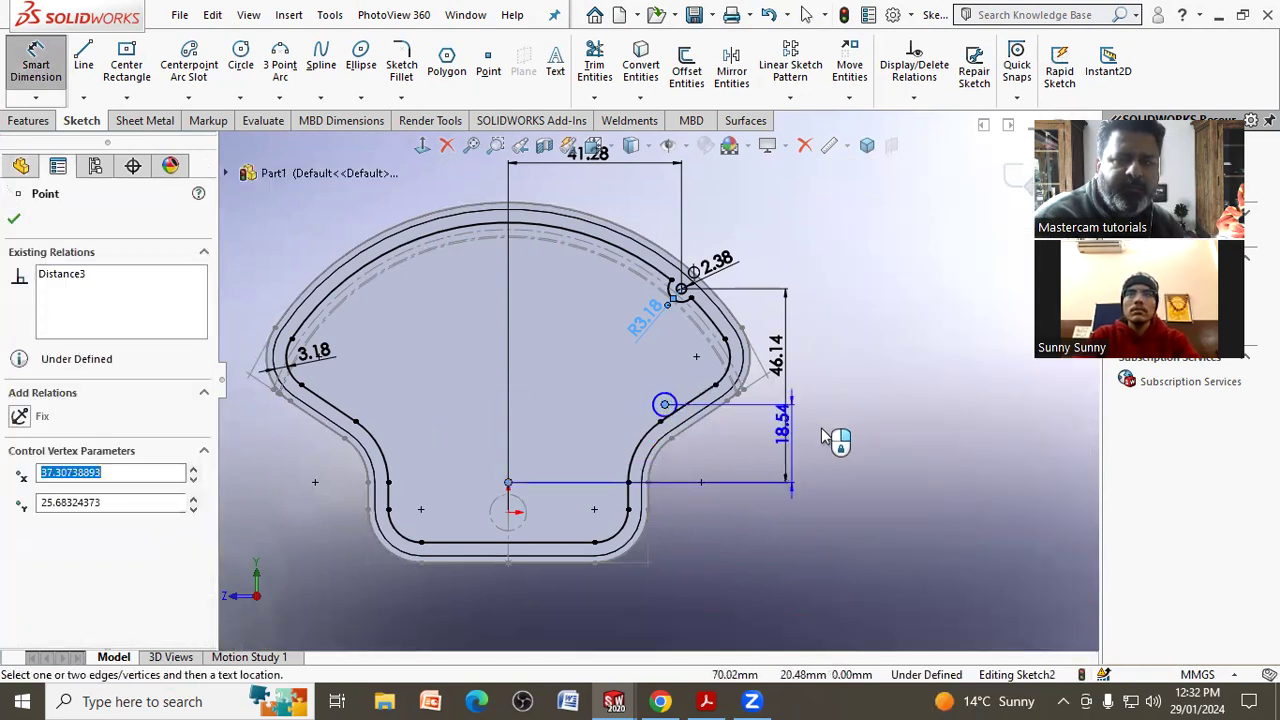
pyautogui.click(826, 438)
pyautogui.write('22.04')
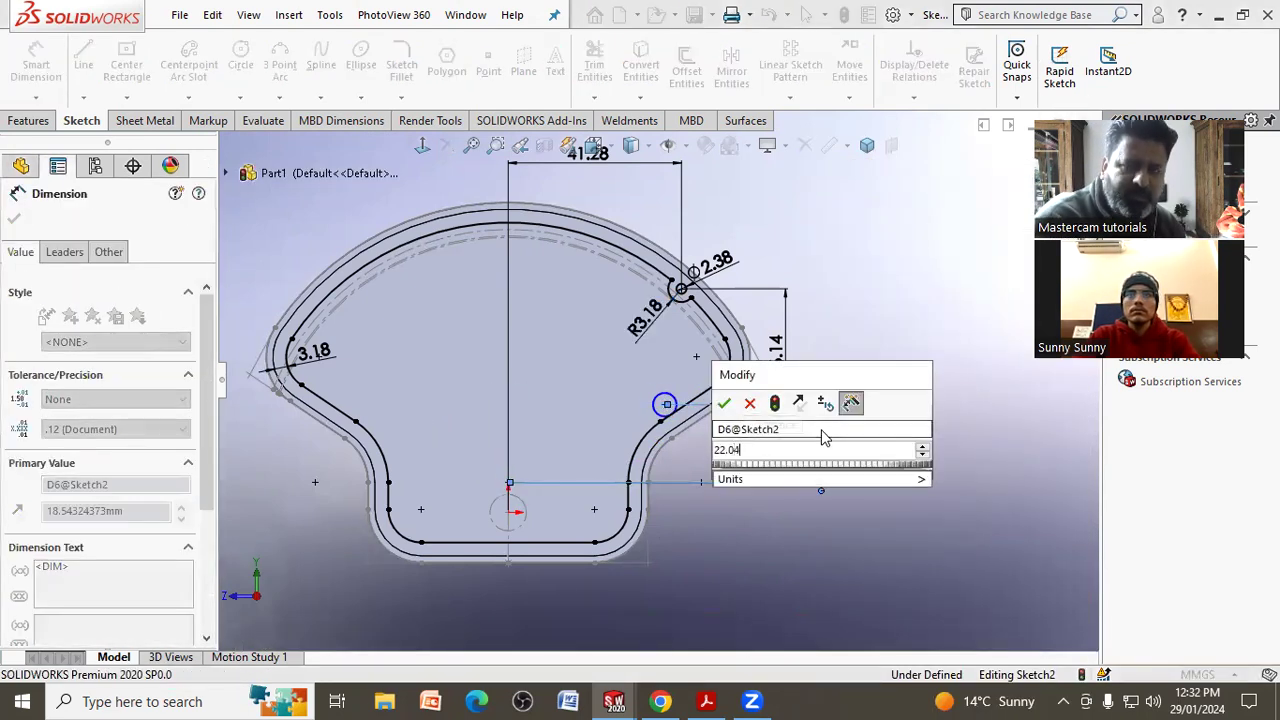
pyautogui.press('Return')
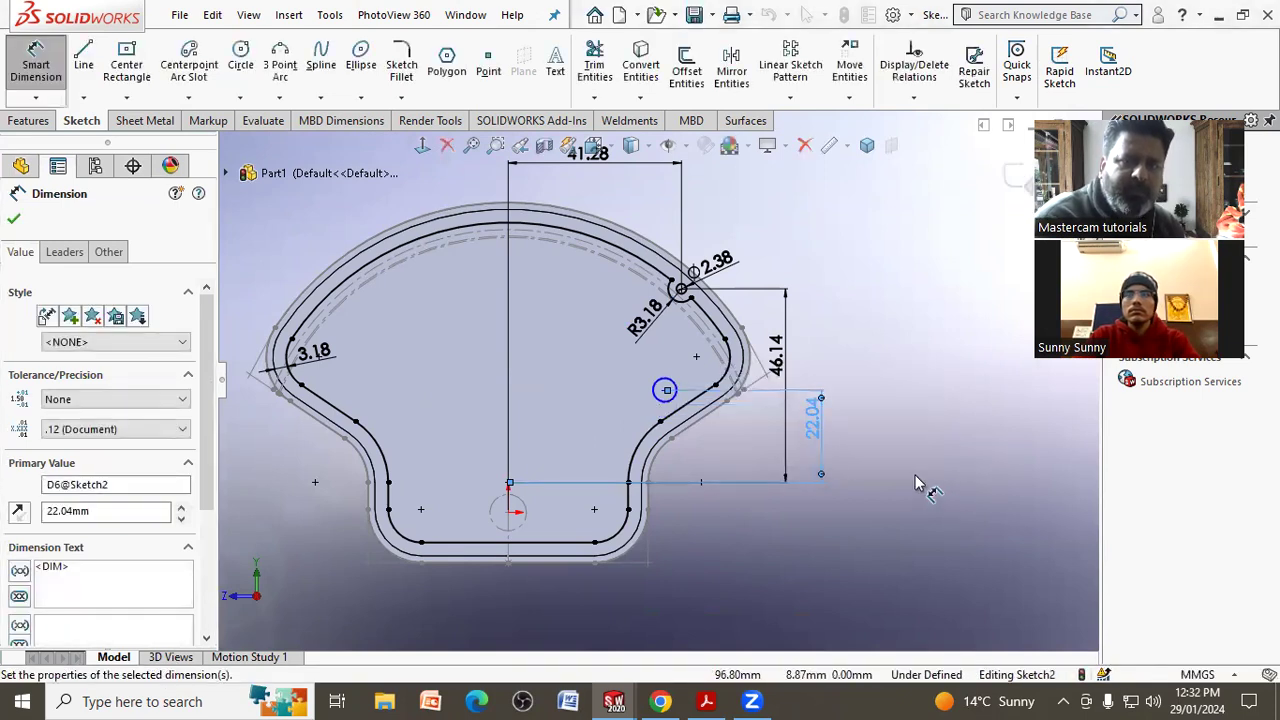
# Dismiss the shortcut menu and bring the 3d (1).pdf drawing back up.
pyautogui.rightClick(831, 478)
pyautogui.click(868, 529)
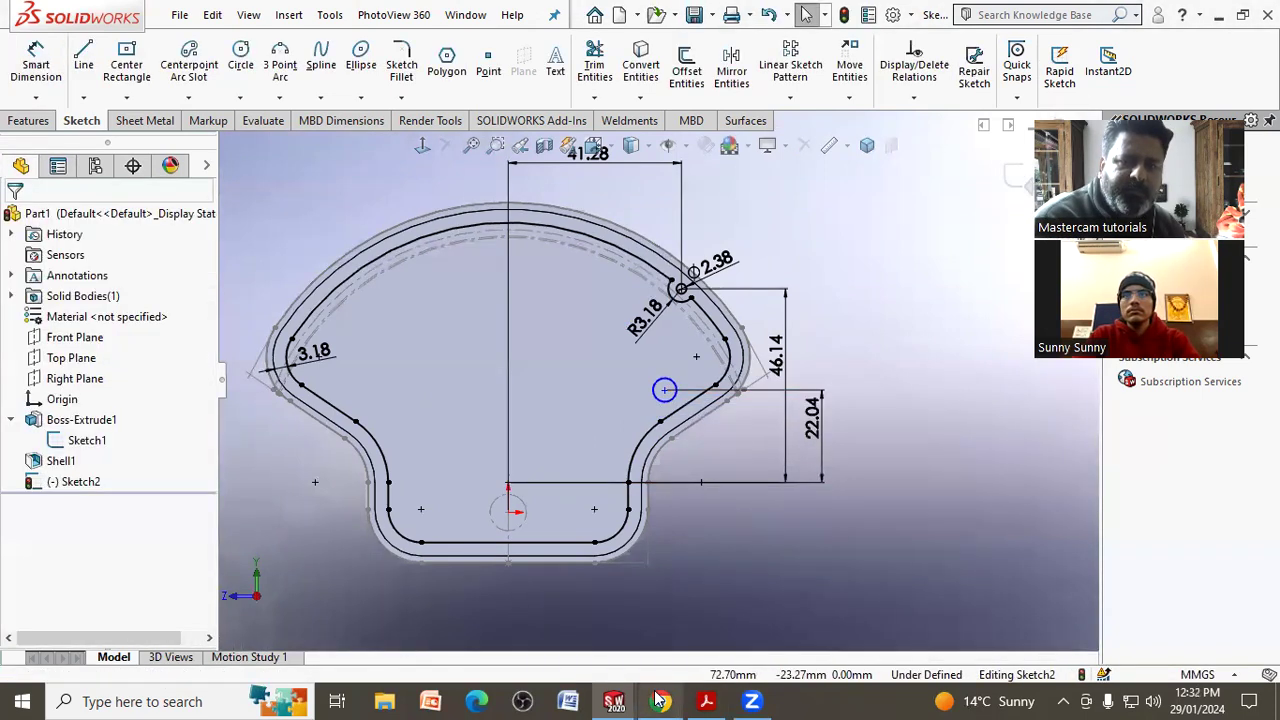
pyautogui.click(706, 701)
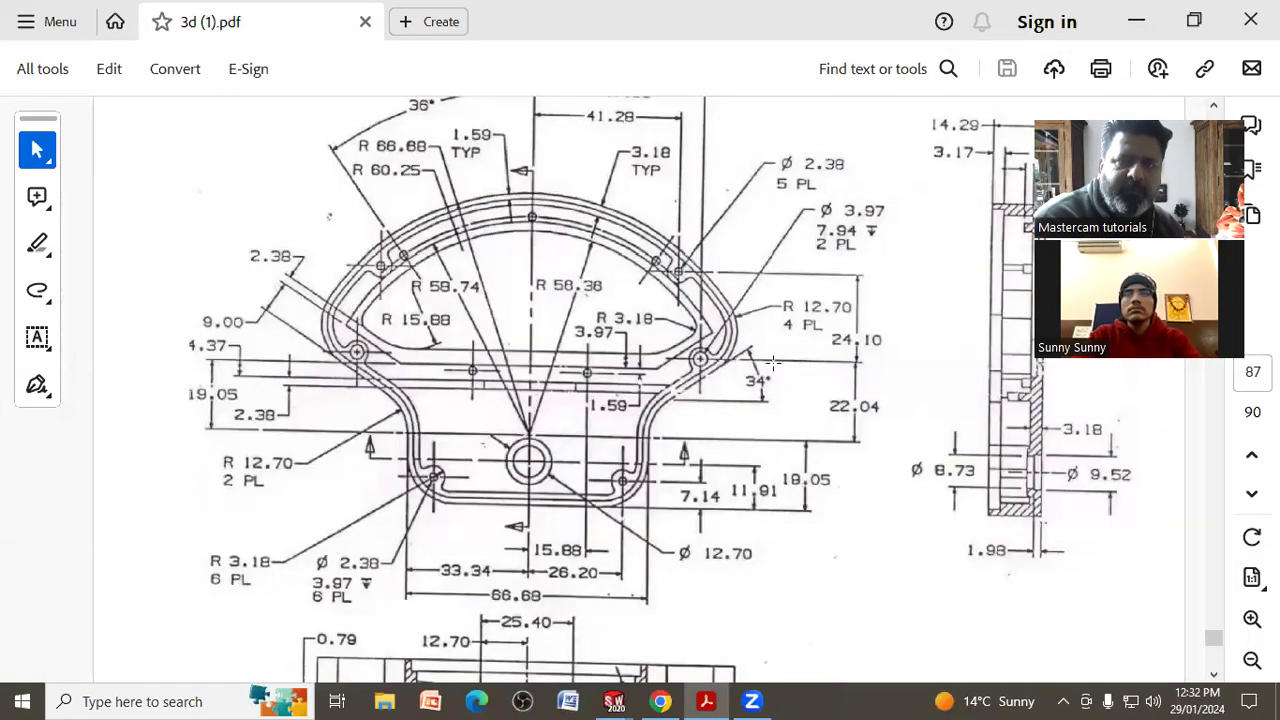
pyautogui.scroll(2, 773, 362)
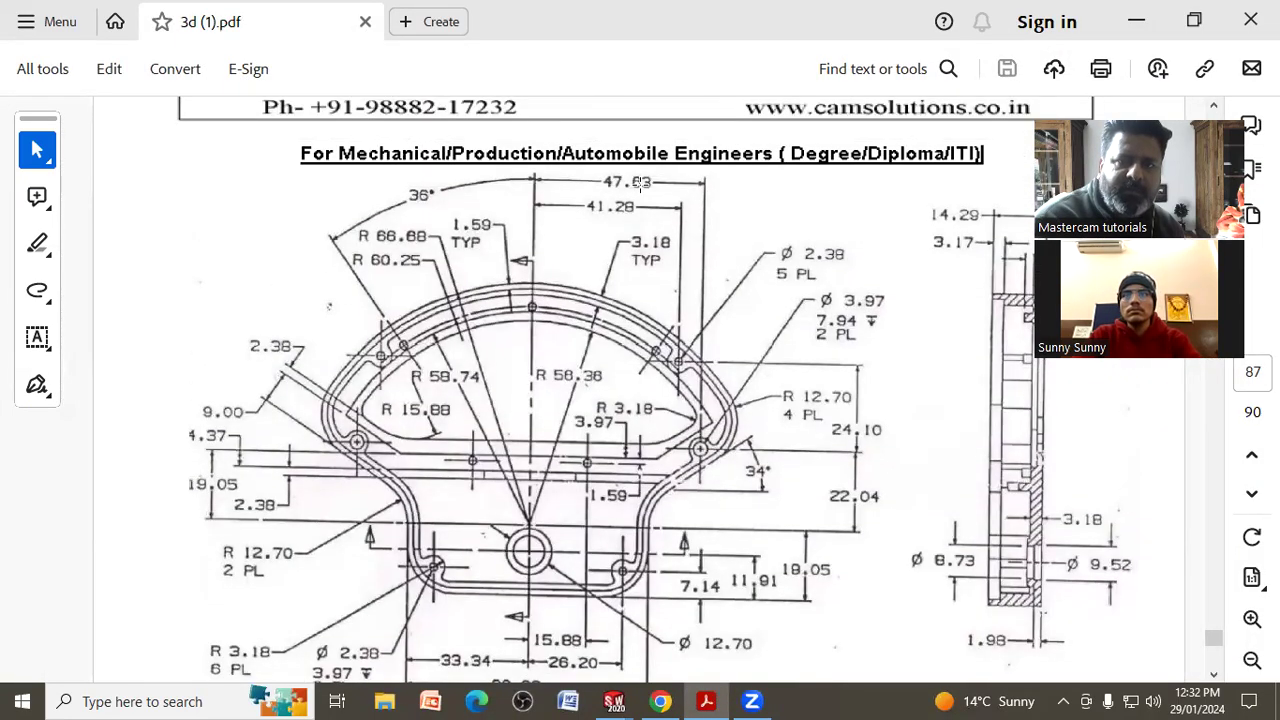
# Dimension the lower small circle's centre 47.63 from the centreline point.
pyautogui.click(1136, 20)
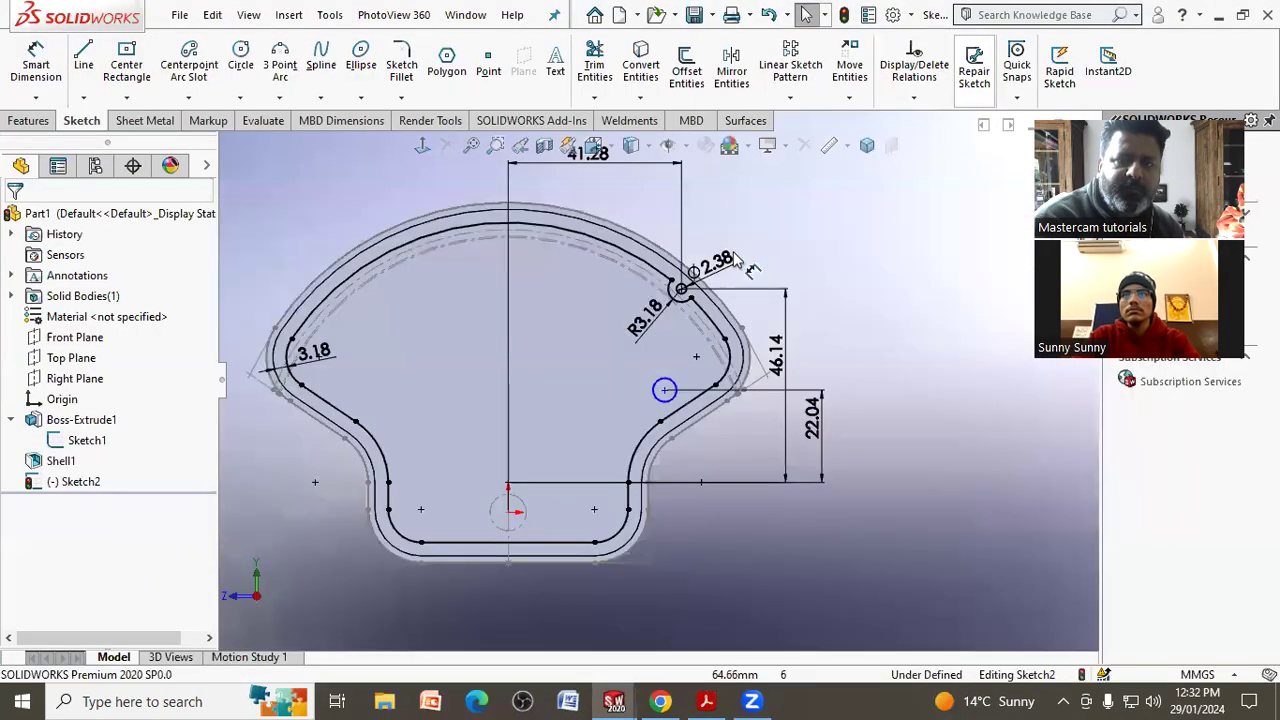
pyautogui.click(36, 62)
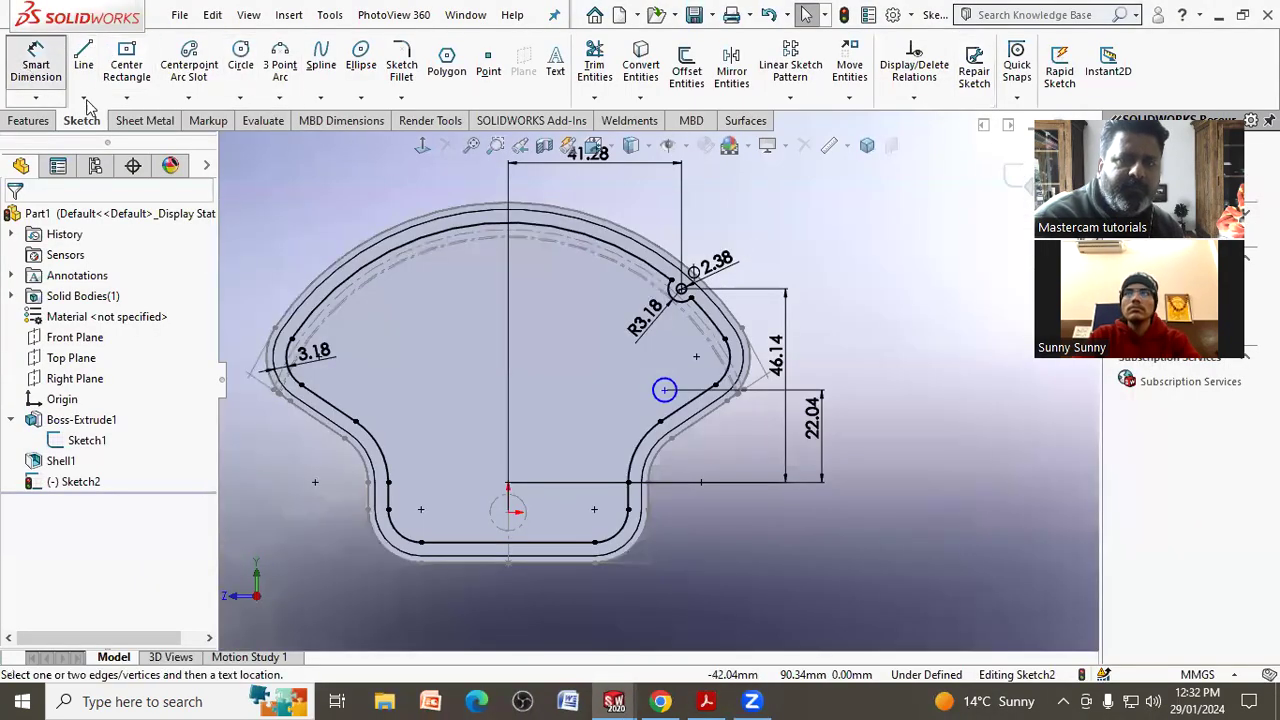
pyautogui.click(509, 484)
pyautogui.click(665, 390)
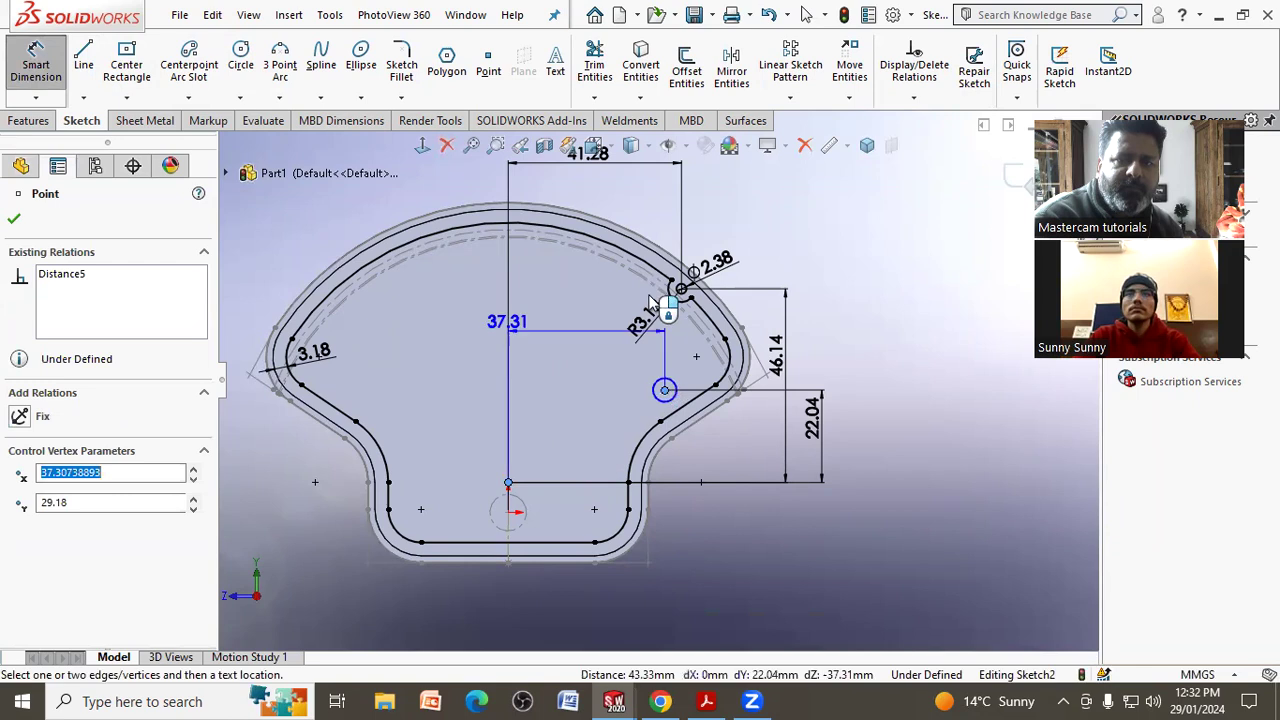
pyautogui.click(622, 205)
pyautogui.write('47')
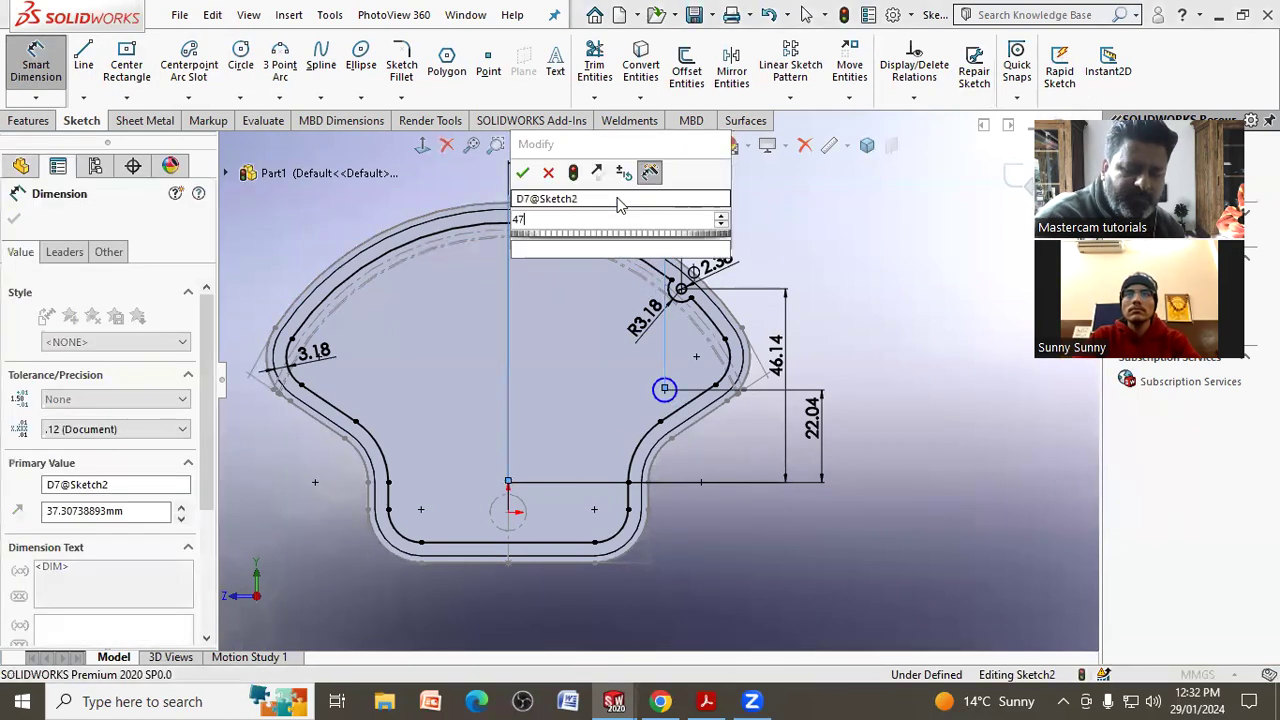
pyautogui.write('.63')
pyautogui.press('Return')
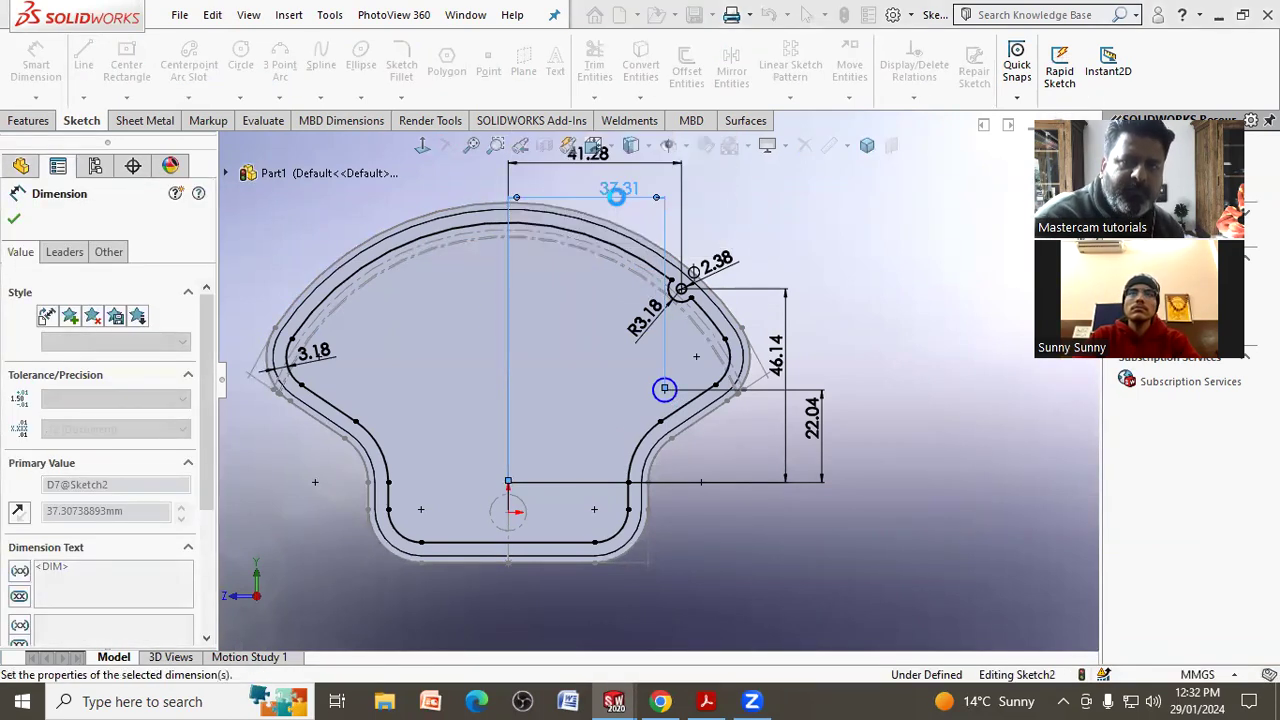
pyautogui.rightClick(832, 335)
pyautogui.click(862, 386)
# Make the lower small arc equal to the R3.18 arc.
pyautogui.scroll(-3, 652, 385)
pyautogui.scroll(-1, 652, 385)
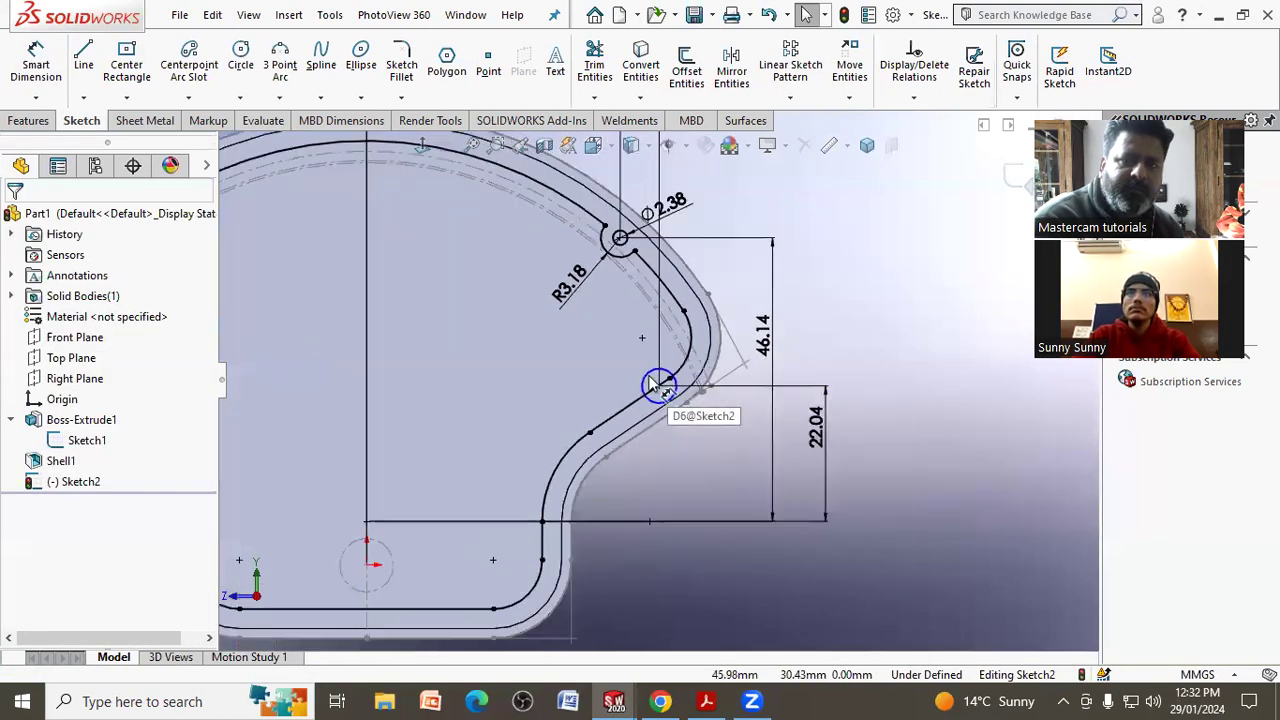
pyautogui.click(625, 268)
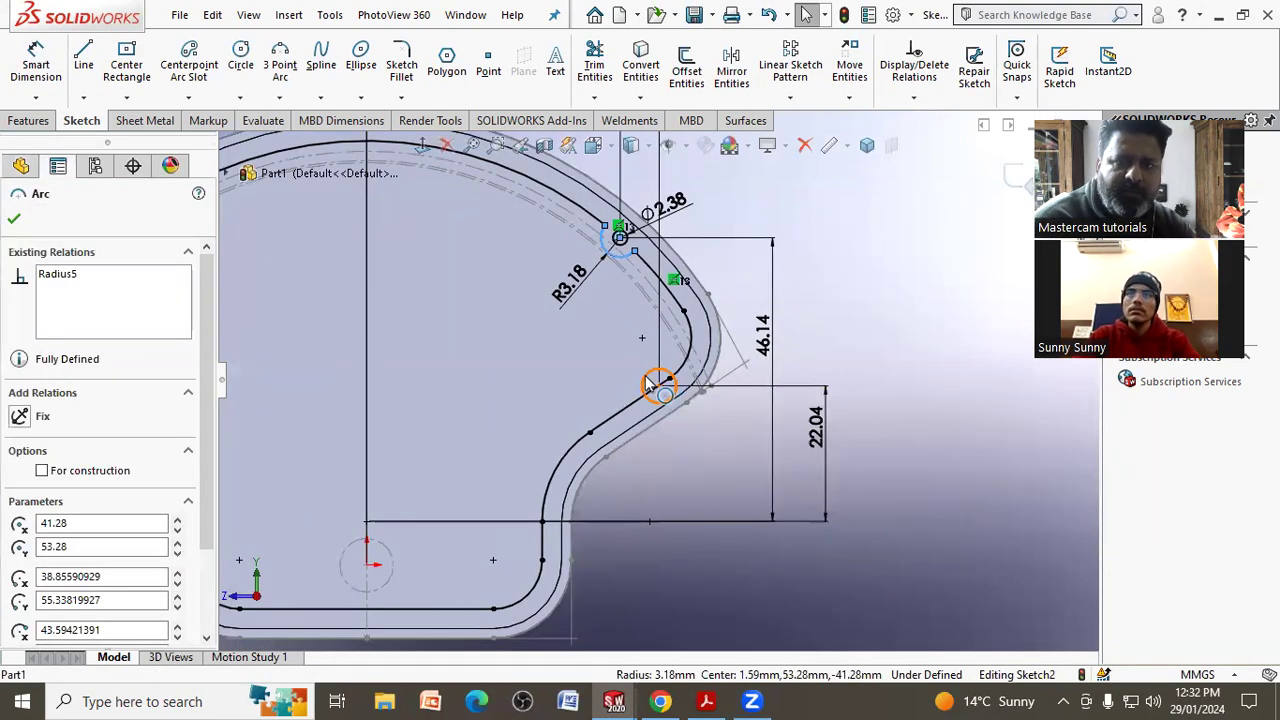
pyautogui.keyDown('ctrl'); pyautogui.click(608, 401); pyautogui.keyUp('ctrl')
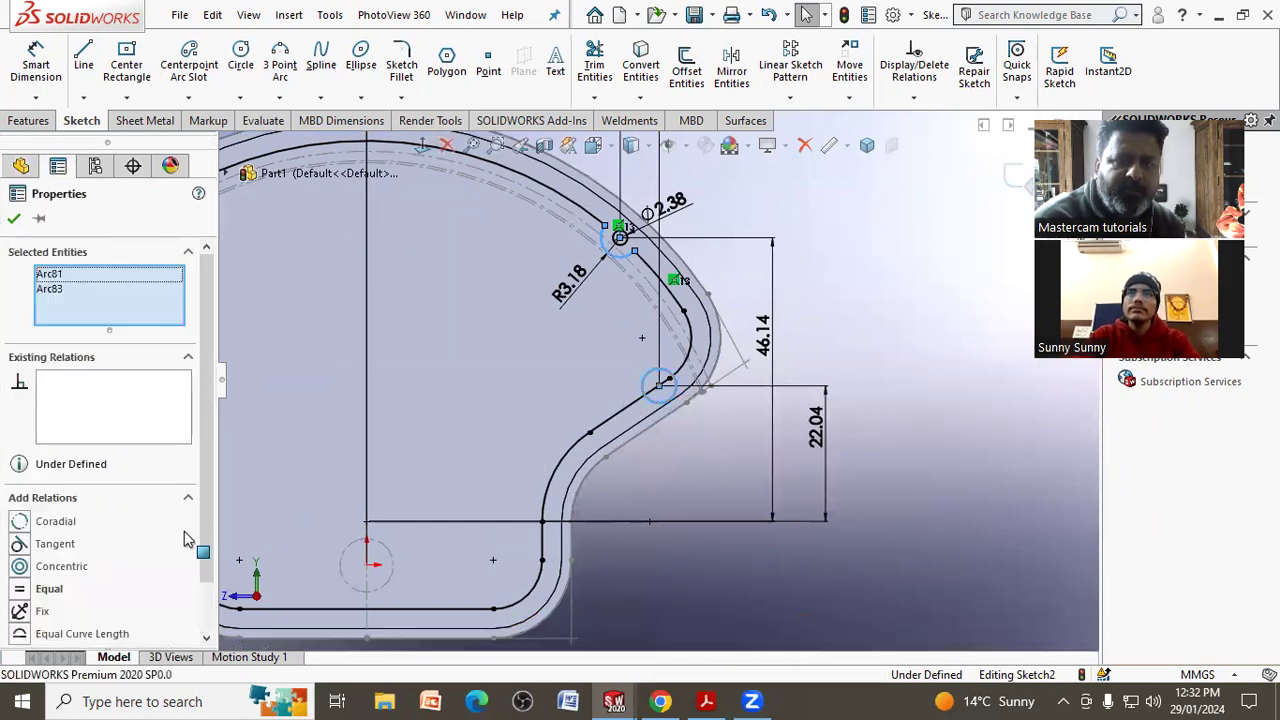
pyautogui.click(20, 589)
pyautogui.click(718, 586)
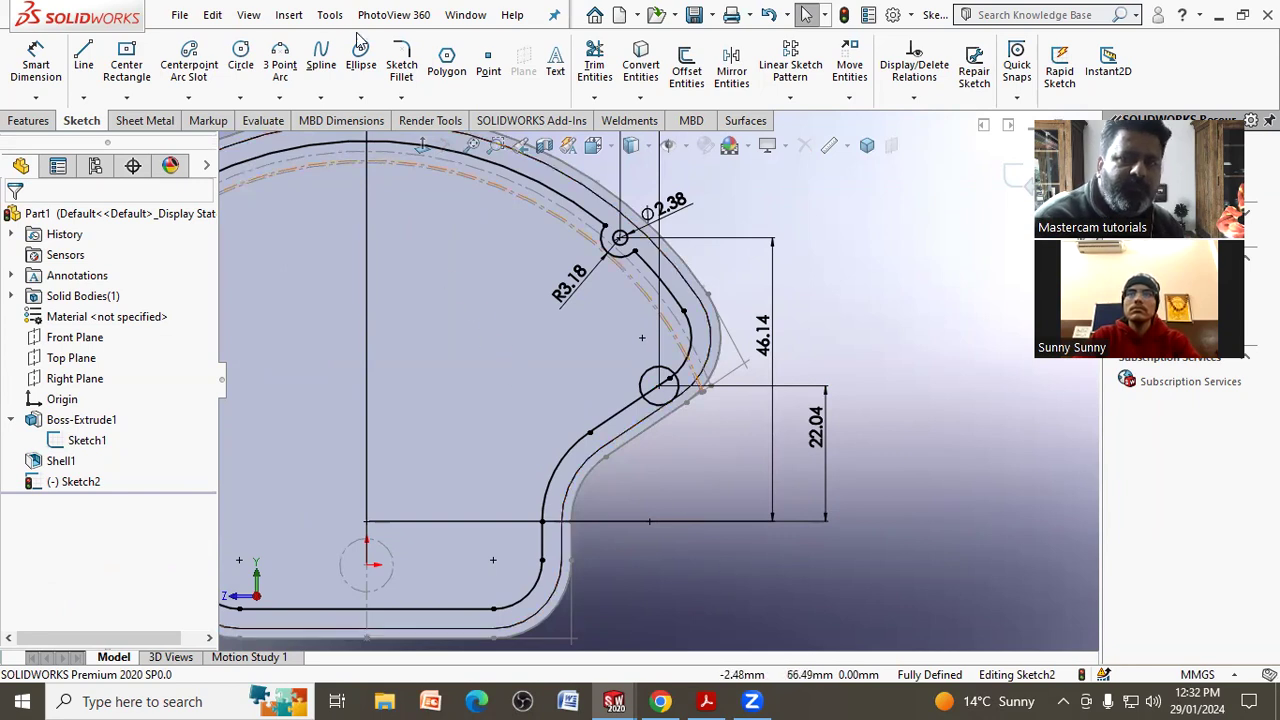
# Enter and then exit Trim Entities without trimming anything.
pyautogui.click(594, 58)
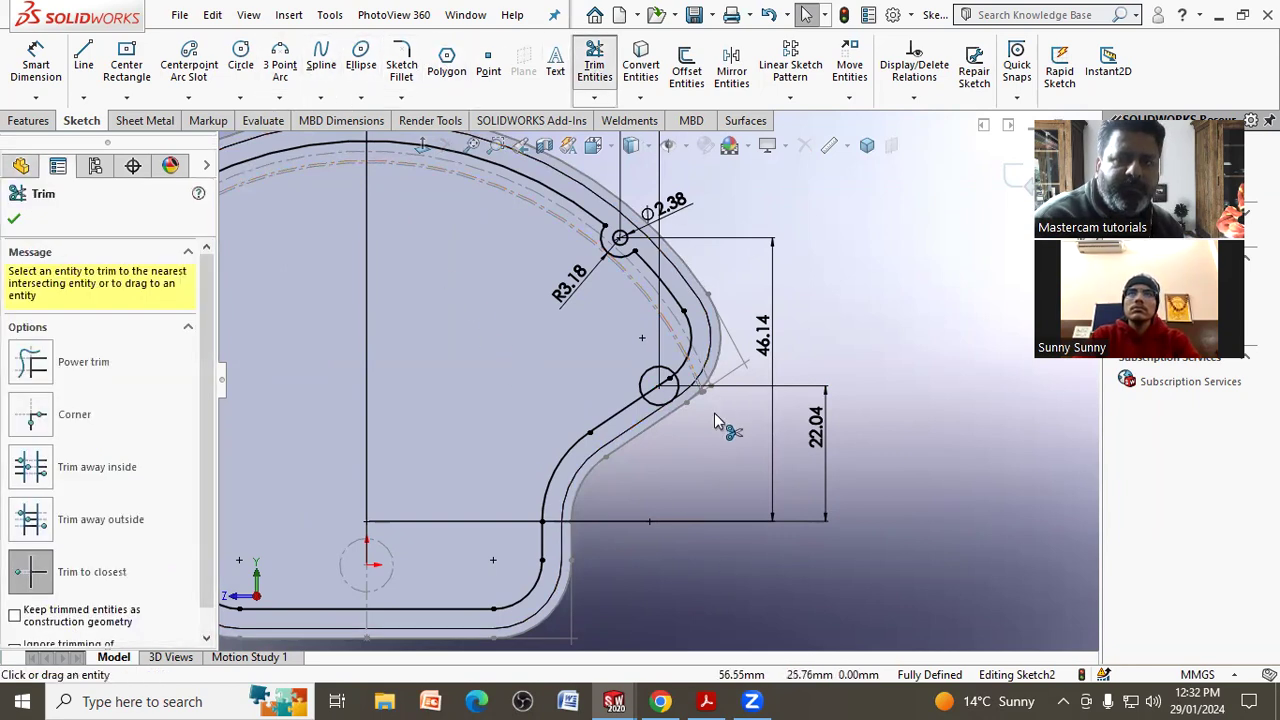
pyautogui.scroll(-3, 700, 414)
pyautogui.scroll(-2, 694, 417)
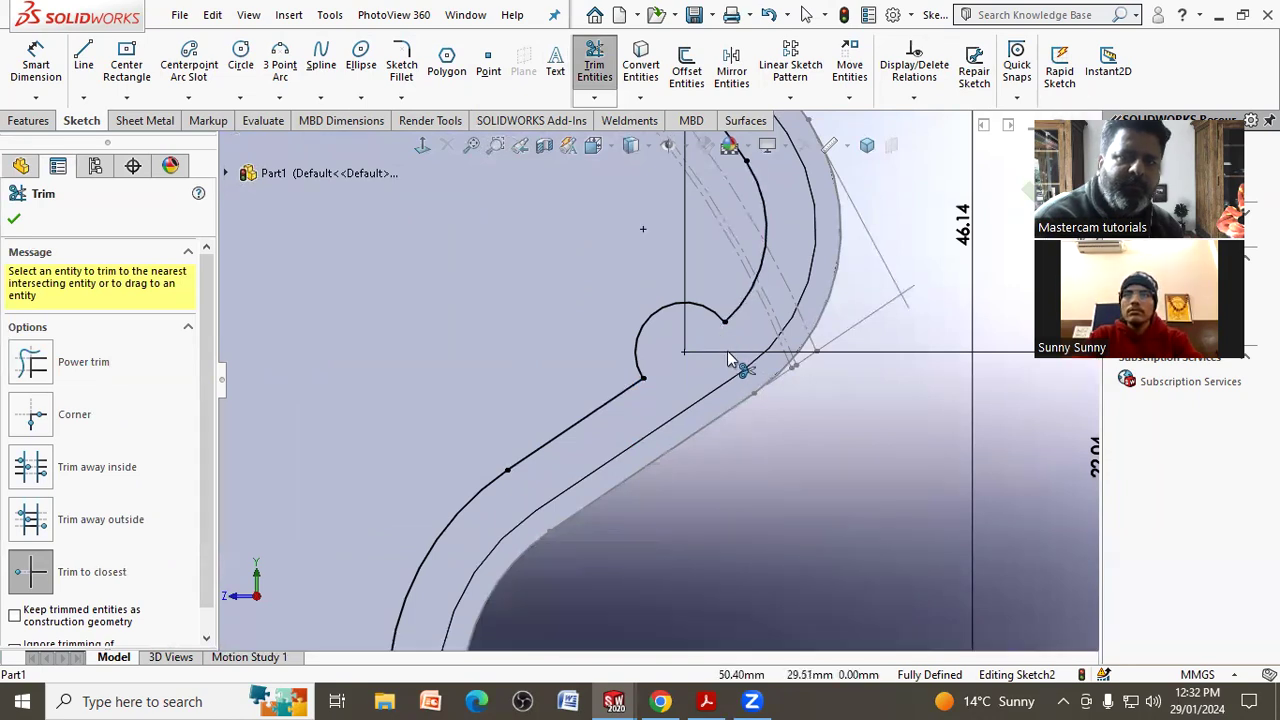
pyautogui.scroll(2, 727, 351)
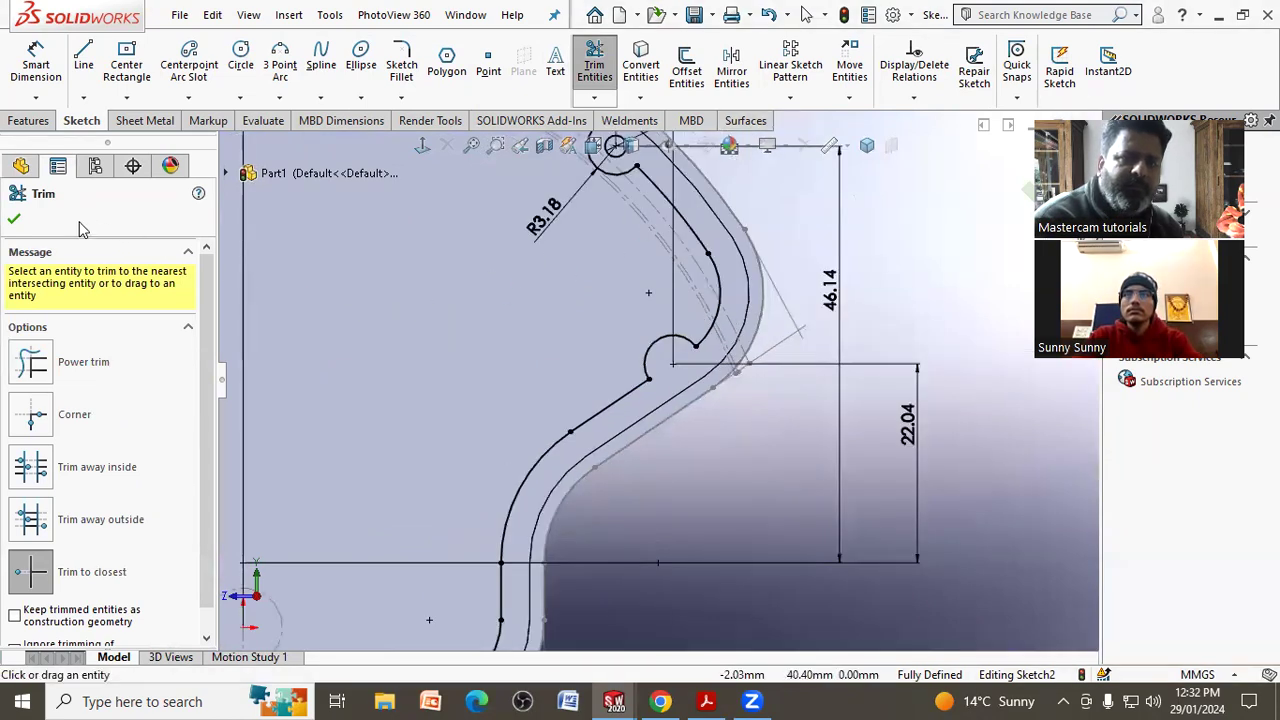
pyautogui.click(15, 219)
pyautogui.scroll(3, 625, 358)
pyautogui.scroll(-1, 640, 335)
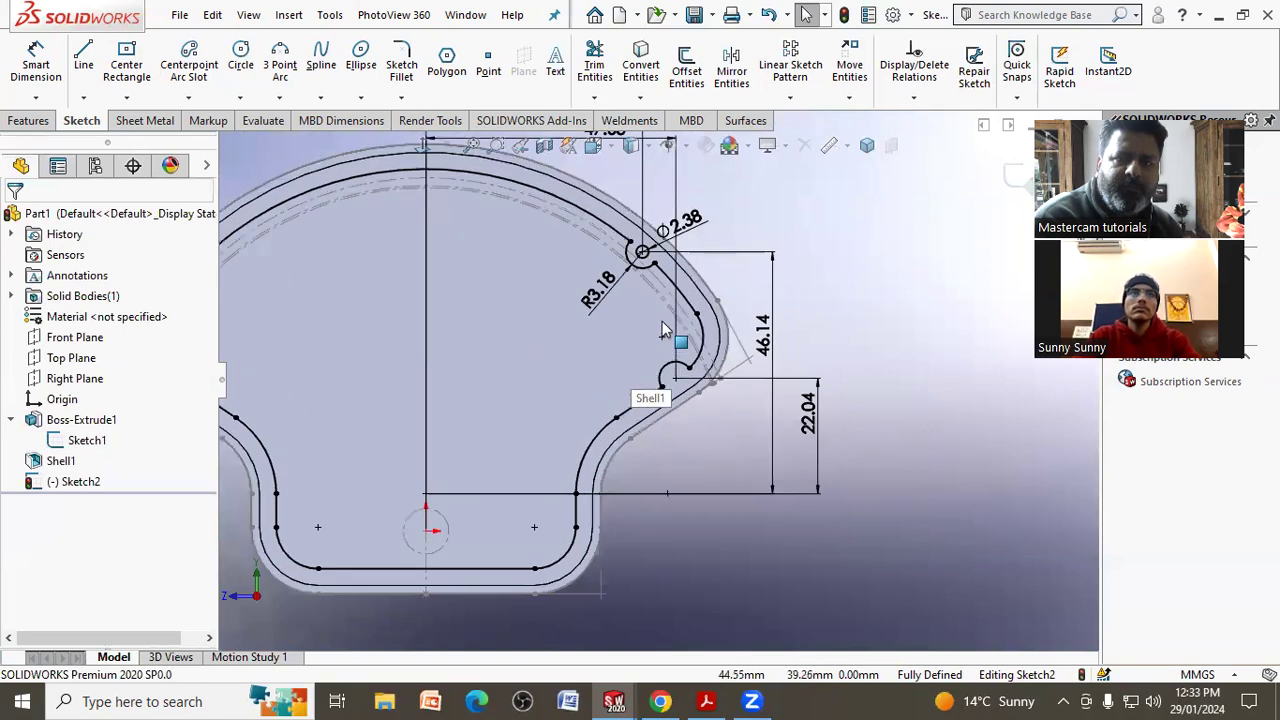
# Draw a small circle on the lower rim arc and make it equal to the Ø2.38 circle.
pyautogui.click(240, 62)
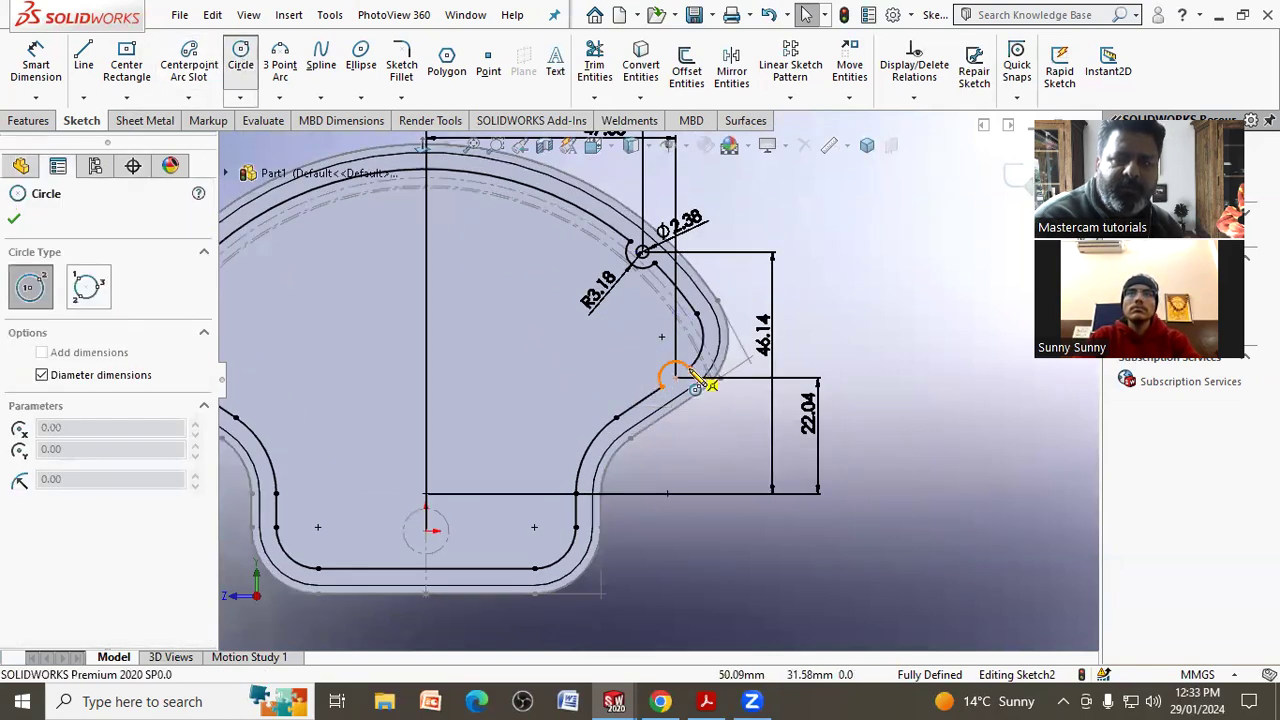
pyautogui.moveTo(676, 380); pyautogui.dragTo(682, 393)
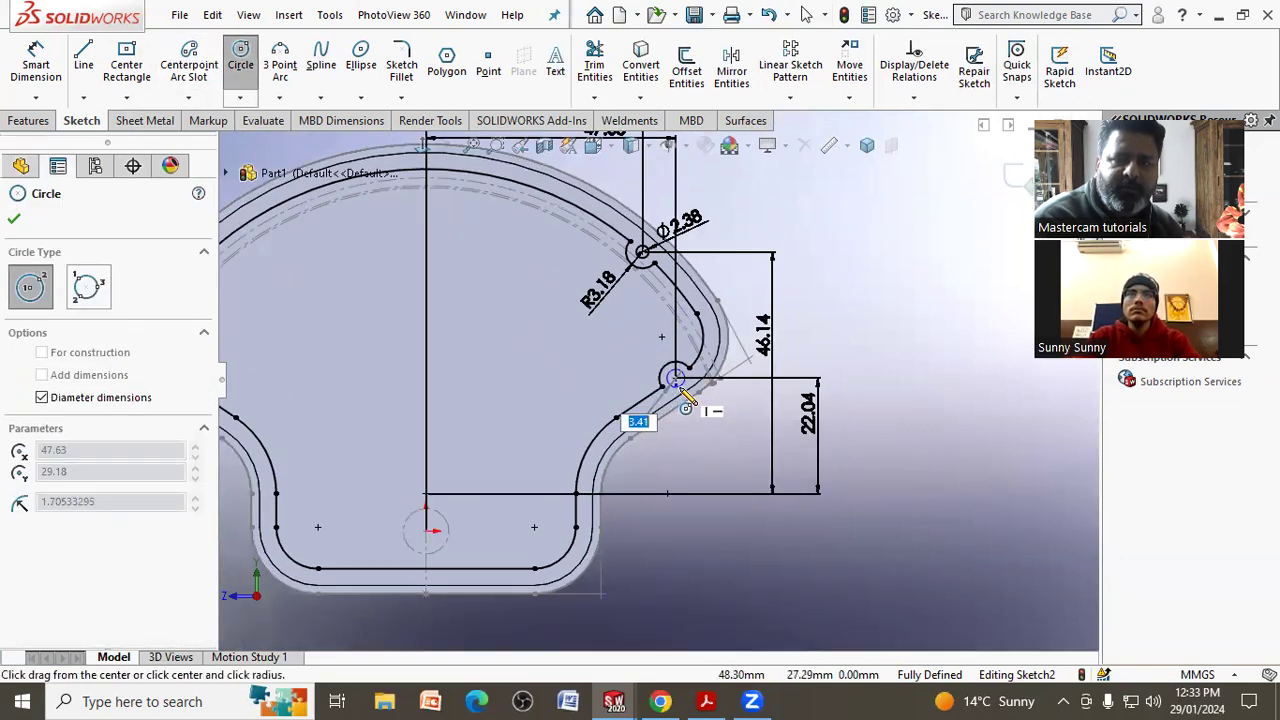
pyautogui.scroll(-3, 686, 396)
pyautogui.rightClick(692, 398)
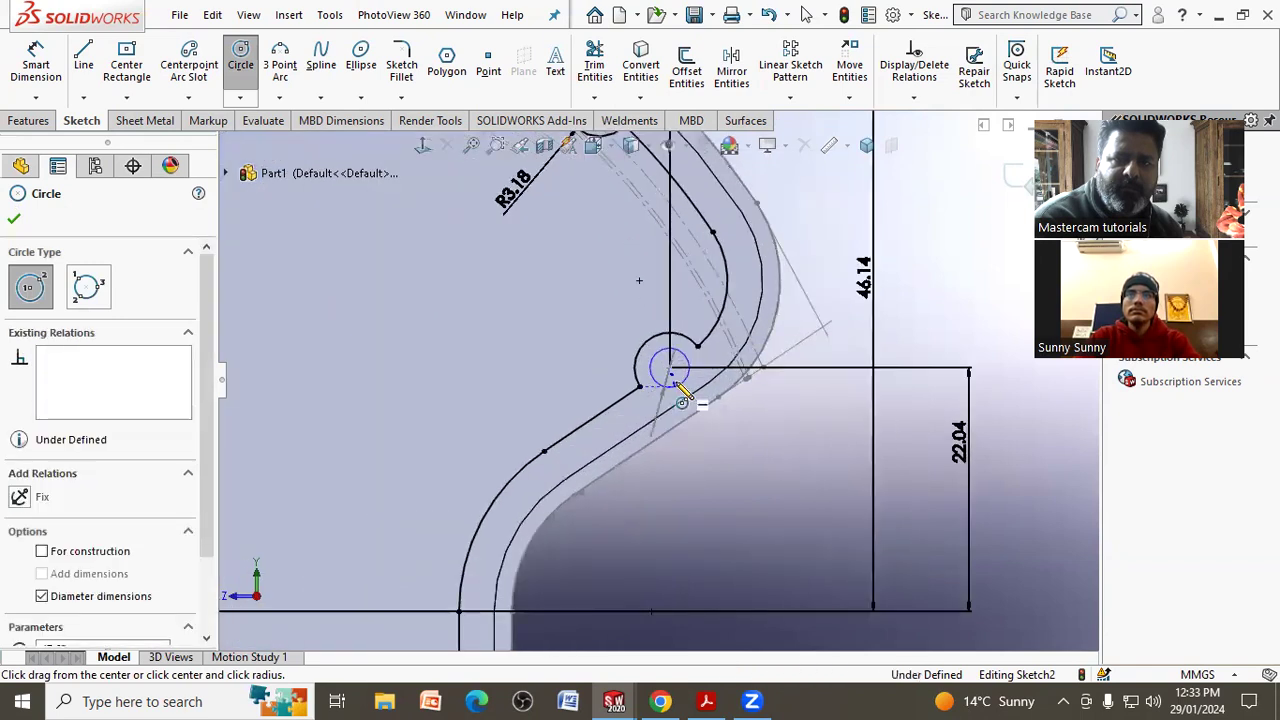
pyautogui.click(725, 397)
pyautogui.scroll(2, 690, 400)
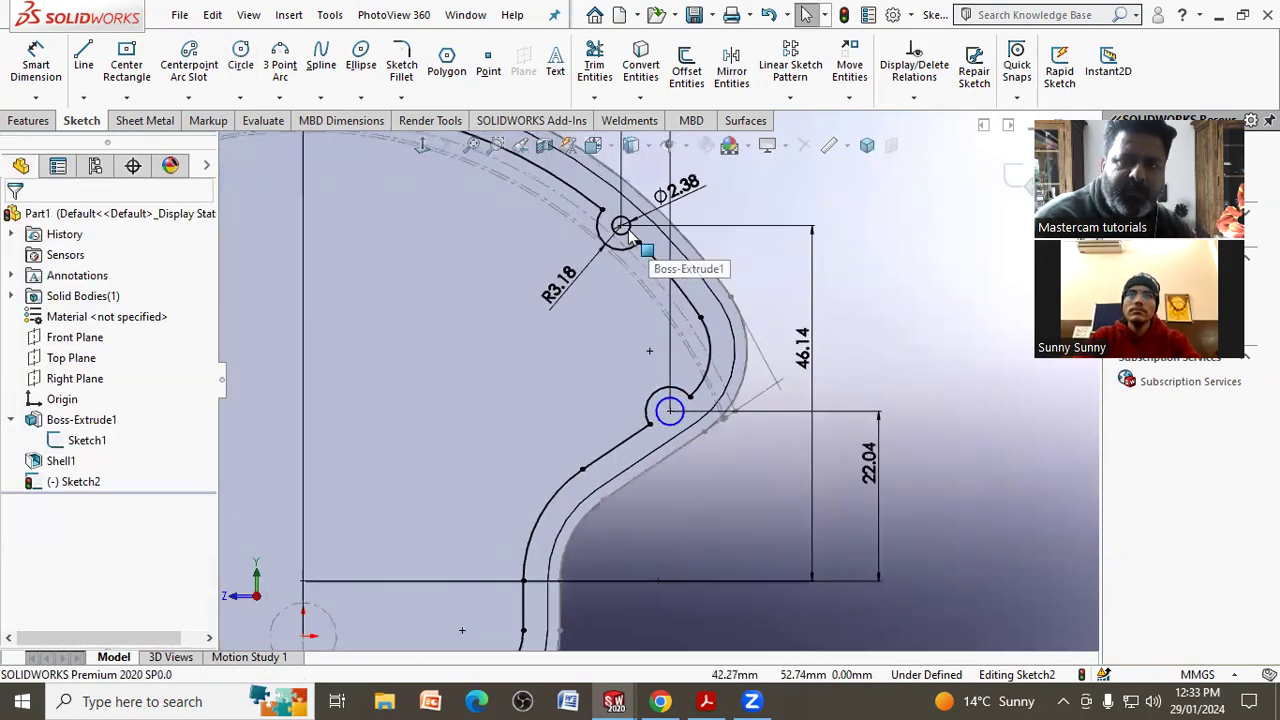
pyautogui.click(622, 230)
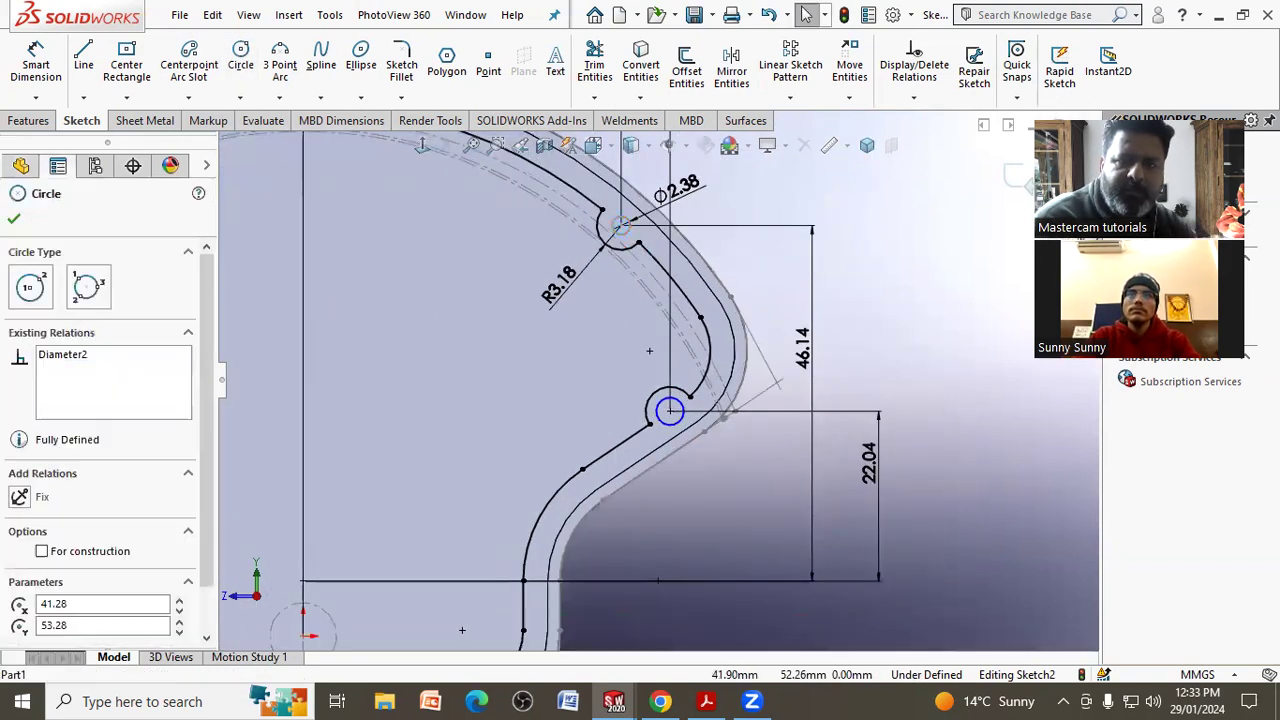
pyautogui.keyDown('ctrl'); pyautogui.click(668, 410); pyautogui.keyUp('ctrl')
pyautogui.click(30, 585)
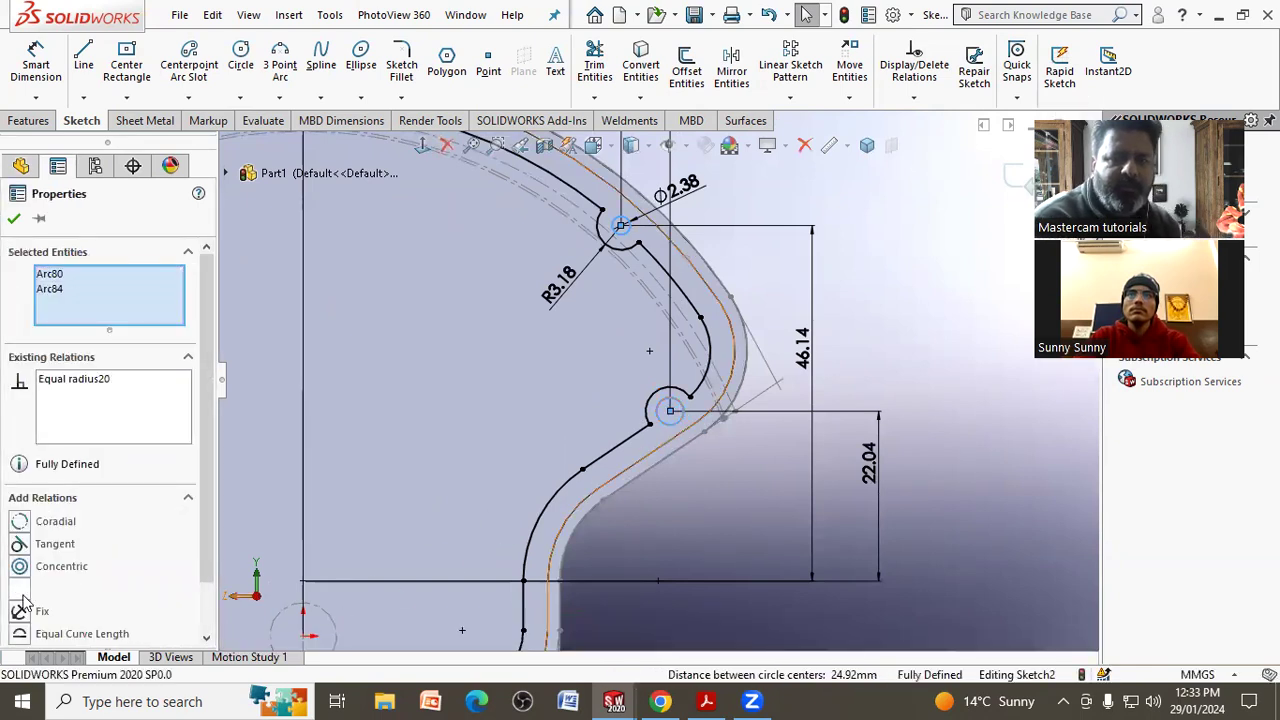
pyautogui.click(733, 536)
# Bring the 3d (1).pdf reference drawing to the front.
pyautogui.scroll(2, 650, 522)
pyautogui.scroll(2, 651, 521)
pyautogui.scroll(-2, 535, 476)
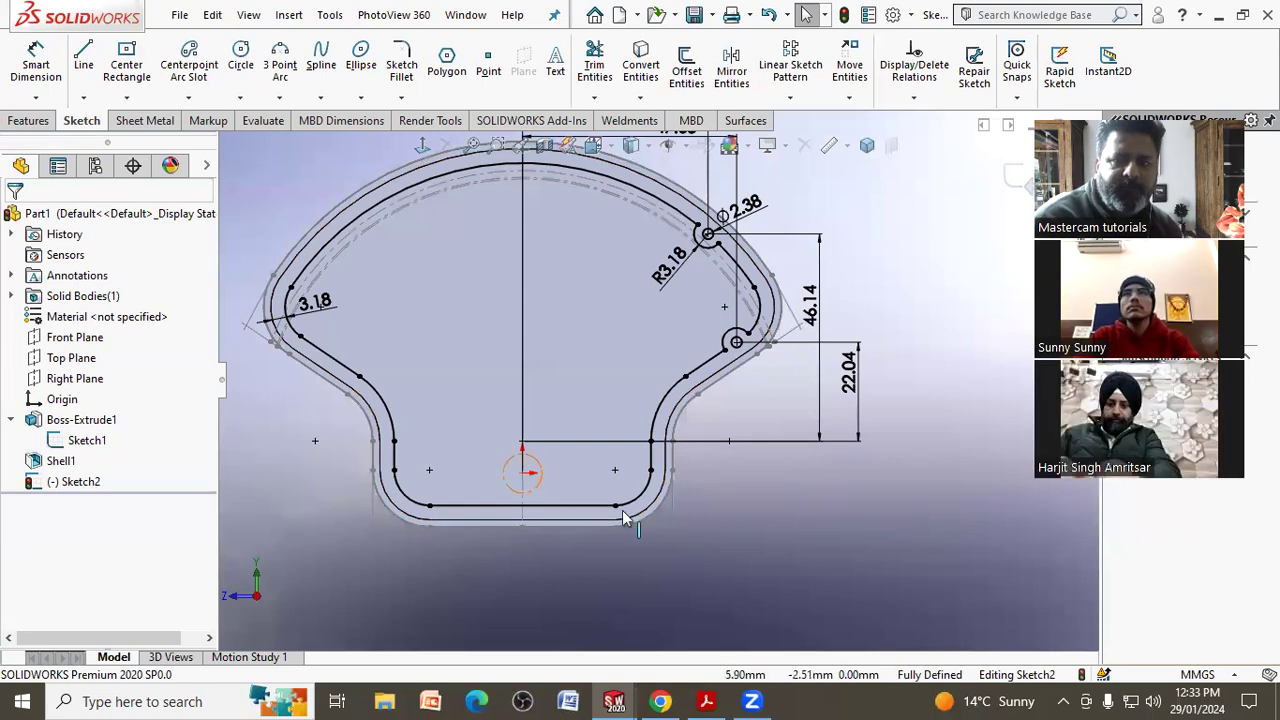
pyautogui.click(710, 700)
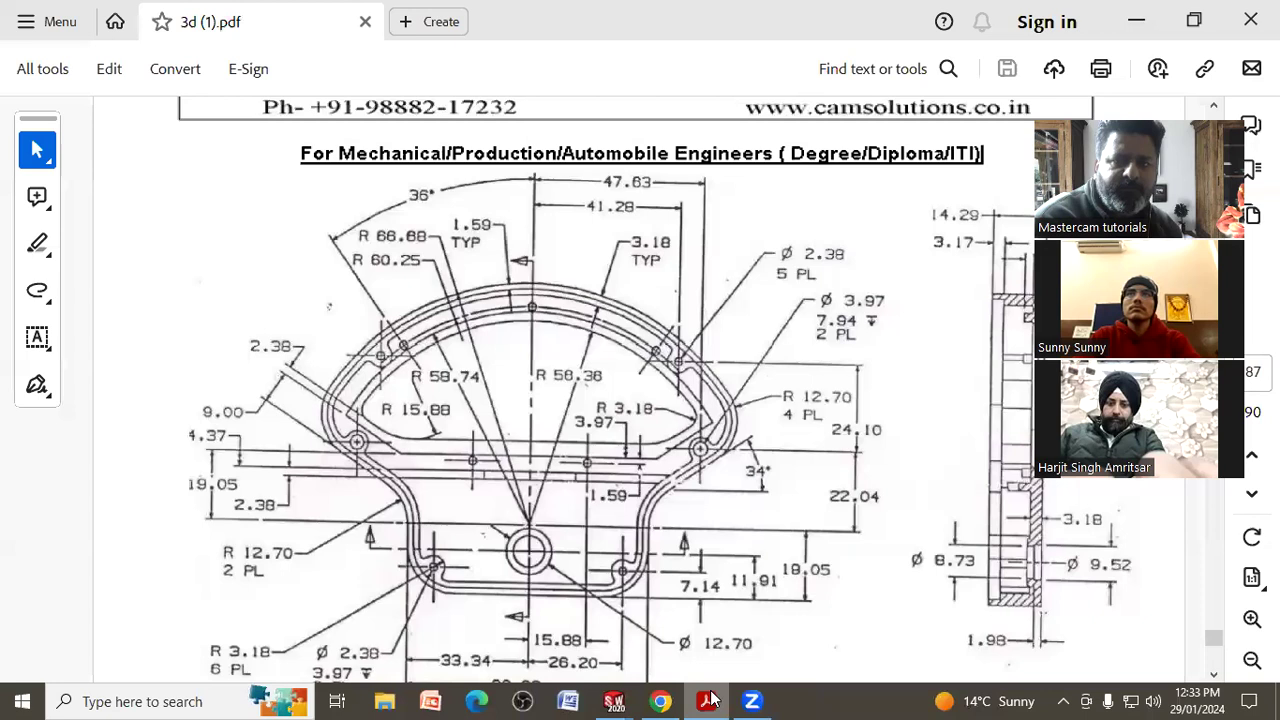
# Scroll to the drawing's bottom dimensions, then minimise Acrobat back to Sketch2.
pyautogui.scroll(-2, 652, 563)
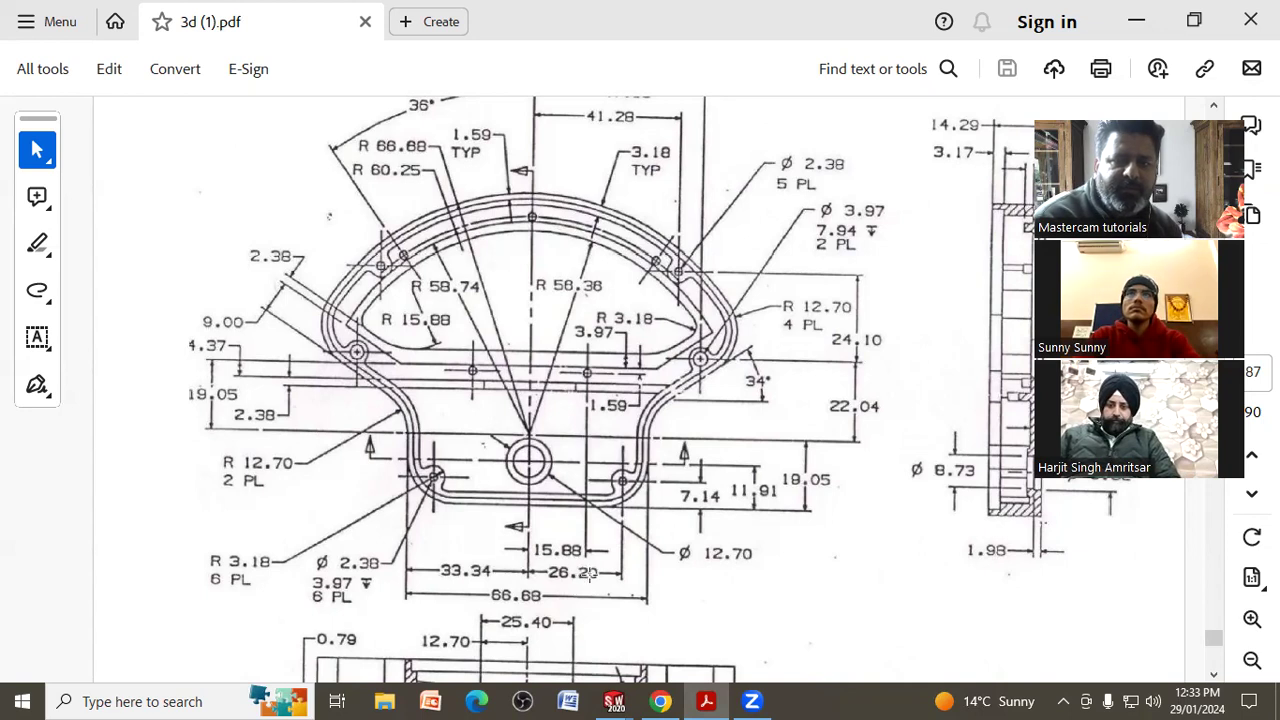
pyautogui.click(1136, 20)
# Draw a small circle at the bottom-right corner arc, equal to the upper small arc.
pyautogui.scroll(-4, 318, 255)
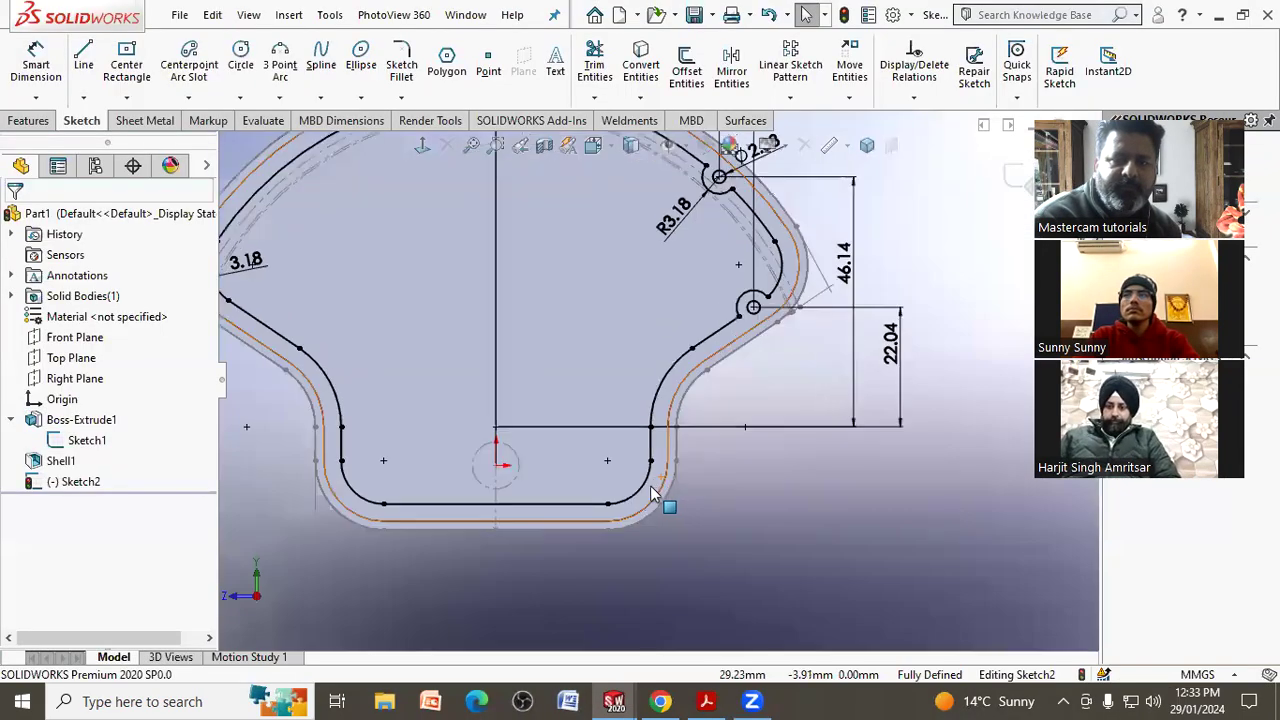
pyautogui.click(240, 60)
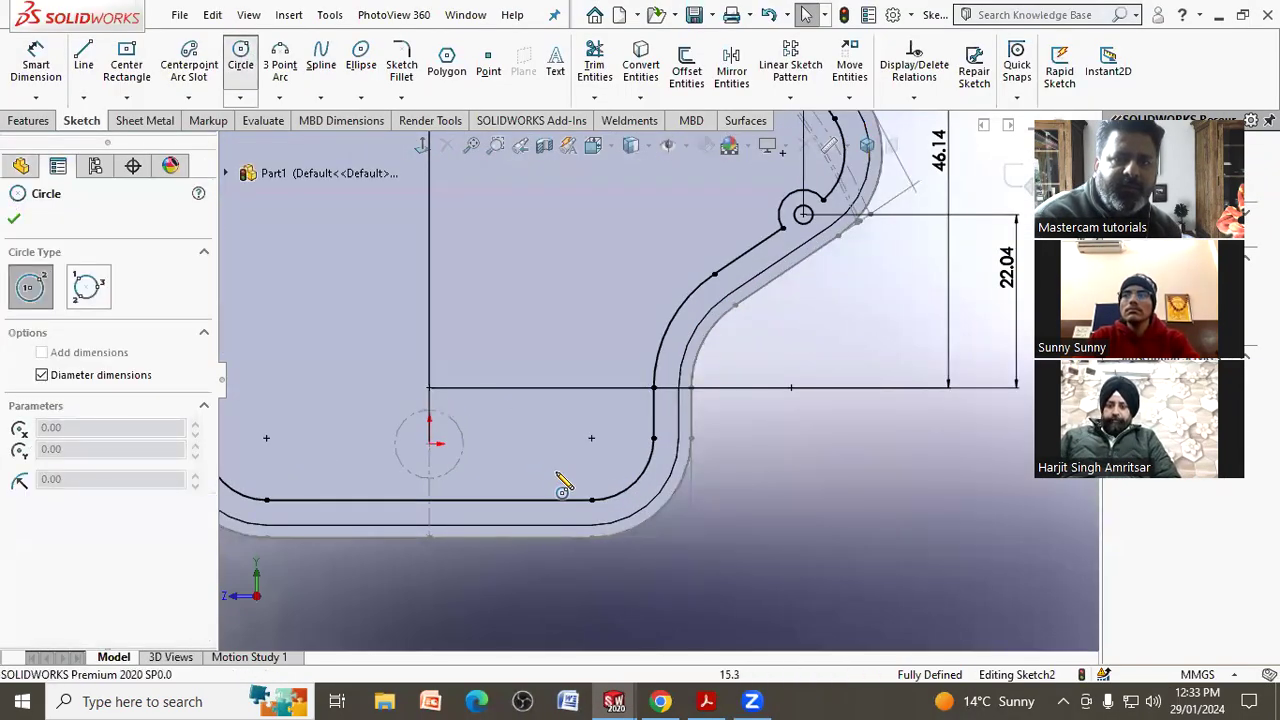
pyautogui.moveTo(615, 470); pyautogui.dragTo(627, 478)
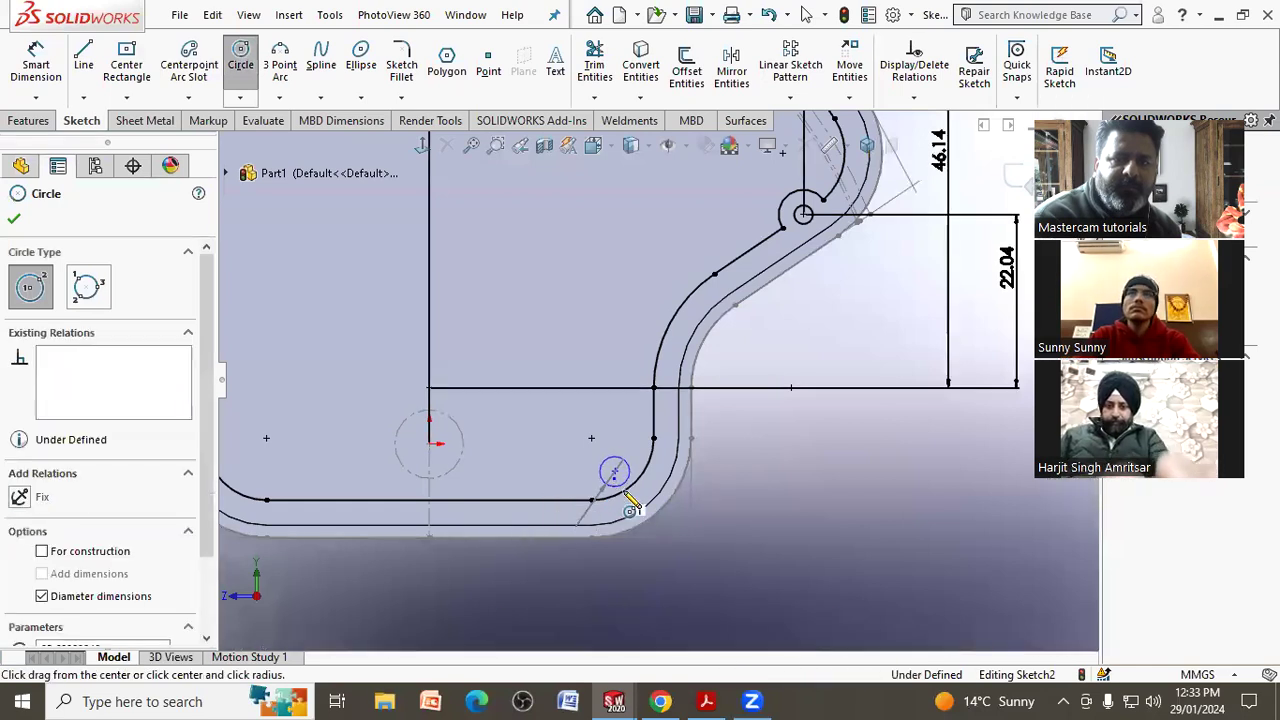
pyautogui.rightClick(714, 484)
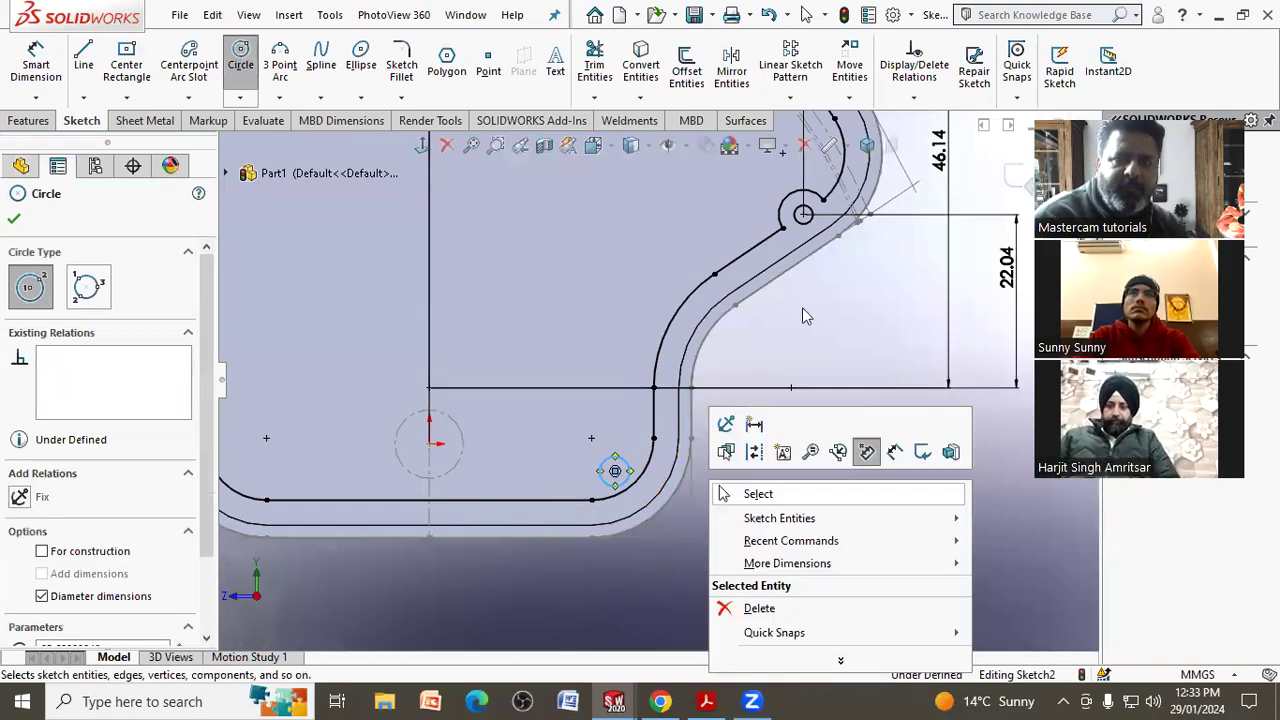
pyautogui.click(784, 216)
pyautogui.click(615, 470)
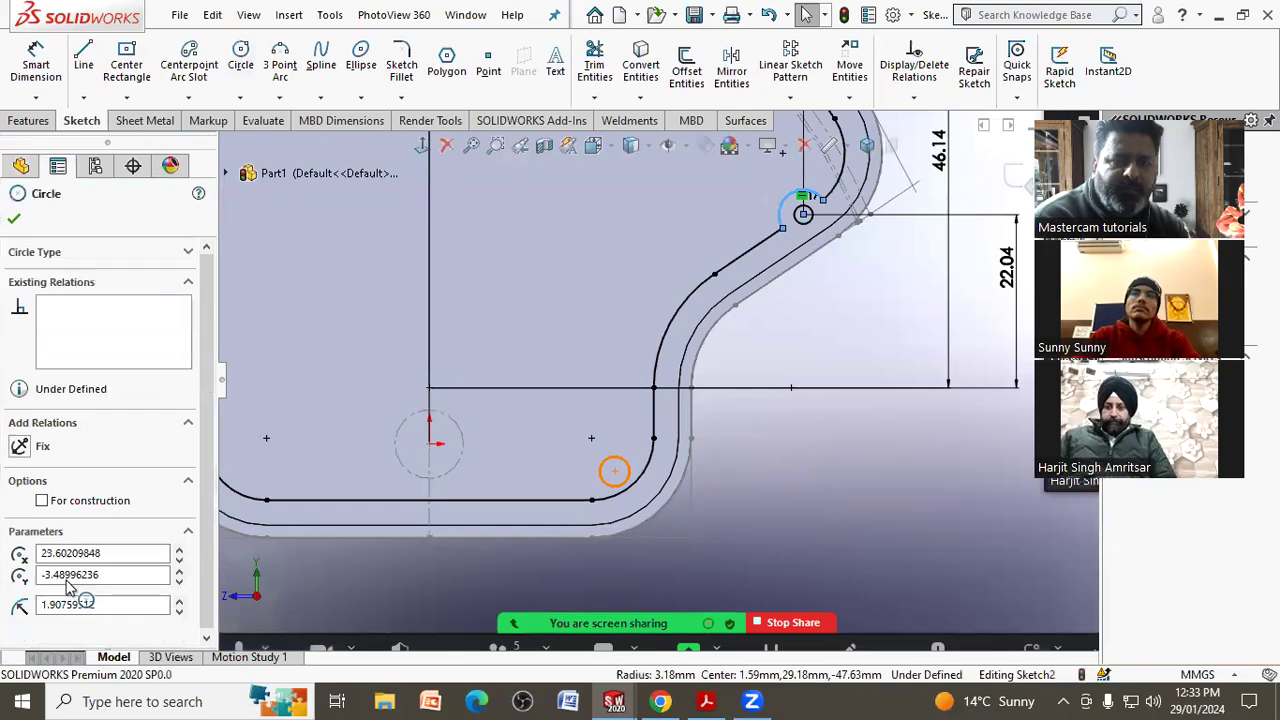
pyautogui.keyDown('ctrl'); pyautogui.click(803, 213); pyautogui.keyUp('ctrl')
pyautogui.click(22, 590)
pyautogui.click(697, 510)
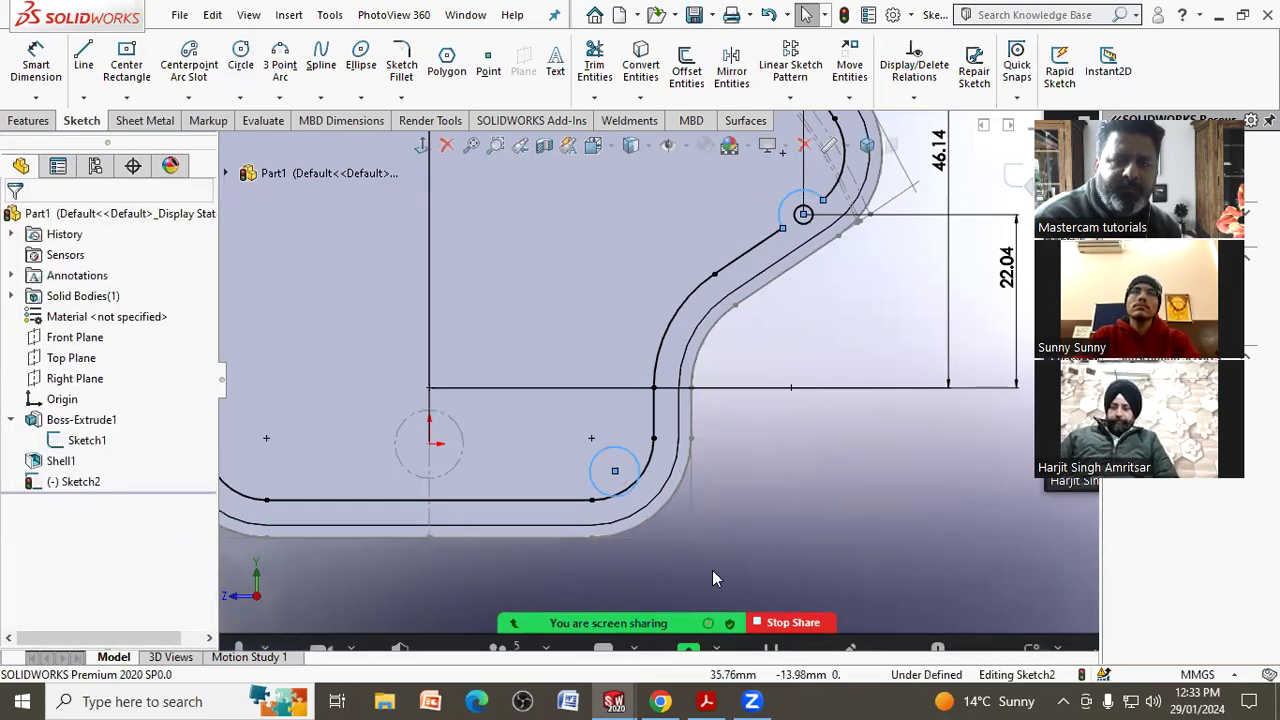
# After checking the PDF, dimension the corner circle's centre 7.14 mm above the bottom edge.
pyautogui.click(706, 701)
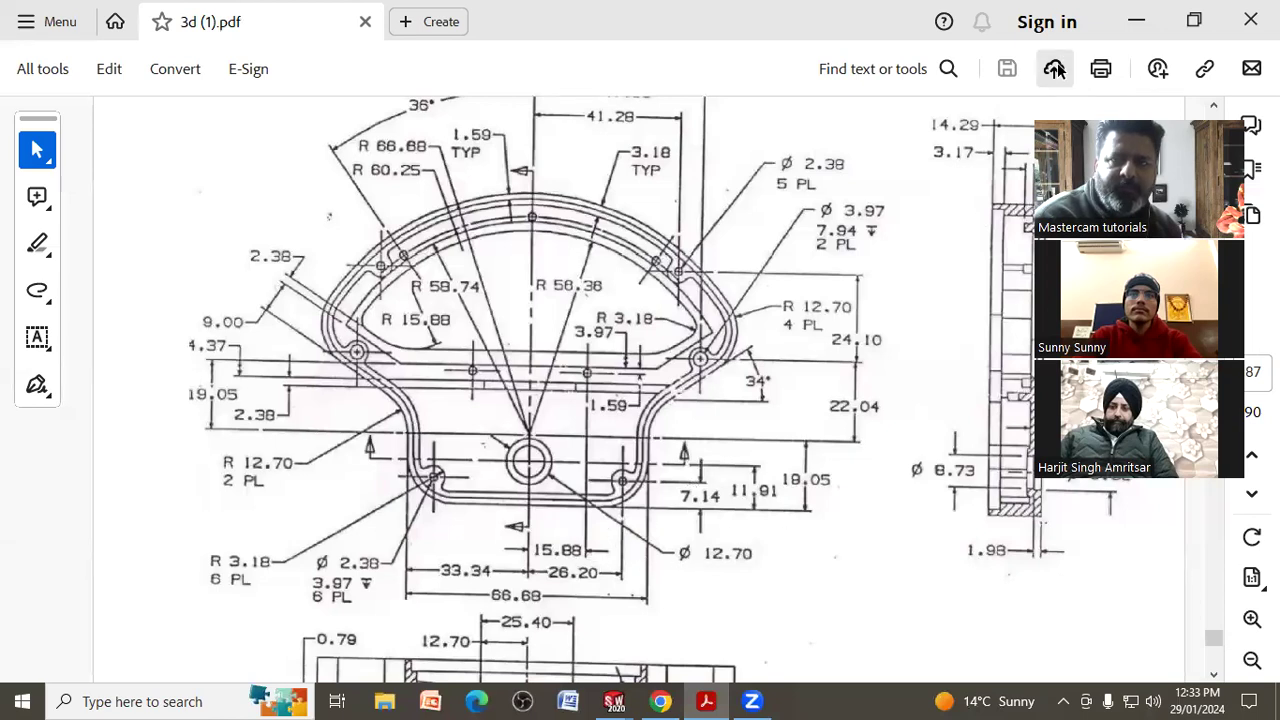
pyautogui.hotkey('alt', 'Tab')
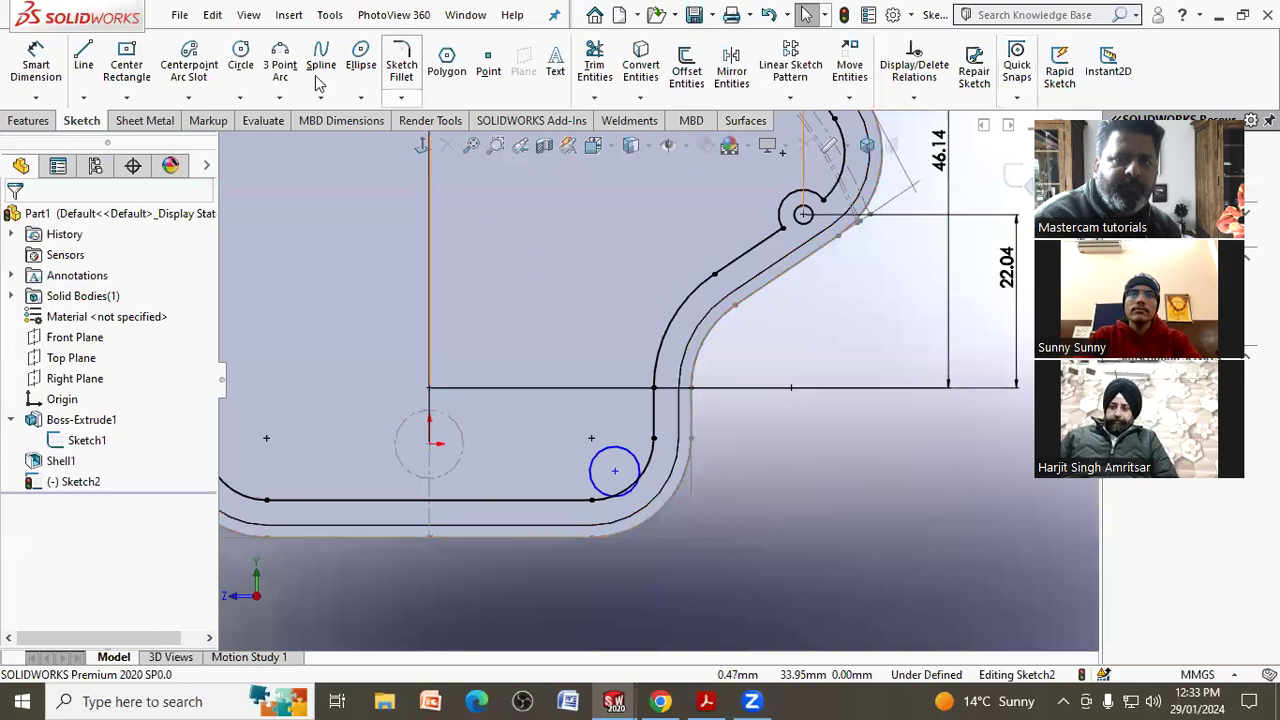
pyautogui.click(35, 62)
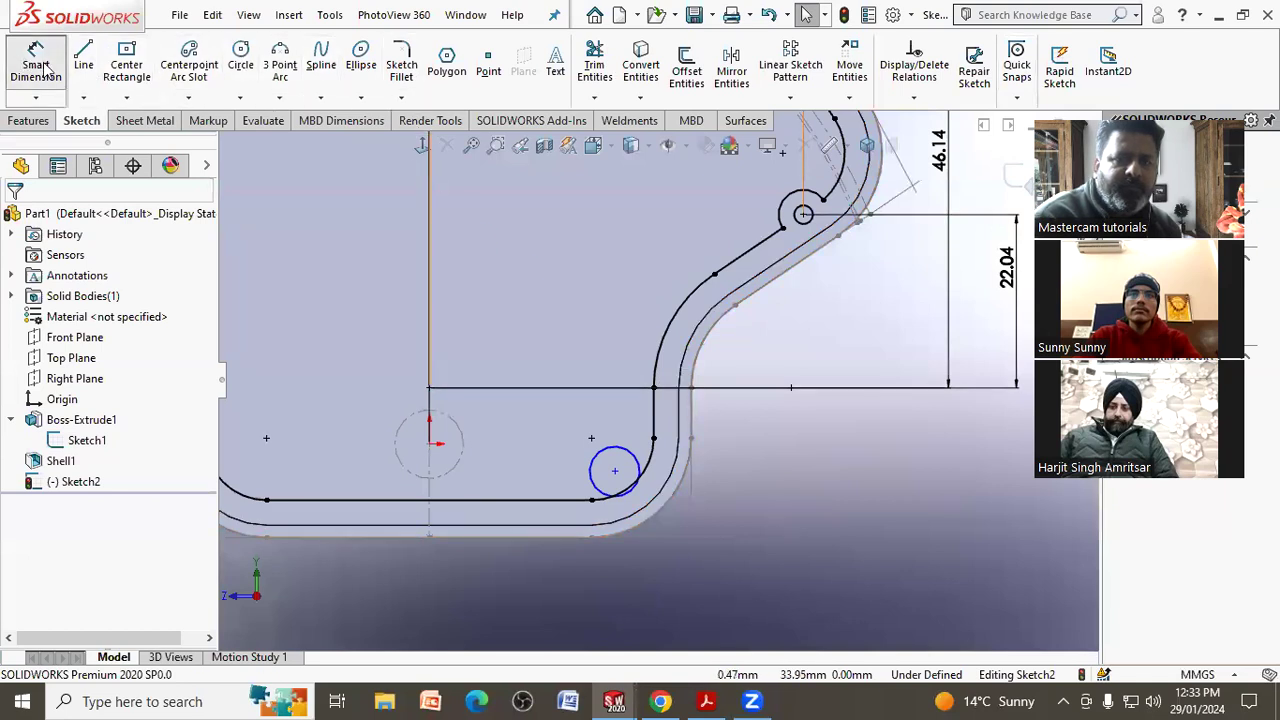
pyautogui.click(615, 472)
pyautogui.click(573, 537)
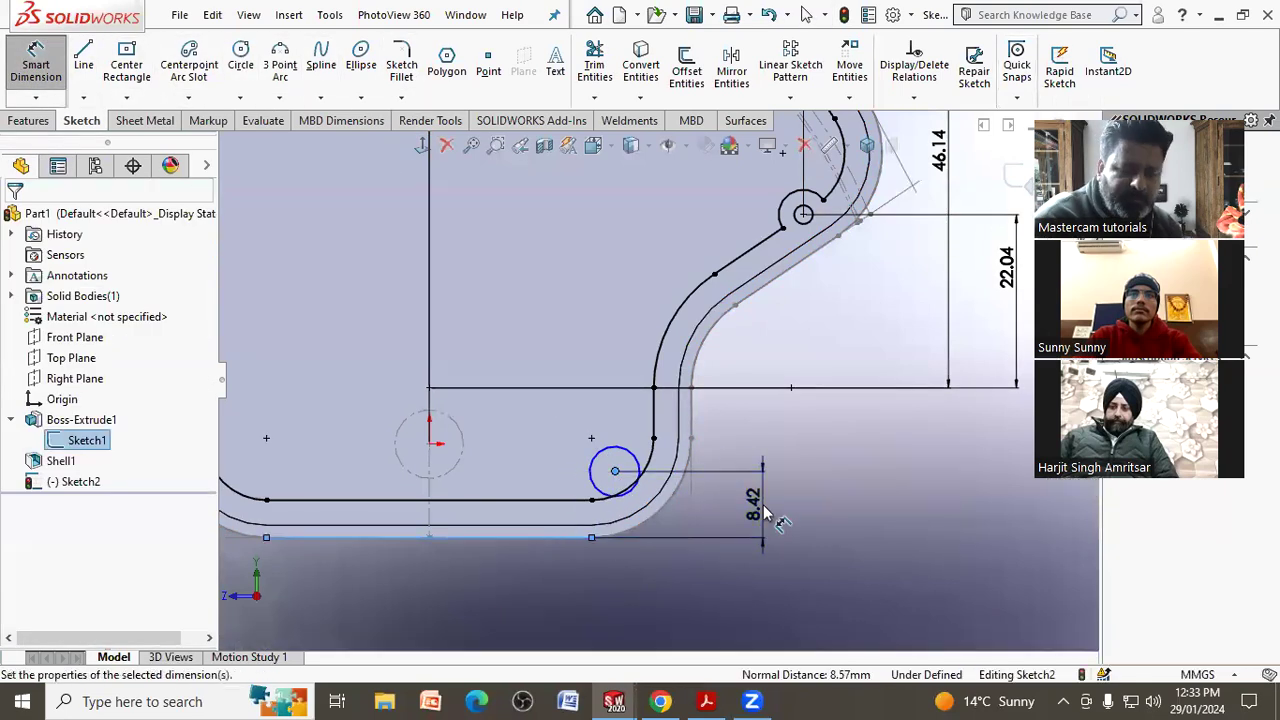
pyautogui.click(763, 513)
pyautogui.write('14')
pyautogui.press('Return')
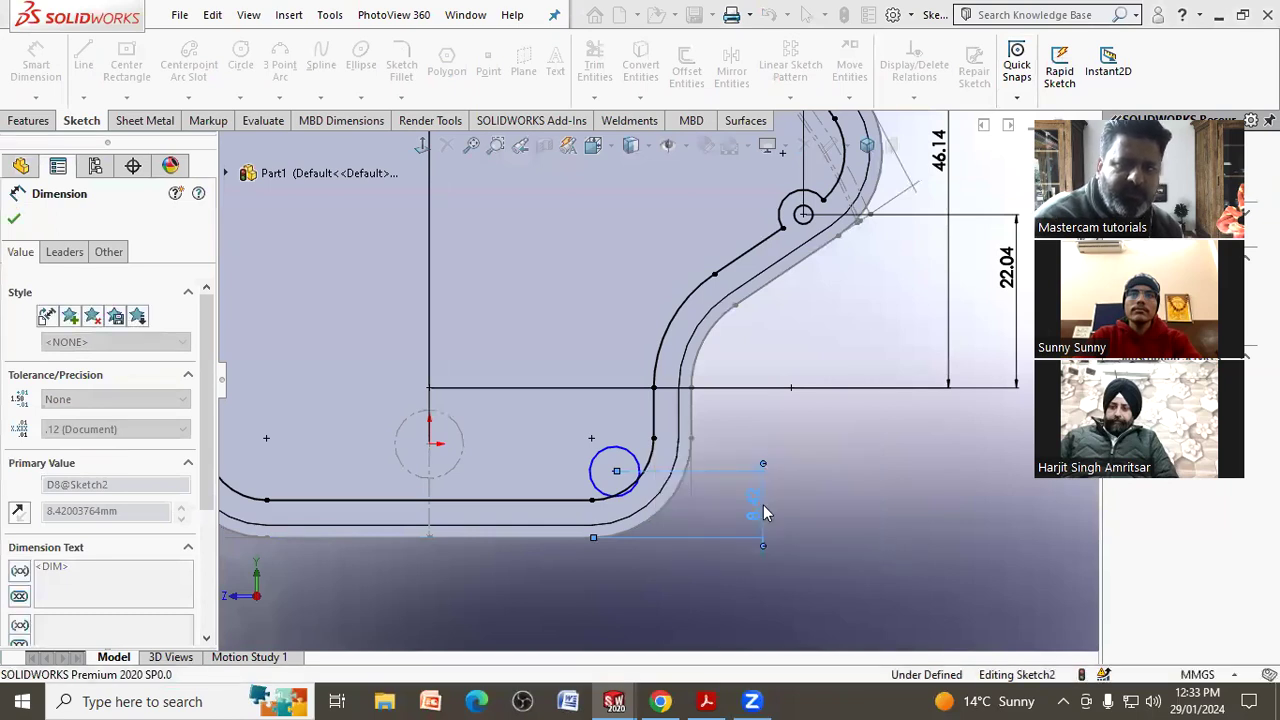
pyautogui.click(874, 497)
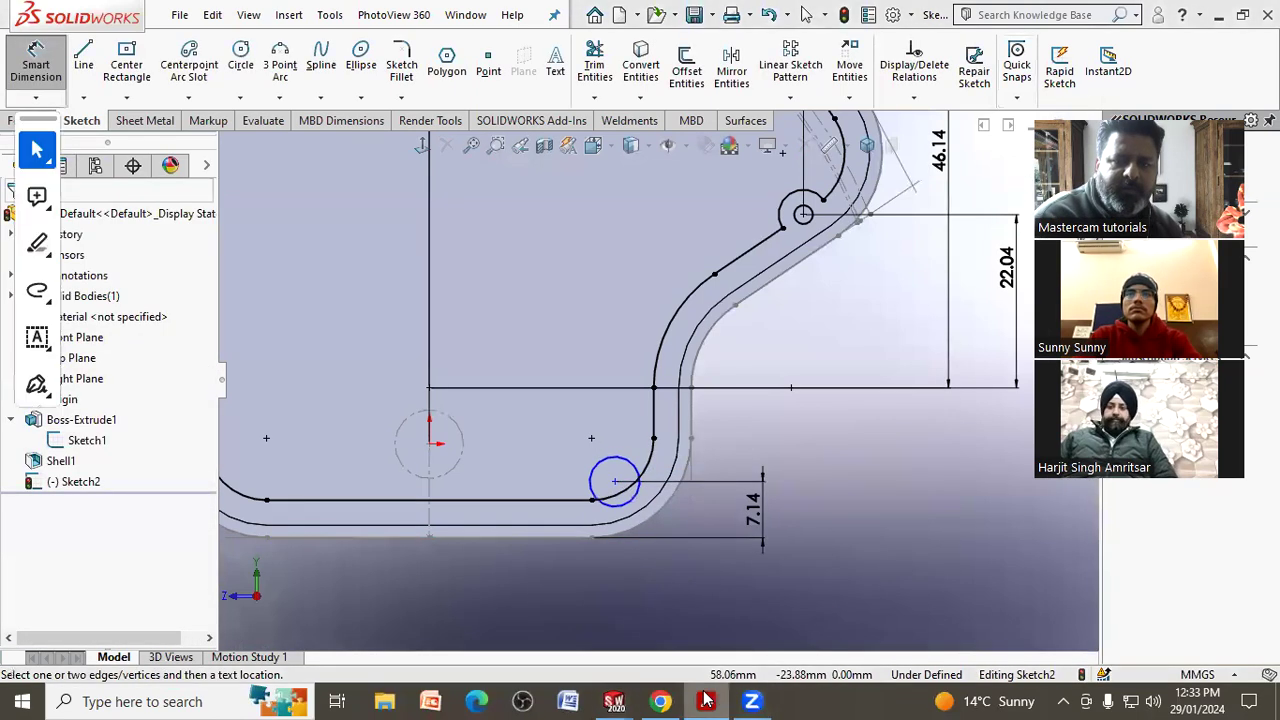
pyautogui.click(706, 700)
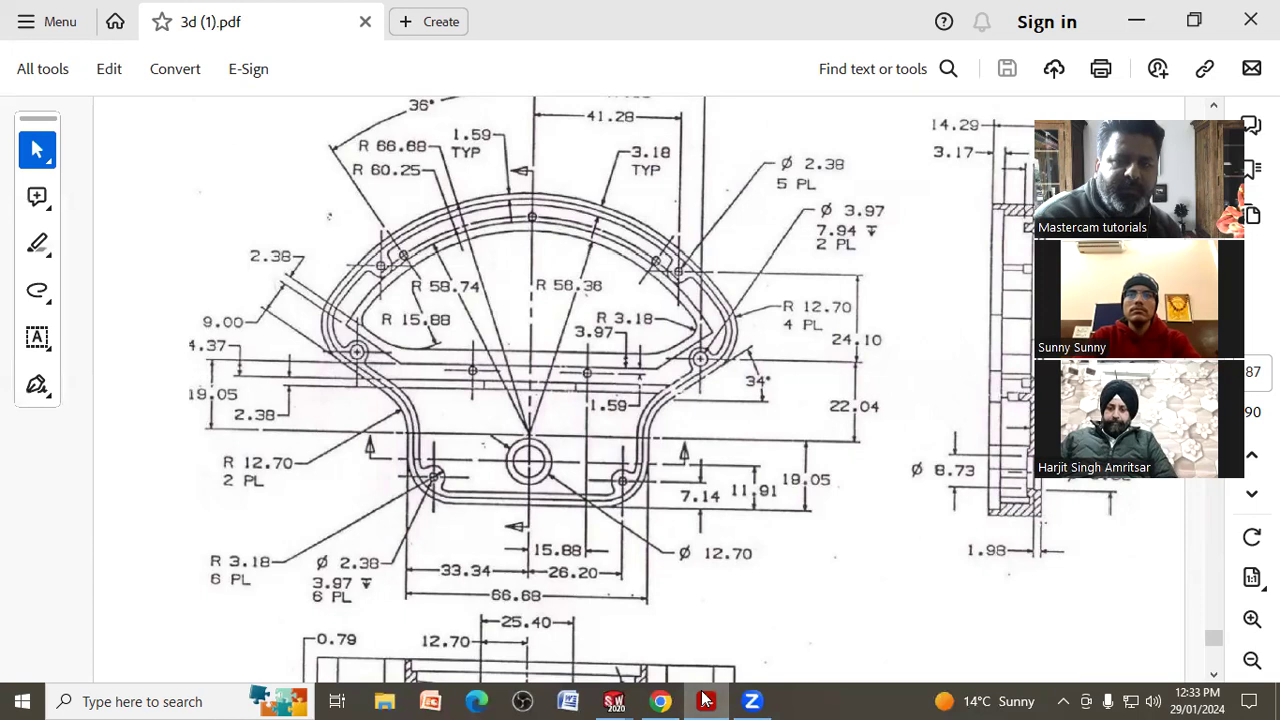
# Dimension the corner circle's centre 26.20 mm horizontally from the origin.
pyautogui.click(706, 700)
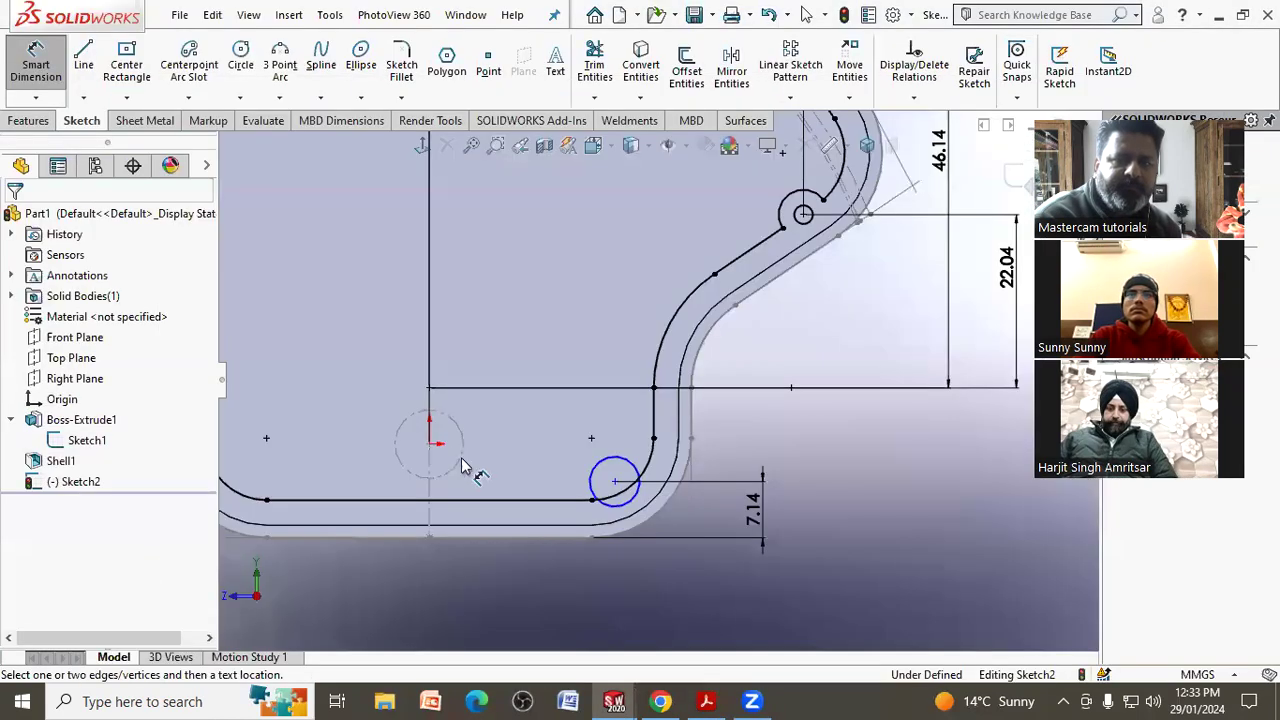
pyautogui.click(430, 443)
pyautogui.click(614, 482)
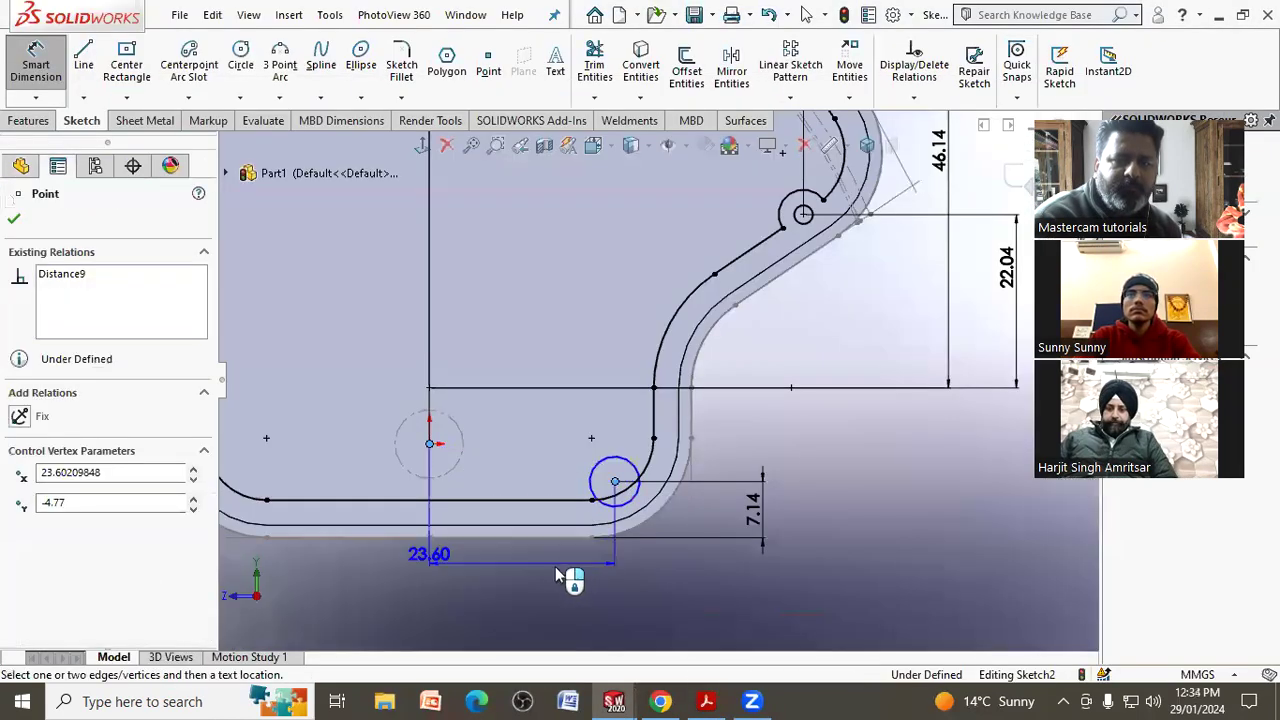
pyautogui.click(545, 570)
pyautogui.write('26.20')
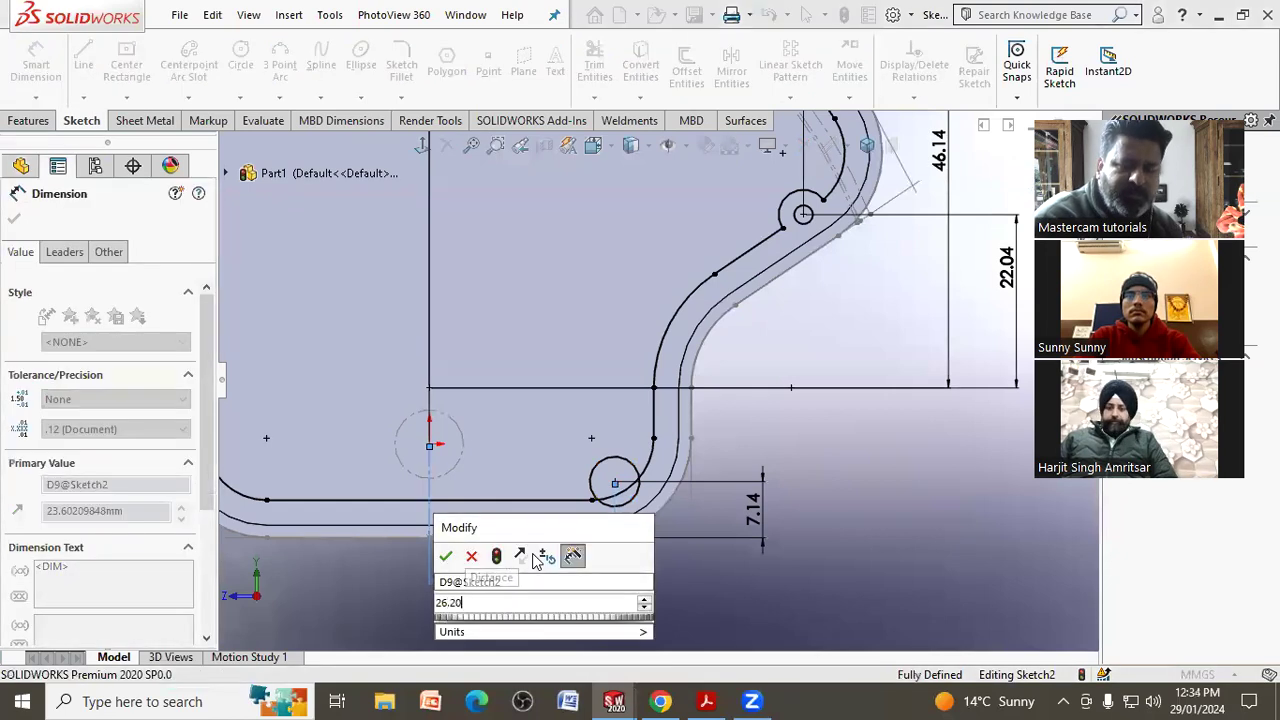
pyautogui.press('Return')
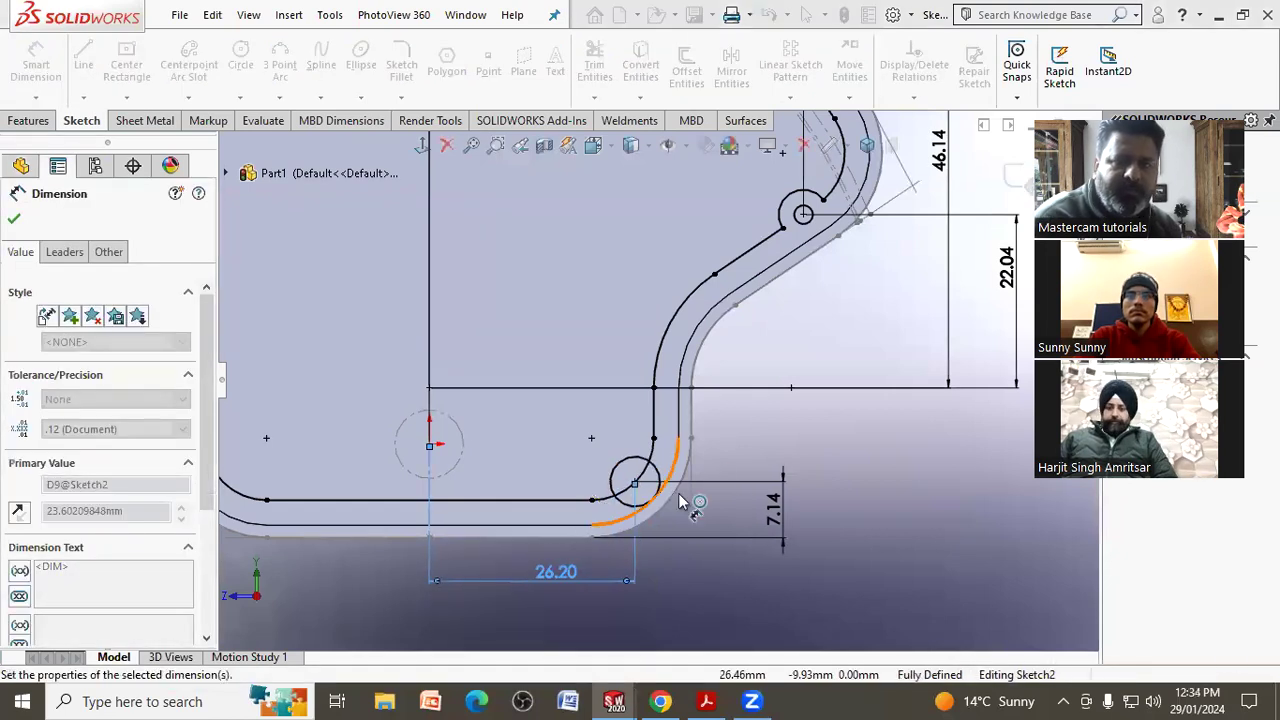
pyautogui.rightClick(735, 435)
pyautogui.click(752, 474)
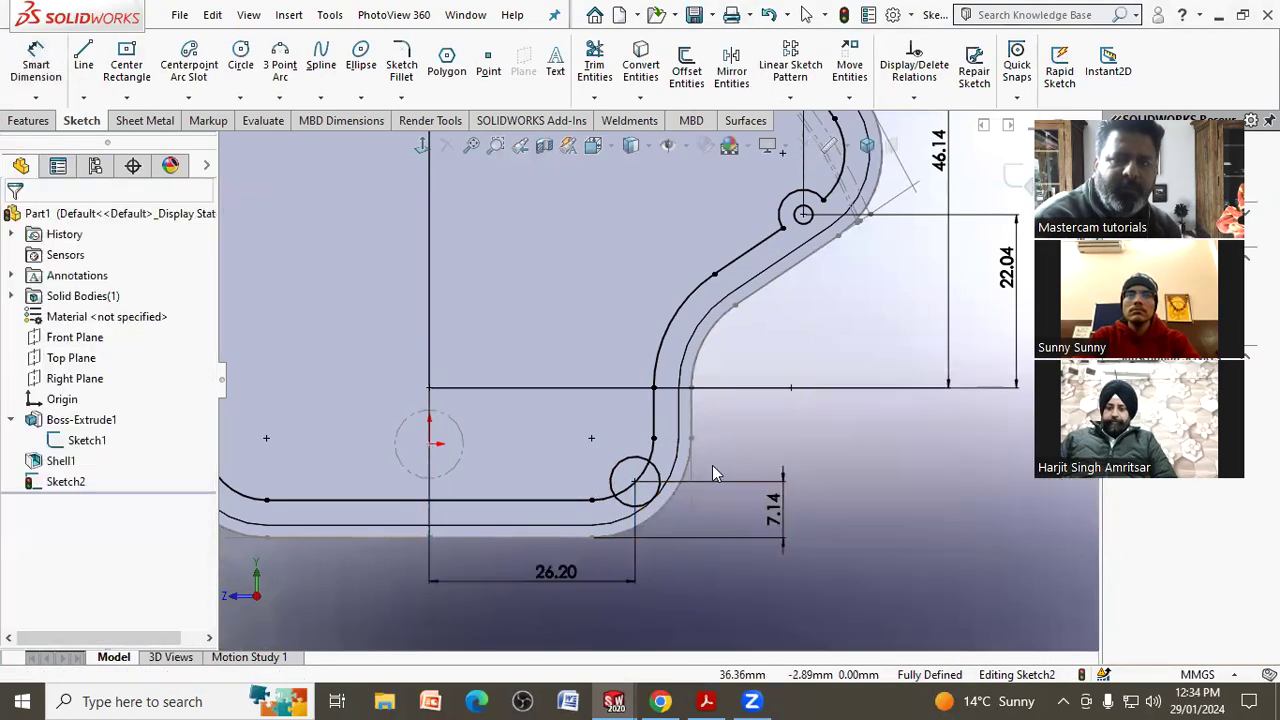
pyautogui.scroll(-2, 707, 465)
# Trim the corner circle's lower-right part into a notch and draw a concentric hole circle.
pyautogui.click(594, 65)
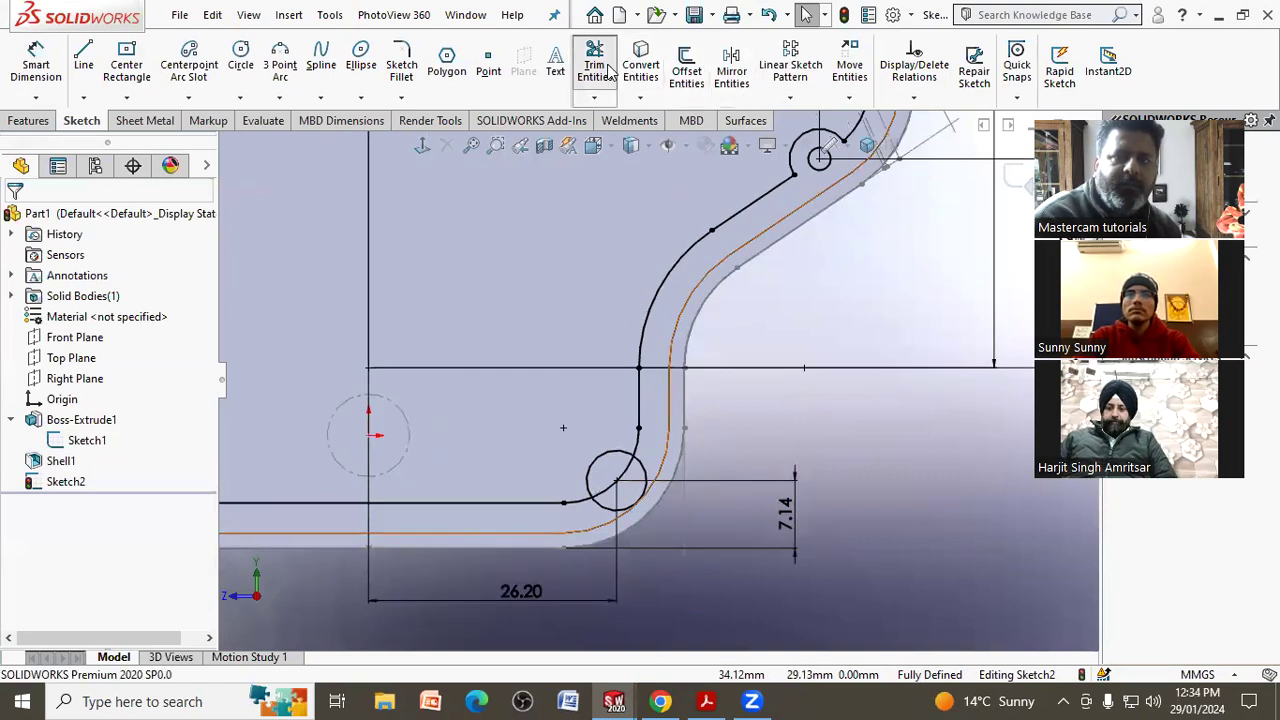
pyautogui.click(645, 507)
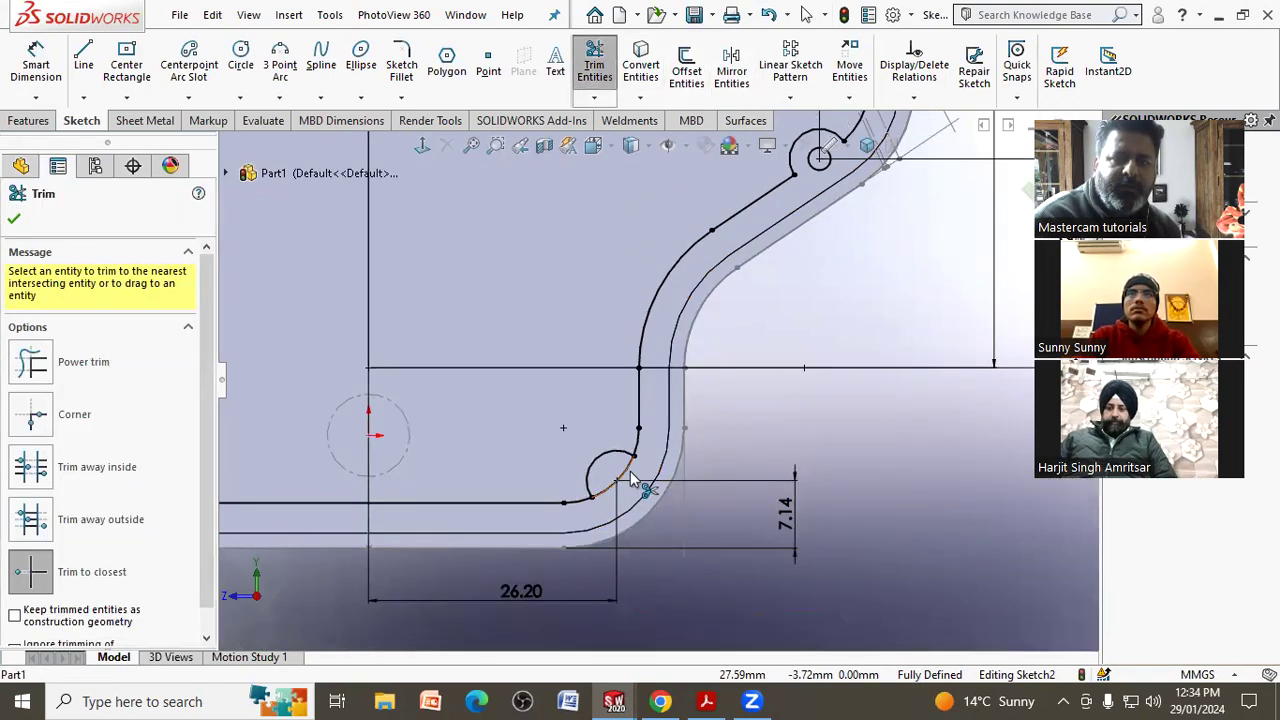
pyautogui.click(241, 60)
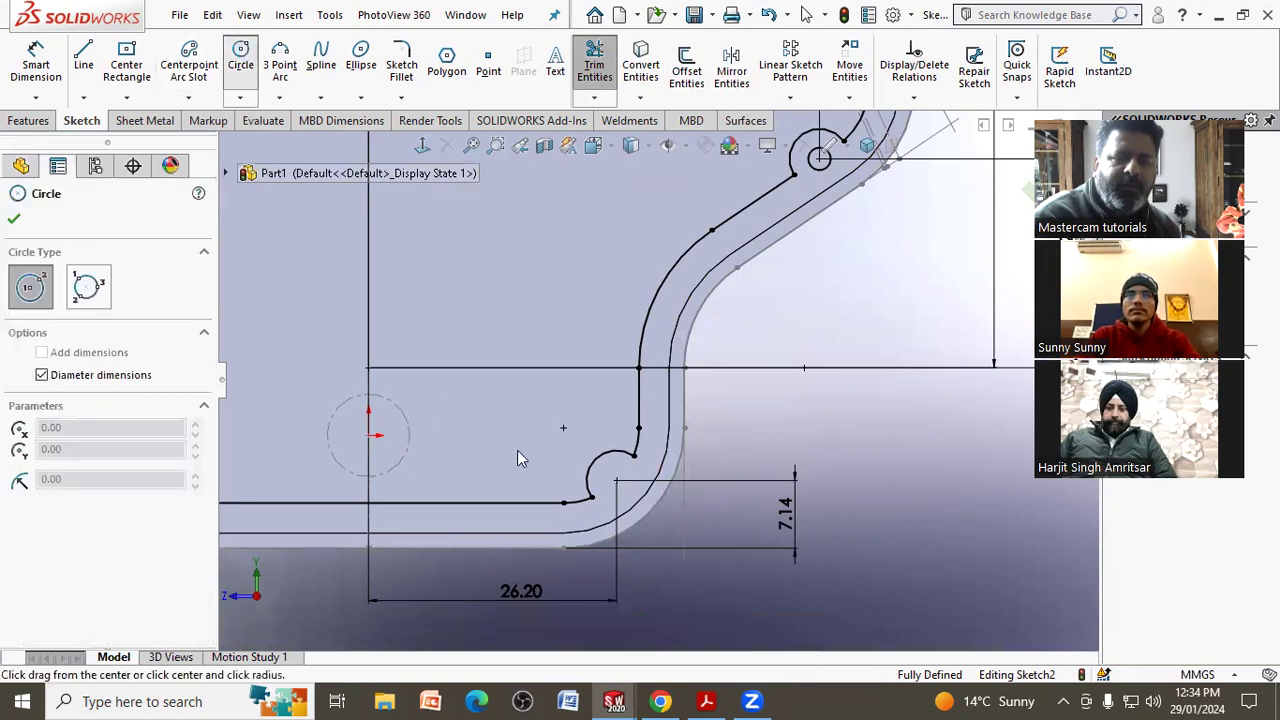
pyautogui.click(617, 480)
pyautogui.click(616, 507)
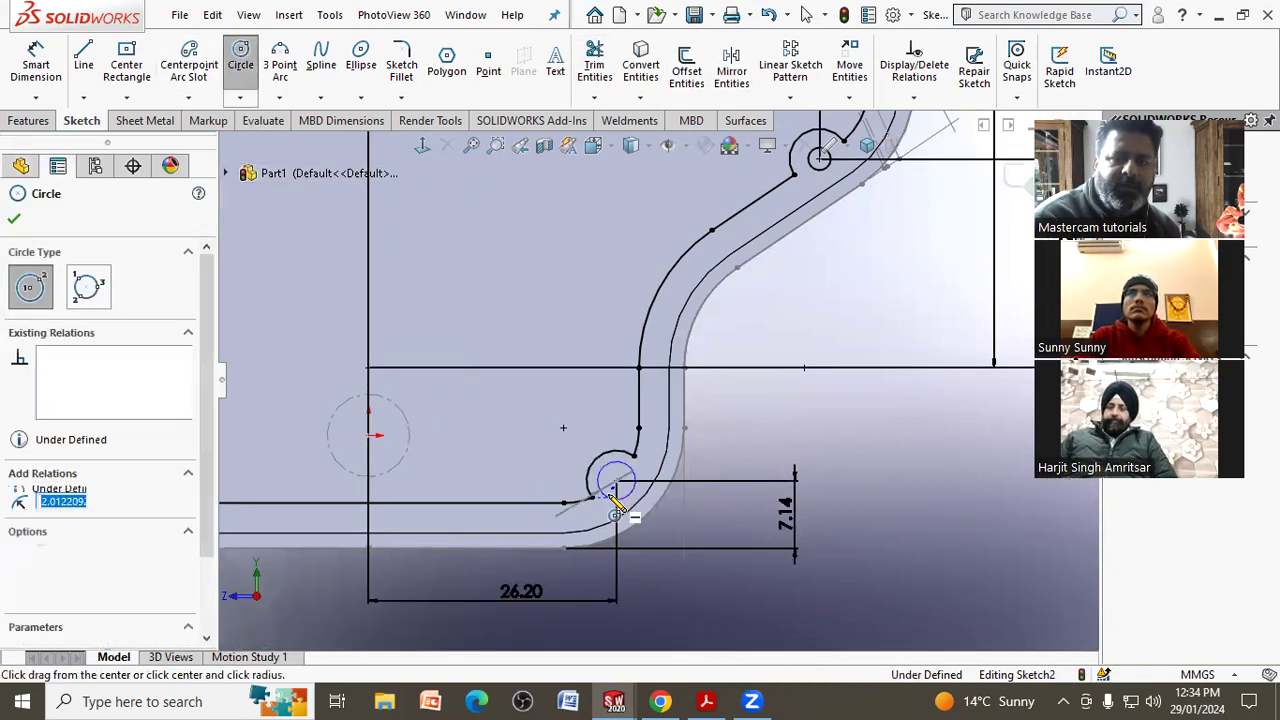
pyautogui.press('Escape')
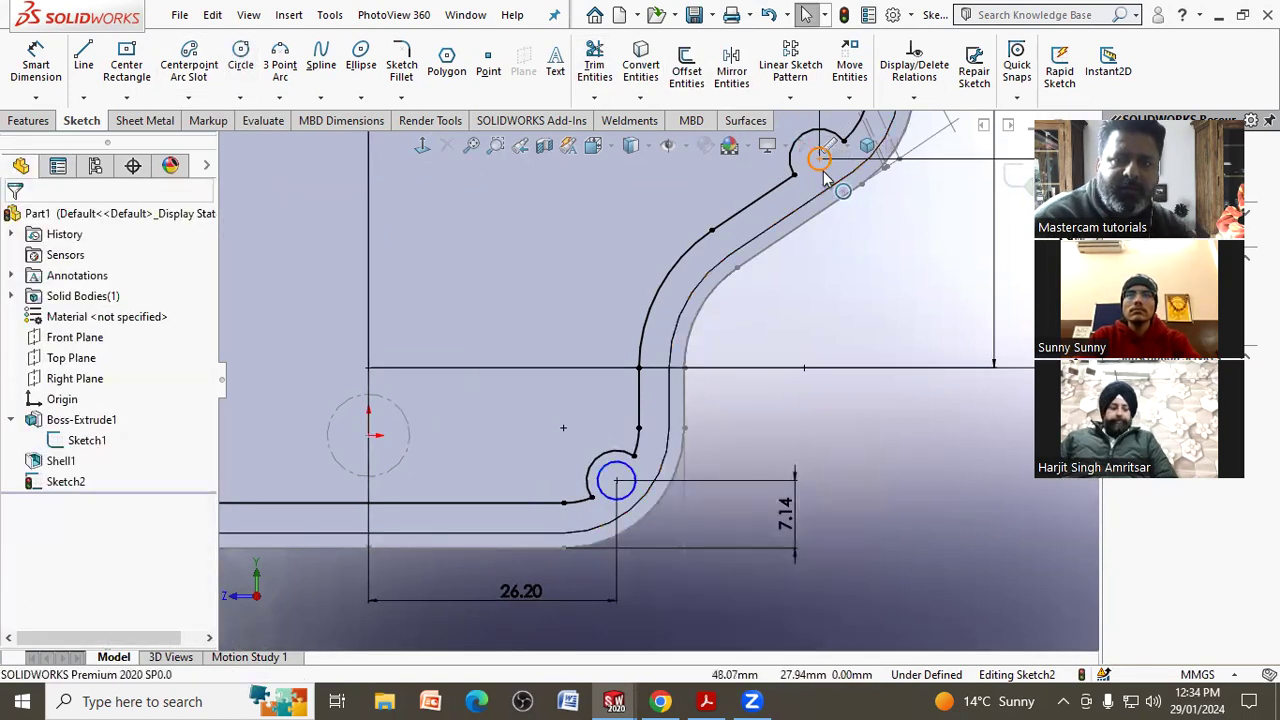
# Make the new hole circle equal to the upper hole and fit the sketch.
pyautogui.click(829, 145)
pyautogui.click(604, 487)
pyautogui.keyDown('ctrl'); pyautogui.click(590, 485); pyautogui.keyUp('ctrl')
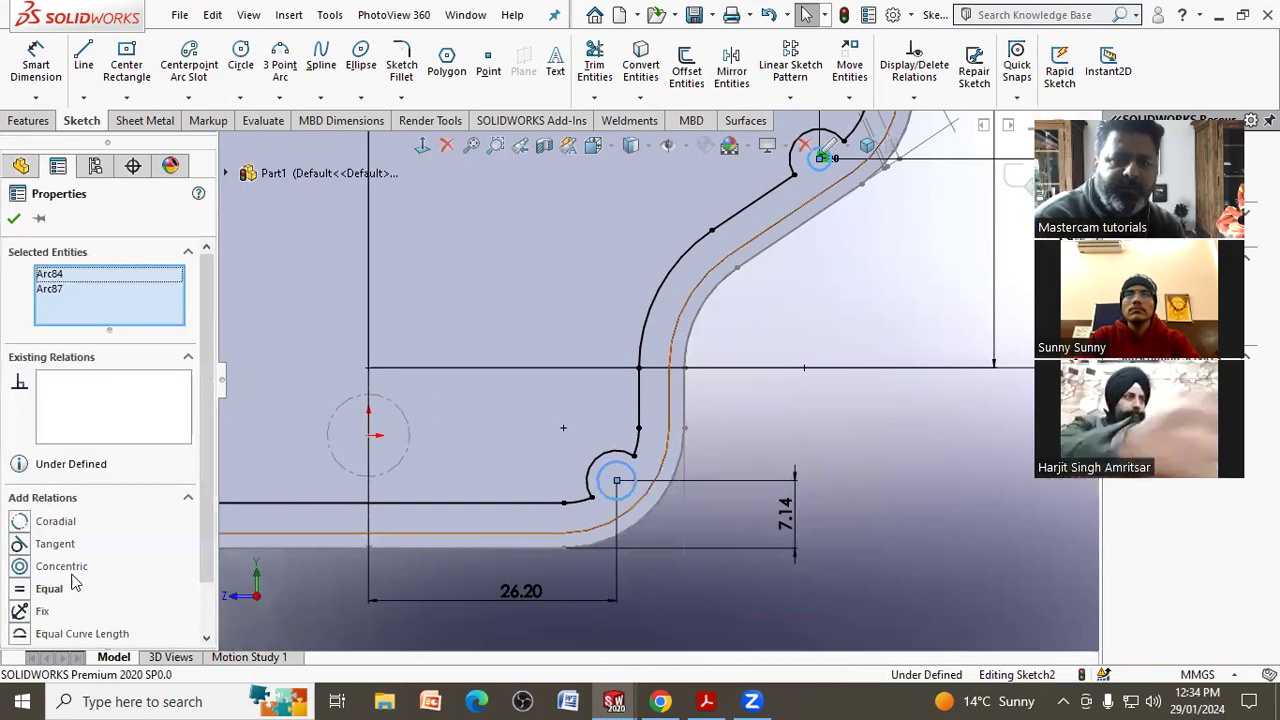
pyautogui.click(49, 589)
pyautogui.click(884, 478)
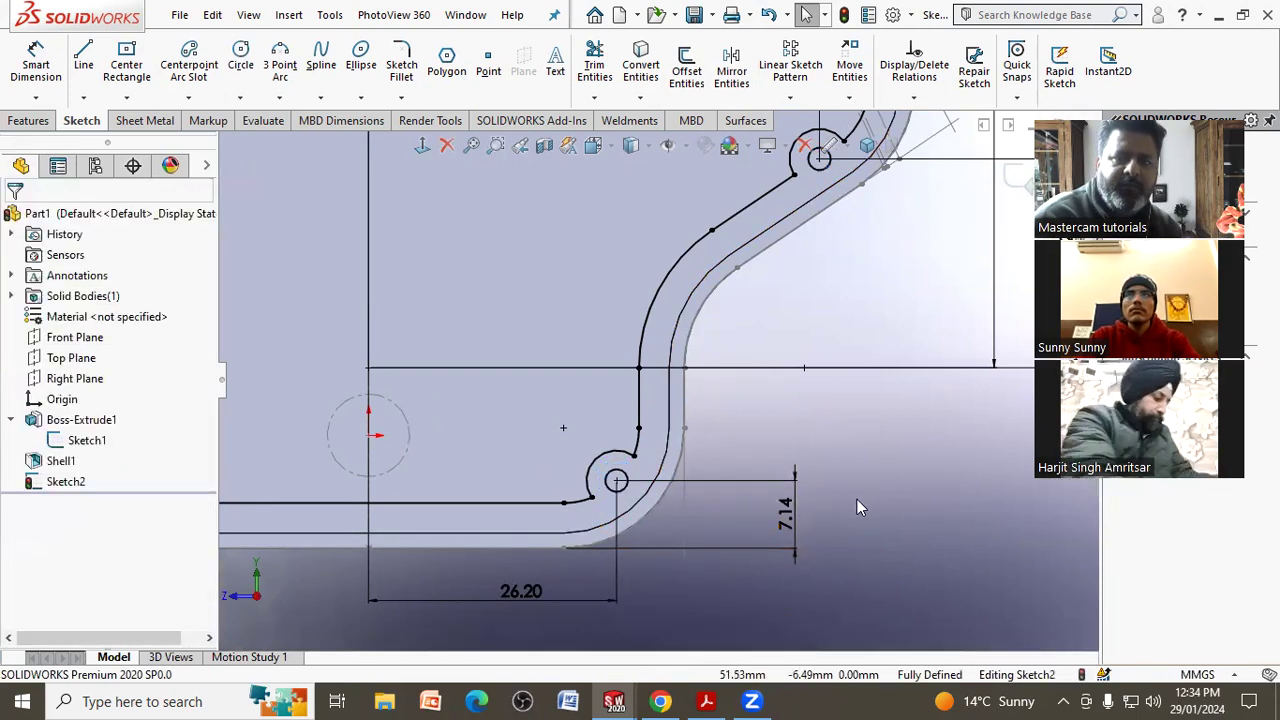
pyautogui.press('f')
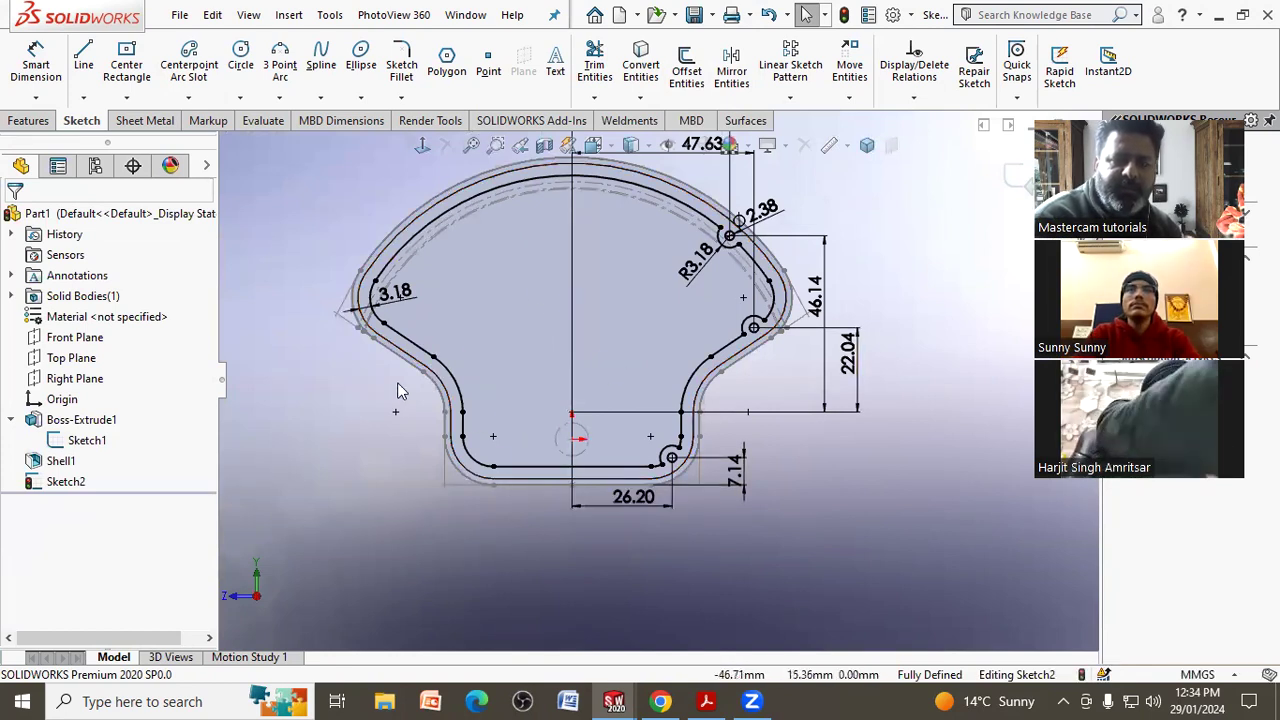
# Move the 47.63 dimension above 41.28, then bring up the PDF drawing.
pyautogui.scroll(2, 655, 222)
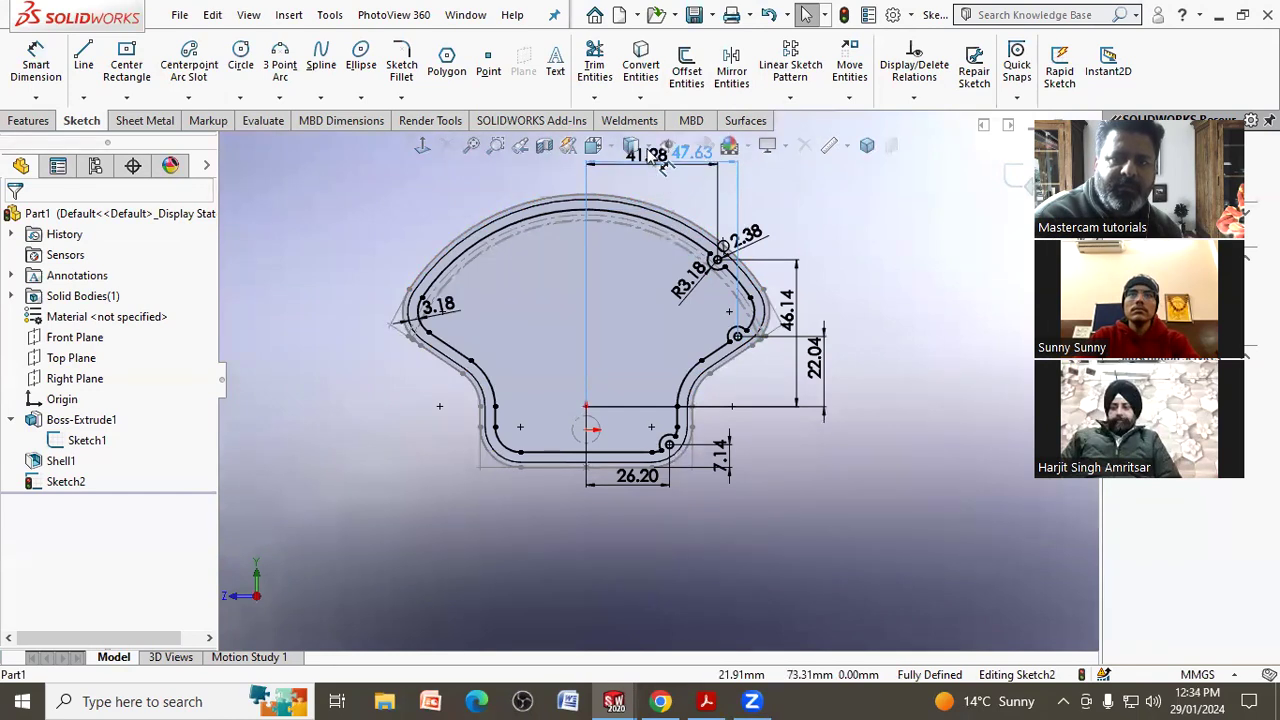
pyautogui.click(683, 138)
pyautogui.scroll(1, 650, 380)
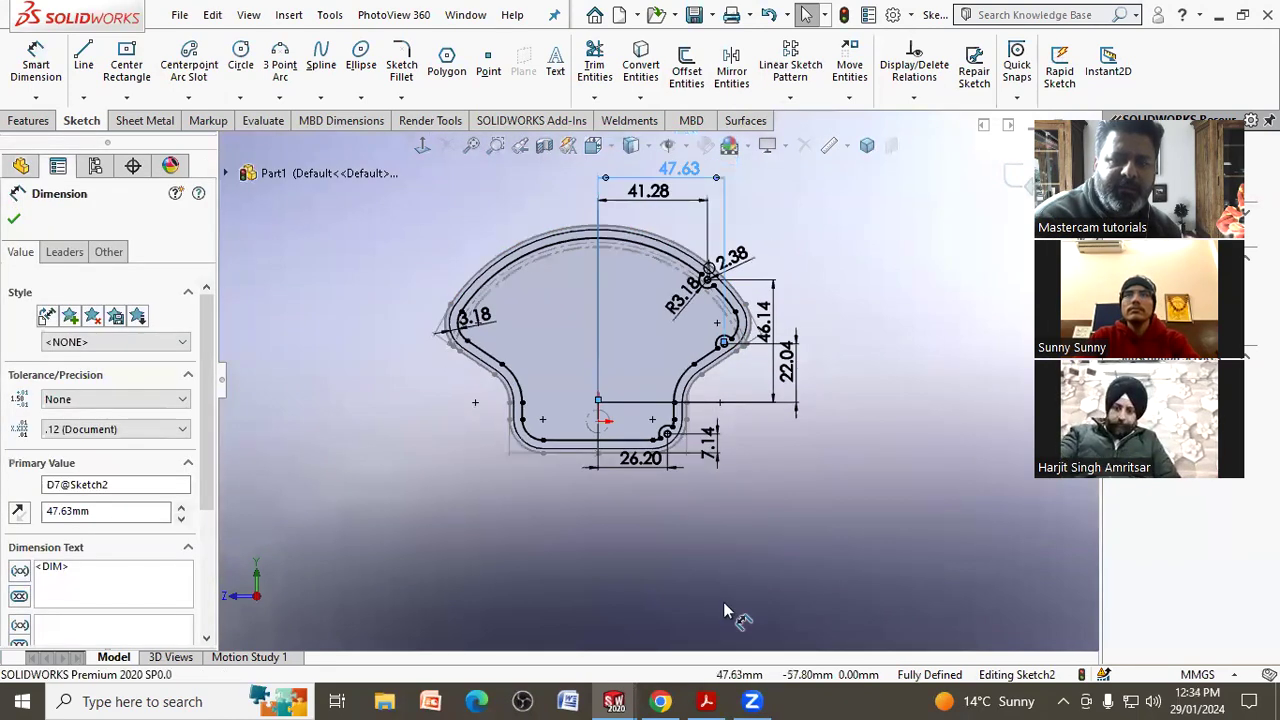
pyautogui.click(705, 701)
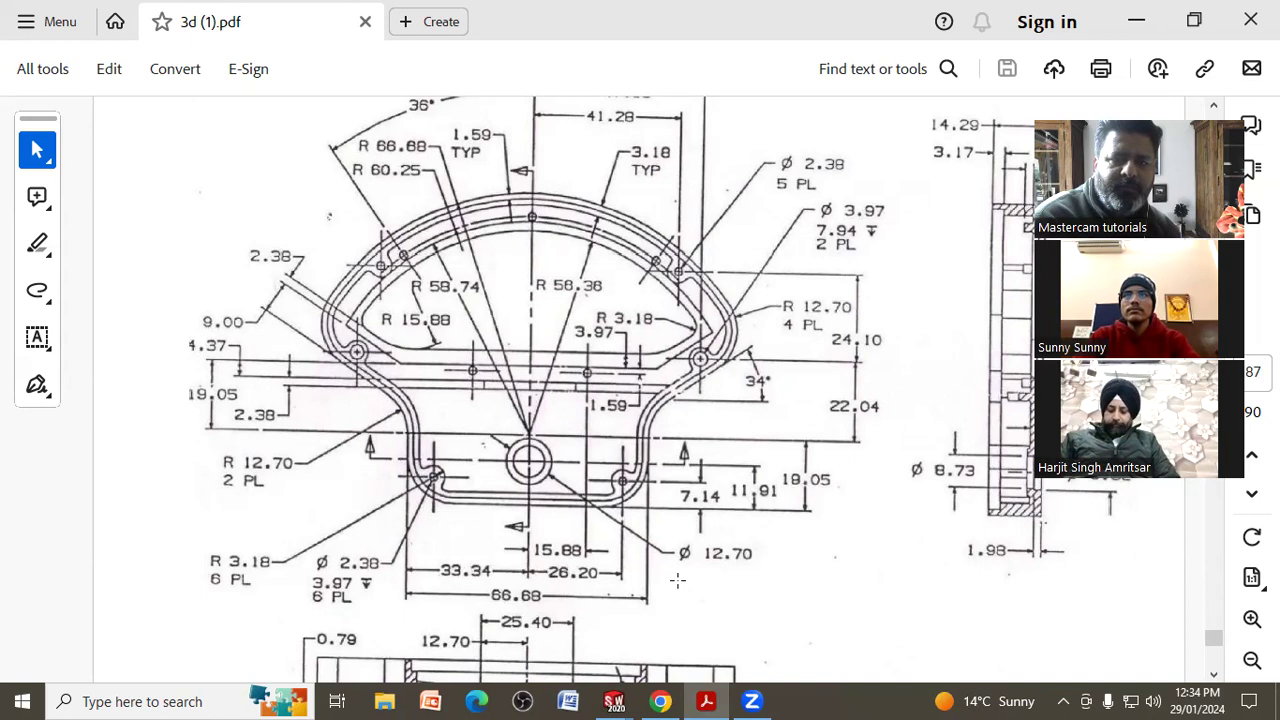
pyautogui.click(1120, 28)
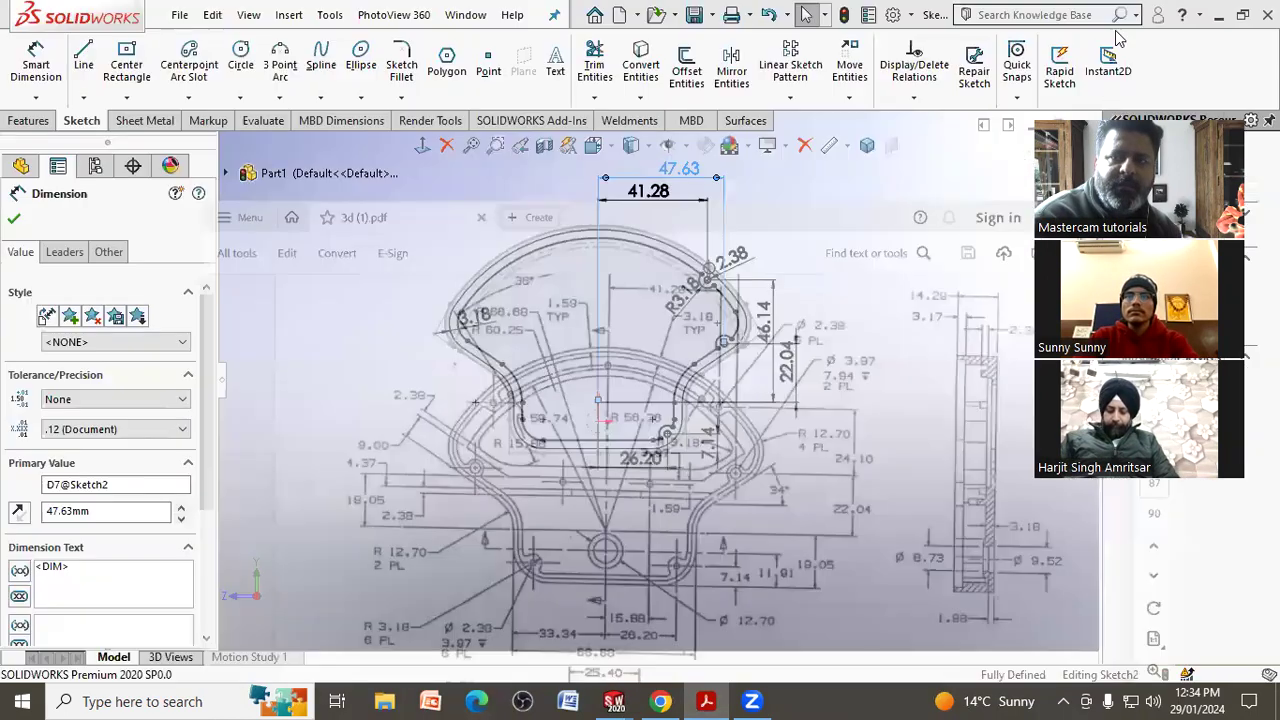
pyautogui.click(883, 453)
pyautogui.moveTo(666, 222); pyautogui.dragTo(736, 292)
pyautogui.scroll(-5, 740, 300)
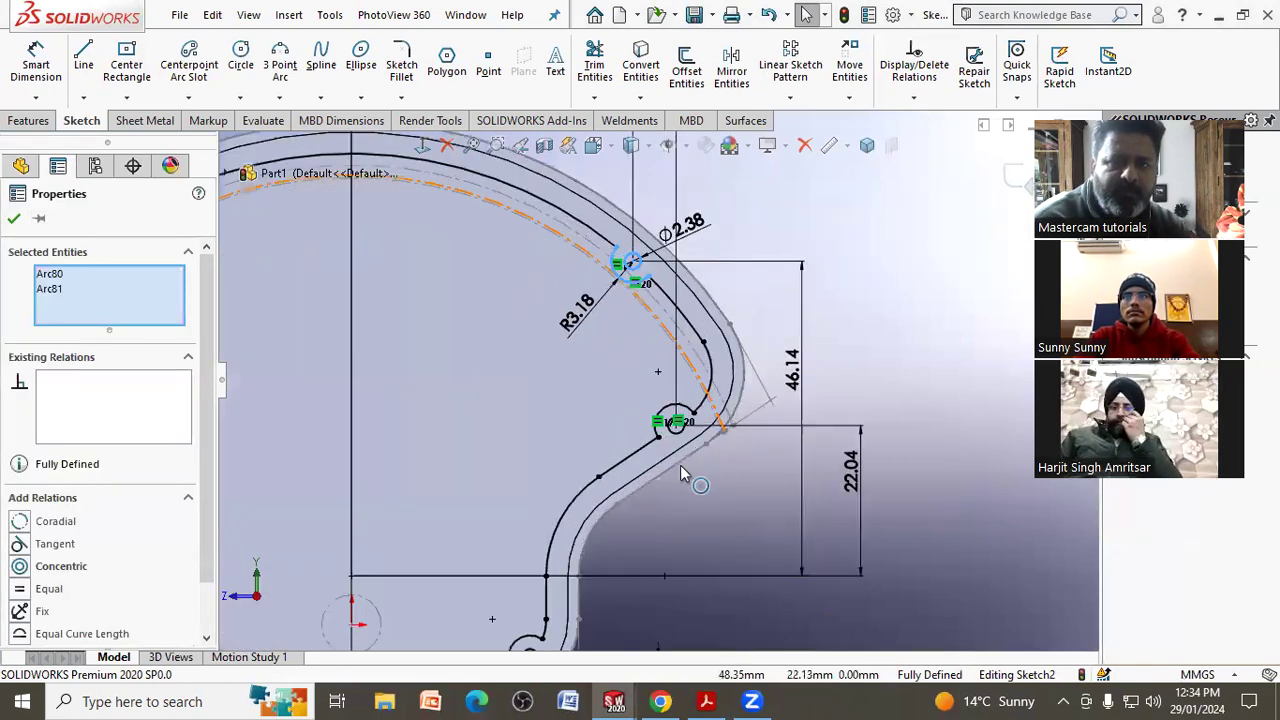
pyautogui.scroll(-3, 680, 474)
pyautogui.keyDown('ctrl'); pyautogui.click(643, 408); pyautogui.keyUp('ctrl')
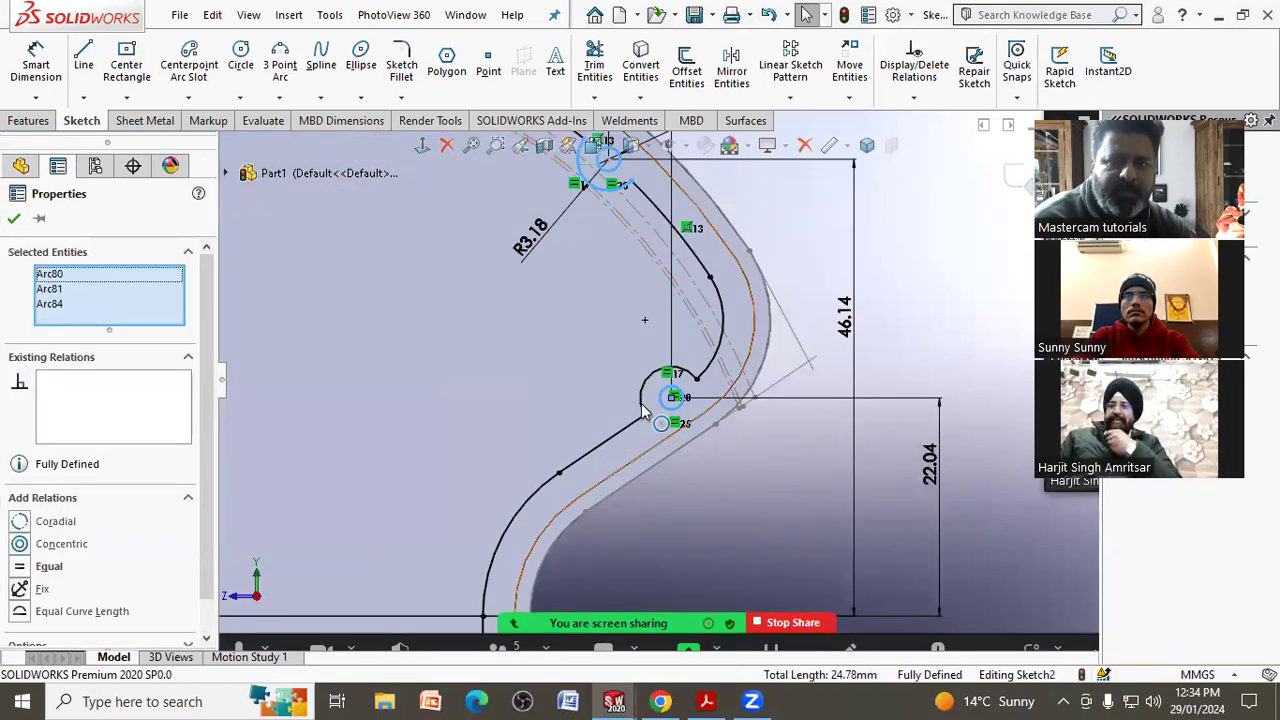
pyautogui.keyDown('ctrl'); pyautogui.click(642, 411); pyautogui.keyUp('ctrl')
pyautogui.scroll(3, 656, 382)
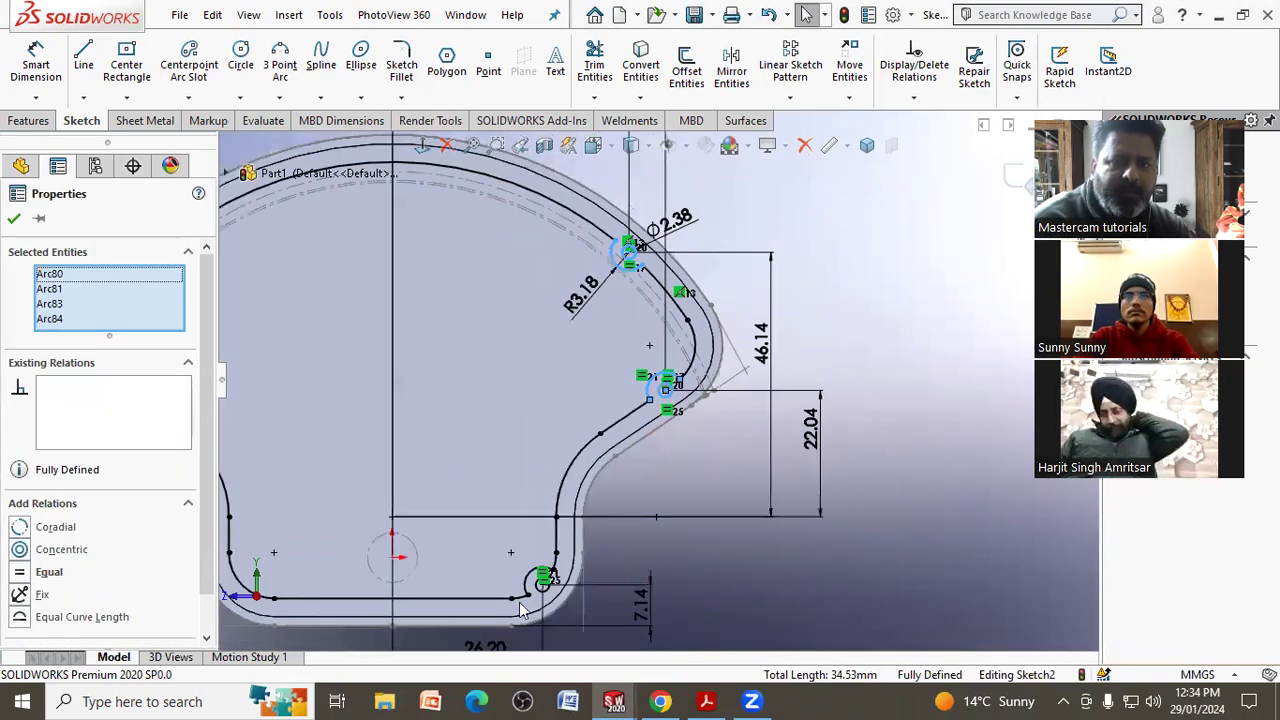
pyautogui.scroll(-3, 614, 541)
pyautogui.keyDown('ctrl'); pyautogui.click(586, 529); pyautogui.keyUp('ctrl')
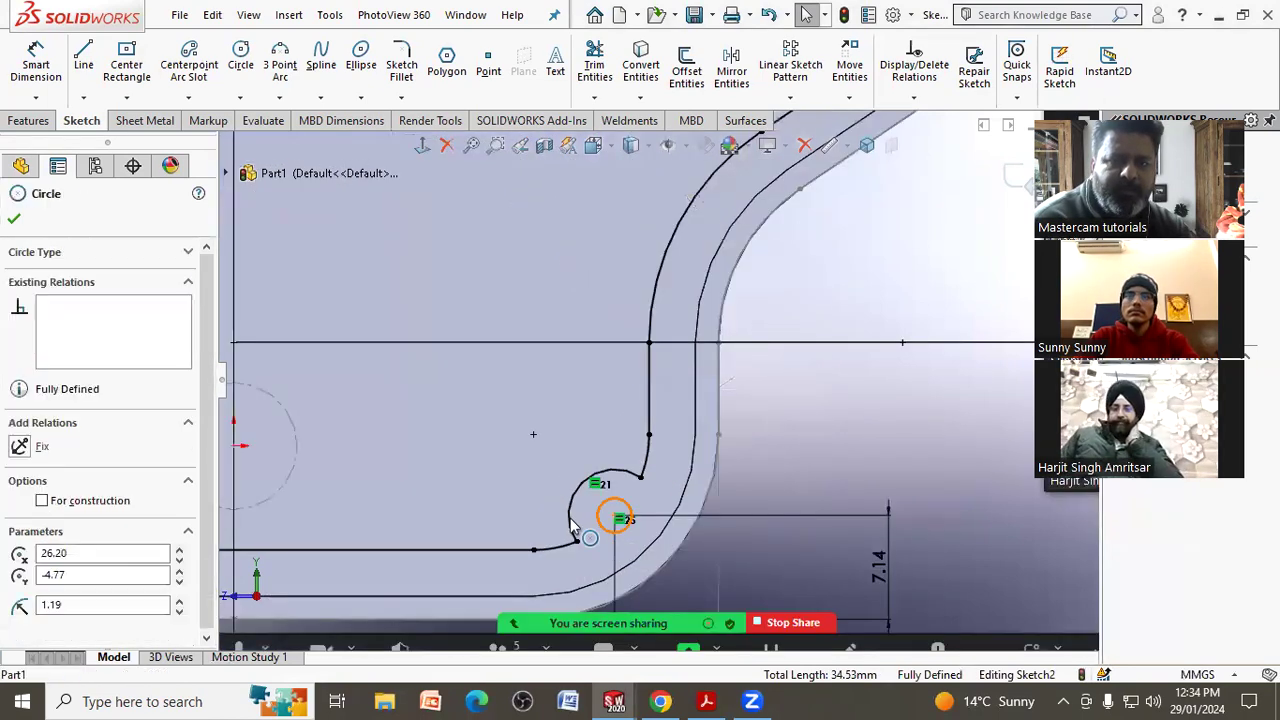
pyautogui.click(571, 528)
pyautogui.keyDown('ctrl'); pyautogui.click(571, 528); pyautogui.keyUp('ctrl')
pyautogui.scroll(2, 613, 519)
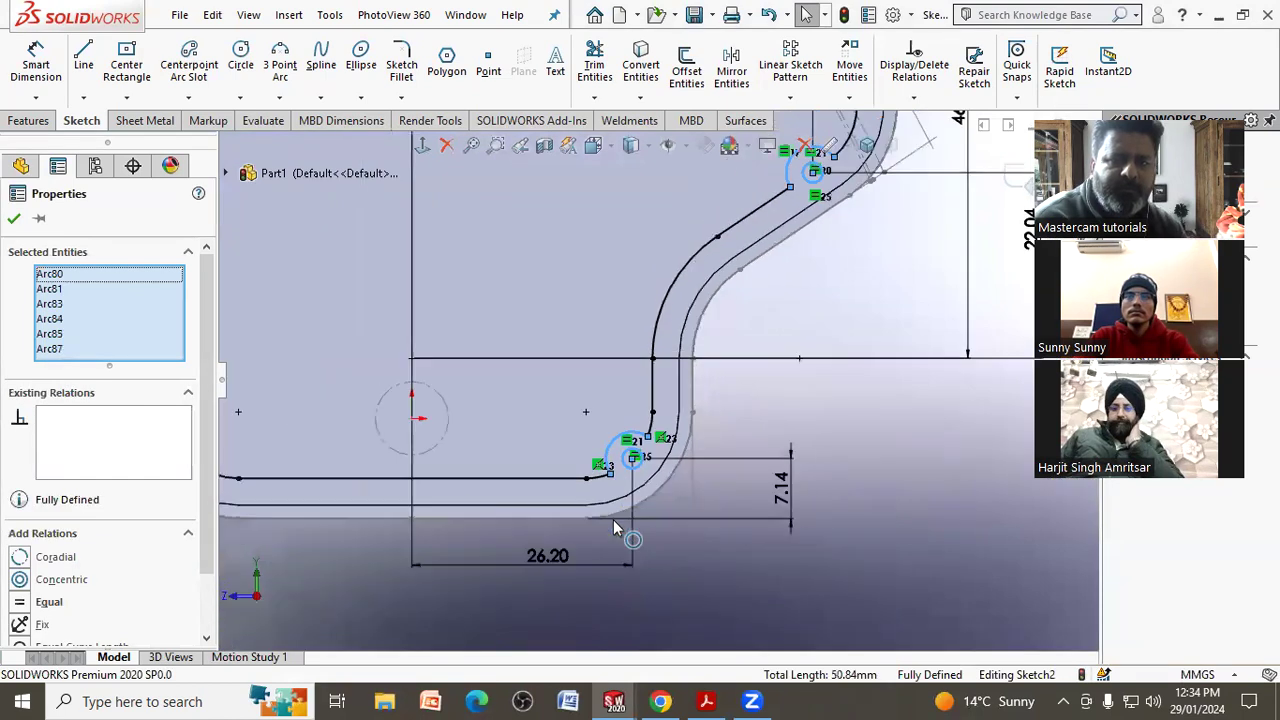
pyautogui.scroll(3, 613, 519)
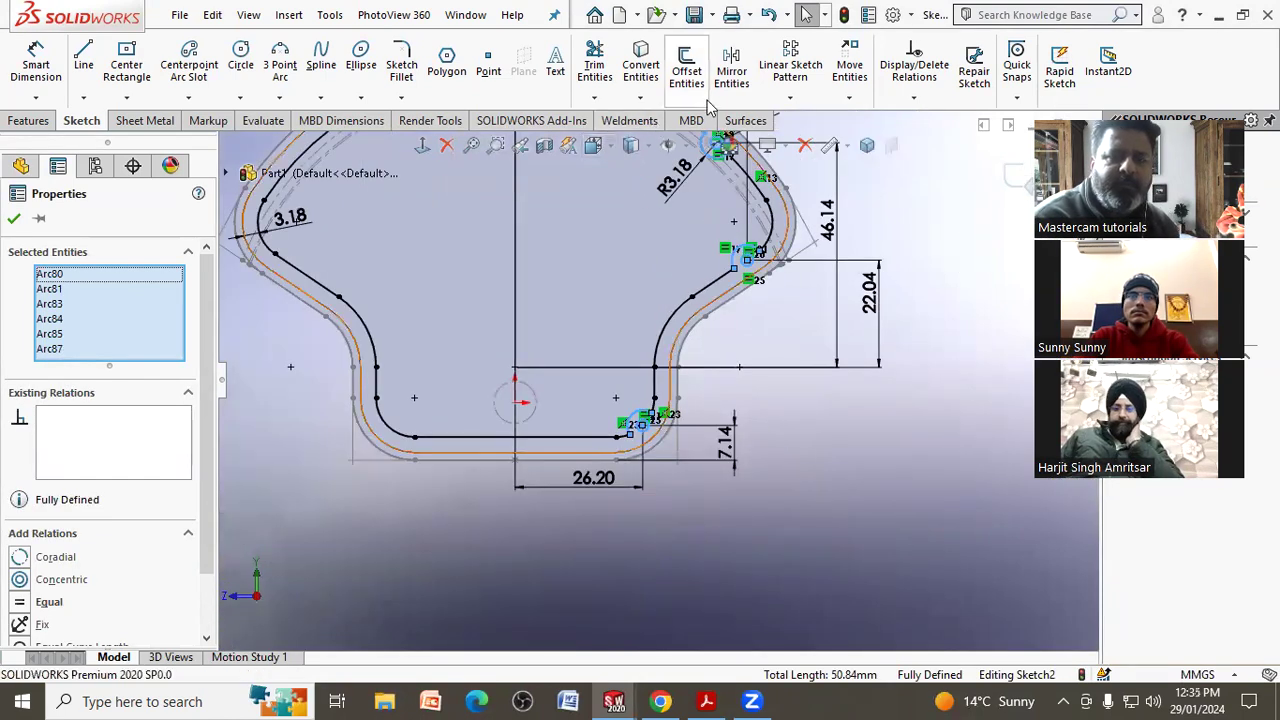
pyautogui.click(731, 88)
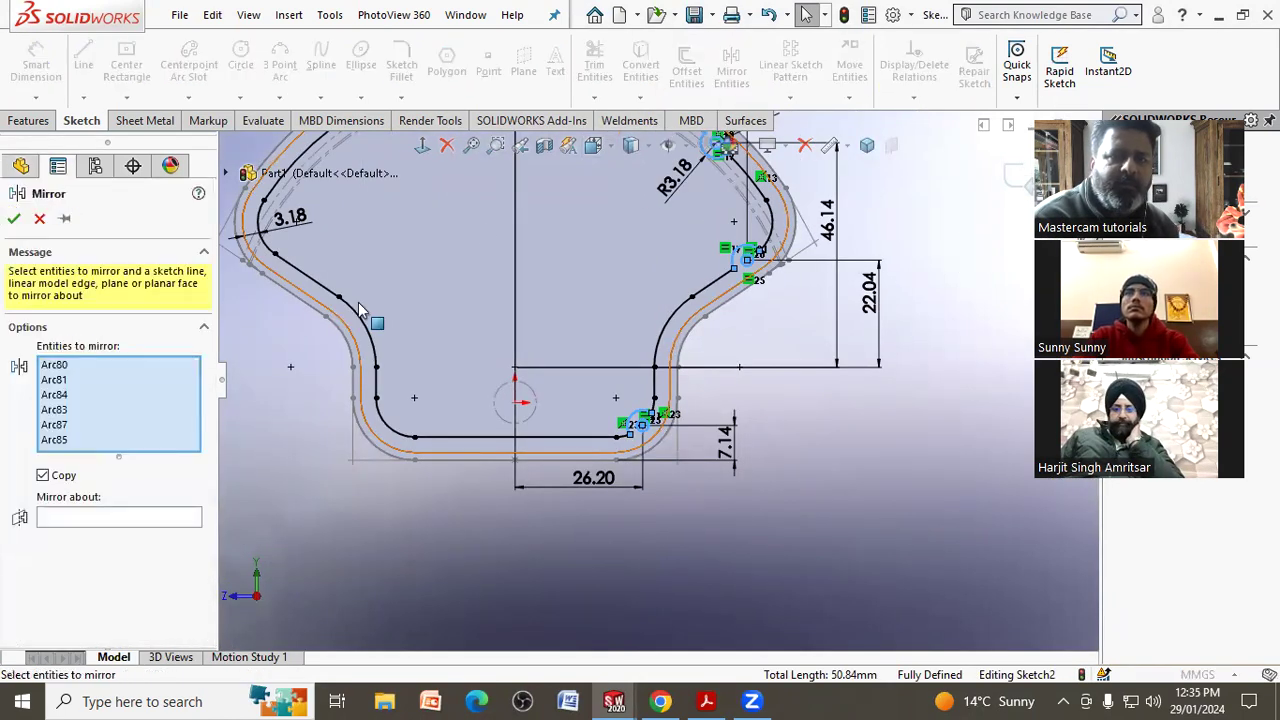
pyautogui.click(112, 517)
pyautogui.scroll(-3, 380, 460)
pyautogui.scroll(-2, 505, 430)
pyautogui.scroll(-2, 665, 399)
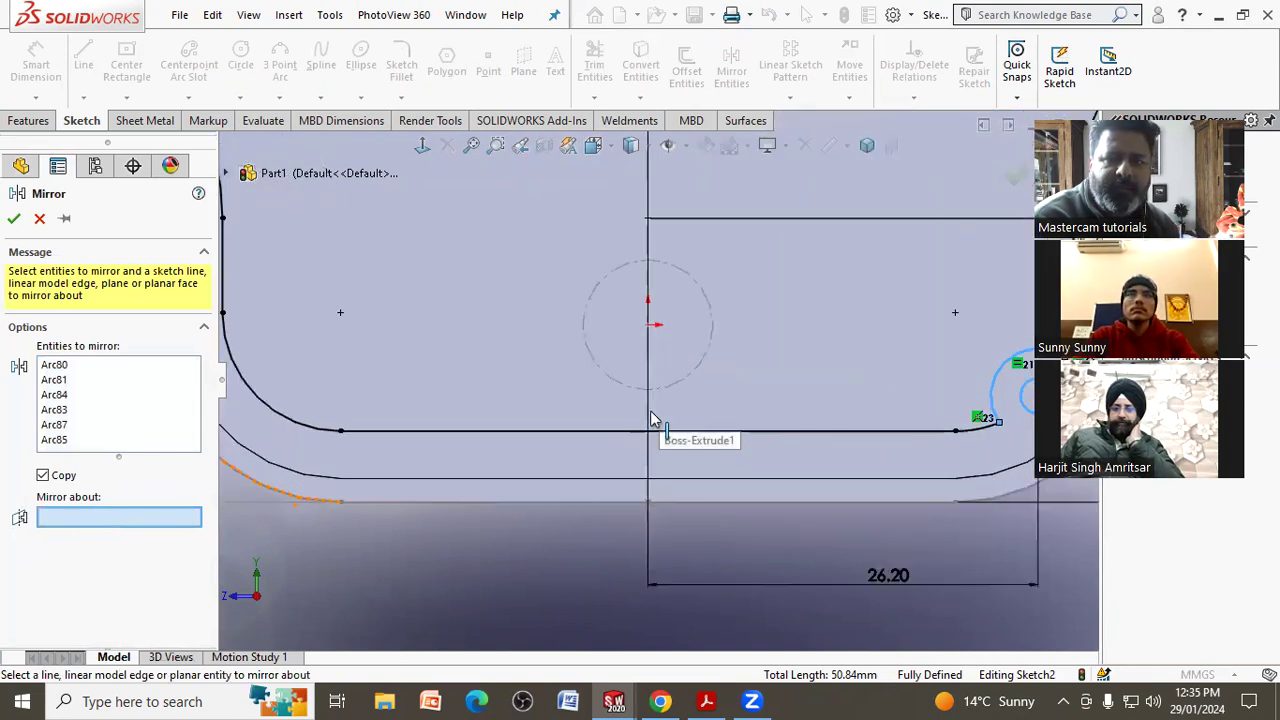
pyautogui.moveTo(660, 425)
pyautogui.mouseDown(button='middle')
pyautogui.moveTo(636, 410)
pyautogui.moveTo(669, 437)
pyautogui.mouseUp(button='middle')
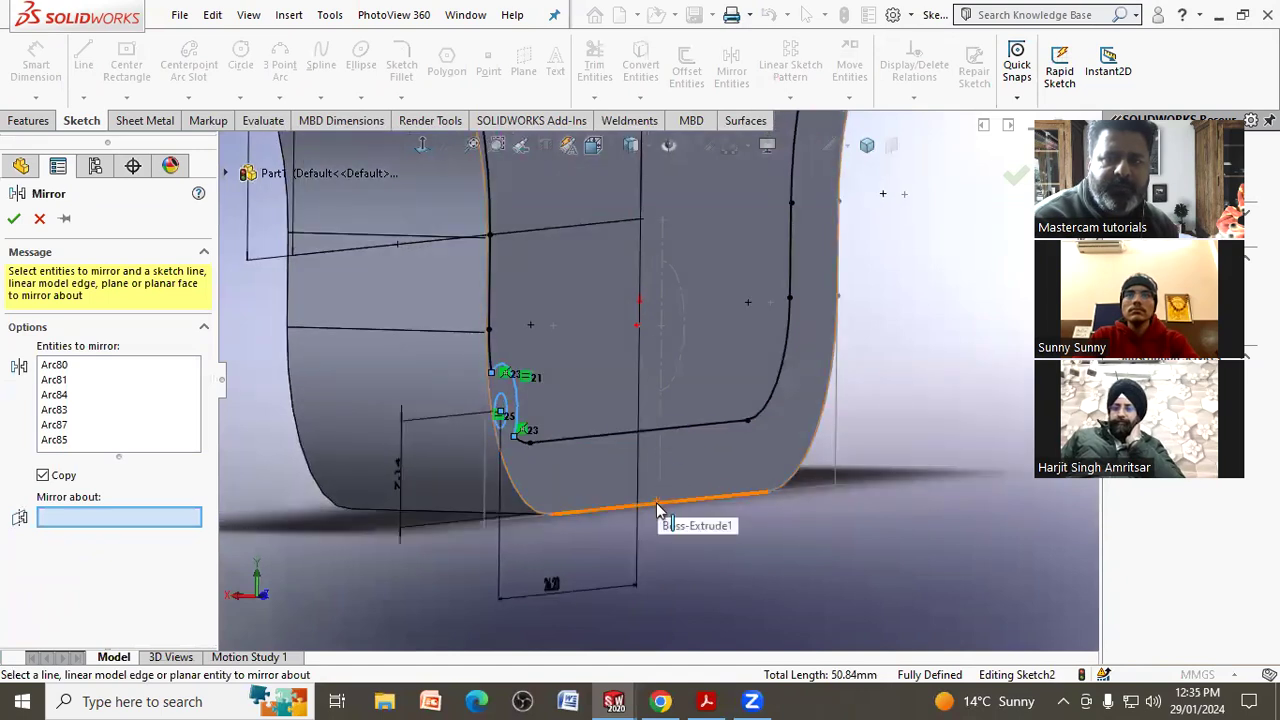
pyautogui.click(39, 219)
# Inspect the vertical centreline, orbiting the view away and back toward front.
pyautogui.click(662, 411)
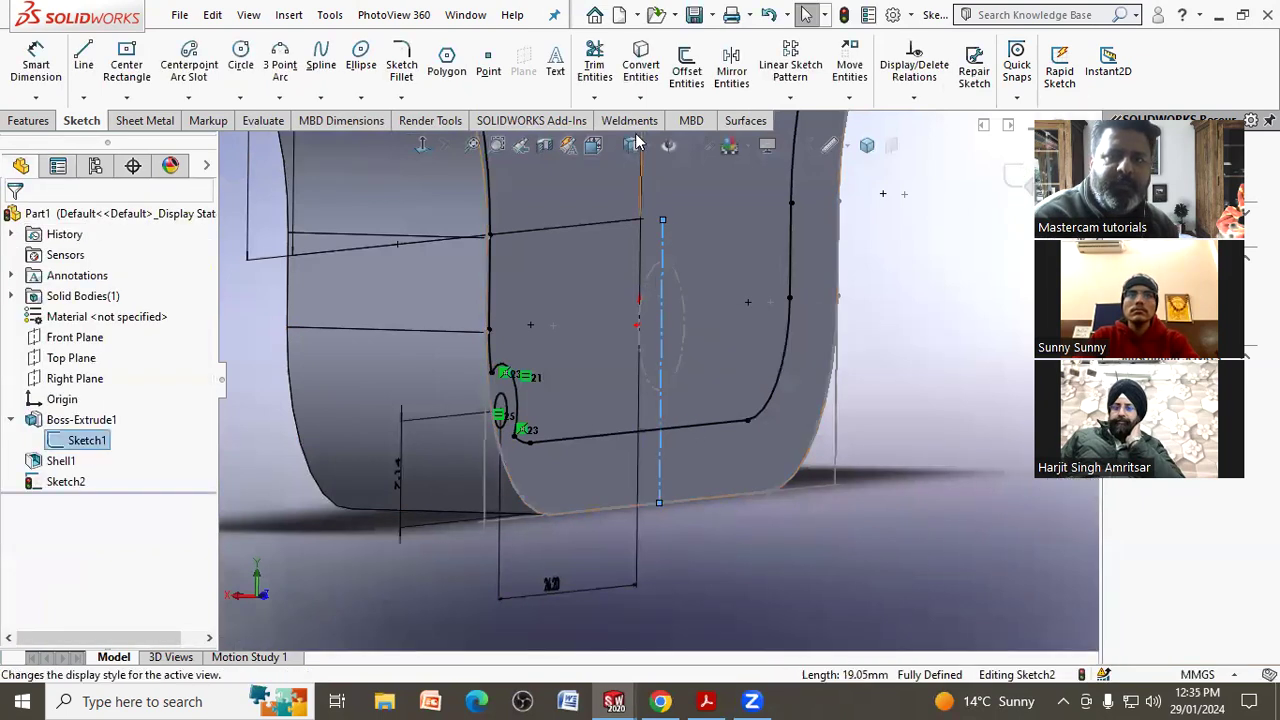
pyautogui.press('Escape')
pyautogui.click(660, 370)
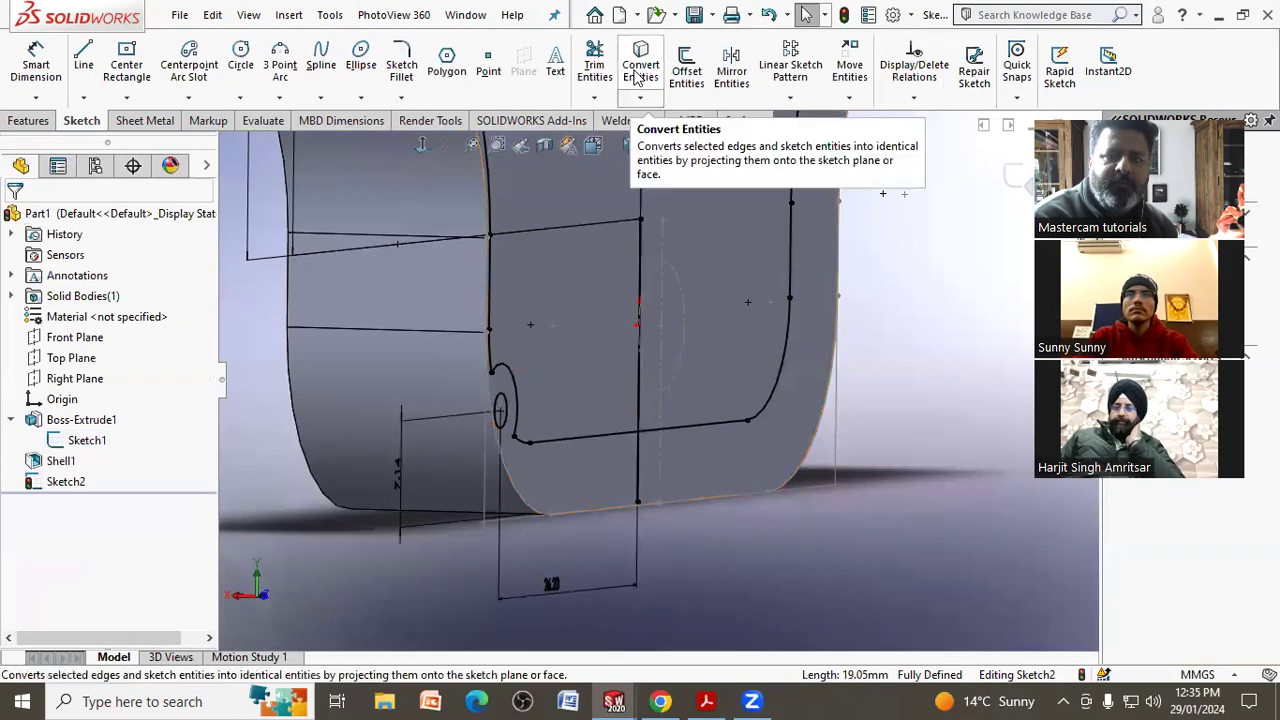
pyautogui.moveTo(667, 360); pyautogui.dragTo(717, 392, button='middle')
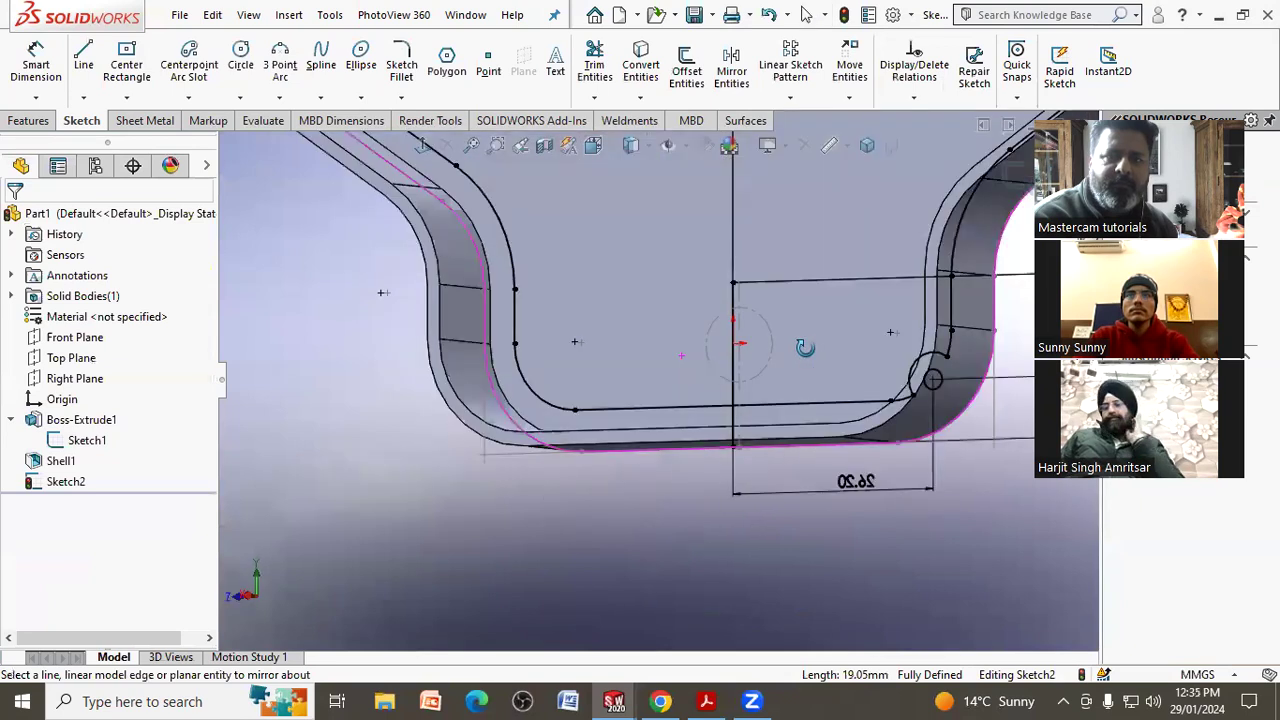
pyautogui.click(721, 393)
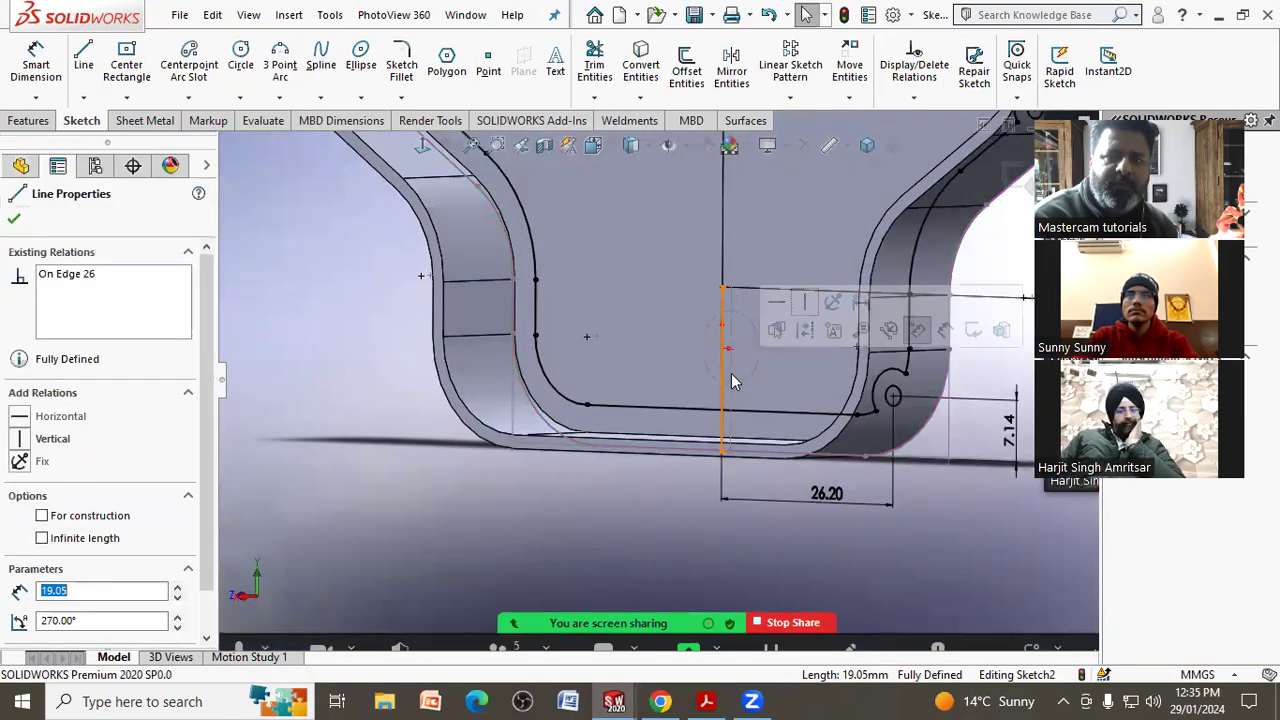
pyautogui.click(731, 534)
pyautogui.moveTo(731, 534); pyautogui.dragTo(658, 534, button='middle')
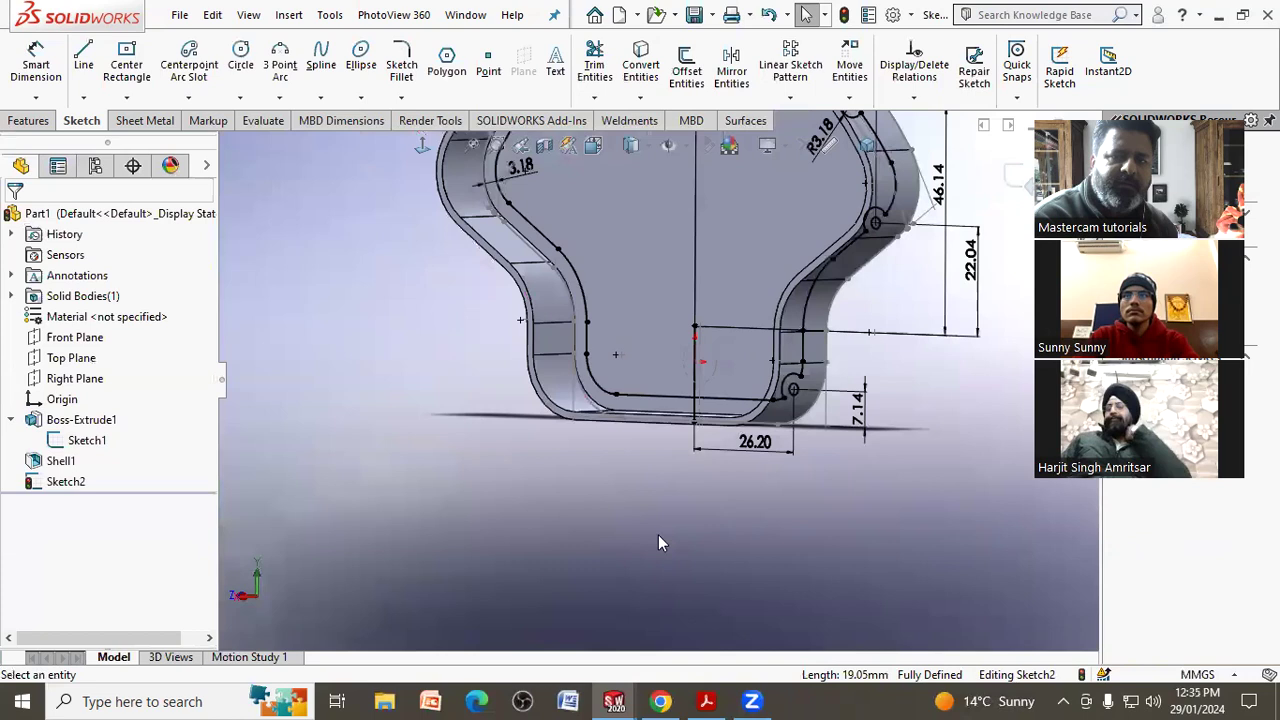
pyautogui.scroll(-2, 790, 400)
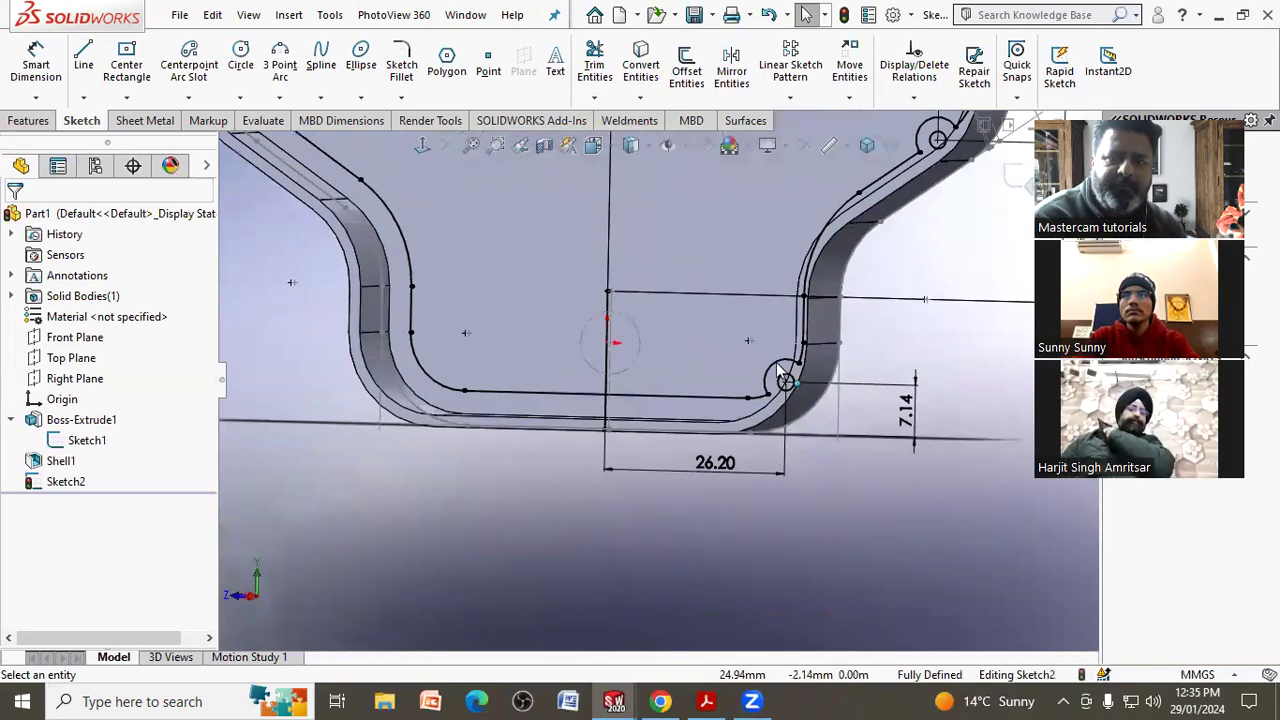
# Select the six right-side corner arcs and hole circles (Arc80, 81, 83, 84, 85, 87).
pyautogui.click(786, 385)
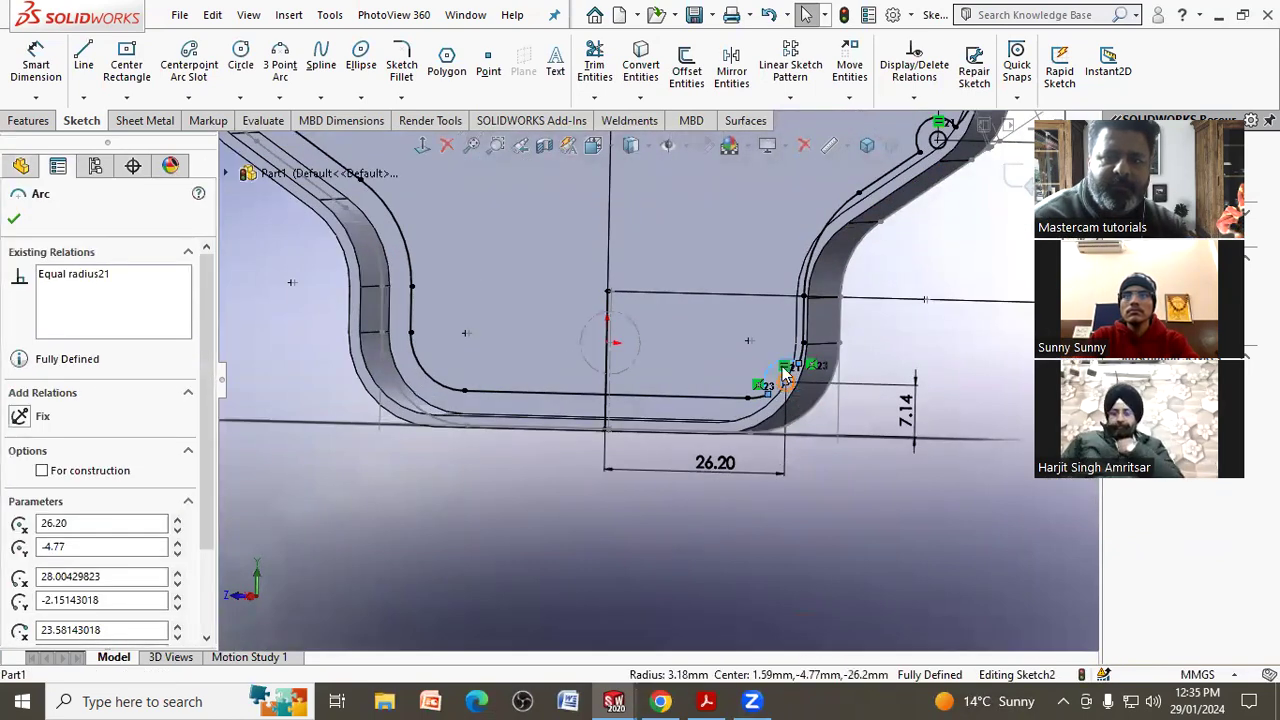
pyautogui.scroll(-2, 740, 395)
pyautogui.scroll(-1, 740, 395)
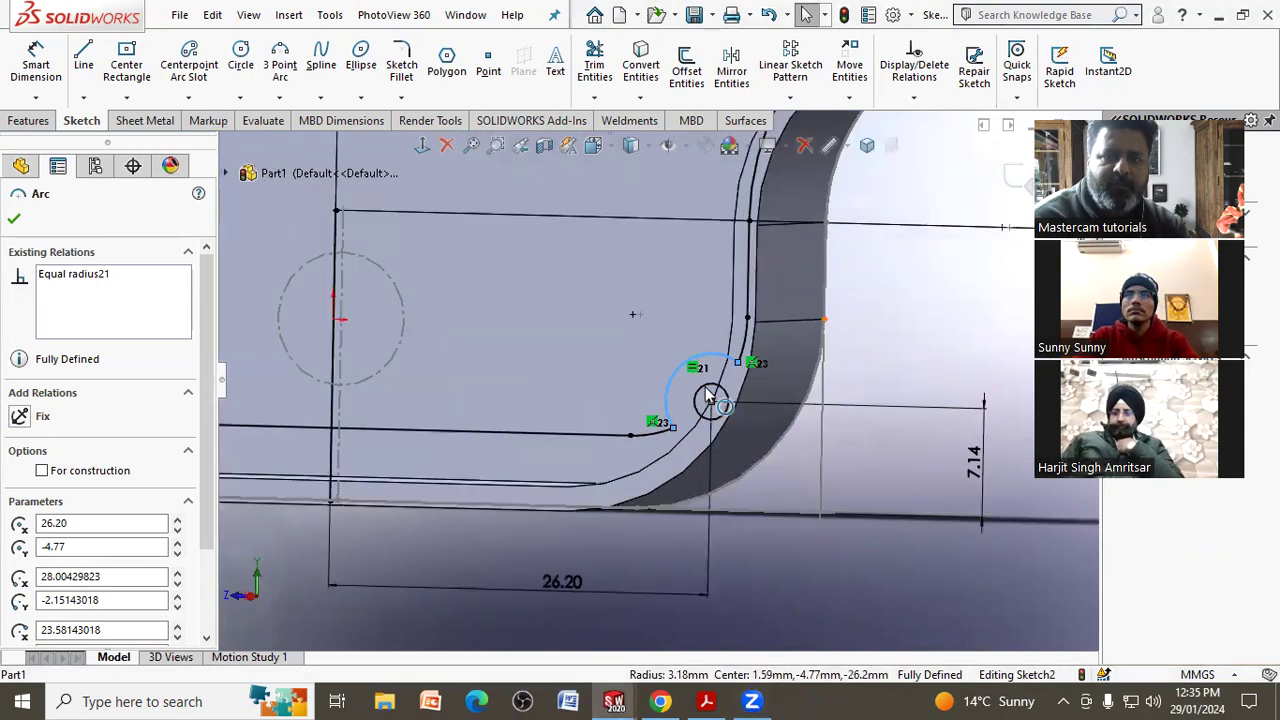
pyautogui.click(686, 410)
pyautogui.keyDown('ctrl'); pyautogui.click(686, 410); pyautogui.keyUp('ctrl')
pyautogui.scroll(2, 684, 400)
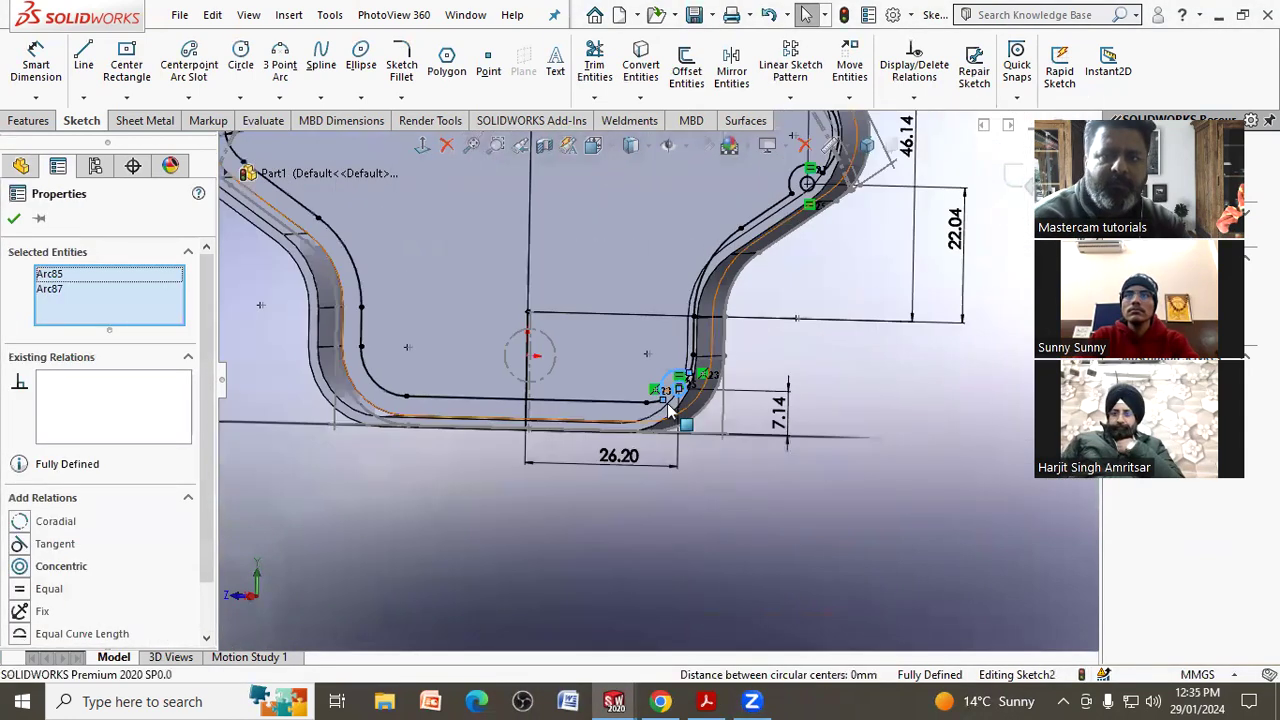
pyautogui.scroll(2, 682, 392)
pyautogui.scroll(2, 679, 383)
pyautogui.scroll(-1, 679, 383)
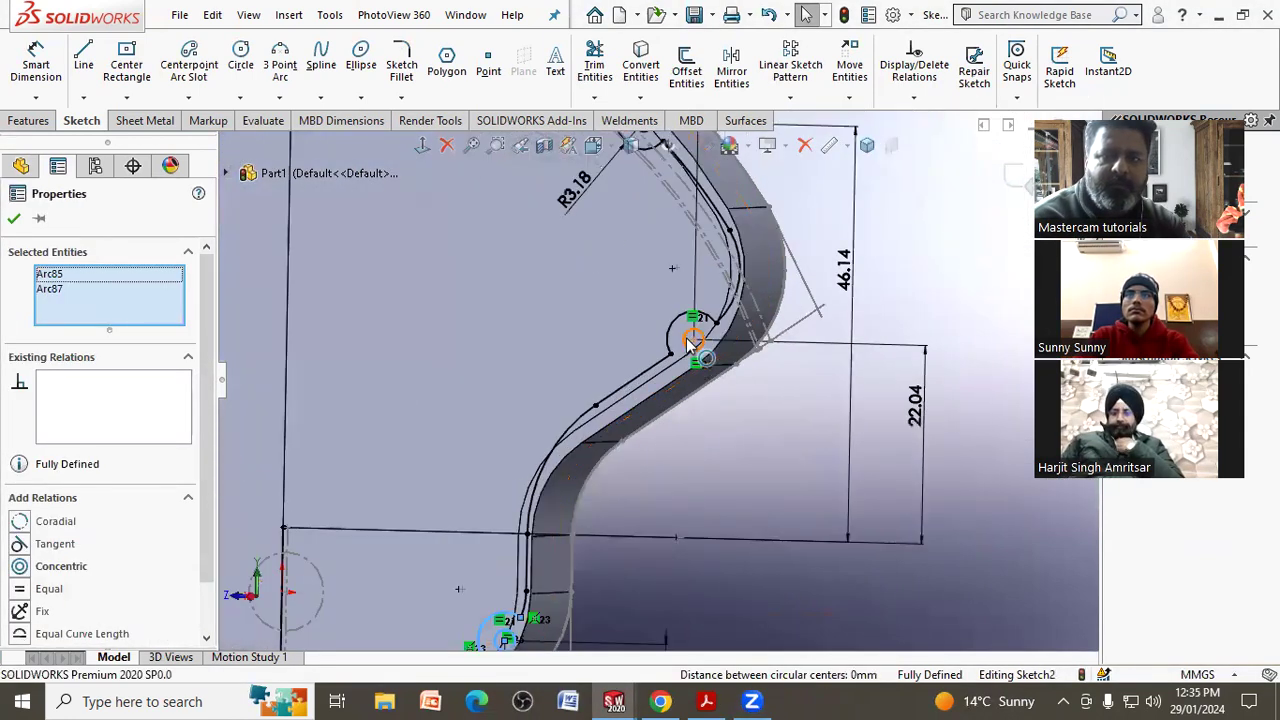
pyautogui.click(675, 340)
pyautogui.keyDown('ctrl'); pyautogui.click(675, 338); pyautogui.keyUp('ctrl')
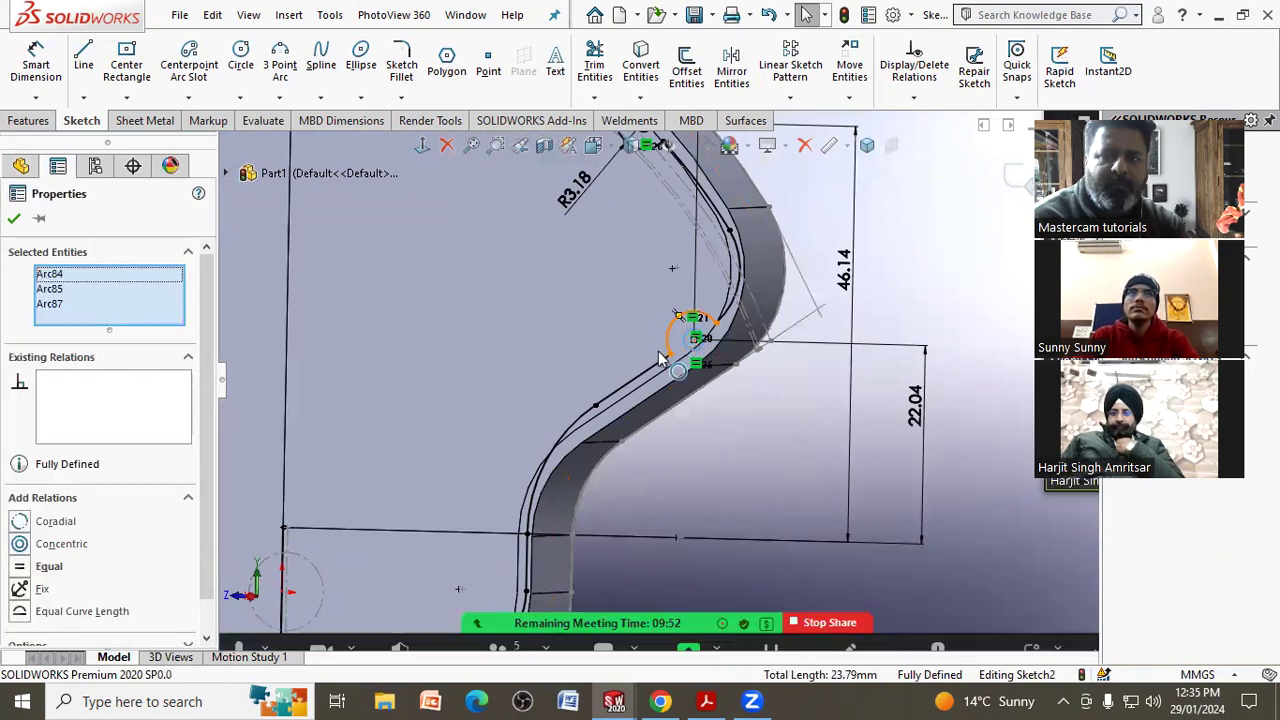
pyautogui.keyDown('ctrl'); pyautogui.click(677, 334); pyautogui.keyUp('ctrl')
pyautogui.scroll(2, 677, 334)
pyautogui.scroll(1, 645, 260)
pyautogui.scroll(1, 645, 262)
pyautogui.scroll(-2, 663, 335)
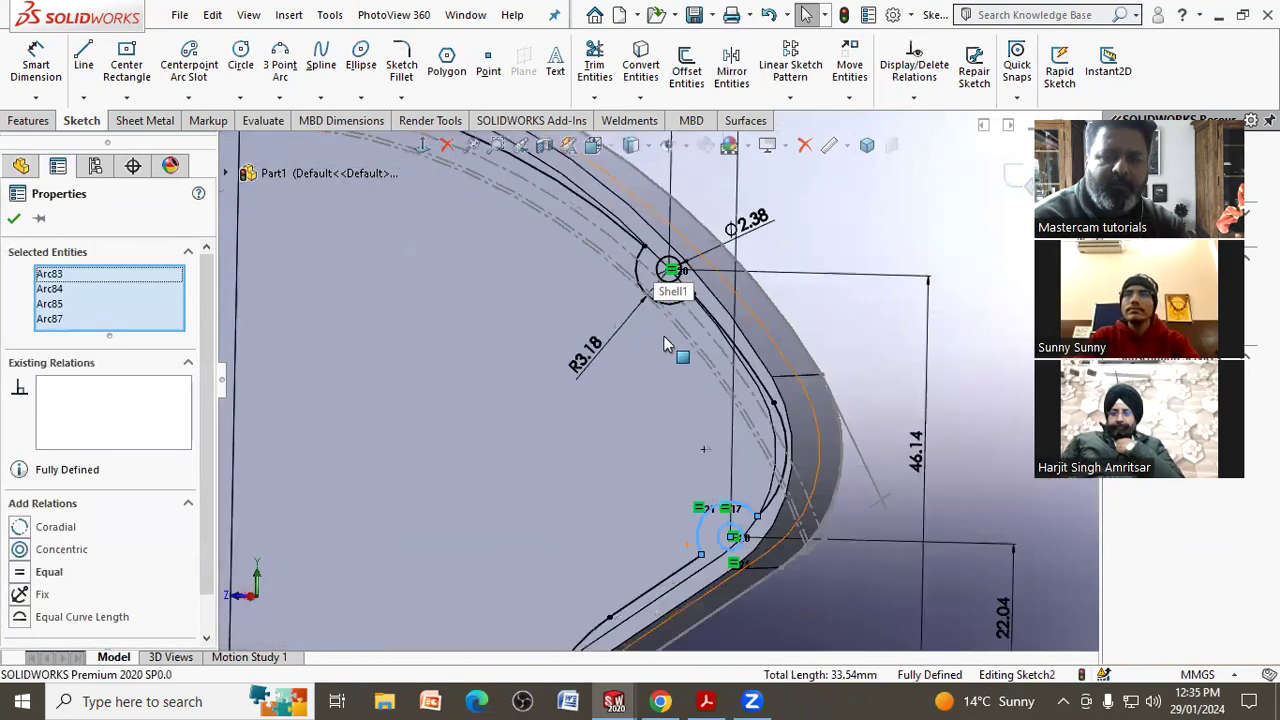
pyautogui.scroll(-1, 667, 337)
pyautogui.scroll(-1, 669, 337)
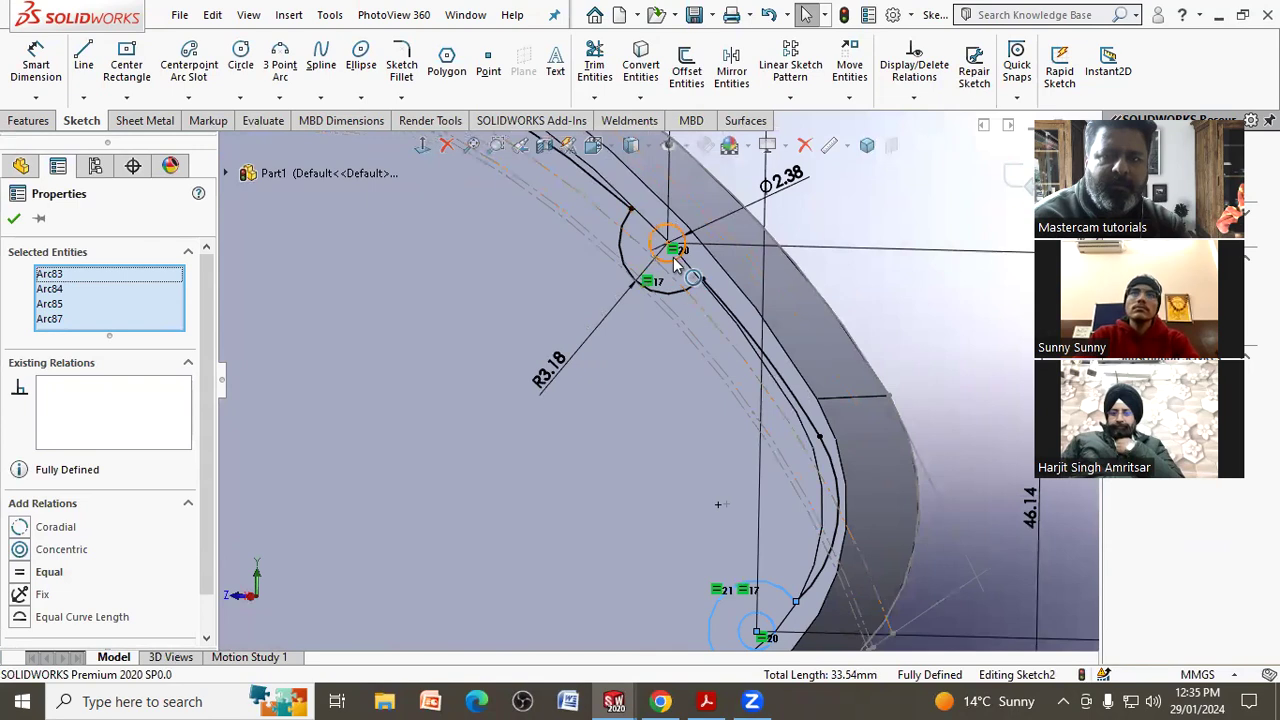
pyautogui.click(670, 256)
pyautogui.keyDown('ctrl'); pyautogui.click(677, 295); pyautogui.keyUp('ctrl')
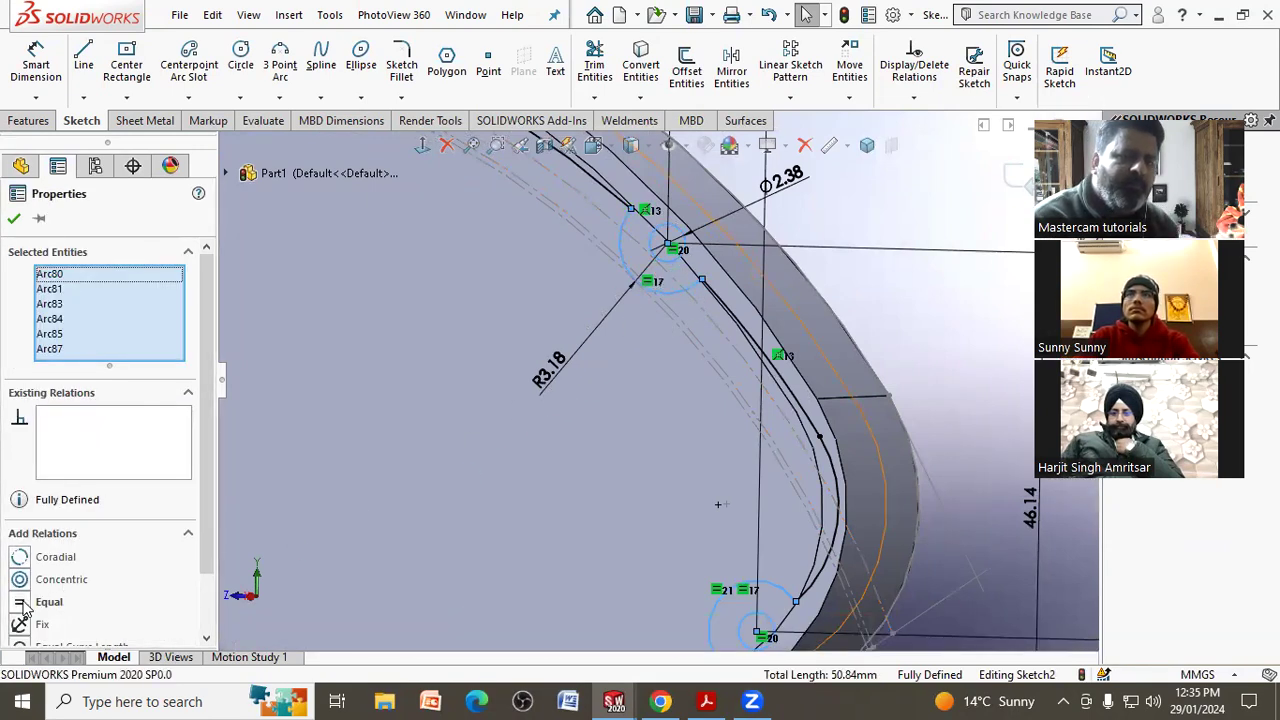
# Mirror the six selected arcs about centreline Line54.
pyautogui.click(731, 65)
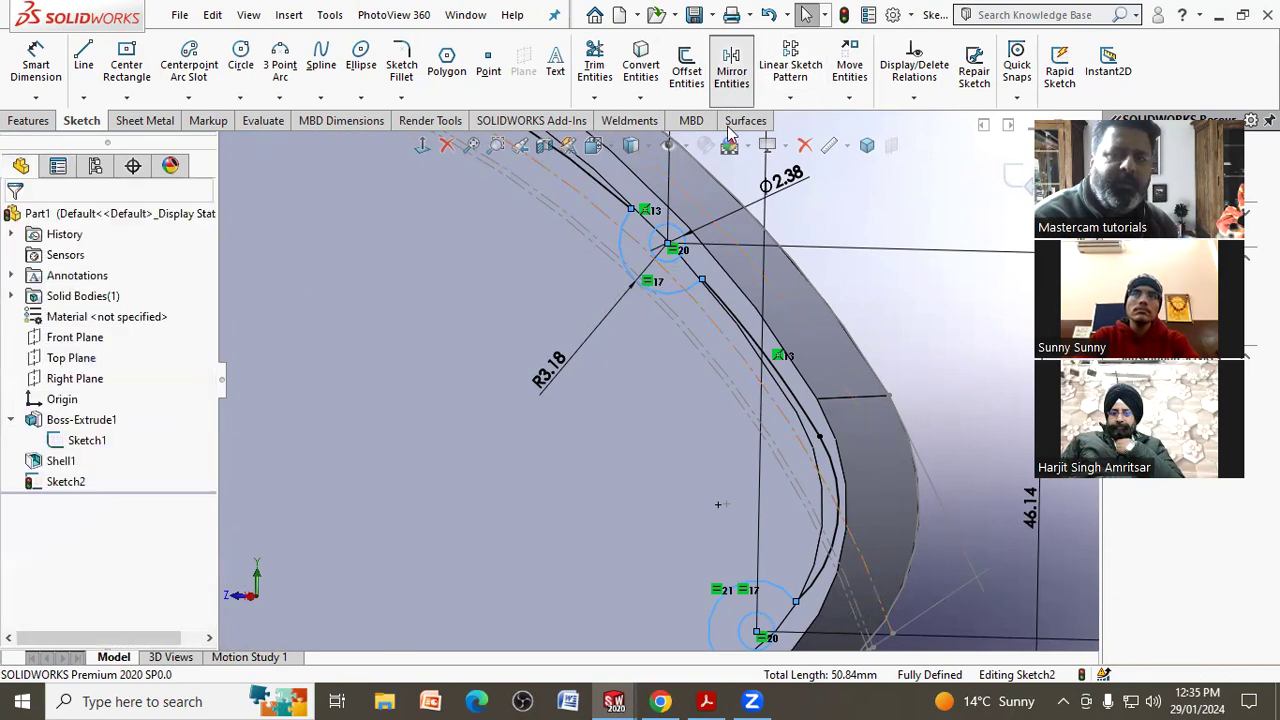
pyautogui.scroll(1, 670, 285)
pyautogui.scroll(2, 668, 283)
pyautogui.scroll(3, 670, 290)
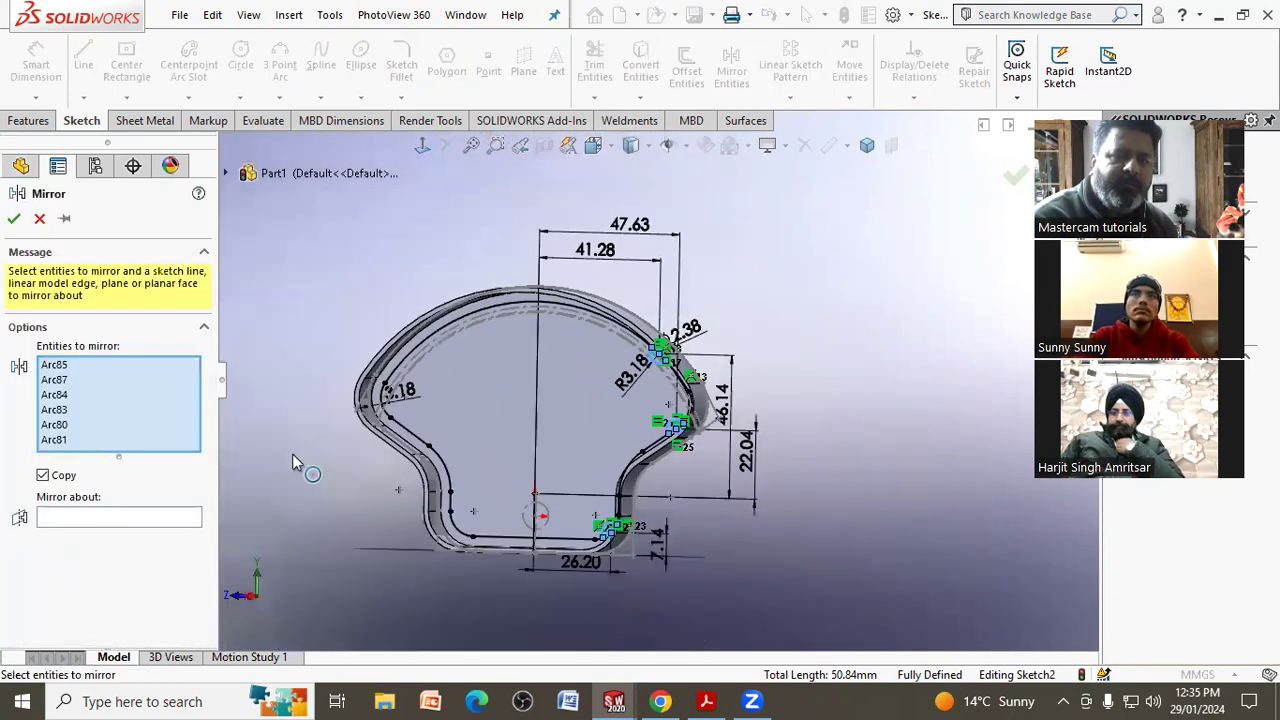
pyautogui.click(130, 518)
pyautogui.click(532, 514)
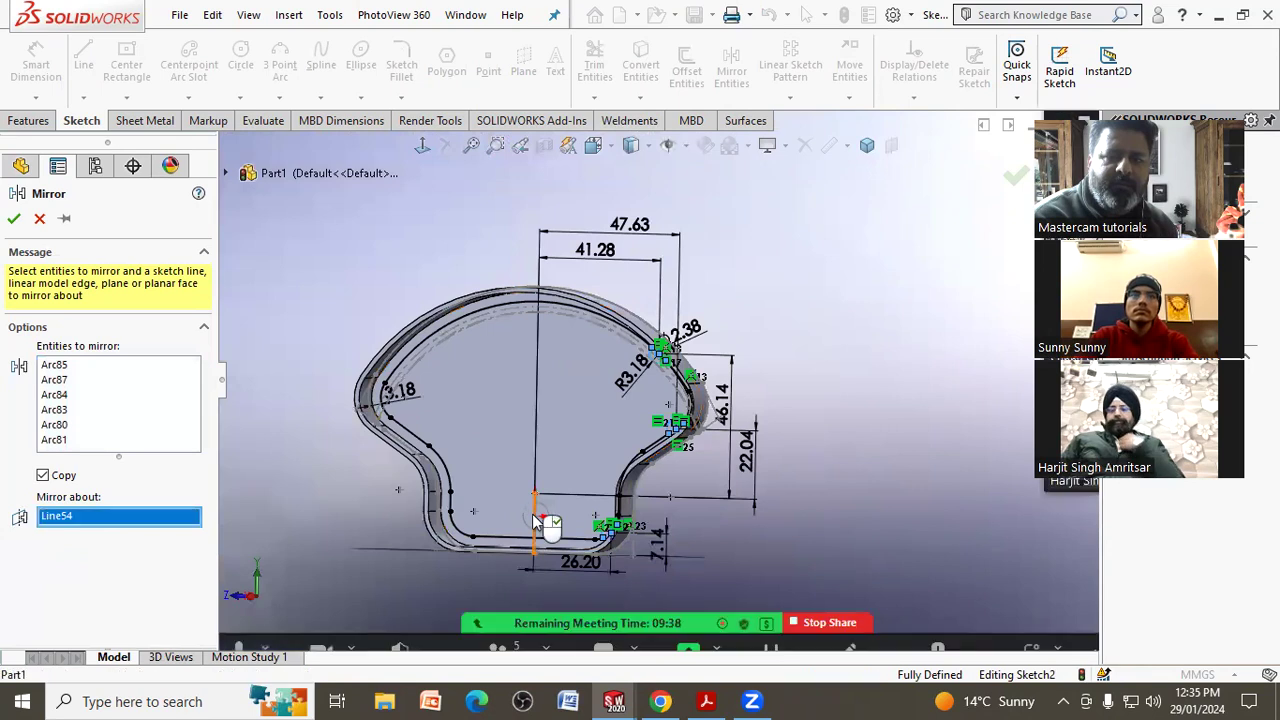
pyautogui.click(14, 218)
pyautogui.scroll(-3, 349, 338)
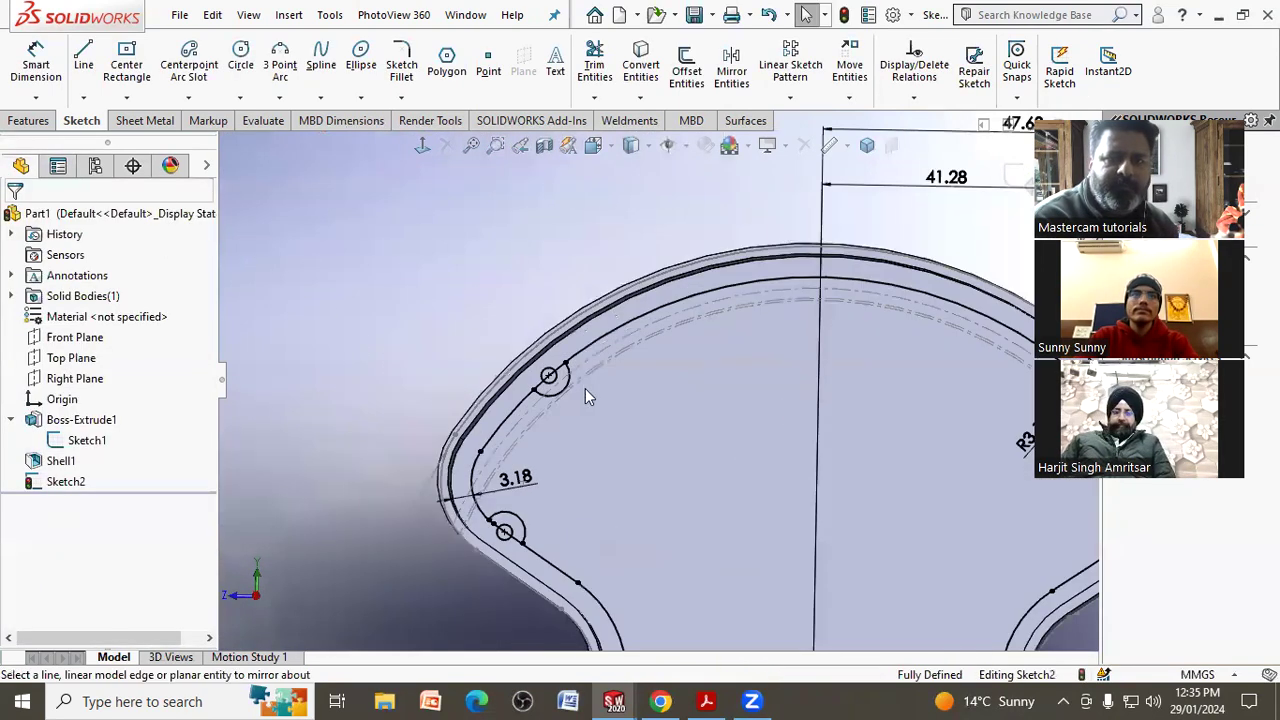
pyautogui.scroll(-3, 586, 391)
# Trim the five stray line pieces inside and beside the mirrored left-side circles.
pyautogui.click(595, 66)
pyautogui.scroll(-2, 531, 391)
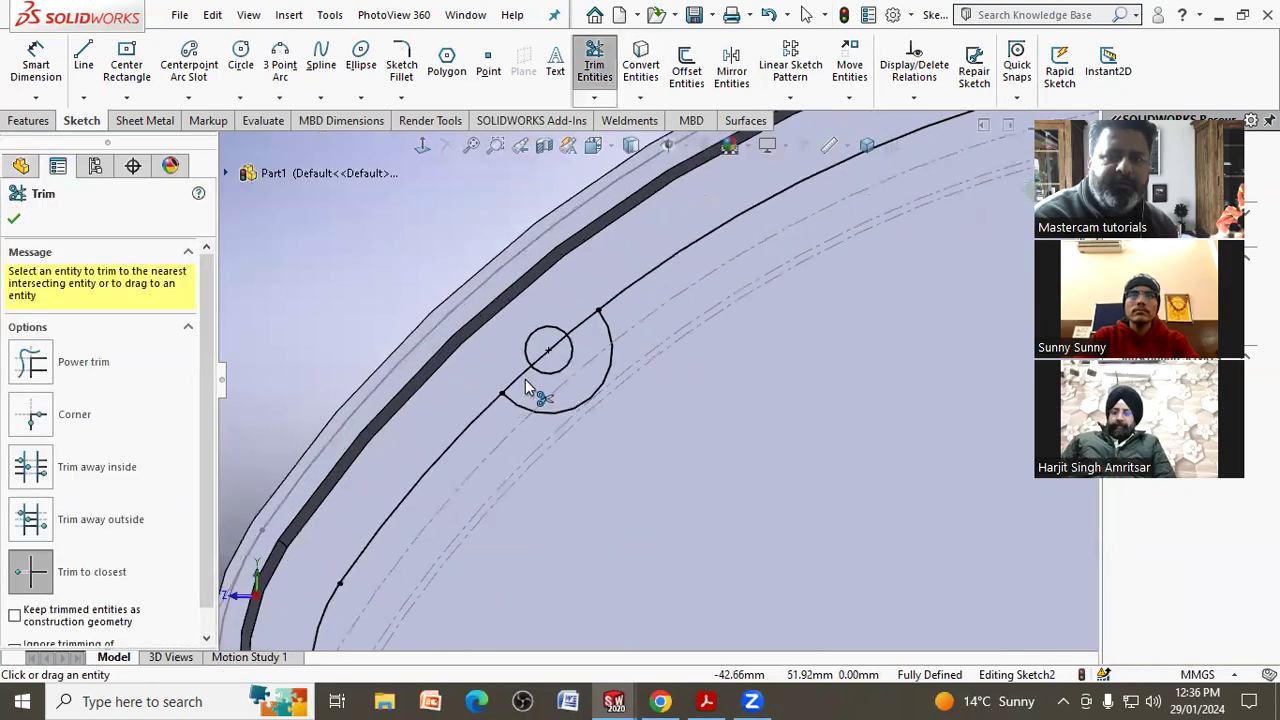
pyautogui.scroll(-2, 531, 385)
pyautogui.click(556, 360)
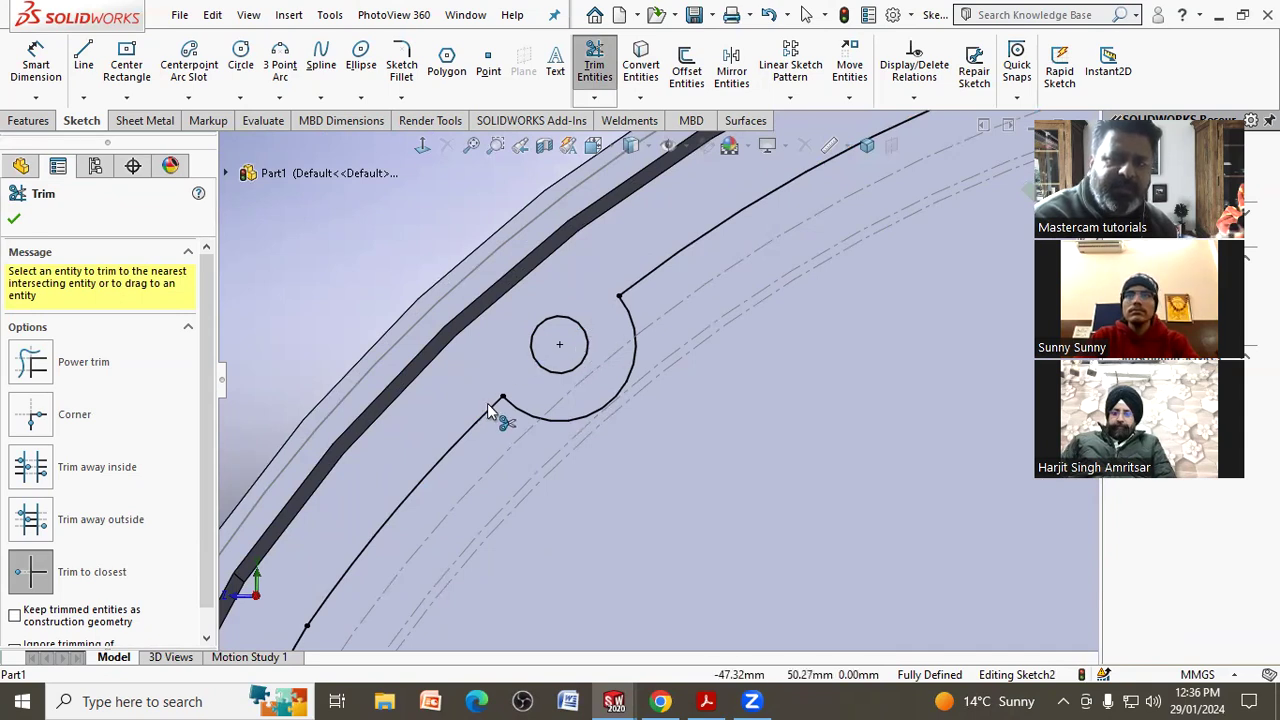
pyautogui.scroll(3, 489, 410)
pyautogui.scroll(-3, 585, 560)
pyautogui.click(628, 462)
pyautogui.click(595, 430)
pyautogui.click(545, 402)
pyautogui.scroll(2, 494, 374)
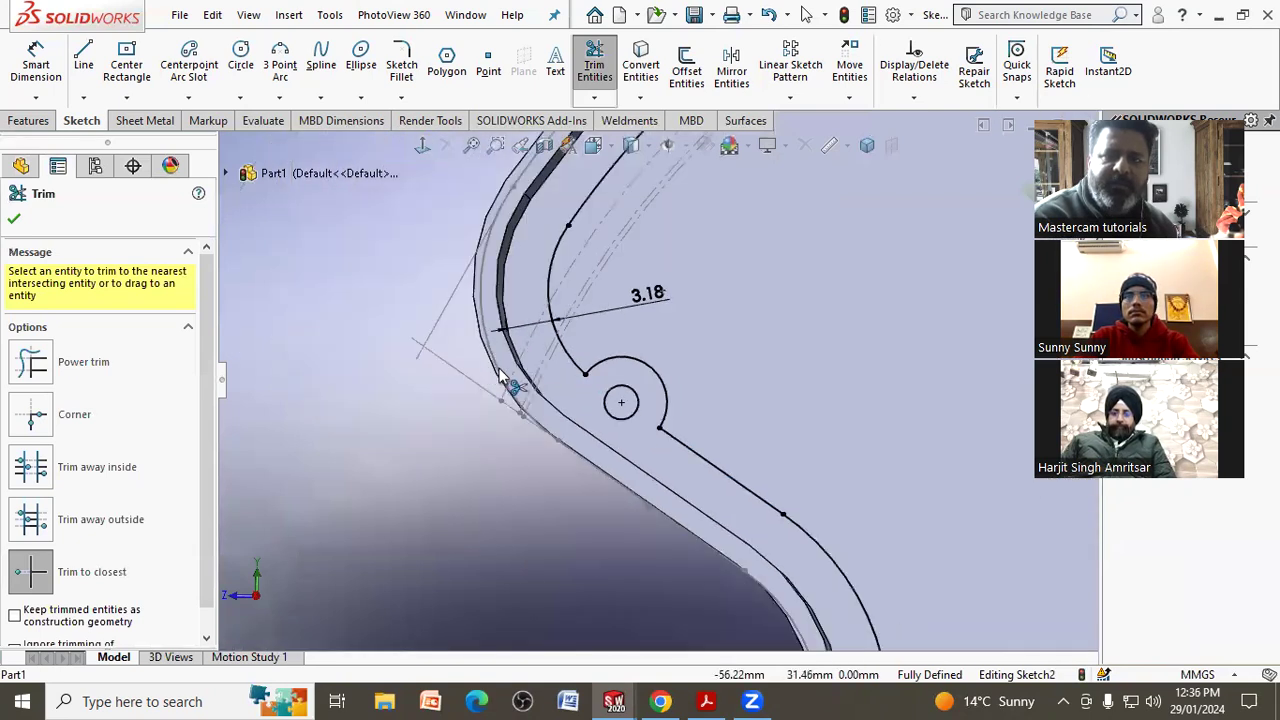
pyautogui.scroll(3, 600, 420)
pyautogui.scroll(-2, 660, 491)
pyautogui.scroll(-2, 718, 488)
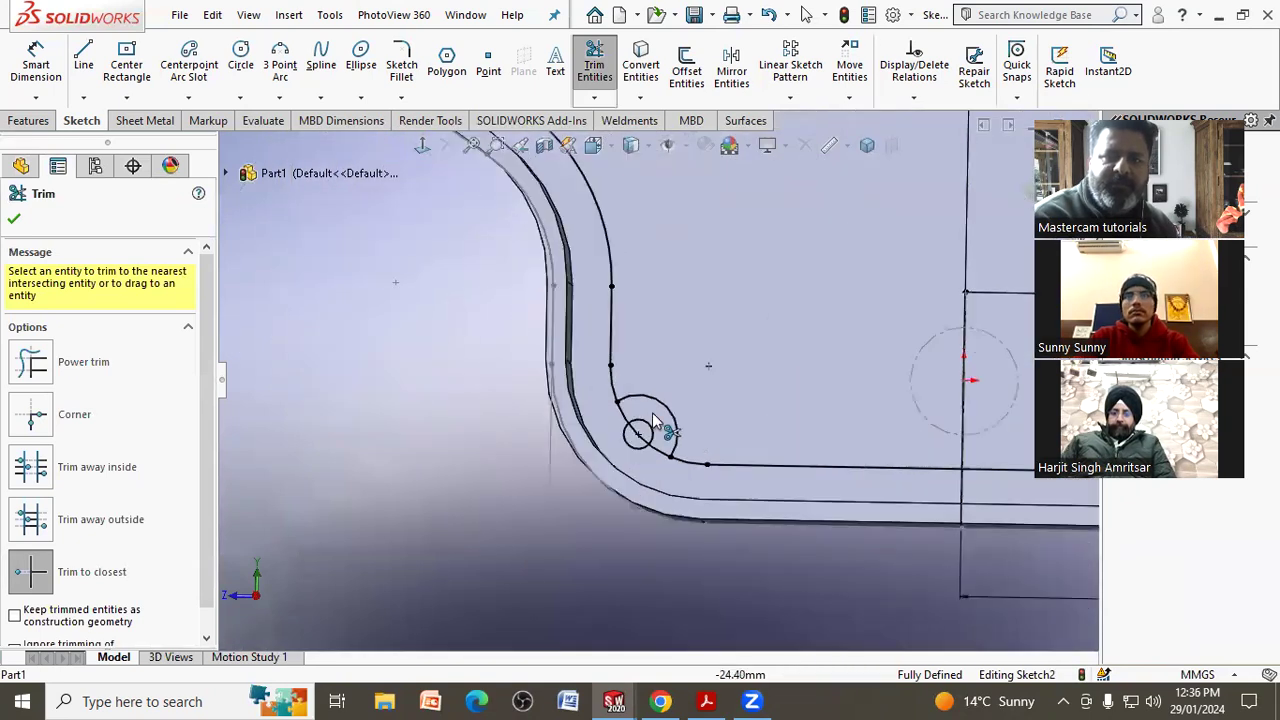
pyautogui.scroll(-2, 671, 430)
pyautogui.scroll(-1, 663, 463)
pyautogui.click(640, 474)
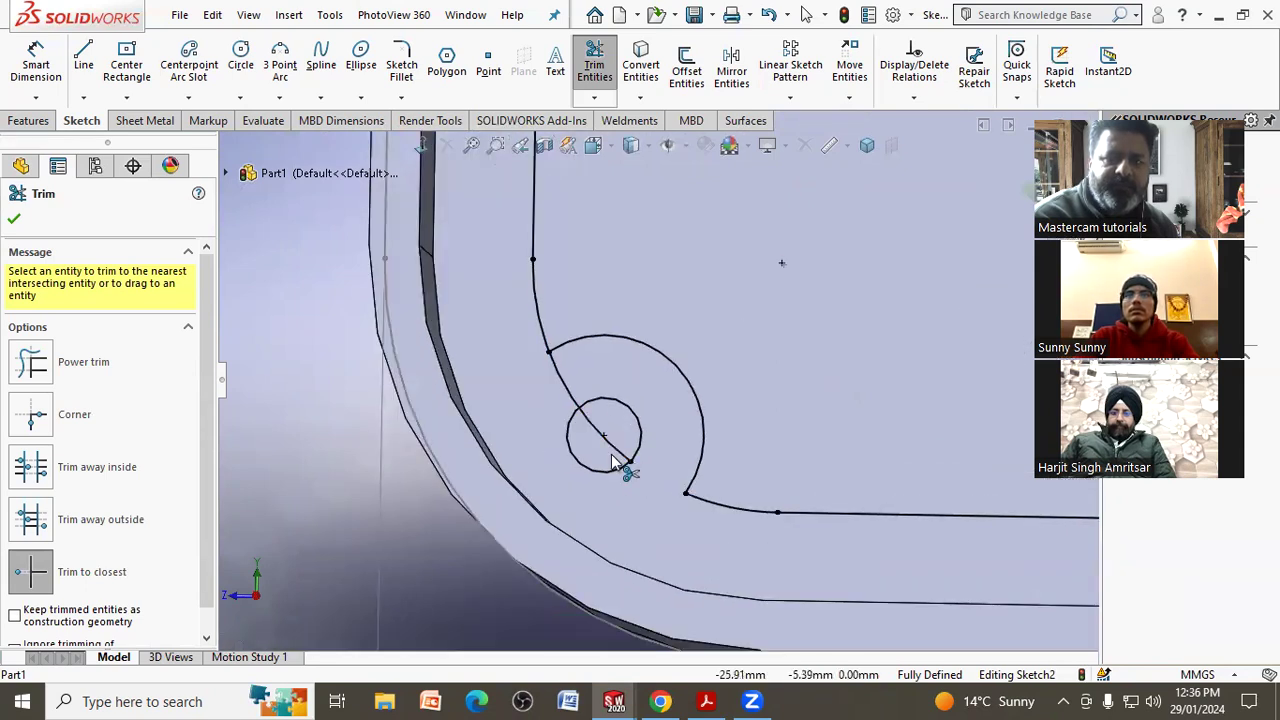
pyautogui.scroll(2, 519, 427)
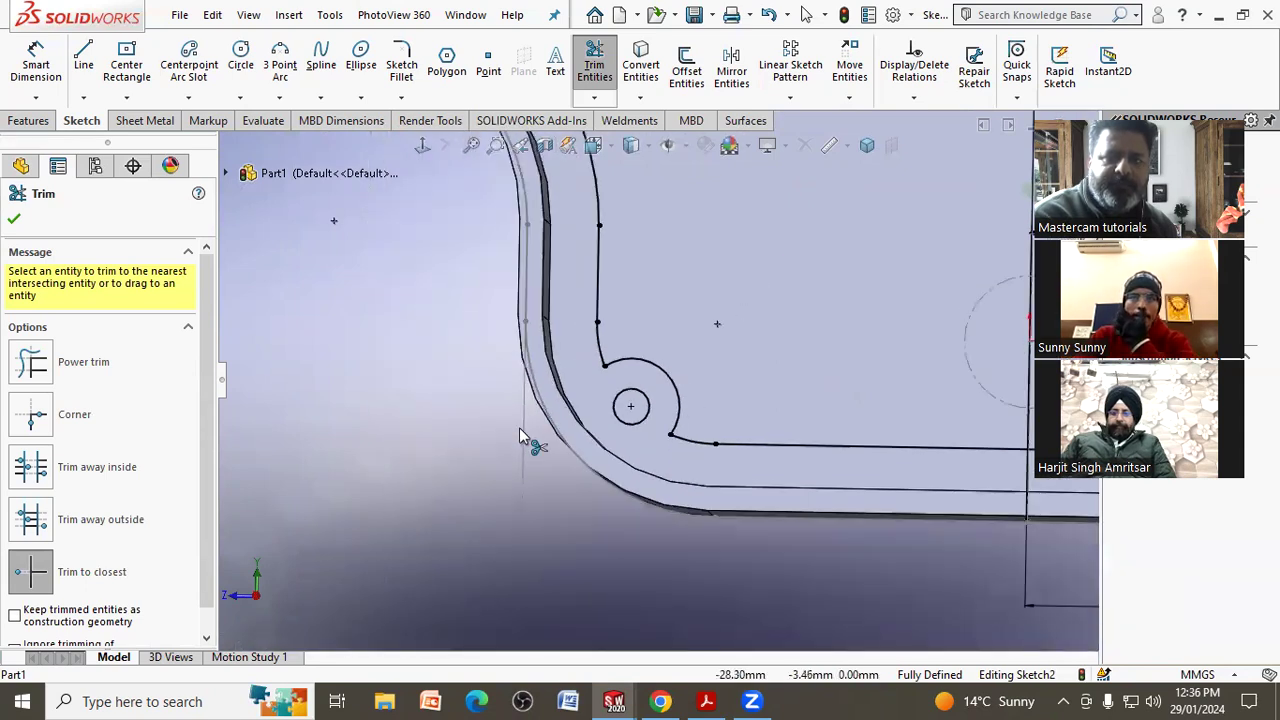
pyautogui.scroll(2, 508, 426)
pyautogui.scroll(2, 510, 426)
pyautogui.scroll(1, 712, 290)
# Finish trimming the sketch.
pyautogui.scroll(-2, 712, 290)
pyautogui.scroll(-2, 746, 274)
pyautogui.scroll(-2, 716, 353)
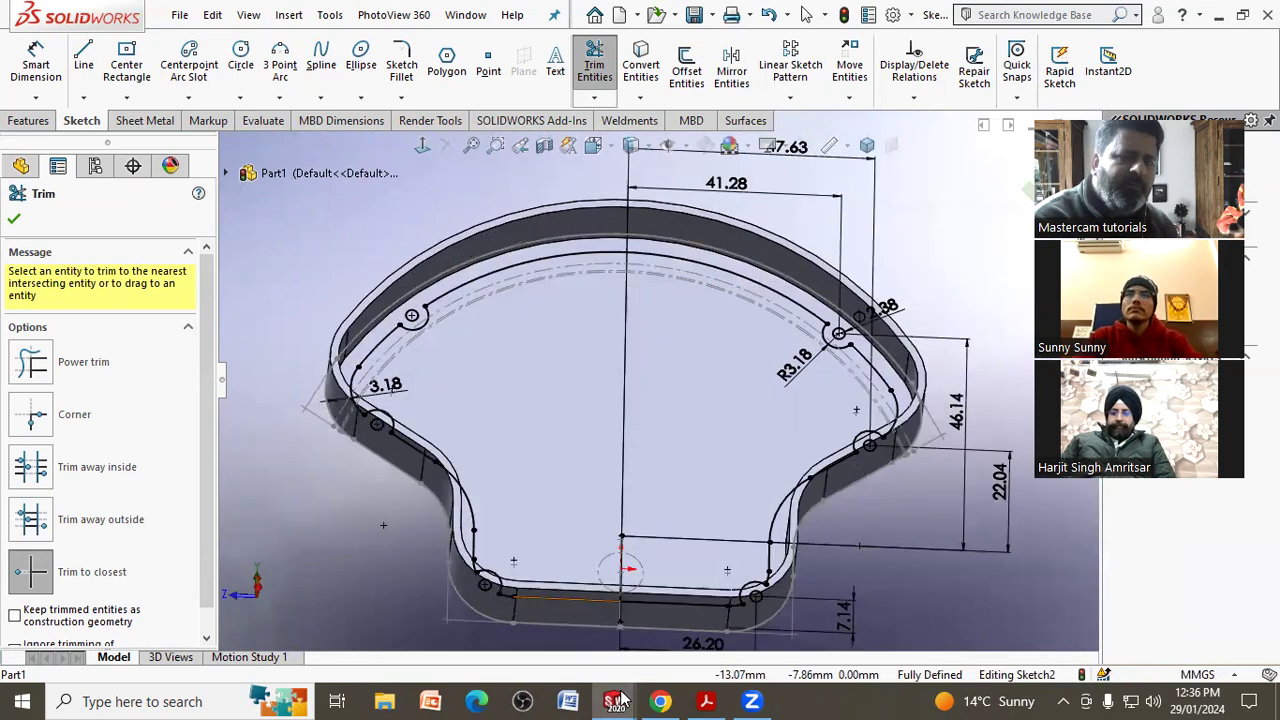
pyautogui.click(10, 220)
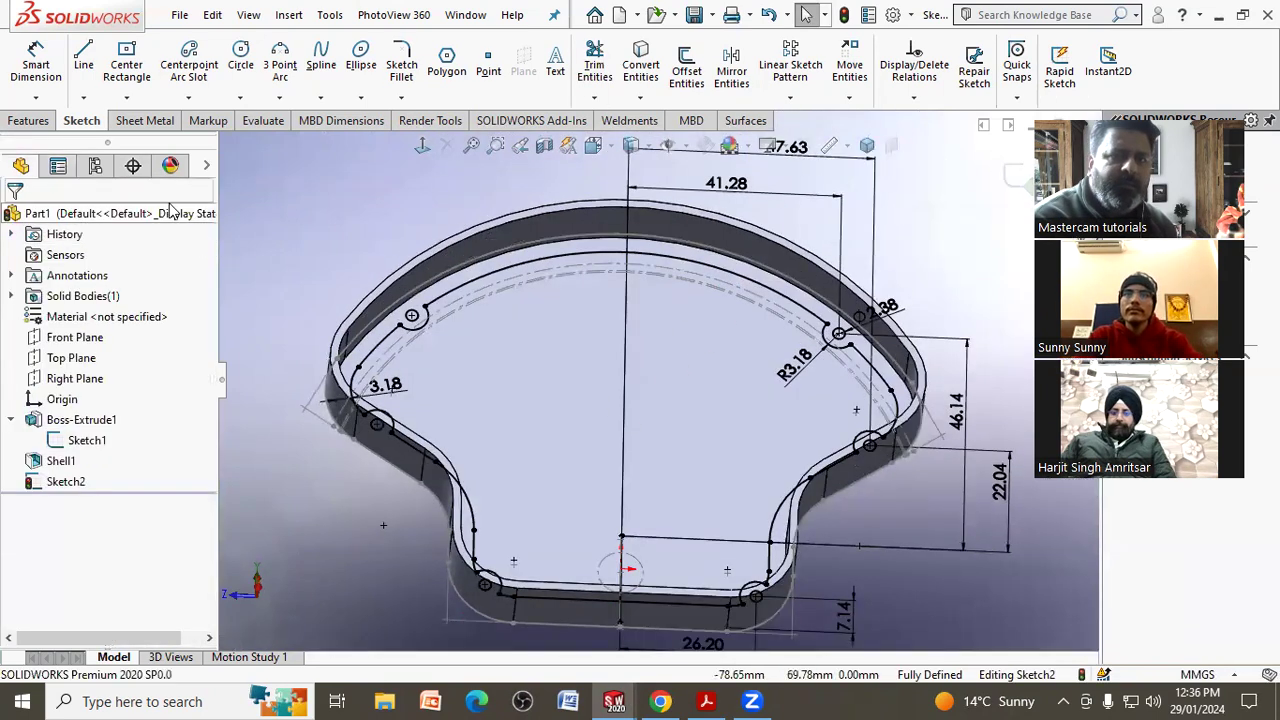
# Pick Sketch2's ring region as the boss extrusion contour and bring up 3d (1).pdf.
pyautogui.click(30, 121)
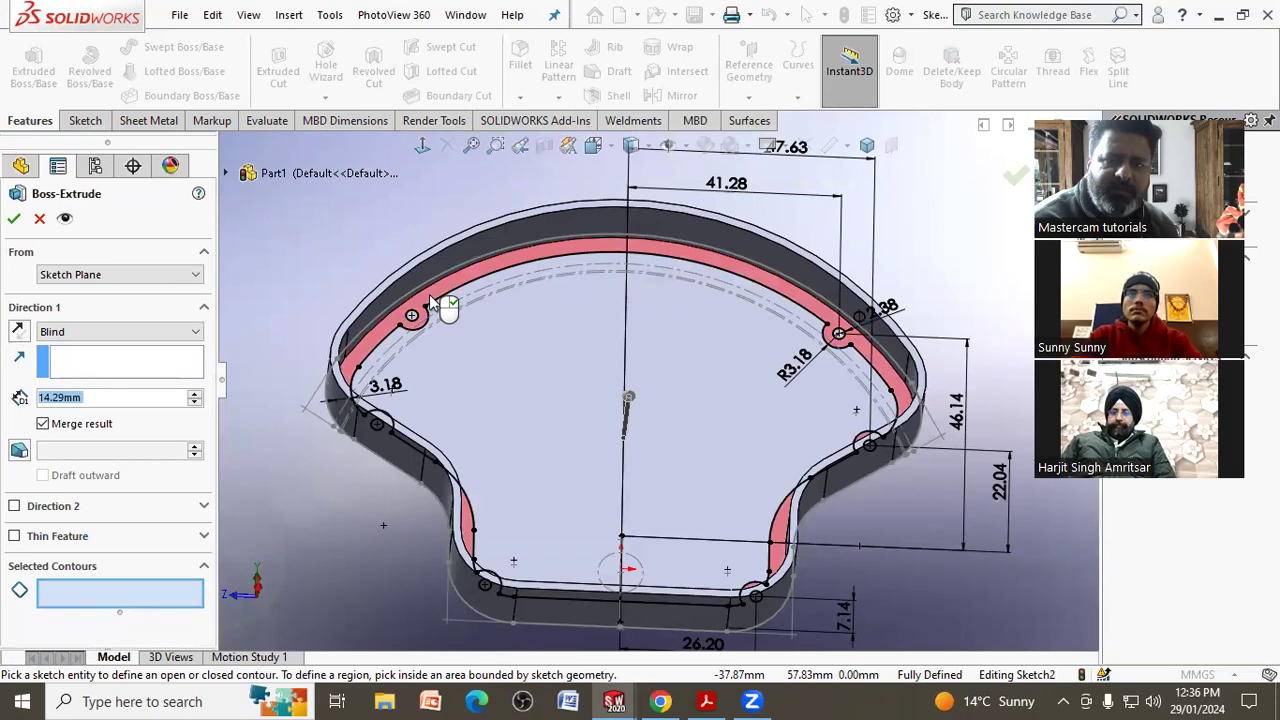
pyautogui.click(429, 294)
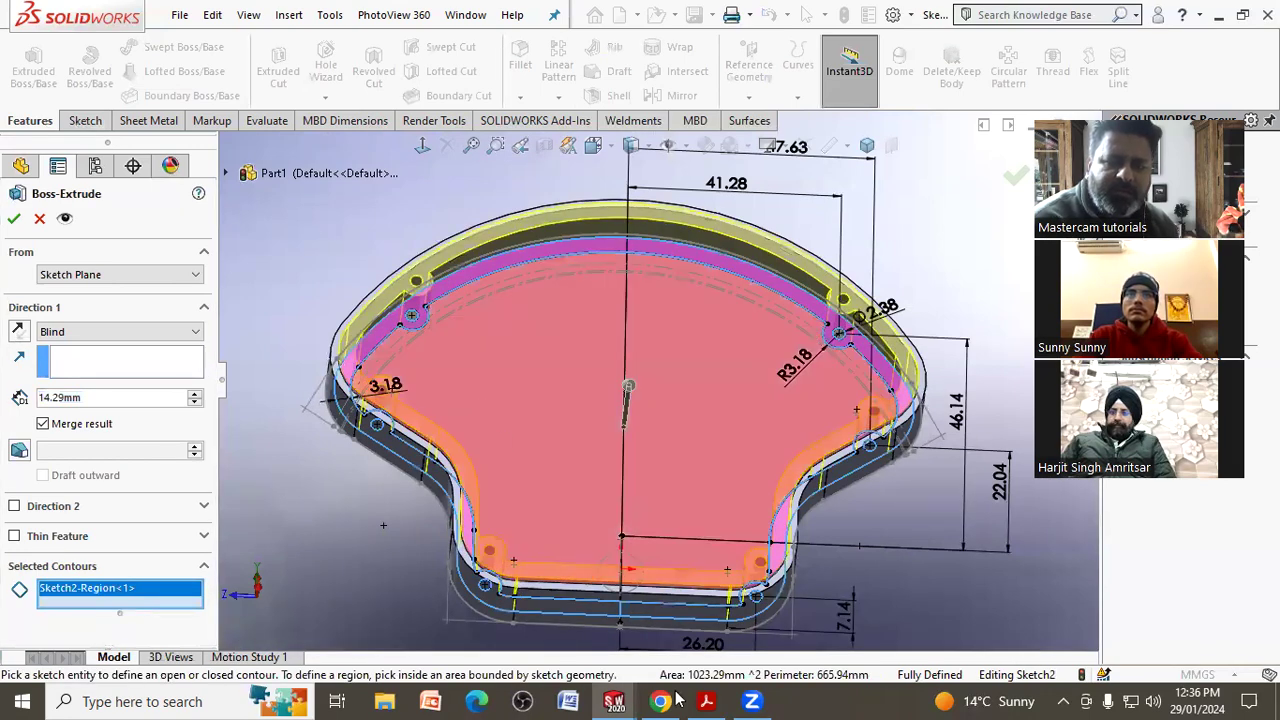
pyautogui.click(708, 700)
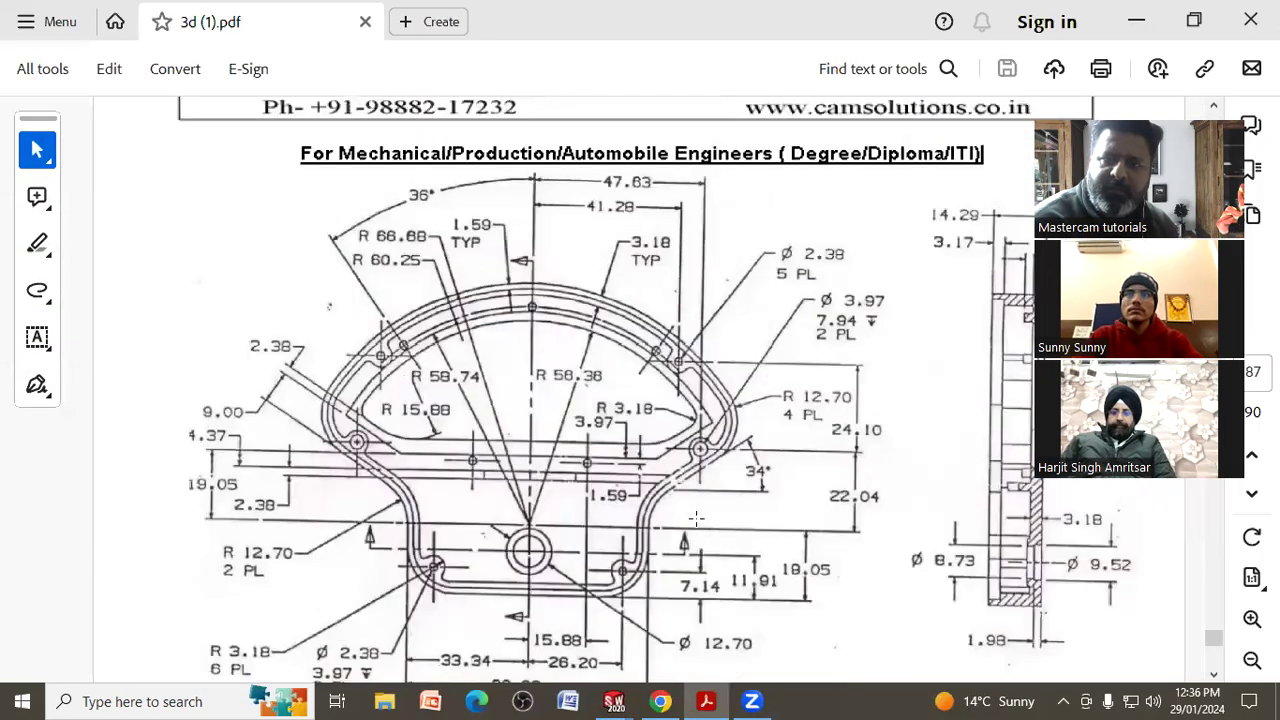
# Scroll 3d (1).pdf to the isometric view and back, then return to the ring extrusion preview.
pyautogui.scroll(-1, 698, 520)
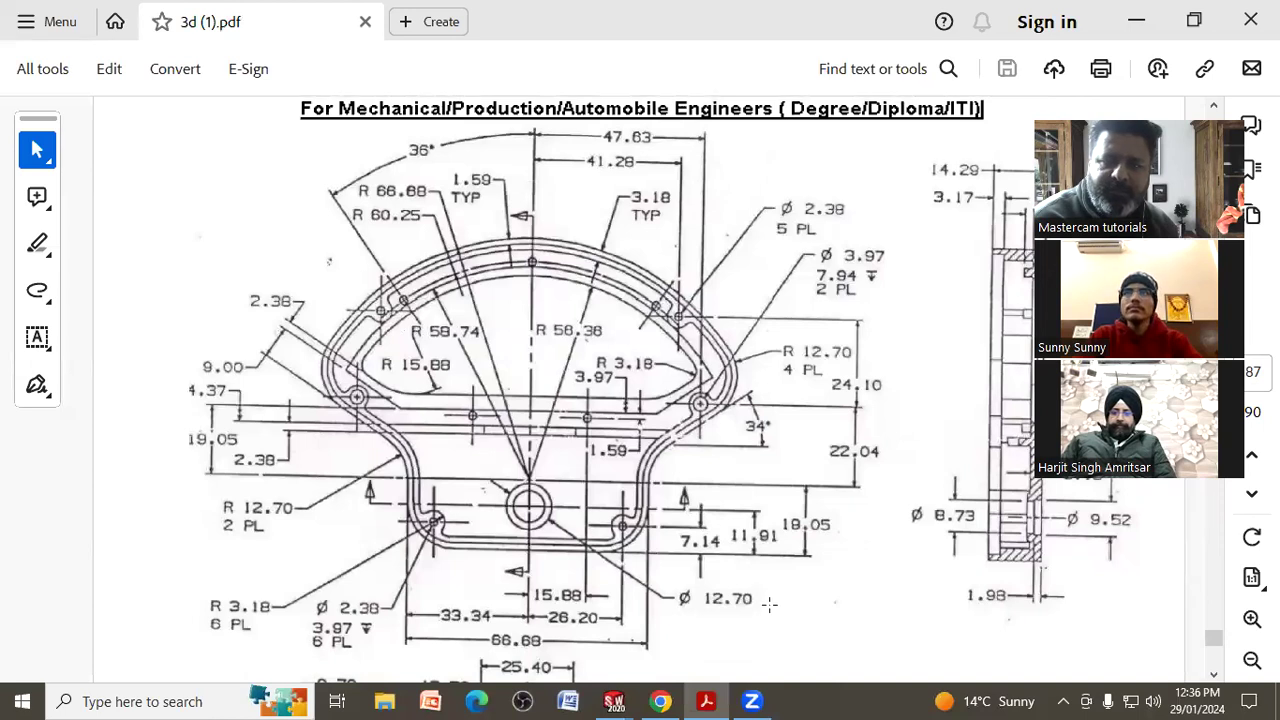
pyautogui.scroll(-6, 769, 604)
pyautogui.scroll(-3, 817, 494)
pyautogui.scroll(-3, 809, 471)
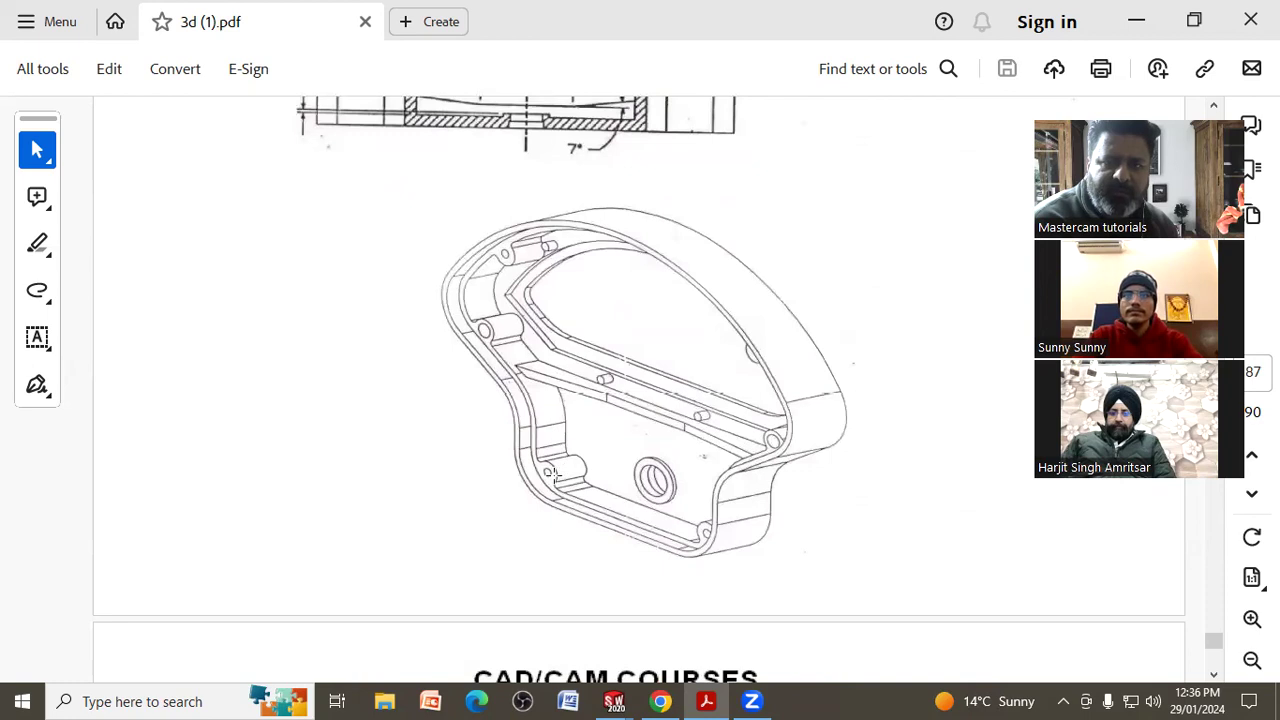
pyautogui.scroll(3, 622, 475)
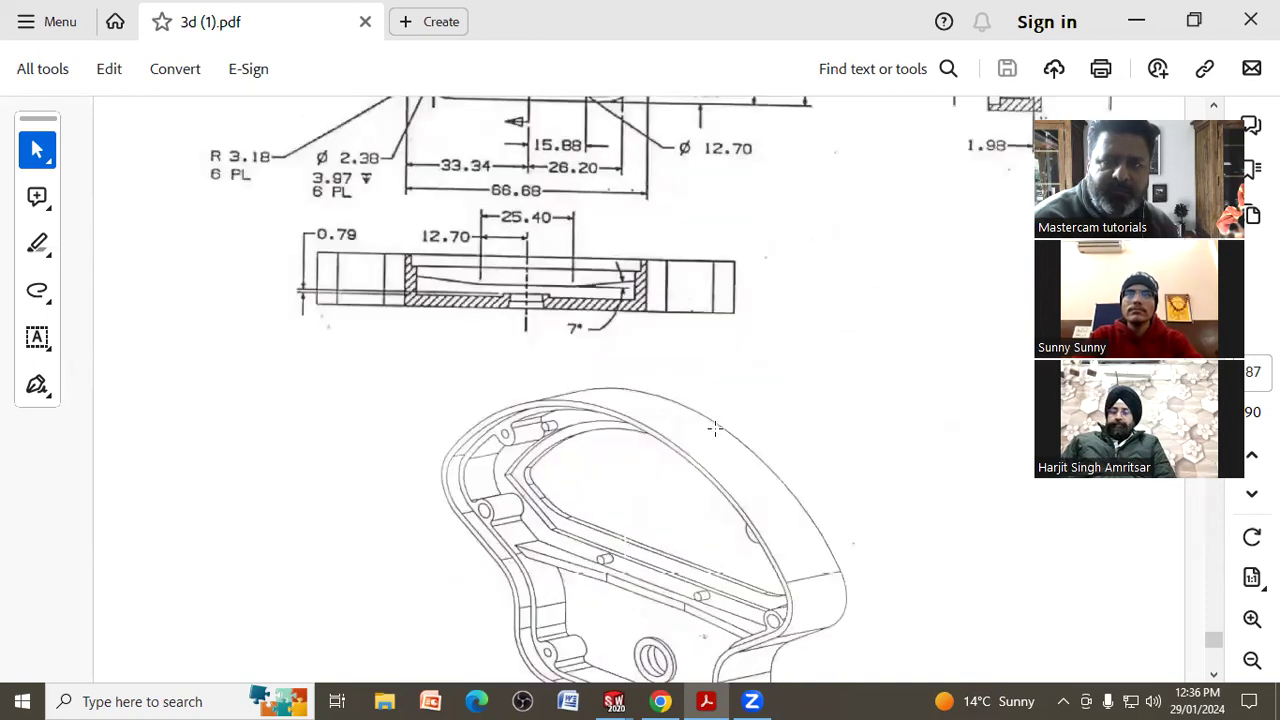
pyautogui.scroll(3, 716, 433)
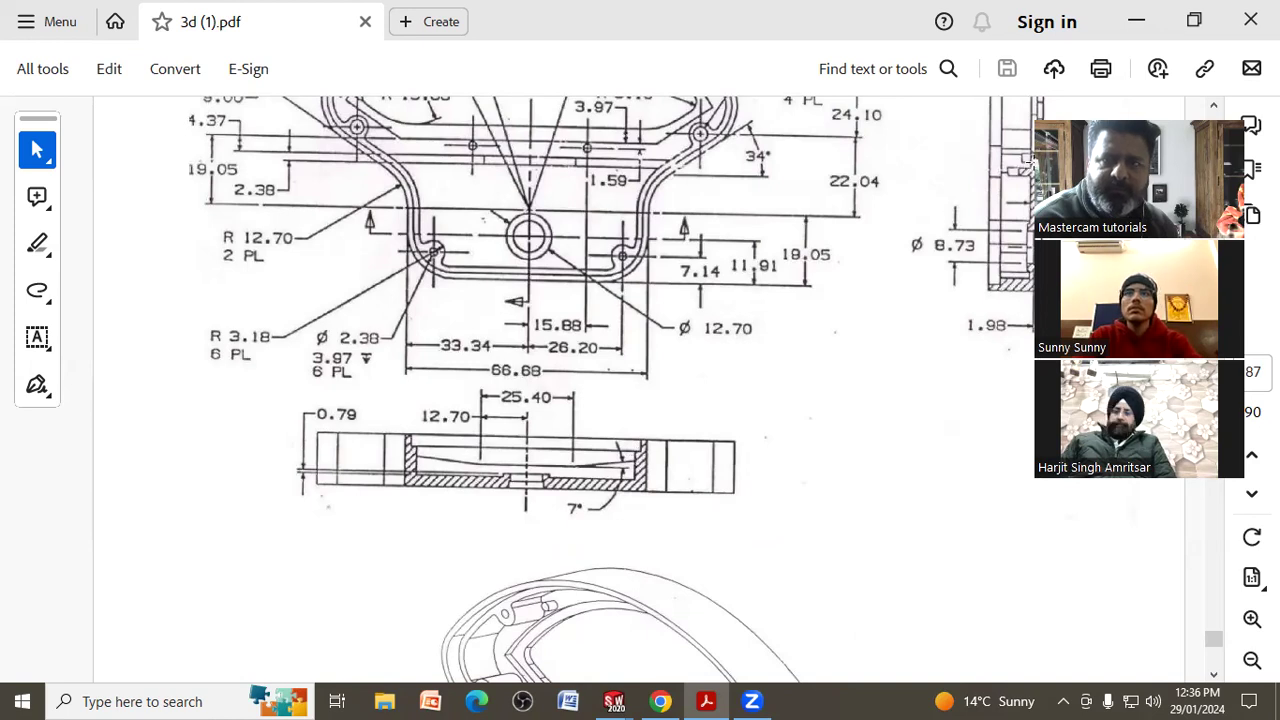
pyautogui.scroll(3, 1020, 200)
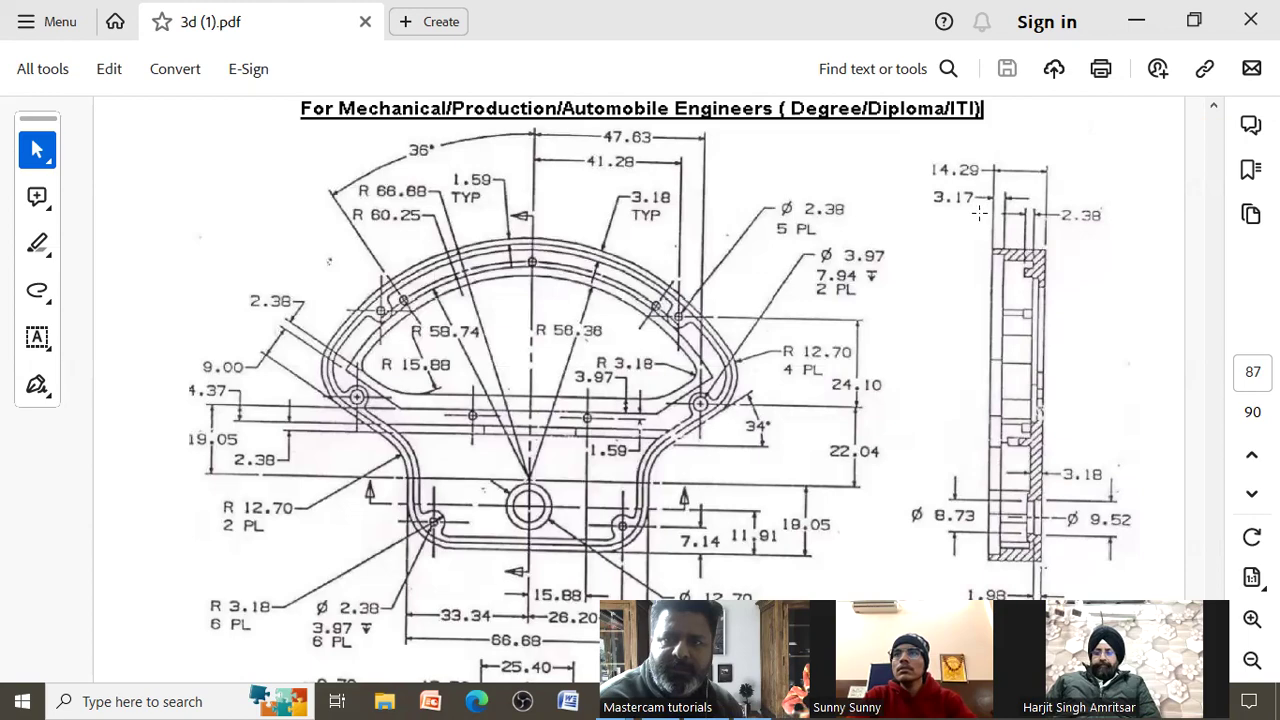
pyautogui.click(1136, 20)
pyautogui.moveTo(559, 346); pyautogui.dragTo(555, 300, button='middle')
# End the ring extrusion 1/8 (3.17 mm) offset from the shell's top face and accept it.
pyautogui.click(115, 333)
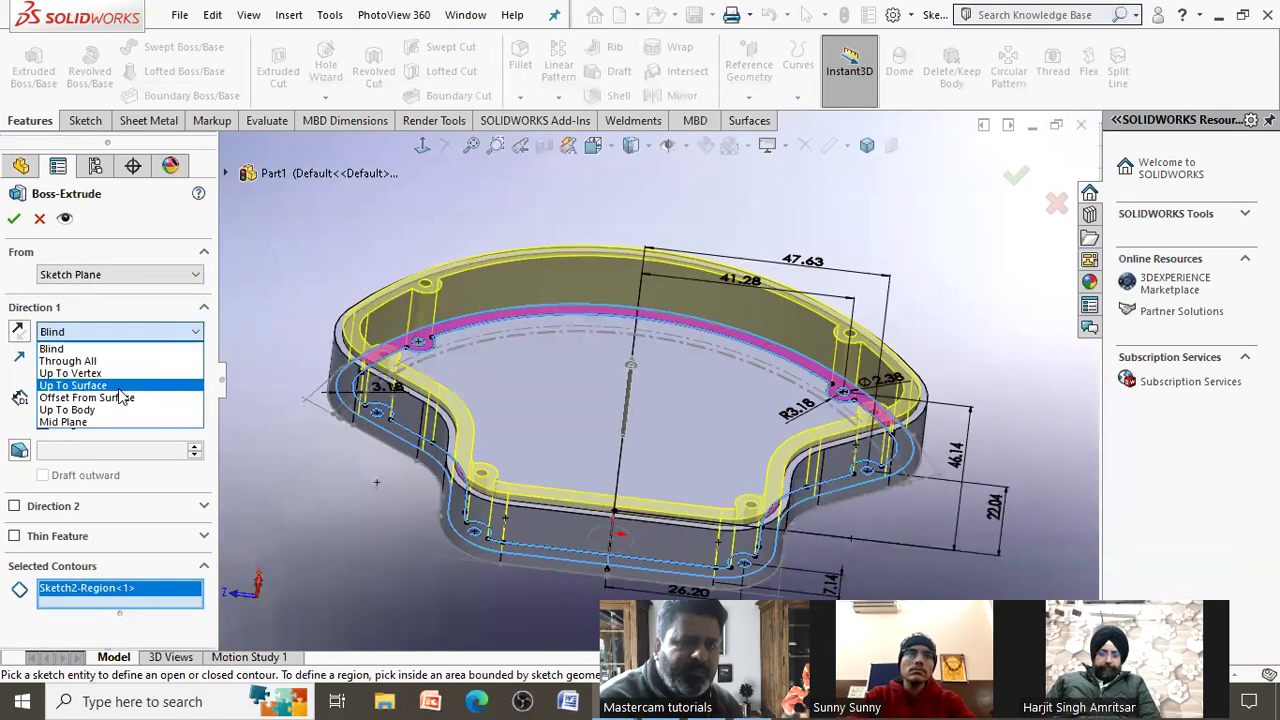
pyautogui.click(120, 398)
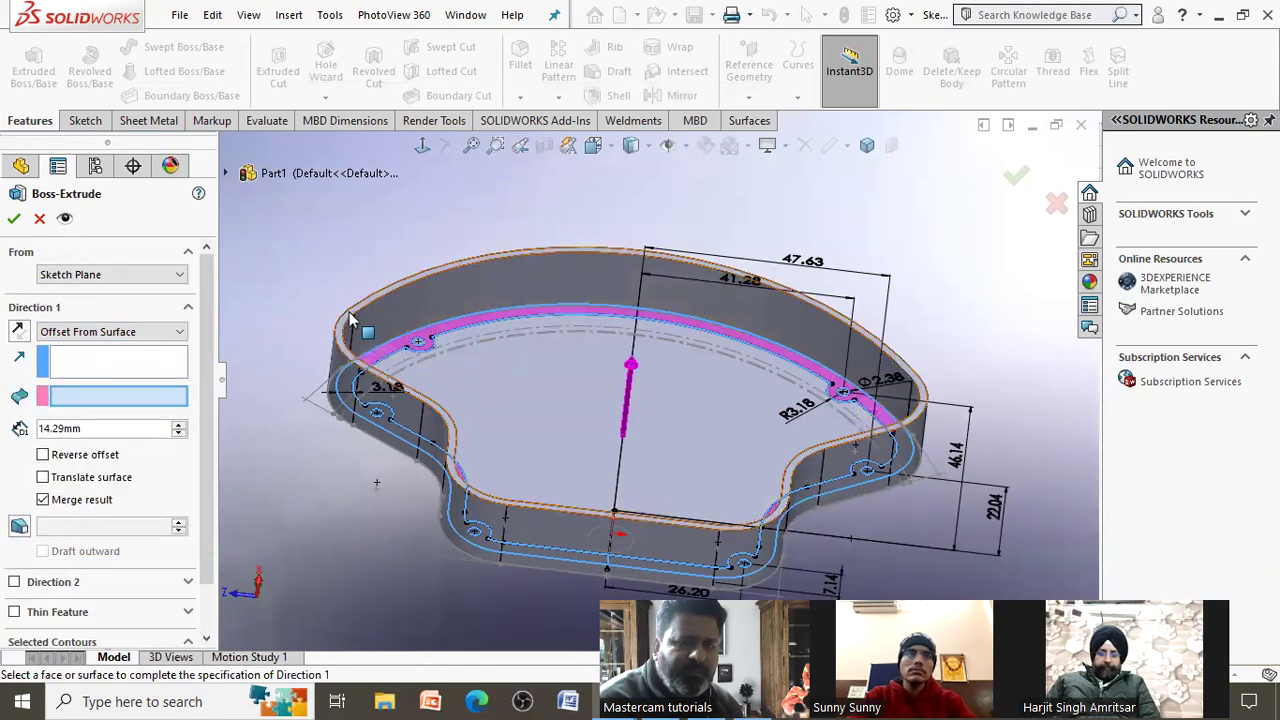
pyautogui.click(348, 320)
pyautogui.moveTo(137, 426); pyautogui.dragTo(22, 430)
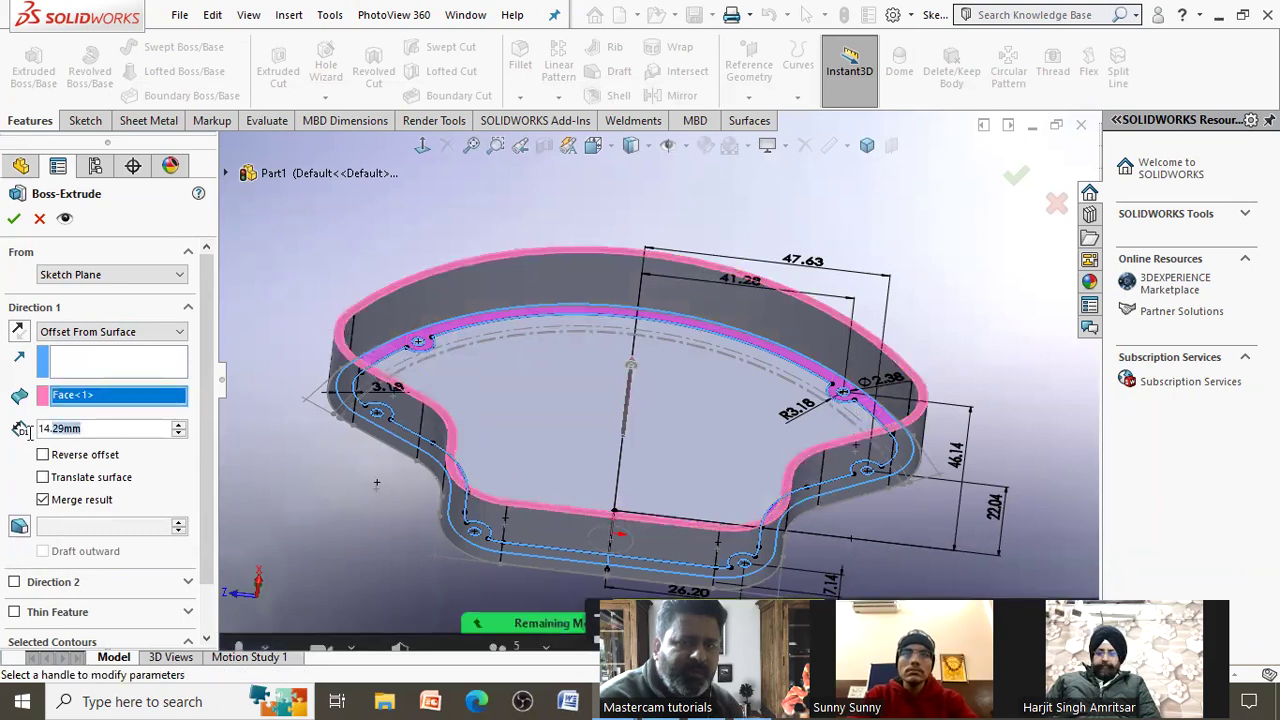
pyautogui.write('1/8')
pyautogui.press('Return')
pyautogui.moveTo(416, 246)
pyautogui.mouseDown(button='middle')
pyautogui.moveTo(458, 250)
pyautogui.moveTo(430, 250)
pyautogui.mouseUp(button='middle')
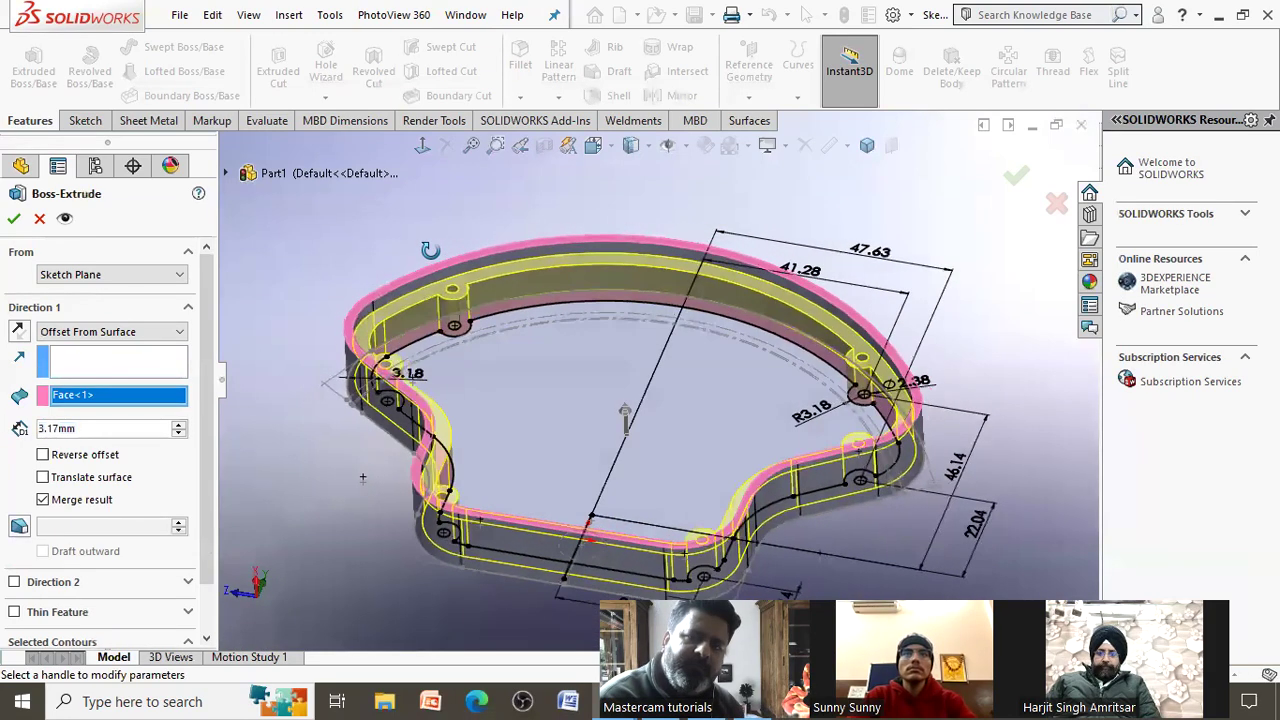
pyautogui.click(16, 221)
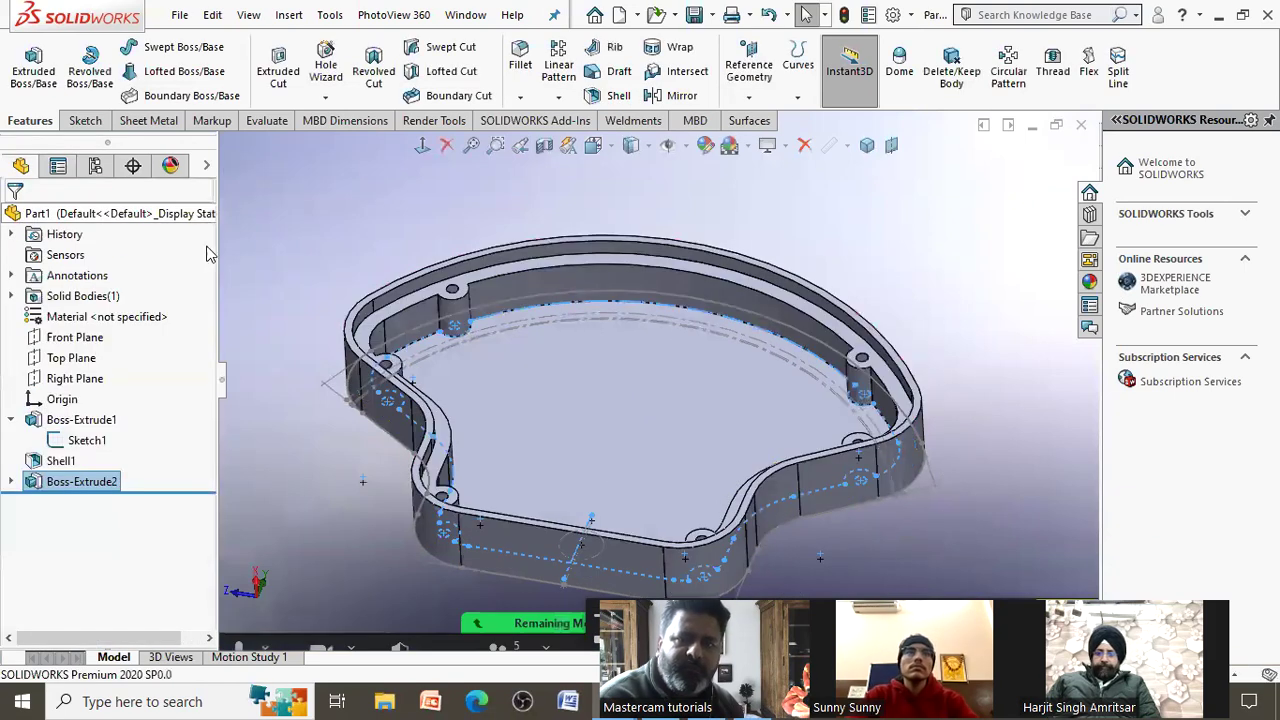
# Orbit around the raised rim, show Sketch2's dimensions under Boss-Extrude2, then bring up the PDF.
pyautogui.click(315, 257)
pyautogui.moveTo(225, 378)
pyautogui.mouseDown(button='middle')
pyautogui.moveTo(228, 323)
pyautogui.moveTo(402, 383)
pyautogui.moveTo(680, 286)
pyautogui.mouseUp(button='middle')
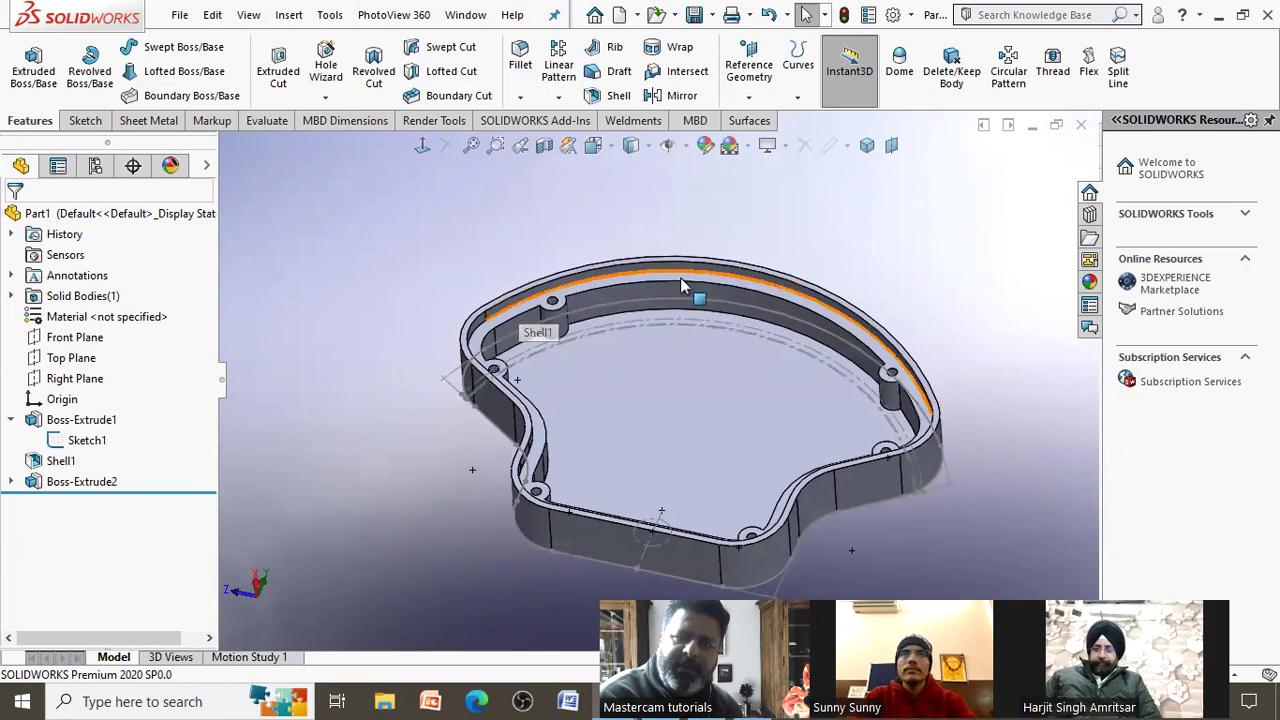
pyautogui.click(11, 481)
pyautogui.click(87, 502)
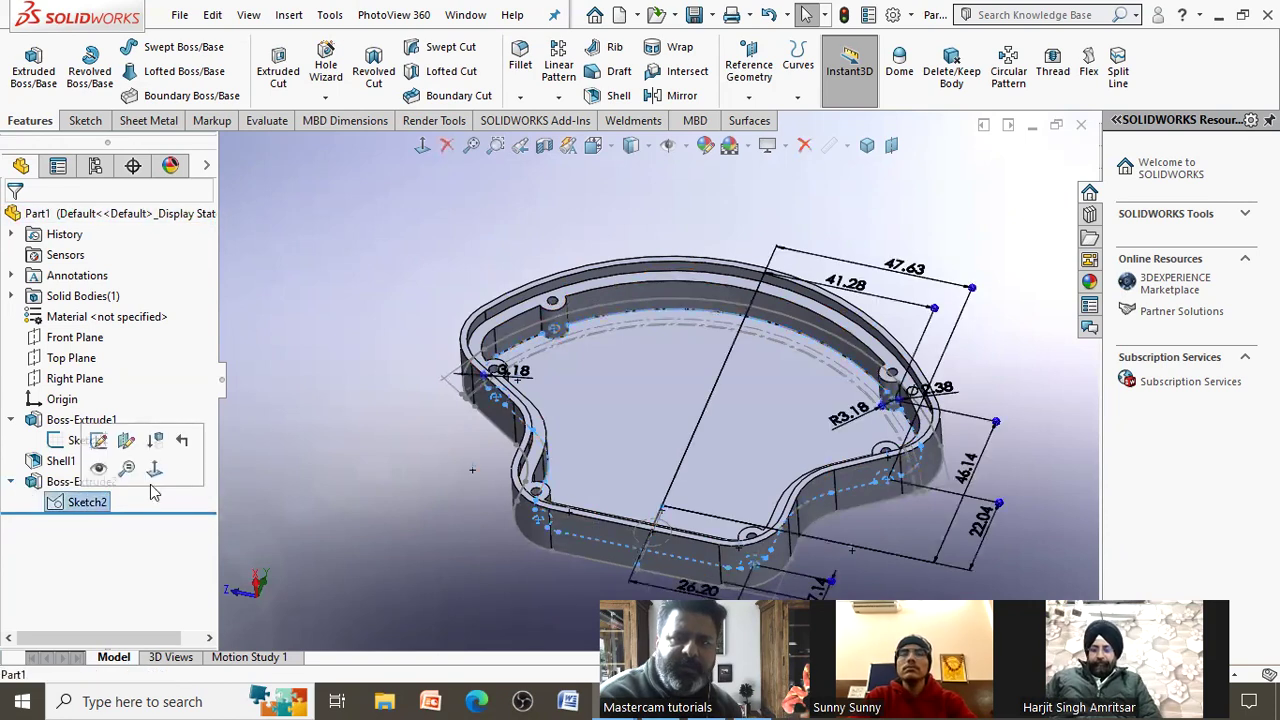
pyautogui.moveTo(470, 470); pyautogui.dragTo(535, 455, button='middle')
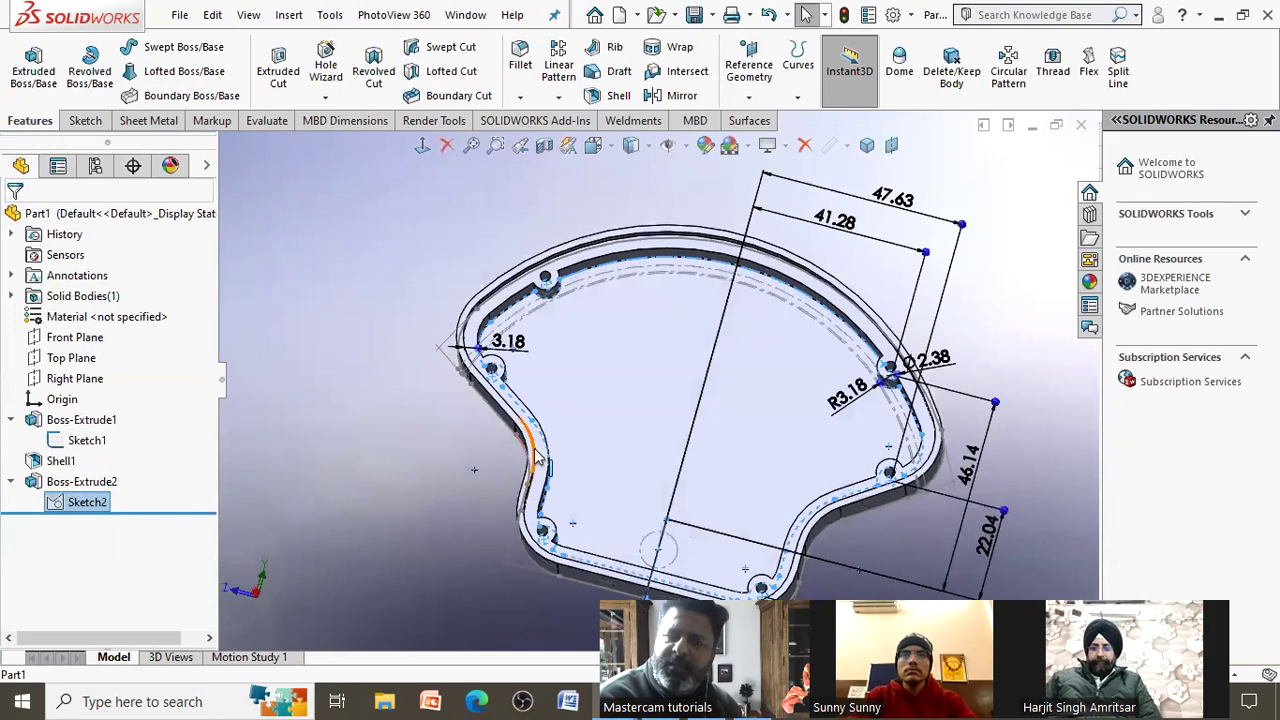
pyautogui.click(410, 448)
pyautogui.moveTo(412, 443)
pyautogui.mouseDown(button='middle')
pyautogui.moveTo(752, 320)
pyautogui.moveTo(742, 572)
pyautogui.mouseUp(button='middle')
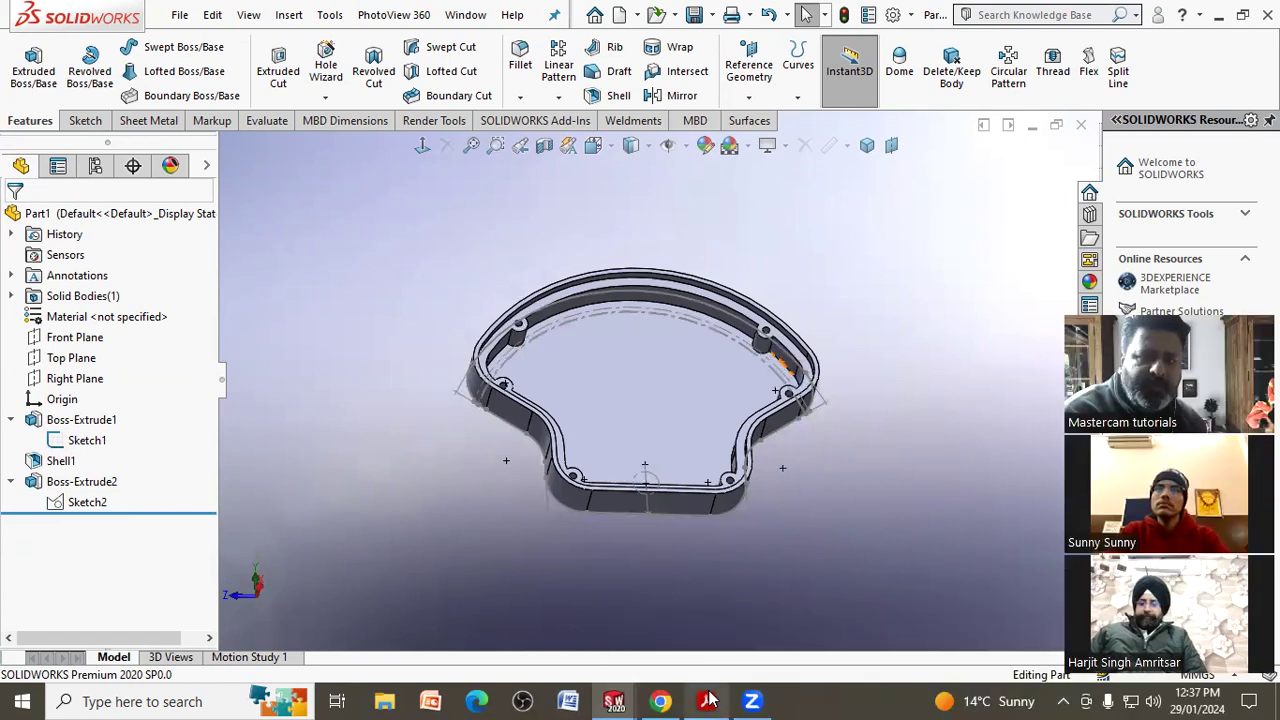
pyautogui.click(708, 700)
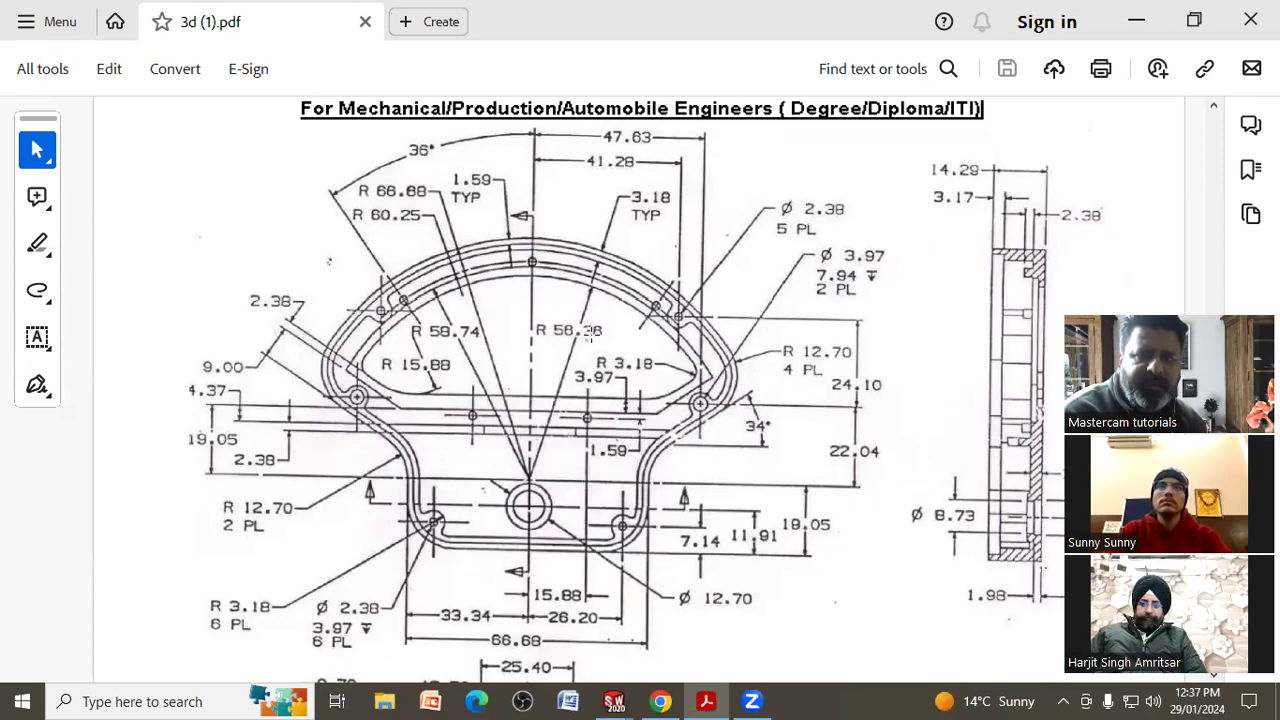
# Back in the model, check the inner arc radius in Sketch1's dimensions from a top-down view.
pyautogui.click(1136, 20)
pyautogui.moveTo(943, 257)
pyautogui.mouseDown(button='middle')
pyautogui.moveTo(912, 306)
pyautogui.moveTo(870, 332)
pyautogui.mouseUp(button='middle')
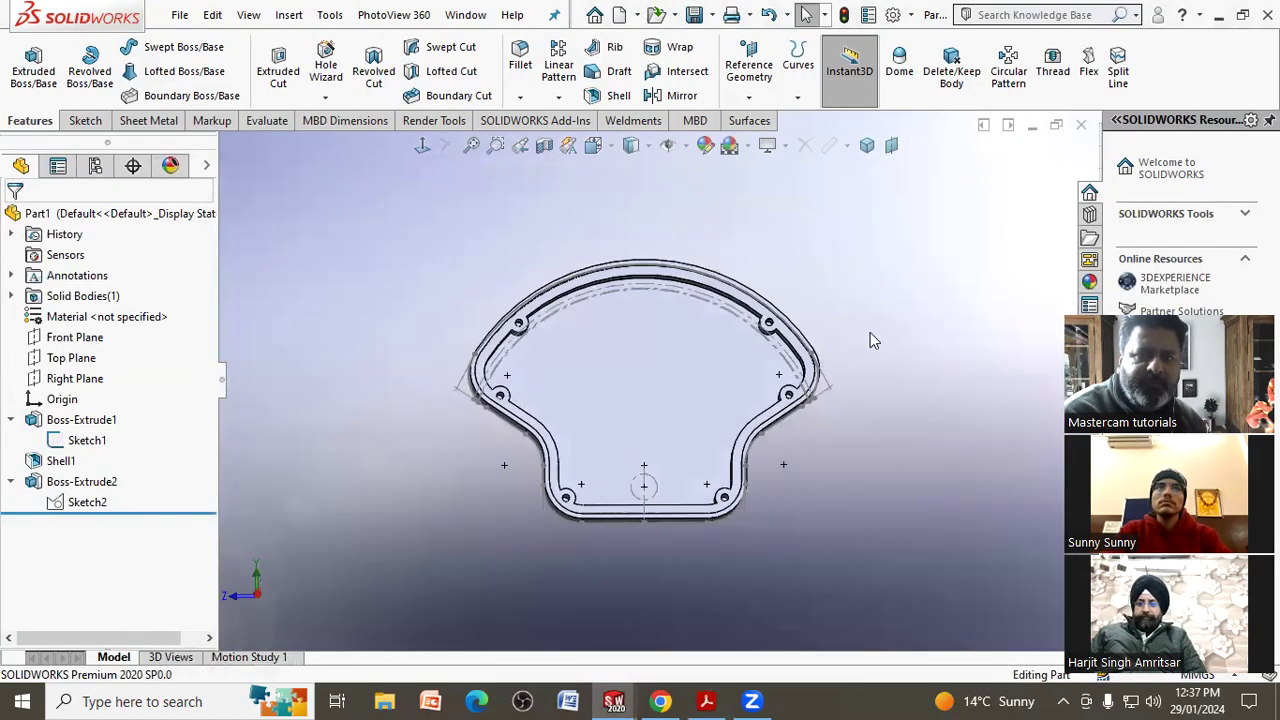
pyautogui.scroll(-2, 662, 355)
pyautogui.scroll(-3, 652, 349)
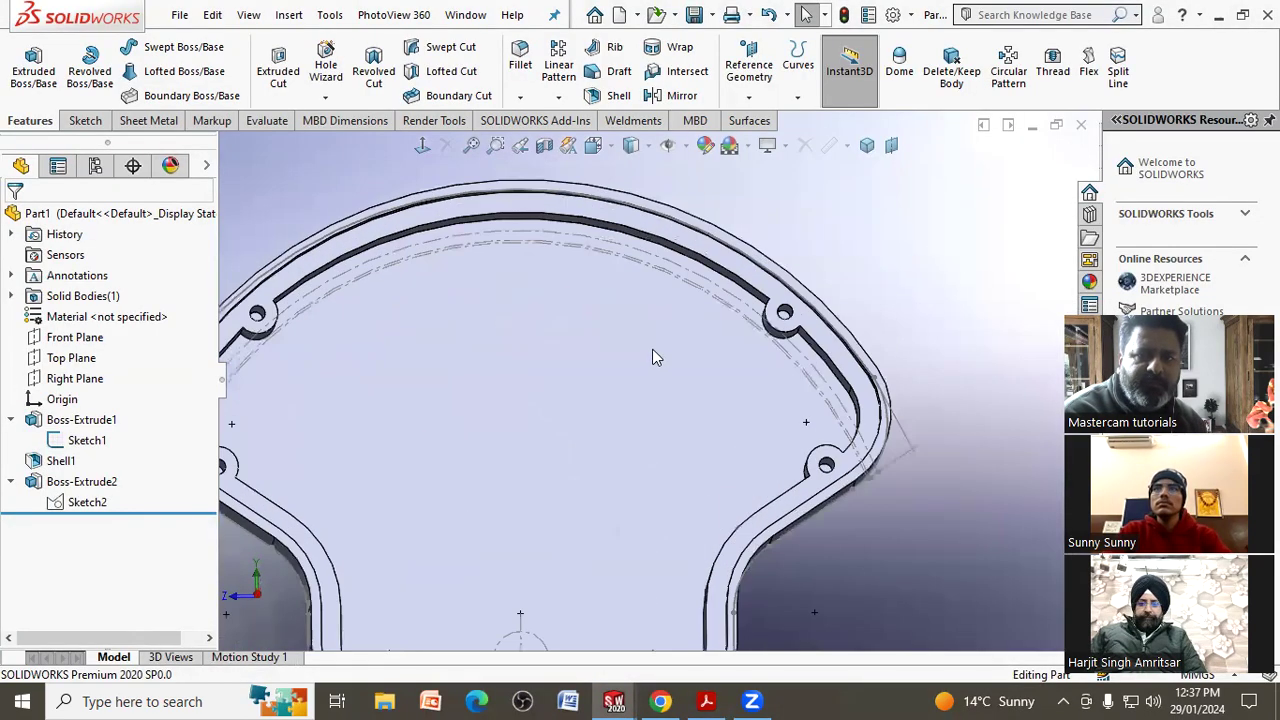
pyautogui.click(84, 442)
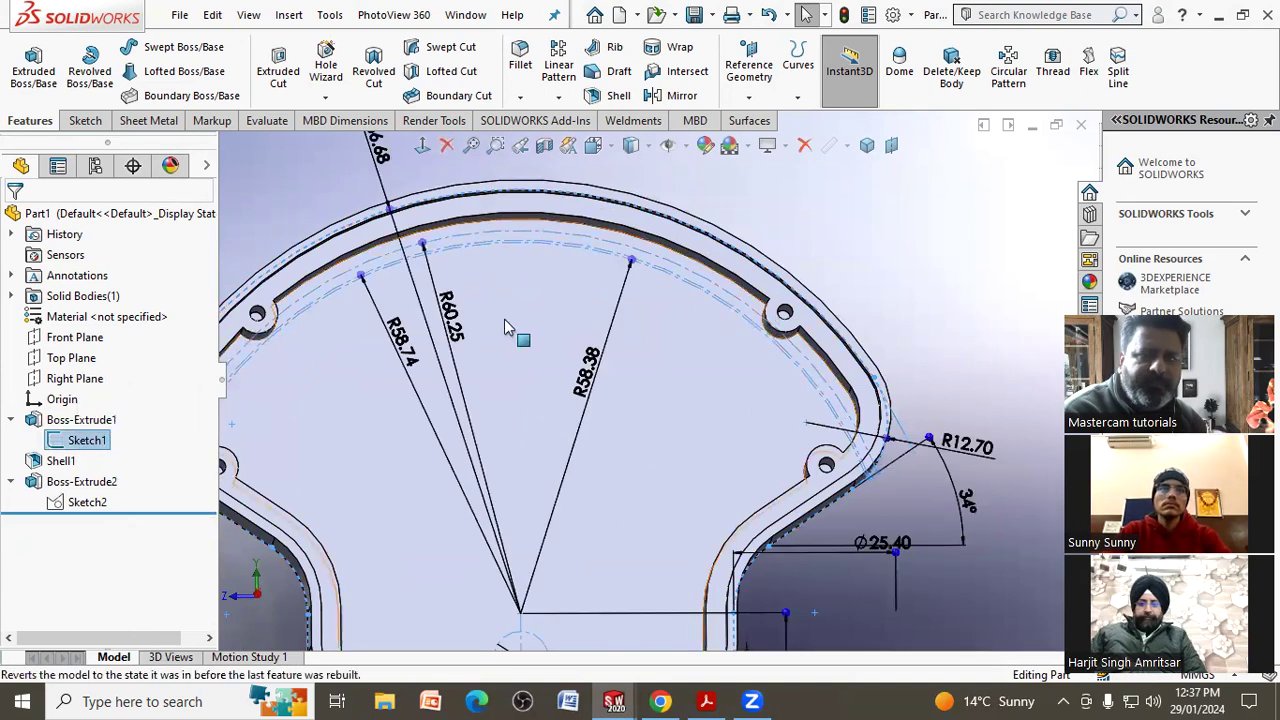
pyautogui.scroll(-3, 655, 268)
pyautogui.scroll(-2, 645, 305)
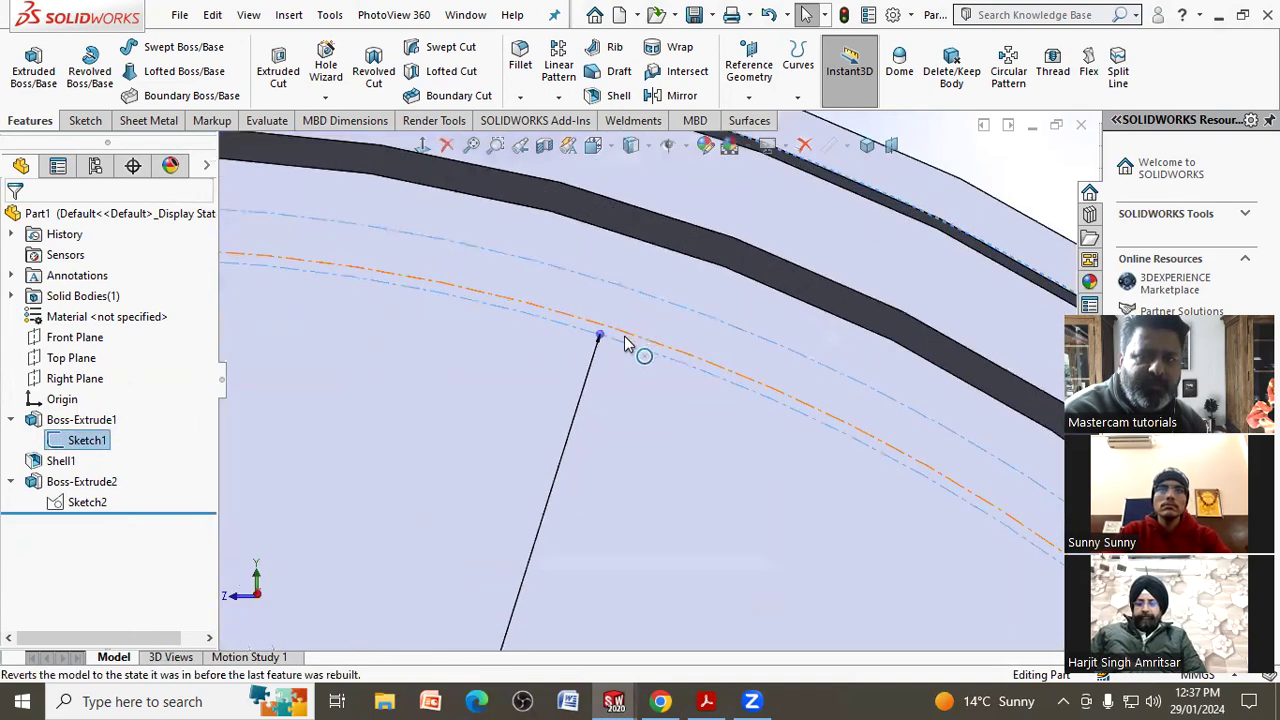
pyautogui.click(624, 343)
pyautogui.scroll(1, 623, 343)
pyautogui.scroll(2, 640, 345)
pyautogui.scroll(2, 648, 342)
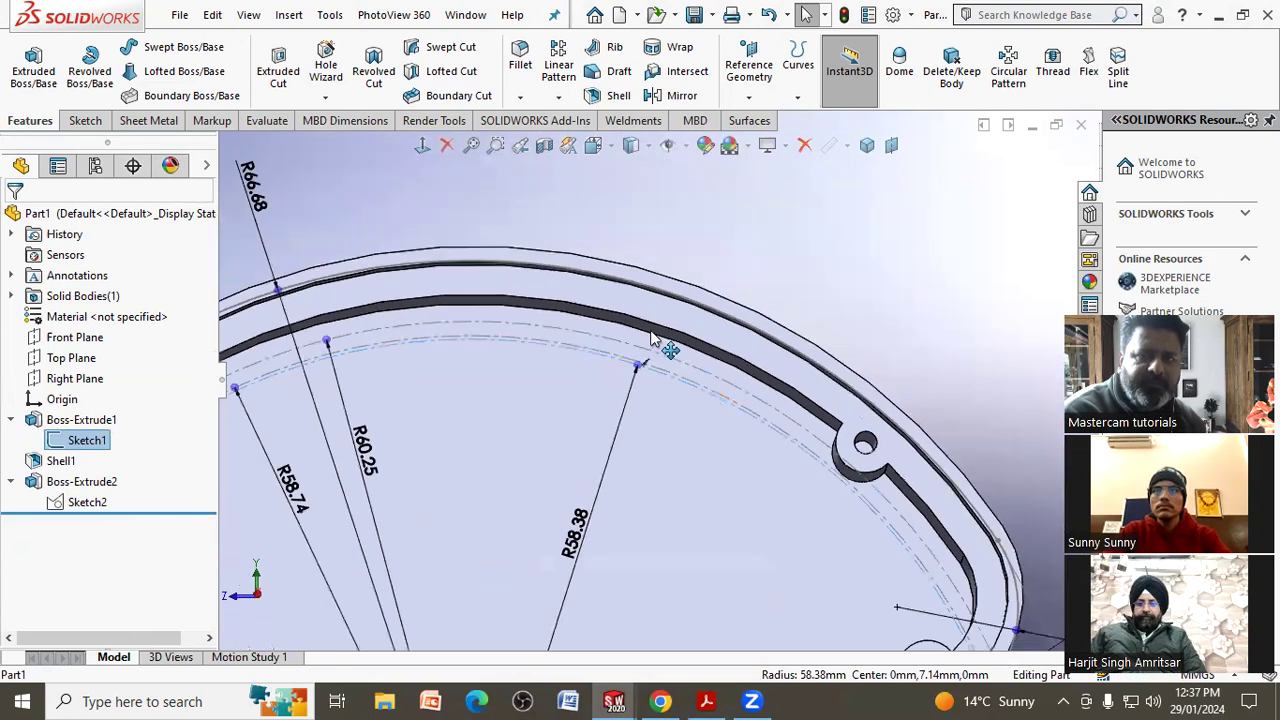
pyautogui.scroll(3, 652, 340)
pyautogui.scroll(2, 660, 335)
pyautogui.click(723, 280)
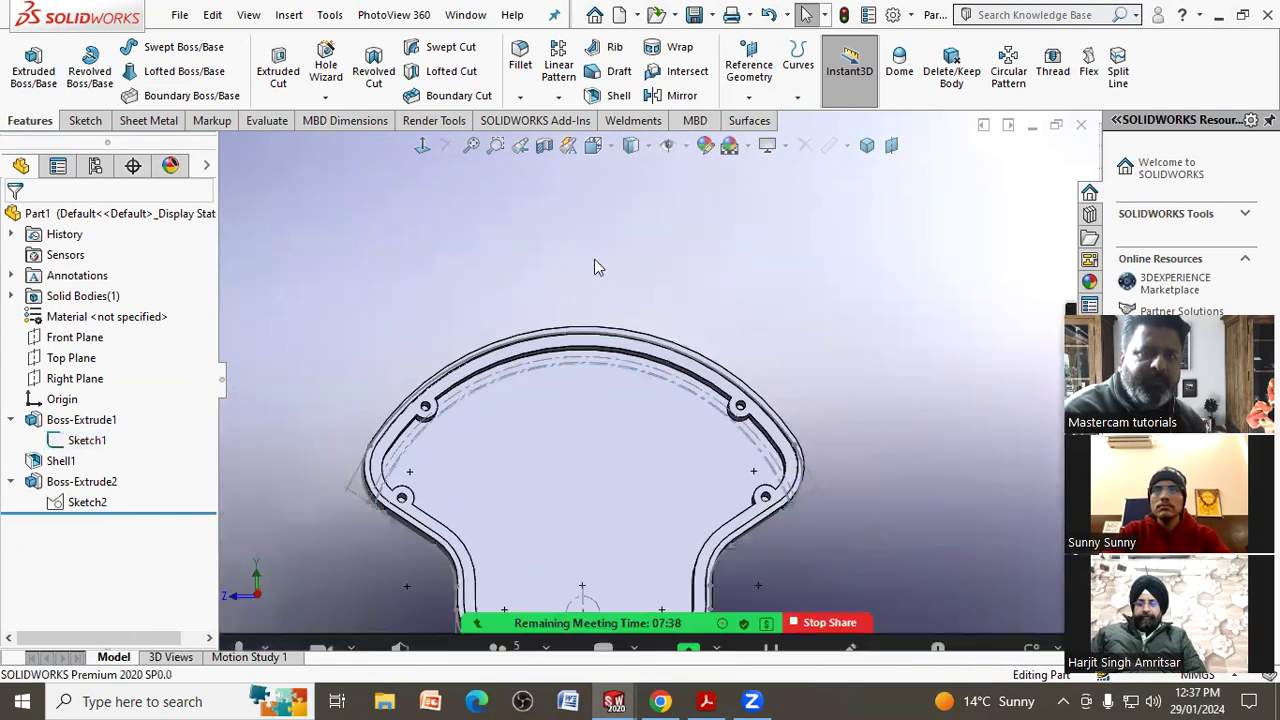
# Start an extruded cut on the part face and convert the R58.38 inner arc into Sketch3.
pyautogui.click(290, 78)
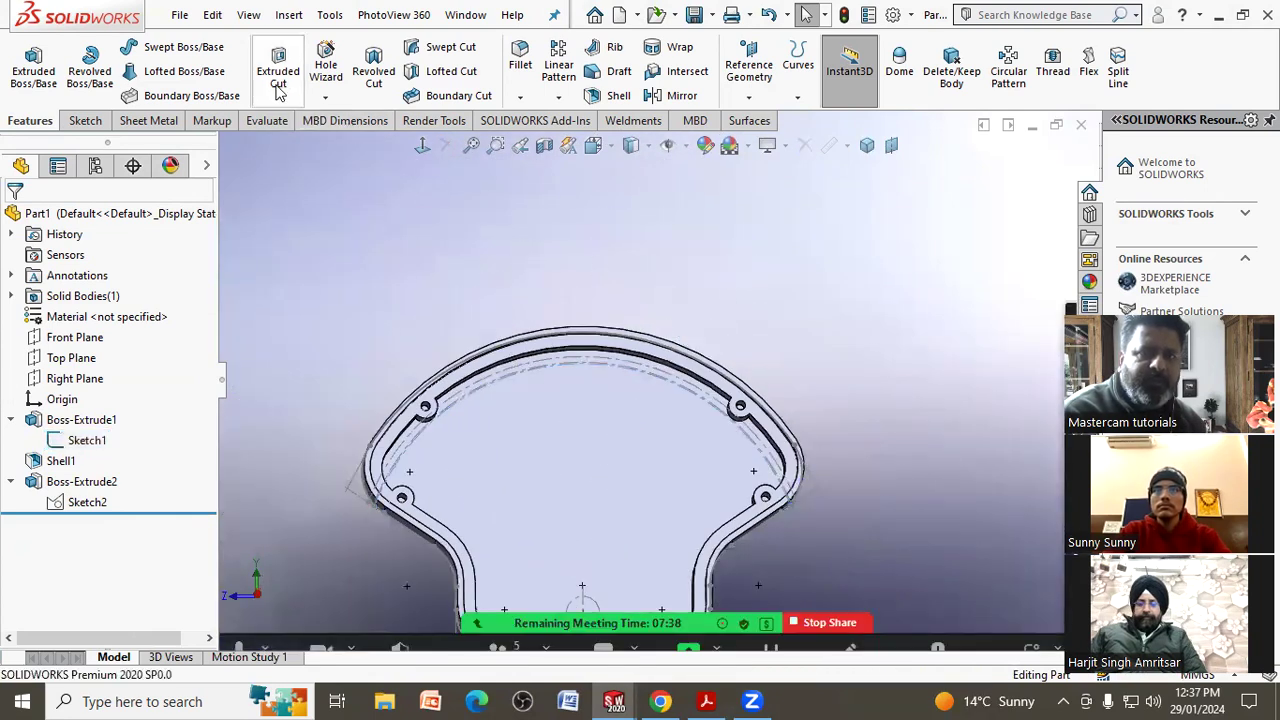
pyautogui.click(590, 414)
pyautogui.scroll(-3, 690, 360)
pyautogui.scroll(-3, 671, 424)
pyautogui.scroll(-2, 585, 540)
pyautogui.click(577, 549)
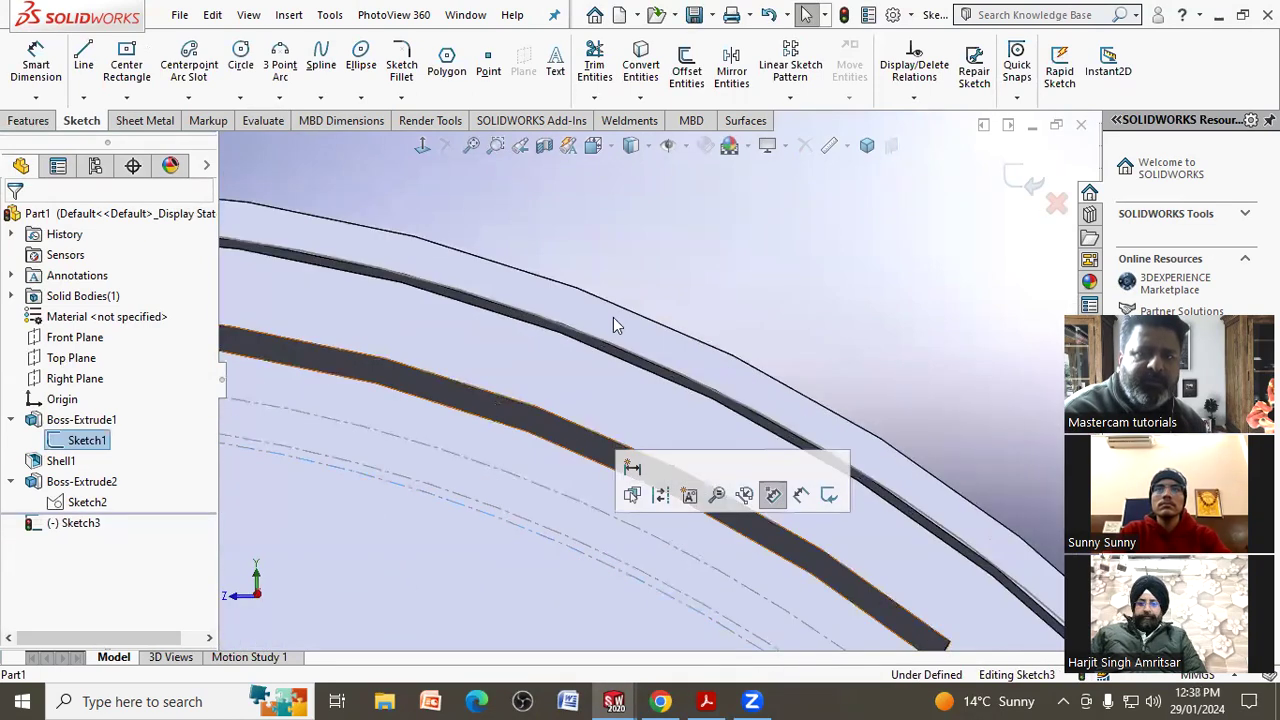
pyautogui.click(640, 68)
# Zoom back out and bring up the reference drawing PDF.
pyautogui.scroll(2, 806, 214)
pyautogui.scroll(2, 725, 178)
pyautogui.scroll(3, 707, 227)
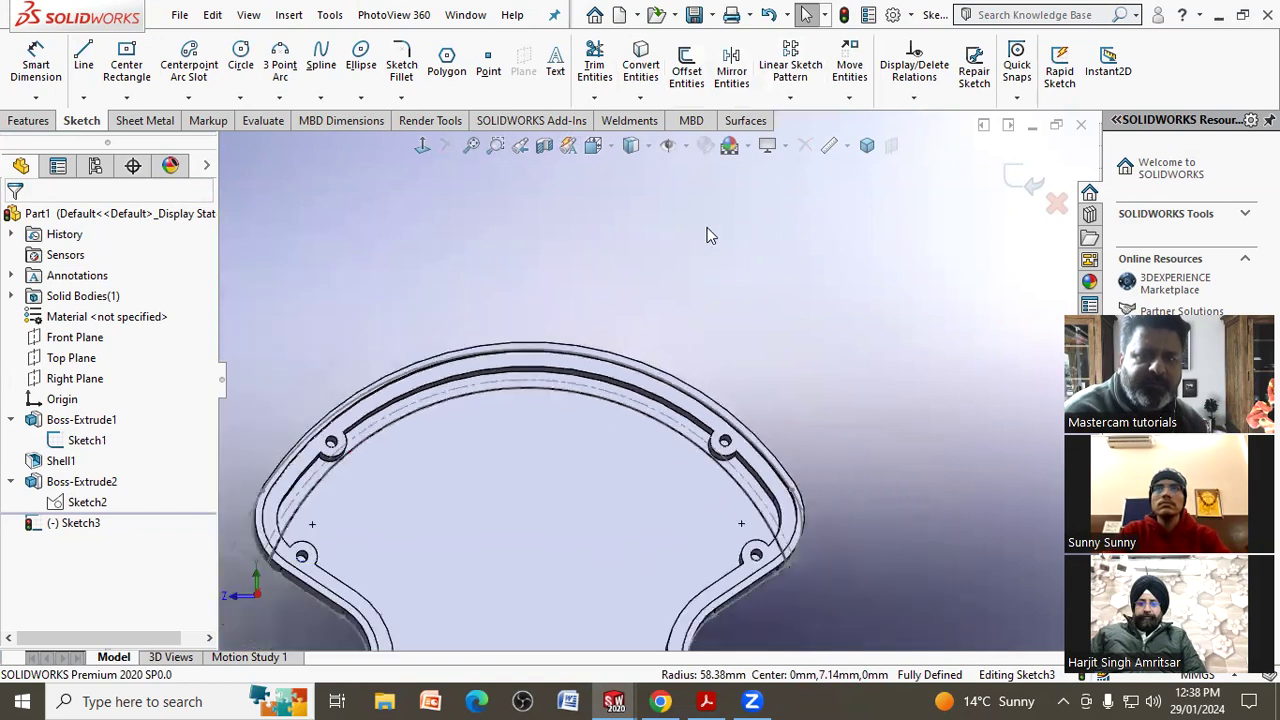
pyautogui.scroll(2, 668, 330)
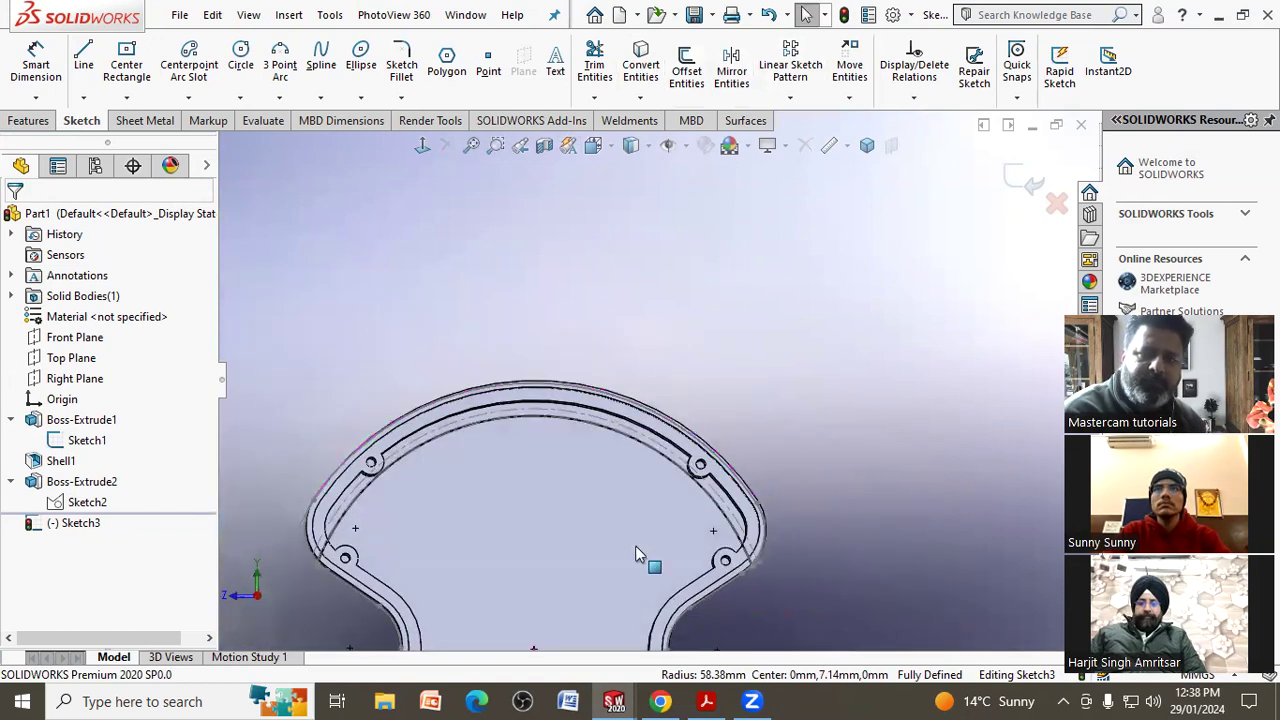
pyautogui.click(712, 699)
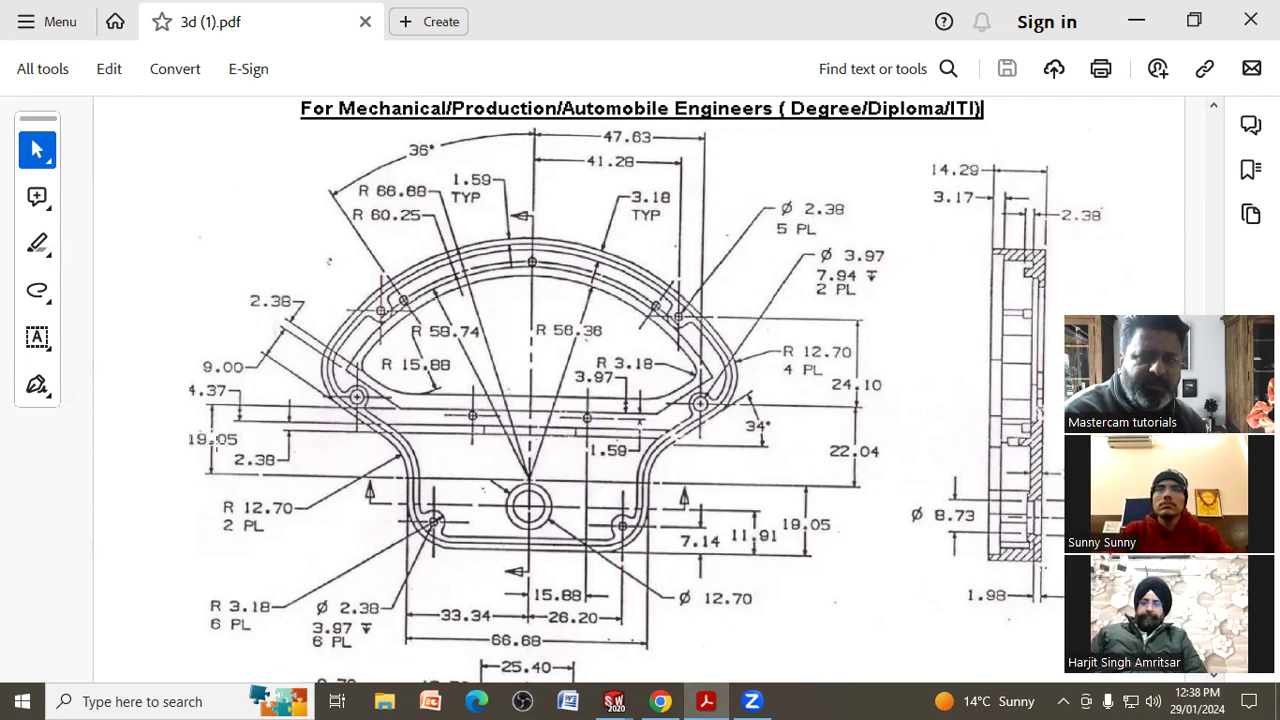
# Draw a horizontal line across the cover in Sketch3.
pyautogui.click(1136, 20)
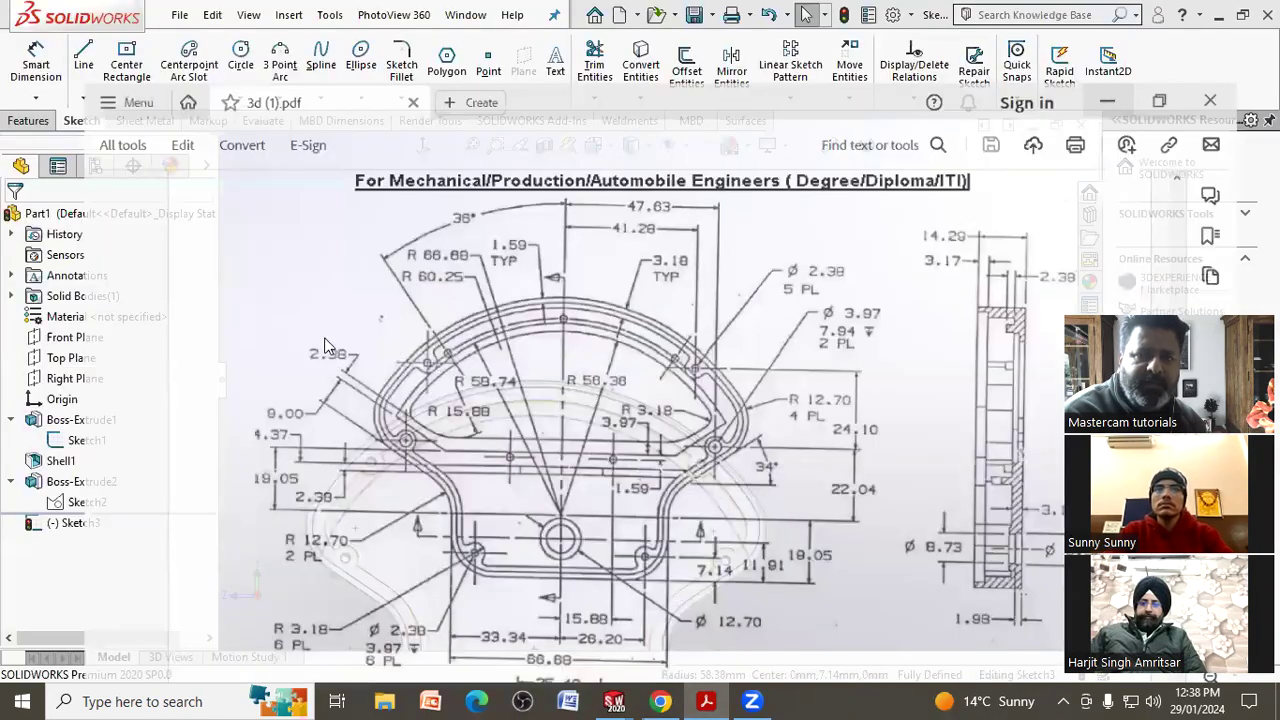
pyautogui.click(83, 62)
pyautogui.click(492, 464)
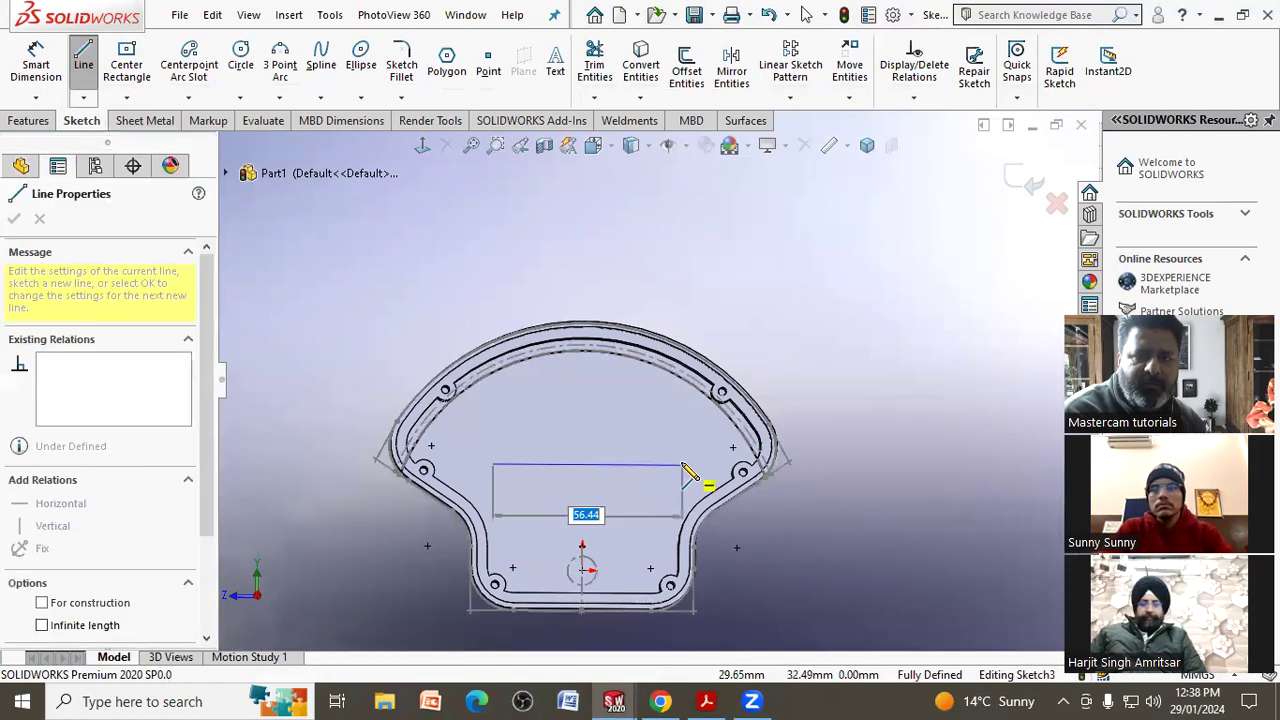
pyautogui.click(681, 464)
pyautogui.rightClick(681, 464)
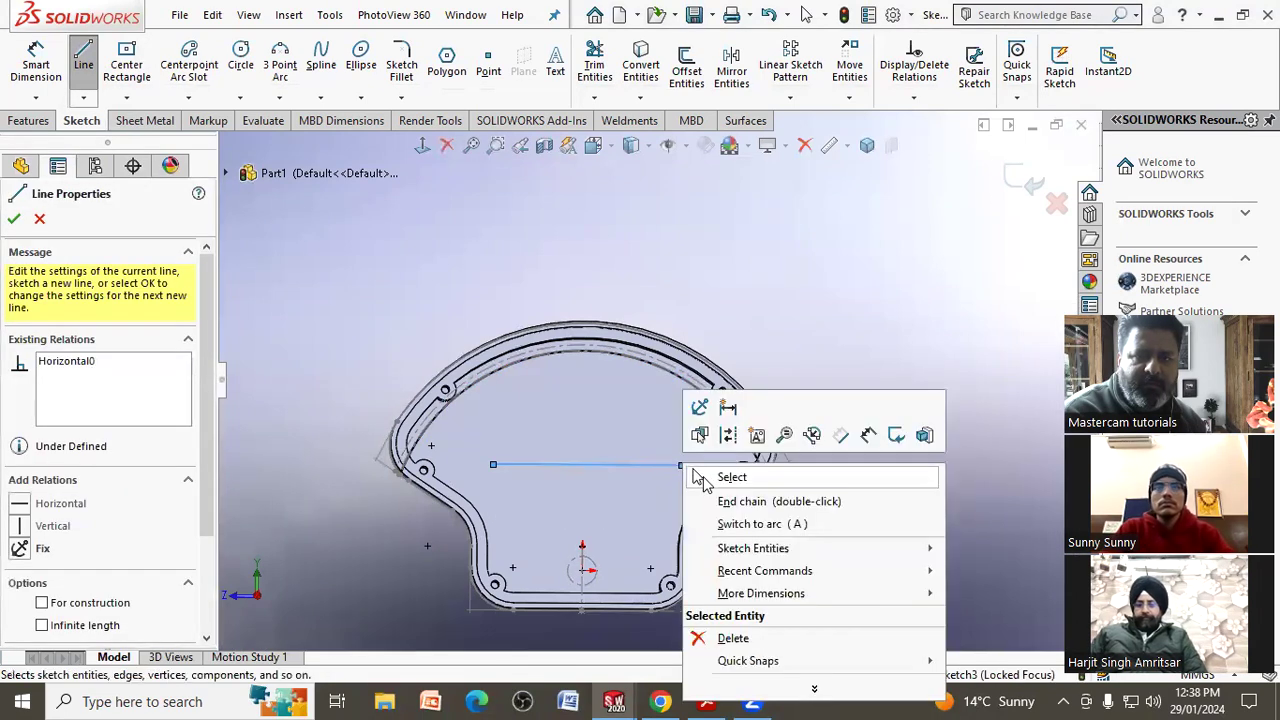
pyautogui.click(713, 697)
pyautogui.click(718, 697)
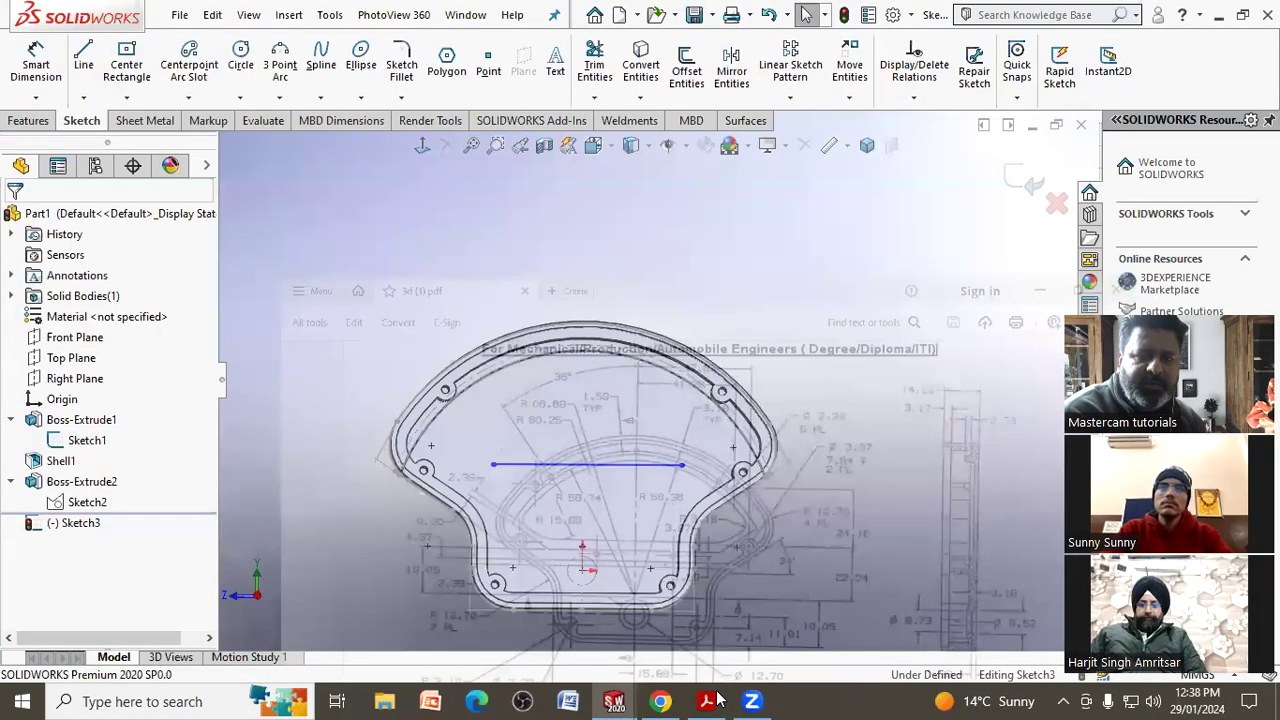
# Dimension the horizontal line 19.05 above the origin, then check it against the PDF drawing.
pyautogui.click(40, 75)
pyautogui.click(651, 410)
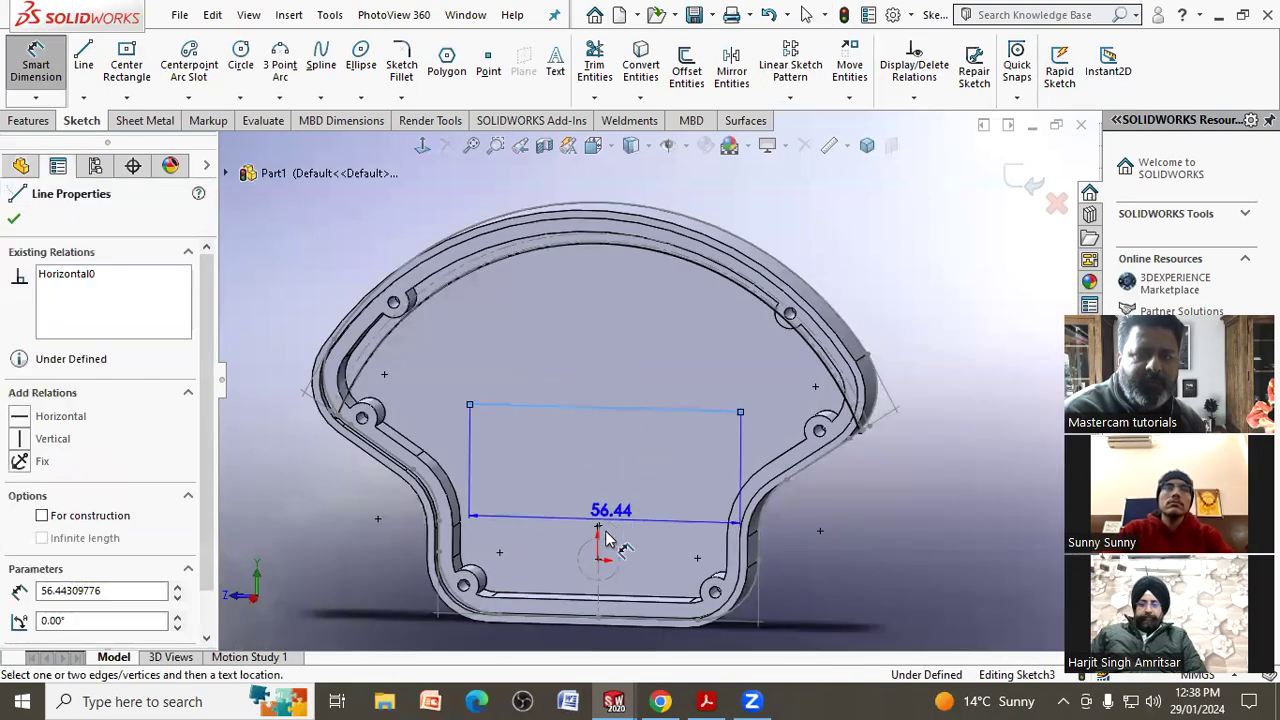
pyautogui.click(597, 526)
pyautogui.click(323, 497)
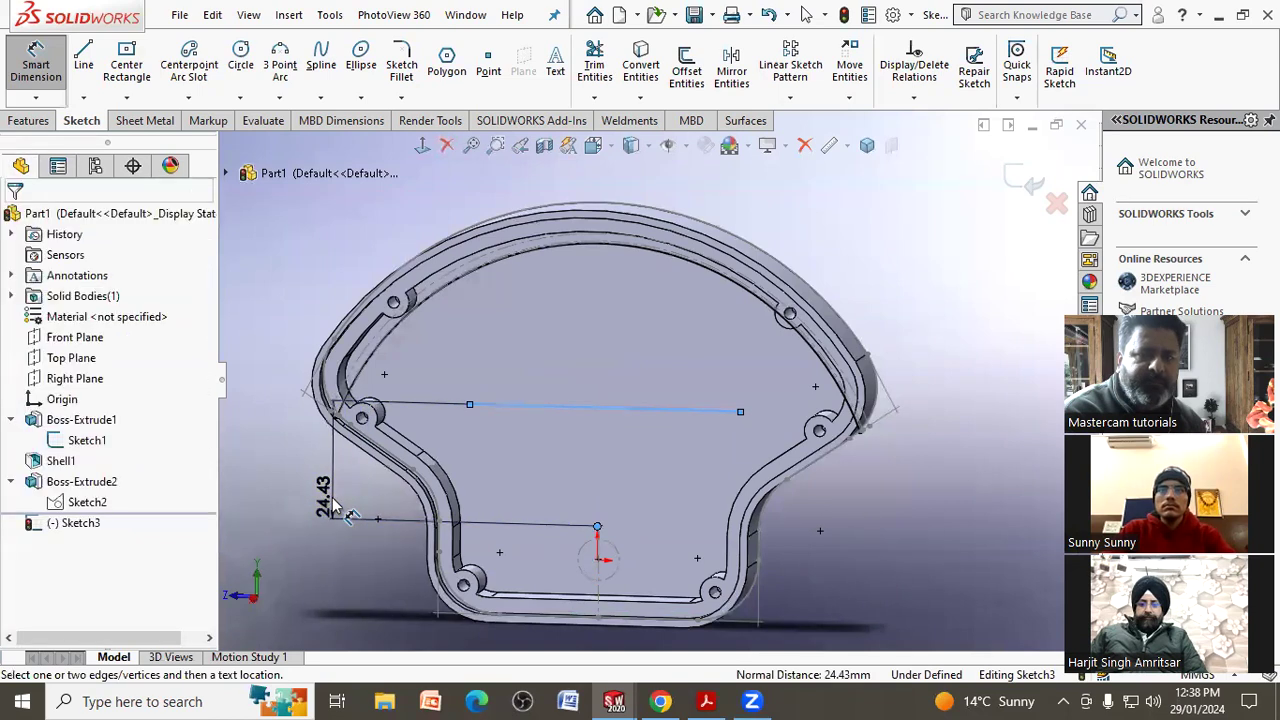
pyautogui.write('19.05')
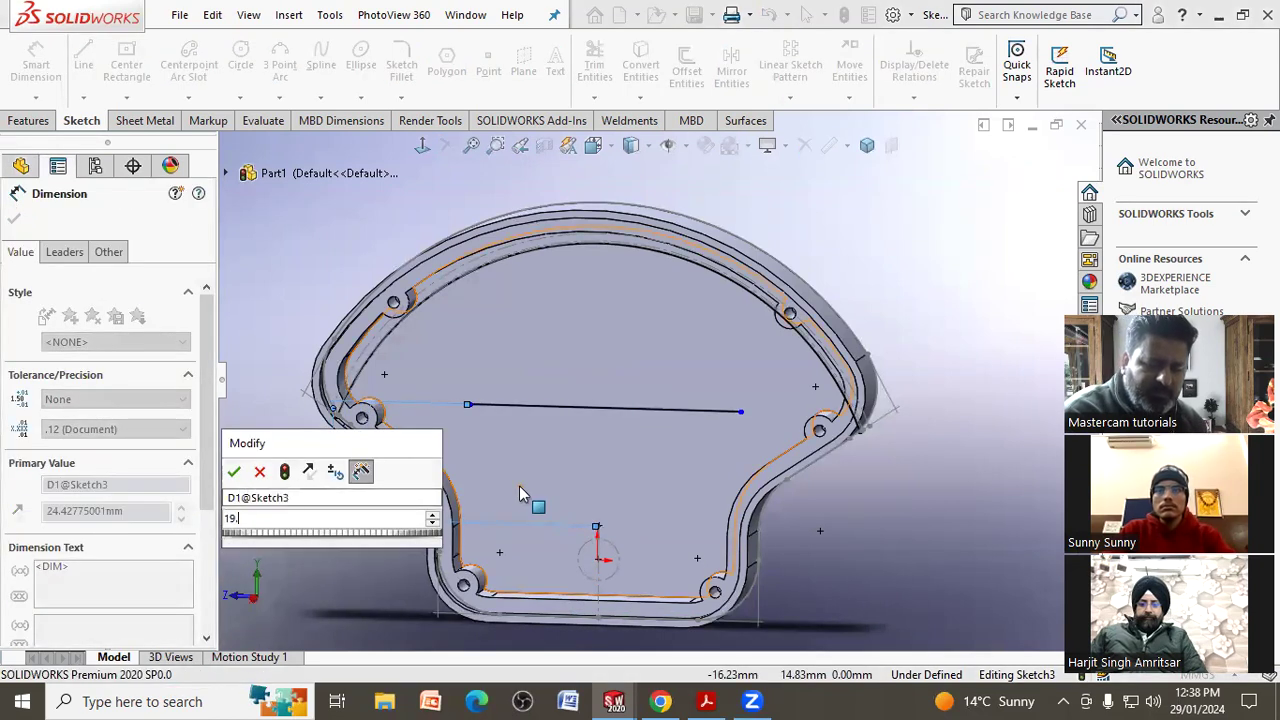
pyautogui.press('Return')
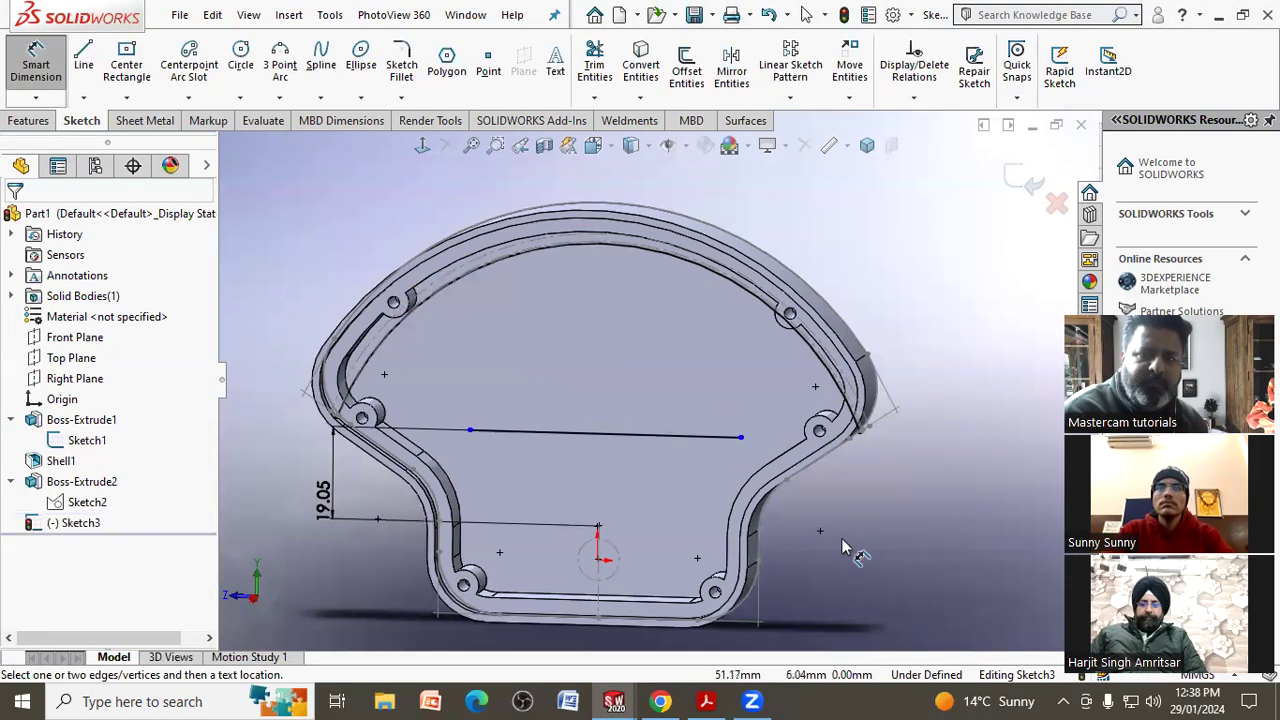
pyautogui.click(720, 699)
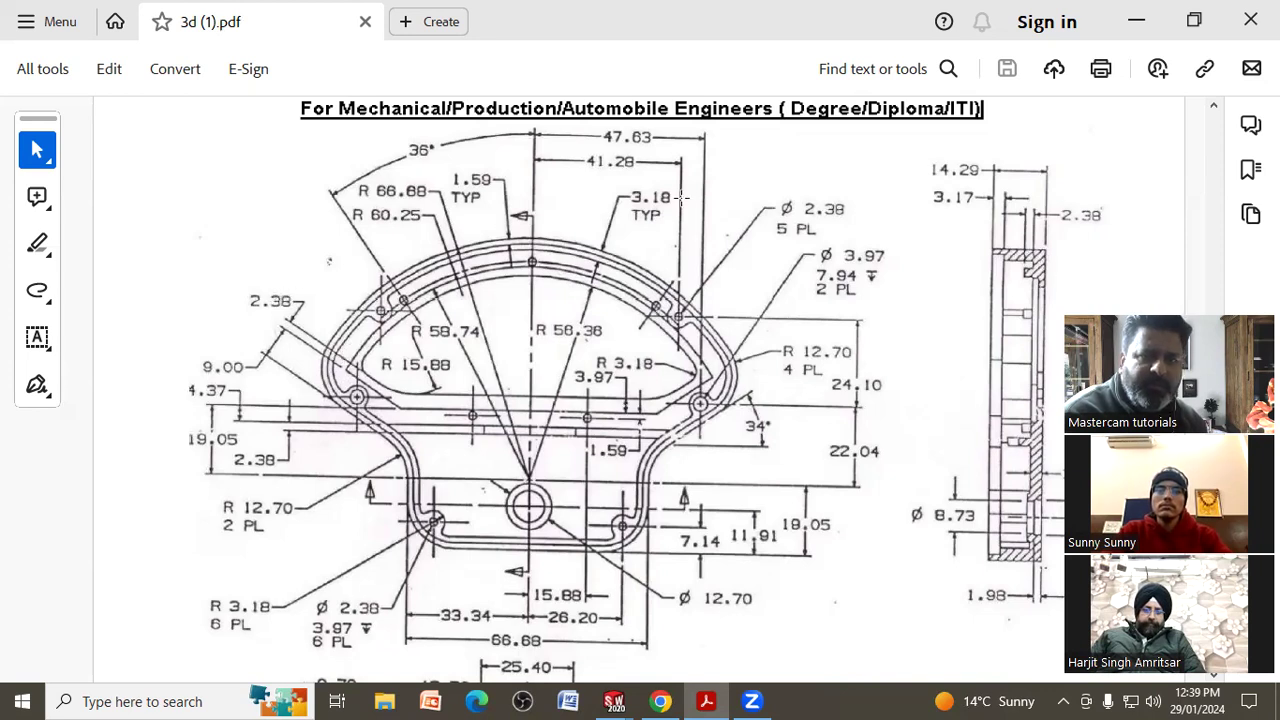
pyautogui.click(1136, 21)
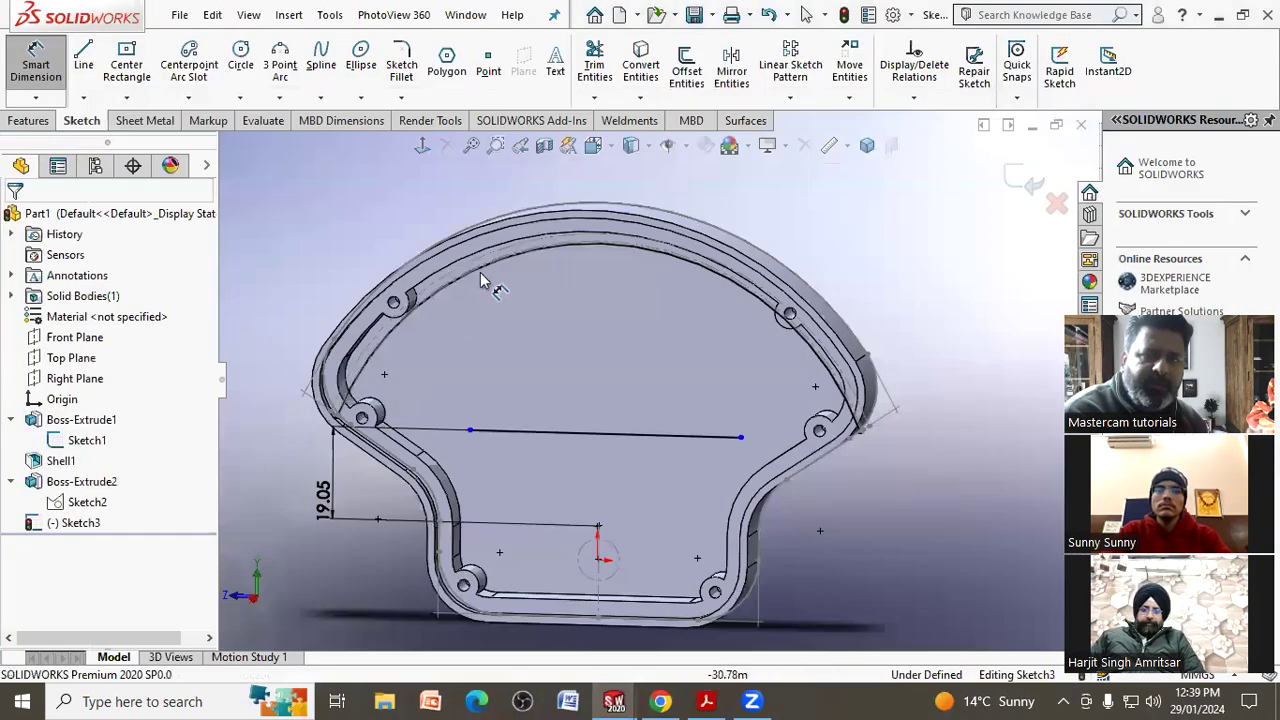
# View the sketch face-on and offset the left angled edge 9 mm inward.
pyautogui.click(422, 146)
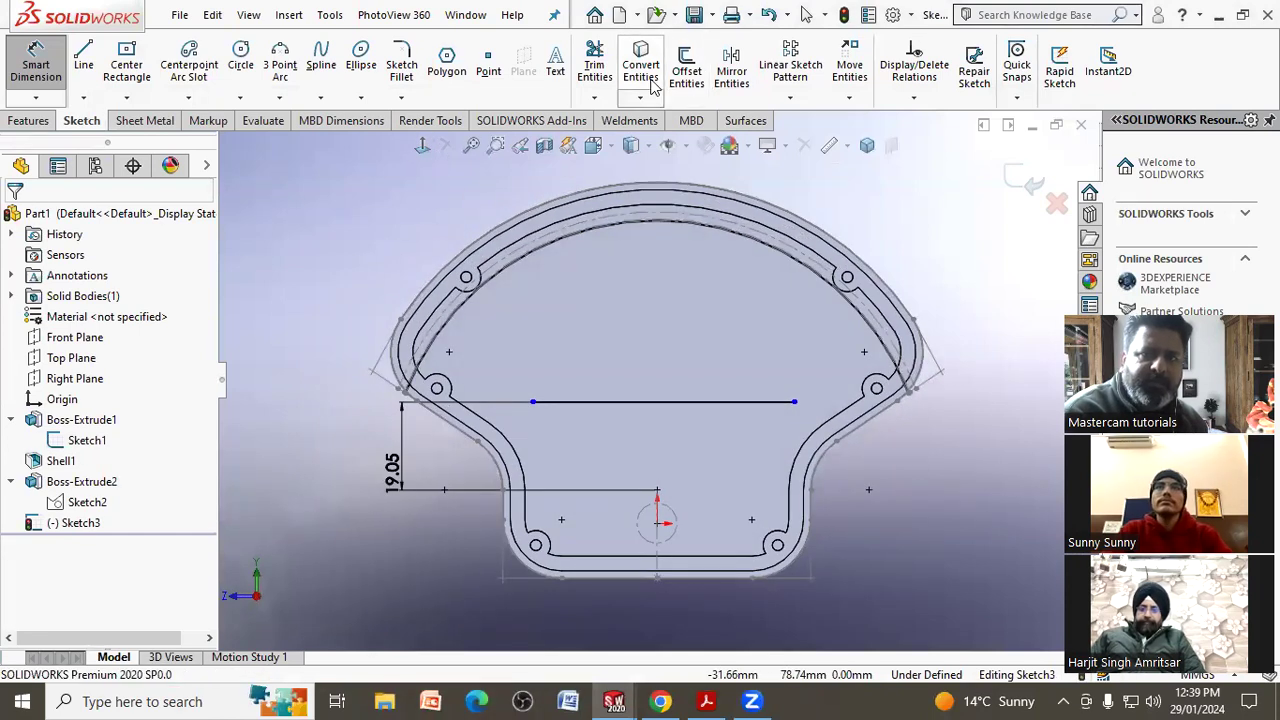
pyautogui.click(686, 68)
pyautogui.write('9')
pyautogui.press('Return')
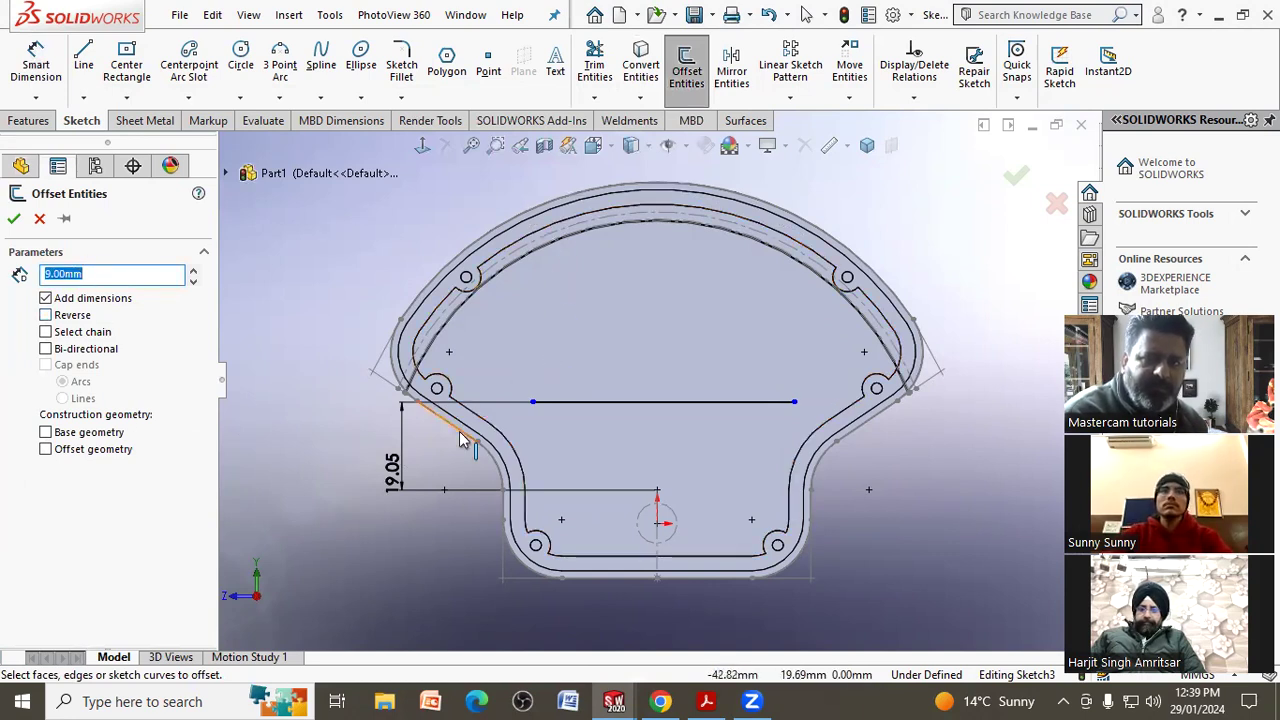
pyautogui.click(462, 440)
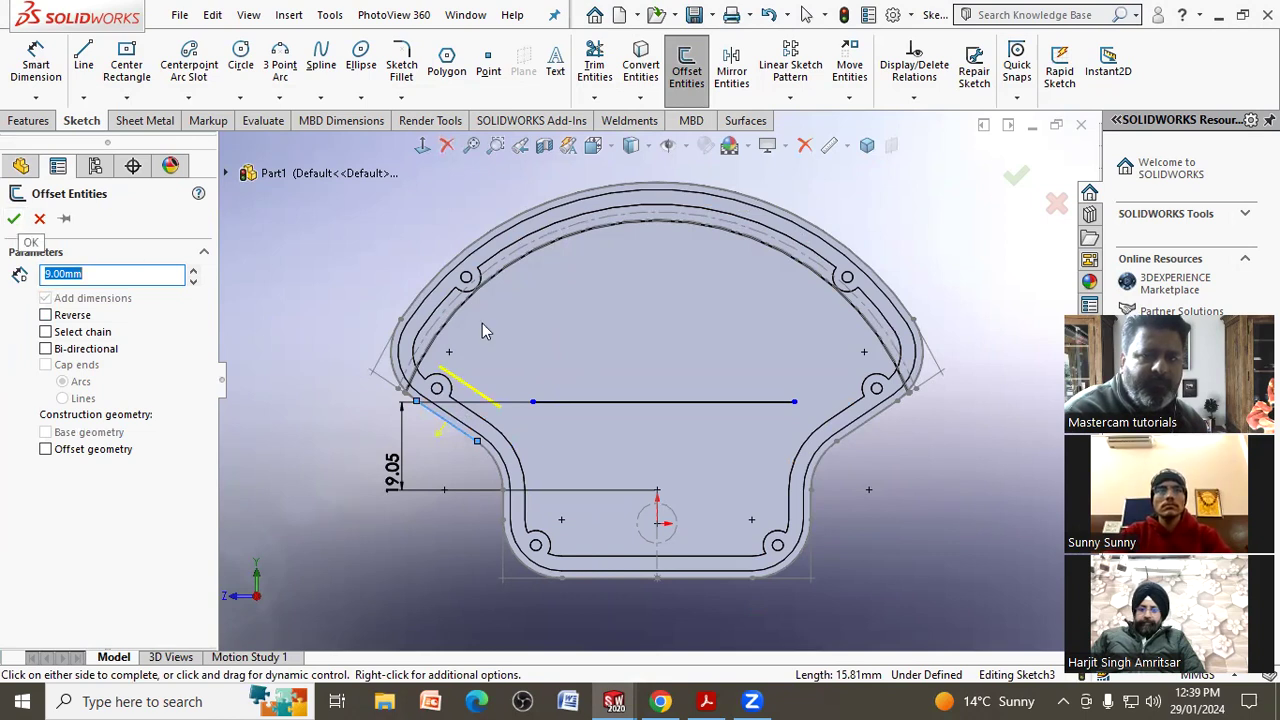
pyautogui.click(865, 435)
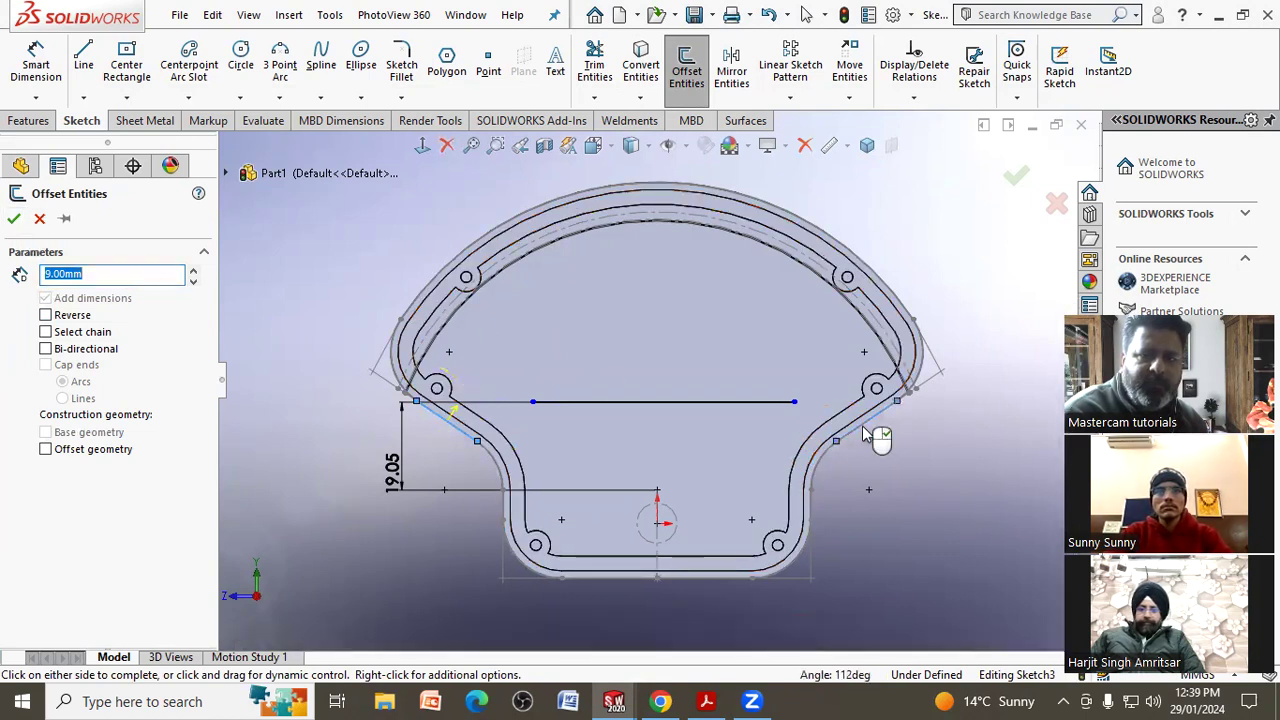
pyautogui.click(855, 415)
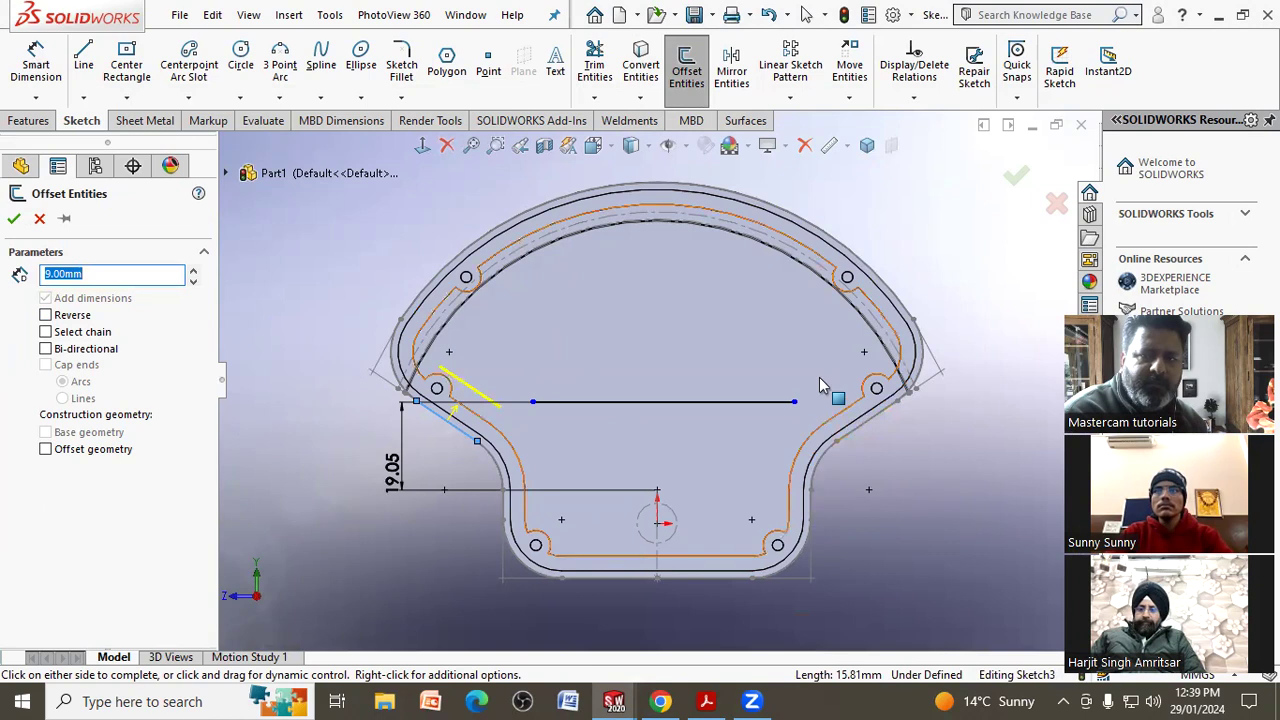
pyautogui.press('Return')
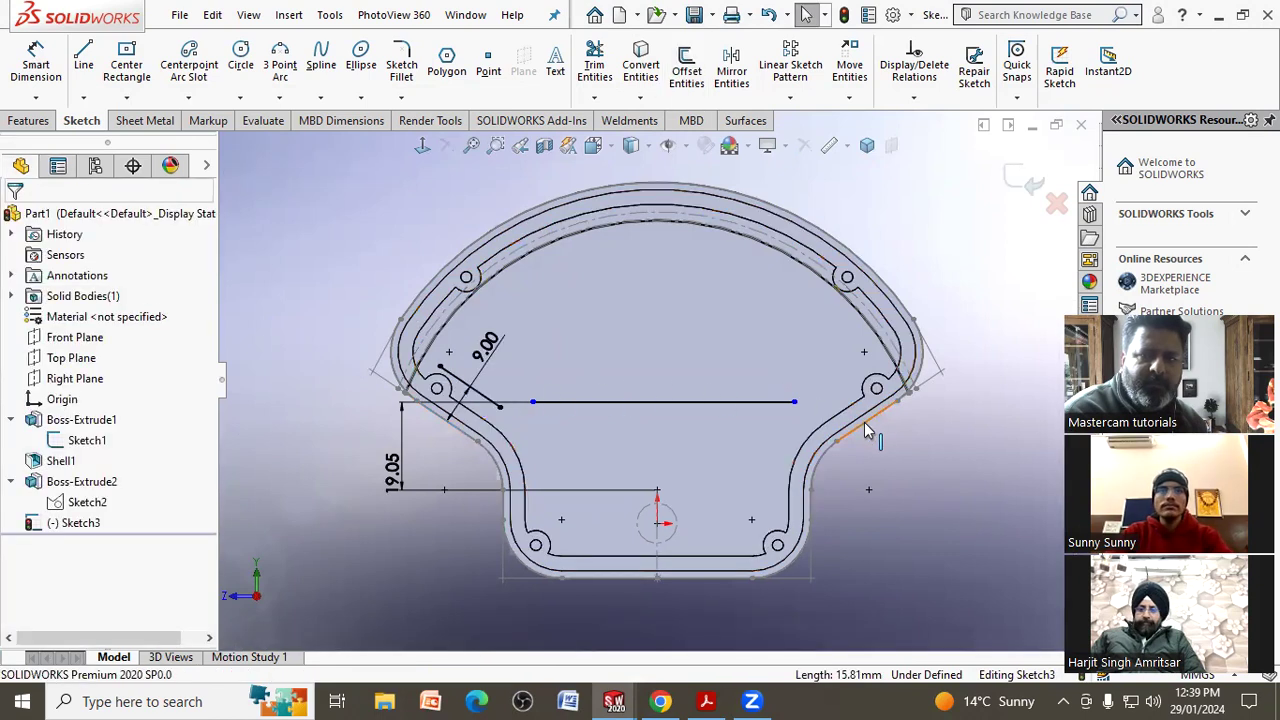
# Offset the right angled edge 9 mm inward with Reverse checked.
pyautogui.click(865, 425)
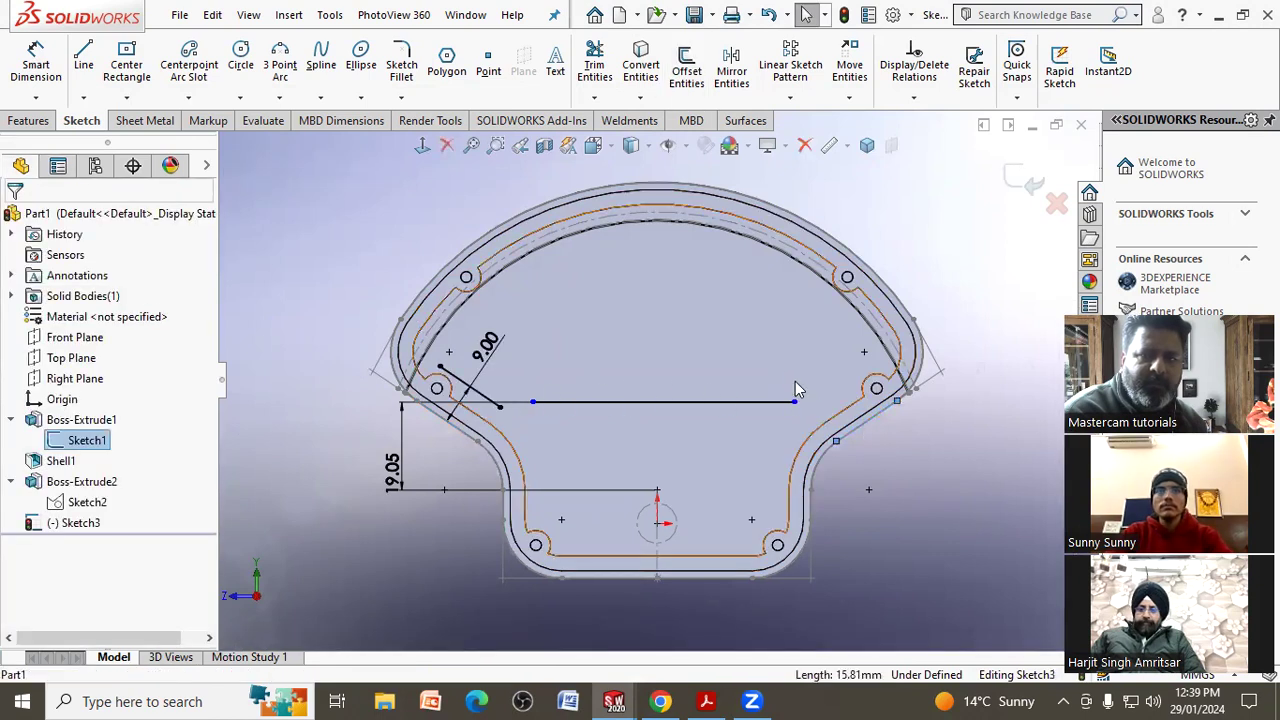
pyautogui.click(700, 75)
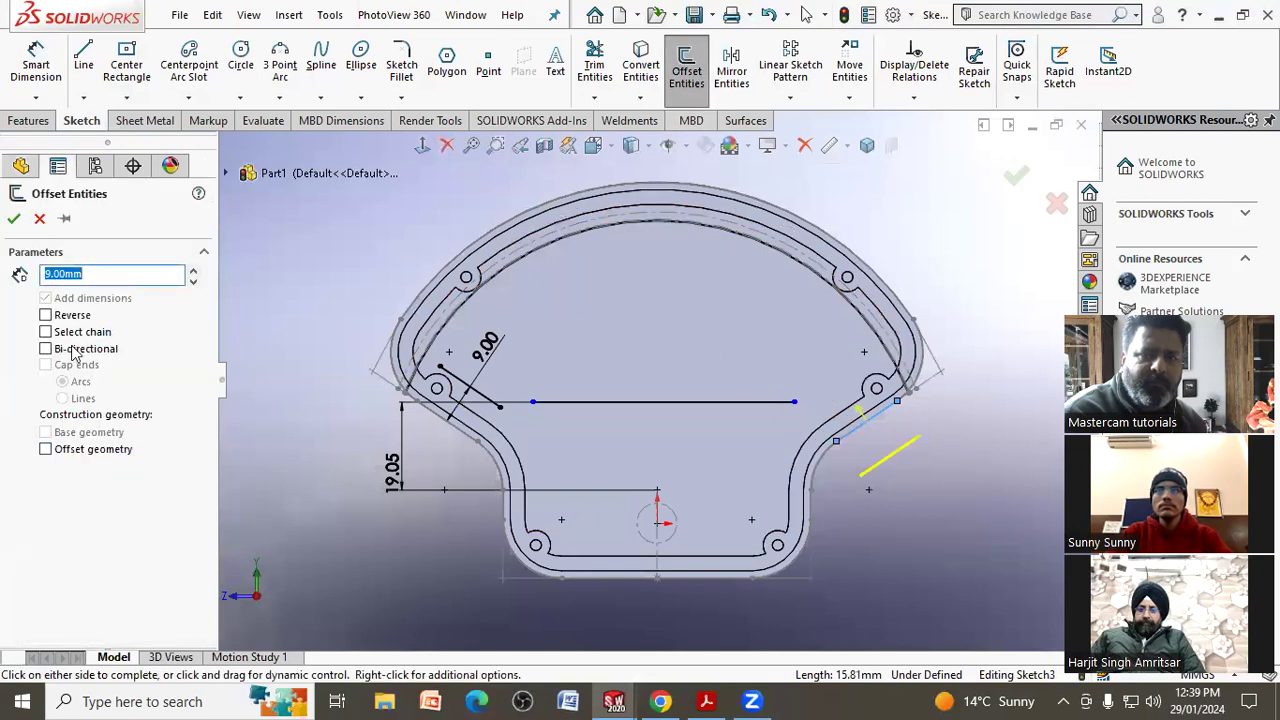
pyautogui.click(68, 318)
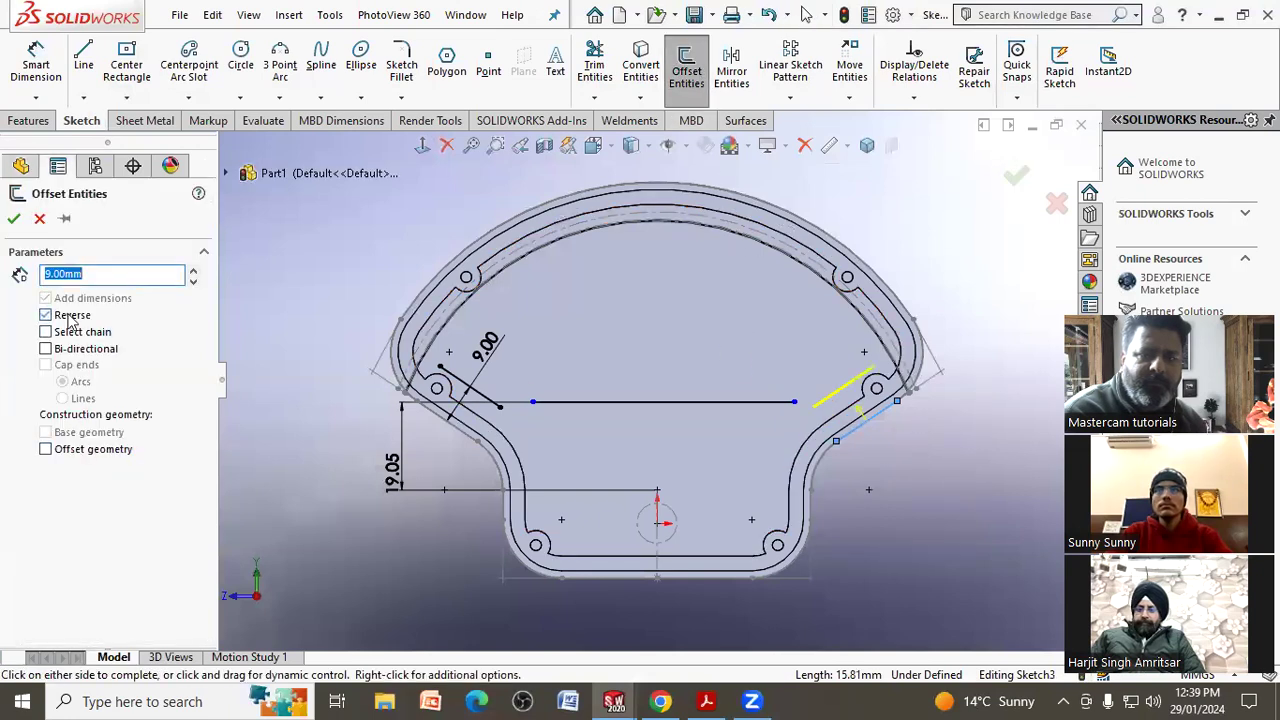
pyautogui.click(15, 222)
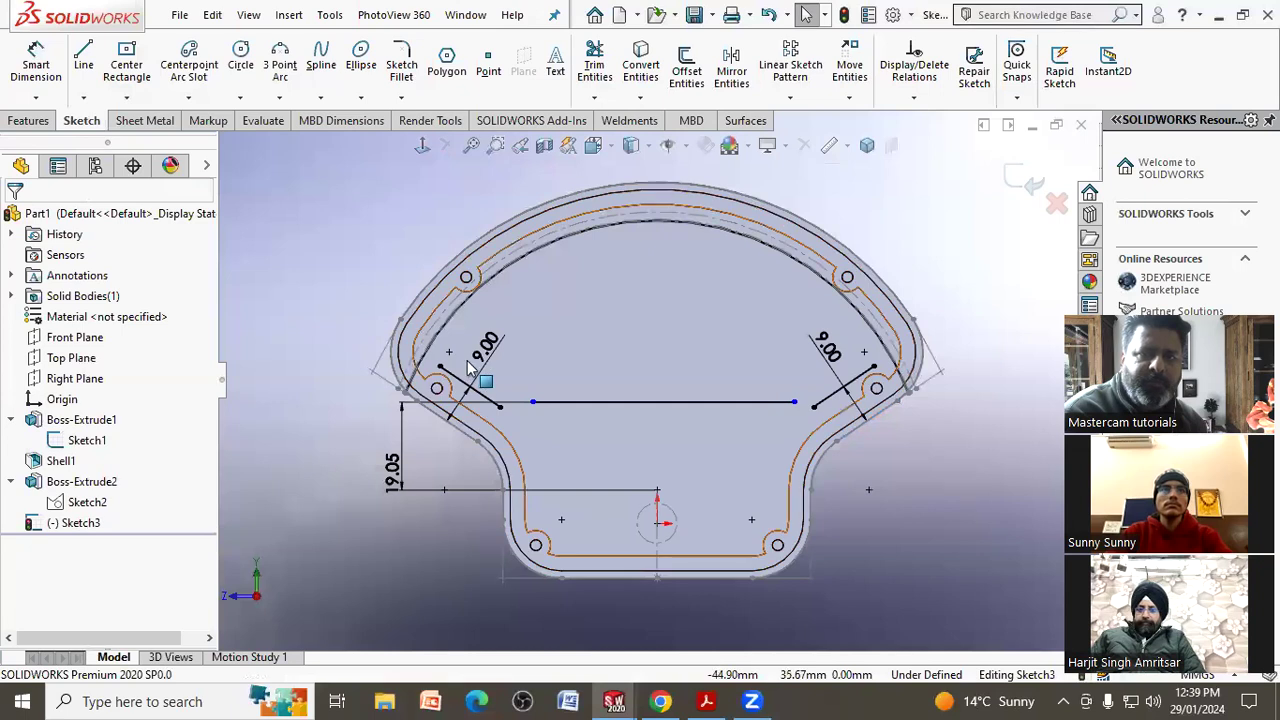
pyautogui.scroll(-3, 470, 366)
pyautogui.click(623, 437)
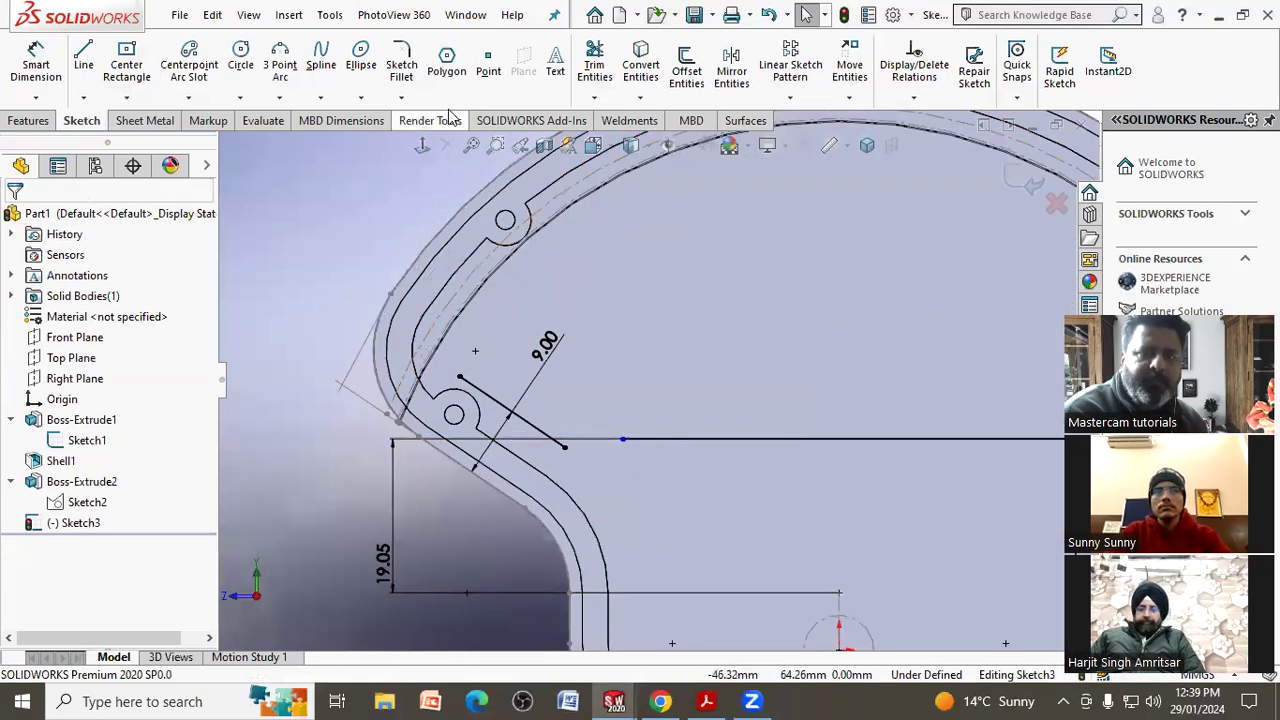
pyautogui.click(598, 98)
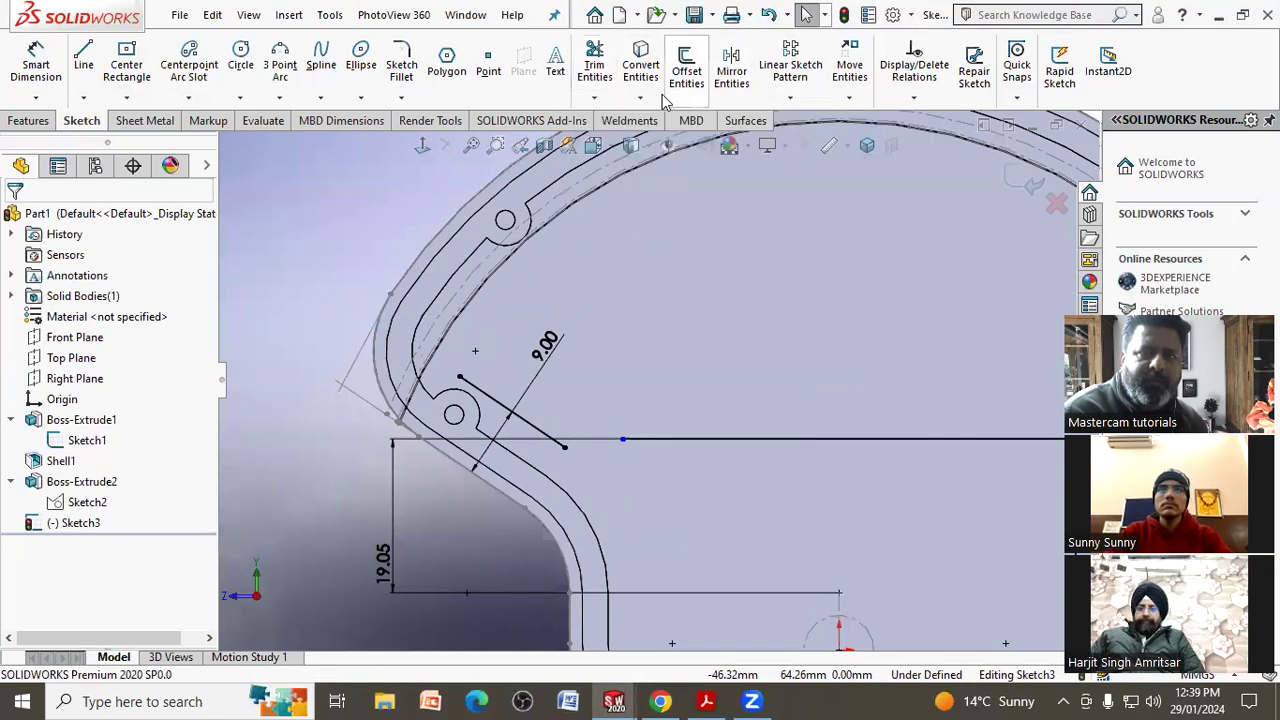
# Corner-trim the 19.05 horizontal line with the left and right 9.00 offset lines.
pyautogui.click(592, 52)
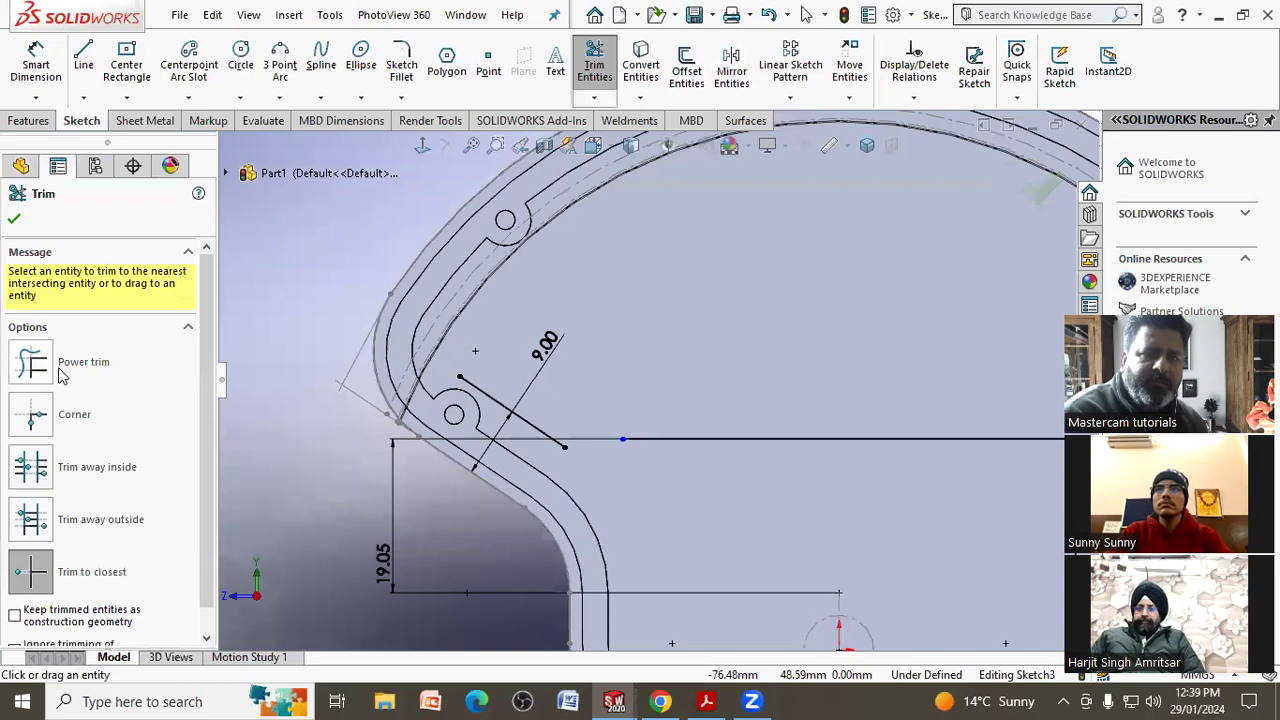
pyautogui.click(40, 425)
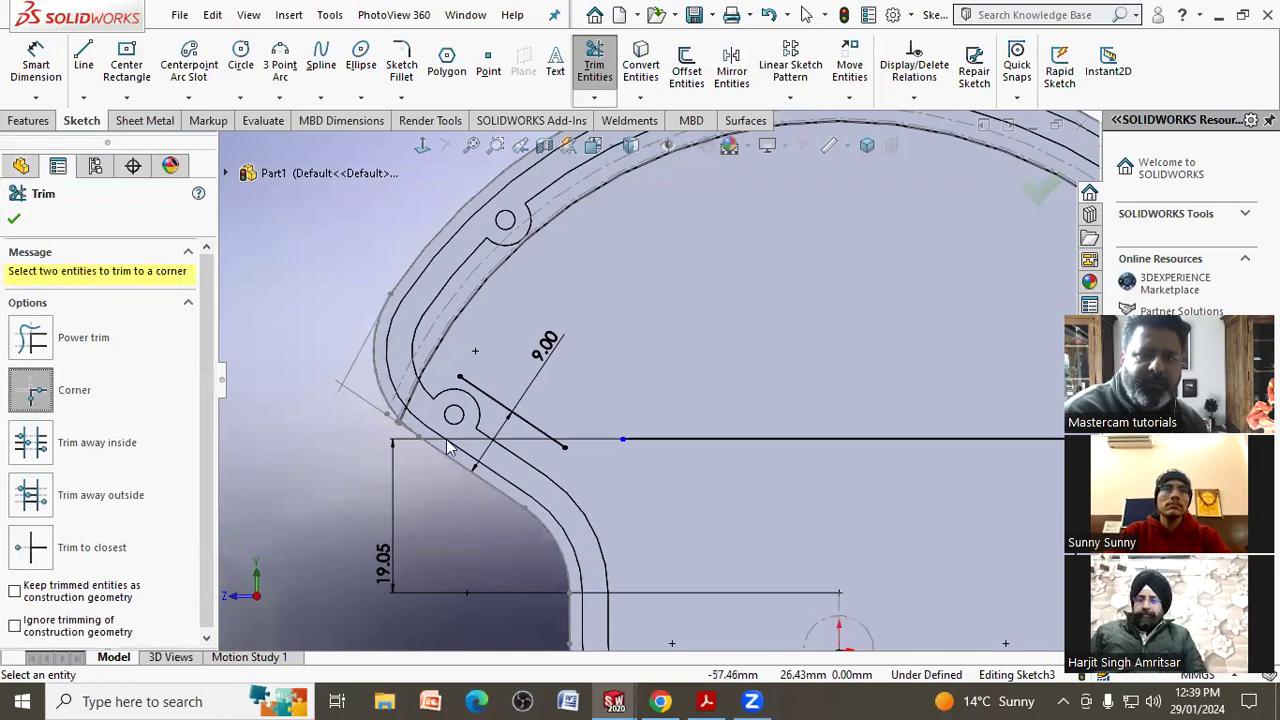
pyautogui.click(655, 437)
pyautogui.click(530, 432)
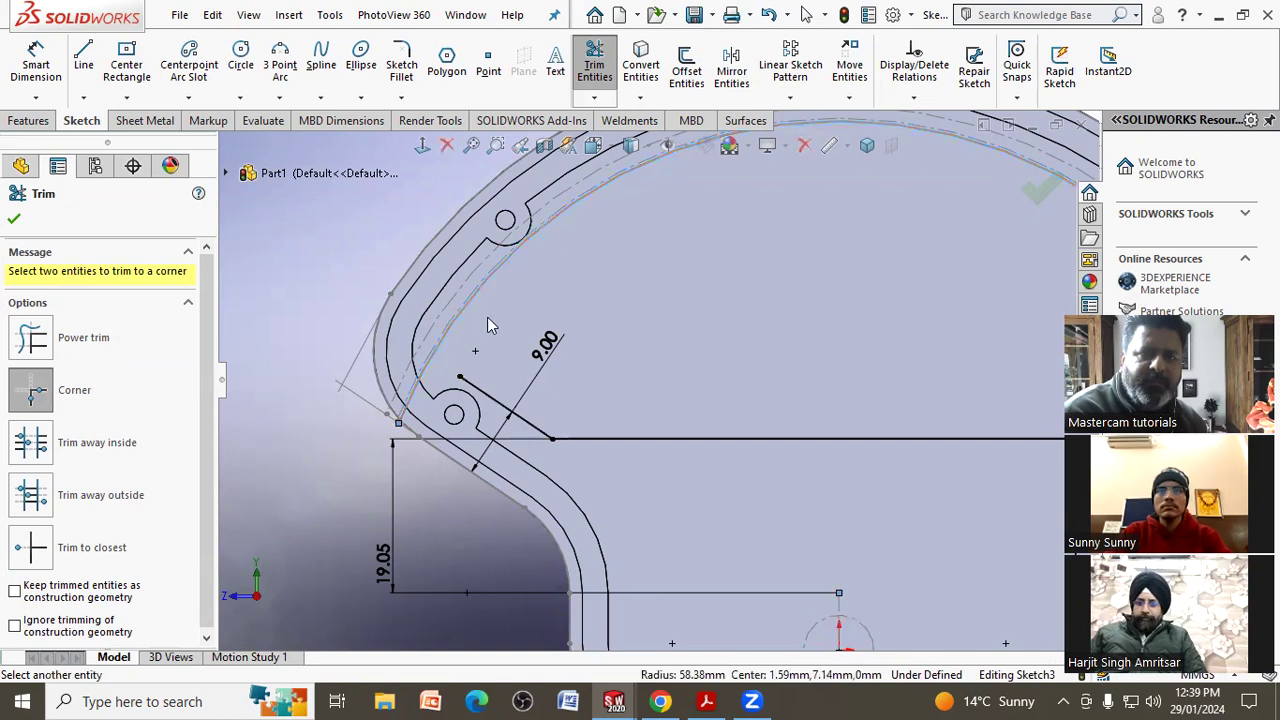
pyautogui.press('f')
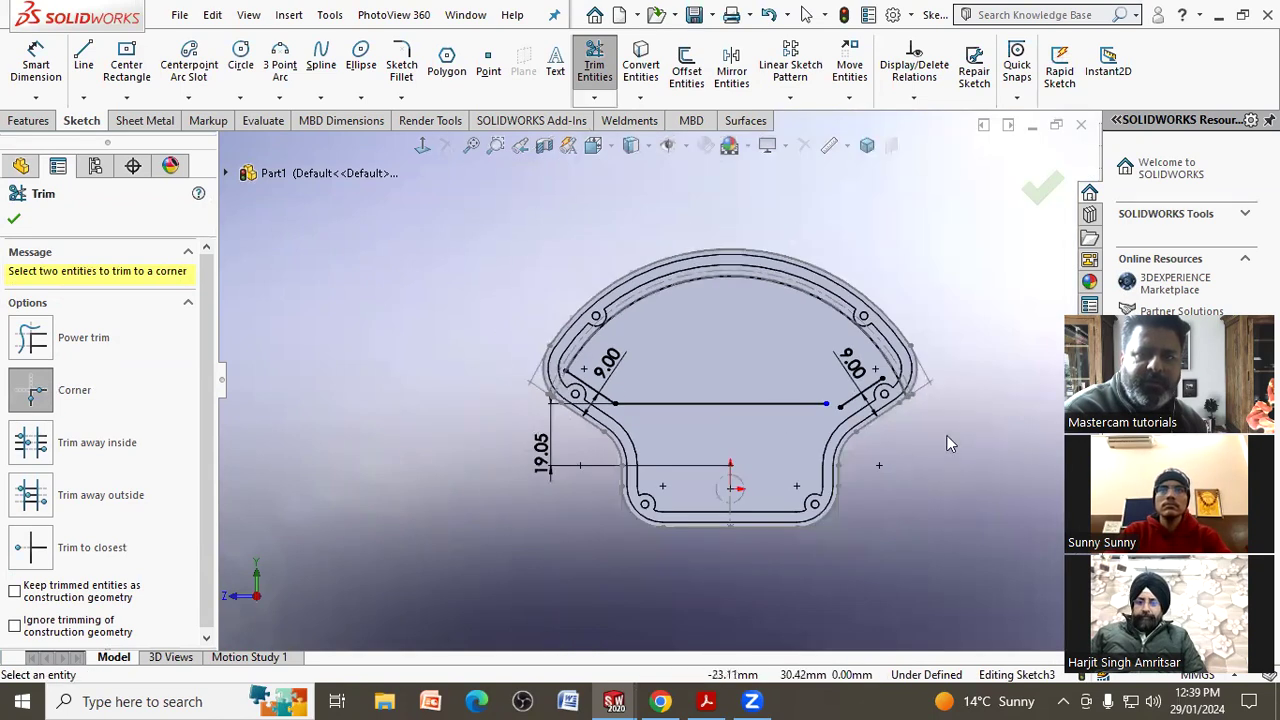
pyautogui.scroll(-2, 950, 444)
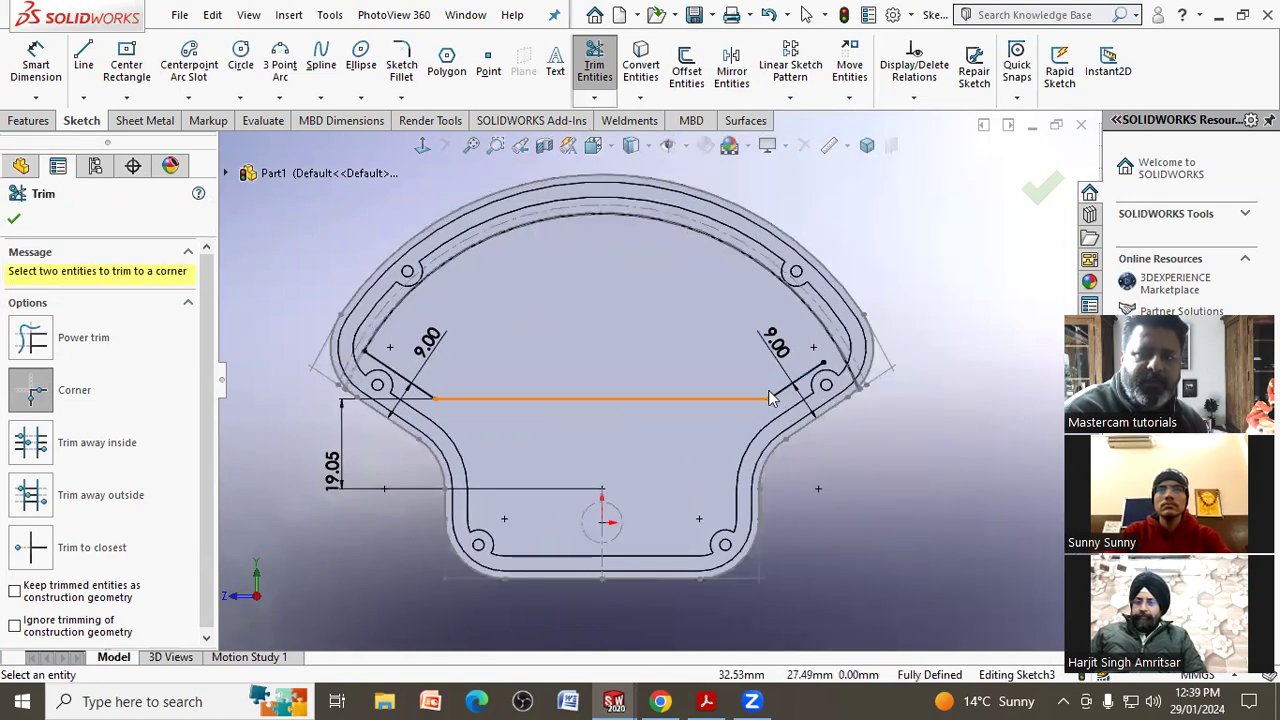
pyautogui.click(823, 371)
pyautogui.click(820, 322)
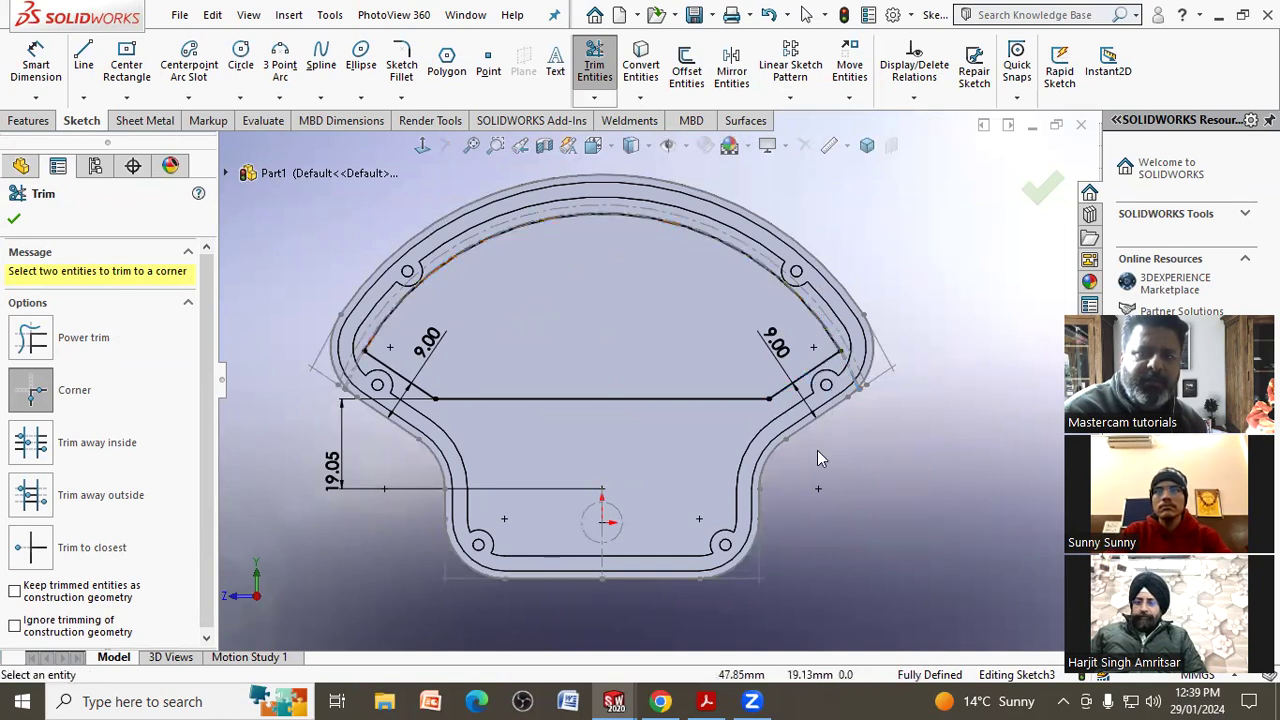
pyautogui.click(20, 222)
pyautogui.moveTo(371, 371)
pyautogui.mouseDown(button='middle')
pyautogui.moveTo(433, 340)
pyautogui.moveTo(620, 585)
pyautogui.mouseUp(button='middle')
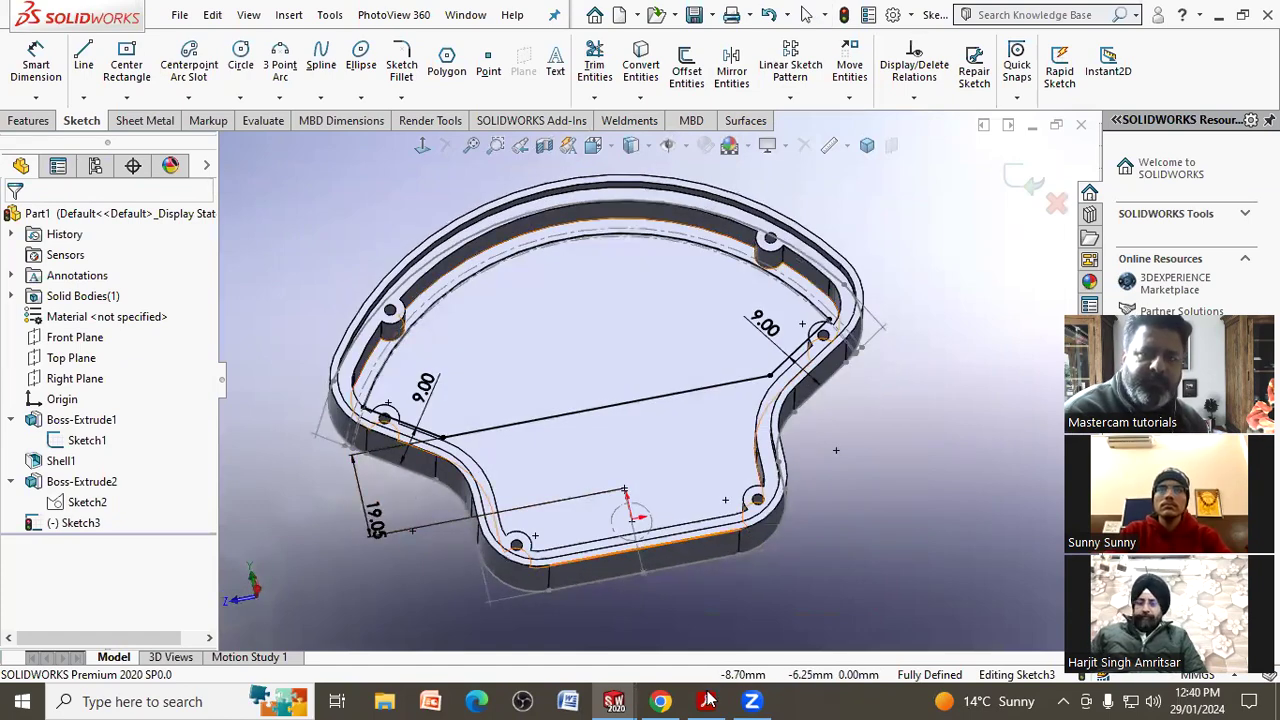
pyautogui.click(707, 700)
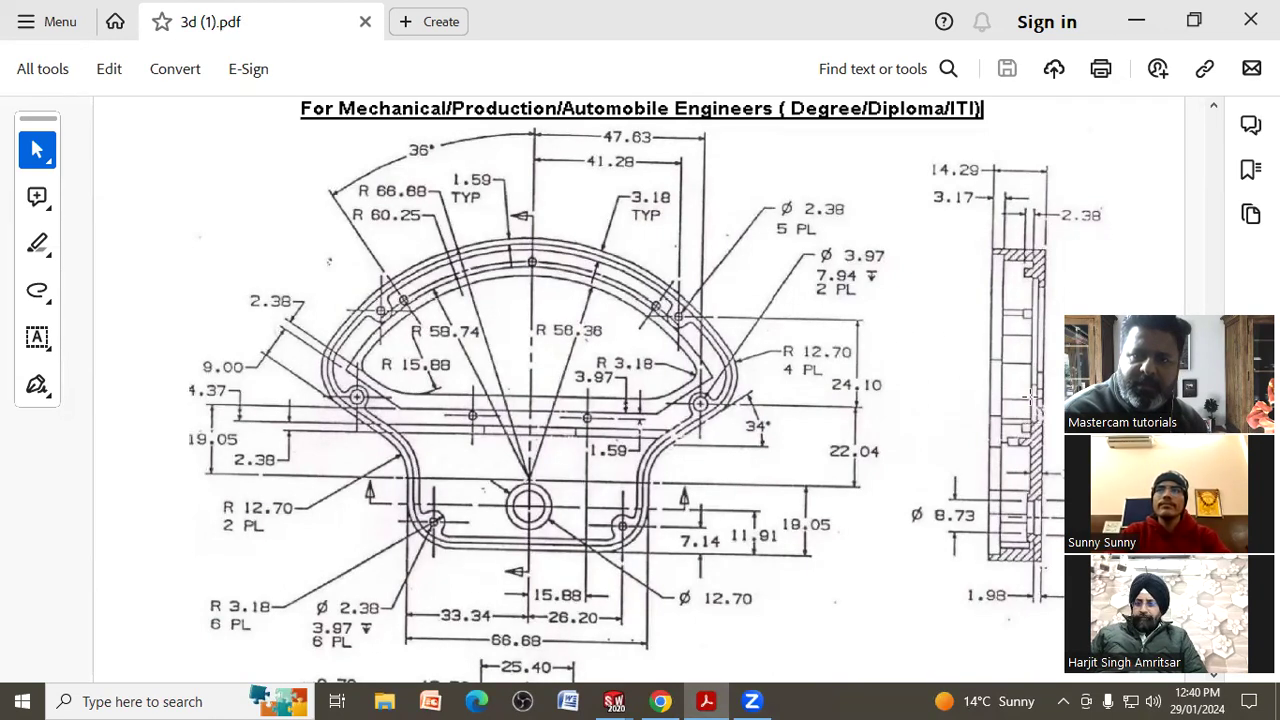
# Check the 19.05, 9.00, 3.18 and 1.98 callouts in 3d (1).pdf, then minimize it.
pyautogui.scroll(-2, 1022, 336)
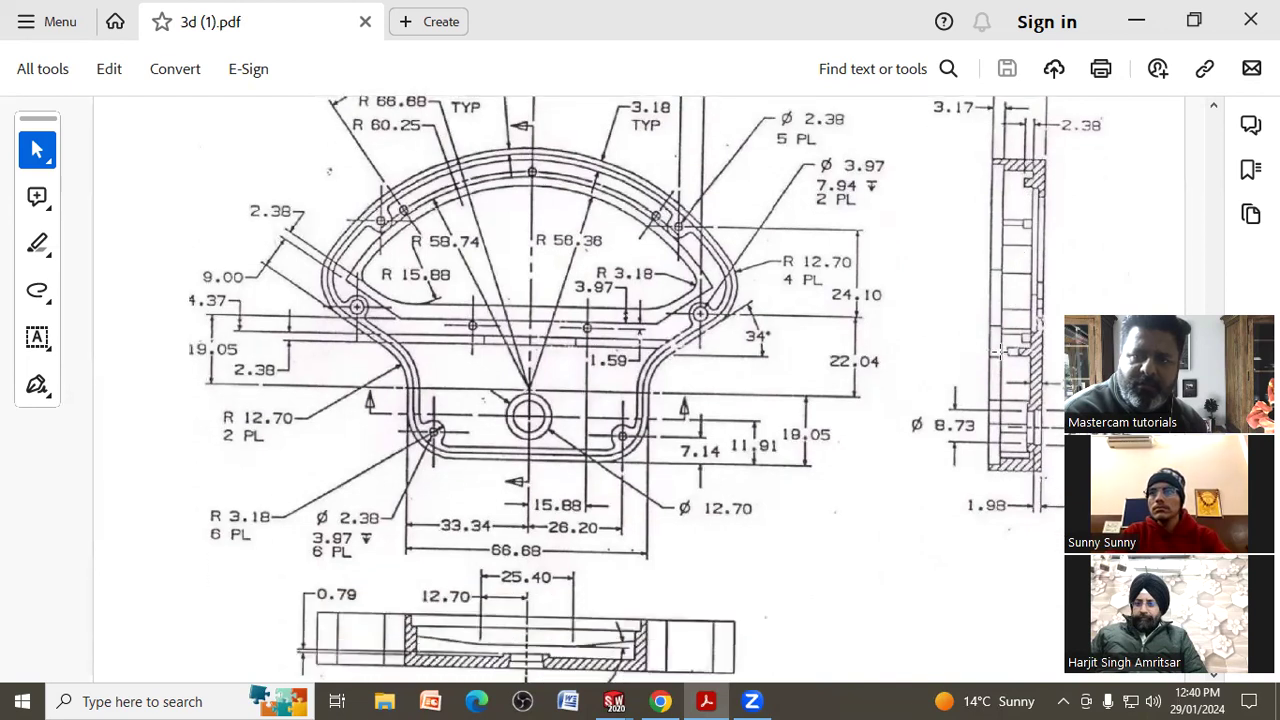
pyautogui.scroll(-2, 1000, 355)
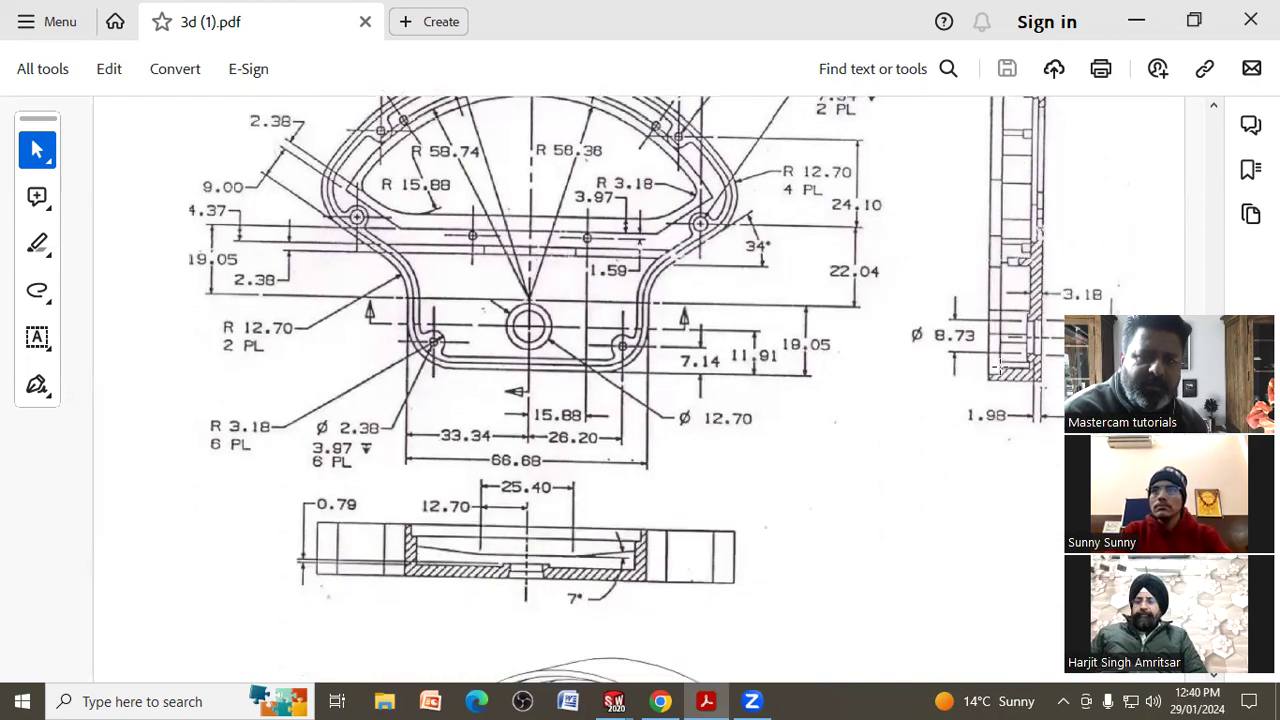
pyautogui.scroll(-1, 998, 366)
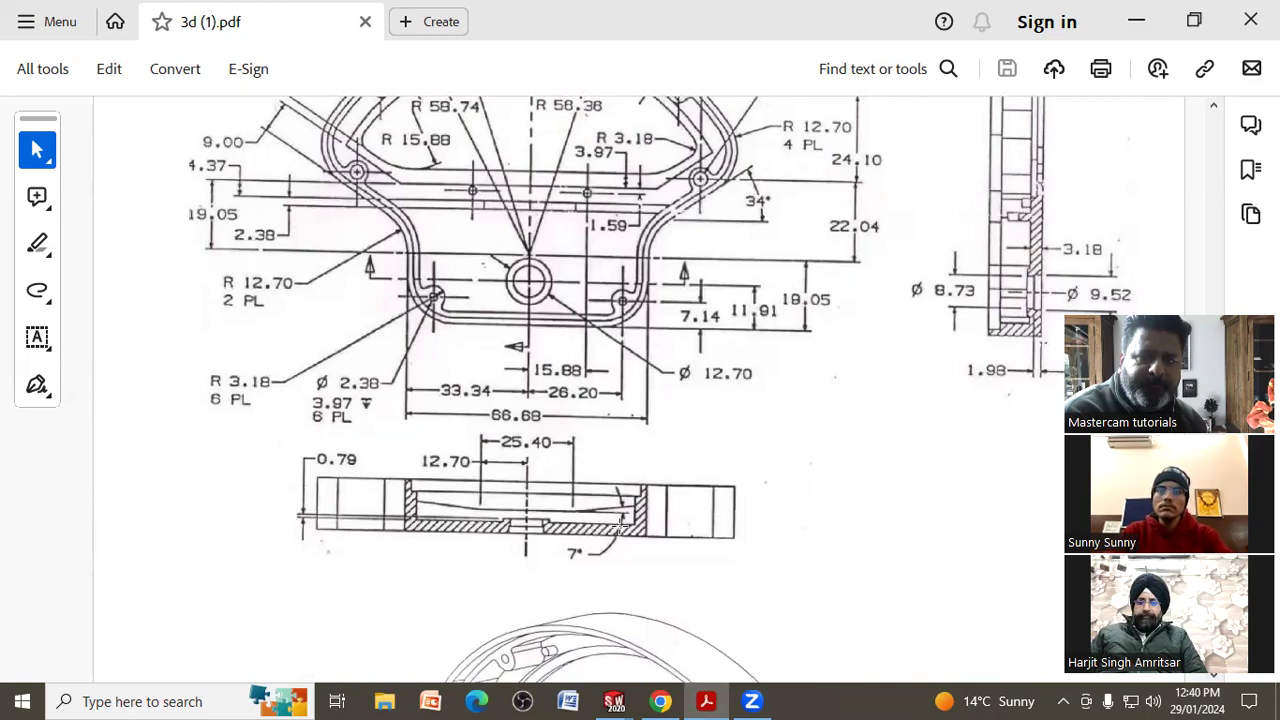
pyautogui.scroll(1, 834, 474)
pyautogui.scroll(1, 842, 473)
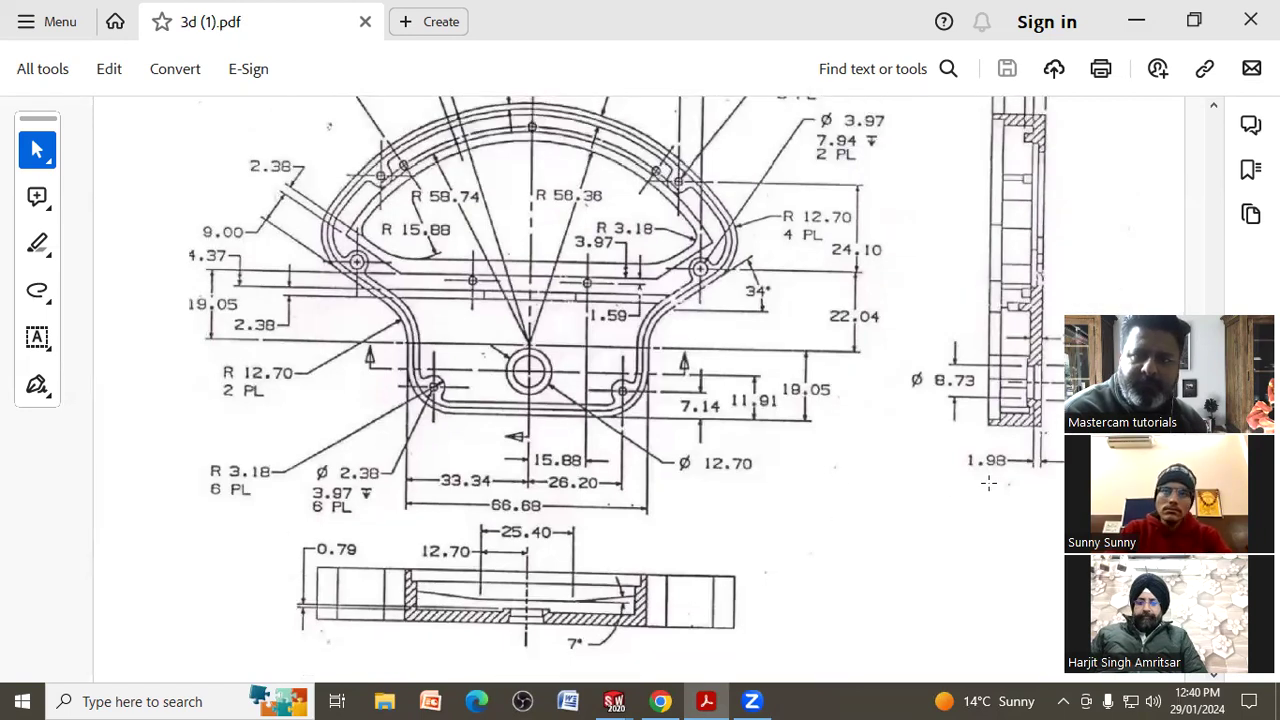
pyautogui.scroll(1, 653, 318)
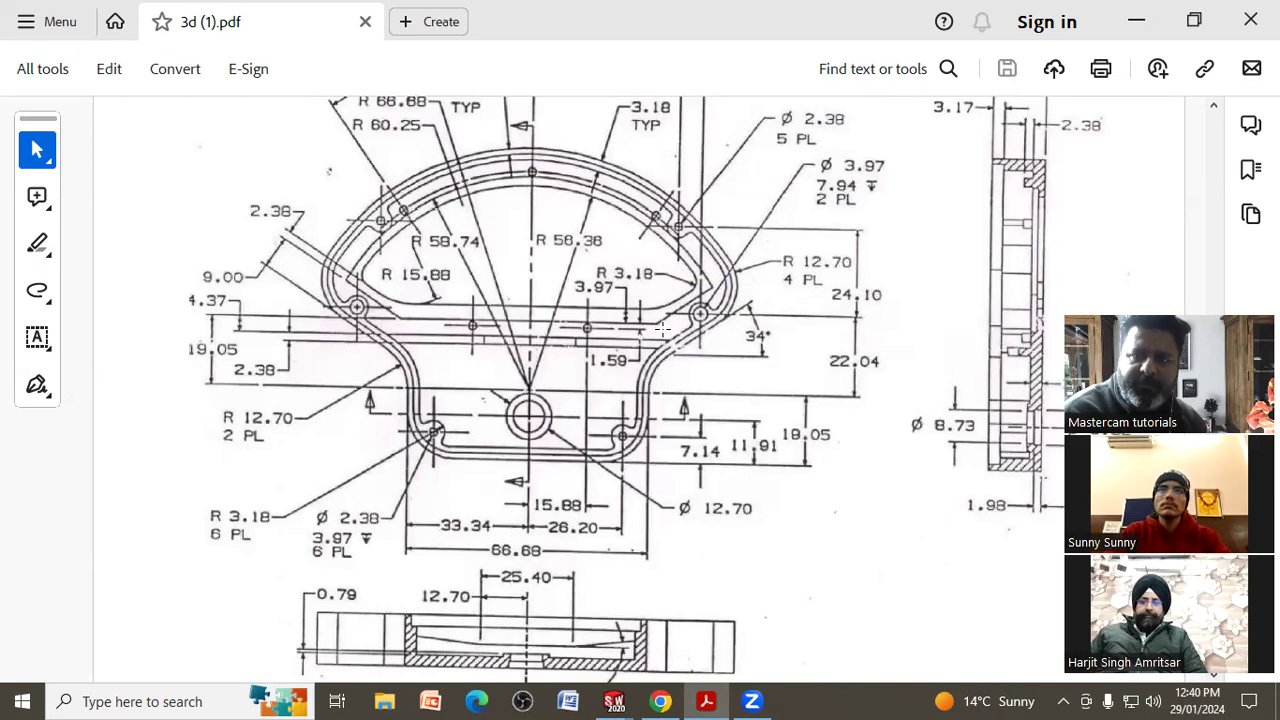
pyautogui.scroll(1, 669, 326)
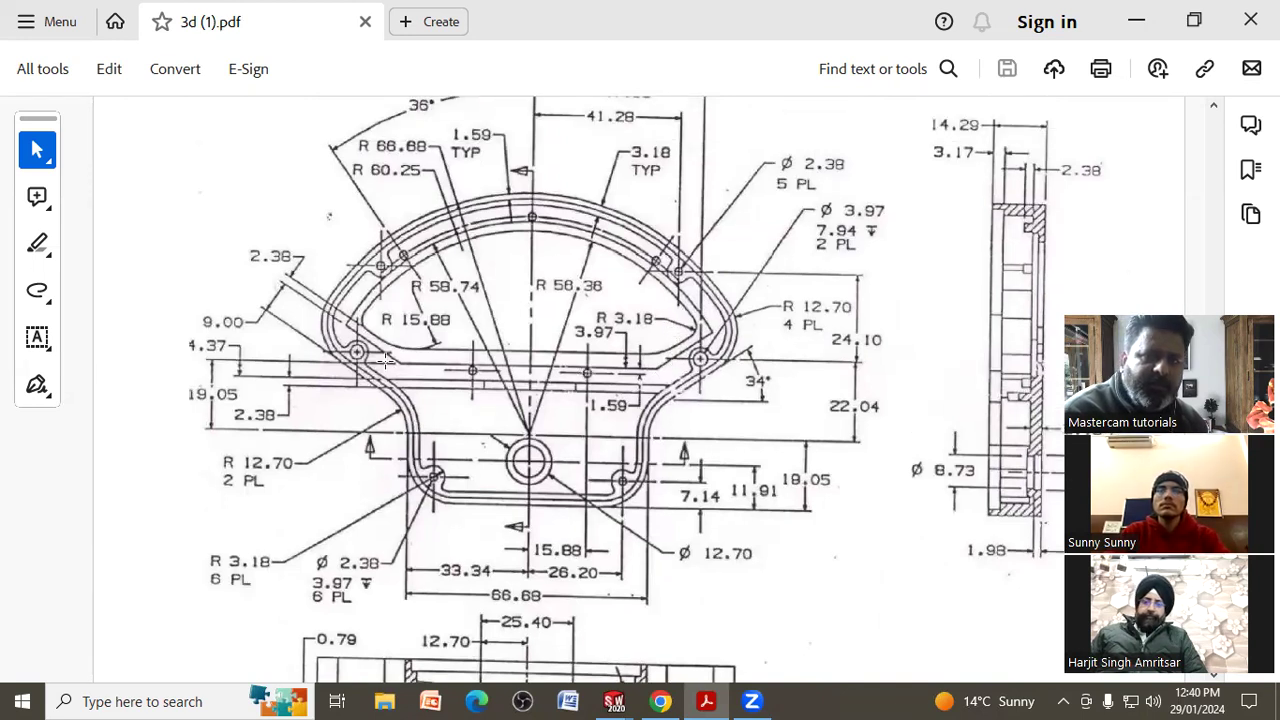
pyautogui.scroll(-1, 880, 375)
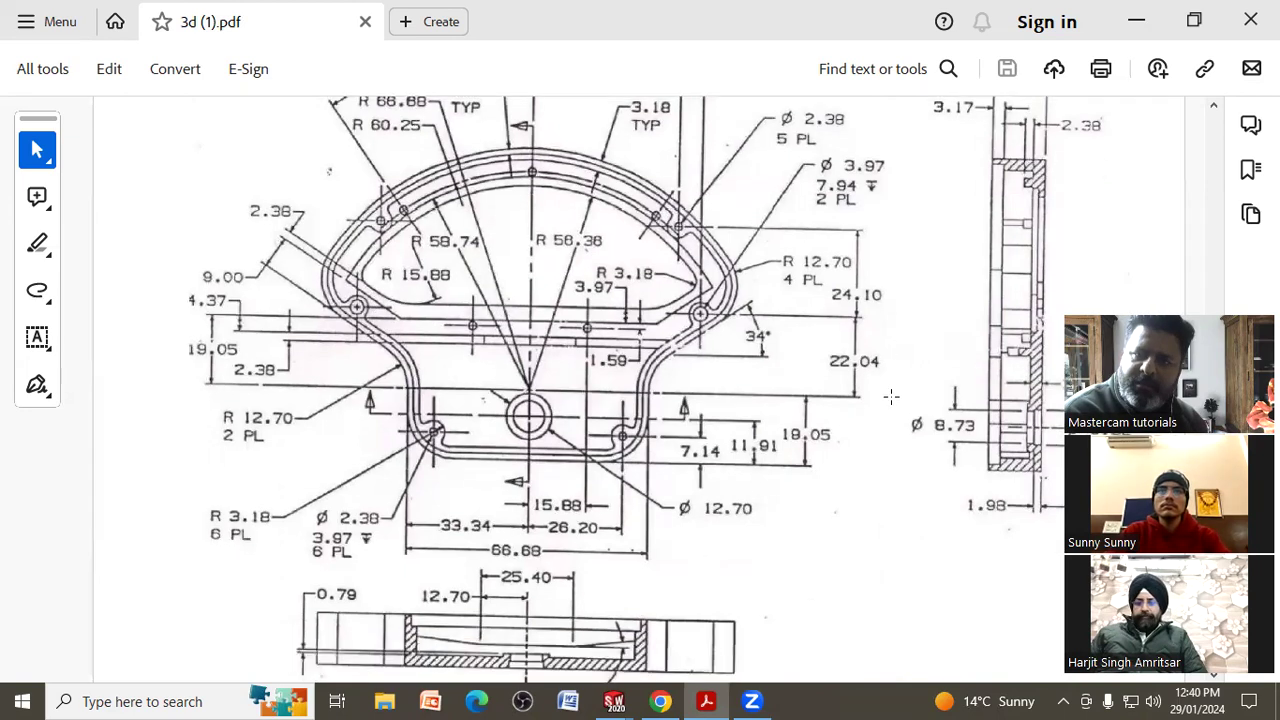
pyautogui.scroll(-2, 880, 375)
pyautogui.scroll(-1, 880, 375)
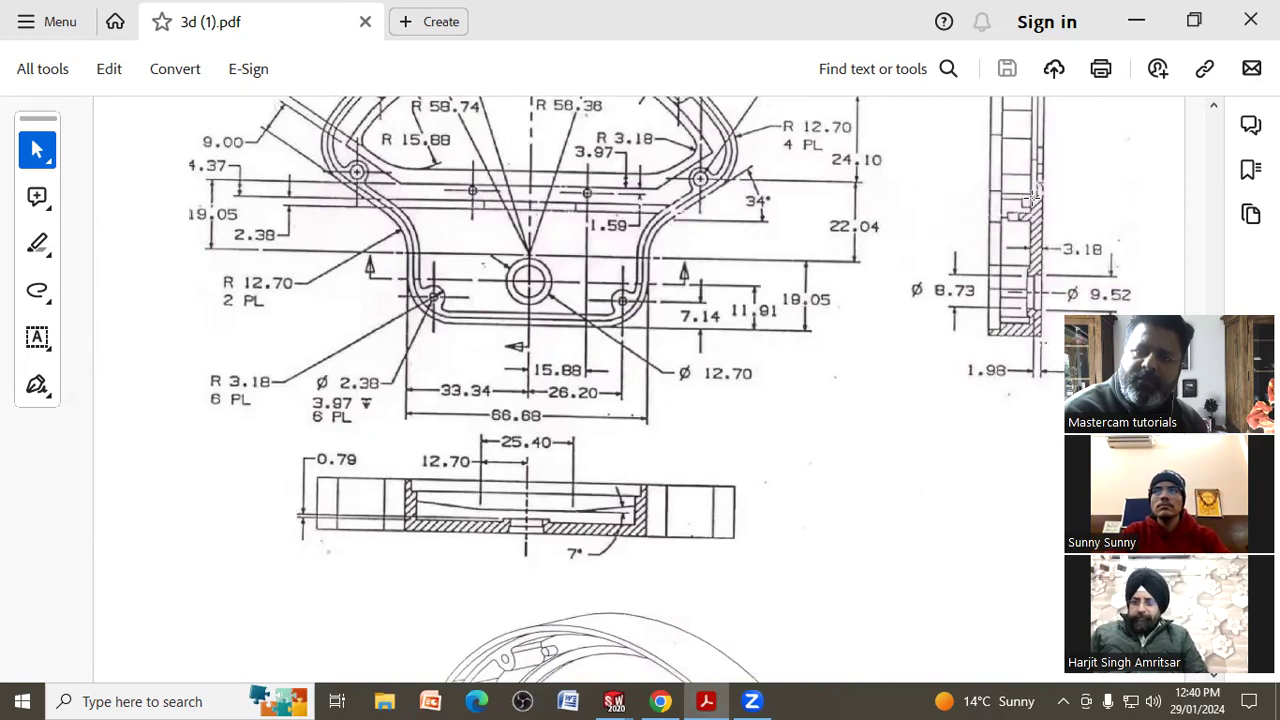
pyautogui.scroll(1, 980, 260)
pyautogui.scroll(1, 930, 325)
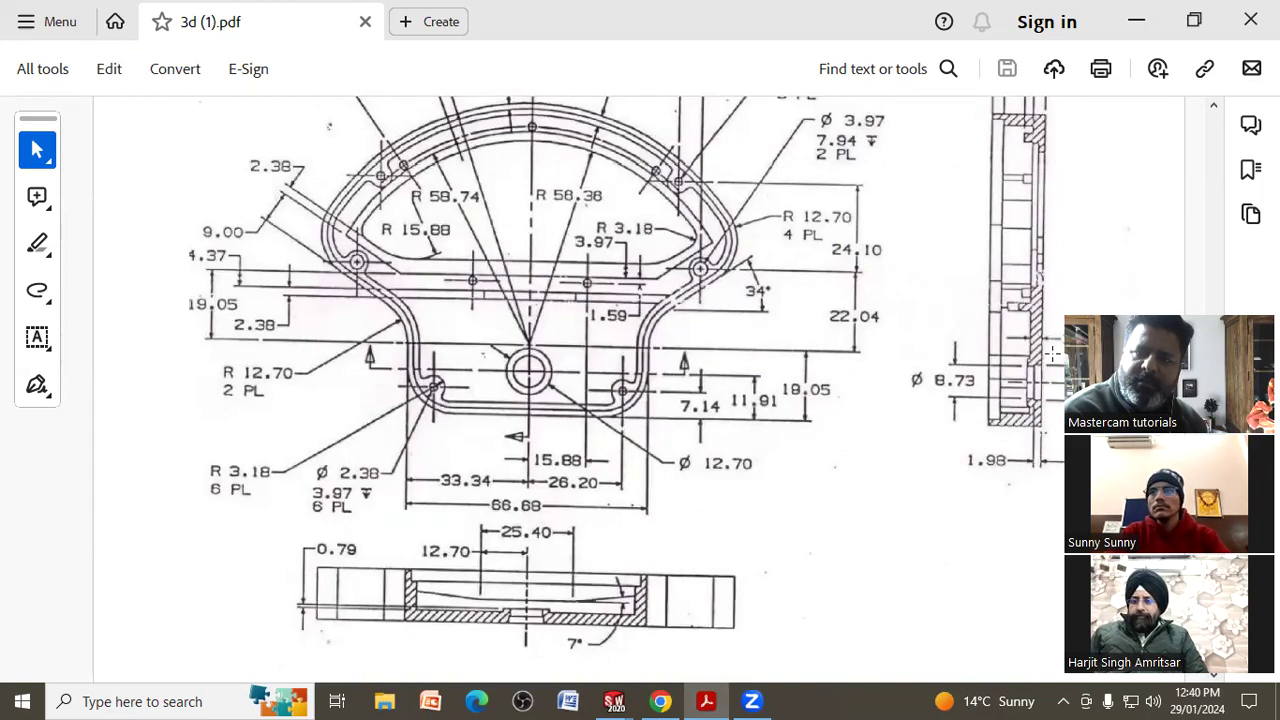
pyautogui.scroll(-1, 1030, 330)
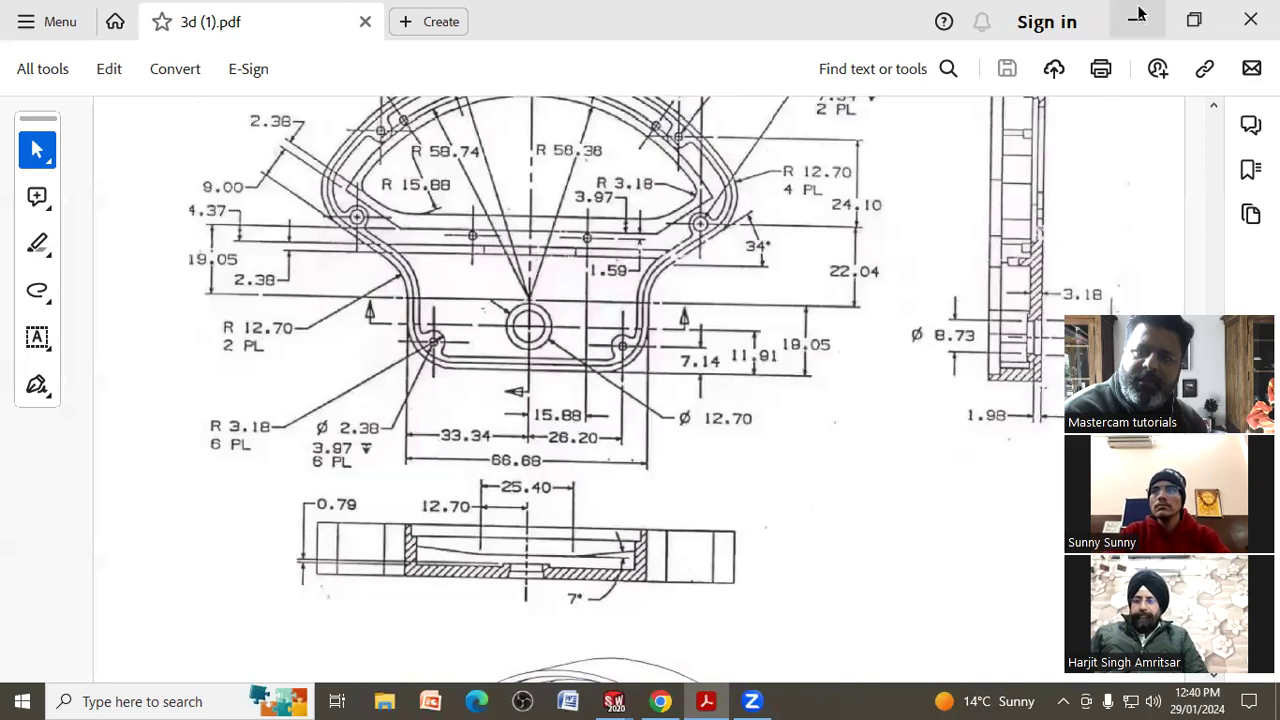
pyautogui.click(1136, 20)
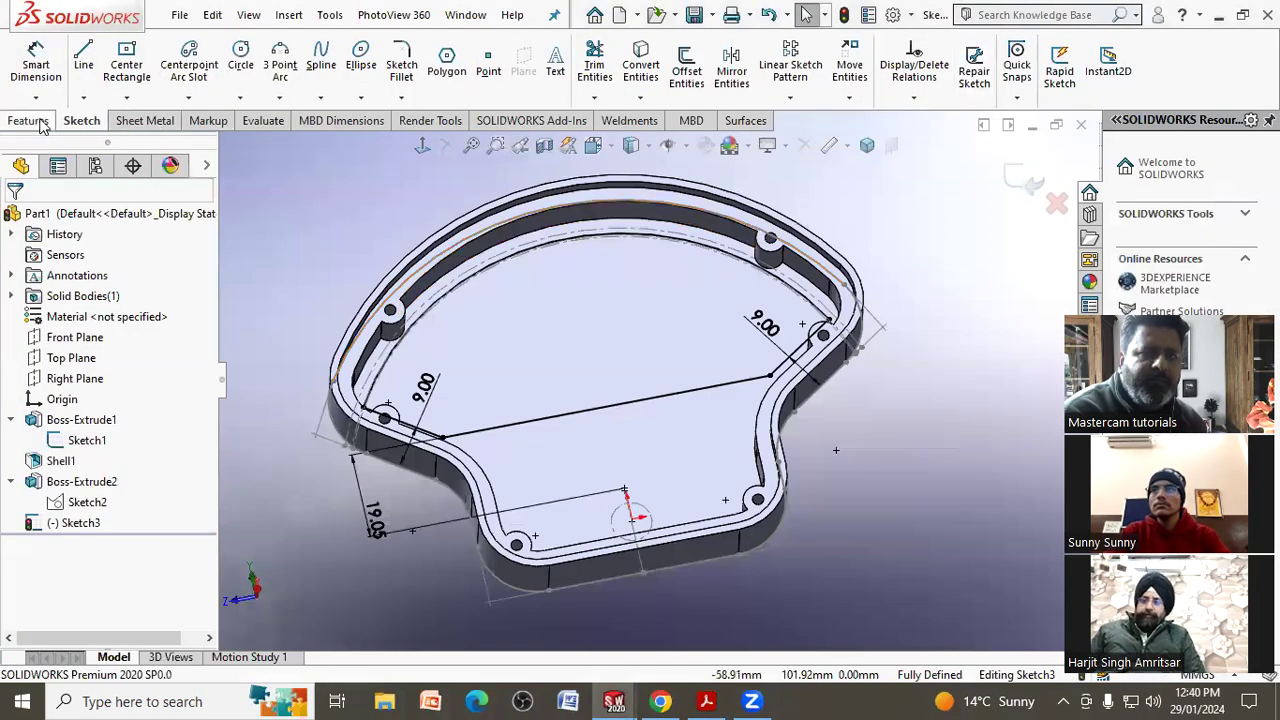
# Cut the Sketch3 region 3.18/2 (1.59 mm) blind into the cover.
pyautogui.click(40, 121)
pyautogui.click(270, 78)
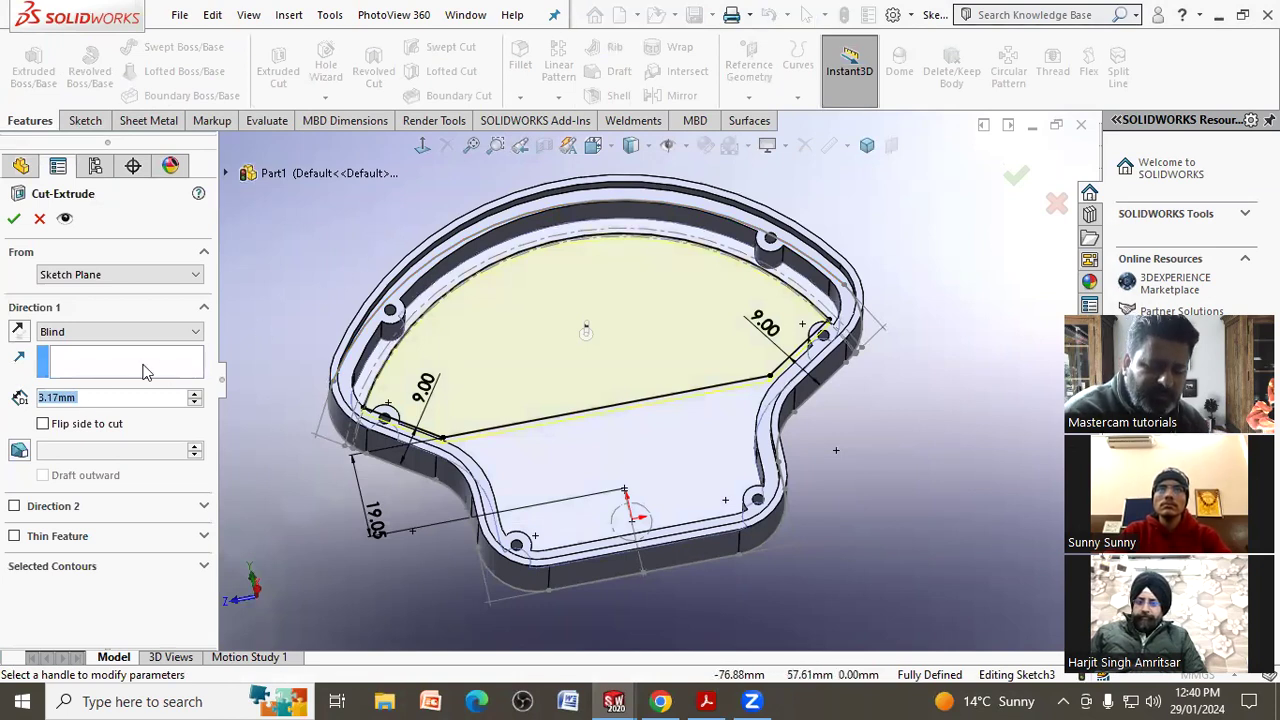
pyautogui.write('3.18/2')
pyautogui.press('Return')
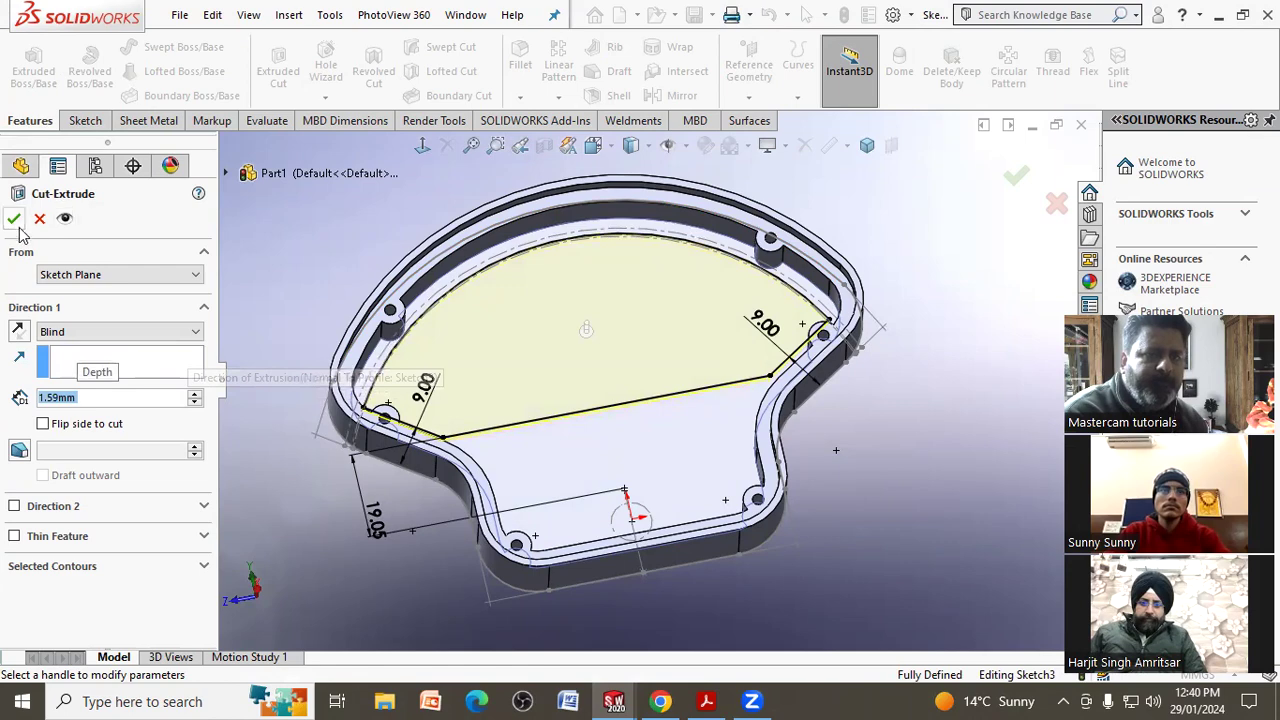
pyautogui.click(14, 218)
pyautogui.moveTo(274, 240)
pyautogui.mouseDown(button='middle')
pyautogui.moveTo(363, 280)
pyautogui.moveTo(405, 274)
pyautogui.mouseUp(button='middle')
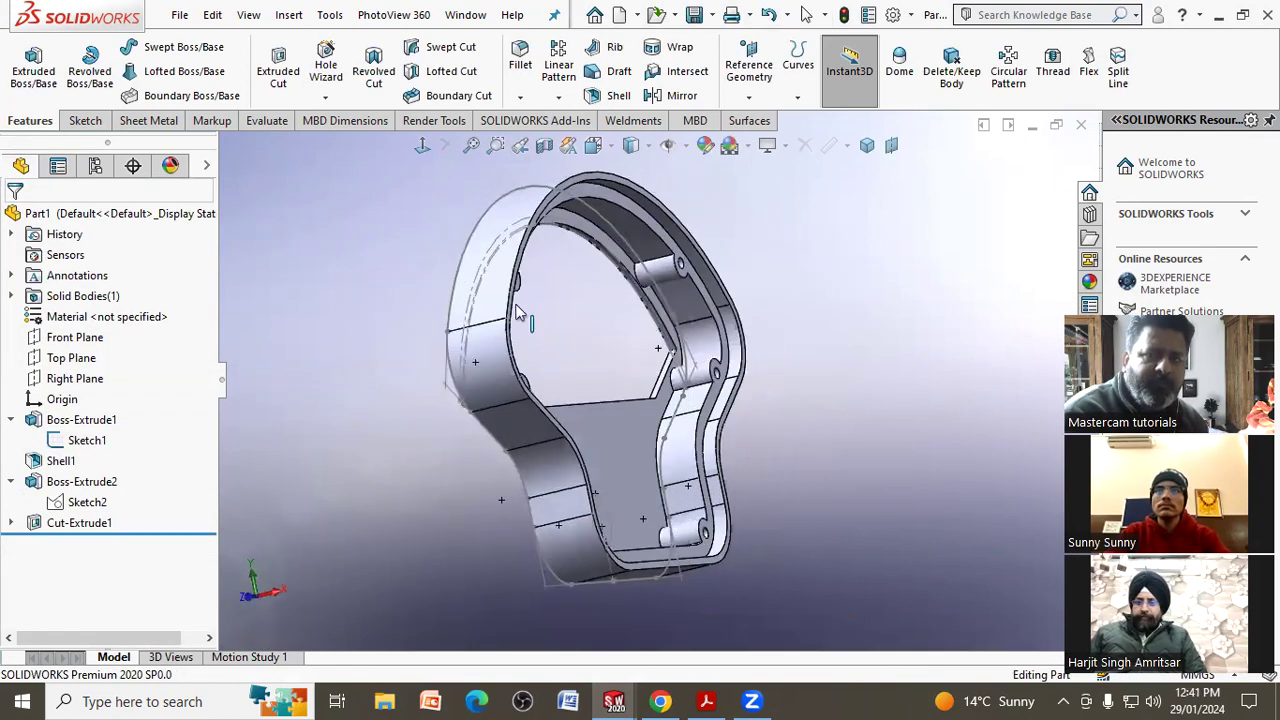
# Reopen Cut-Extrude1's settings to inspect the pocket, then close them unchanged.
pyautogui.click(88, 524)
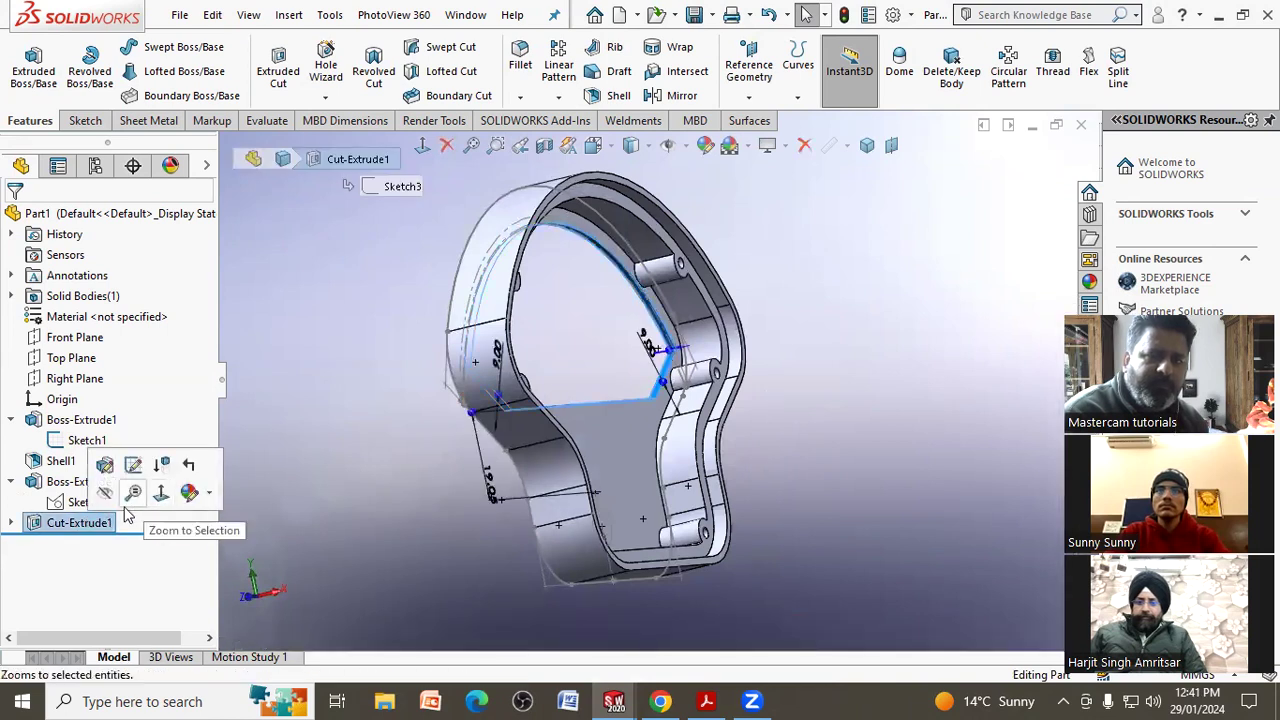
pyautogui.click(105, 466)
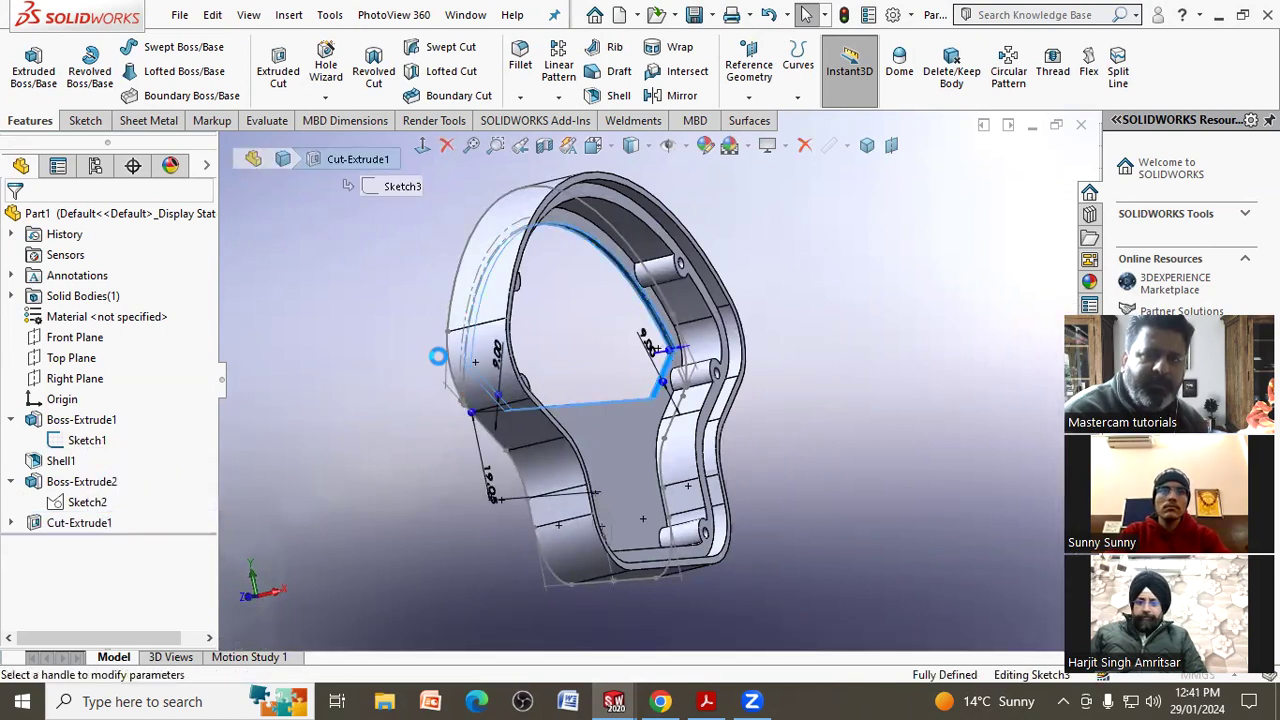
pyautogui.click(126, 398)
pyautogui.moveTo(375, 418); pyautogui.dragTo(218, 343, button='middle')
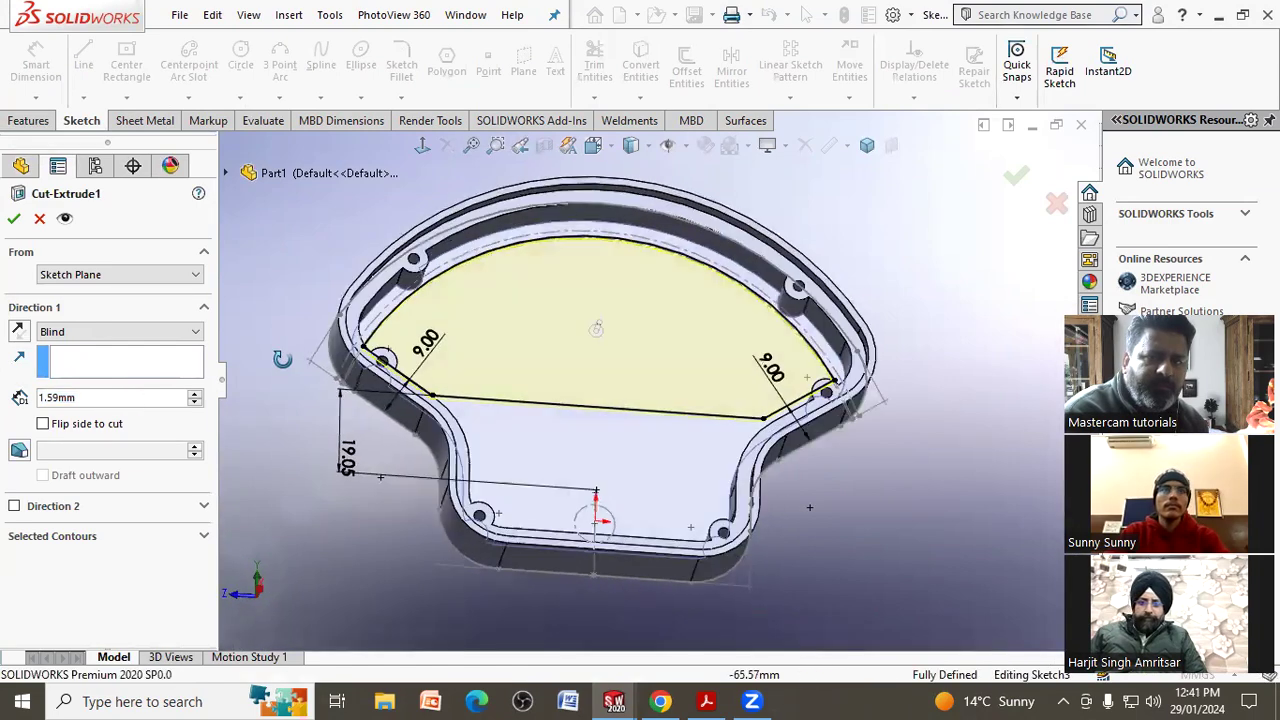
pyautogui.moveTo(218, 343); pyautogui.dragTo(183, 348, button='middle')
pyautogui.click(40, 220)
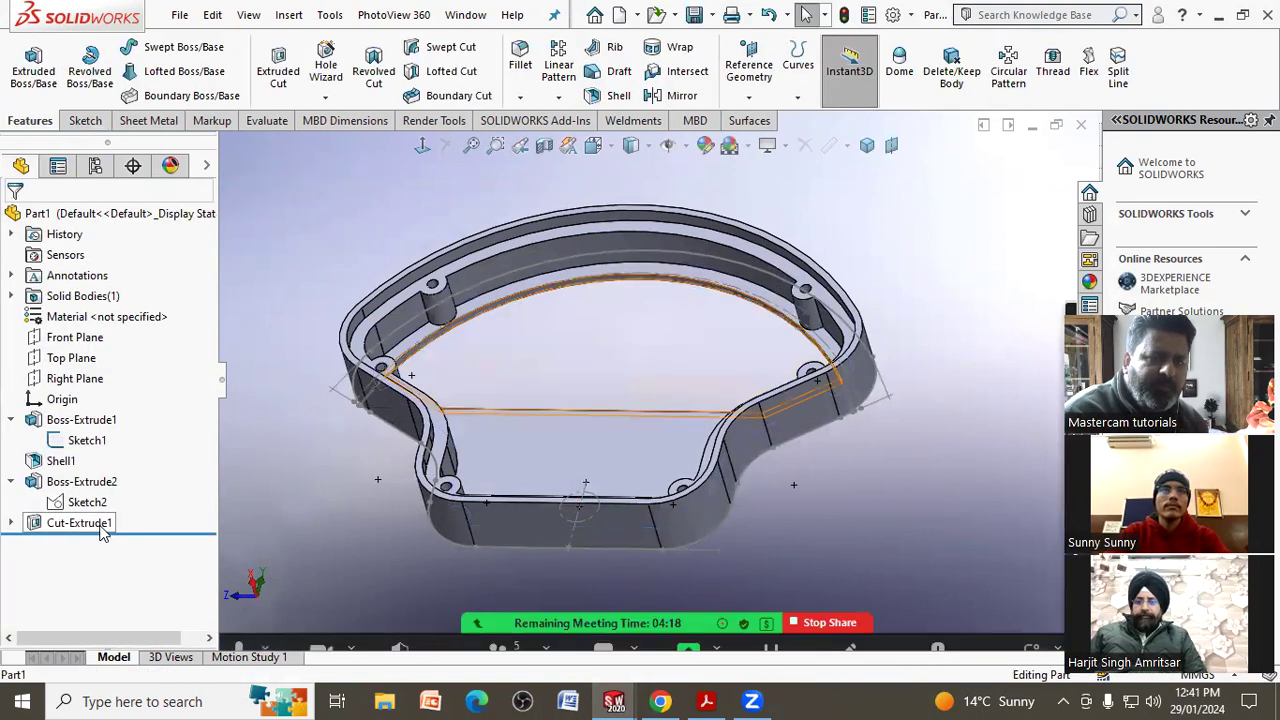
# Edit Shell1 so the bottom face gets a 3.18 mm multi-thickness.
pyautogui.click(100, 523)
pyautogui.click(60, 460)
pyautogui.click(83, 415)
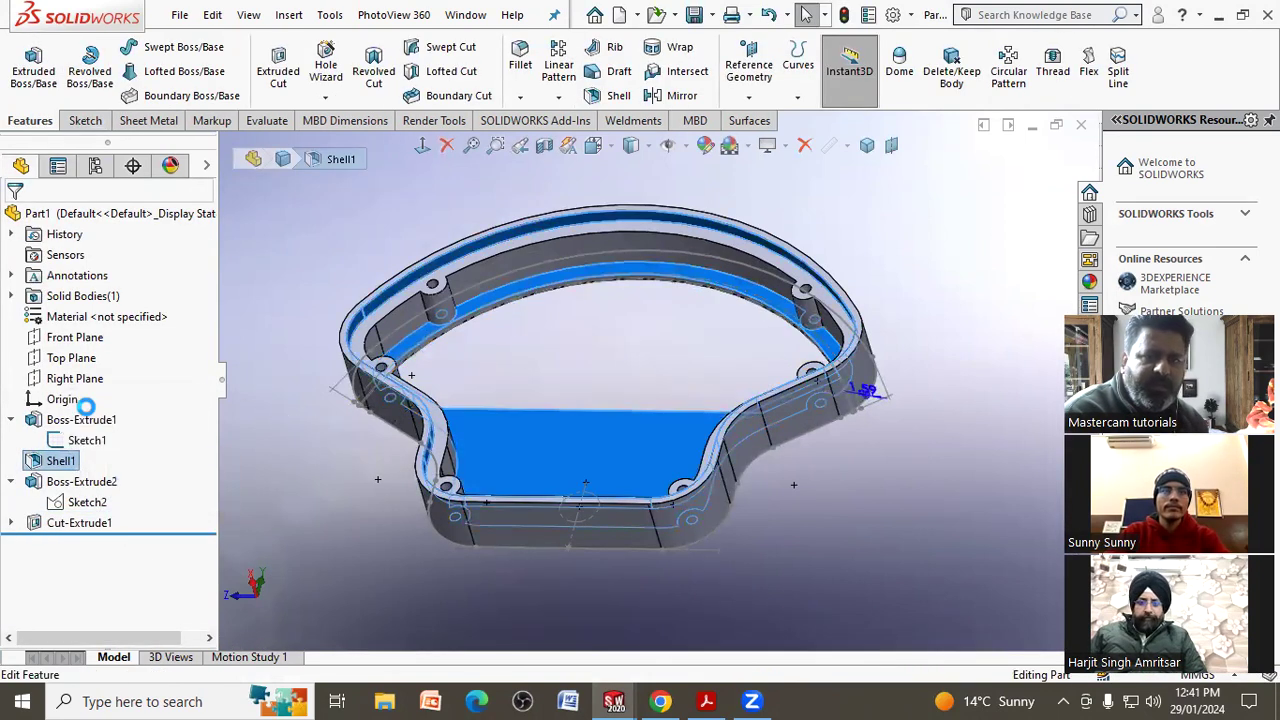
pyautogui.click(120, 493)
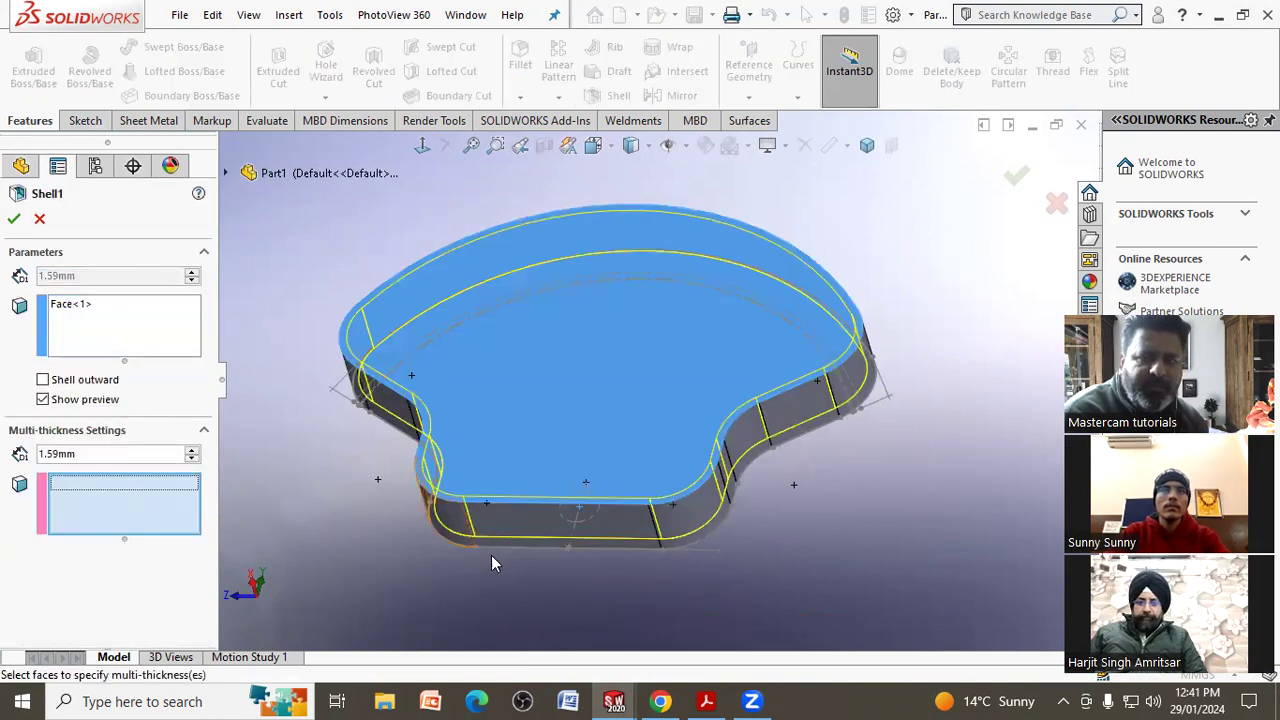
pyautogui.moveTo(491, 555); pyautogui.dragTo(512, 430, button='middle')
pyautogui.click(515, 440)
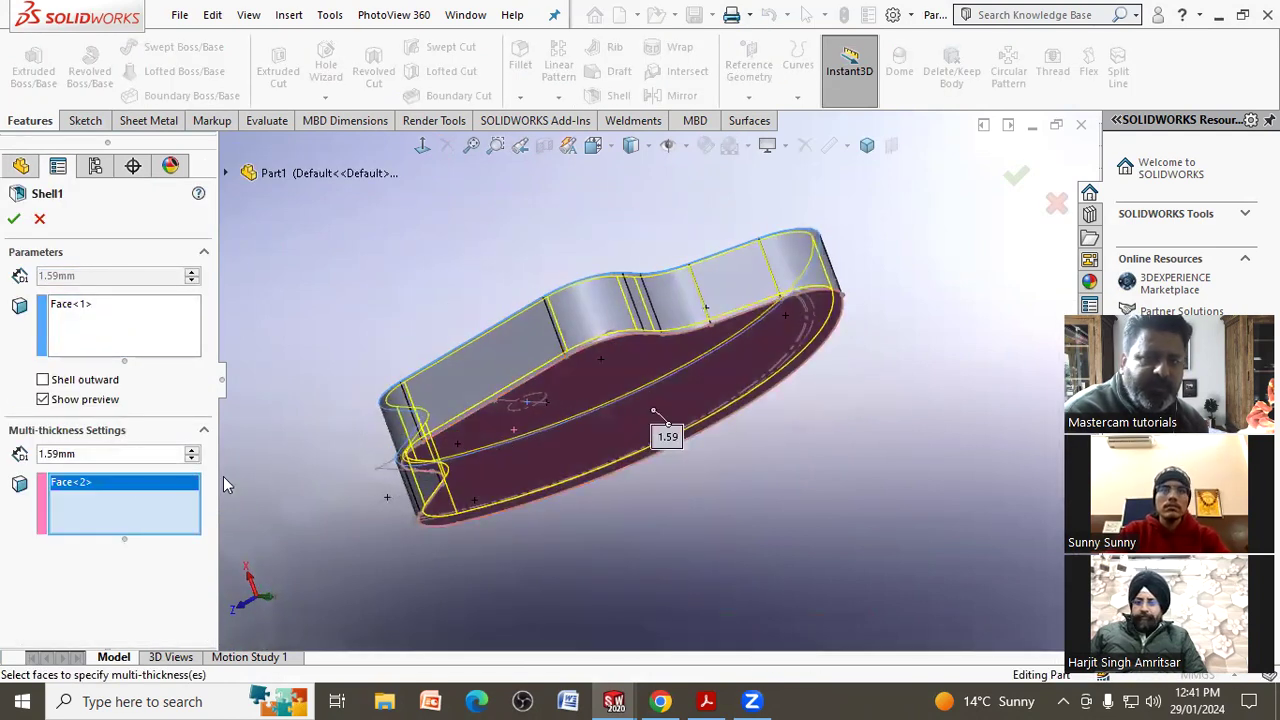
pyautogui.doubleClick(58, 453)
pyautogui.write('3.18')
pyautogui.press('Return')
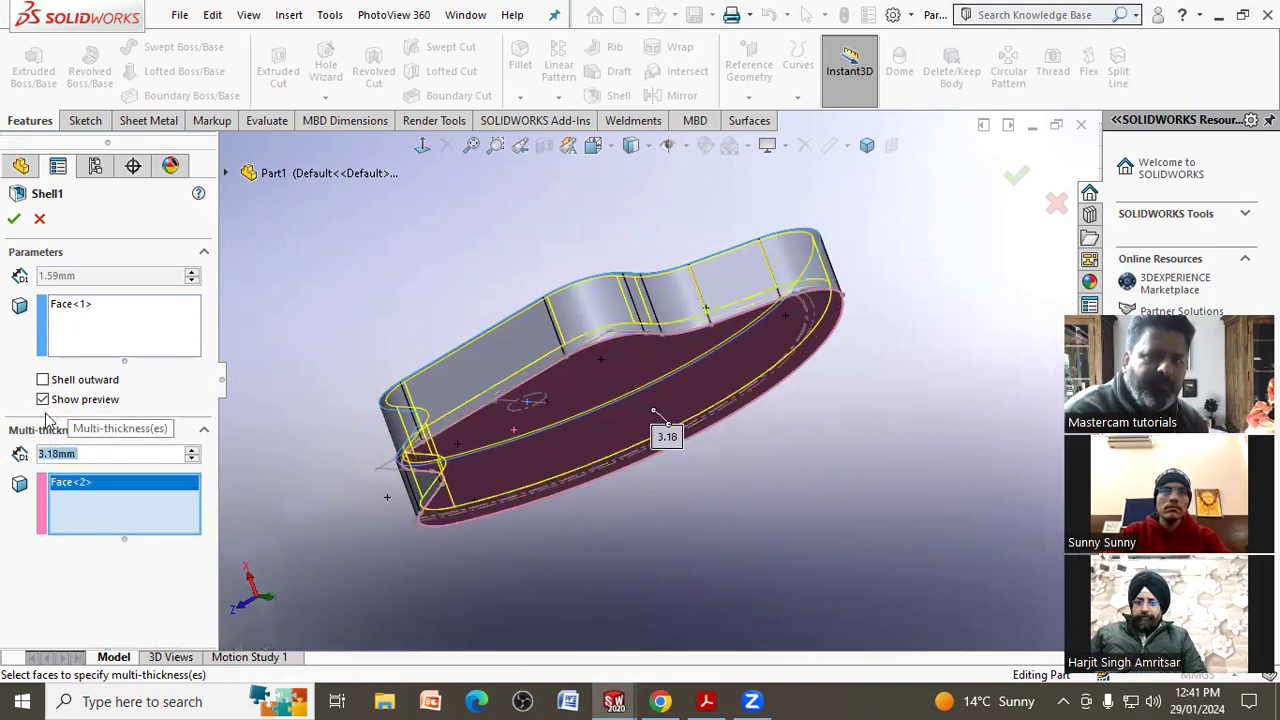
pyautogui.click(13, 220)
# Inspect the hollow top and right wall, then bring the 3d (1).pdf drawing back.
pyautogui.moveTo(324, 287)
pyautogui.mouseDown(button='middle')
pyautogui.moveTo(418, 373)
pyautogui.moveTo(434, 407)
pyautogui.mouseUp(button='middle')
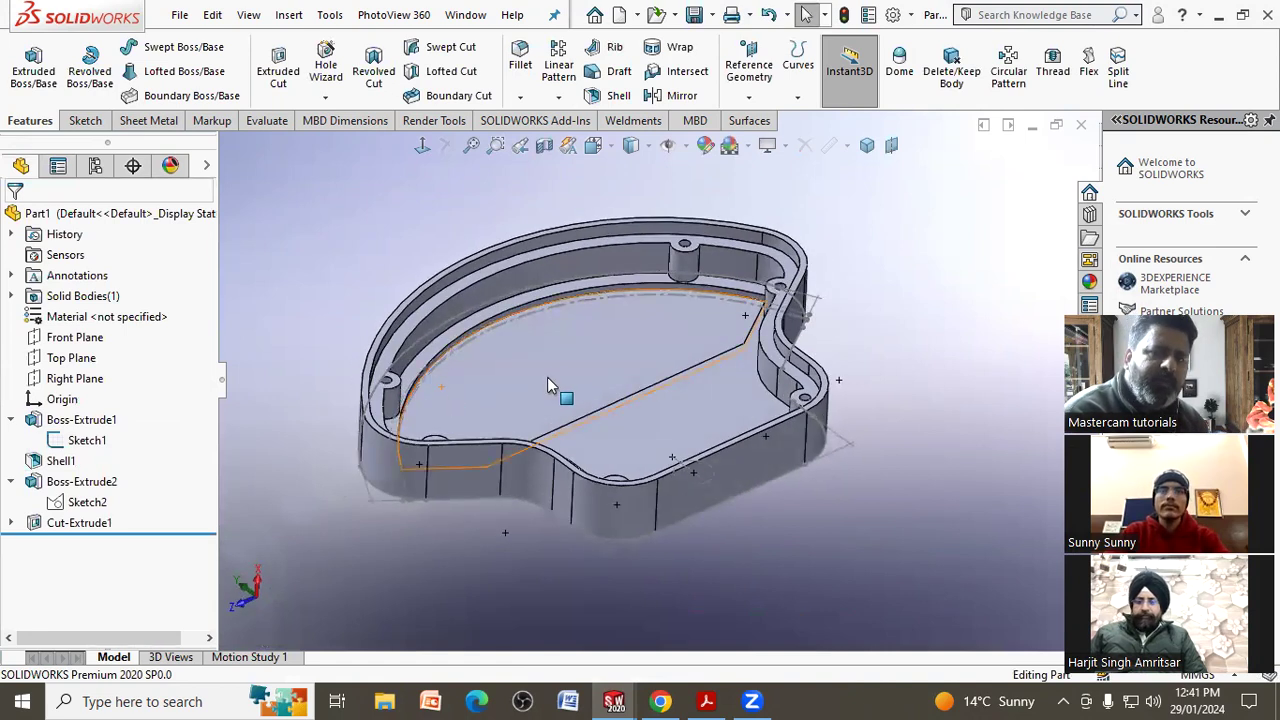
pyautogui.moveTo(891, 360); pyautogui.dragTo(860, 296, button='middle')
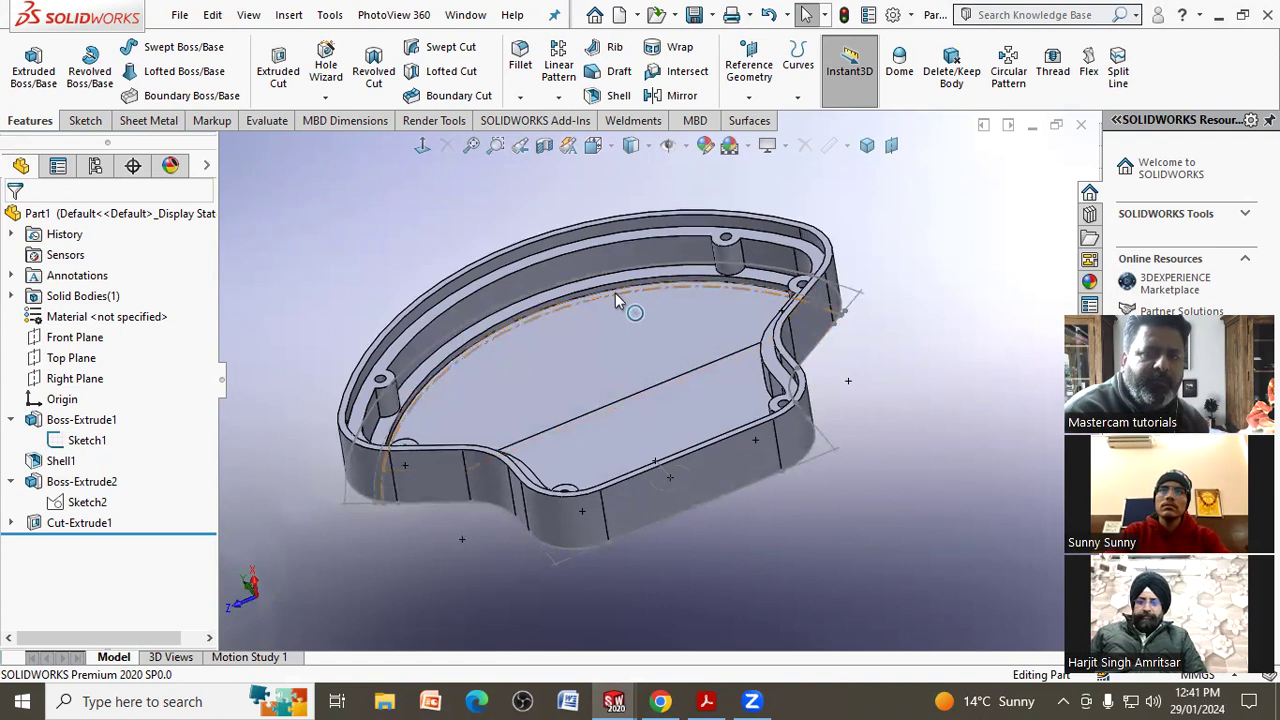
pyautogui.click(706, 699)
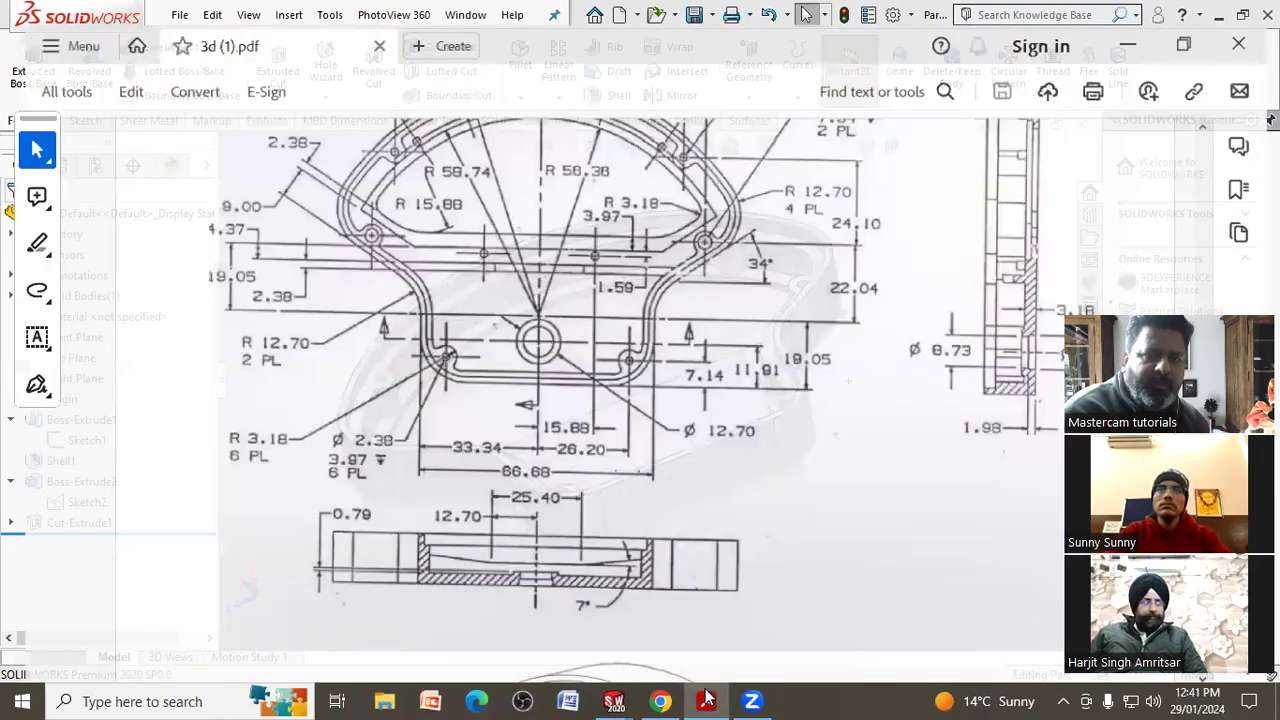
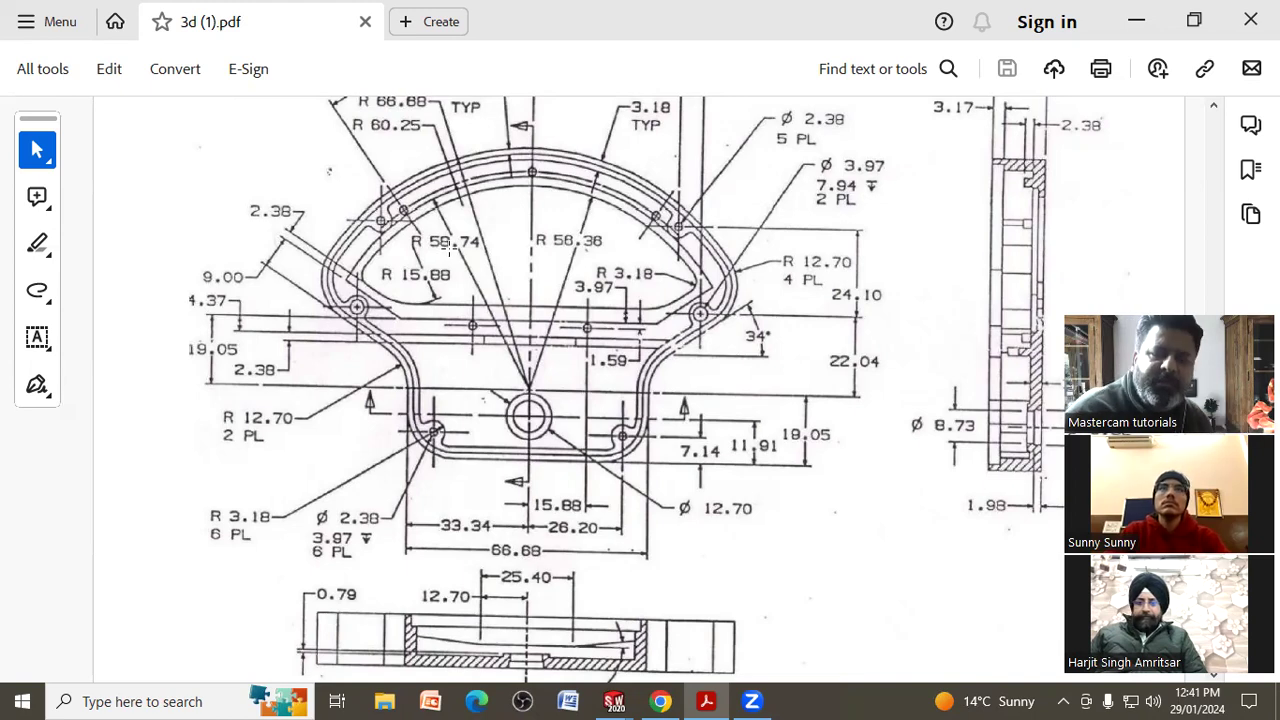
# Minimize the Acrobat drawing so the SOLIDWORKS part with its two boss-extrudes, shell and cut shows.
pyautogui.click(1137, 21)
pyautogui.scroll(-3, 575, 305)
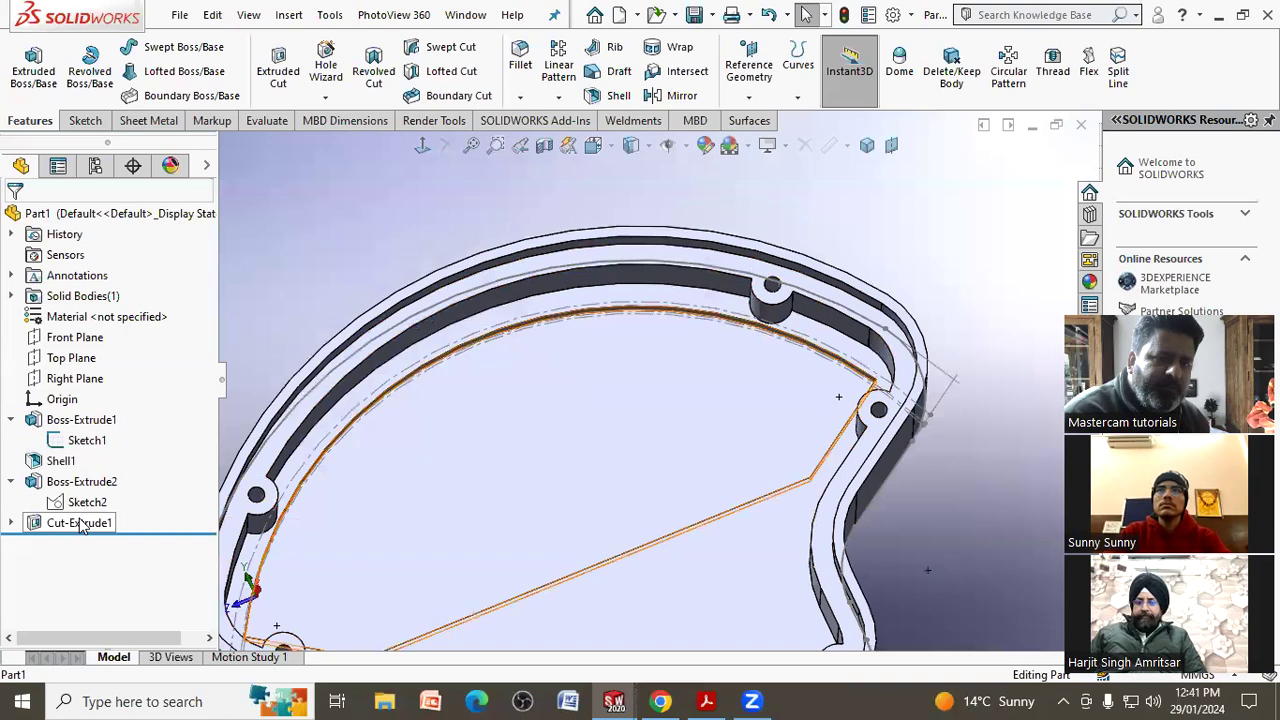
# Edit Cut-Extrude1's Sketch3 and convert the large inner wall arc into it.
pyautogui.click(10, 523)
pyautogui.click(87, 543)
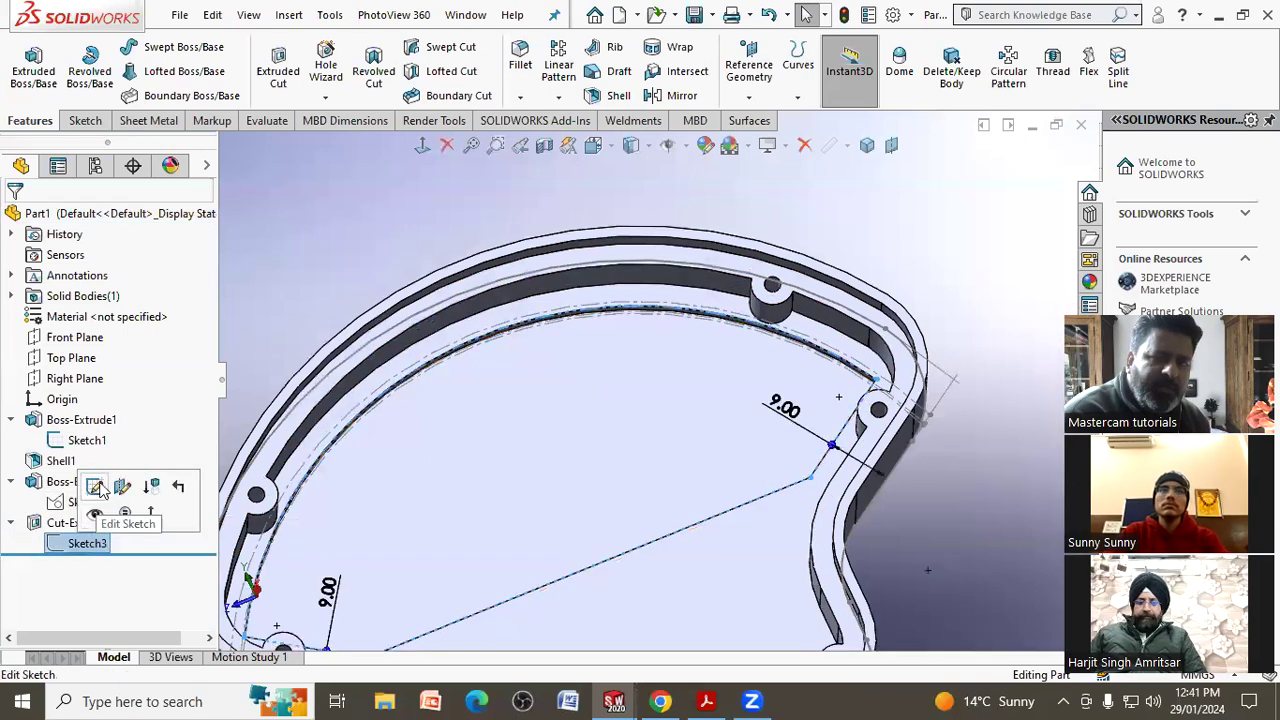
pyautogui.doubleClick(612, 372)
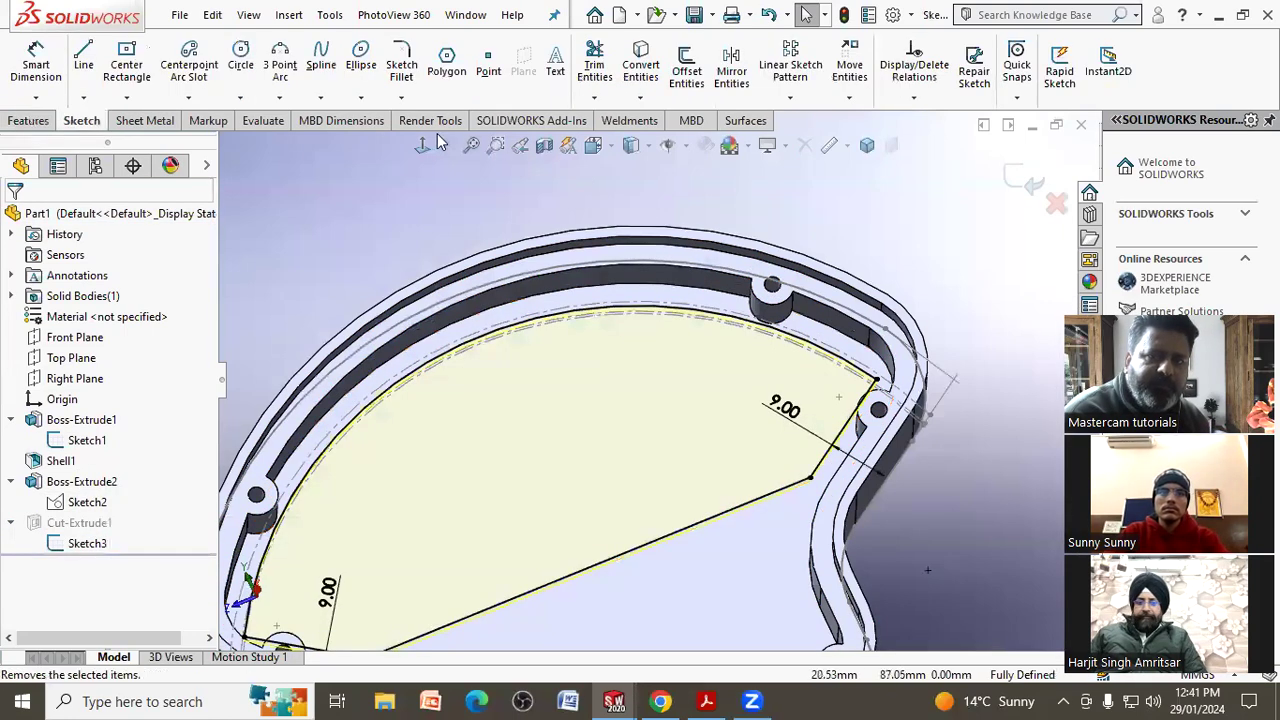
pyautogui.scroll(-3, 568, 240)
pyautogui.scroll(-3, 519, 311)
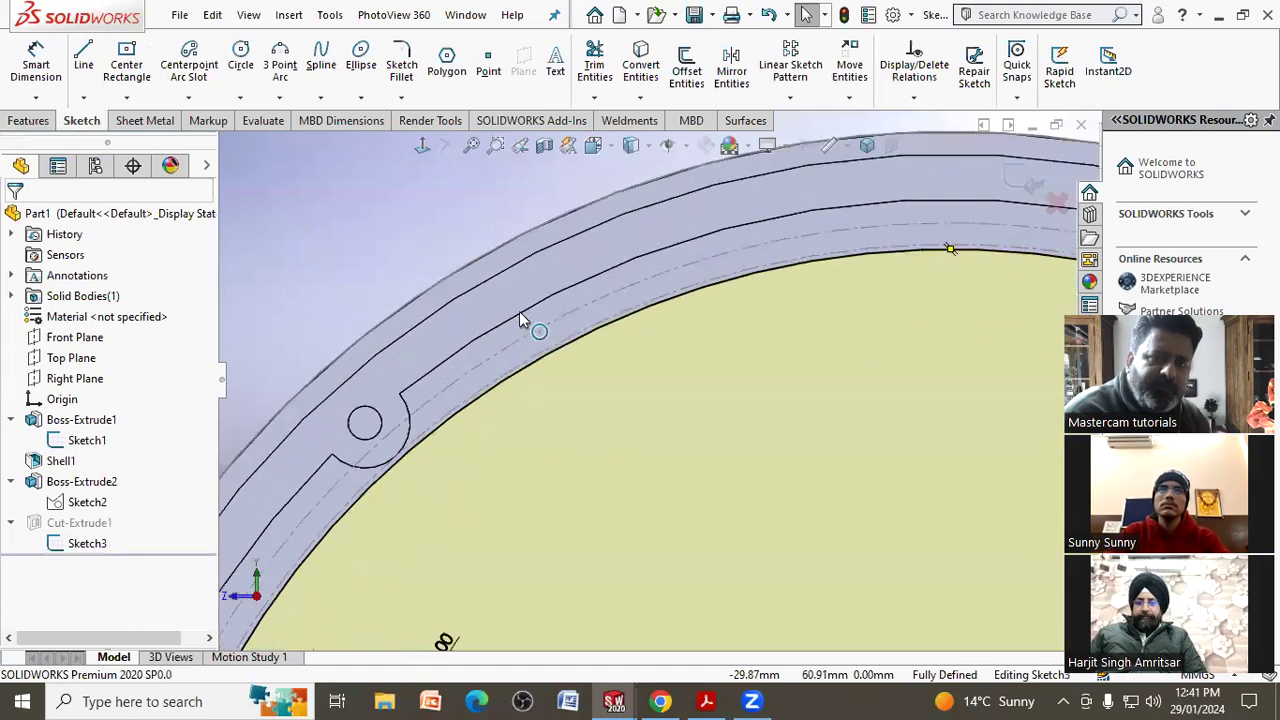
pyautogui.click(538, 353)
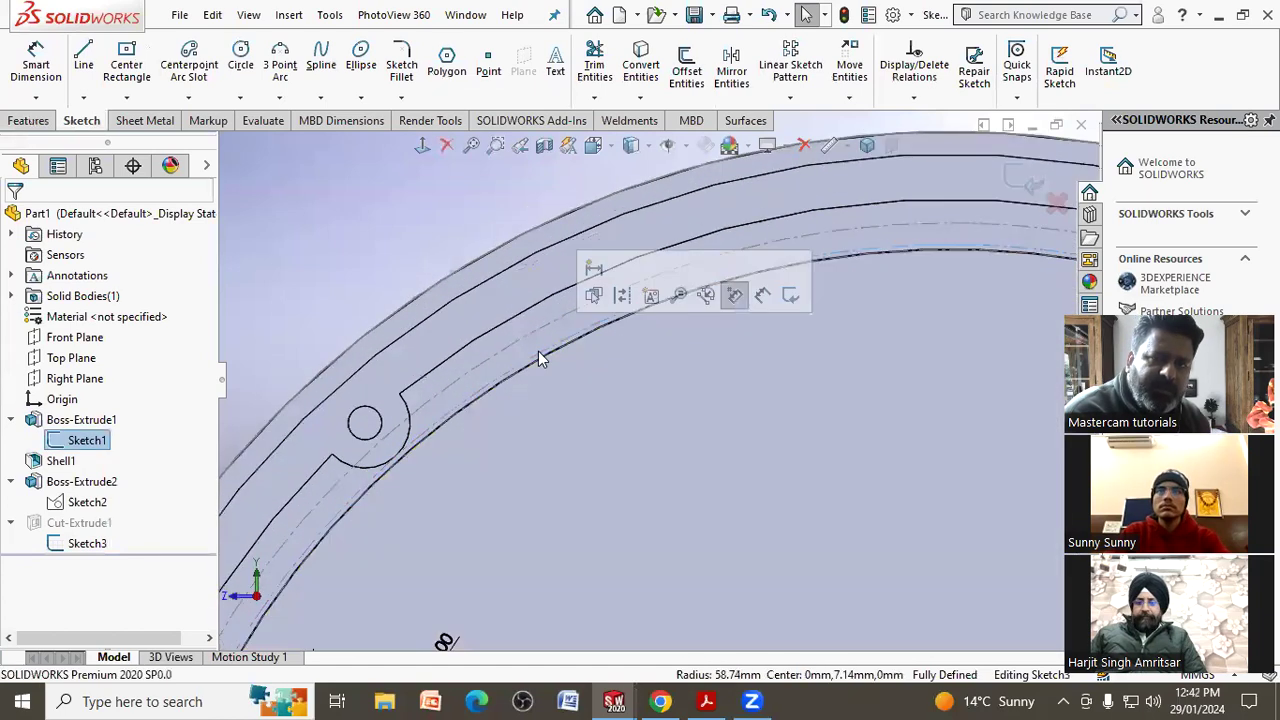
pyautogui.click(640, 60)
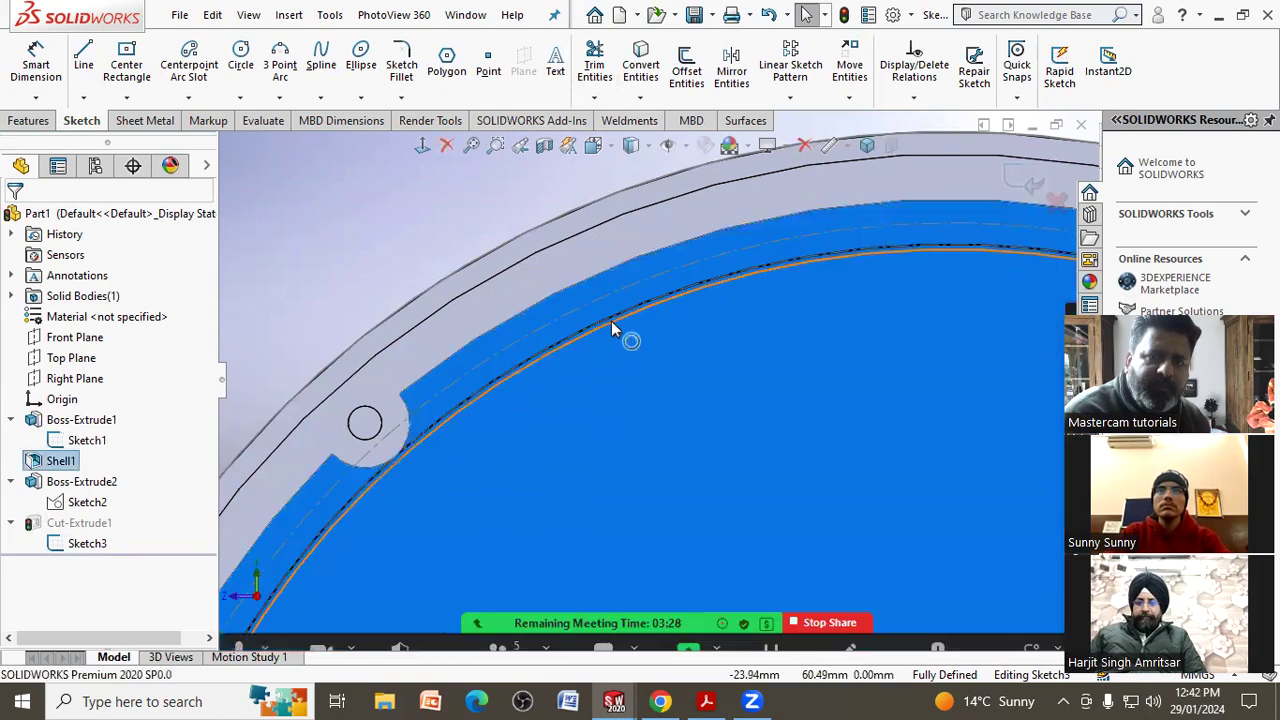
pyautogui.click(611, 321)
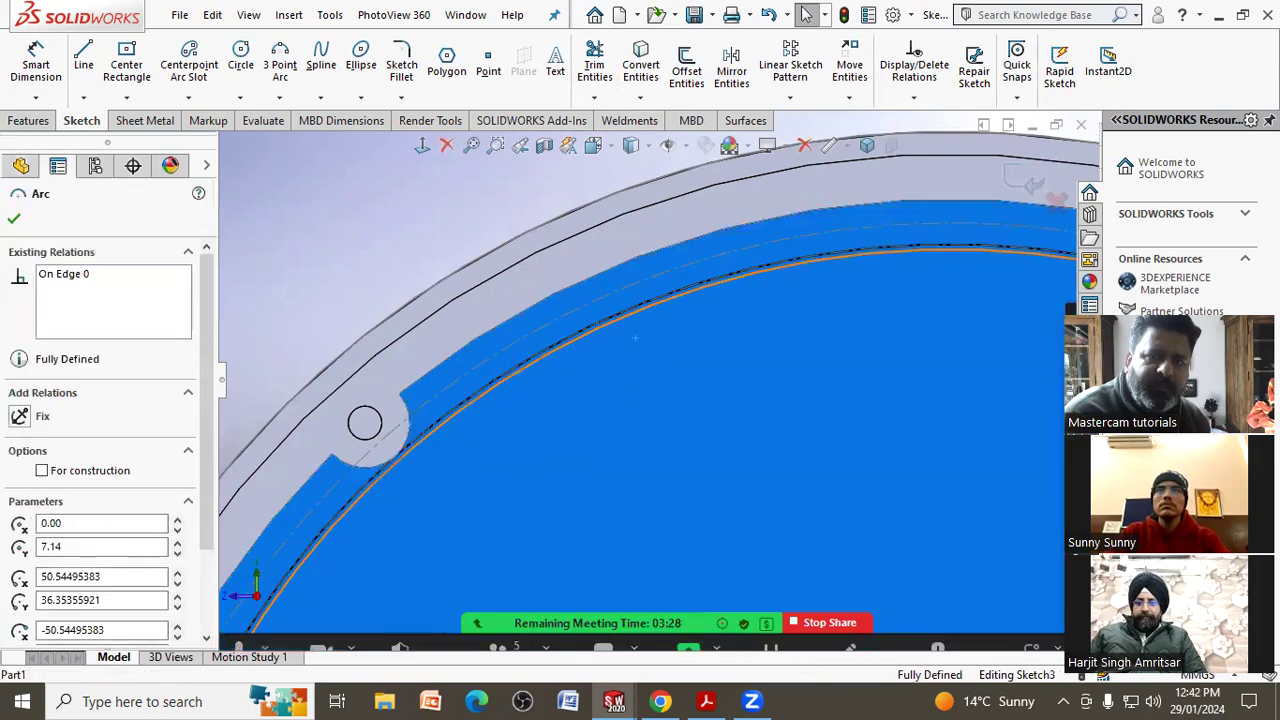
pyautogui.click(703, 273)
pyautogui.scroll(3, 371, 274)
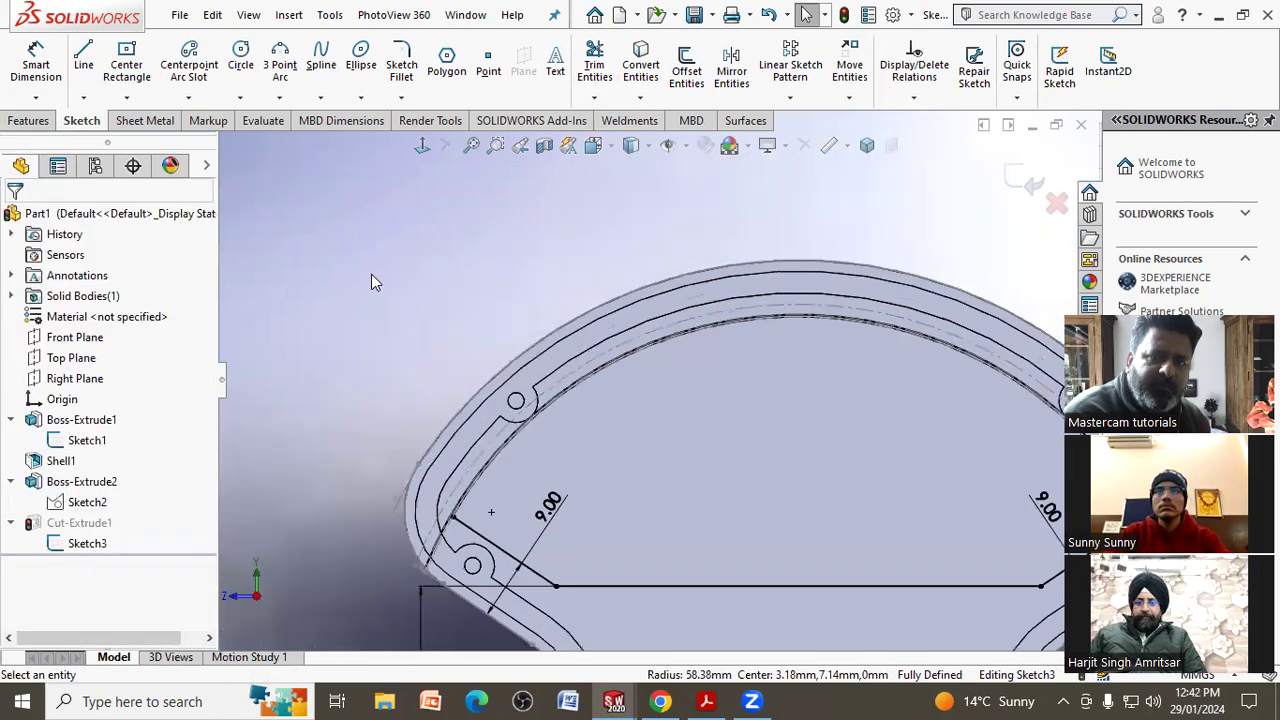
pyautogui.scroll(-2, 452, 473)
pyautogui.scroll(-1, 452, 480)
pyautogui.scroll(-1, 450, 510)
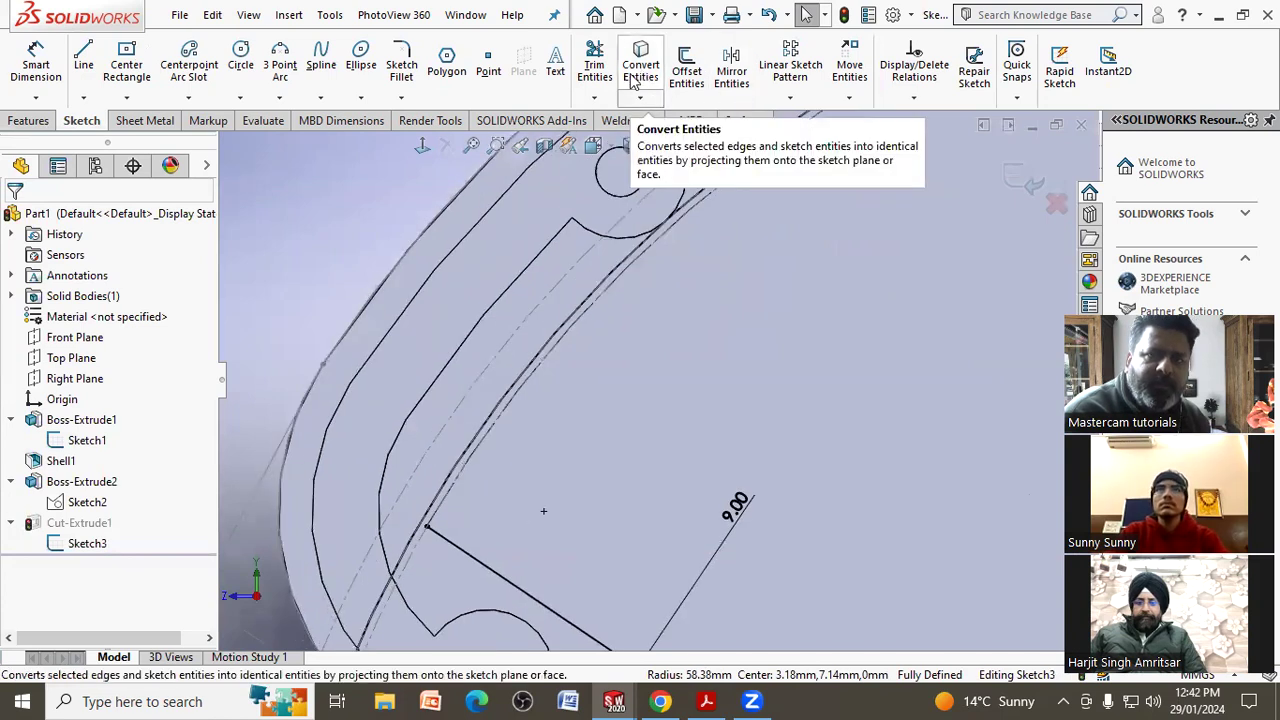
# Corner-trim the long slanted line and the converted arc so they meet cleanly.
pyautogui.click(594, 68)
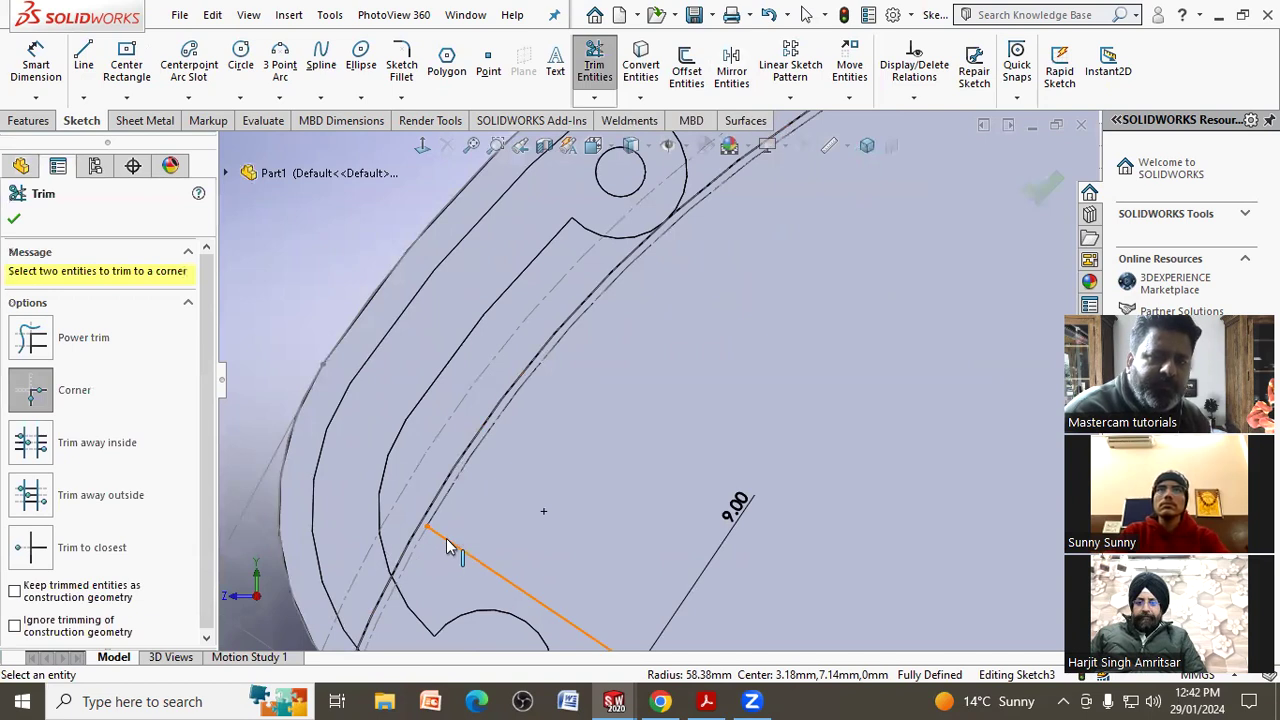
pyautogui.press('f')
pyautogui.scroll(-2, 842, 410)
pyautogui.scroll(-2, 842, 410)
pyautogui.scroll(-2, 842, 410)
pyautogui.scroll(-2, 842, 410)
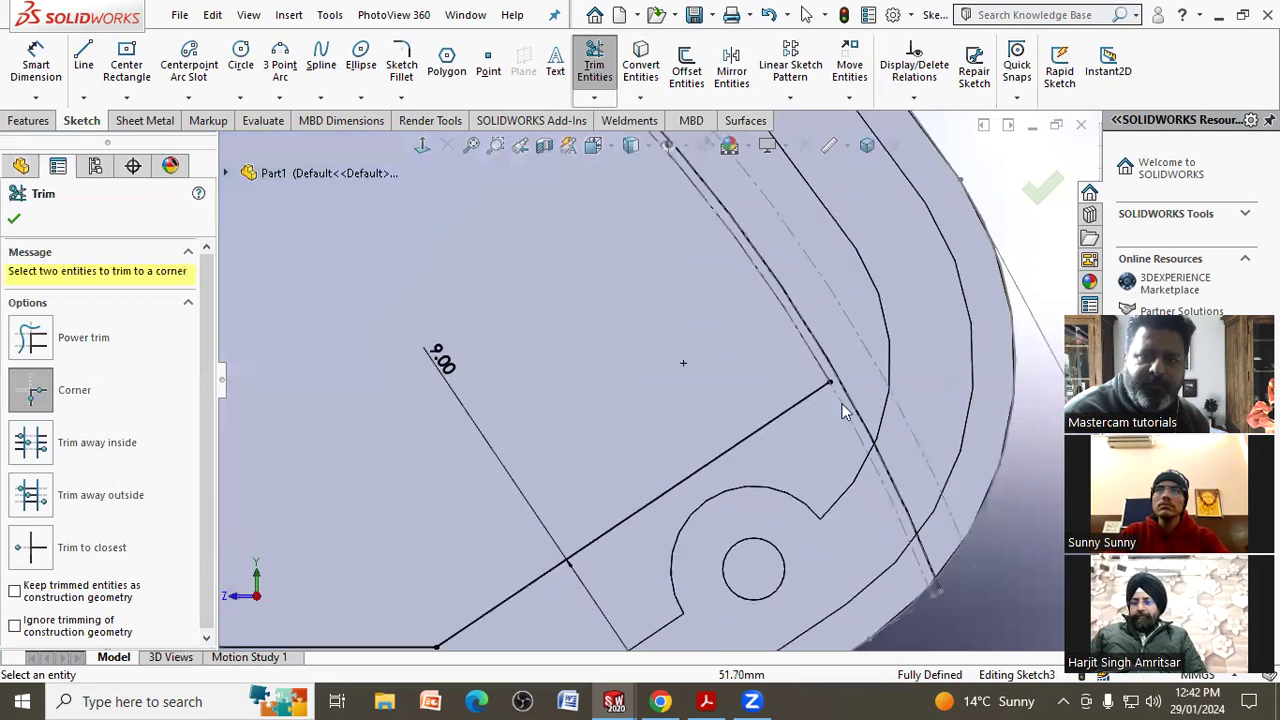
pyautogui.click(789, 403)
pyautogui.click(824, 358)
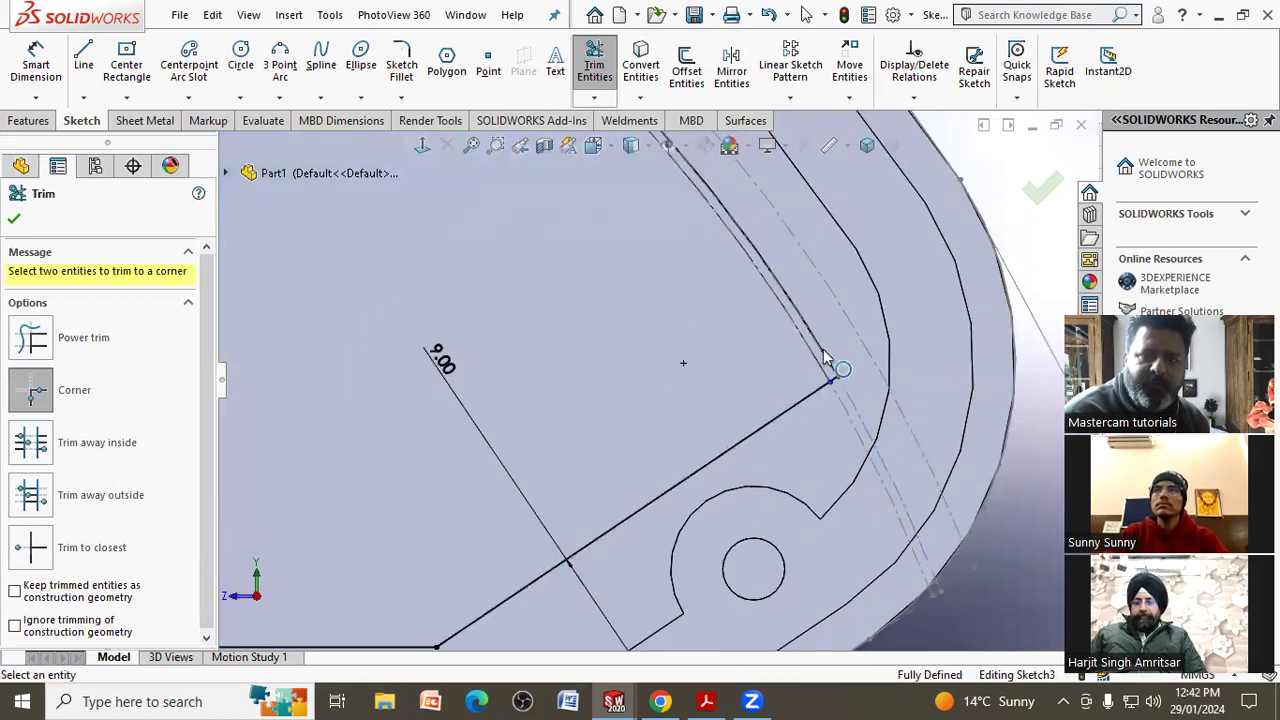
pyautogui.click(1043, 187)
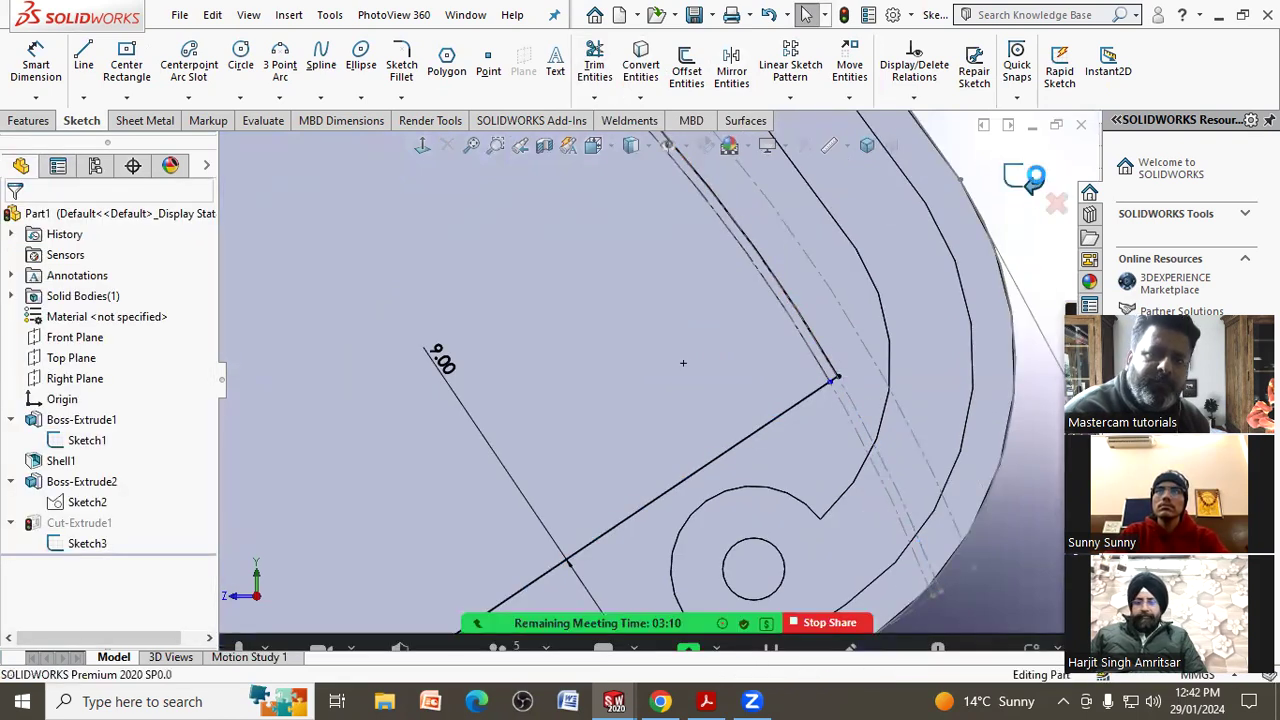
# Exit the sketch to rebuild Cut-Extrude1 and view the part normal to the sketch plane.
pyautogui.click(1024, 176)
pyautogui.scroll(3, 1000, 243)
pyautogui.scroll(-2, 806, 425)
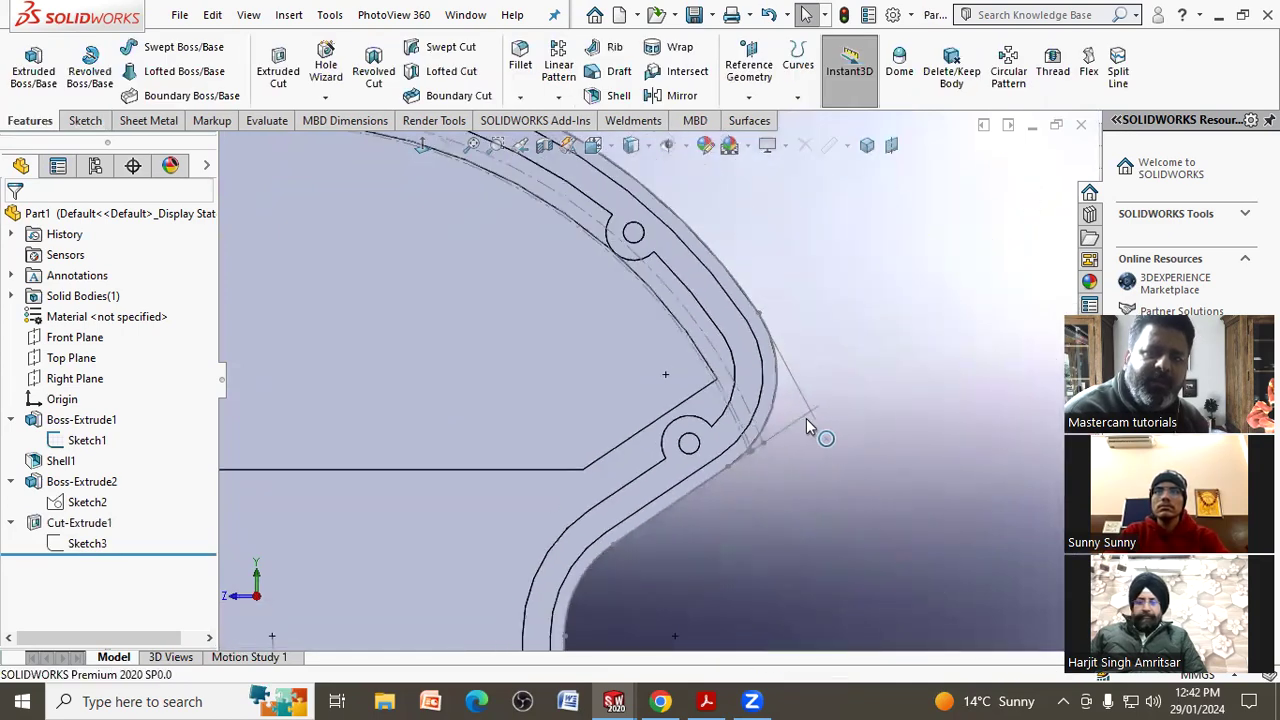
pyautogui.moveTo(806, 418)
pyautogui.mouseDown(button='middle')
pyautogui.moveTo(668, 365)
pyautogui.moveTo(800, 385)
pyautogui.mouseUp(button='middle')
pyautogui.scroll(3, 668, 365)
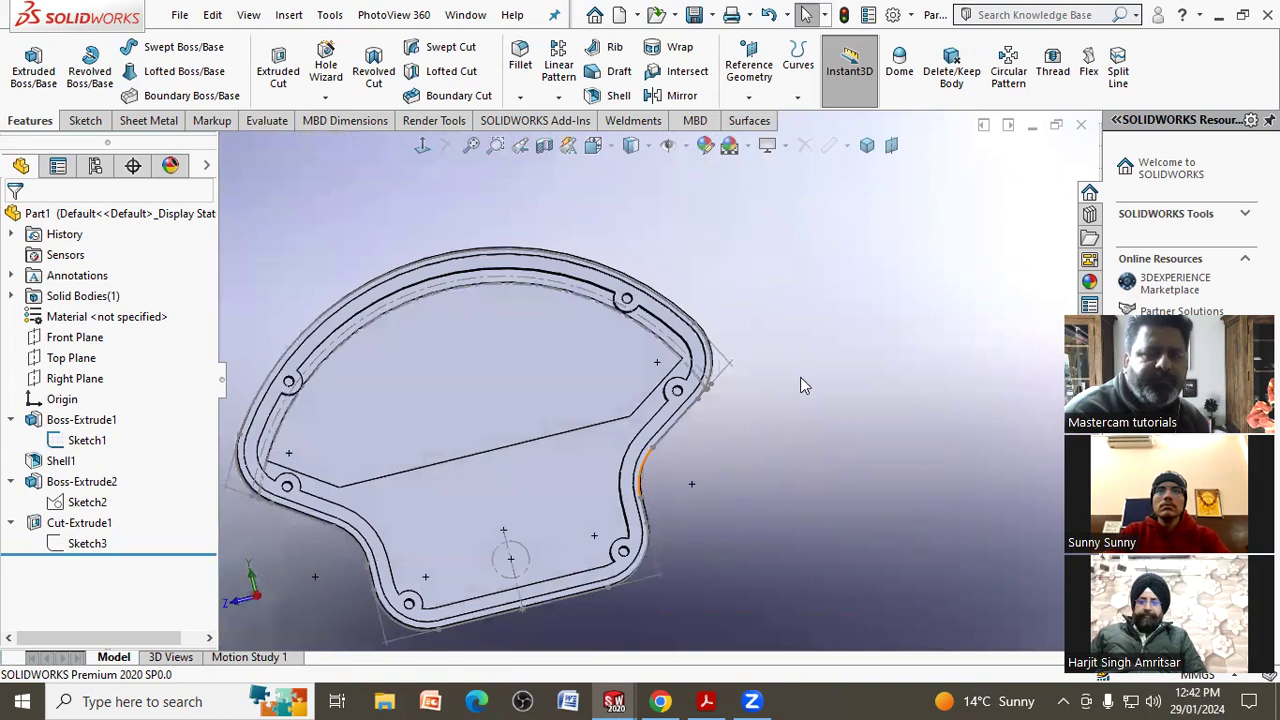
pyautogui.click(422, 145)
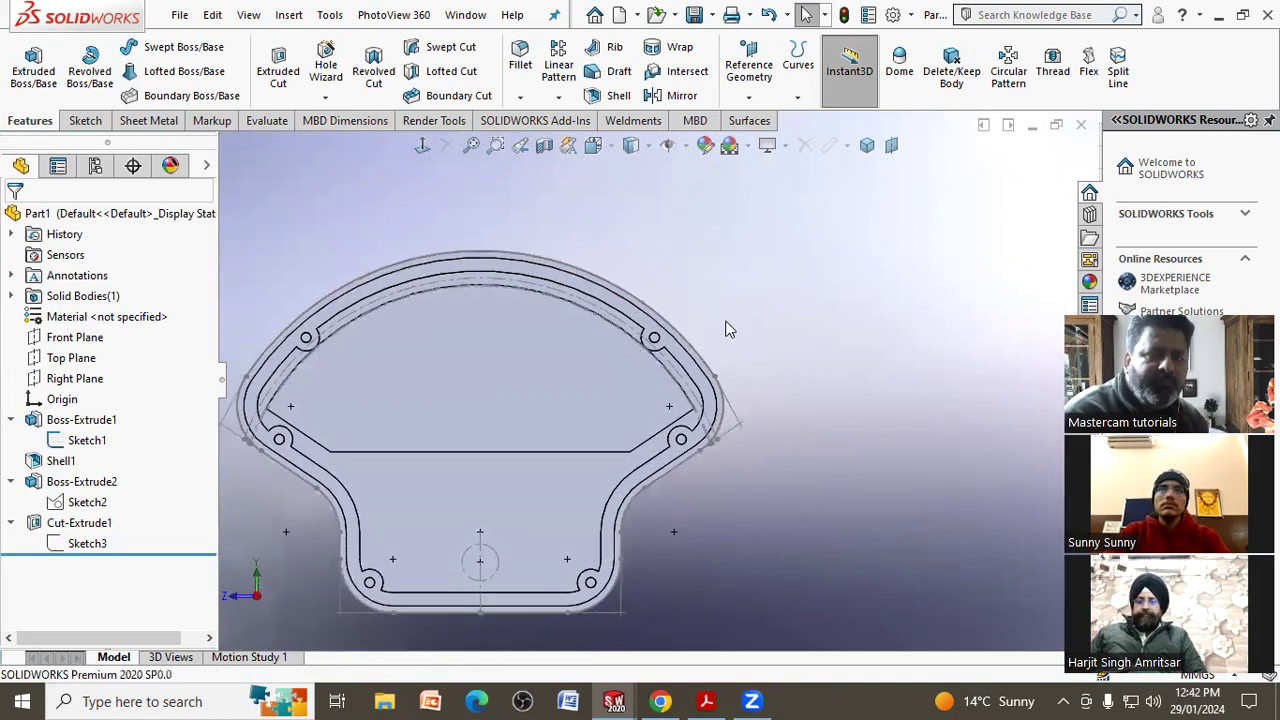
# Start a second extruded cut sketched on the part face, selecting the outer edge to offset.
pyautogui.click(284, 90)
pyautogui.click(435, 375)
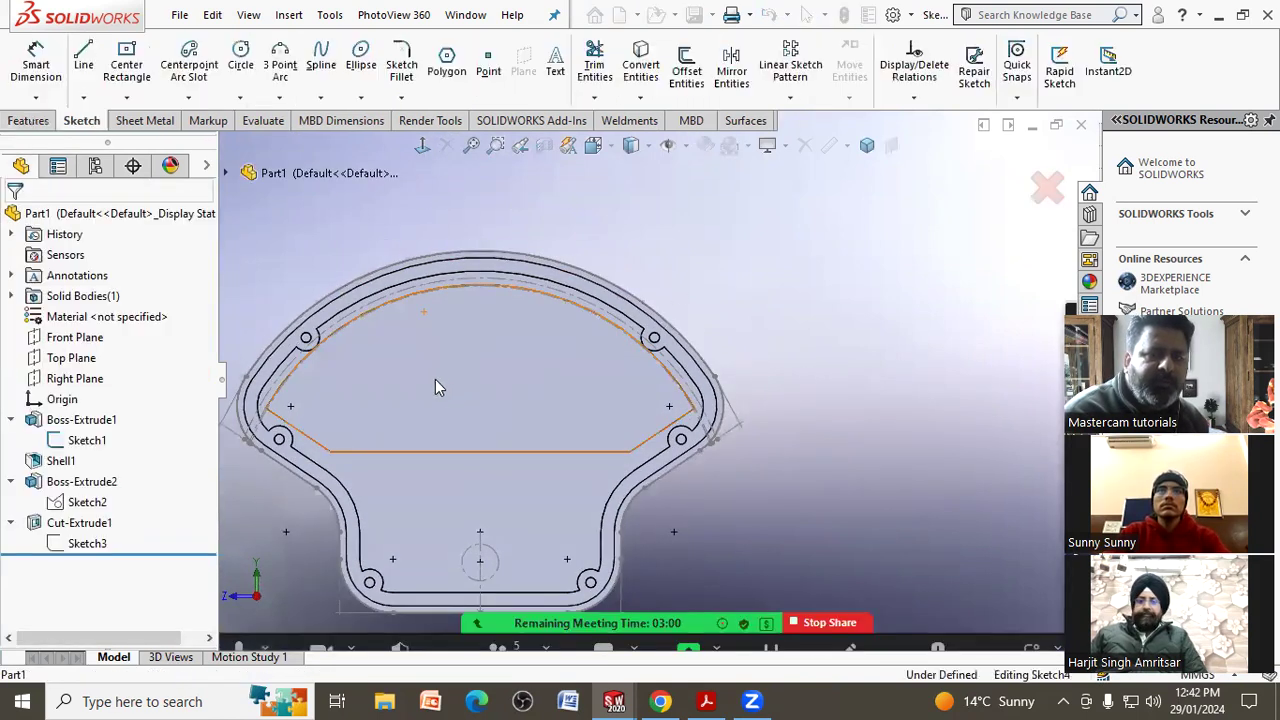
pyautogui.scroll(-3, 340, 440)
pyautogui.click(345, 228)
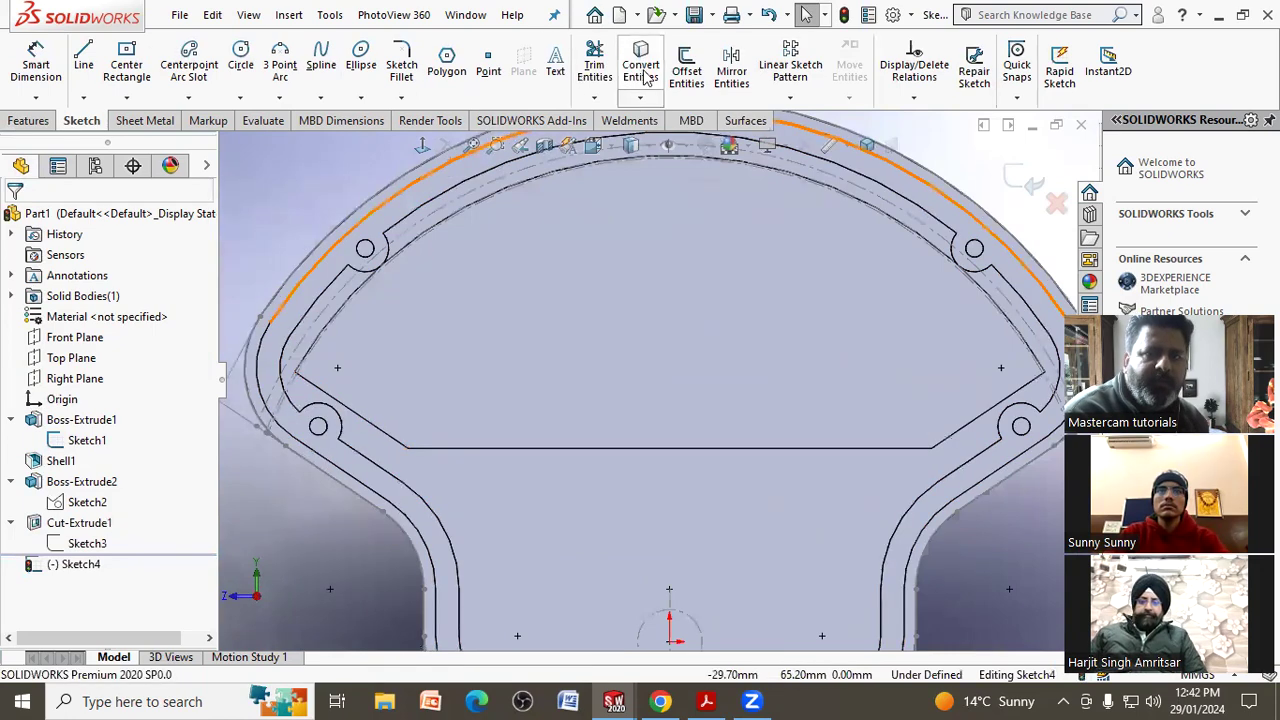
pyautogui.click(686, 68)
# Check the drawing's pocket dimensions, then offset the sketch line by 2.38 mm.
pyautogui.click(719, 692)
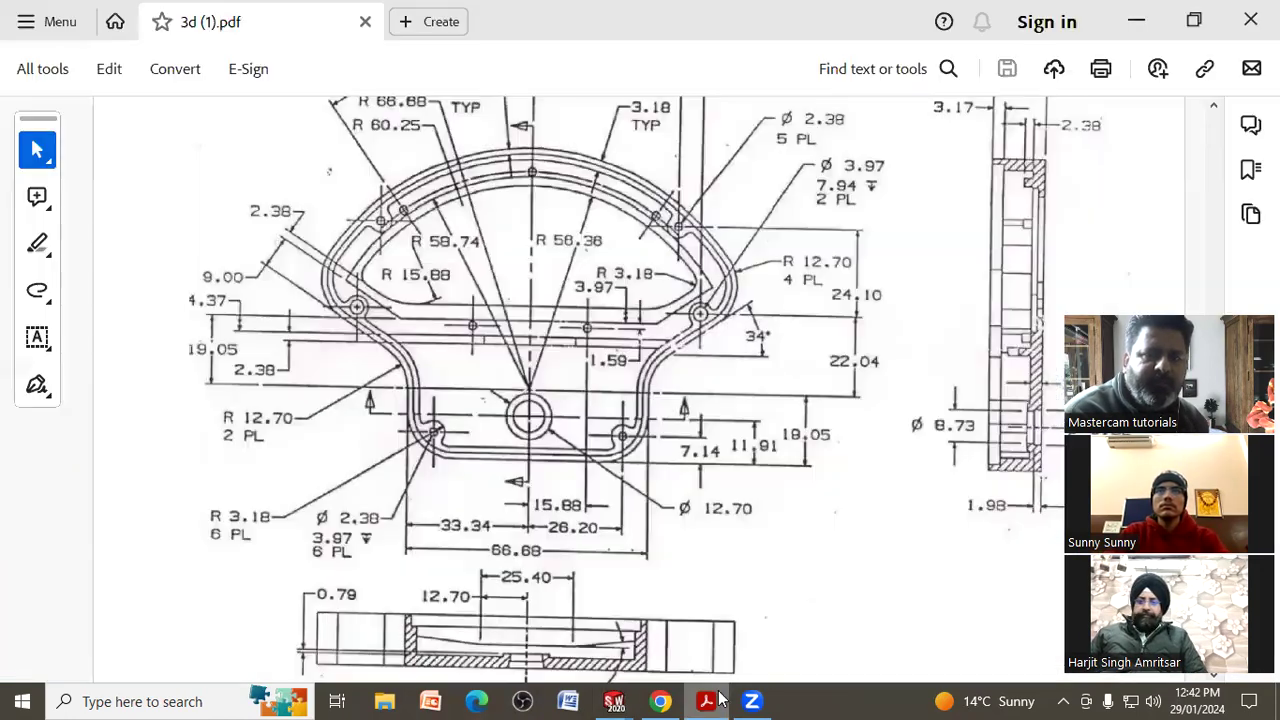
pyautogui.click(712, 697)
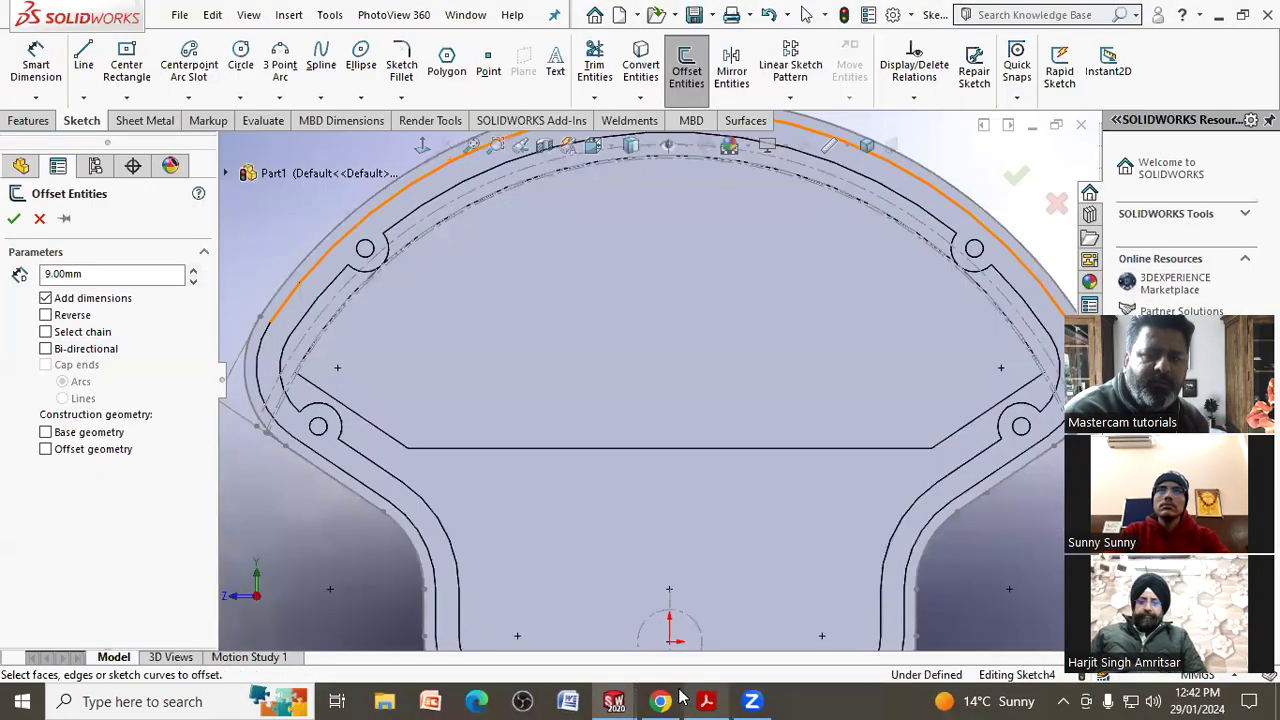
pyautogui.click(360, 421)
pyautogui.write('2.38')
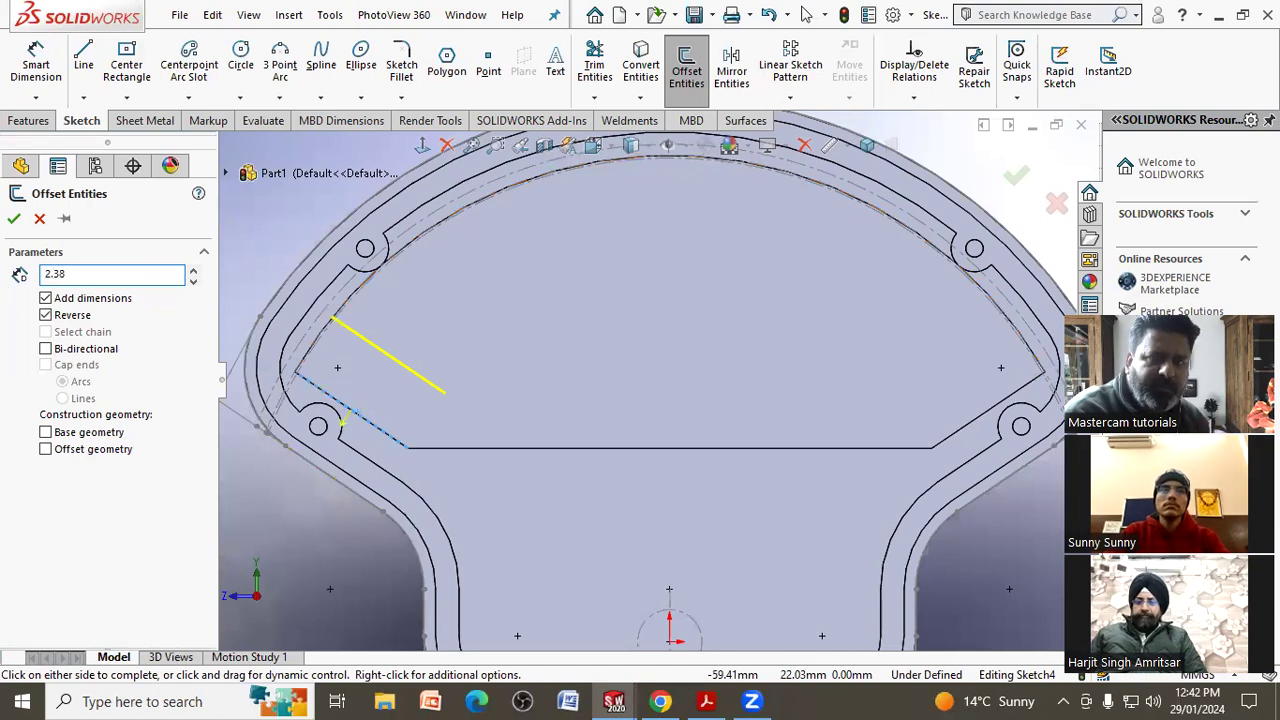
pyautogui.press('Return')
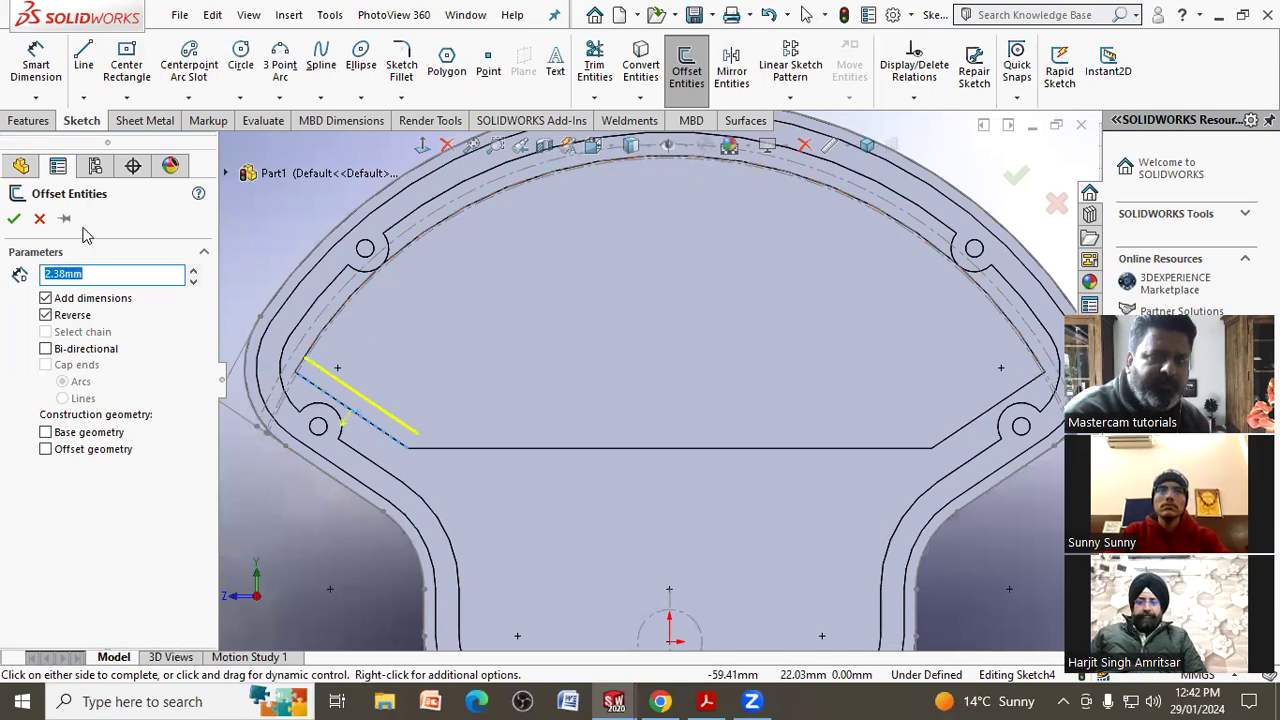
pyautogui.click(8, 221)
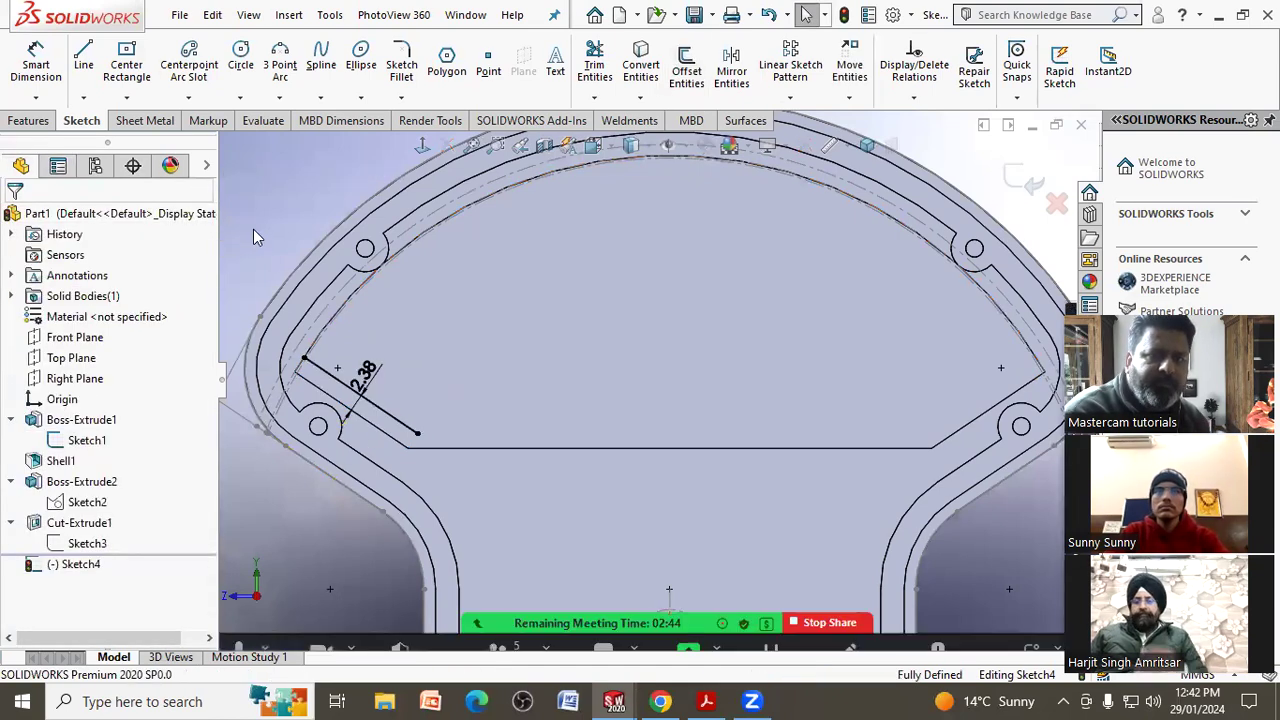
# Offset the right angled line 2.38 mm toward the pocket and bring up the PDF drawing.
pyautogui.scroll(-3, 410, 300)
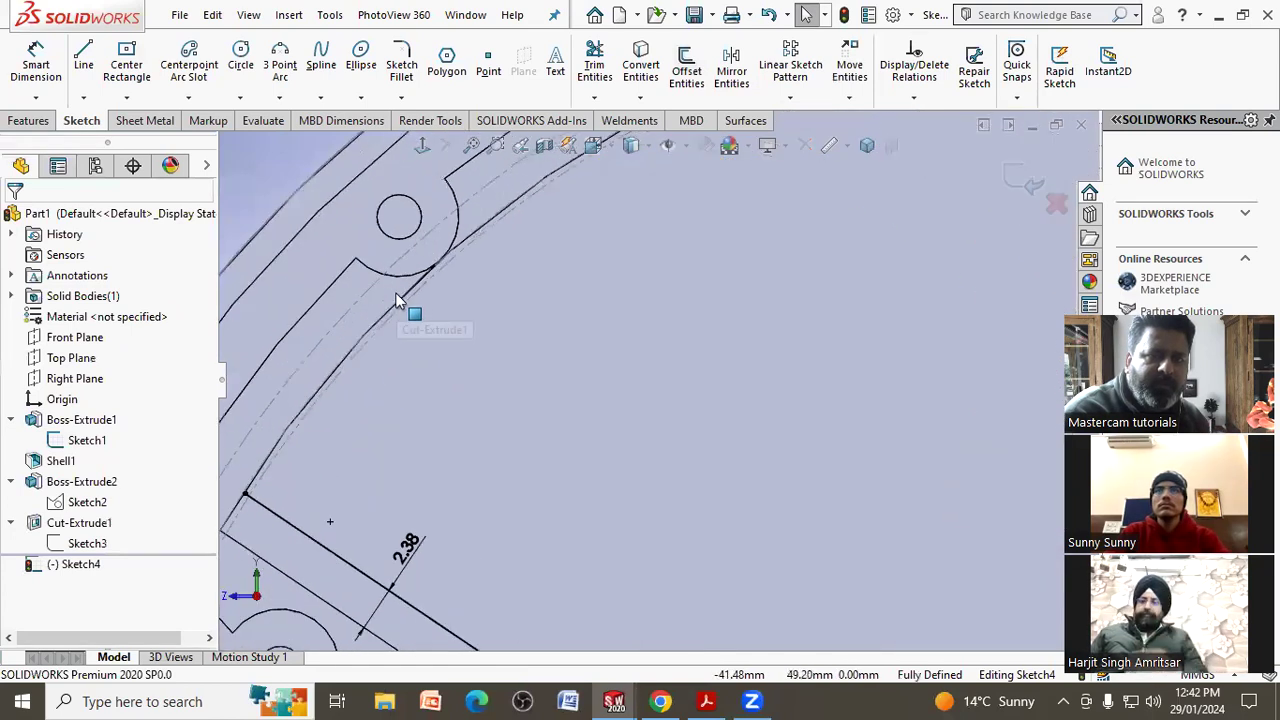
pyautogui.scroll(-2, 405, 327)
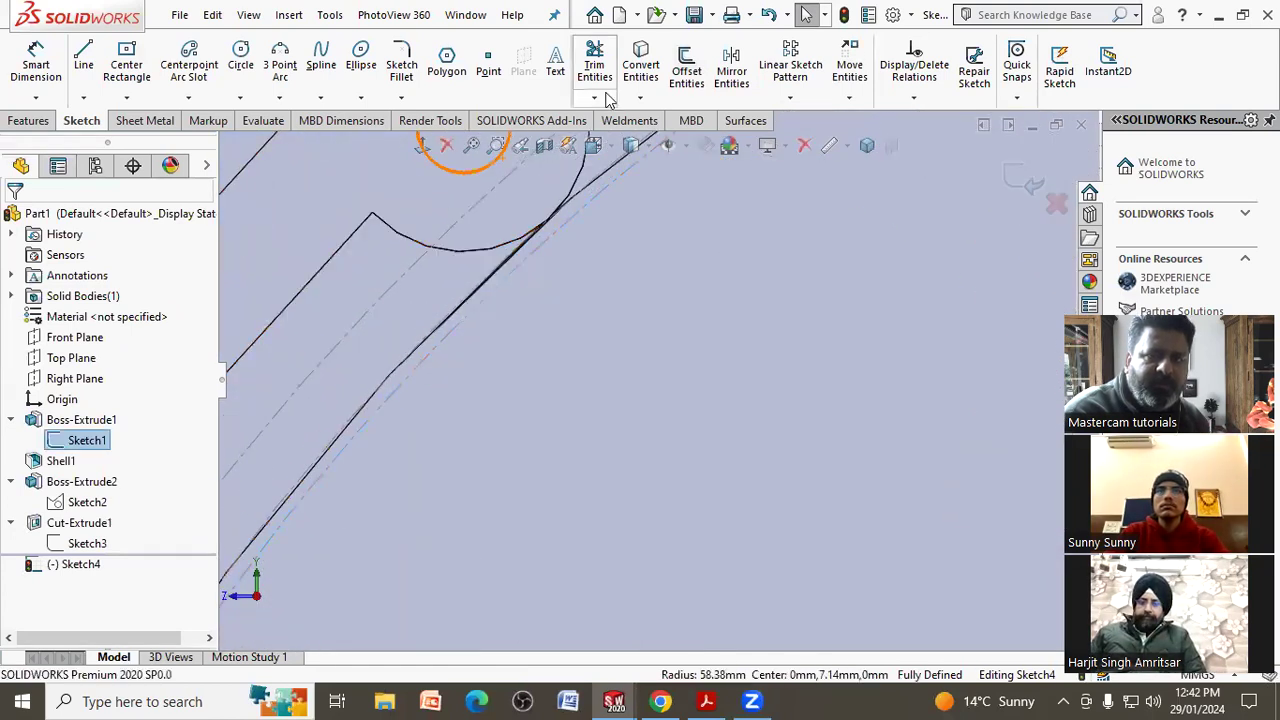
pyautogui.scroll(2, 502, 258)
pyautogui.scroll(2, 560, 300)
pyautogui.scroll(2, 640, 360)
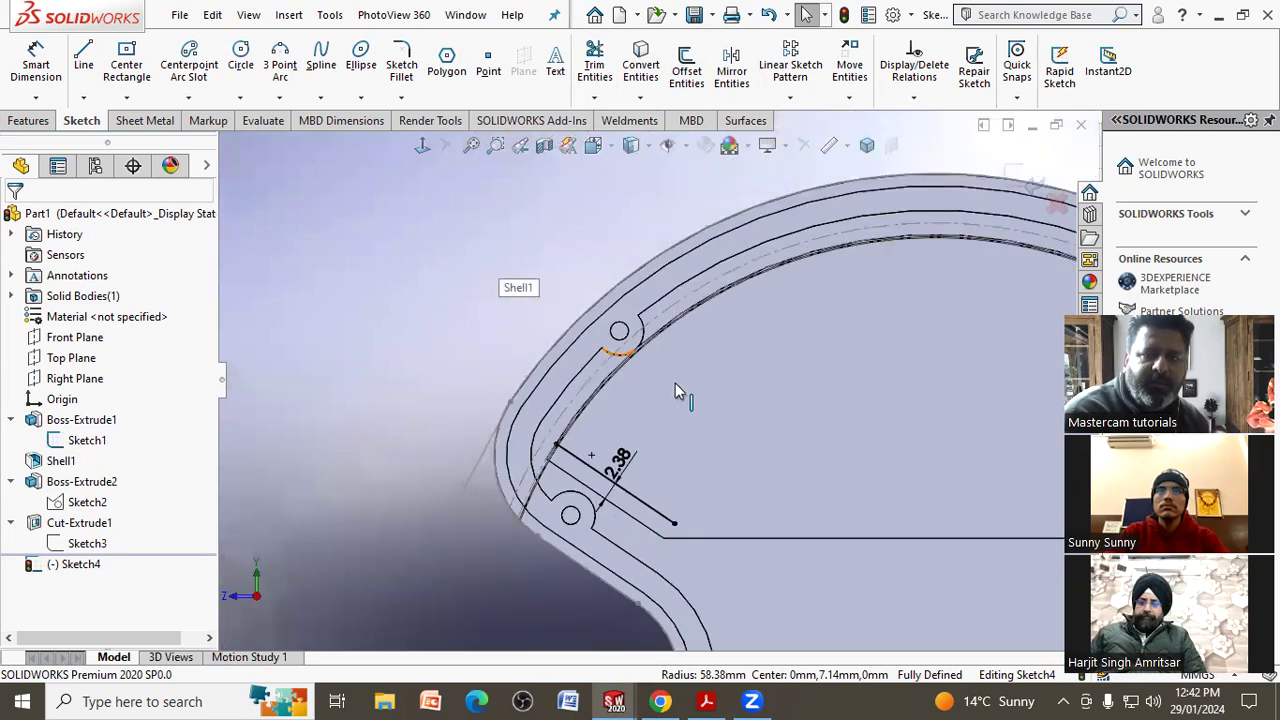
pyautogui.scroll(2, 685, 395)
pyautogui.scroll(1, 820, 400)
pyautogui.scroll(-1, 947, 400)
pyautogui.click(686, 66)
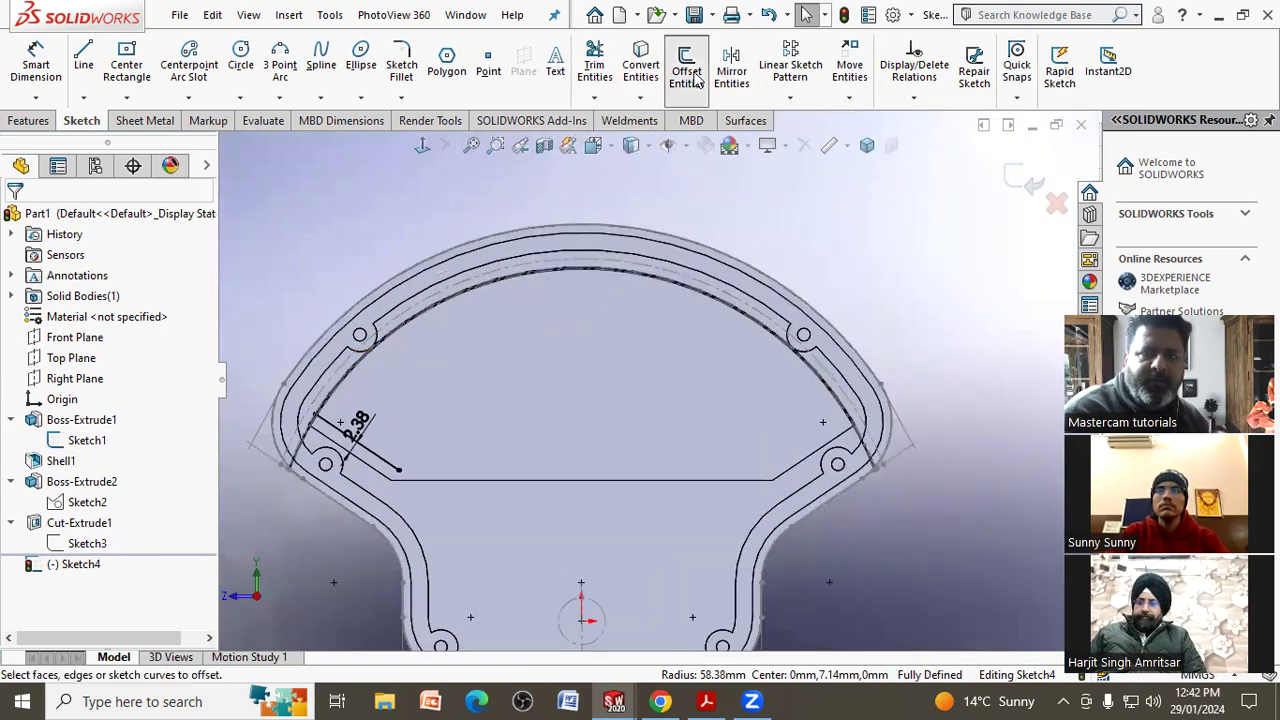
pyautogui.click(825, 458)
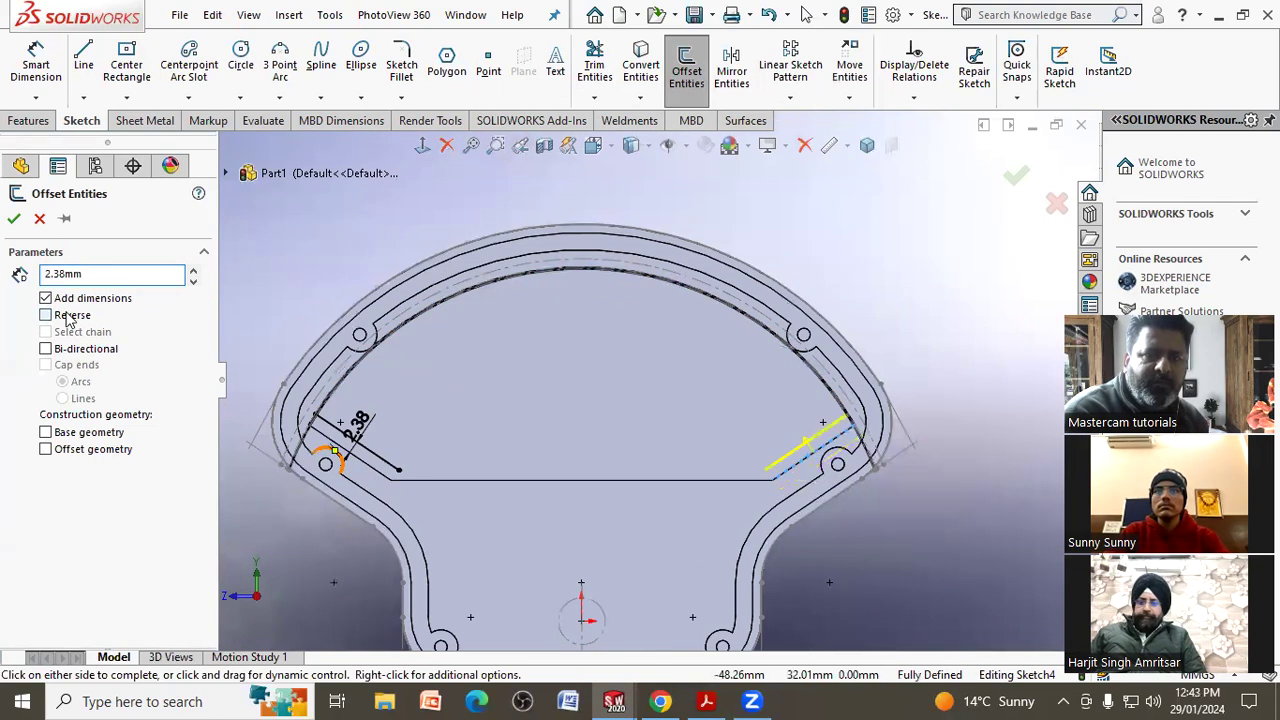
pyautogui.click(333, 452)
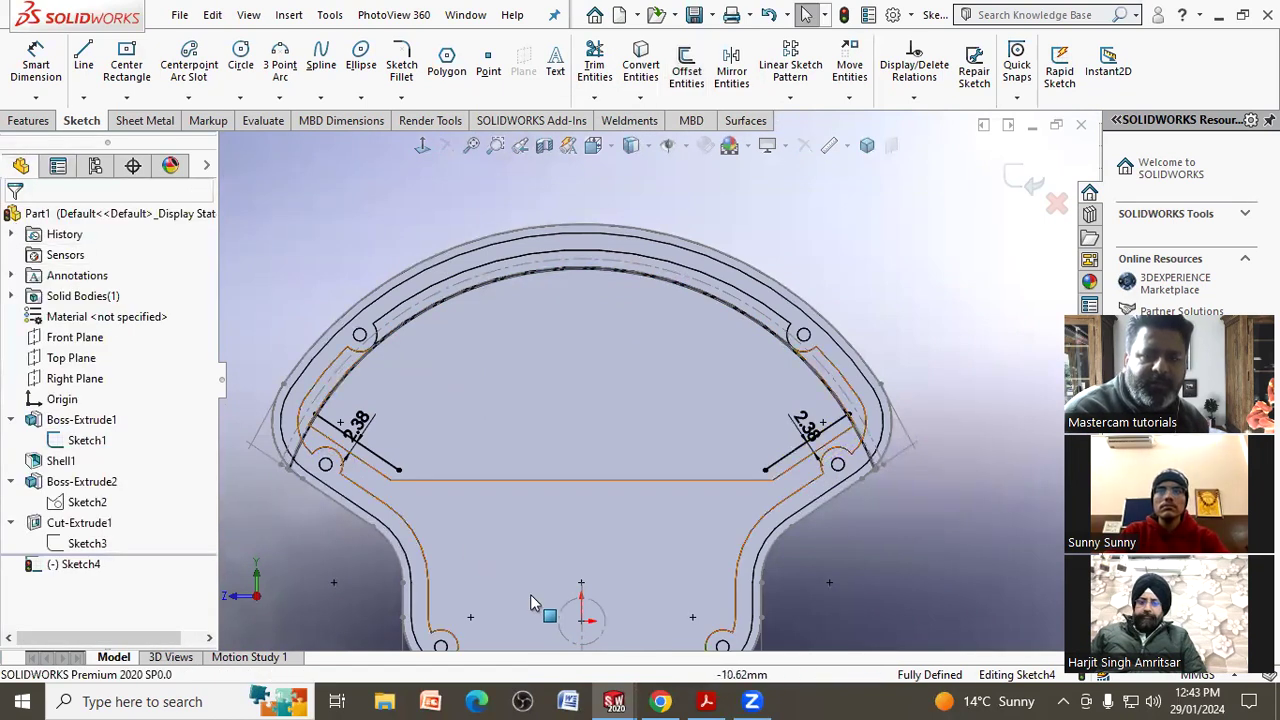
pyautogui.click(706, 701)
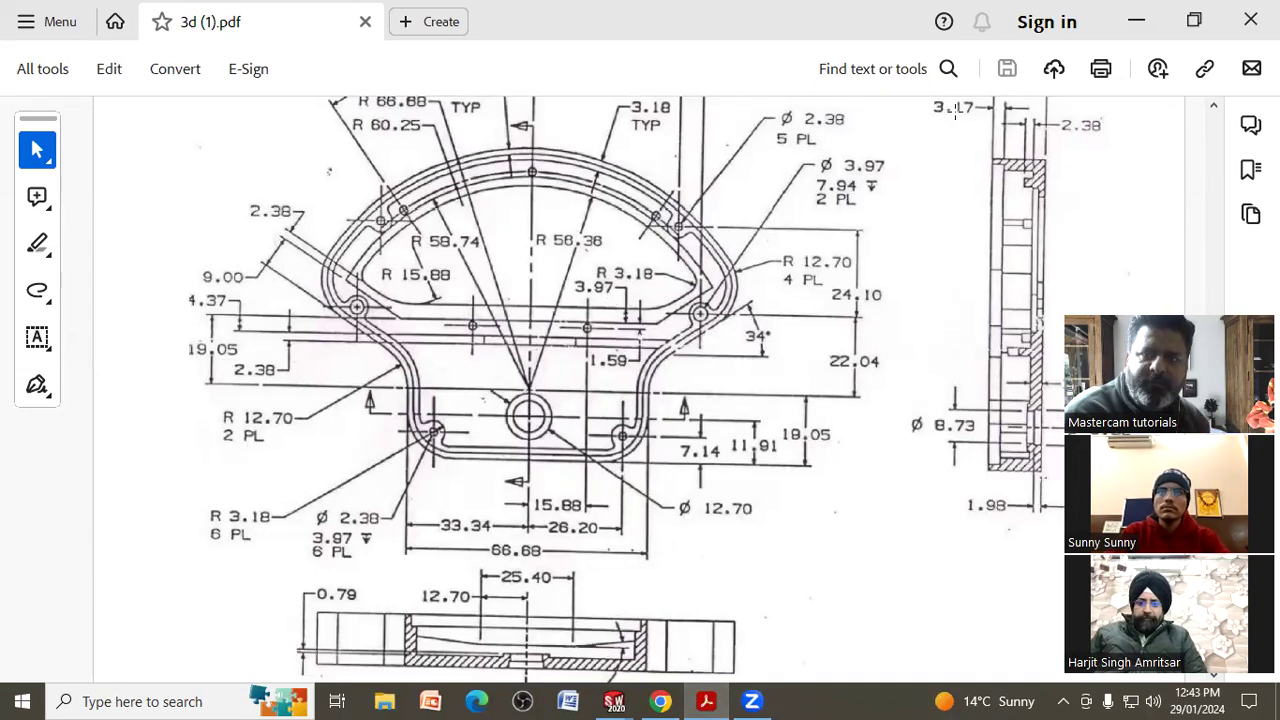
# Offset the bottom horizontal line 3.97 mm upward with Reverse checked.
pyautogui.click(1136, 20)
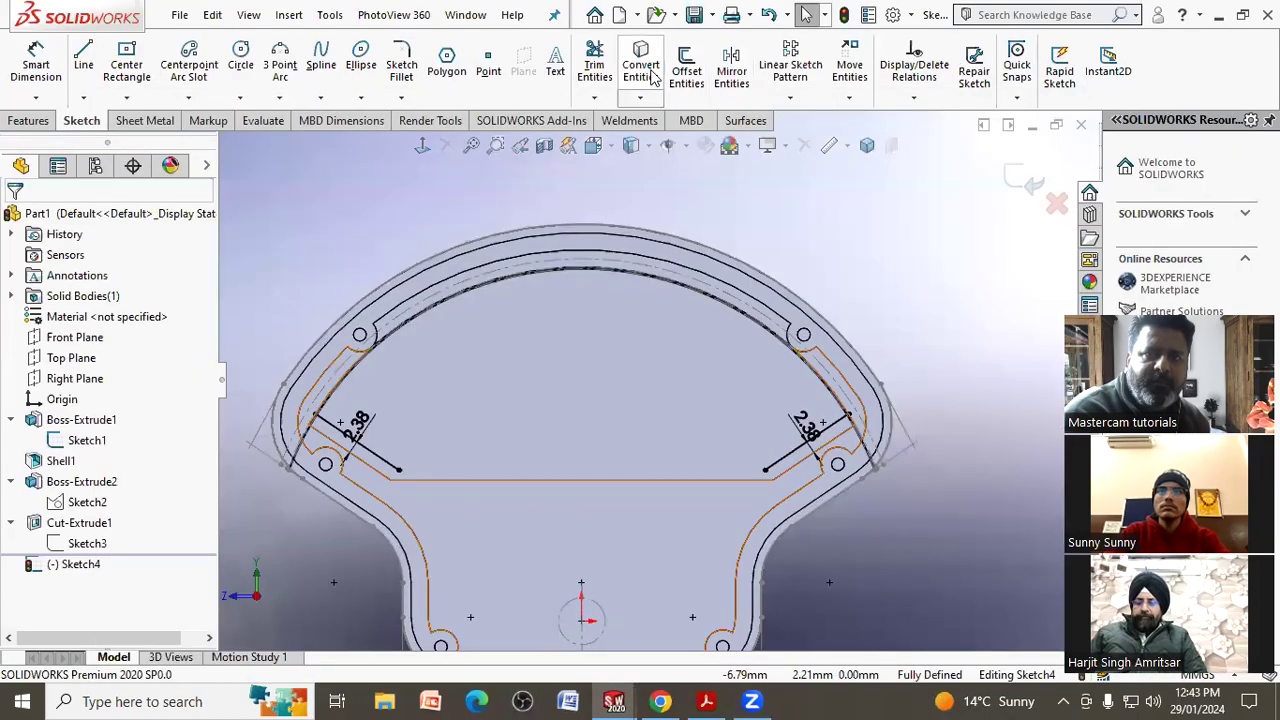
pyautogui.click(687, 68)
pyautogui.write('3.97')
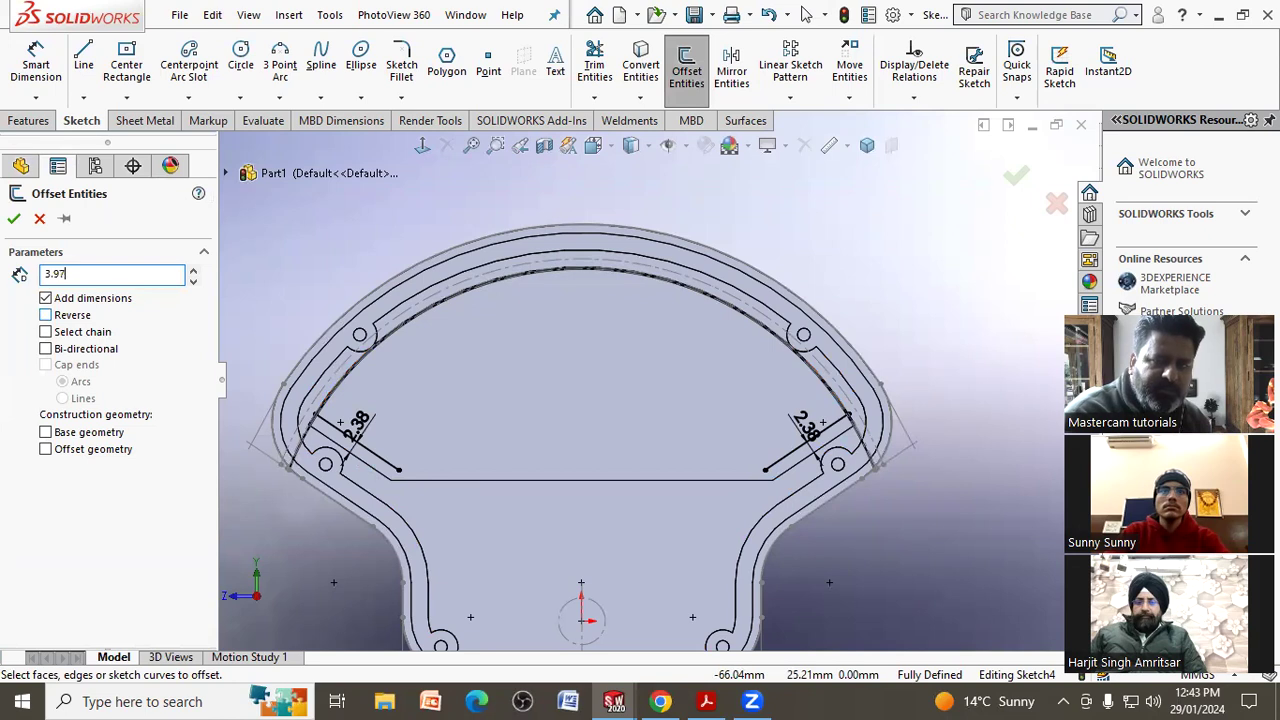
pyautogui.click(572, 481)
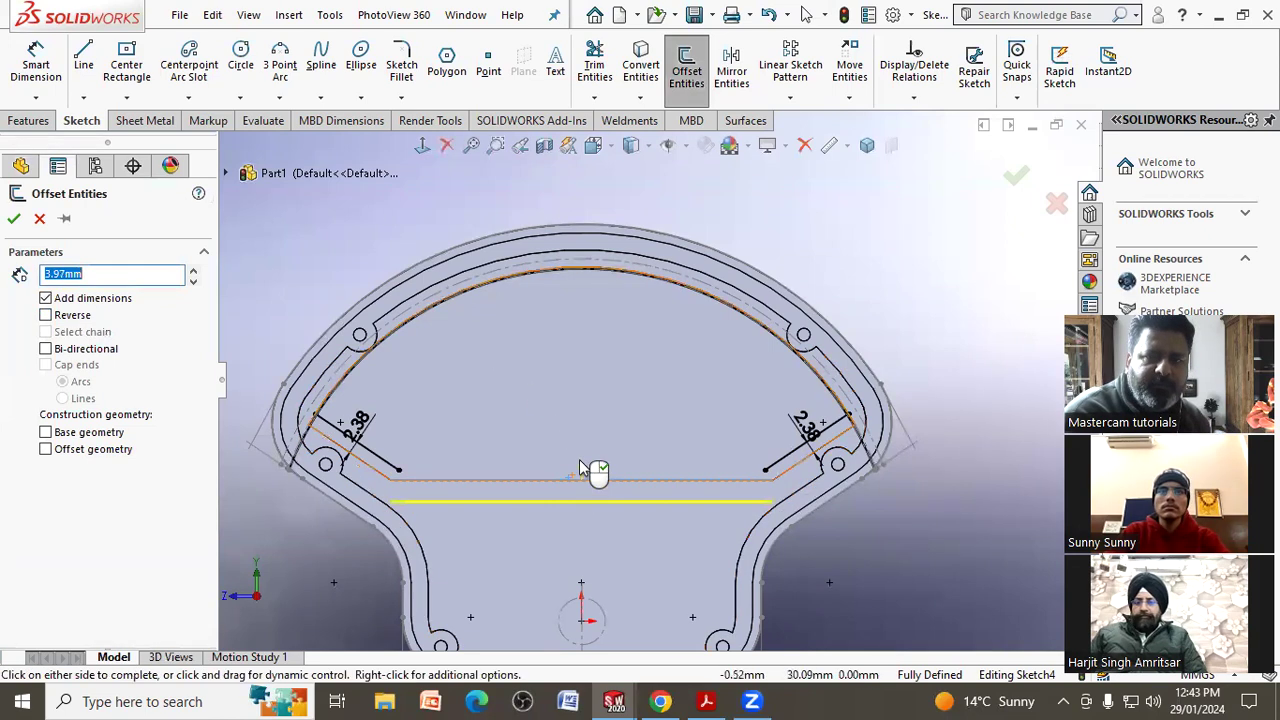
pyautogui.click(62, 318)
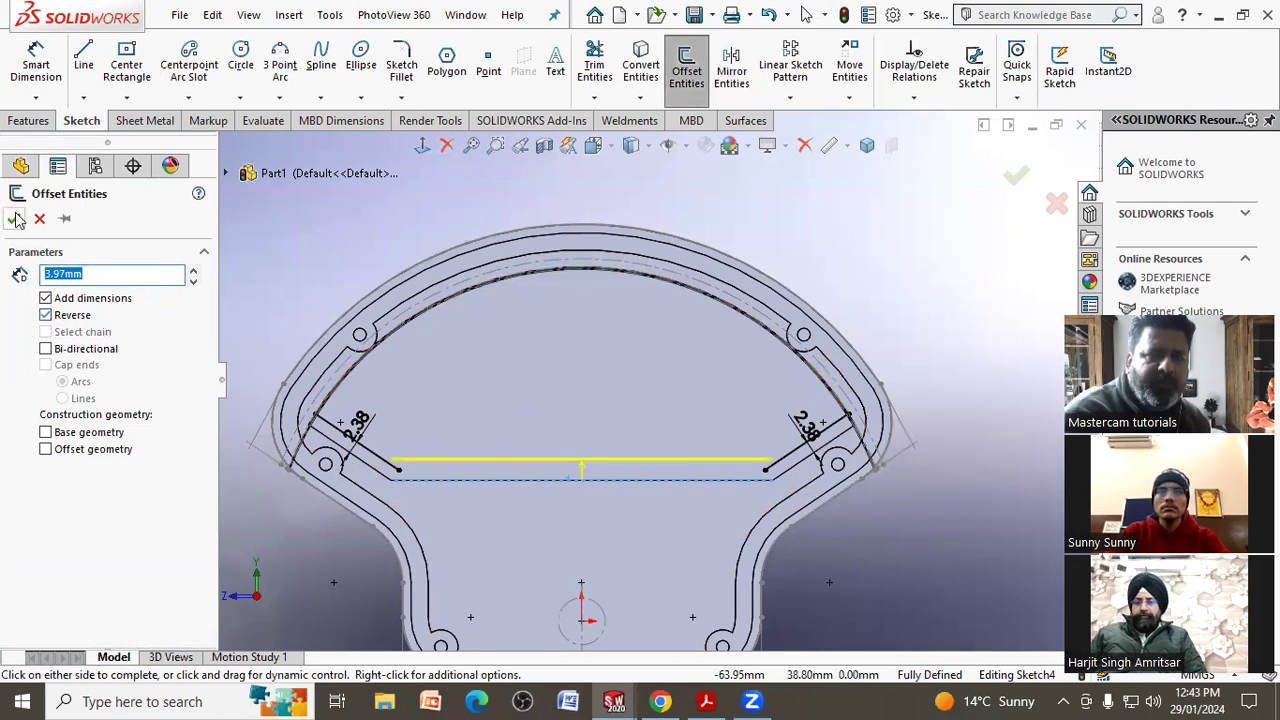
pyautogui.click(14, 219)
pyautogui.scroll(-3, 746, 366)
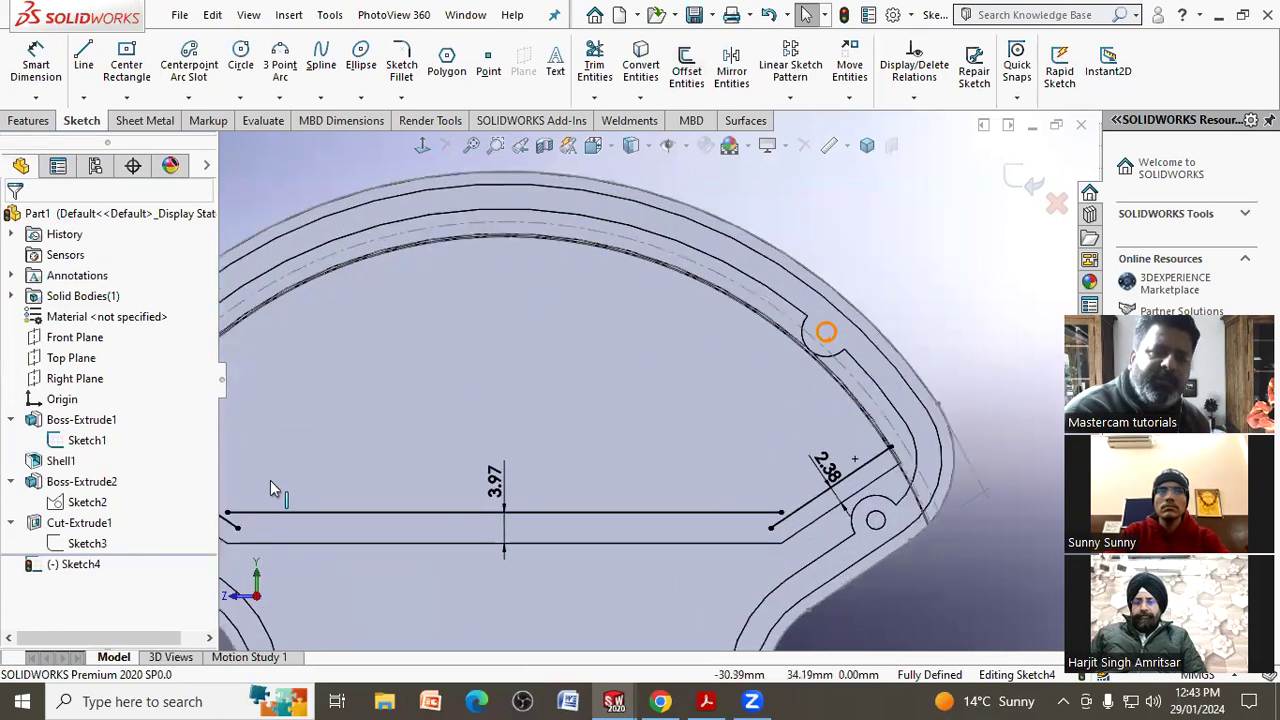
# Corner-trim the left angled line to meet the new 3.97 mm offset line.
pyautogui.click(594, 65)
pyautogui.scroll(5, 806, 514)
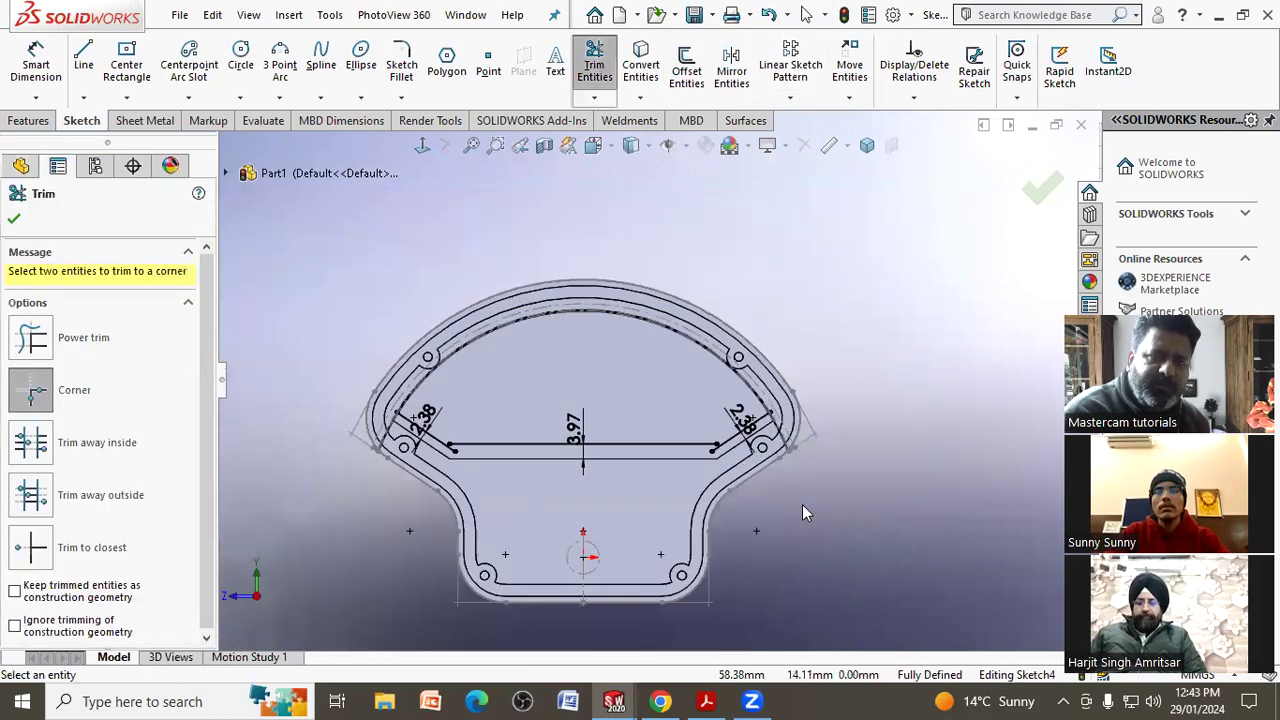
pyautogui.scroll(-5, 510, 390)
pyautogui.click(510, 385)
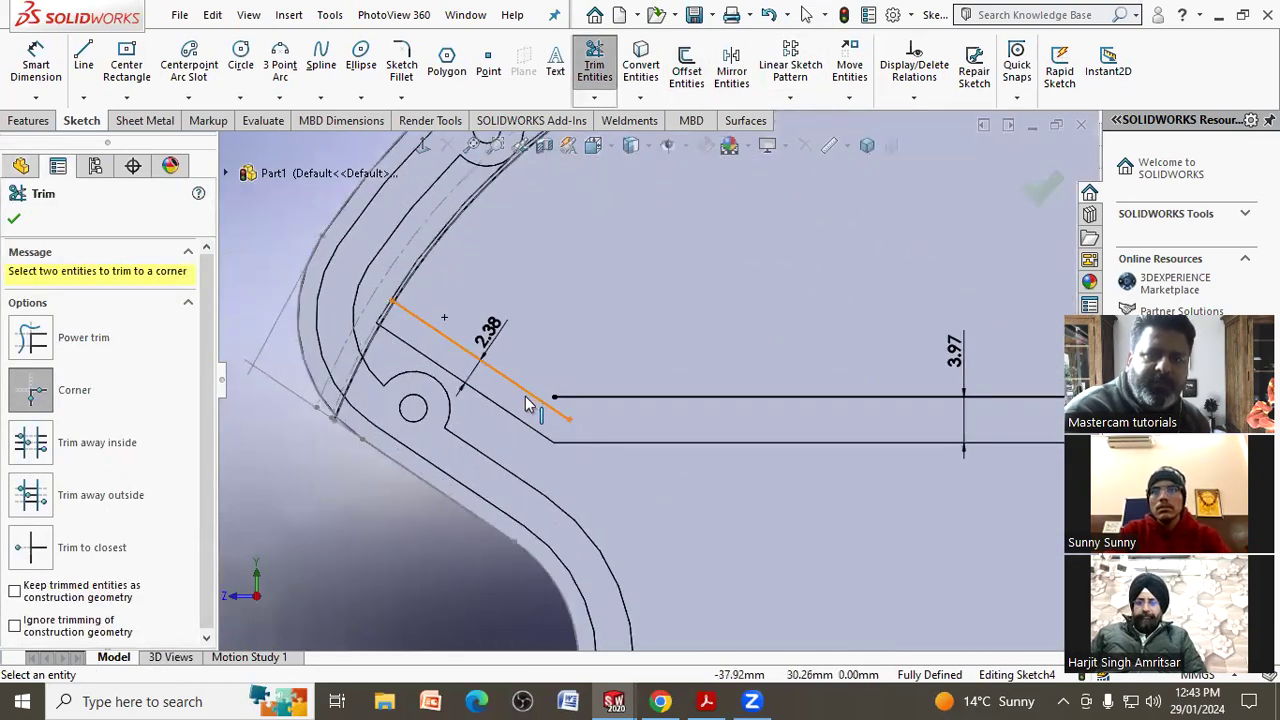
pyautogui.click(585, 396)
pyautogui.click(410, 311)
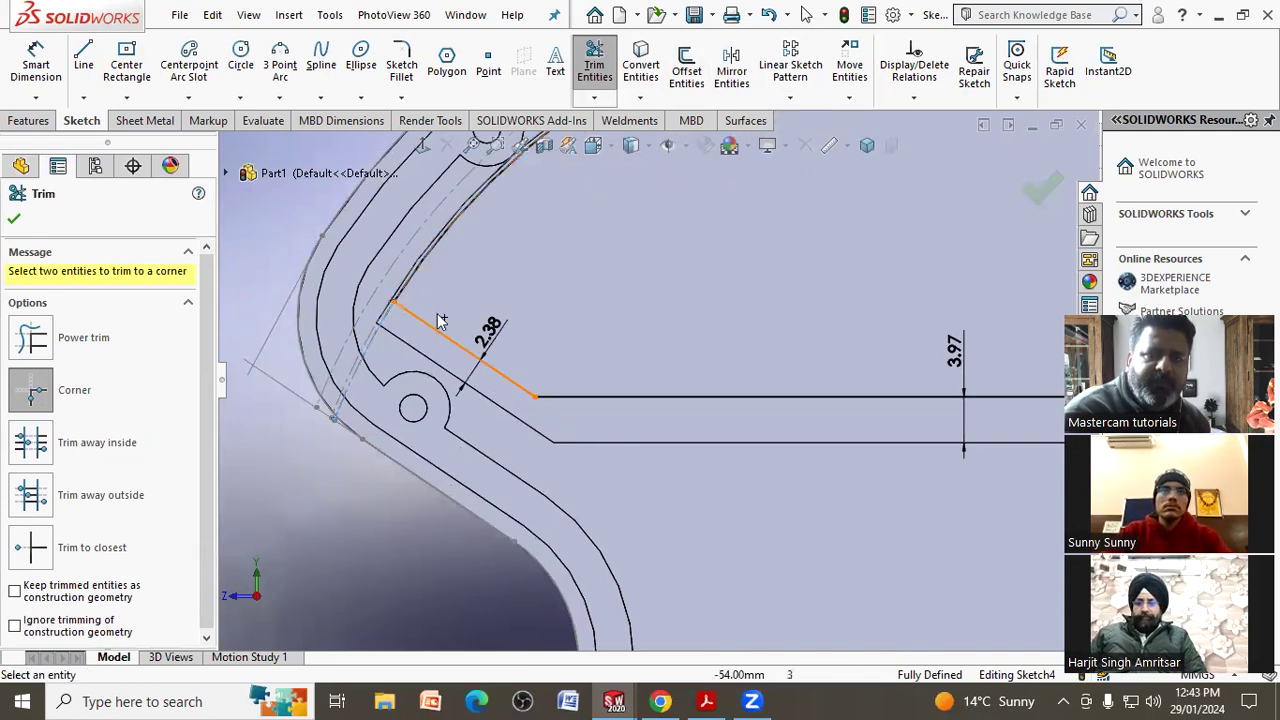
pyautogui.scroll(5, 500, 320)
pyautogui.scroll(-3, 935, 357)
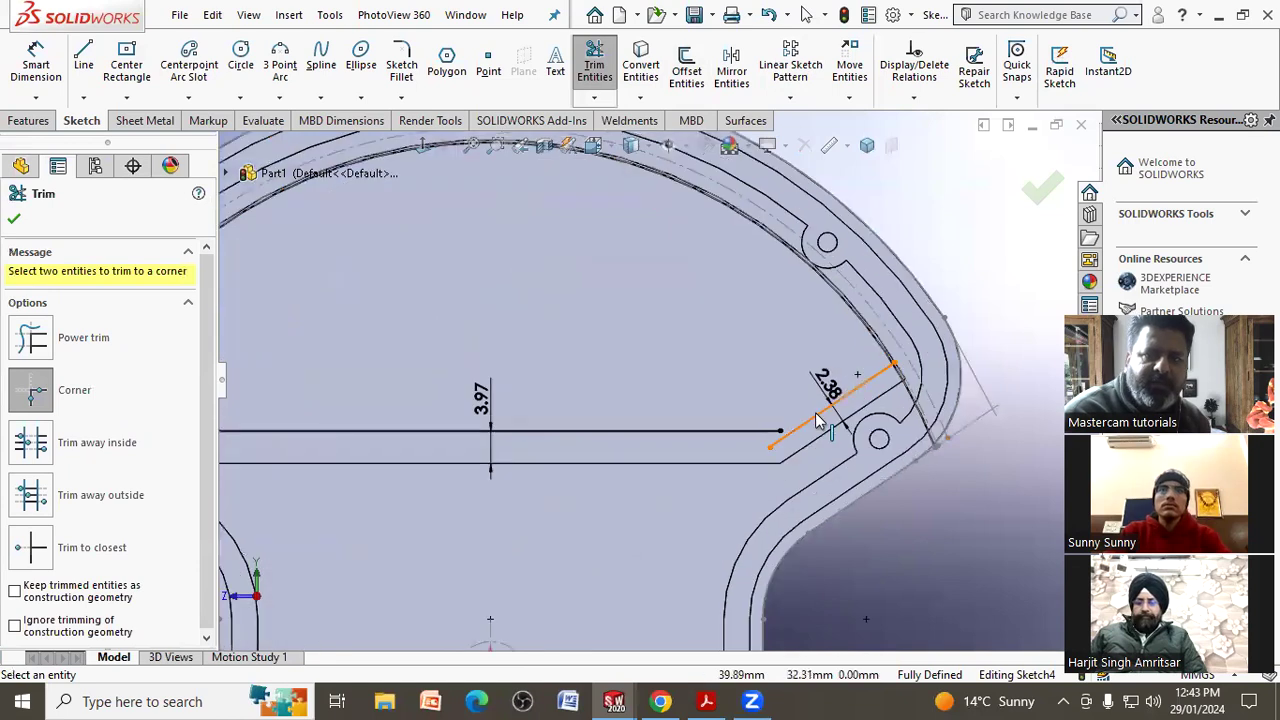
# Corner-trim the right angled and horizontal lines to close the pocket outline.
pyautogui.click(816, 420)
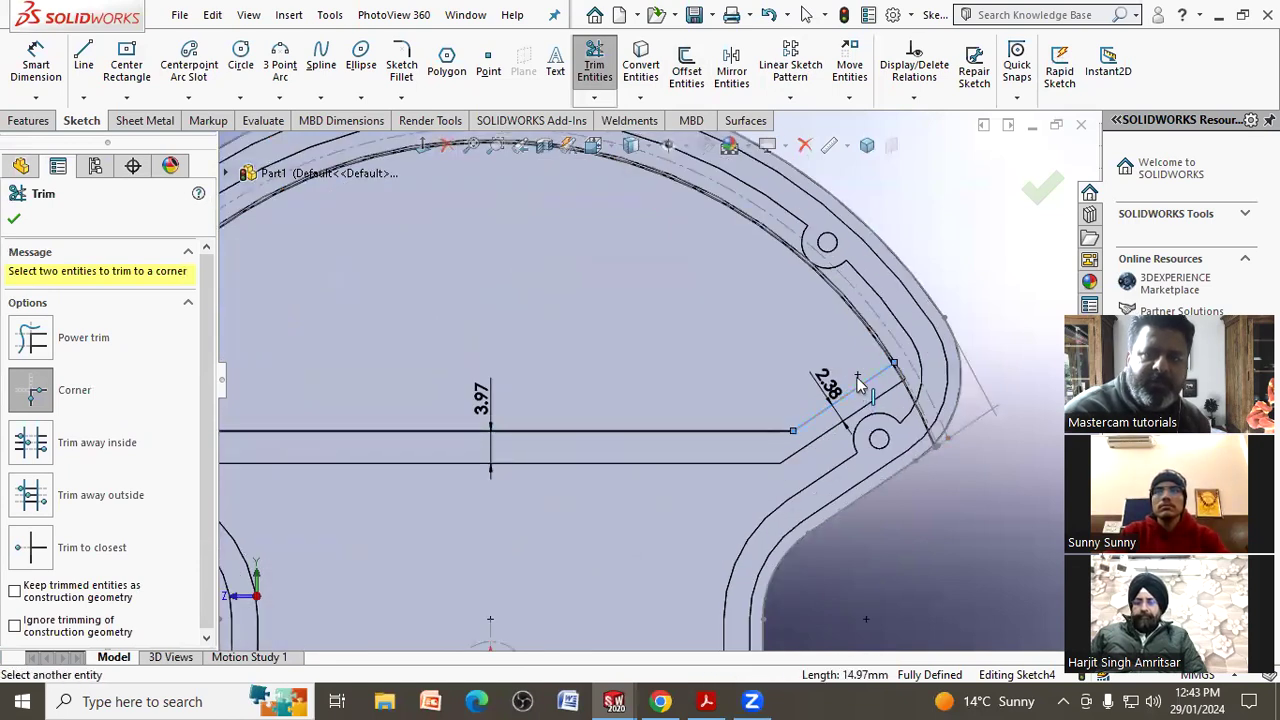
pyautogui.click(860, 332)
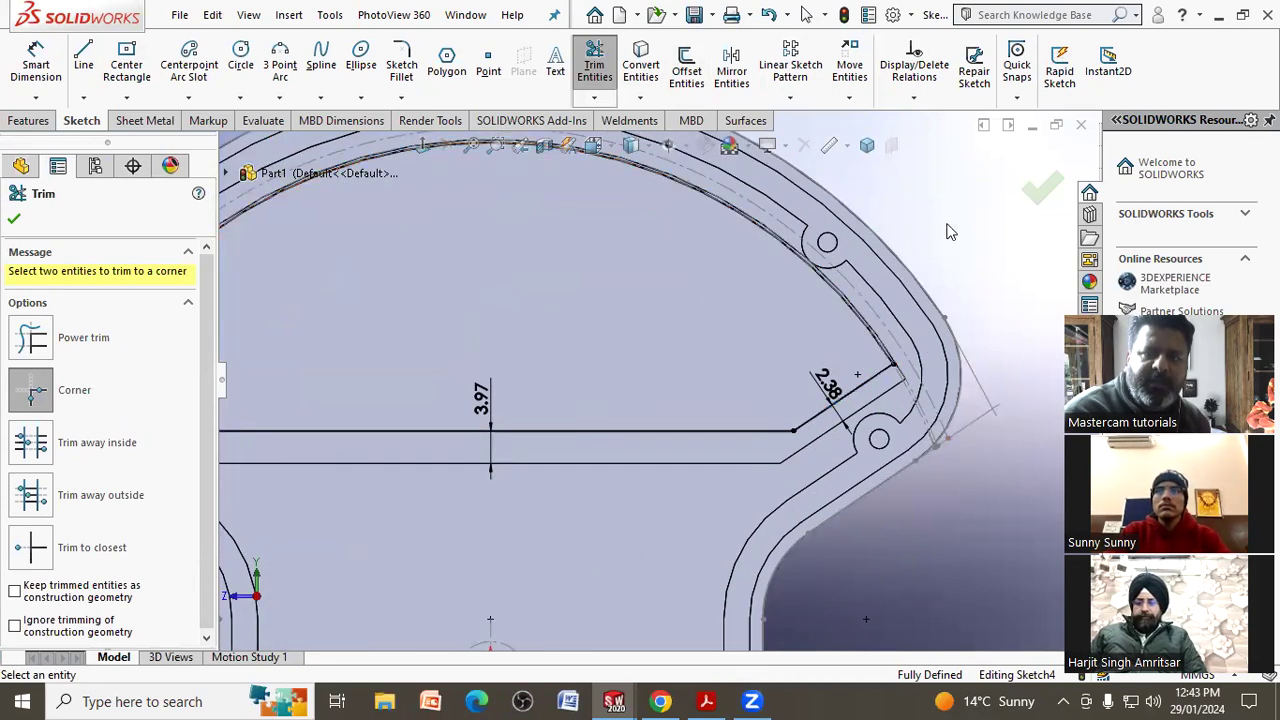
pyautogui.click(1042, 195)
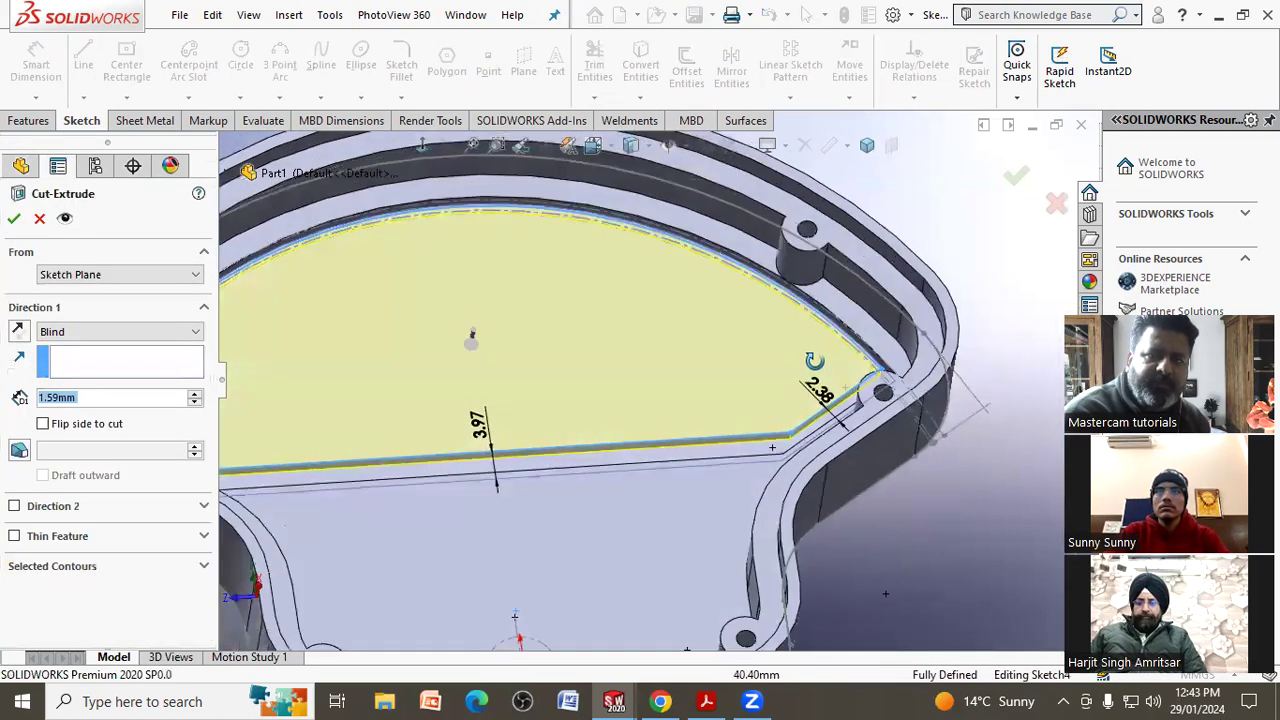
# Cut the Sketch4 pocket Through All as Cut-Extrude2.
pyautogui.click(84, 341)
pyautogui.click(65, 357)
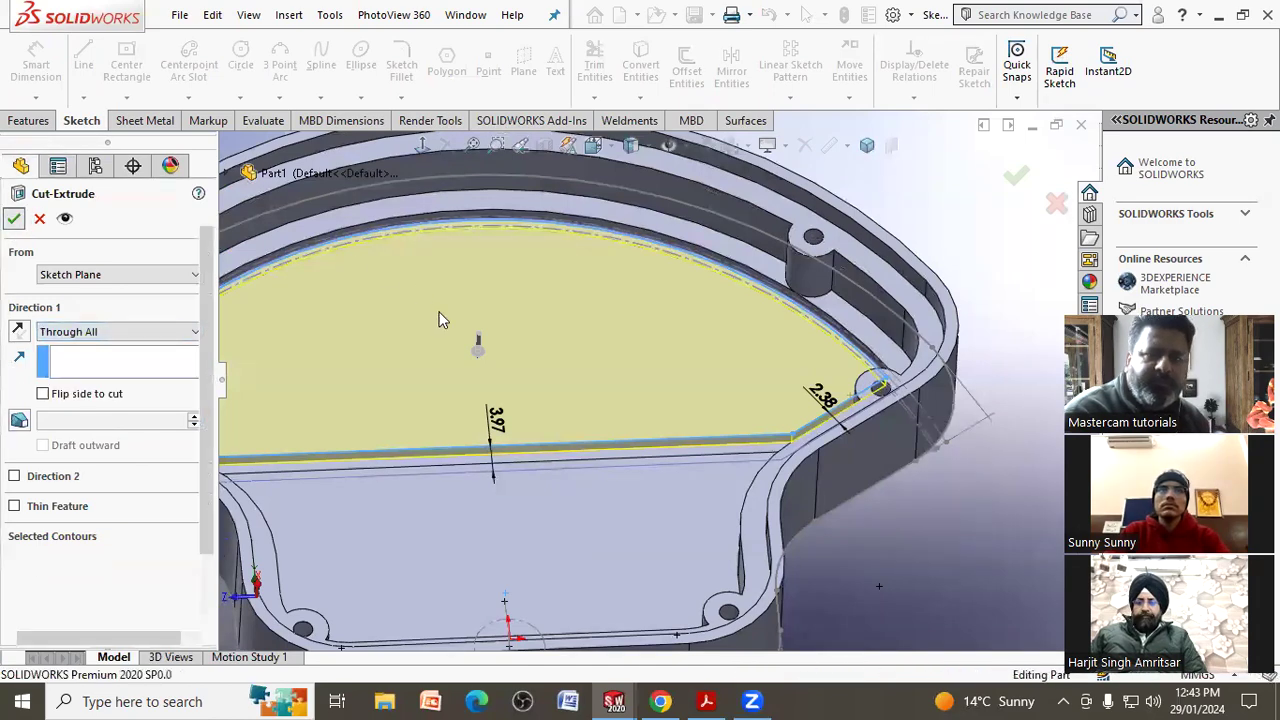
pyautogui.press('Return')
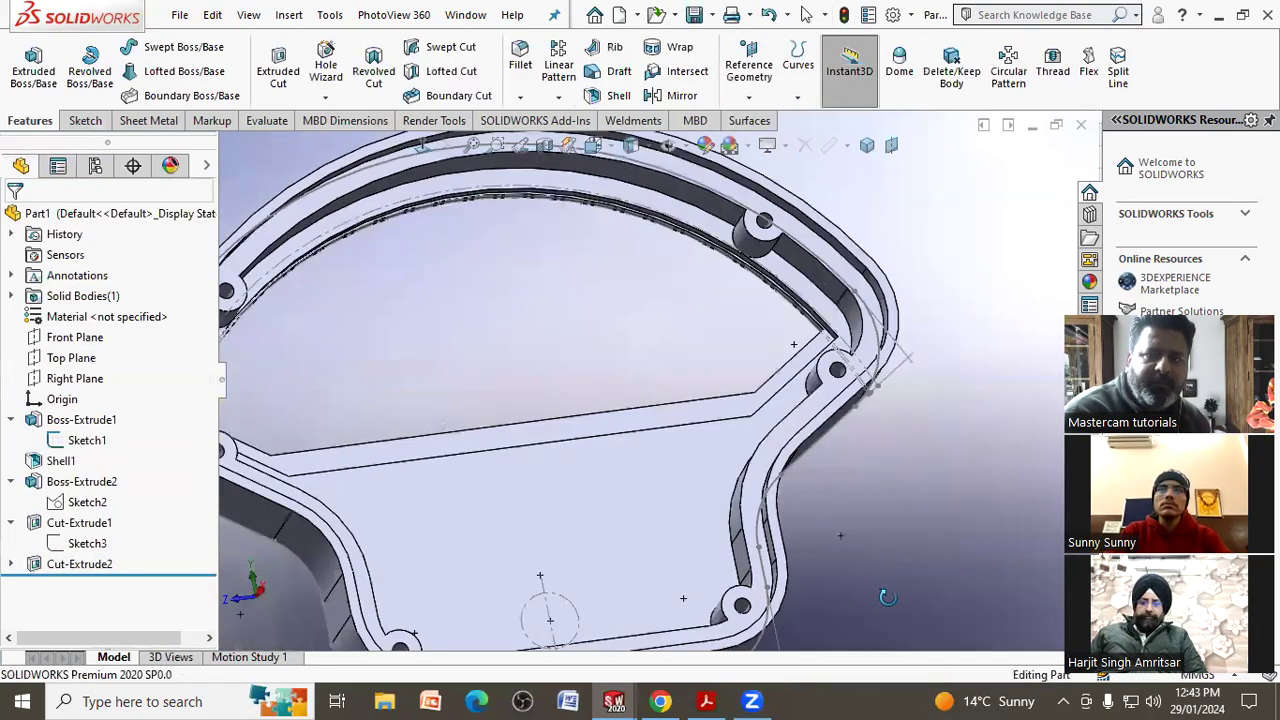
pyautogui.click(665, 701)
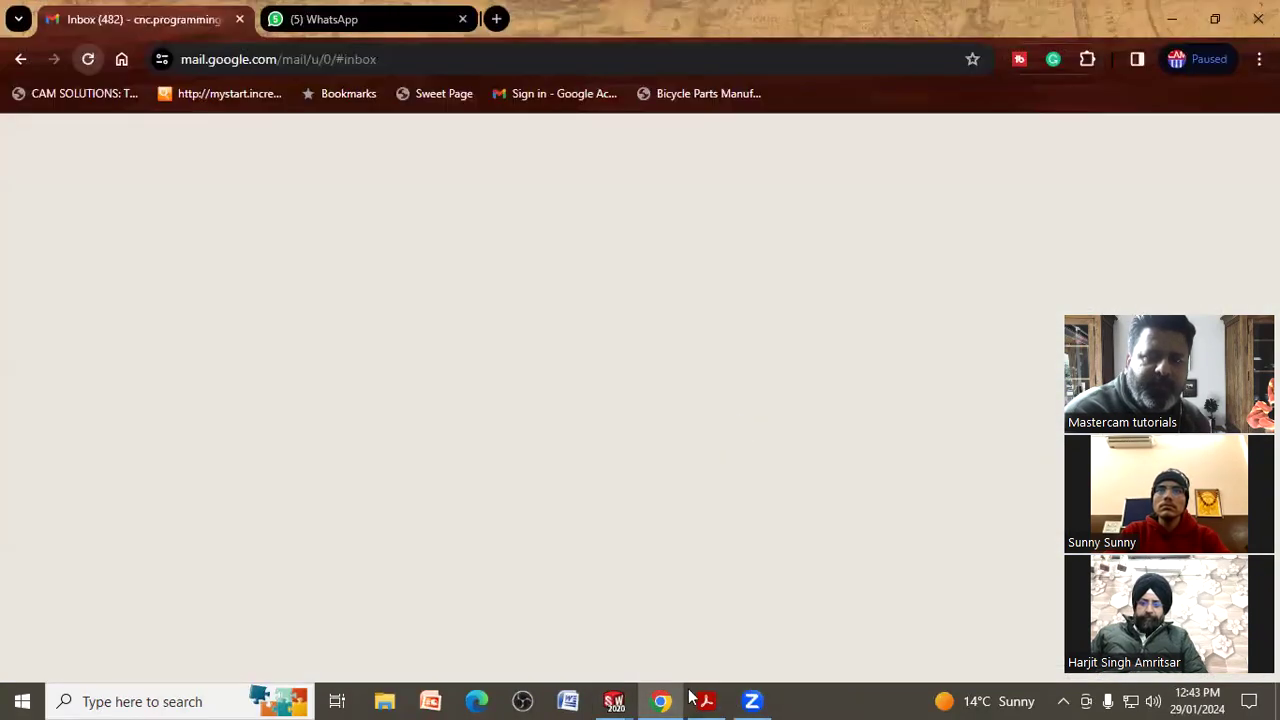
# View the ø3.97 and 7.94 callouts on the 3d (1).pdf drawing, then minimize Acrobat.
pyautogui.click(703, 701)
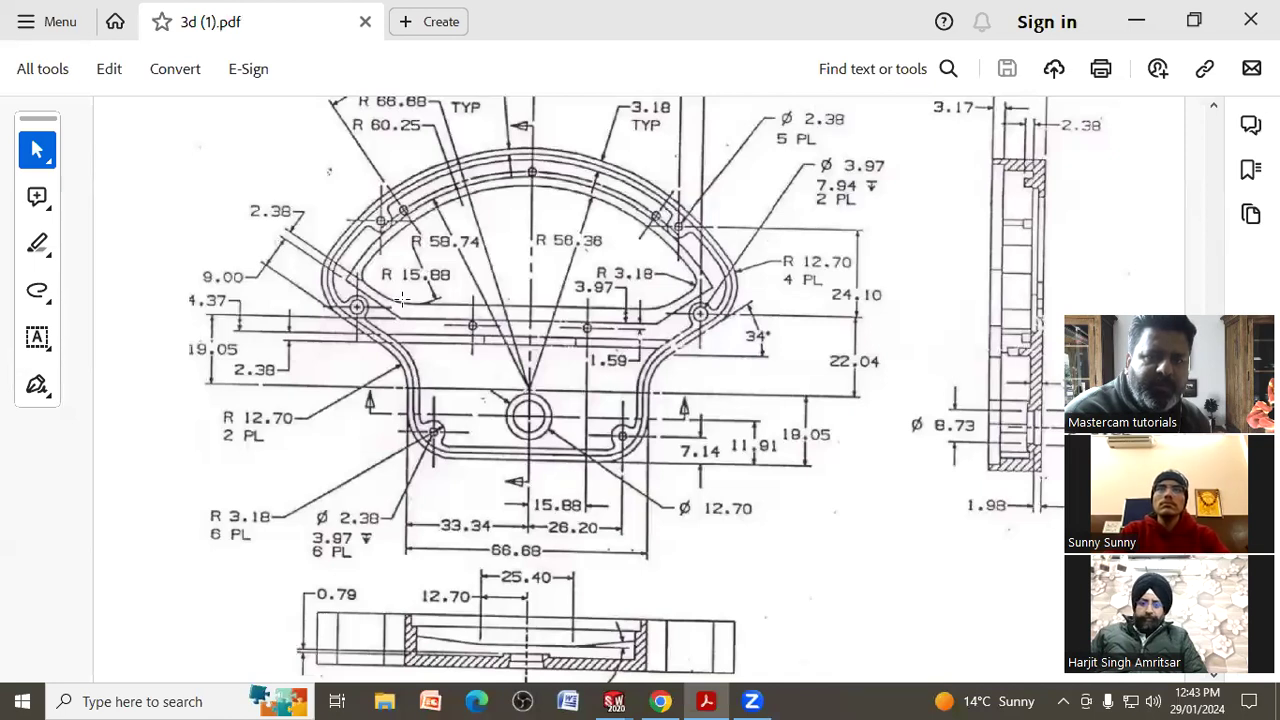
pyautogui.click(1136, 21)
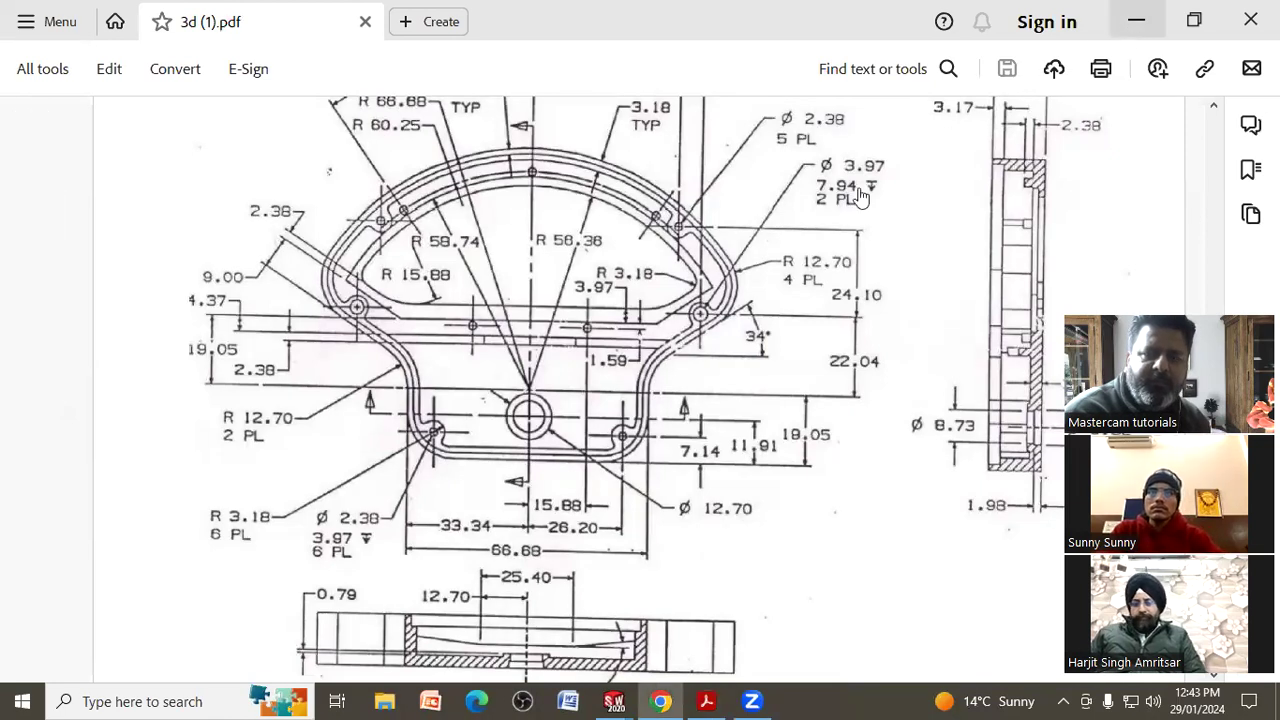
# Fillet two pocket corner edges with a 15.88 mm radius as Fillet1.
pyautogui.click(1171, 19)
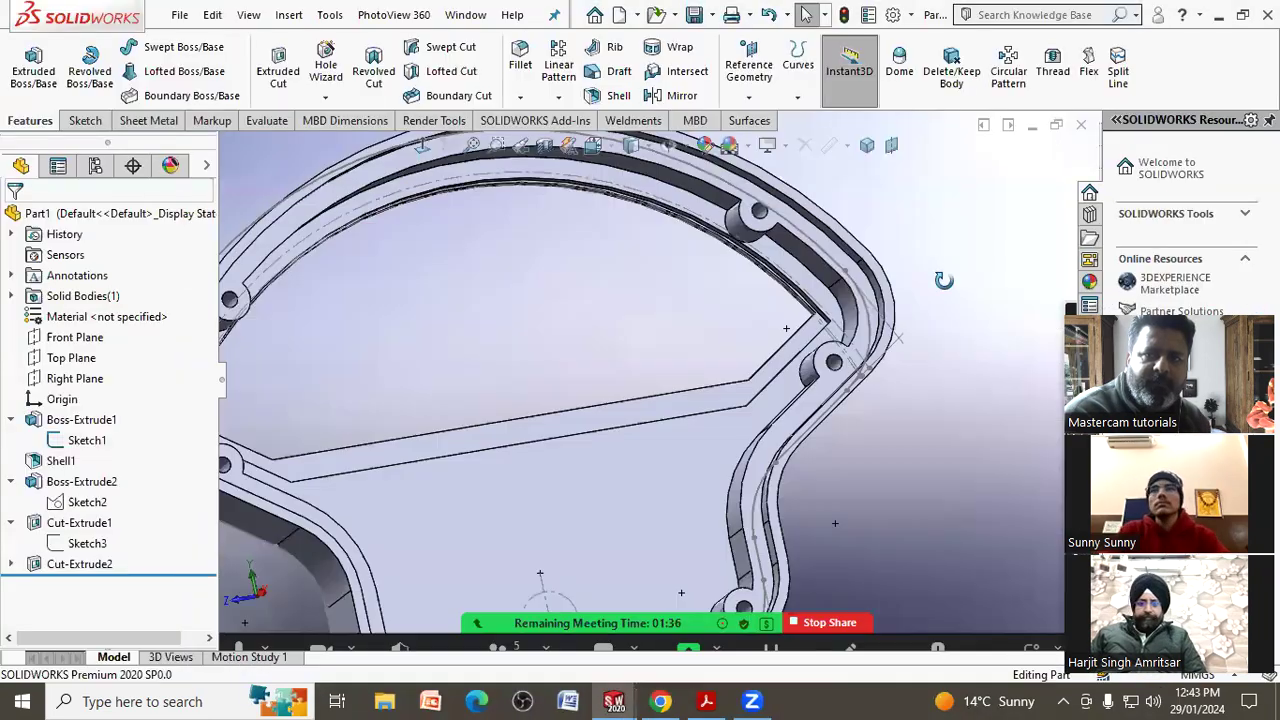
pyautogui.moveTo(700, 400); pyautogui.dragTo(600, 265, button='middle')
pyautogui.click(520, 58)
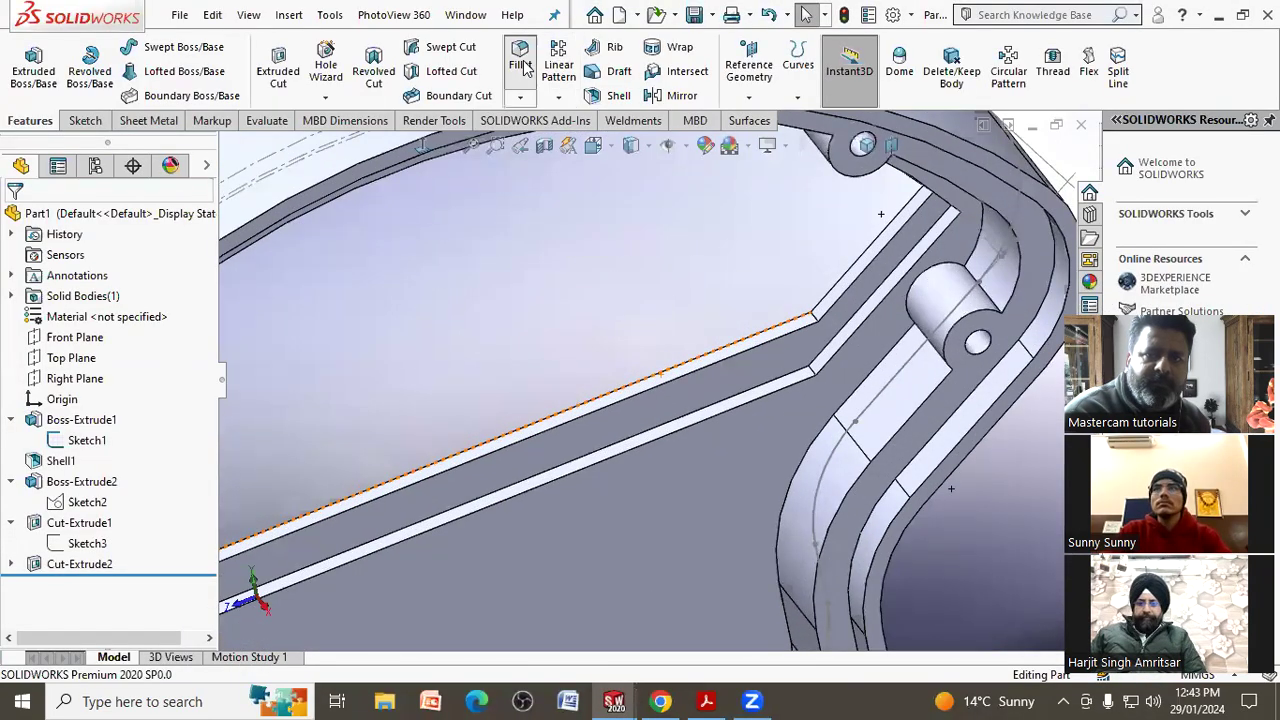
pyautogui.write('18')
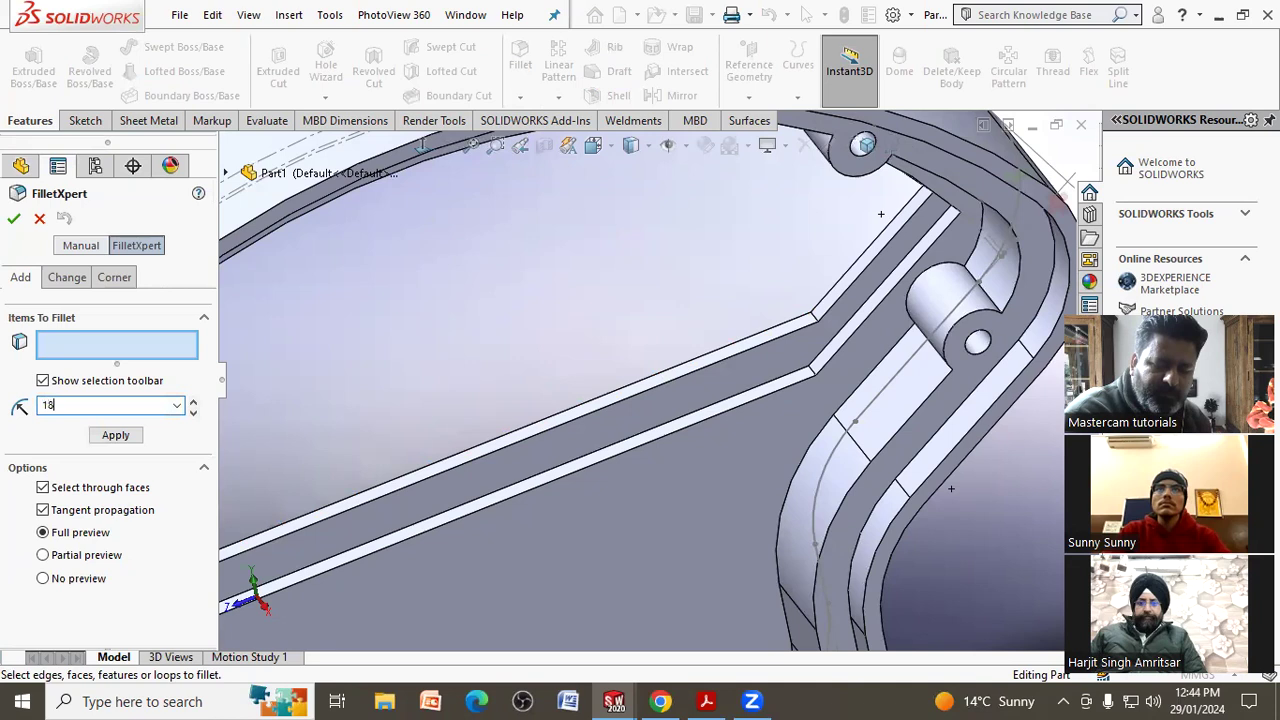
pyautogui.press('BackSpace')
pyautogui.write('5.88mm')
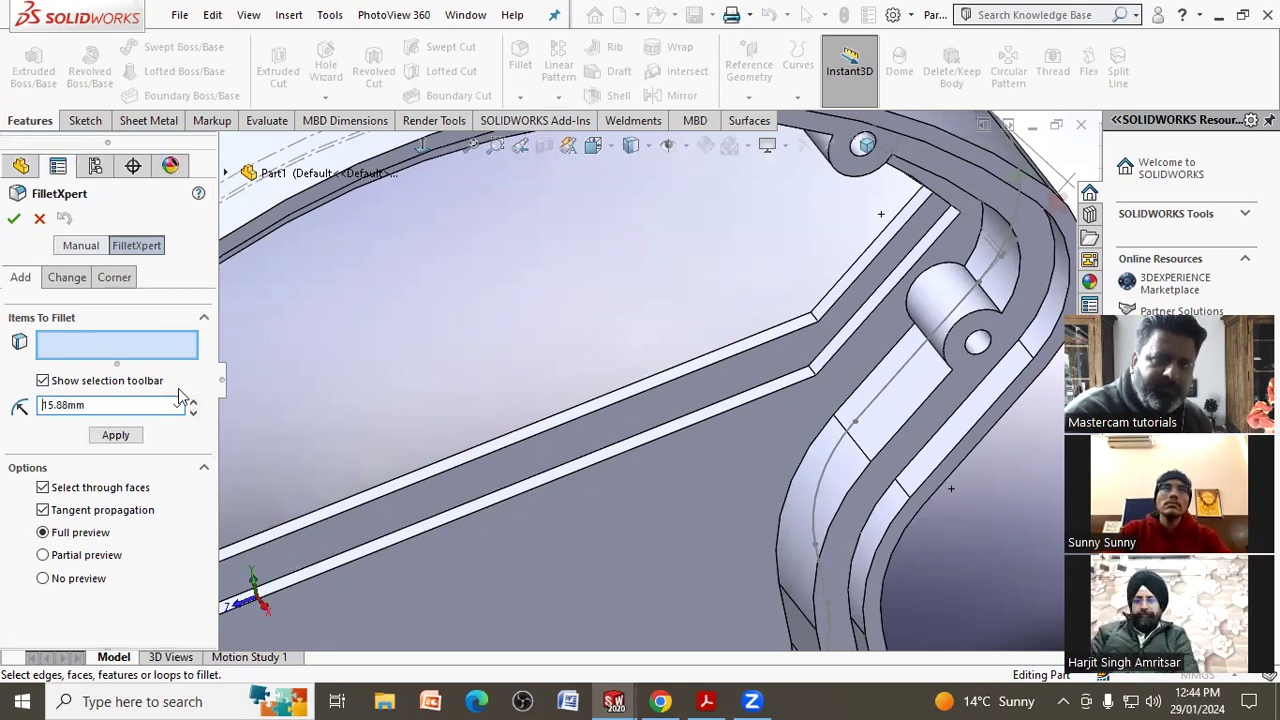
pyautogui.click(813, 322)
pyautogui.scroll(3, 416, 542)
pyautogui.scroll(-5, 397, 502)
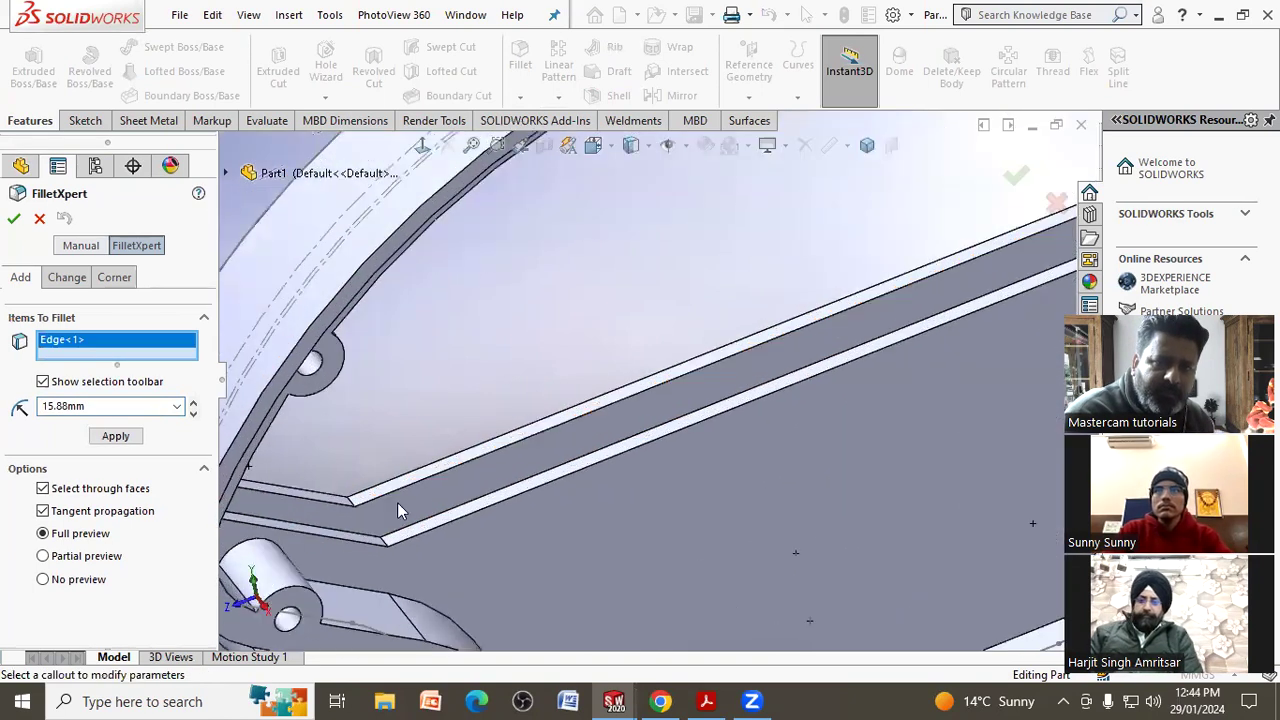
pyautogui.click(349, 503)
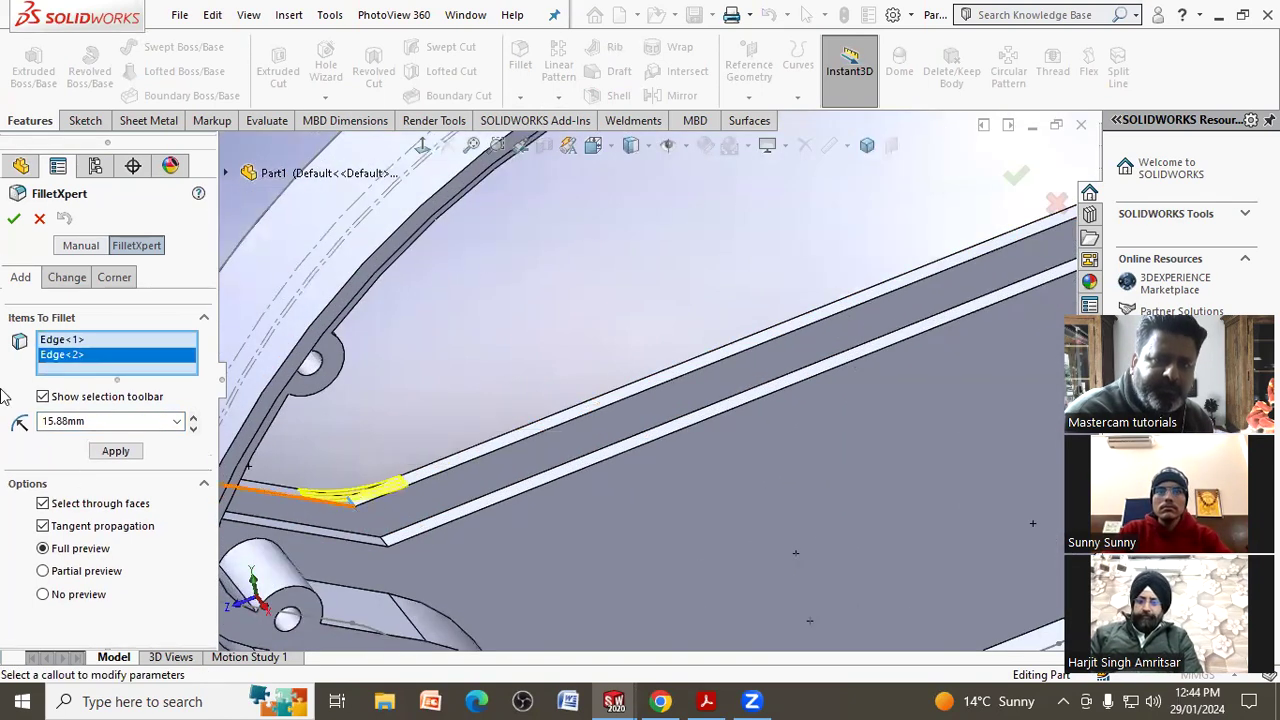
pyautogui.click(13, 220)
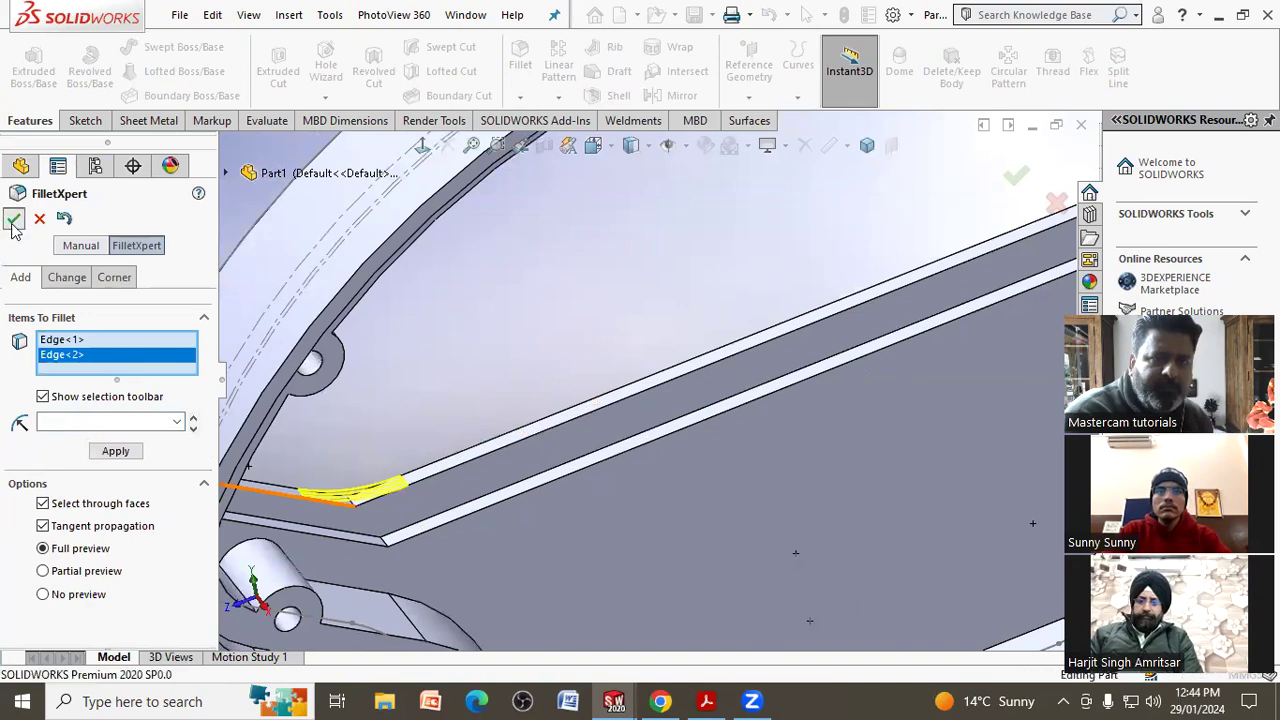
# Check the drawing, then start a 3.18 mm fillet on the inner ring edge.
pyautogui.press('f')
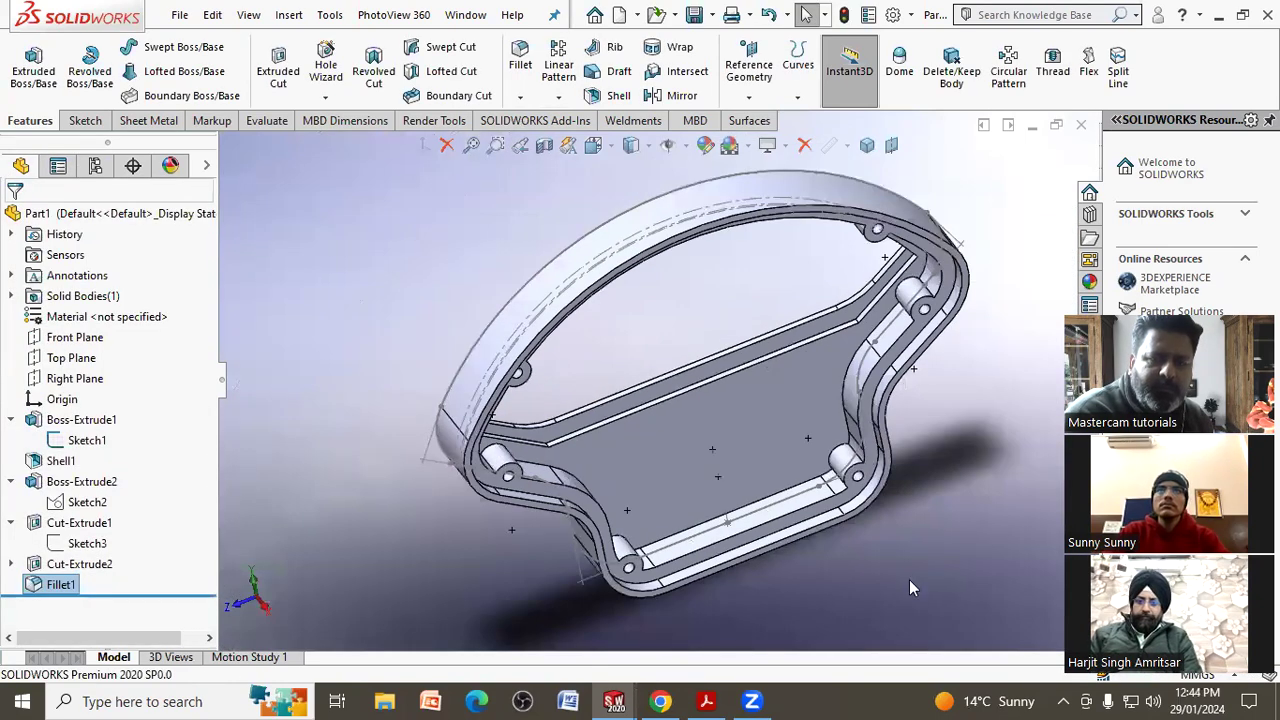
pyautogui.click(708, 700)
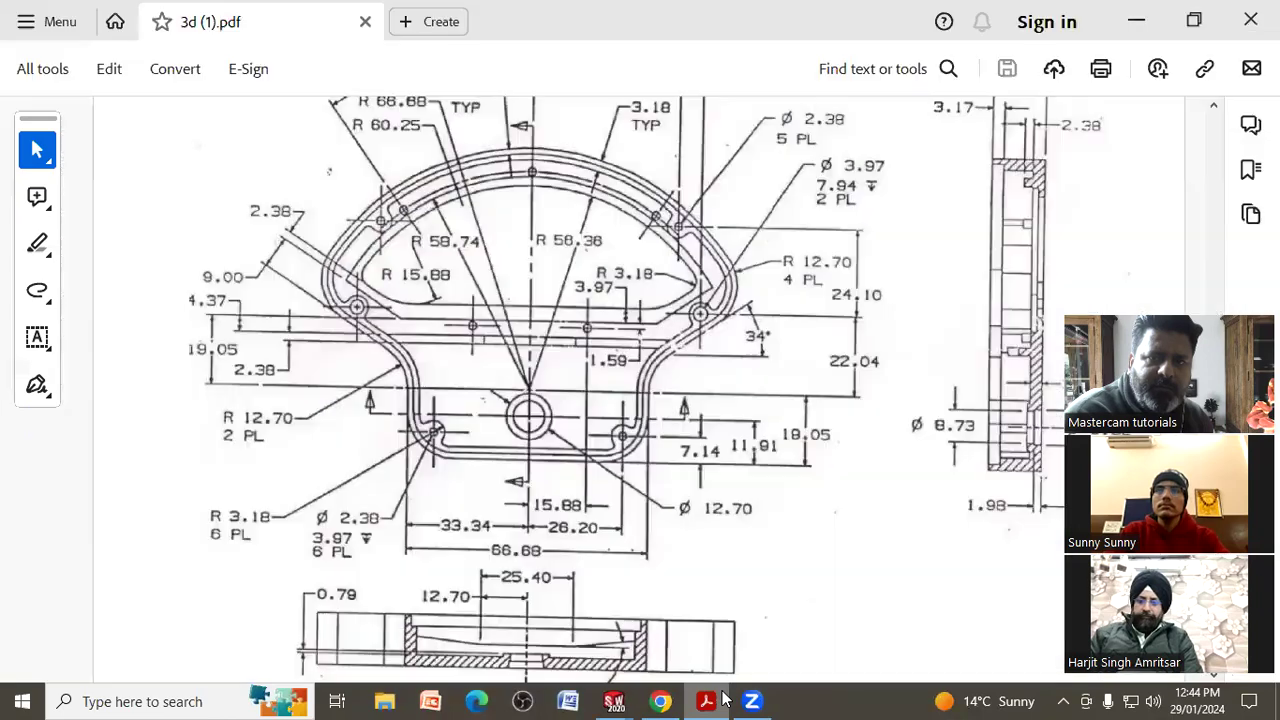
pyautogui.click(724, 697)
pyautogui.moveTo(760, 420)
pyautogui.mouseDown(button='middle')
pyautogui.moveTo(836, 216)
pyautogui.moveTo(671, 352)
pyautogui.mouseUp(button='middle')
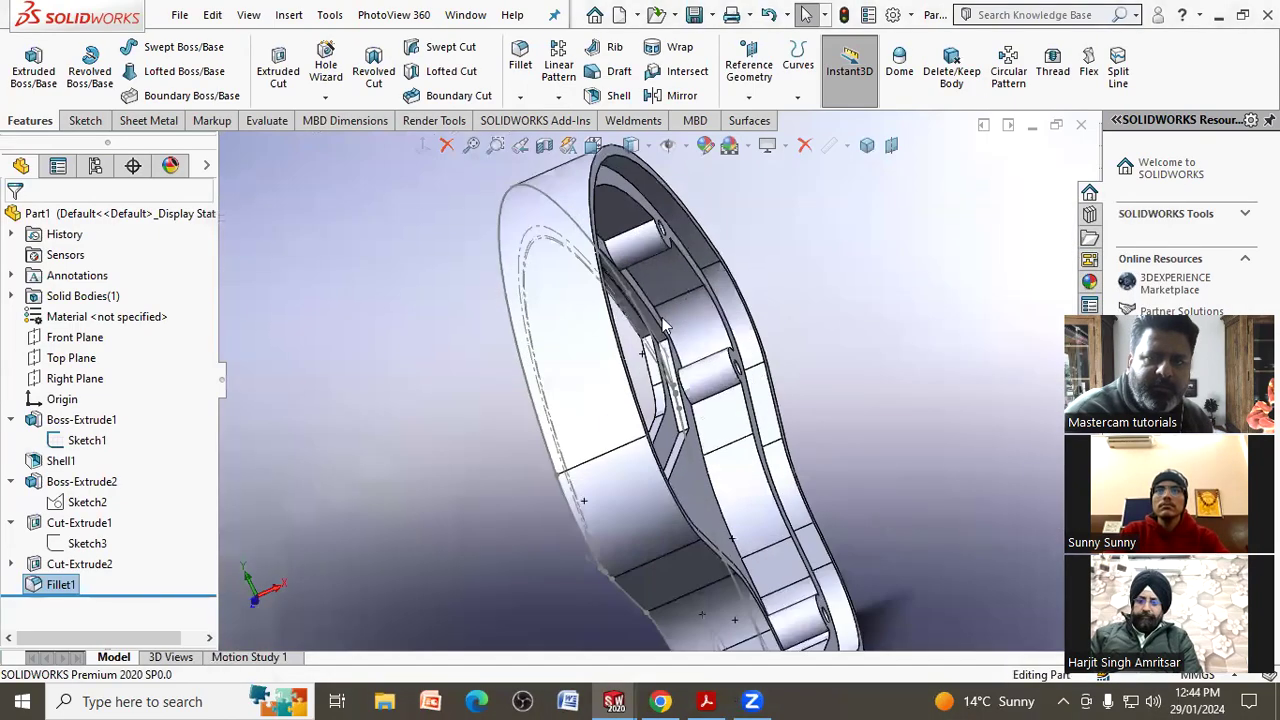
pyautogui.scroll(-5, 671, 352)
pyautogui.scroll(-2, 900, 370)
pyautogui.scroll(-3, 900, 370)
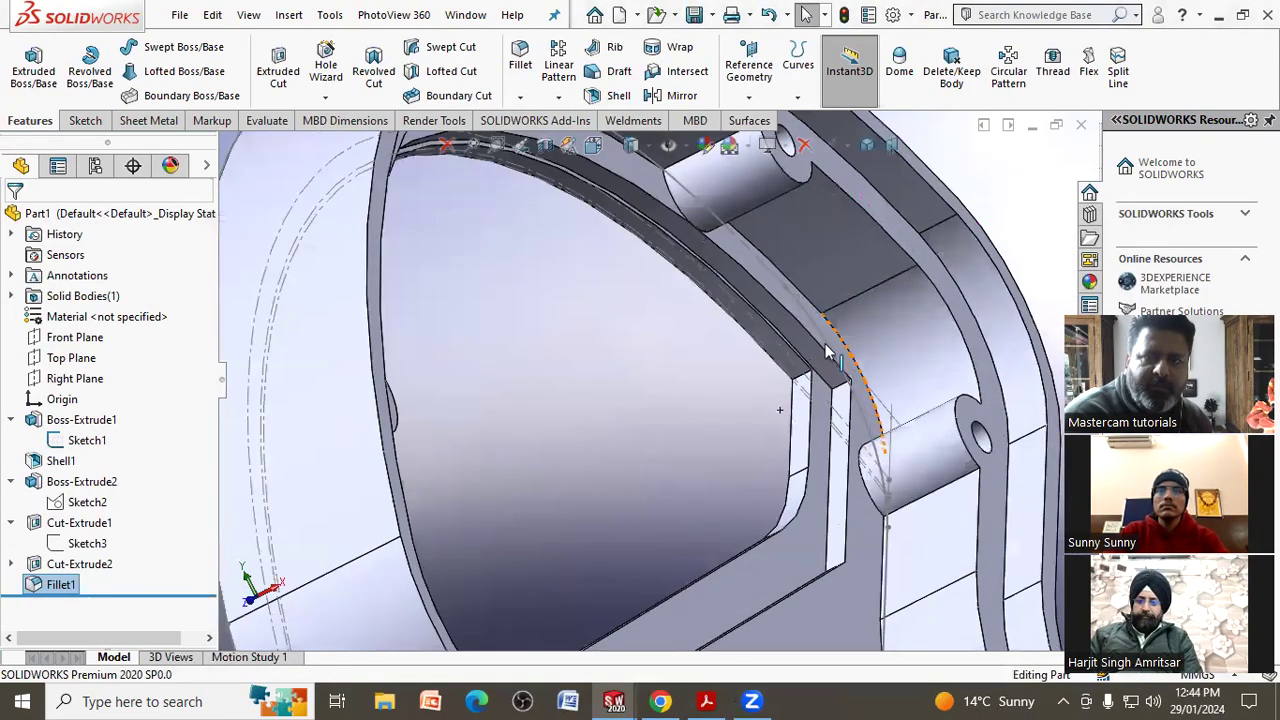
pyautogui.click(520, 62)
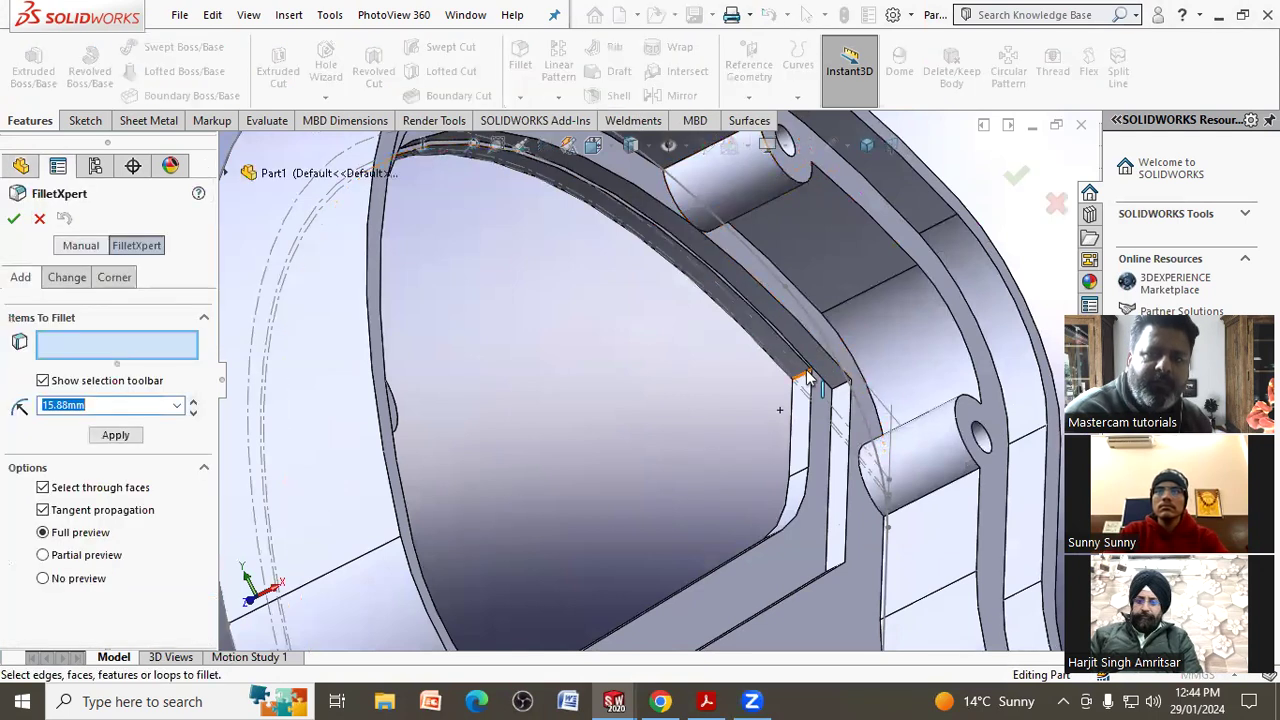
pyautogui.click(808, 380)
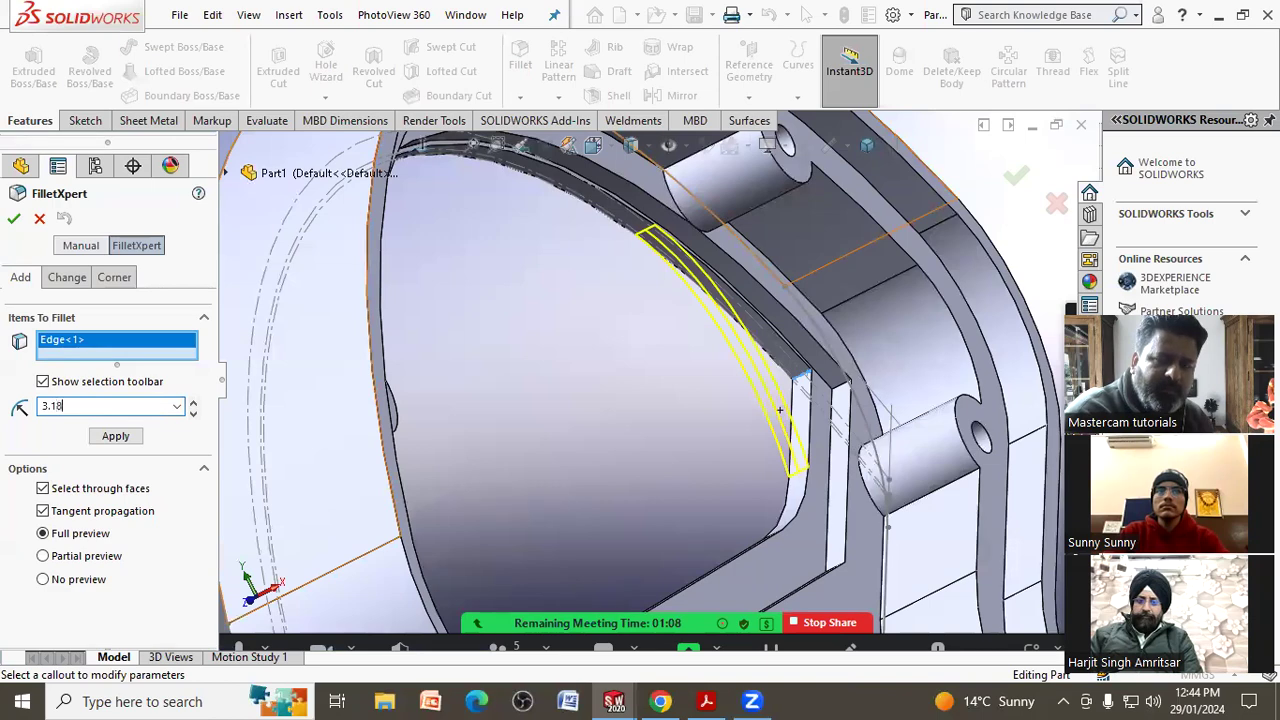
pyautogui.press('Return')
# Add the opposite inner edge and accept the 3.18 mm fillet as Fillet2.
pyautogui.moveTo(780, 409); pyautogui.dragTo(730, 357, button='middle')
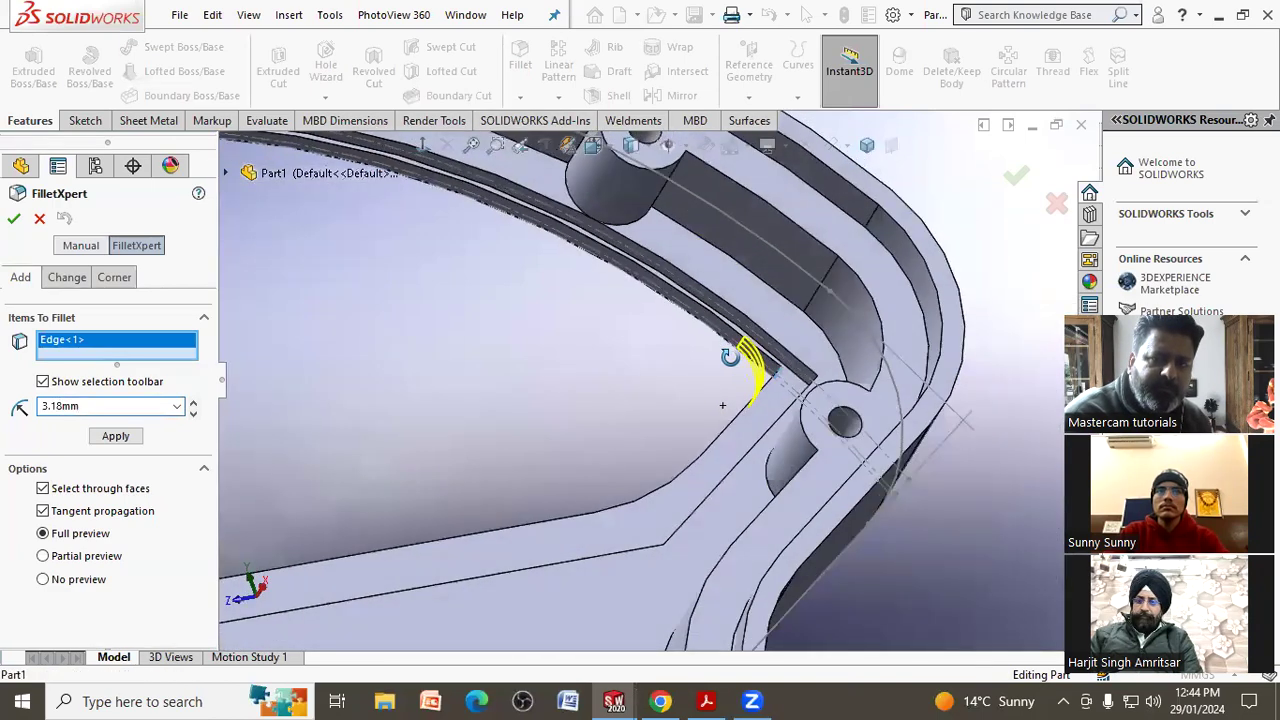
pyautogui.scroll(3, 877, 471)
pyautogui.scroll(3, 877, 471)
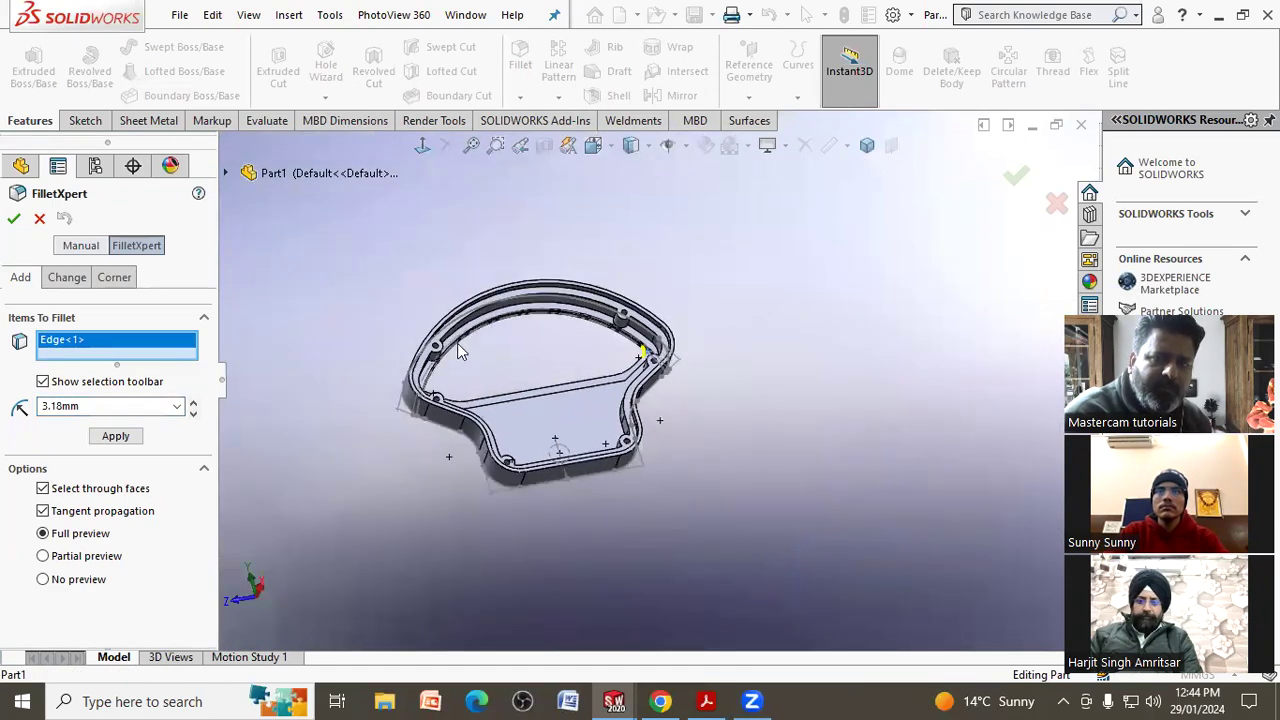
pyautogui.scroll(-2, 460, 350)
pyautogui.scroll(-2, 465, 368)
pyautogui.scroll(-2, 450, 400)
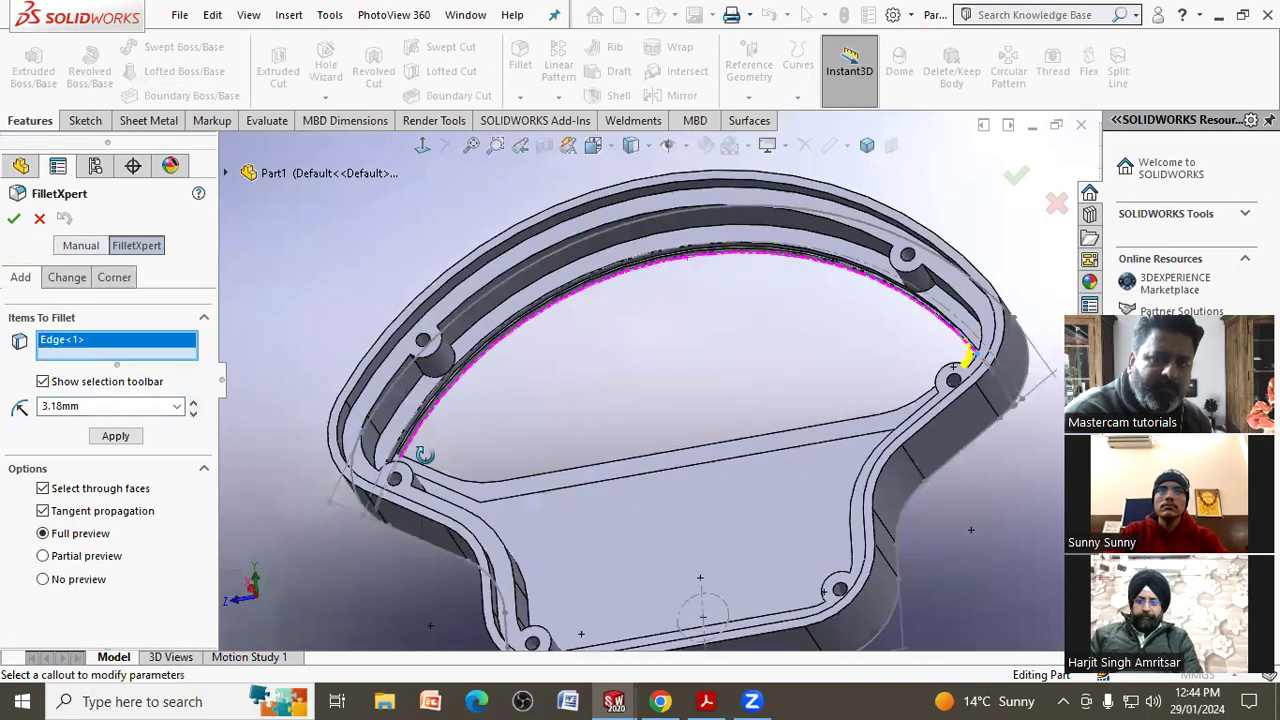
pyautogui.moveTo(424, 455); pyautogui.dragTo(495, 405, button='middle')
pyautogui.scroll(-3, 500, 400)
pyautogui.scroll(-2, 494, 405)
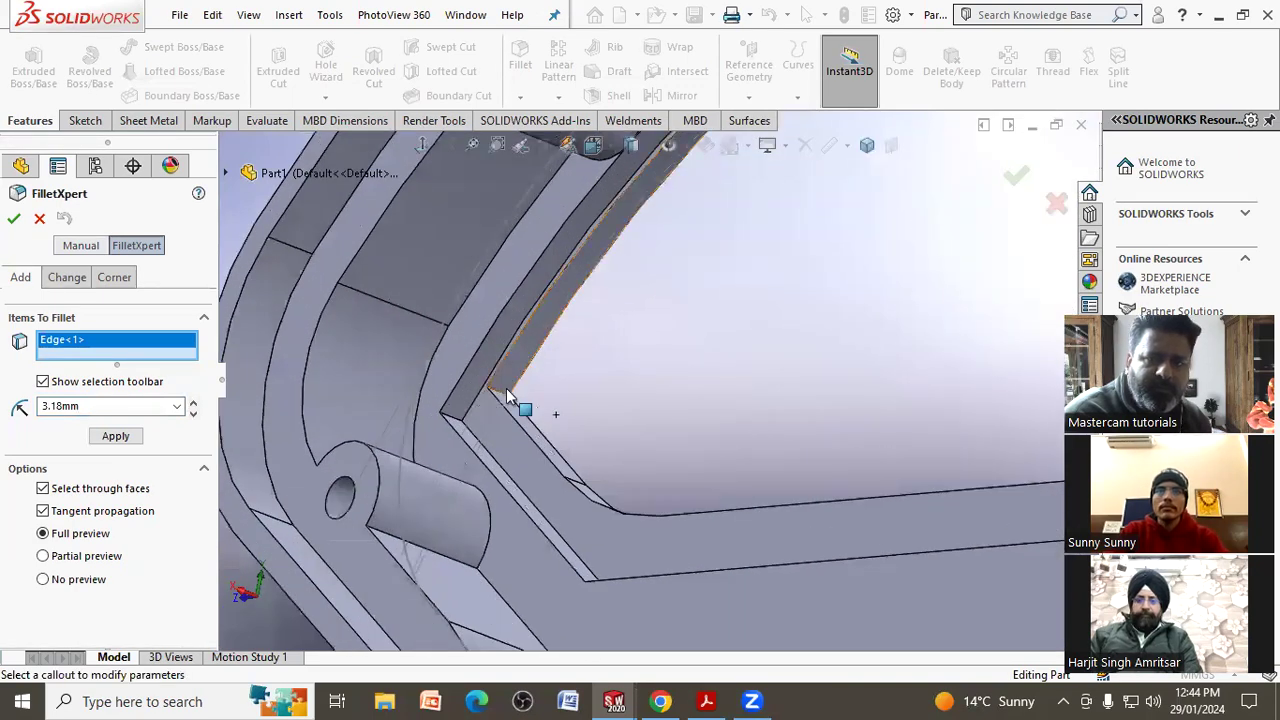
pyautogui.click(496, 398)
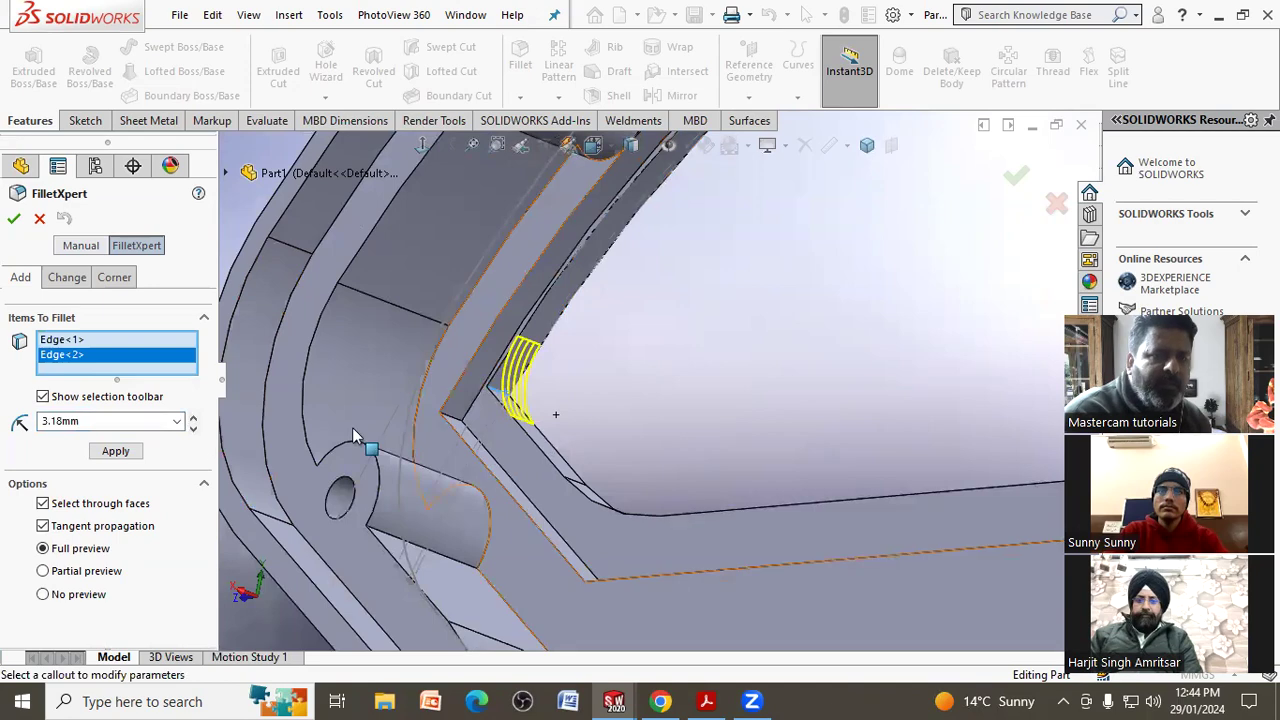
pyautogui.press('Return')
pyautogui.scroll(2, 519, 424)
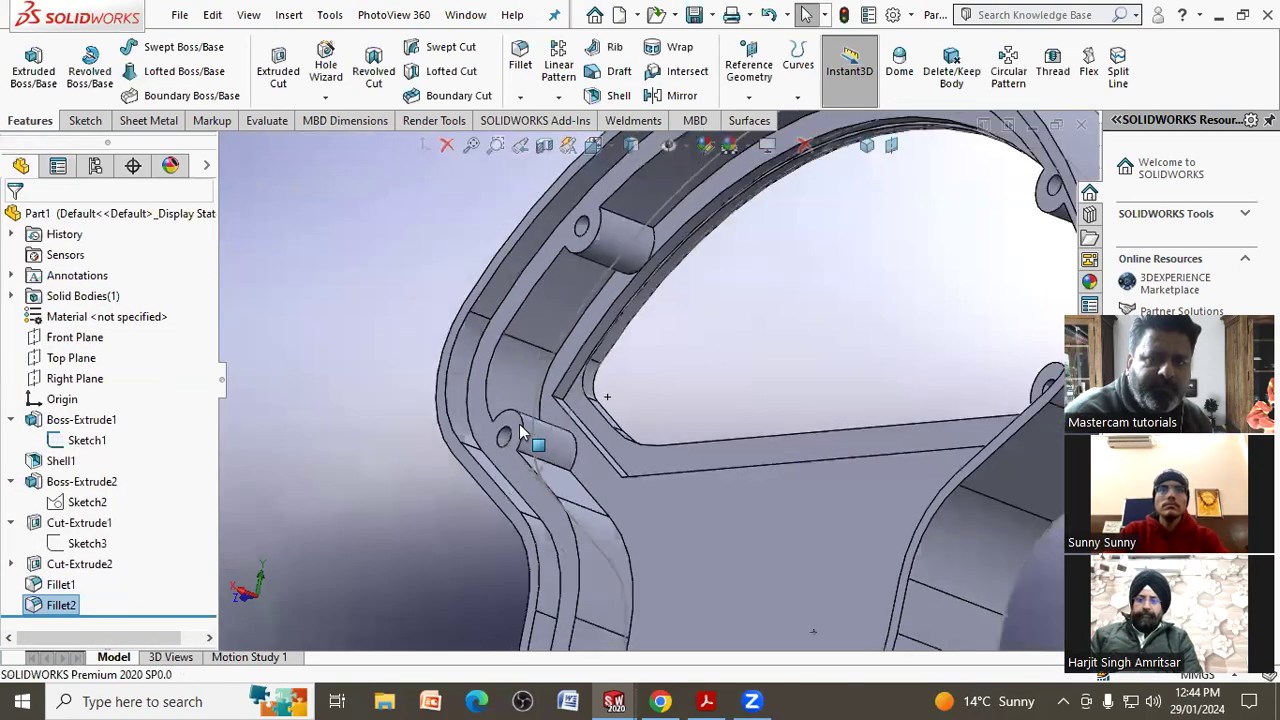
pyautogui.scroll(5, 519, 424)
pyautogui.moveTo(519, 440); pyautogui.dragTo(640, 370, button='middle')
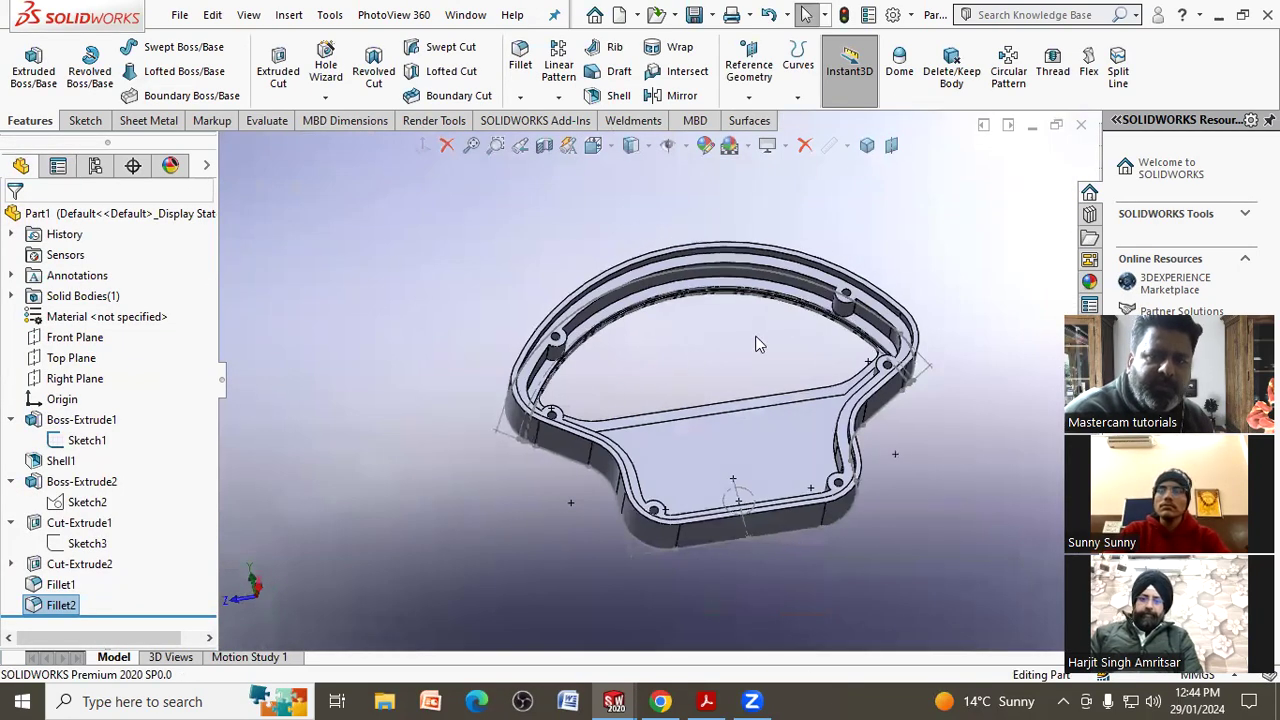
# Compare against the PDF drawing, then save the part as drg 87.
pyautogui.press('Escape')
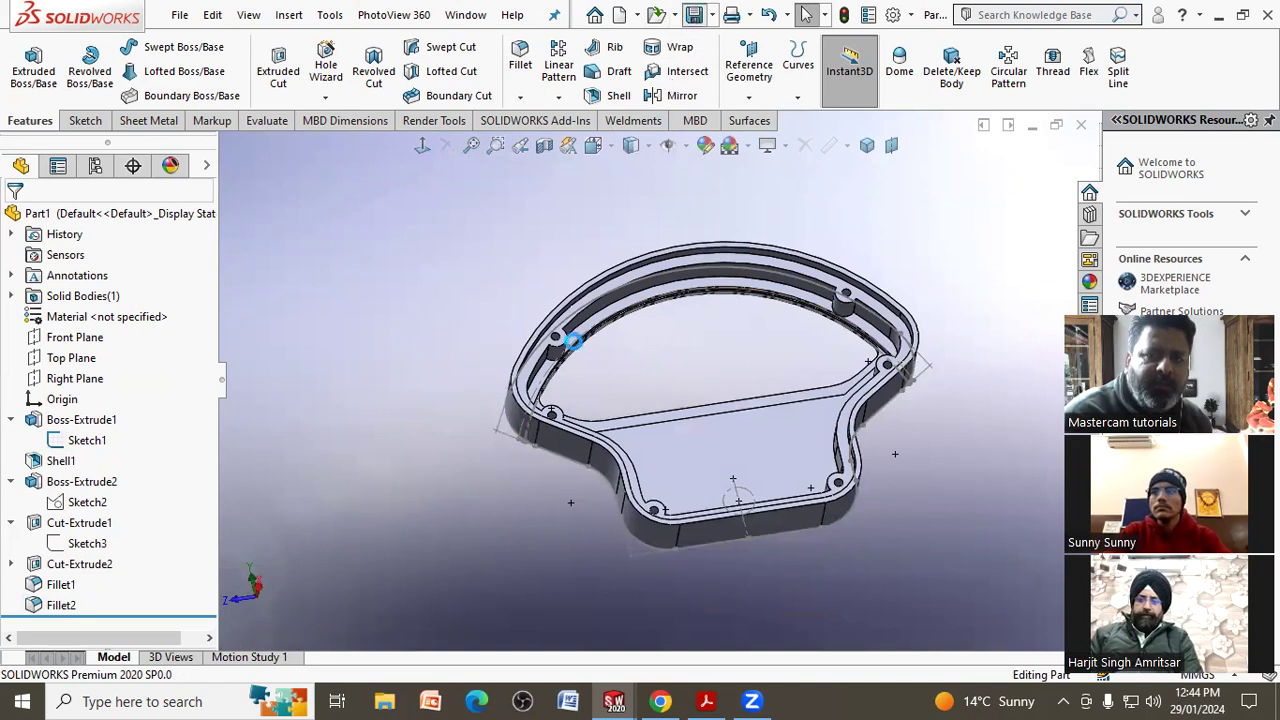
pyautogui.click(705, 699)
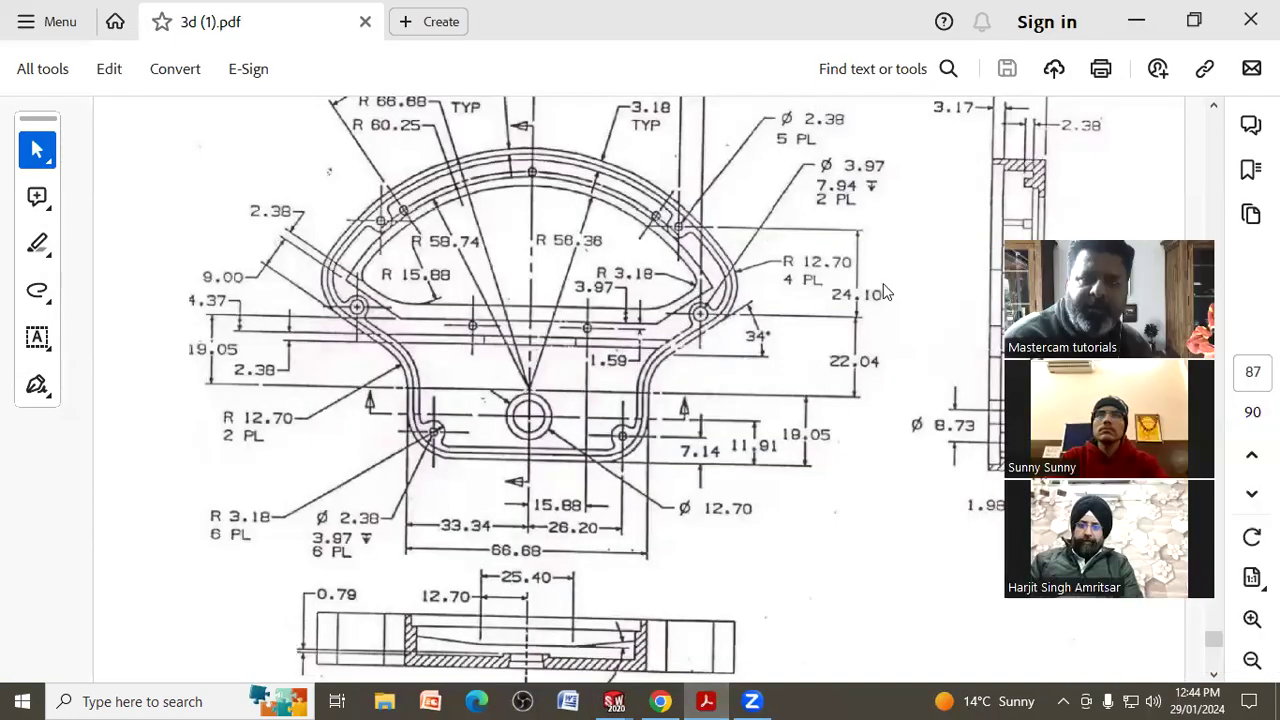
pyautogui.click(1136, 28)
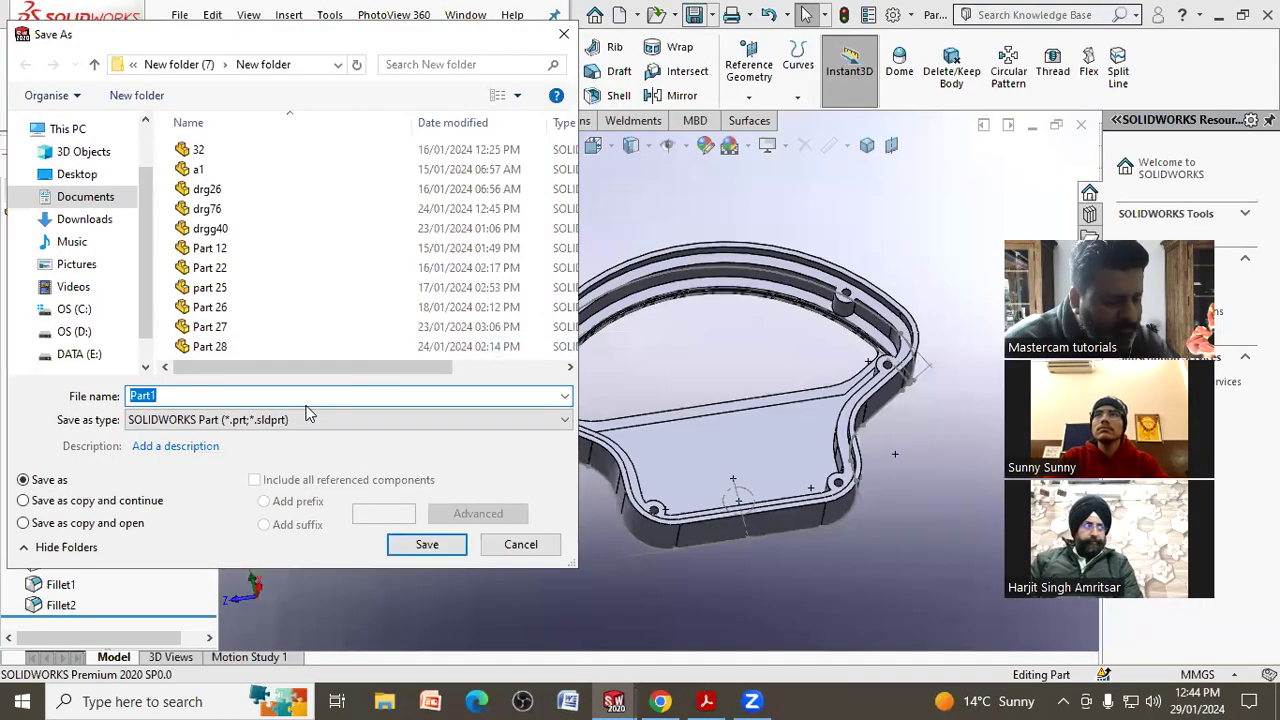
pyautogui.write('drg')
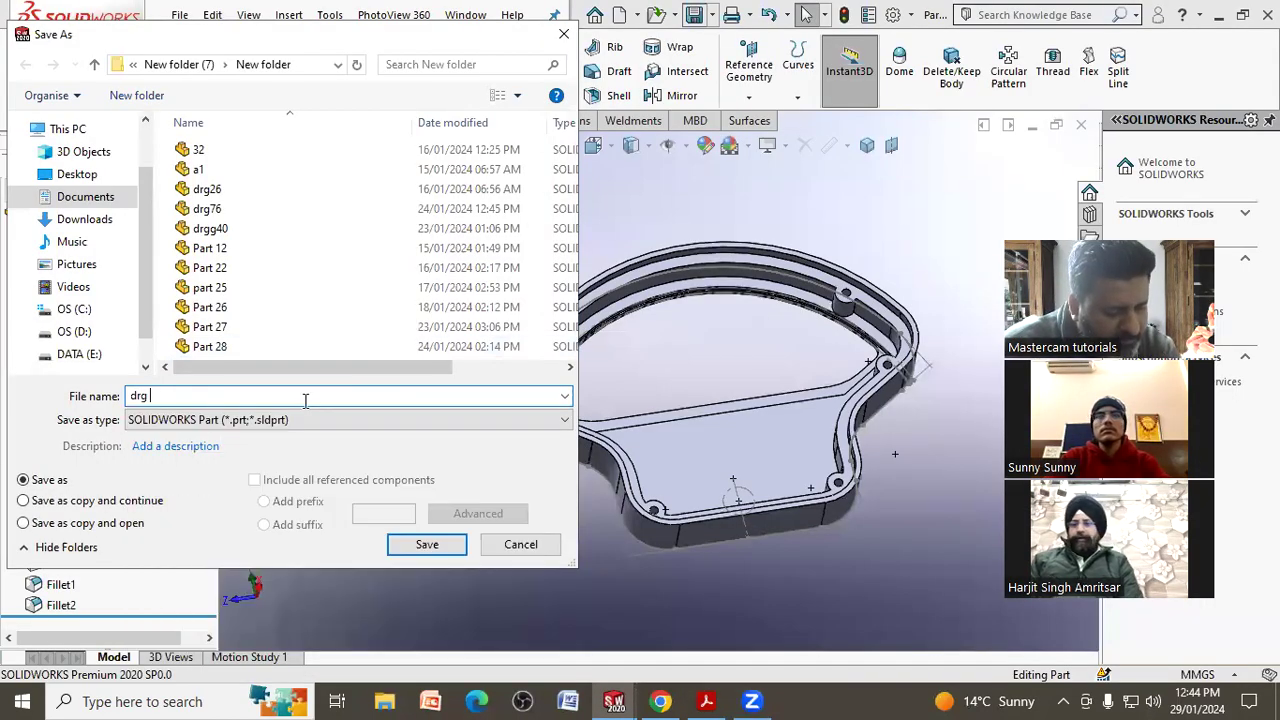
pyautogui.press('Return')
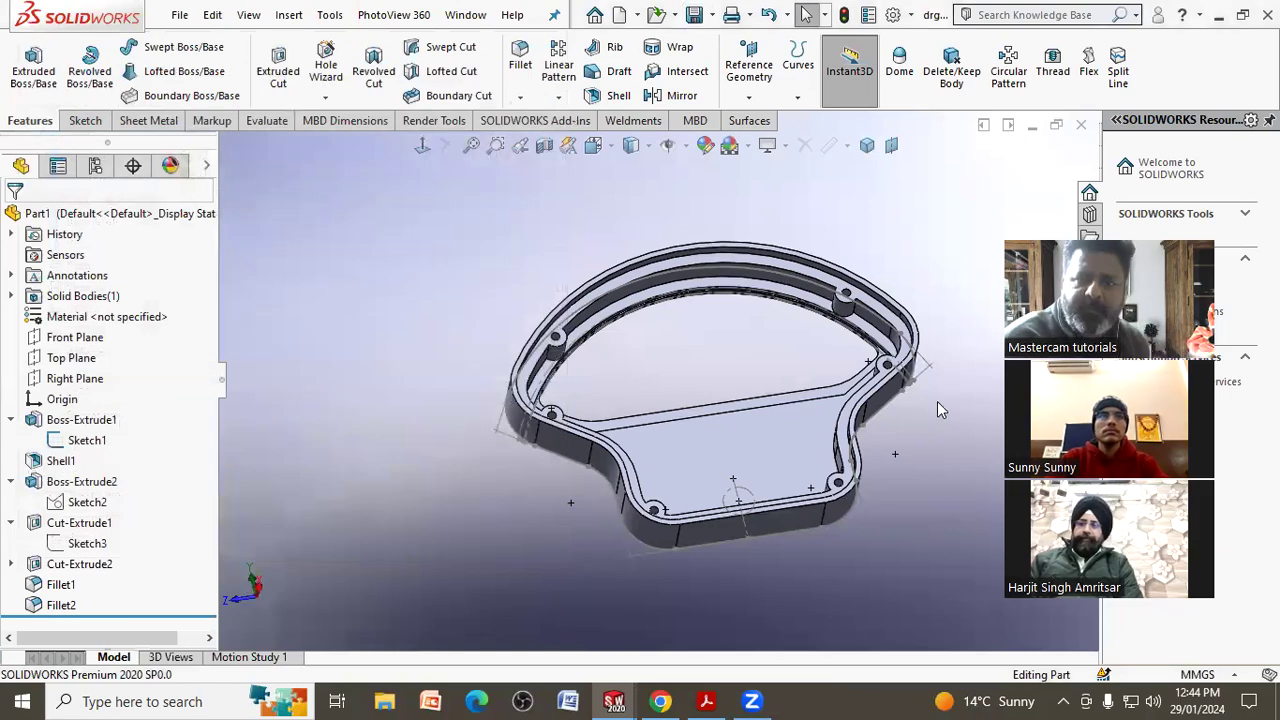
pyautogui.scroll(-2, 900, 410)
# Orbit the saved part, briefly show Sketch1's dimensions, then bring up the 3d (1).pdf drawing.
pyautogui.moveTo(706, 423)
pyautogui.mouseDown(button='middle')
pyautogui.moveTo(692, 381)
pyautogui.moveTo(692, 397)
pyautogui.mouseUp(button='middle')
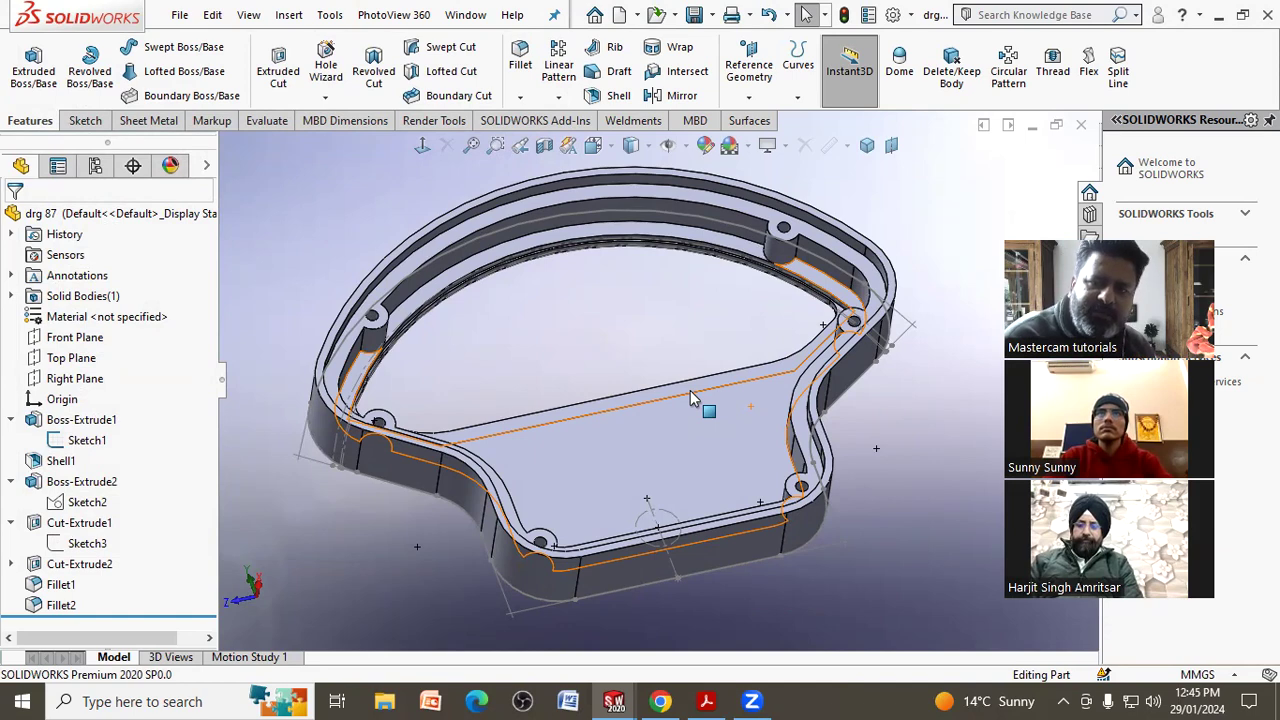
pyautogui.moveTo(688, 420)
pyautogui.mouseDown(button='middle')
pyautogui.moveTo(561, 377)
pyautogui.moveTo(571, 429)
pyautogui.mouseUp(button='middle')
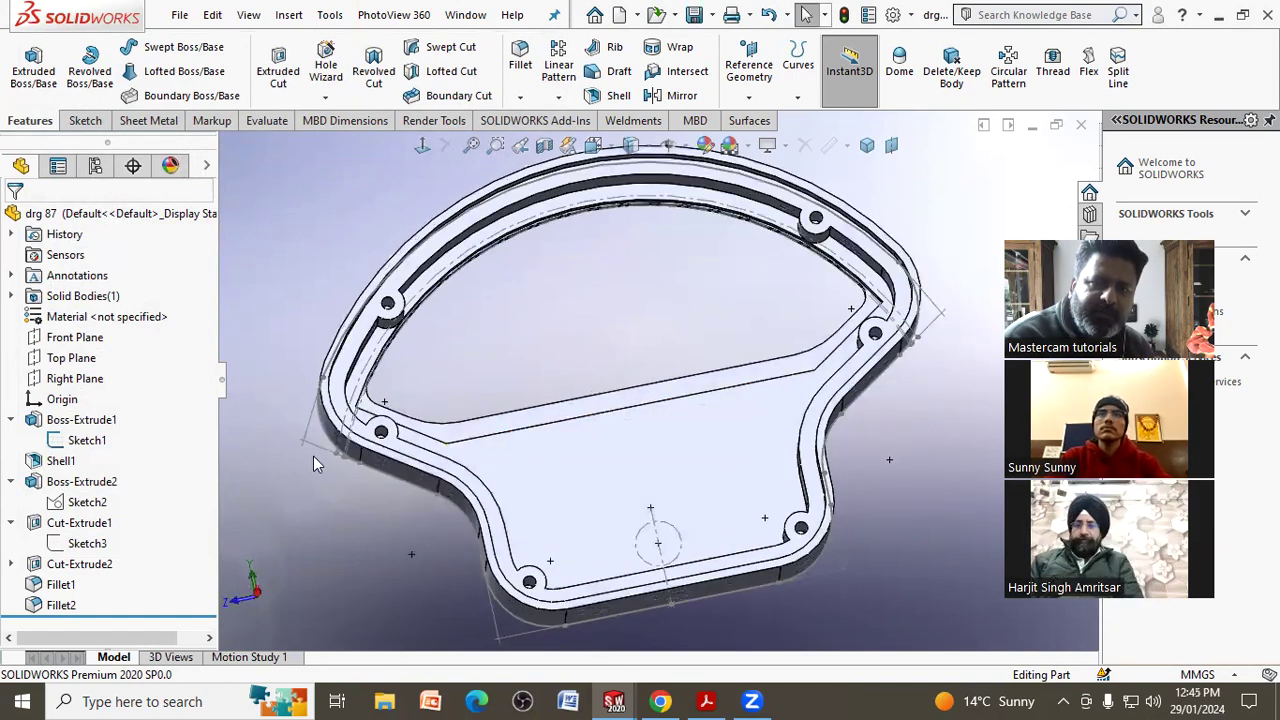
pyautogui.click(87, 440)
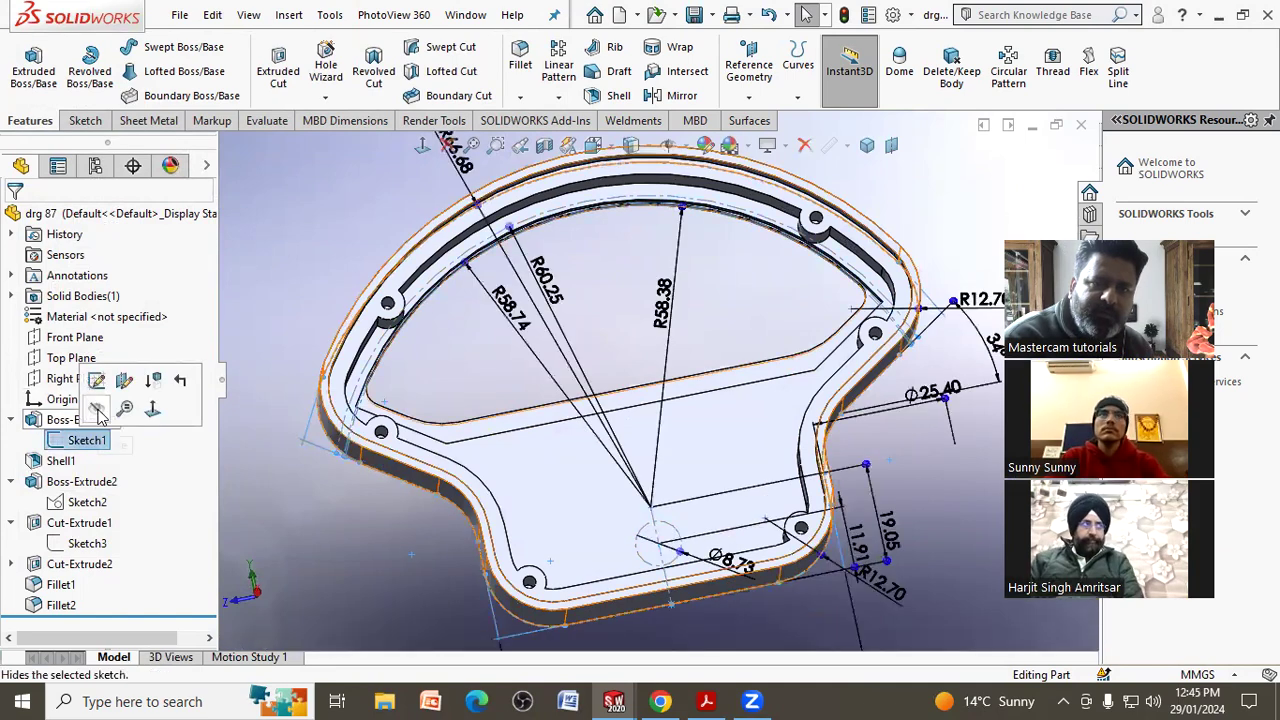
pyautogui.click(251, 484)
pyautogui.moveTo(294, 506)
pyautogui.mouseDown(button='middle')
pyautogui.moveTo(271, 456)
pyautogui.moveTo(393, 574)
pyautogui.mouseUp(button='middle')
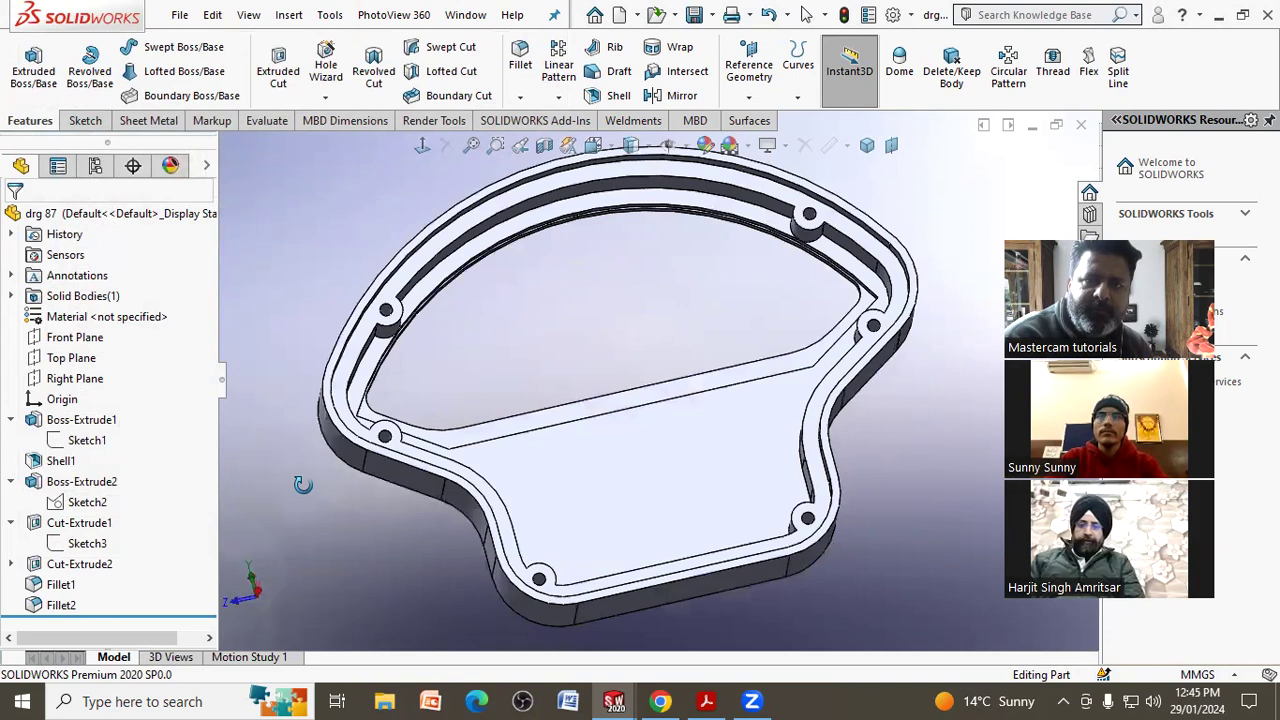
pyautogui.click(708, 701)
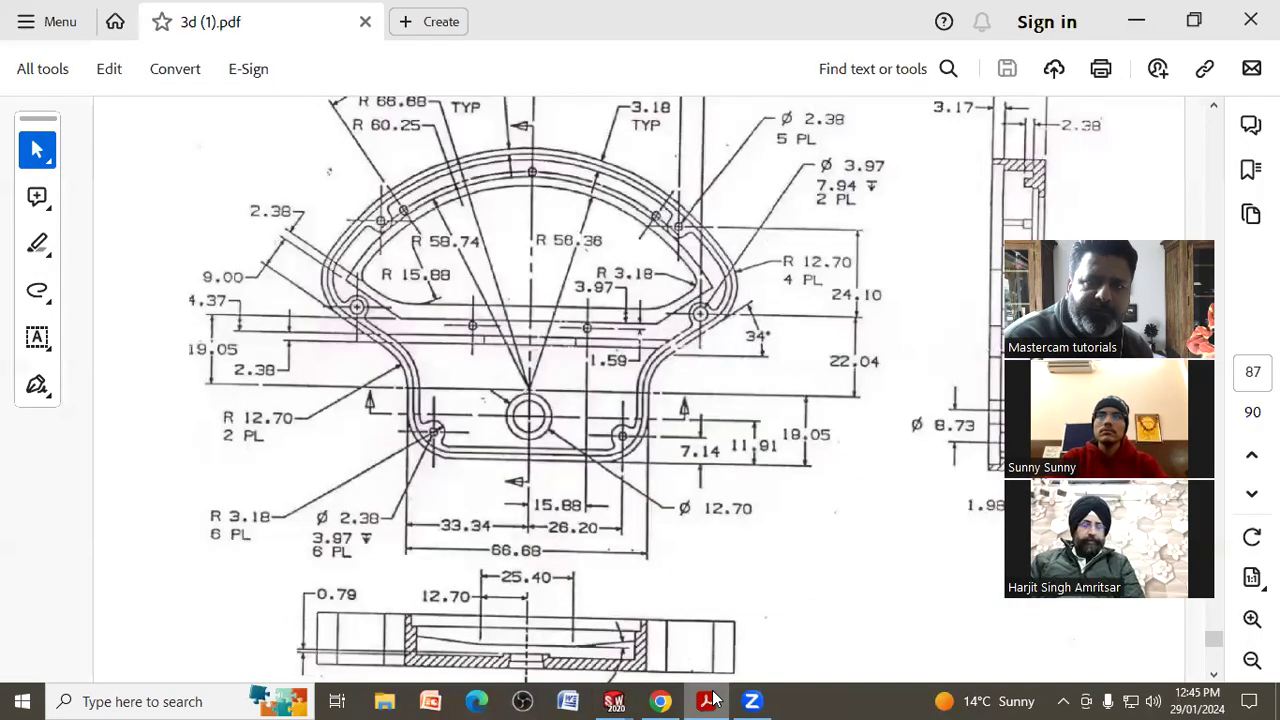